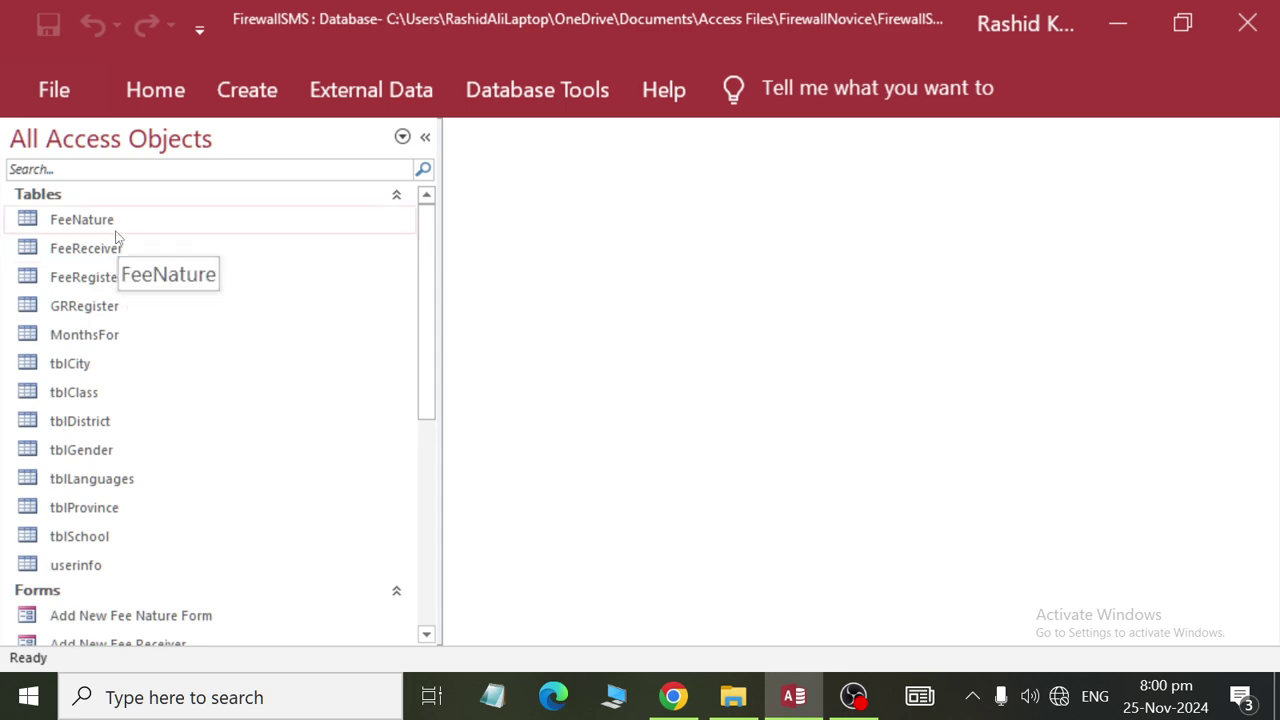
Examine the student fields and their data types in the FeeRegister table's Design view, and close the table.
{"action": "scroll", "coordinate": [118, 300], "scroll_direction": "down", "scroll_amount": 1}
{"action": "scroll", "coordinate": [131, 430], "scroll_direction": "up", "scroll_amount": 1}
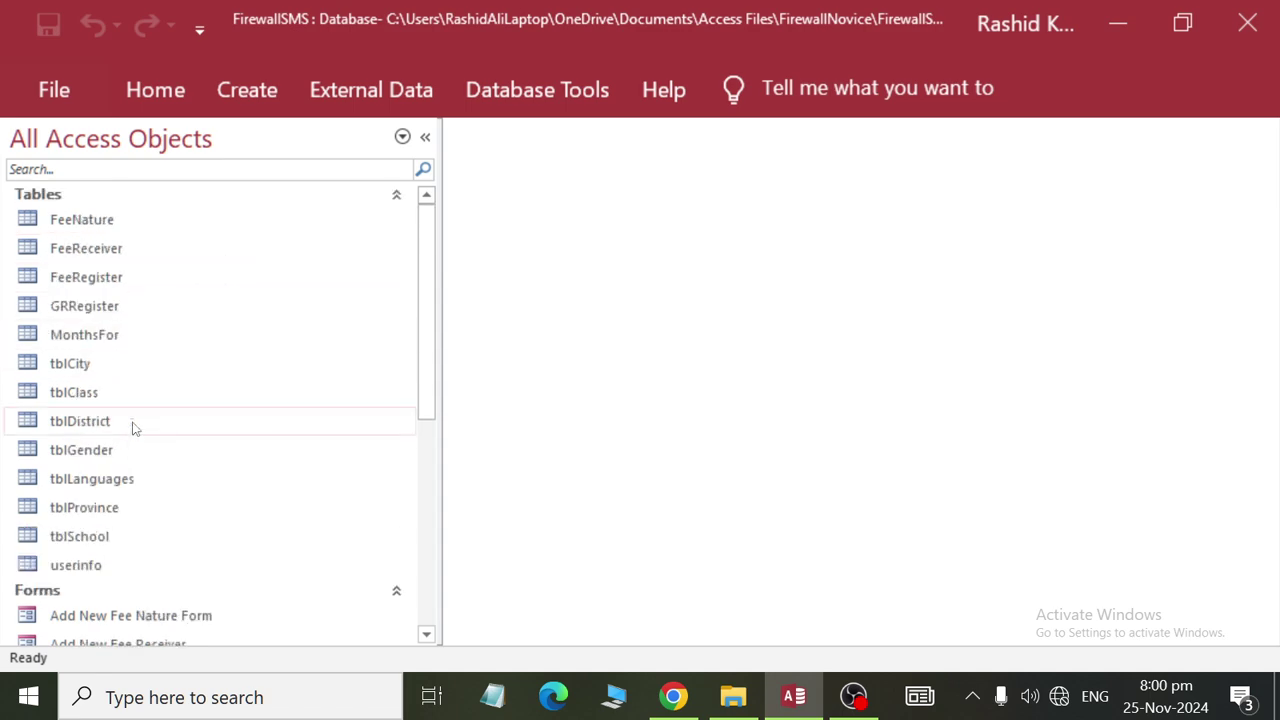
{"action": "right_click", "coordinate": [116, 277]}
{"action": "left_click", "coordinate": [134, 294]}
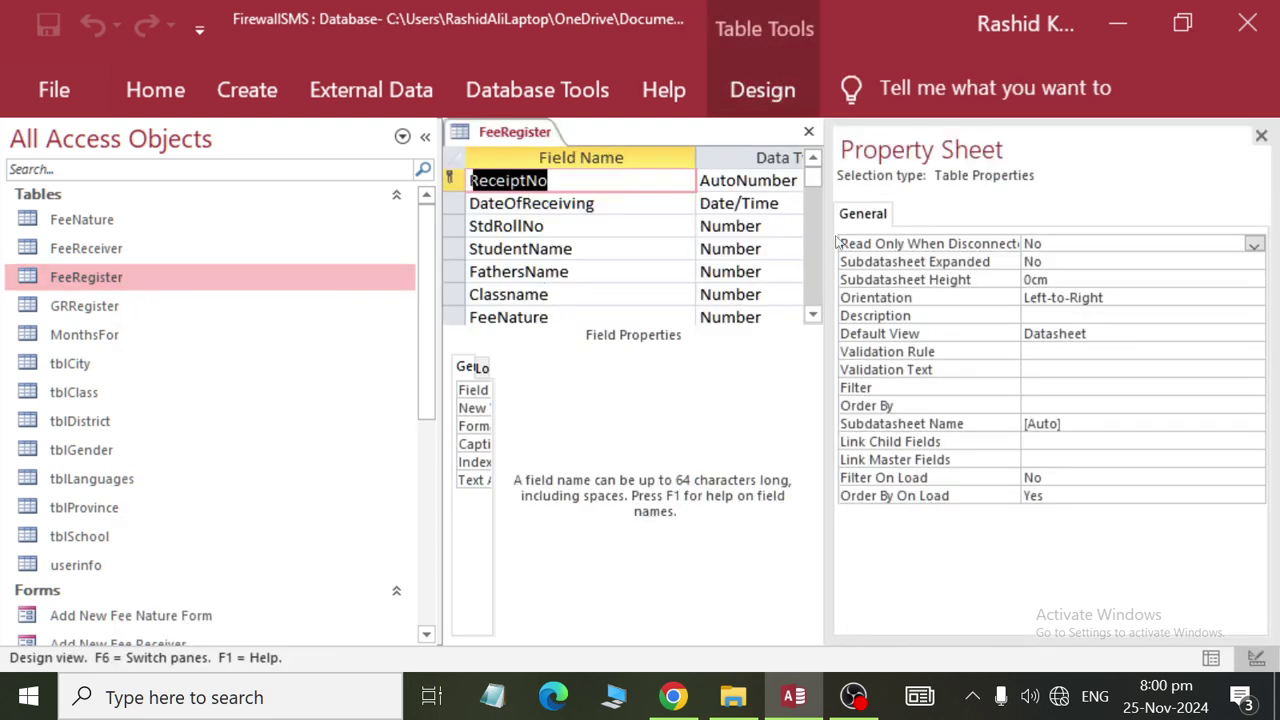
{"action": "left_click", "coordinate": [1261, 135]}
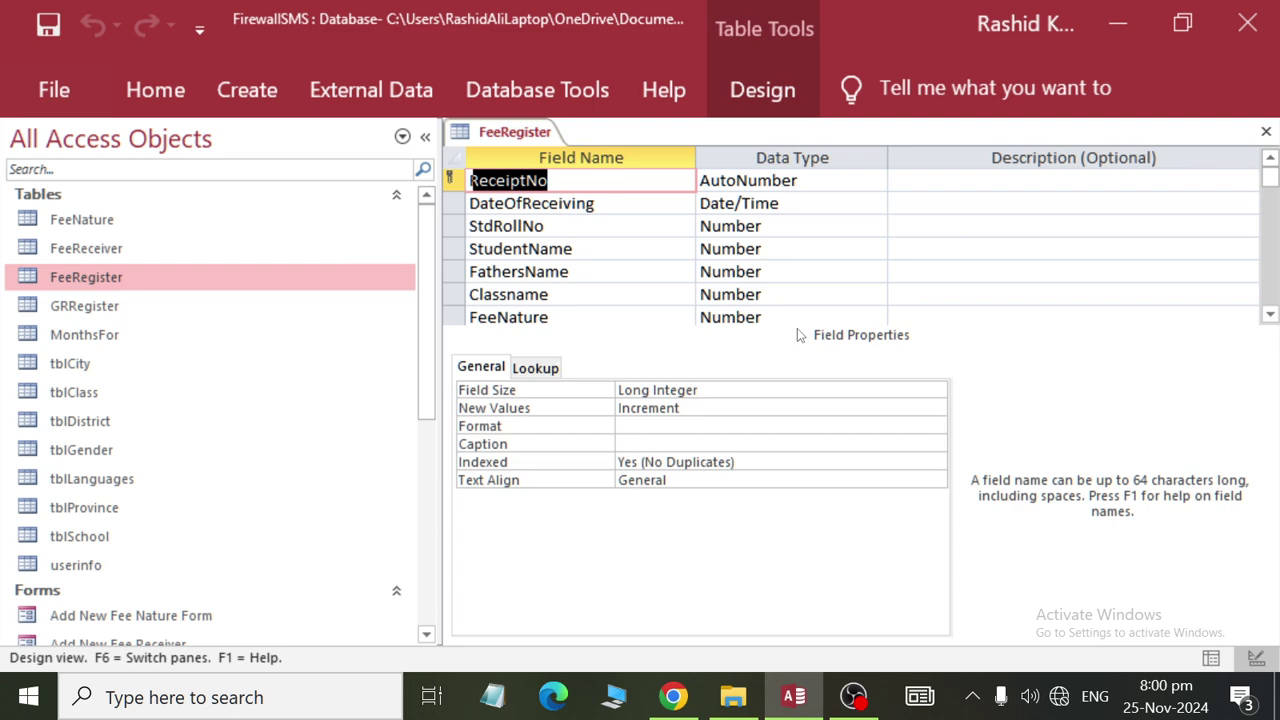
{"action": "left_click", "coordinate": [546, 226]}
{"action": "left_click", "coordinate": [571, 249]}
{"action": "left_click", "coordinate": [587, 273]}
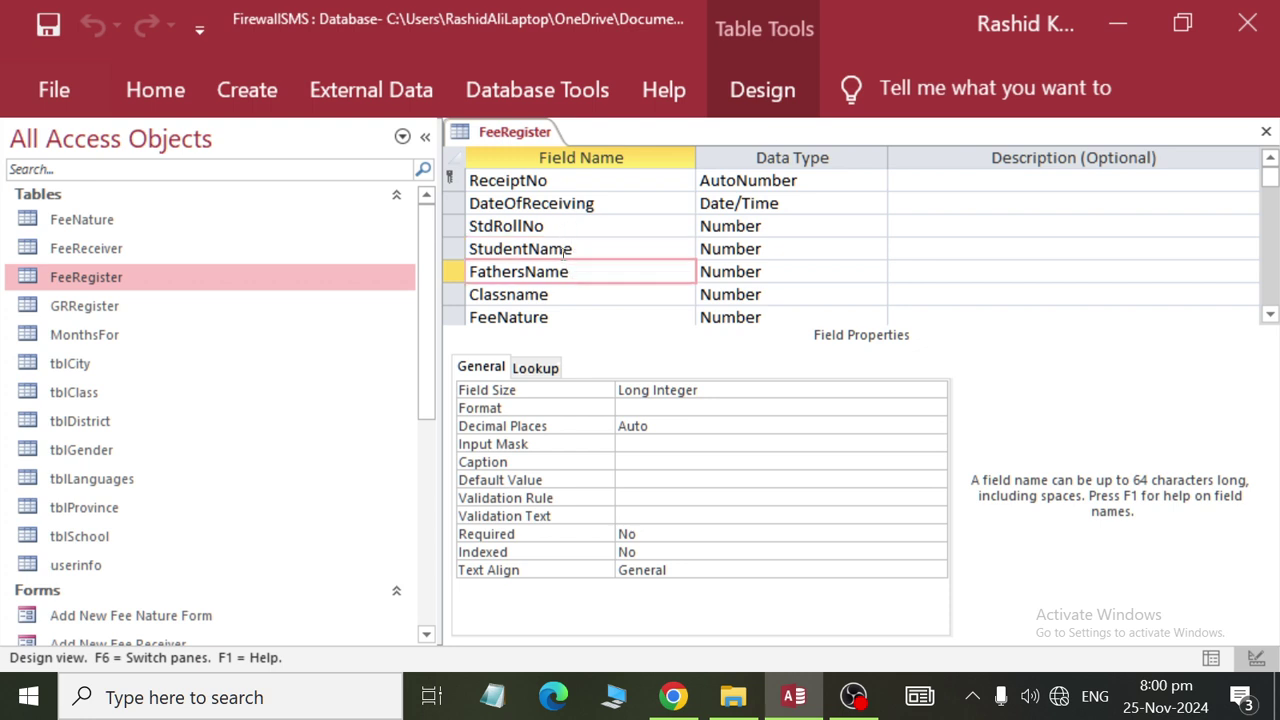
{"action": "right_click", "coordinate": [549, 131]}
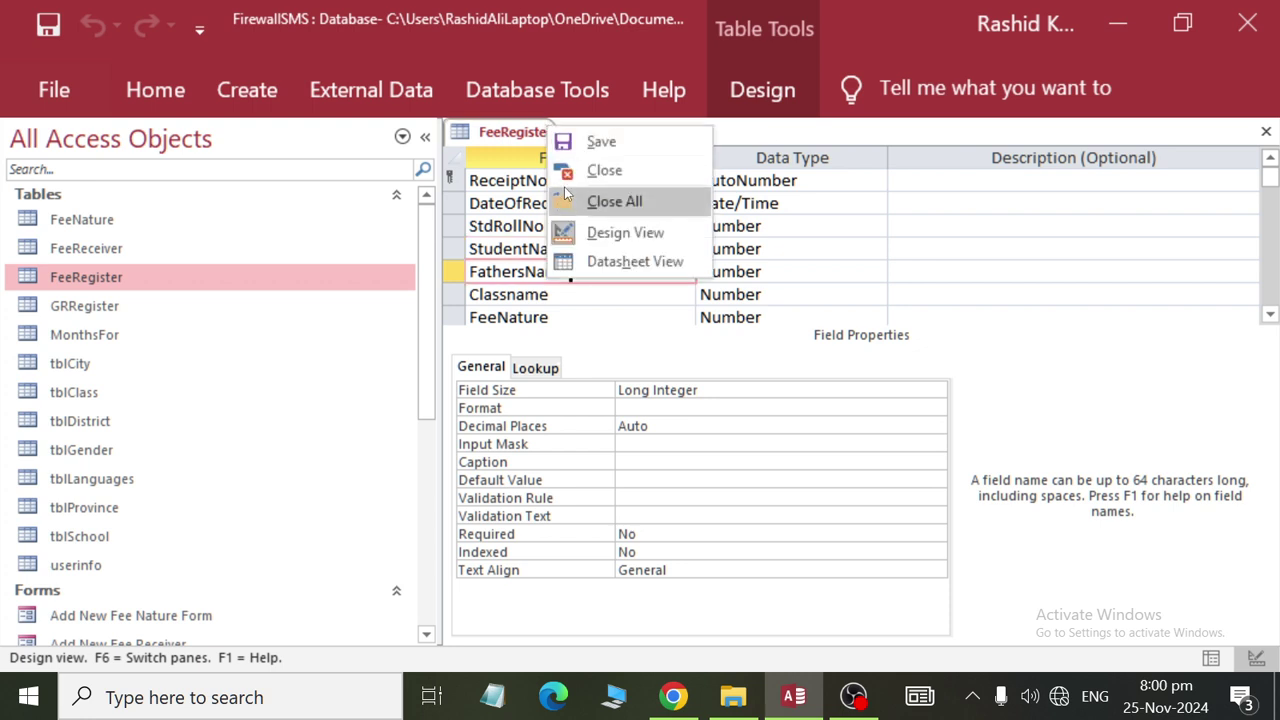
{"action": "left_click", "coordinate": [603, 170]}
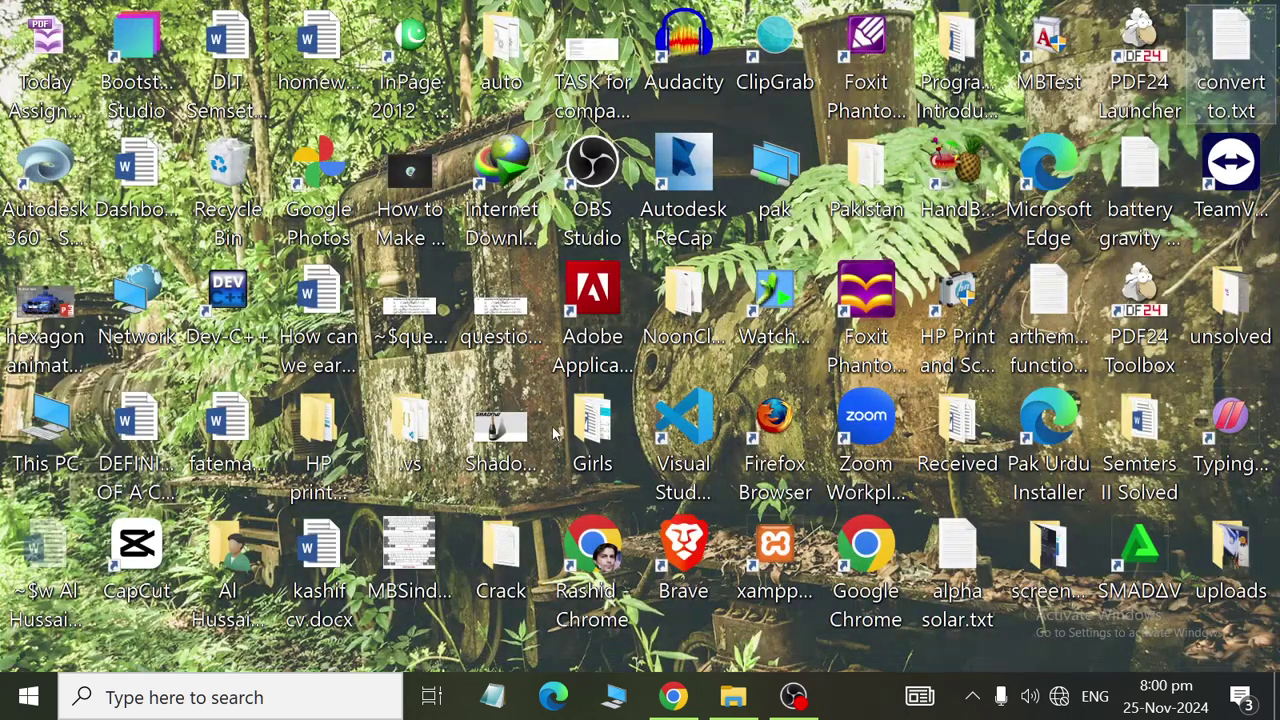
Launch Microsoft Access with the msaccess run command and open the recent FirewallSMS database.
{"action": "key", "text": "super+r"}
{"action": "type", "text": "msaccess"}
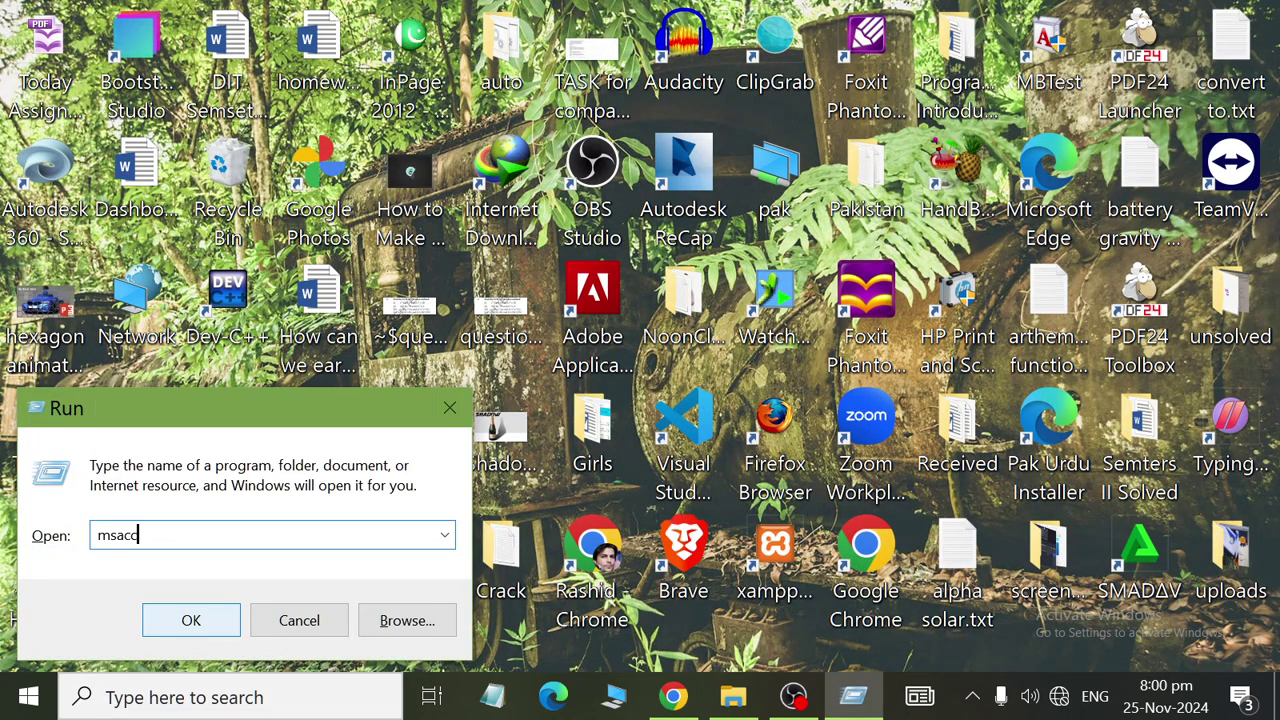
{"action": "left_click", "coordinate": [195, 622]}
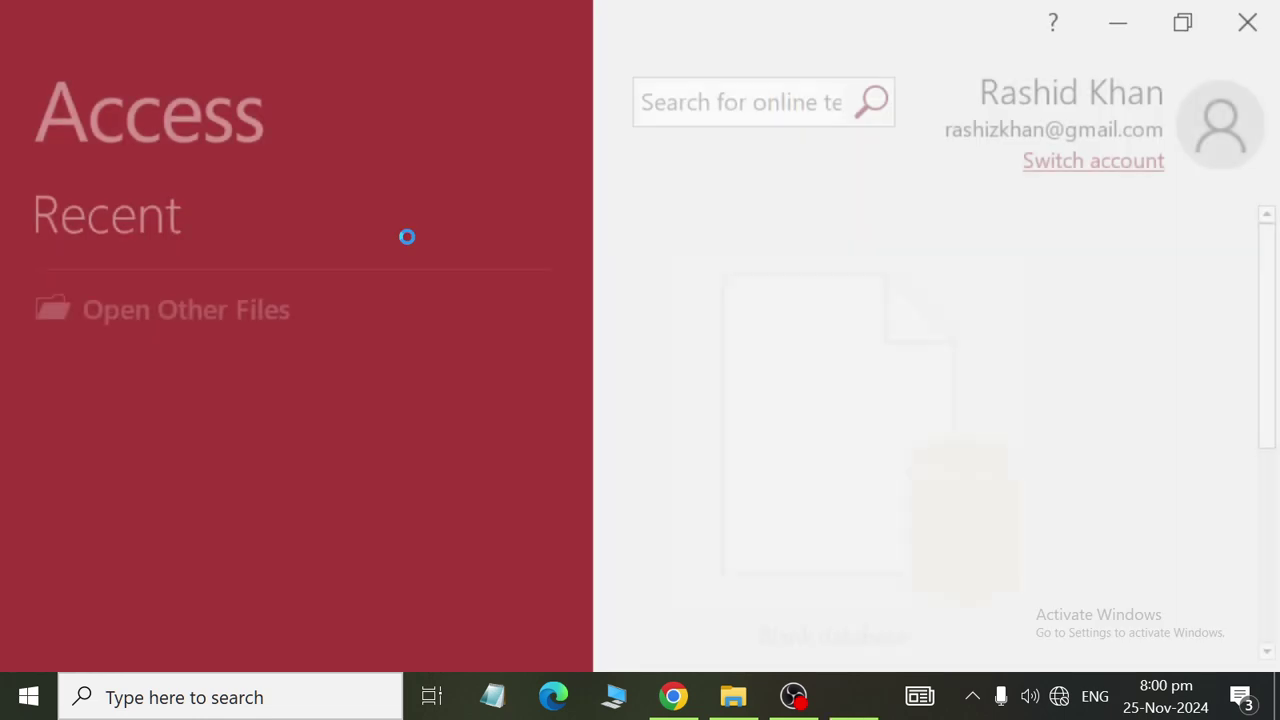
{"action": "left_click", "coordinate": [244, 476]}
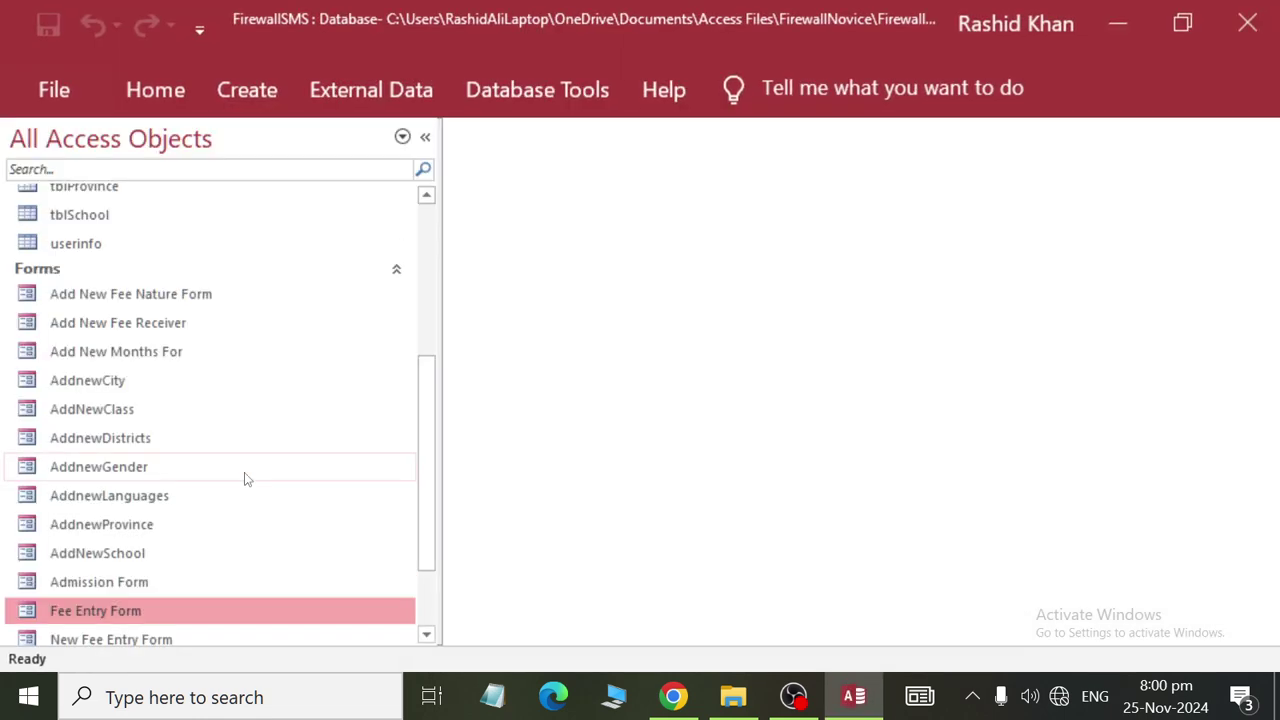
Rename the FeeRegister table as FeeRegisterold.
{"action": "scroll", "coordinate": [165, 254], "scroll_direction": "up", "scroll_amount": 4}
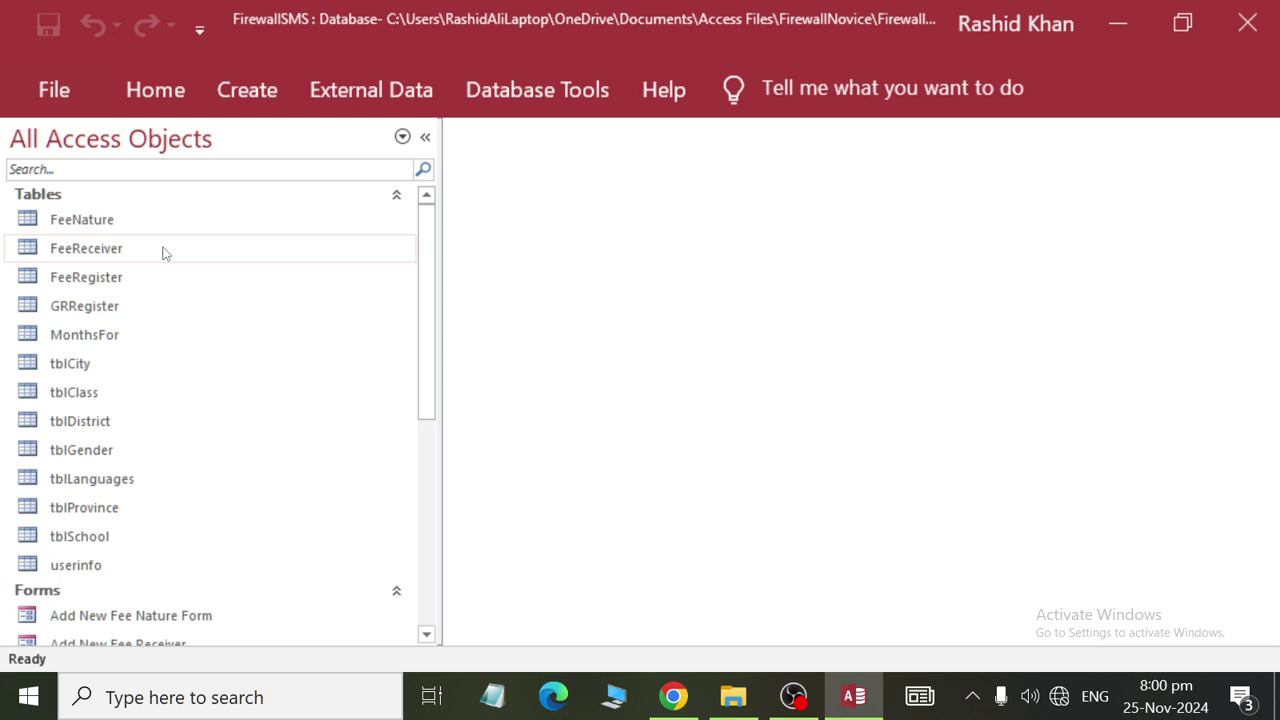
{"action": "left_click", "coordinate": [93, 278]}
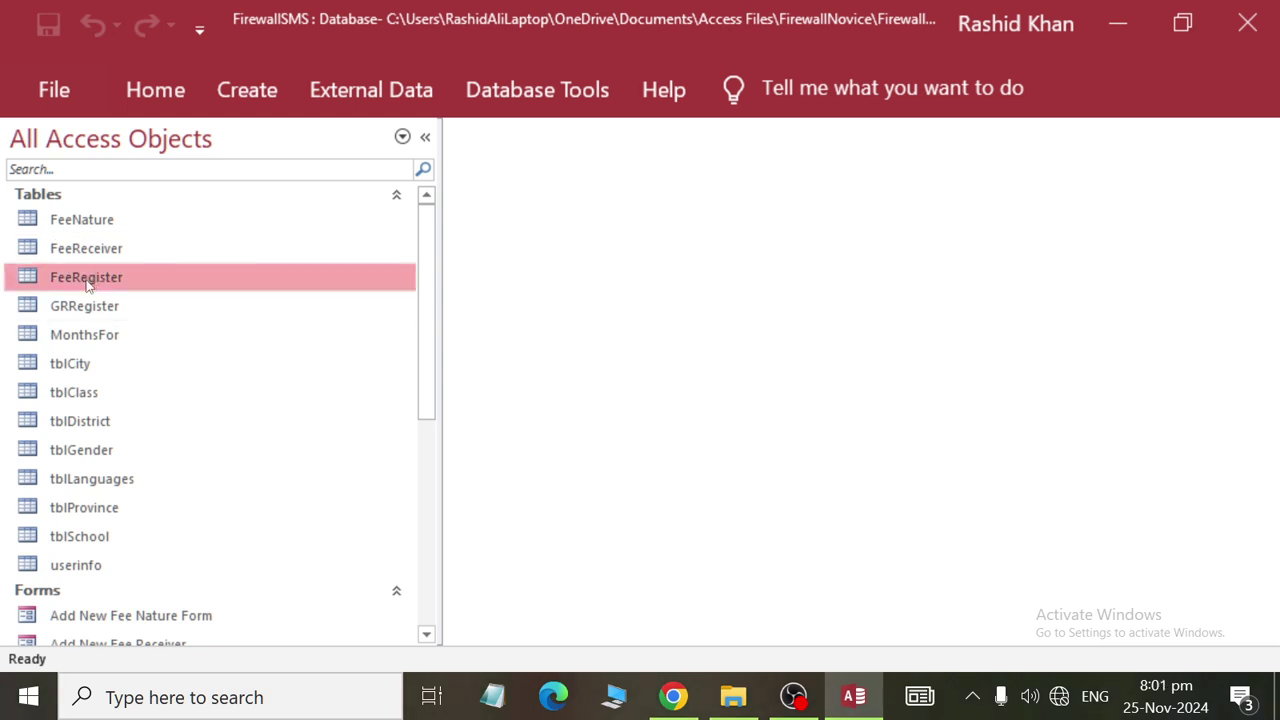
{"action": "right_click", "coordinate": [93, 277]}
{"action": "left_click", "coordinate": [153, 387]}
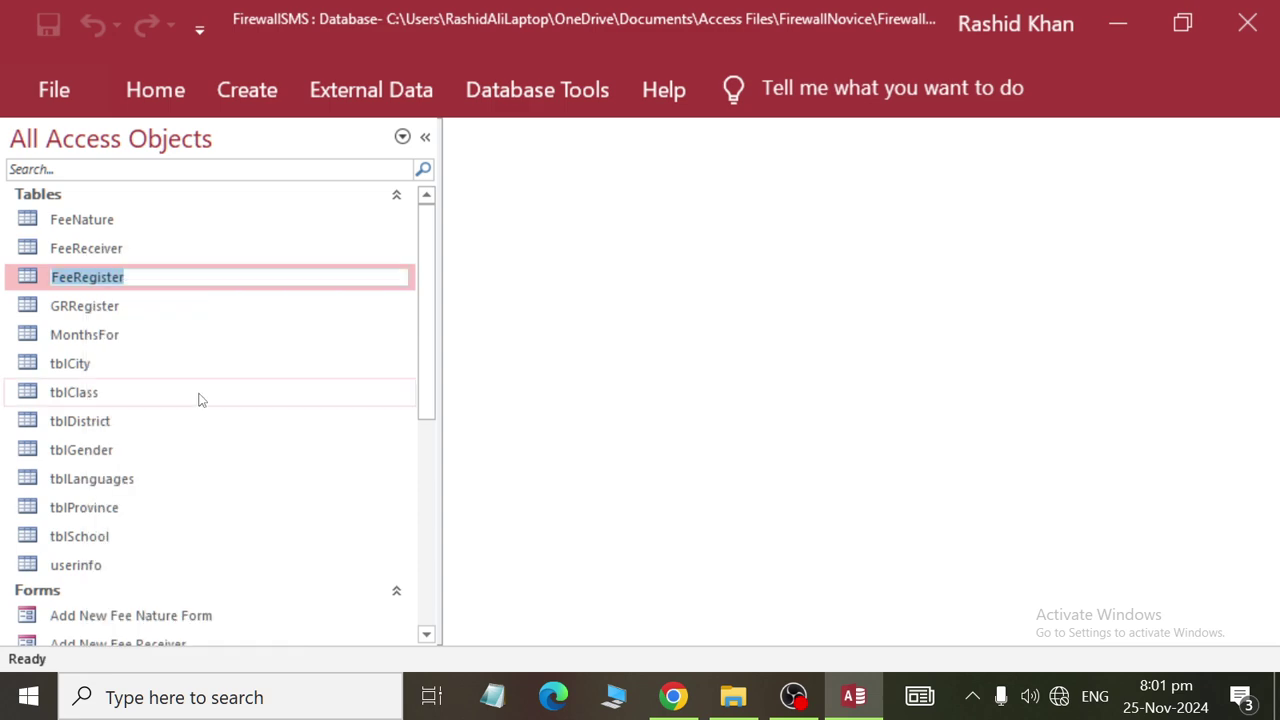
{"action": "type", "text": "ol"}
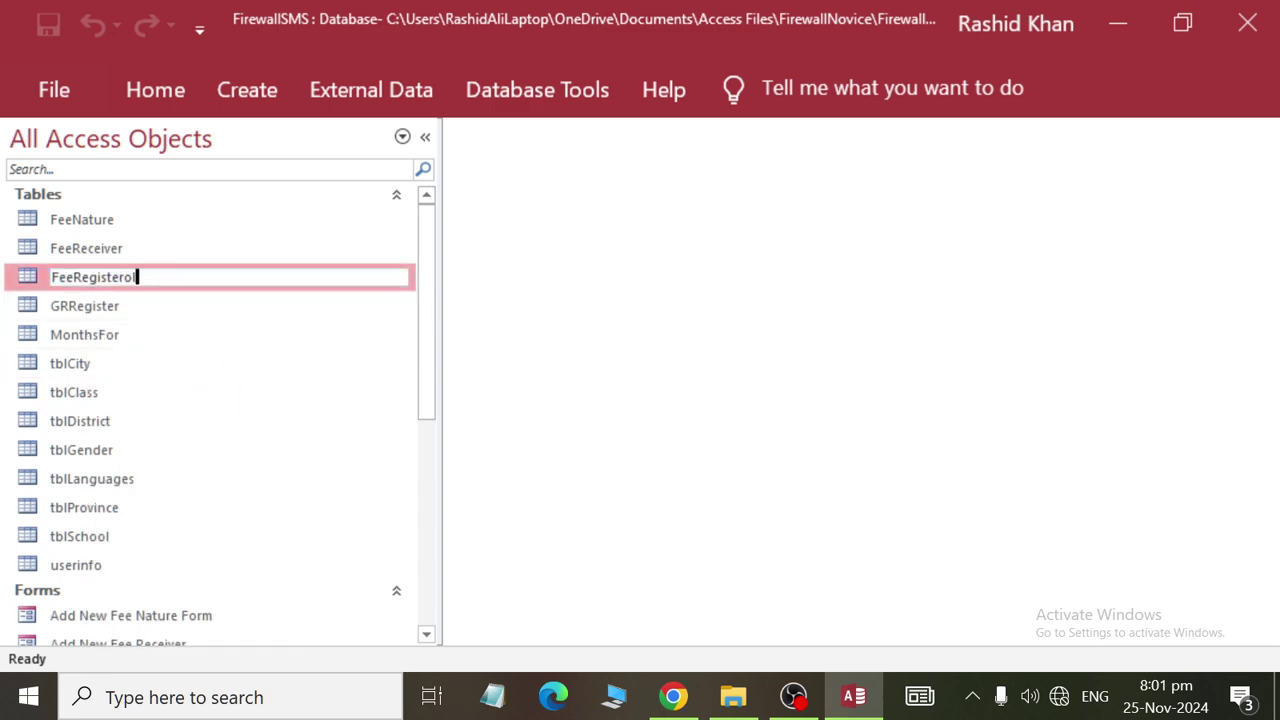
{"action": "type", "text": "d"}
{"action": "key", "text": "Return"}
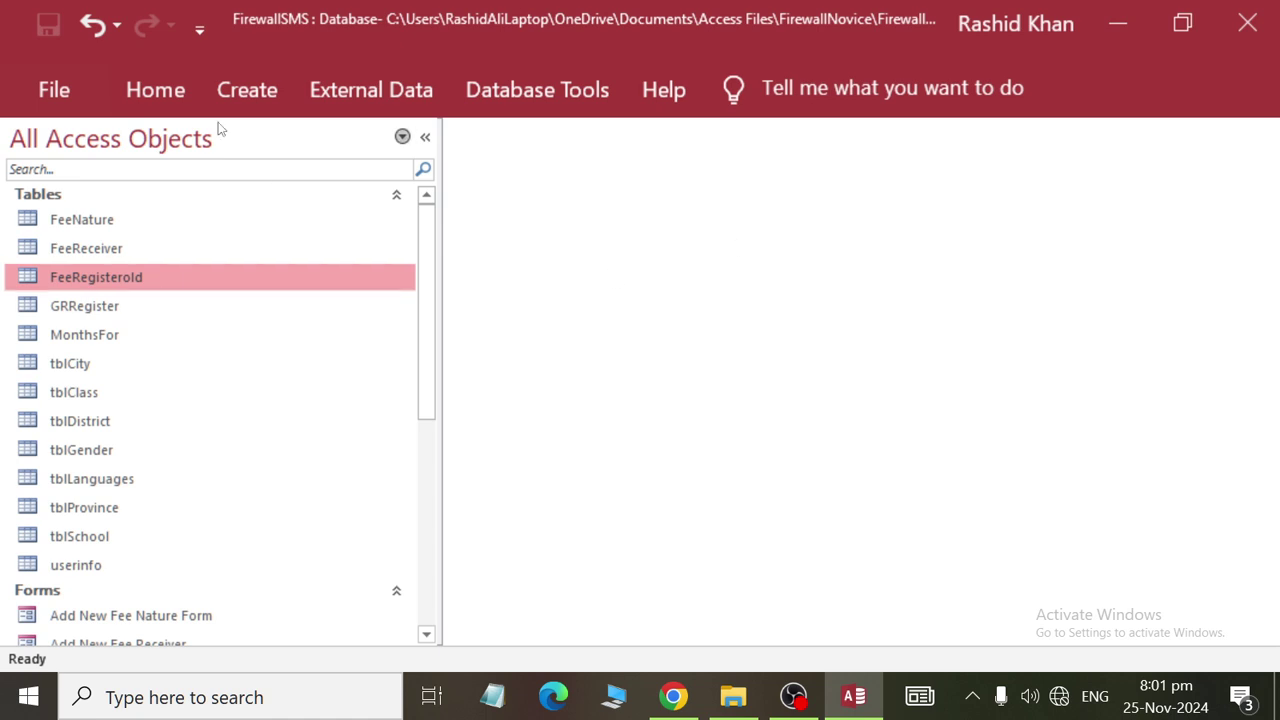
Create a new table and save it as "New Fee Register" while switching it to Design view.
{"action": "left_click", "coordinate": [247, 89]}
{"action": "left_click", "coordinate": [160, 220]}
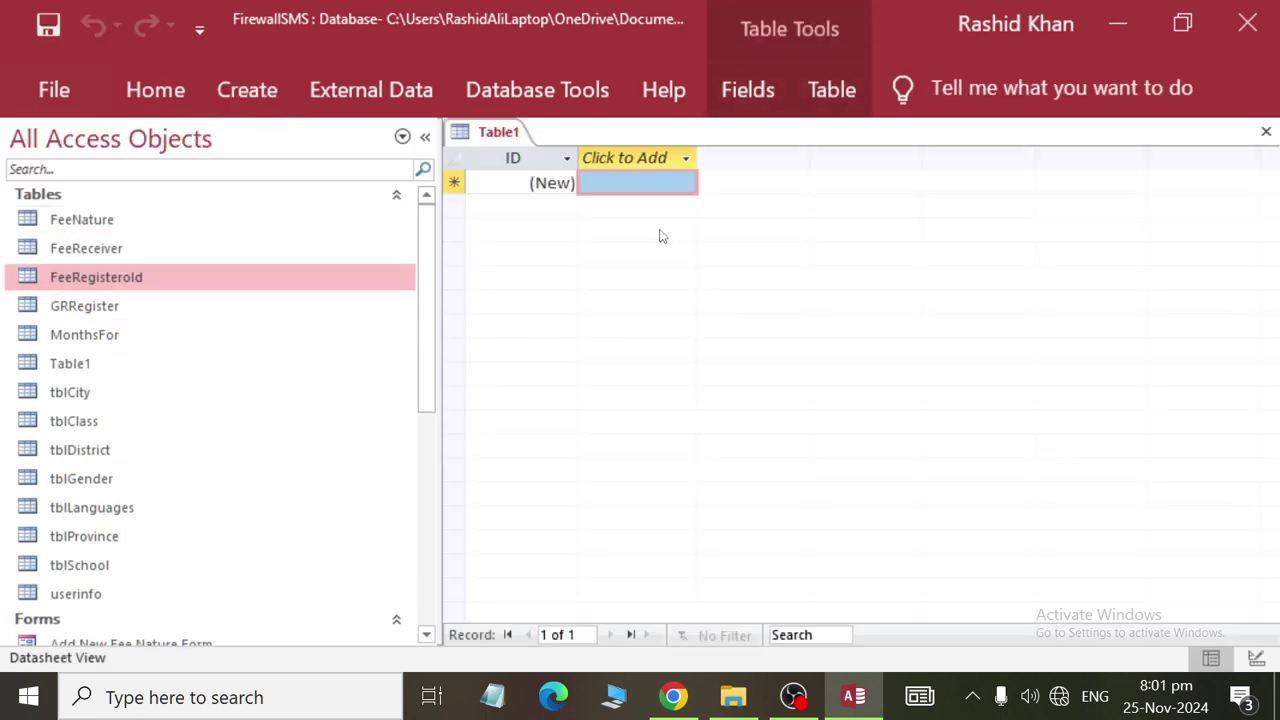
{"action": "left_click", "coordinate": [545, 182]}
{"action": "right_click", "coordinate": [500, 138]}
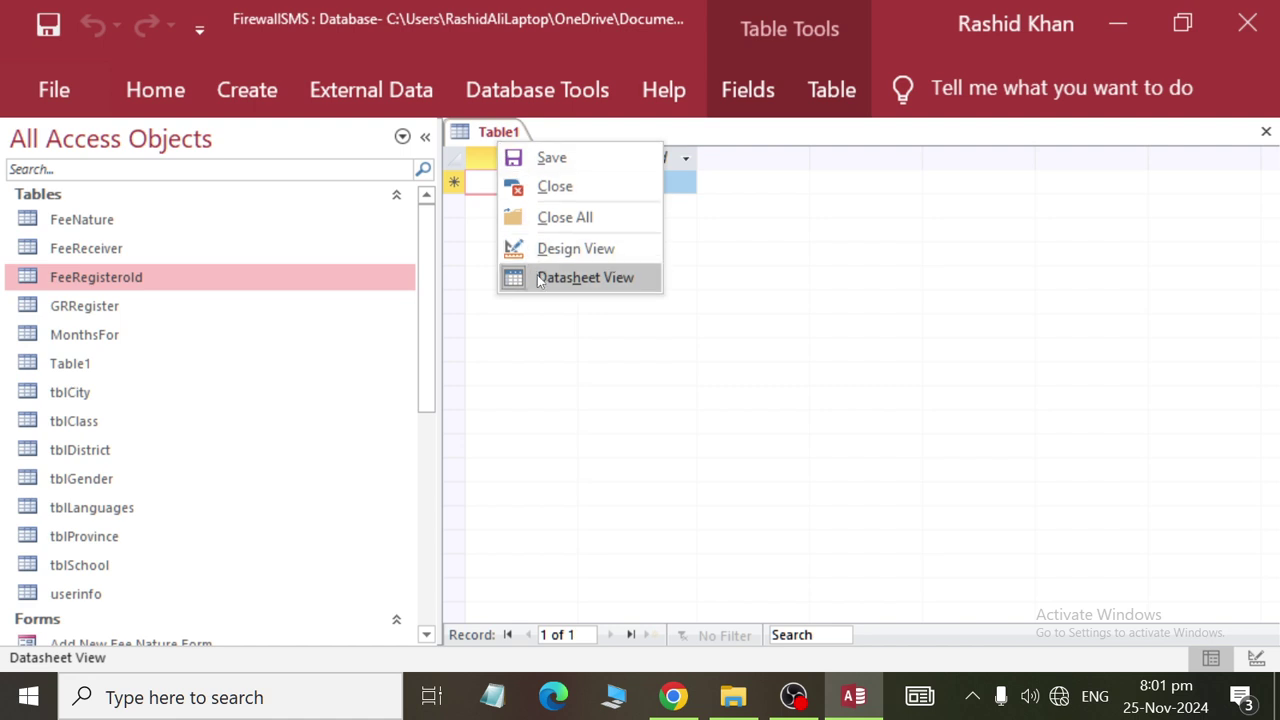
{"action": "left_click", "coordinate": [565, 248]}
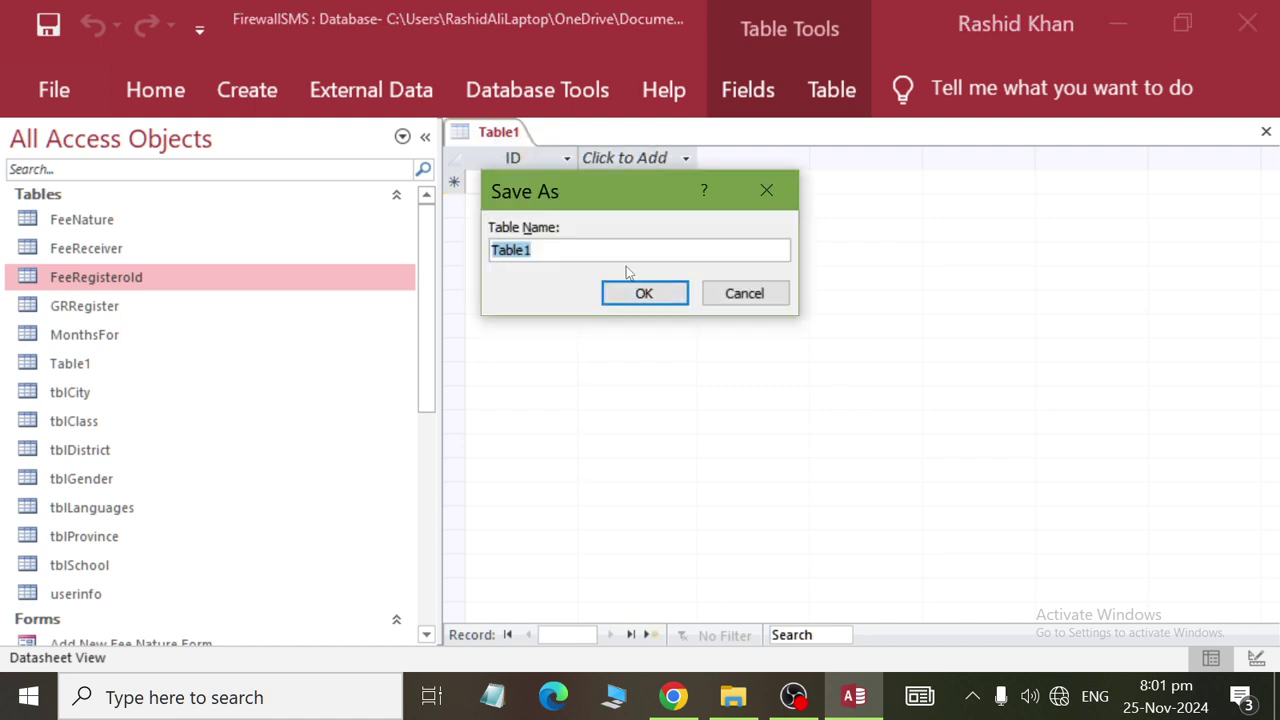
{"action": "type", "text": "New Fee R"}
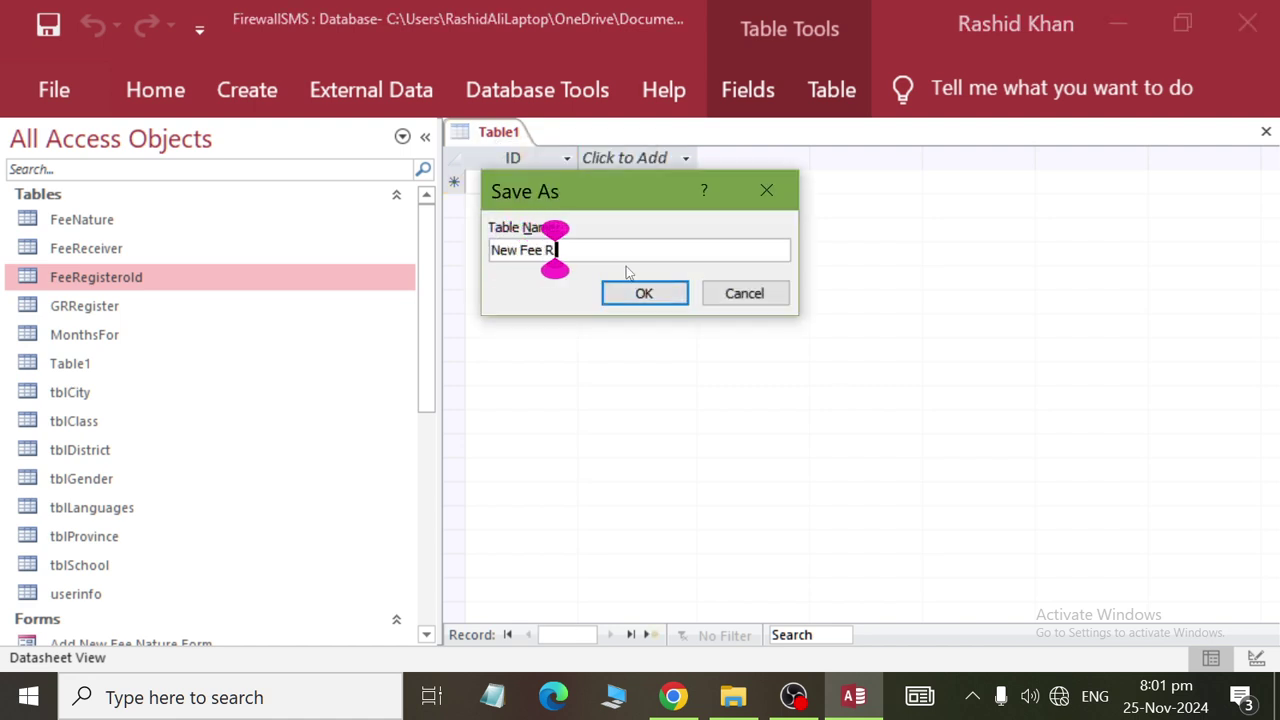
{"action": "type", "text": "egister"}
{"action": "key", "text": "Return"}
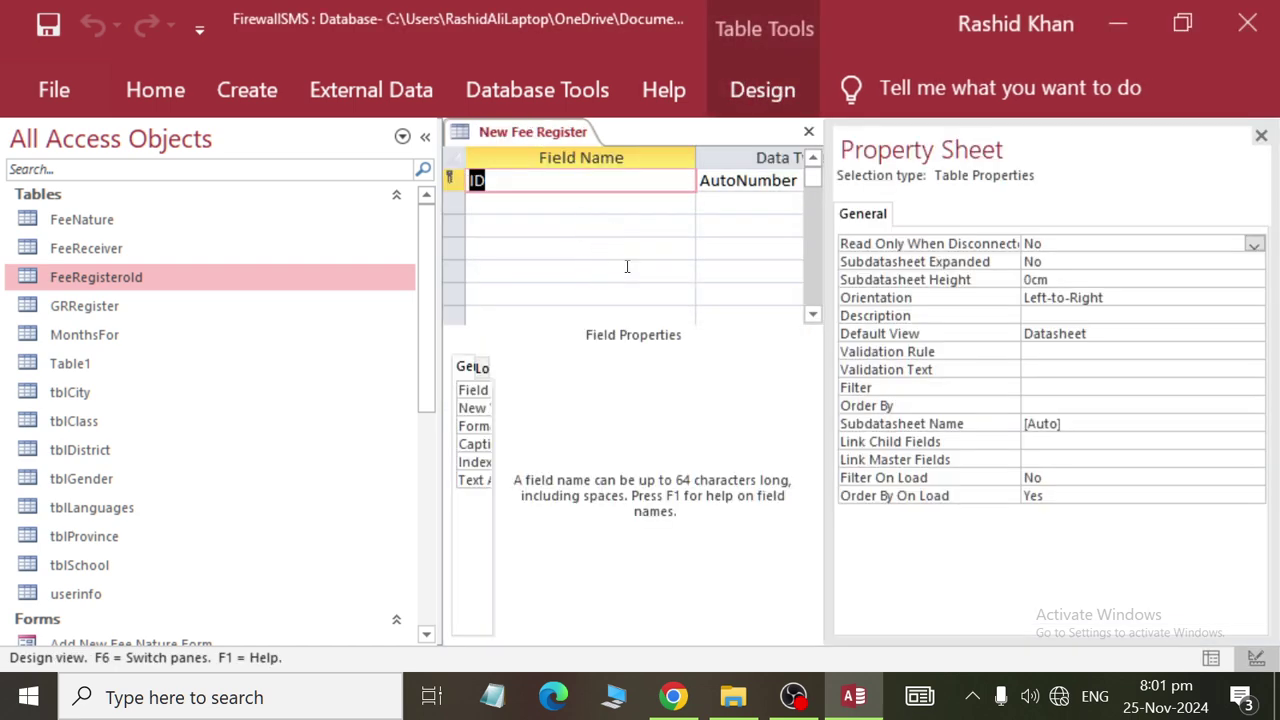
Rename the new table's ID primary key field as ReceiptNo, keeping the AutoNumber data type.
{"action": "type", "text": "Rece"}
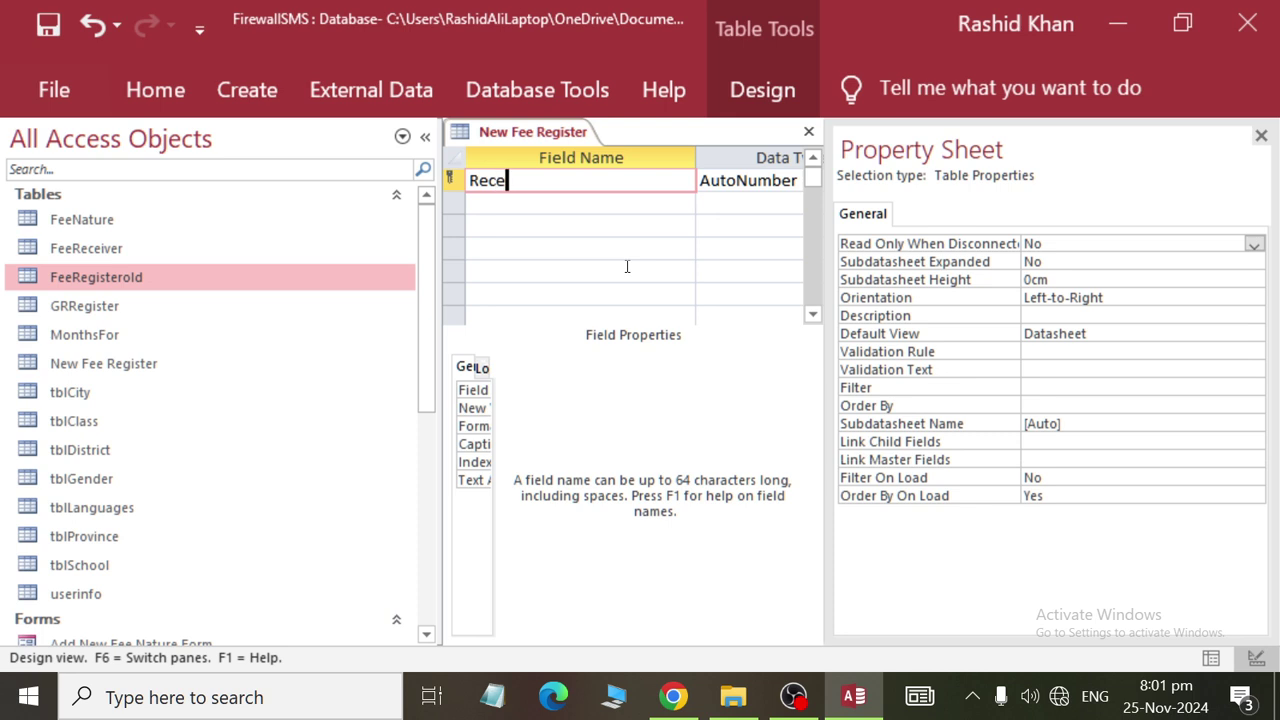
{"action": "type", "text": "iptNo"}
{"action": "key", "text": "Return"}
{"action": "key", "text": "Return"}
{"action": "key", "text": "Return"}
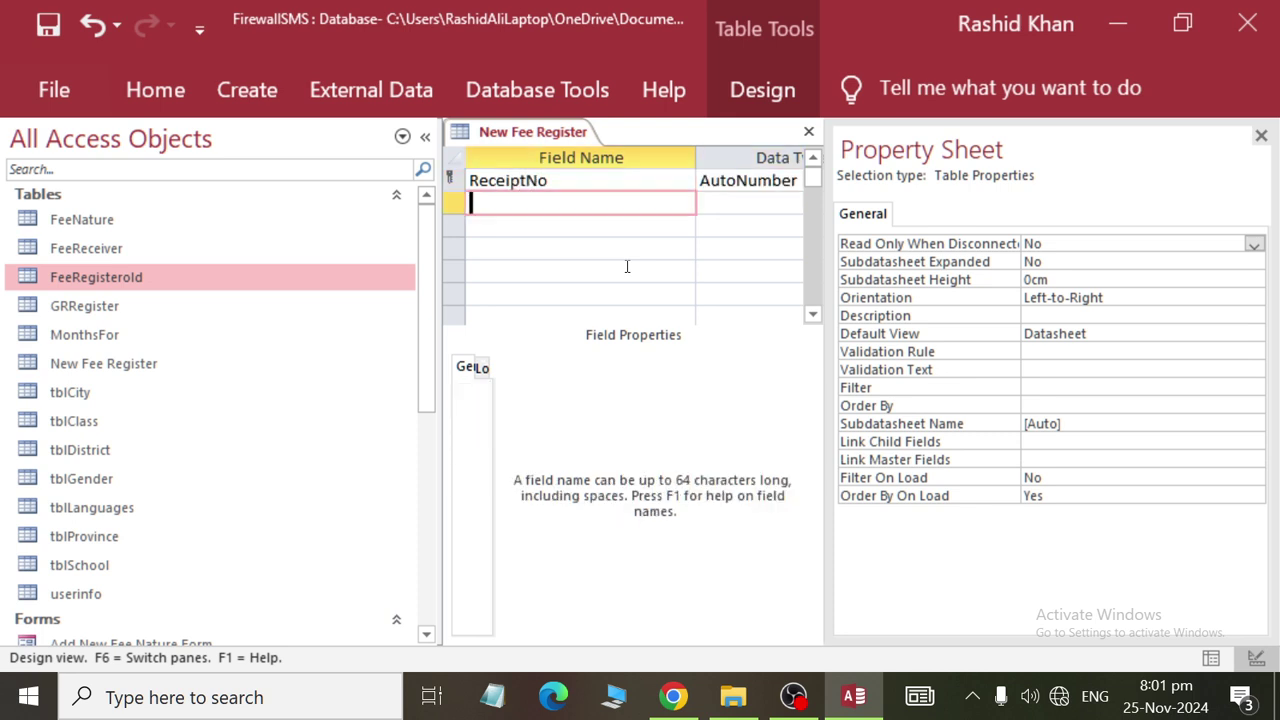
Add a DateOfReceiving field with the Date/Time data type below ReceiptNo.
{"action": "type", "text": "DateOfRece"}
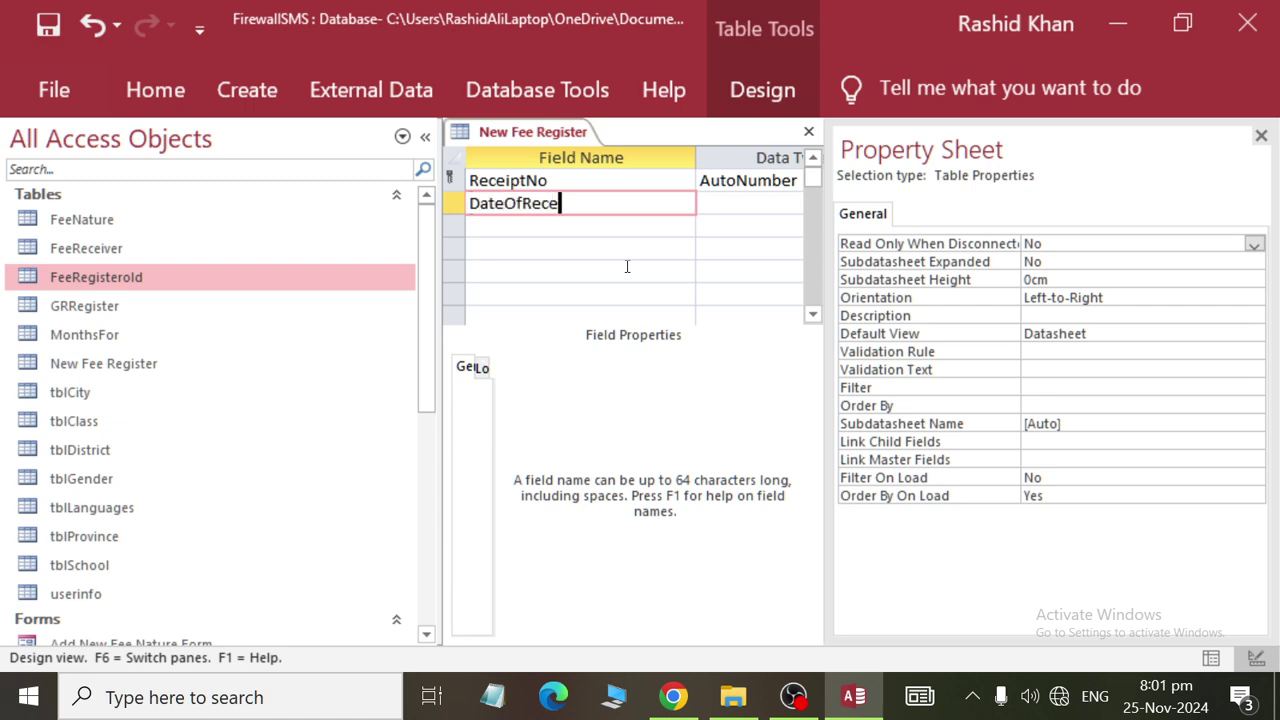
{"action": "type", "text": "iving"}
{"action": "key", "text": "Tab"}
{"action": "type", "text": "da"}
{"action": "key", "text": "Tab"}
{"action": "key", "text": "Tab"}
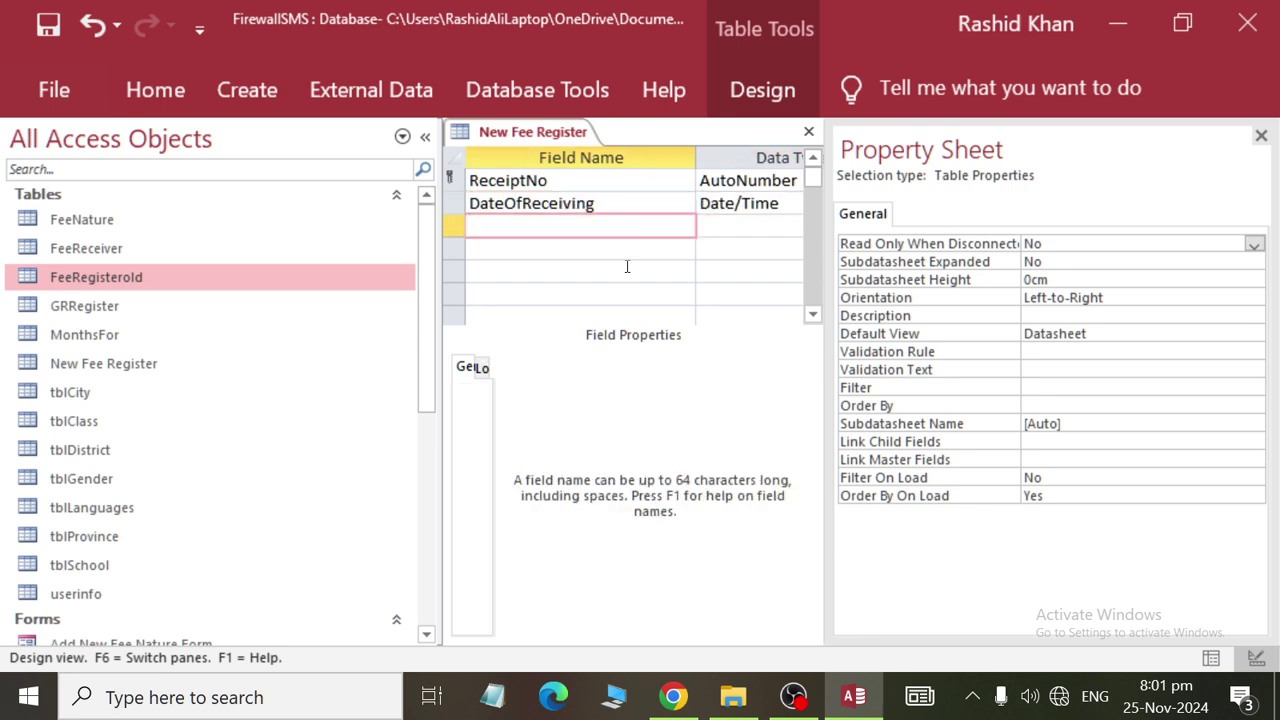
Close the property sheet and set the DateOfReceiving field's default value to date().
{"action": "left_click", "coordinate": [720, 203]}
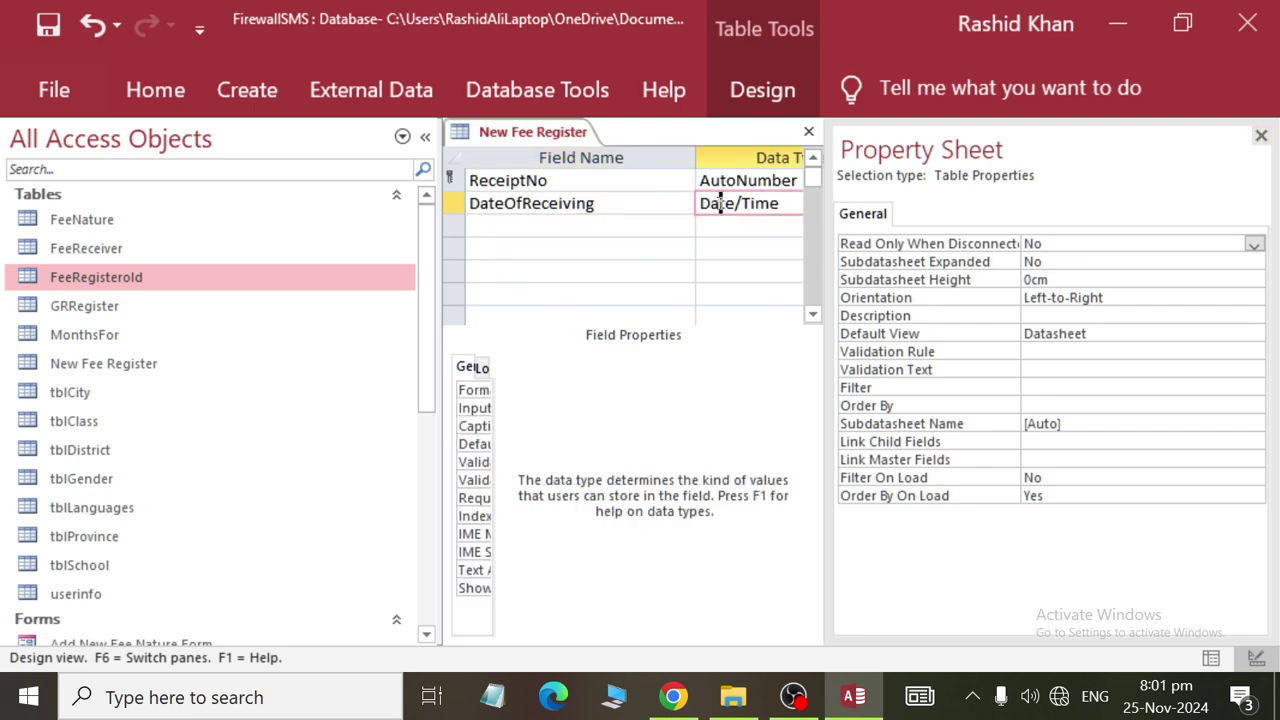
{"action": "left_click", "coordinate": [869, 334]}
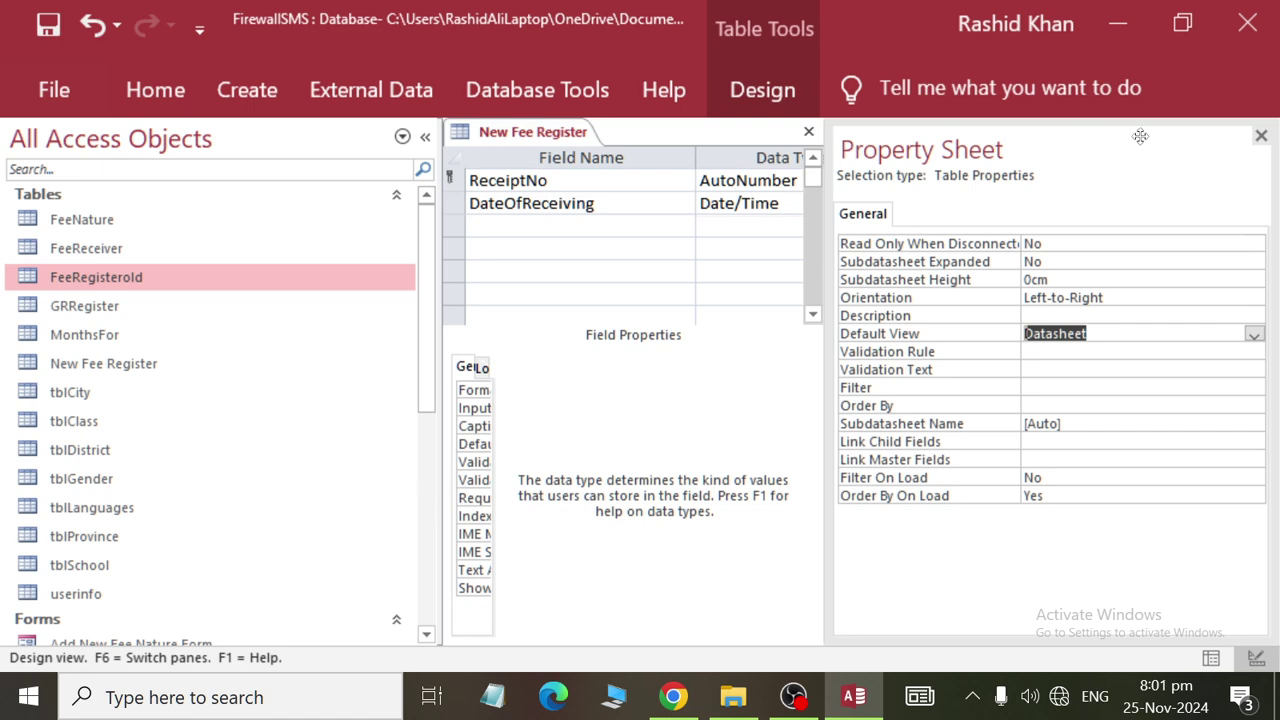
{"action": "left_click", "coordinate": [1261, 135]}
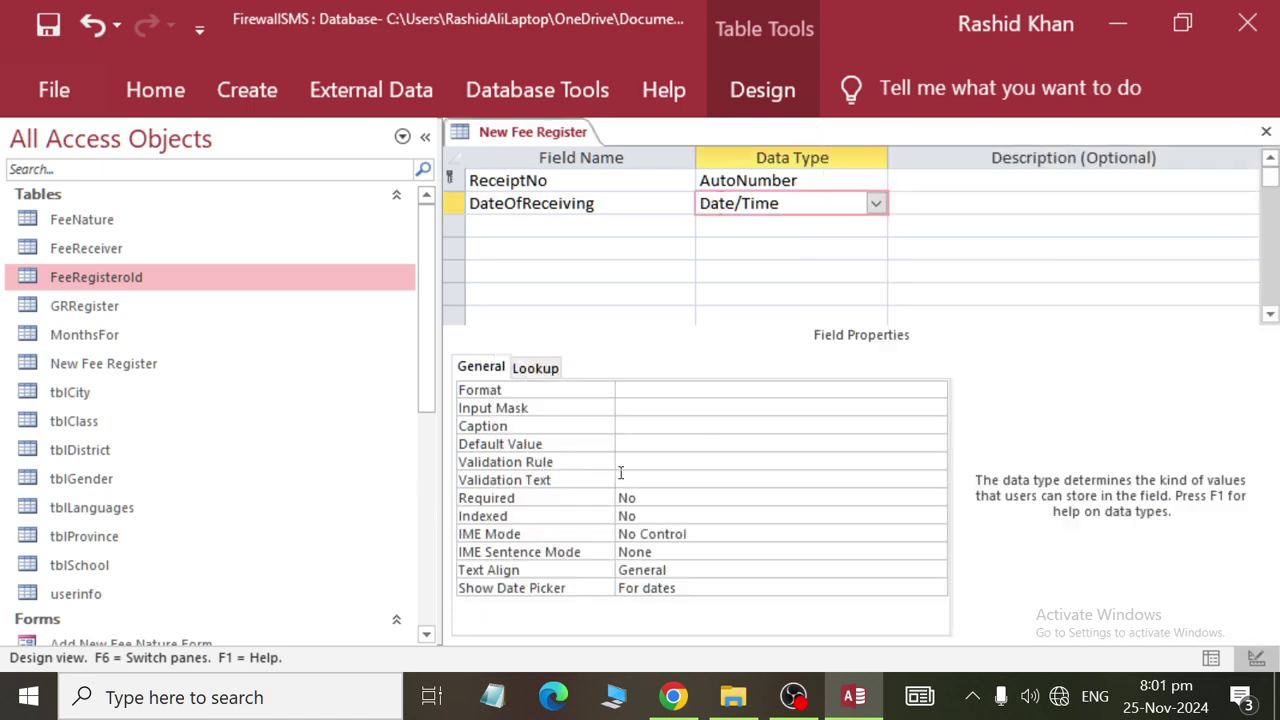
{"action": "left_click", "coordinate": [637, 445]}
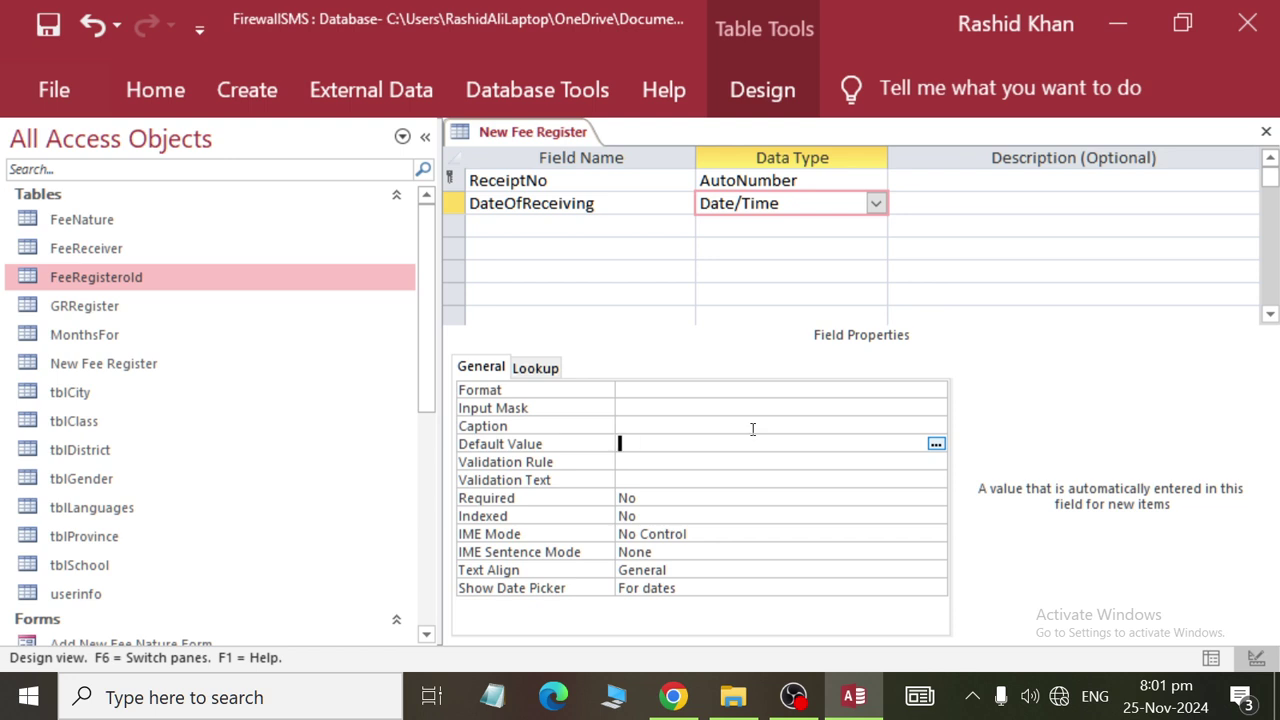
{"action": "type", "text": "date()"}
{"action": "left_click", "coordinate": [630, 235]}
Start a Lookup Wizard for the third, still unnamed field, taking its values from the GRRegister table.
{"action": "left_click", "coordinate": [786, 234]}
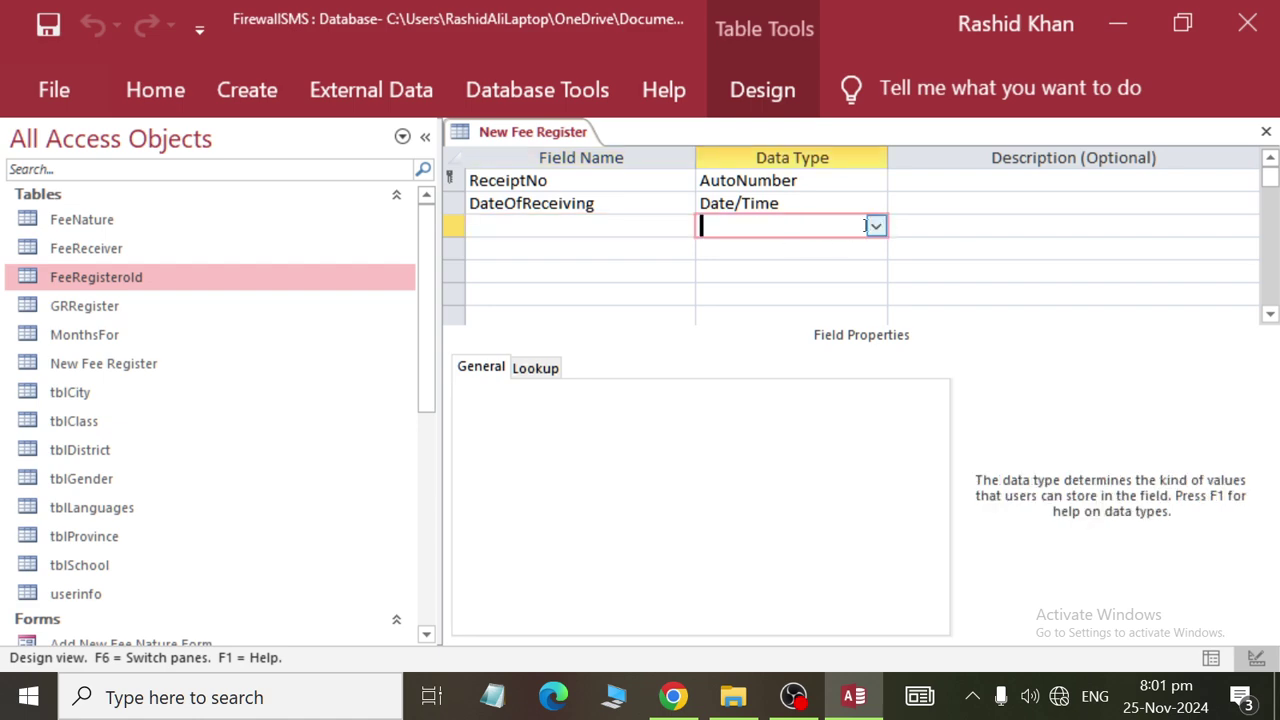
{"action": "left_click", "coordinate": [875, 226]}
{"action": "left_click", "coordinate": [836, 518]}
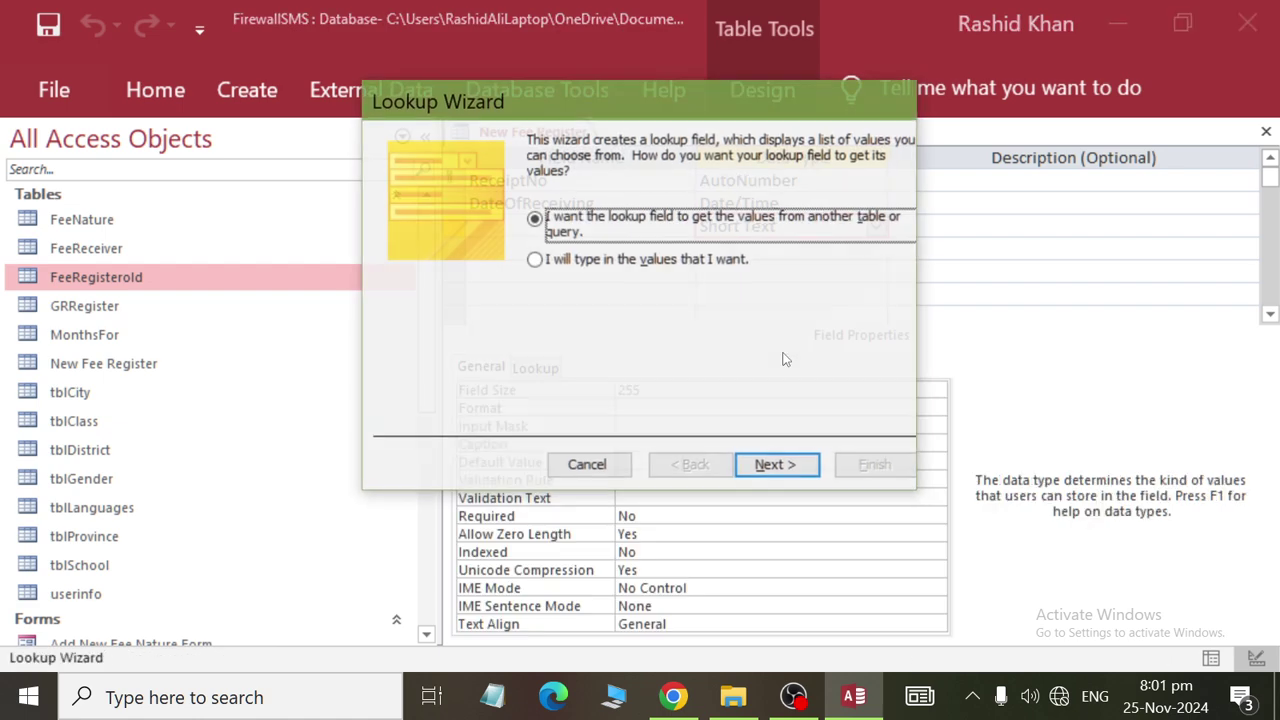
{"action": "left_click", "coordinate": [770, 466]}
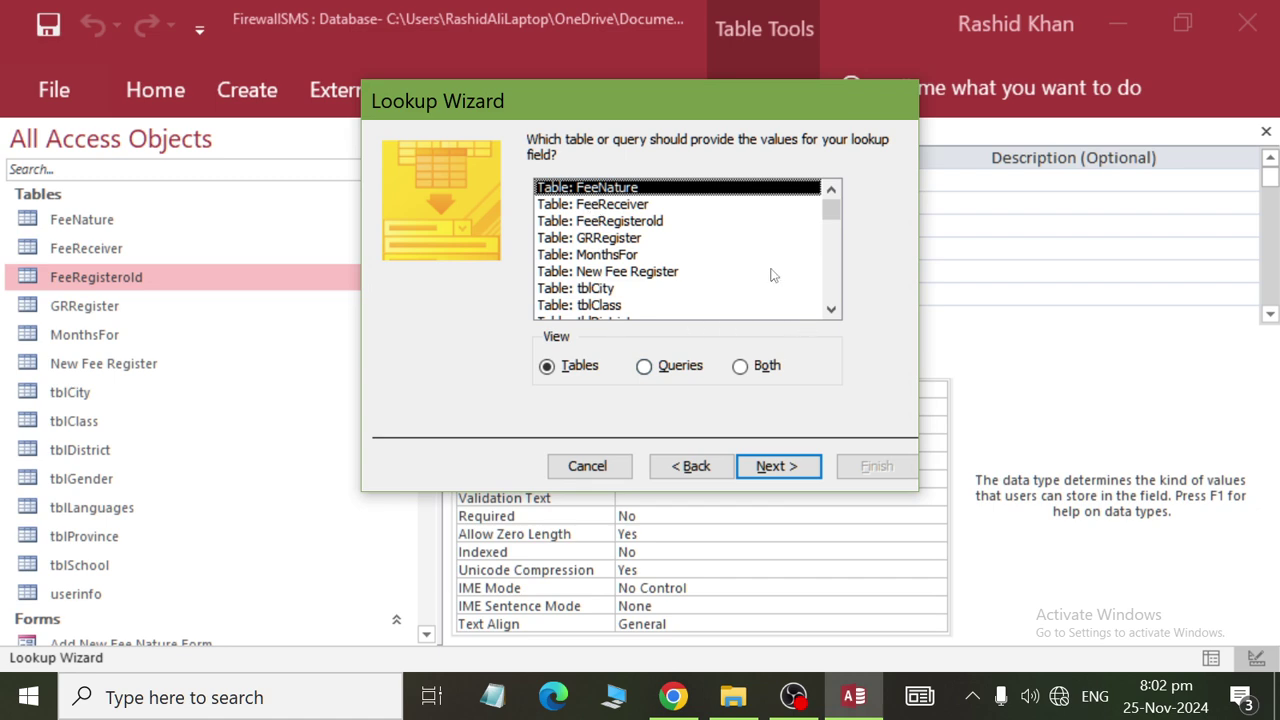
{"action": "left_click", "coordinate": [667, 240]}
{"action": "double_click", "coordinate": [667, 240]}
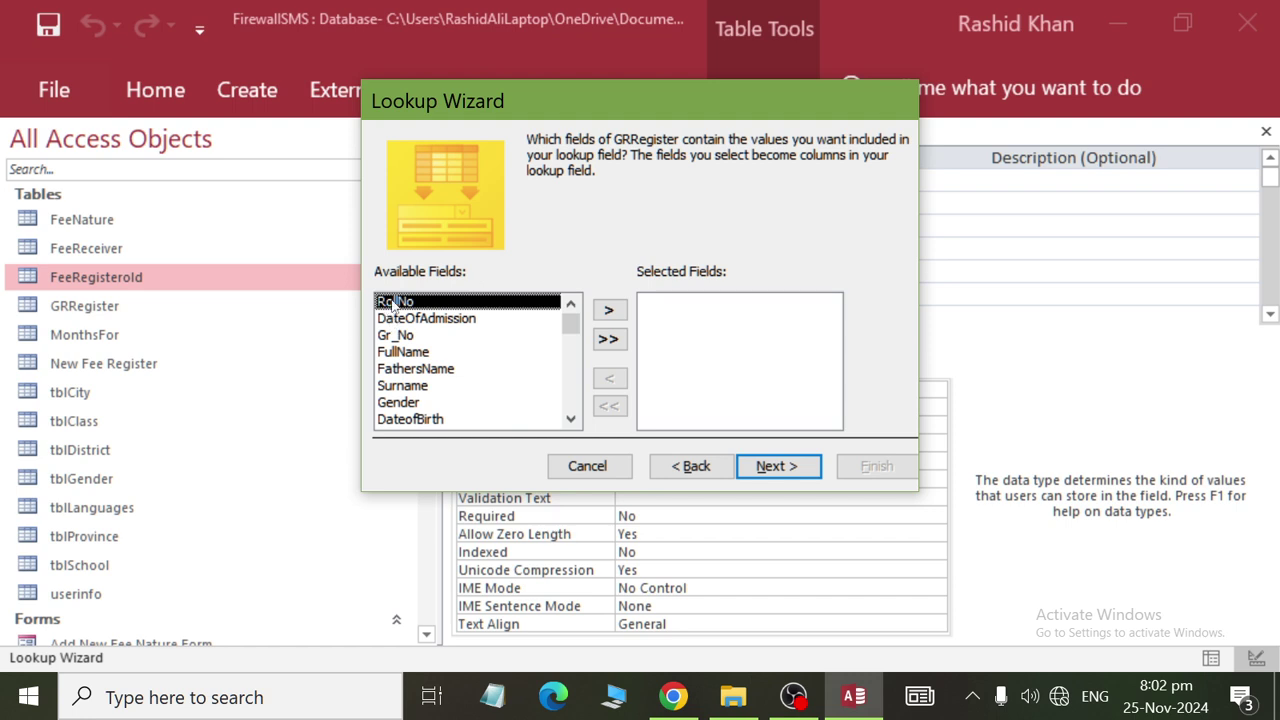
Include RollNo, FullName, FathersName and ClassInwhichAdmitted from GRRegister as the columns of the third field's lookup.
{"action": "double_click", "coordinate": [395, 302]}
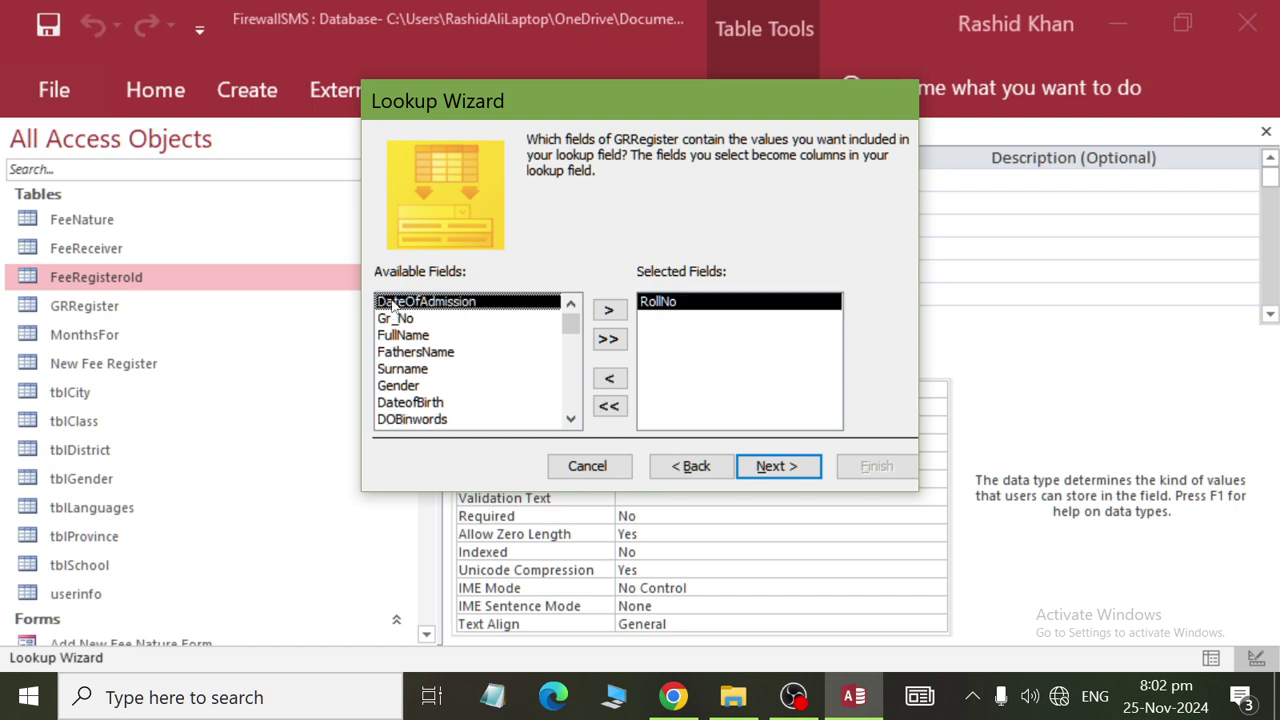
{"action": "double_click", "coordinate": [437, 338]}
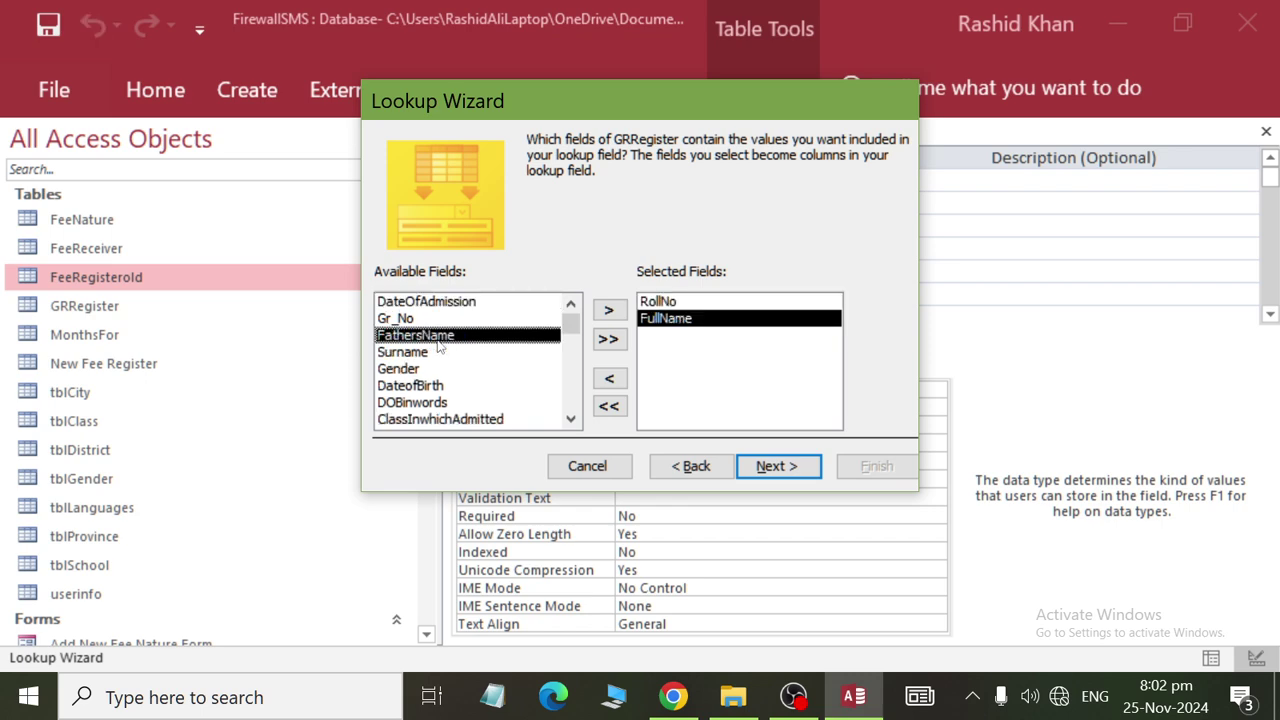
{"action": "double_click", "coordinate": [438, 340]}
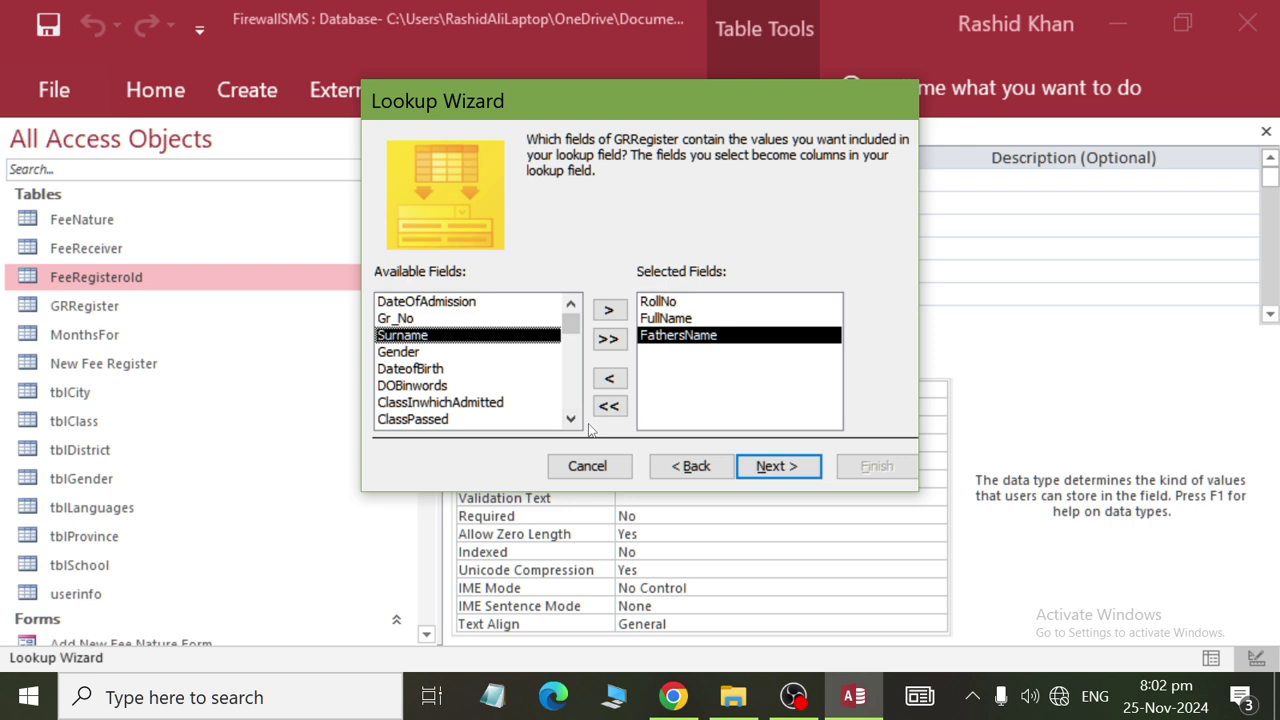
{"action": "left_click", "coordinate": [570, 419]}
{"action": "left_click", "coordinate": [570, 420]}
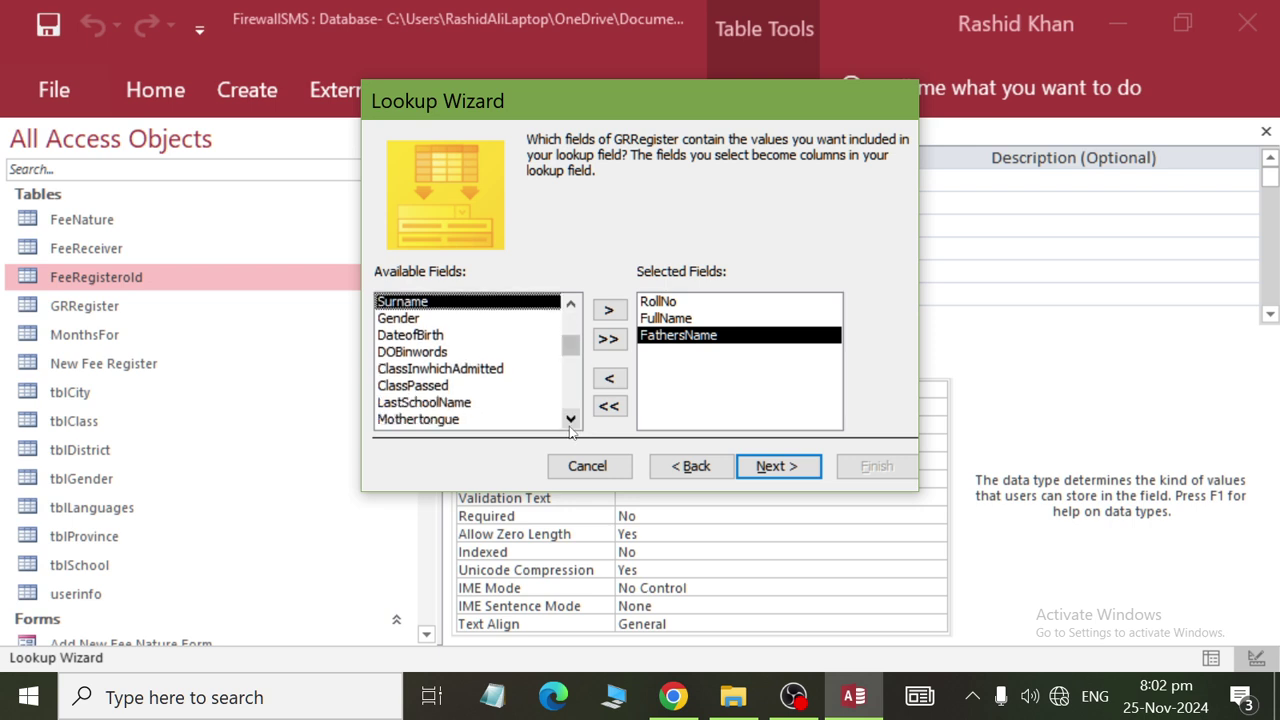
{"action": "double_click", "coordinate": [432, 369]}
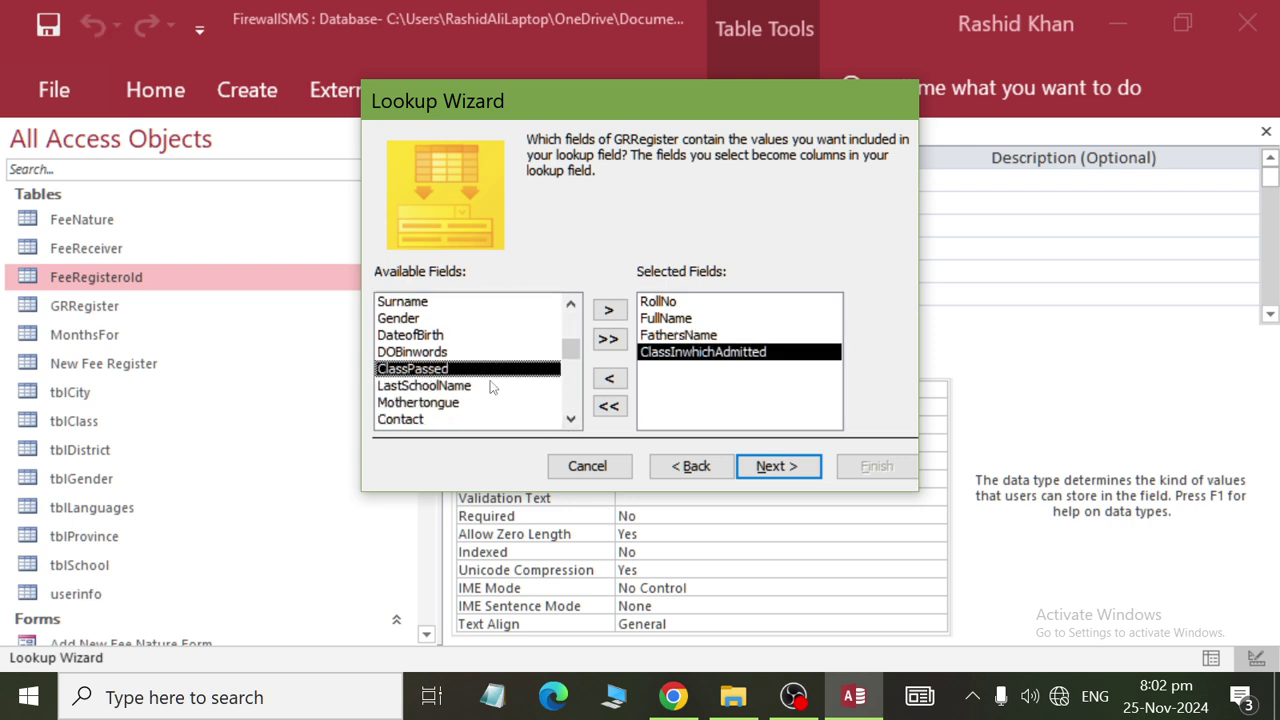
Finish the lookup without a sort order, keeping the column widths, label the field CandidateName and save the table.
{"action": "left_click", "coordinate": [781, 464]}
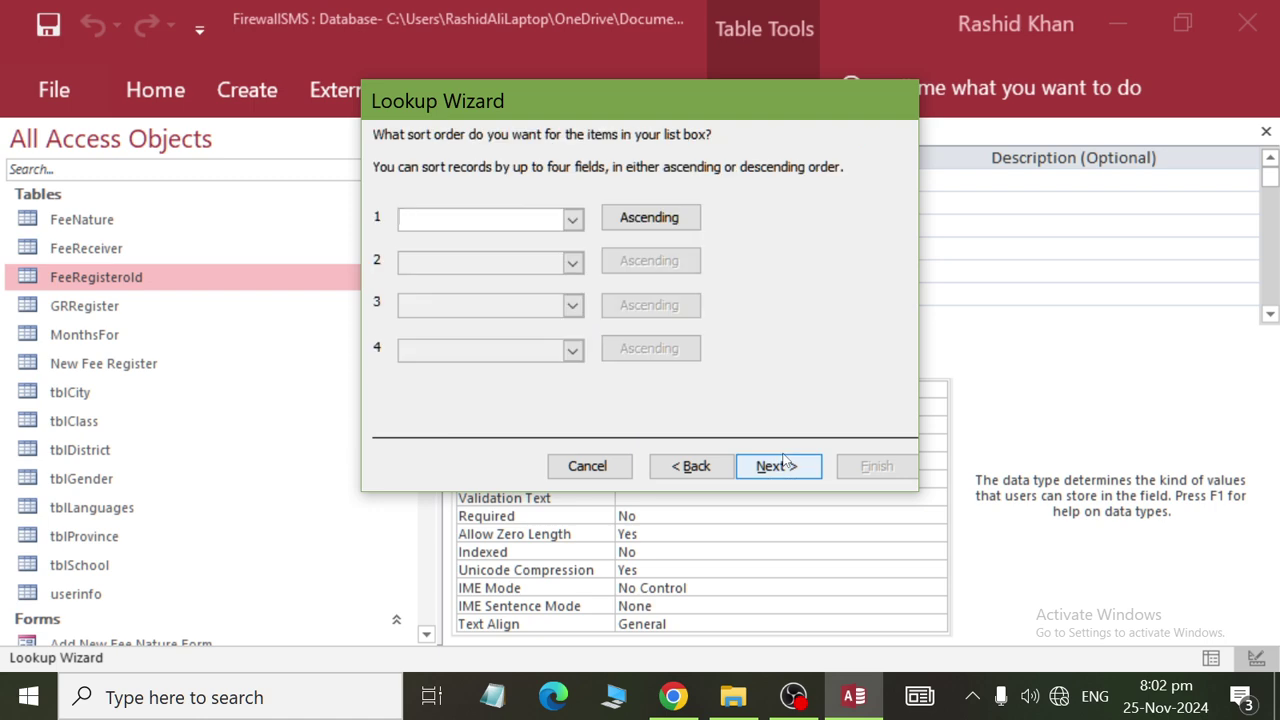
{"action": "left_click", "coordinate": [780, 465]}
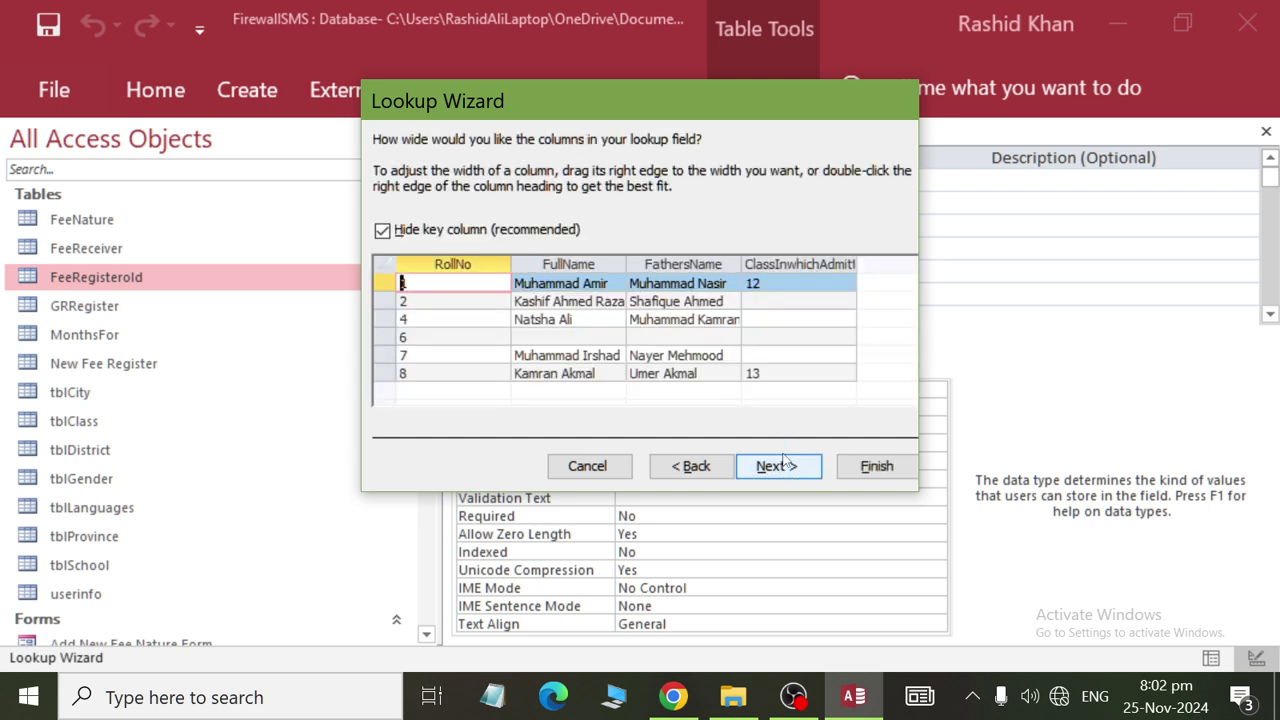
{"action": "left_click", "coordinate": [780, 465]}
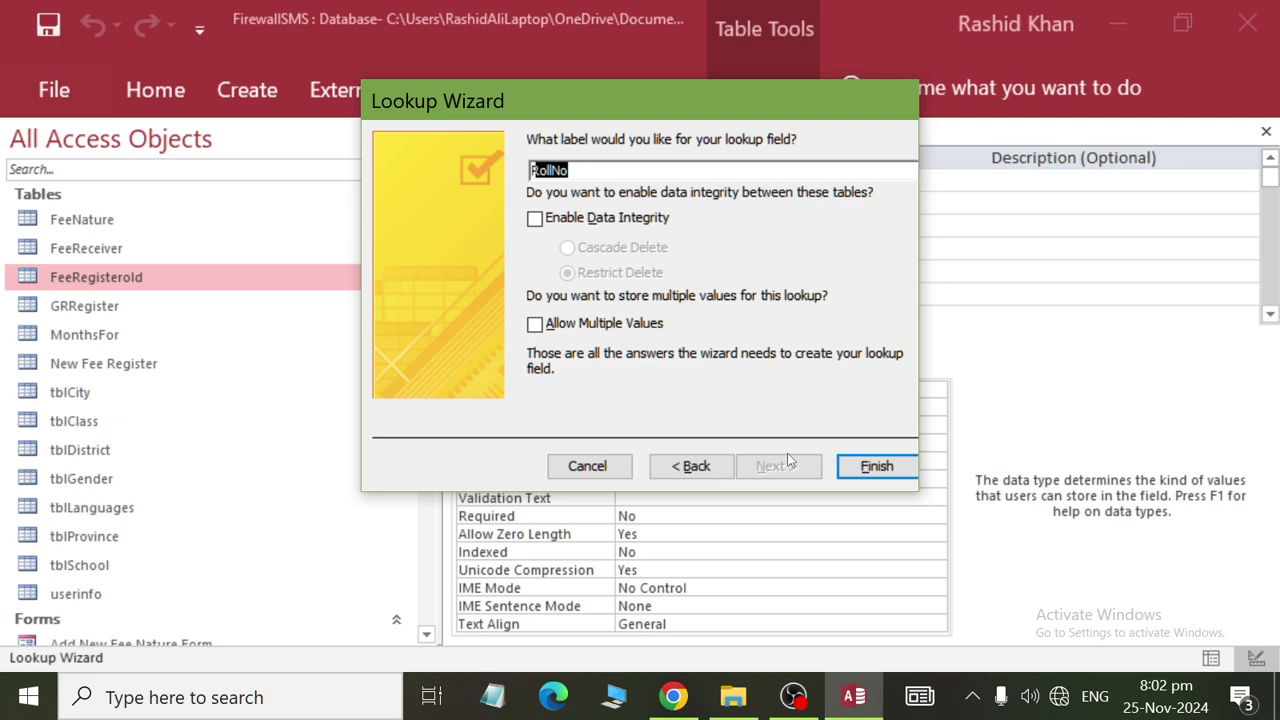
{"action": "type", "text": "Rol"}
{"action": "key", "text": "BackSpace"}
{"action": "key", "text": "BackSpace"}
{"action": "key", "text": "BackSpace"}
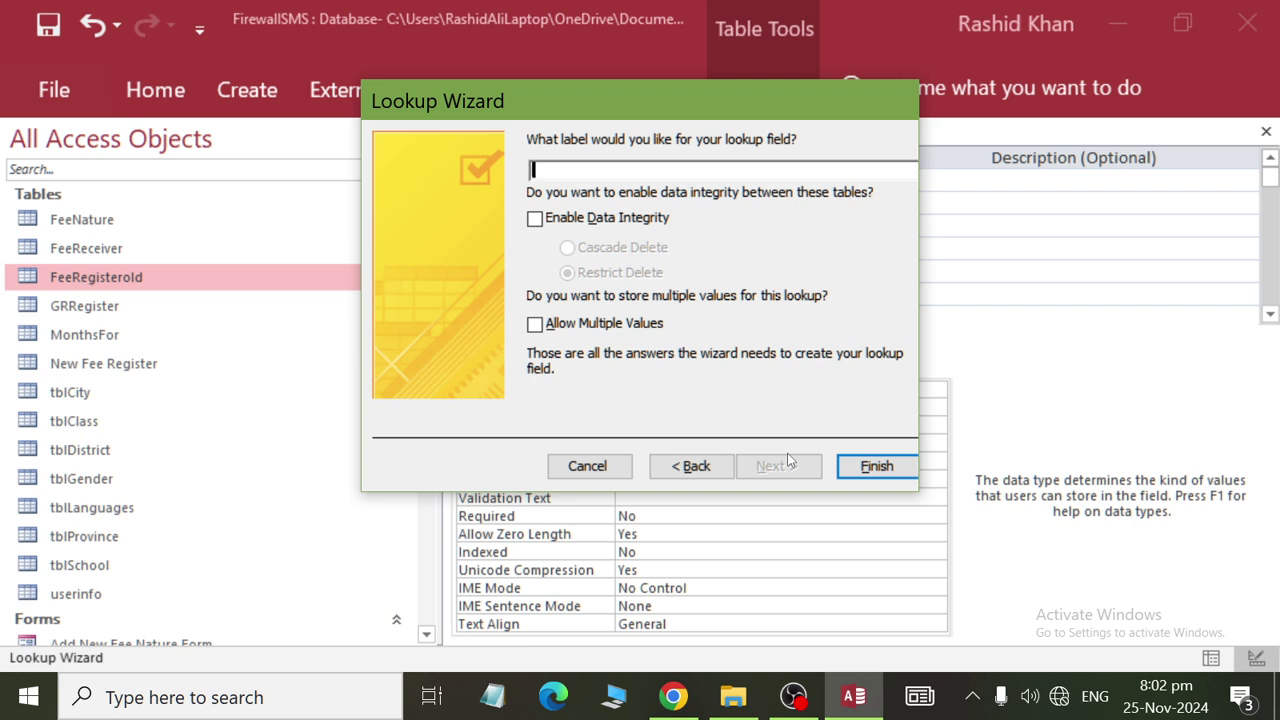
{"action": "type", "text": "CandidateName"}
{"action": "key", "text": "Return"}
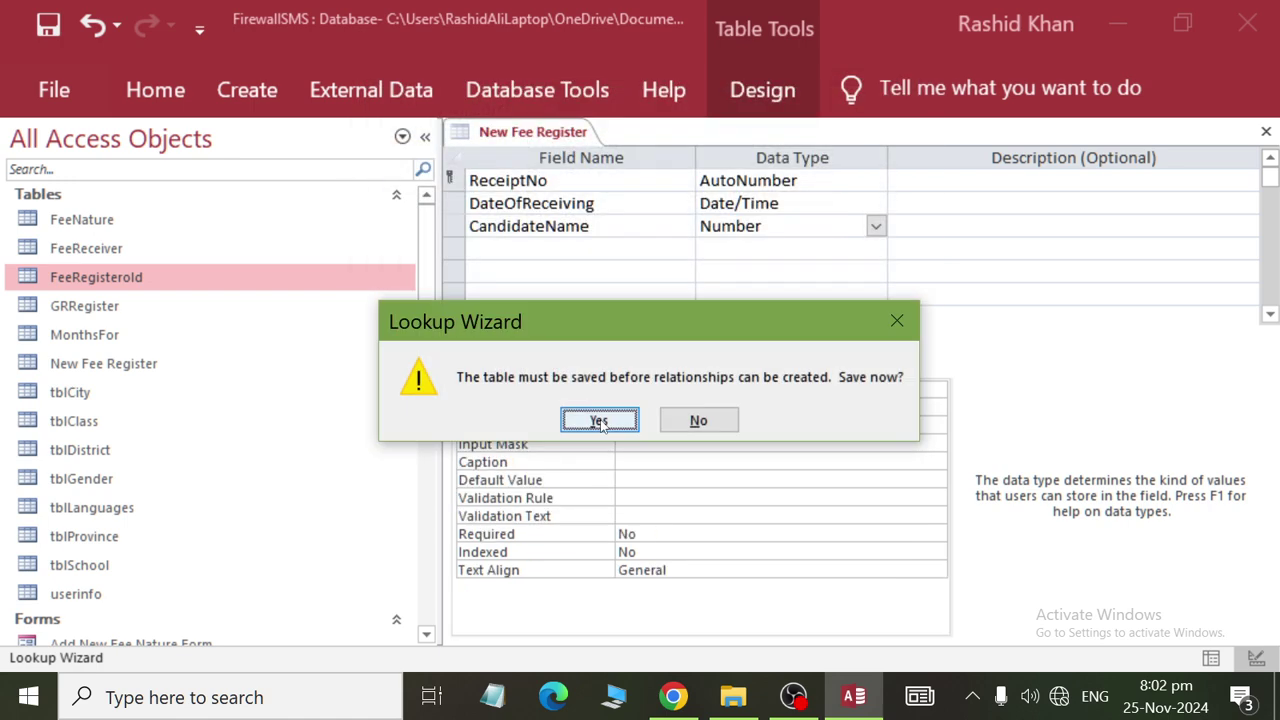
{"action": "left_click", "coordinate": [599, 421]}
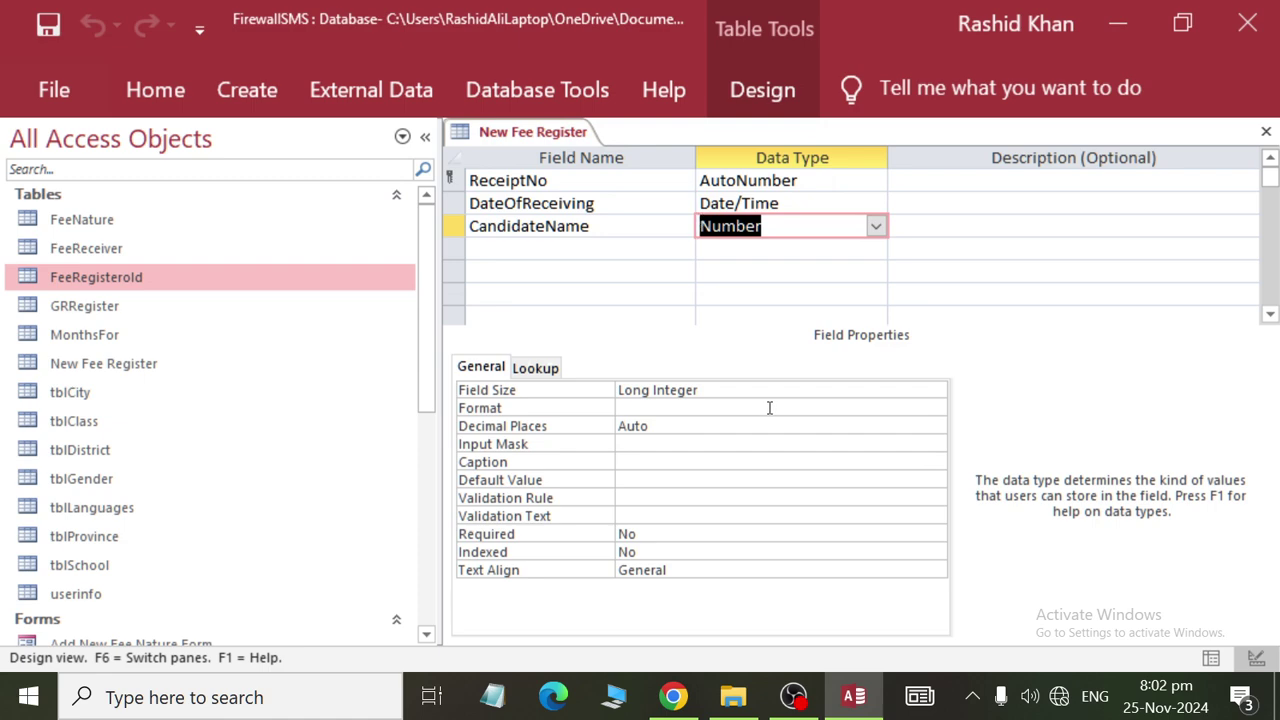
{"action": "left_click", "coordinate": [592, 250]}
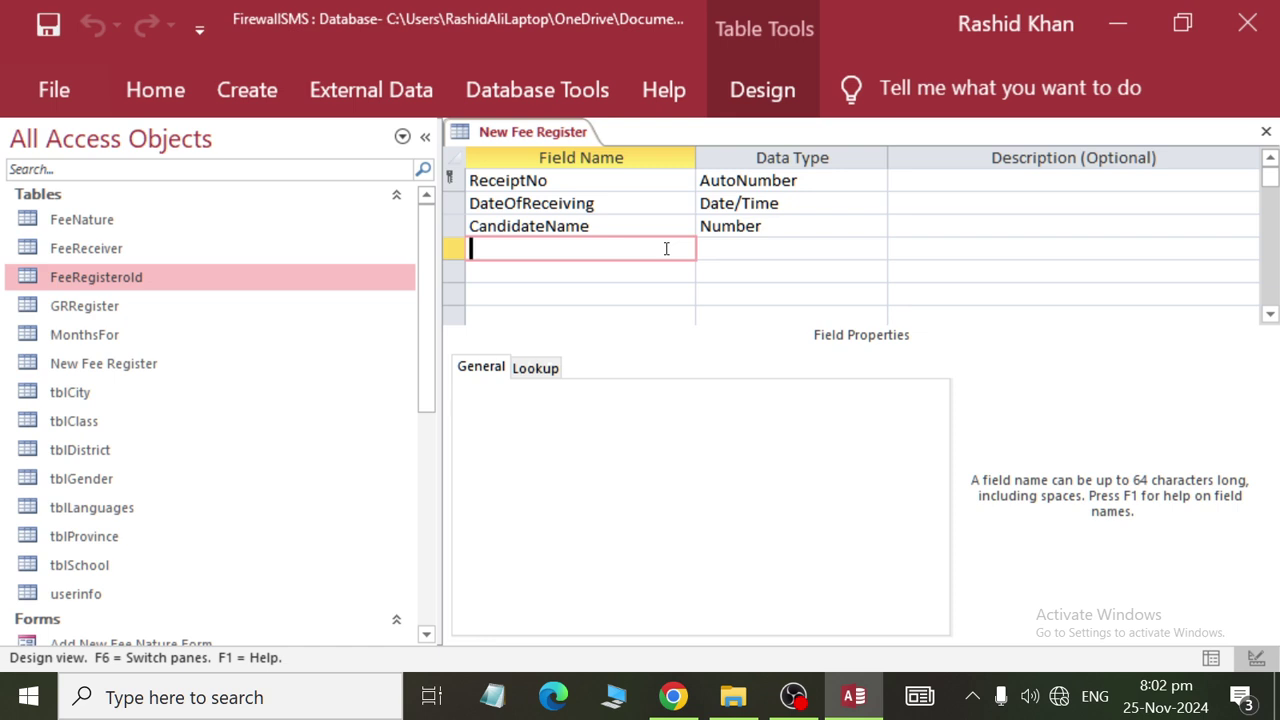
{"action": "type", "text": "FeeT"}
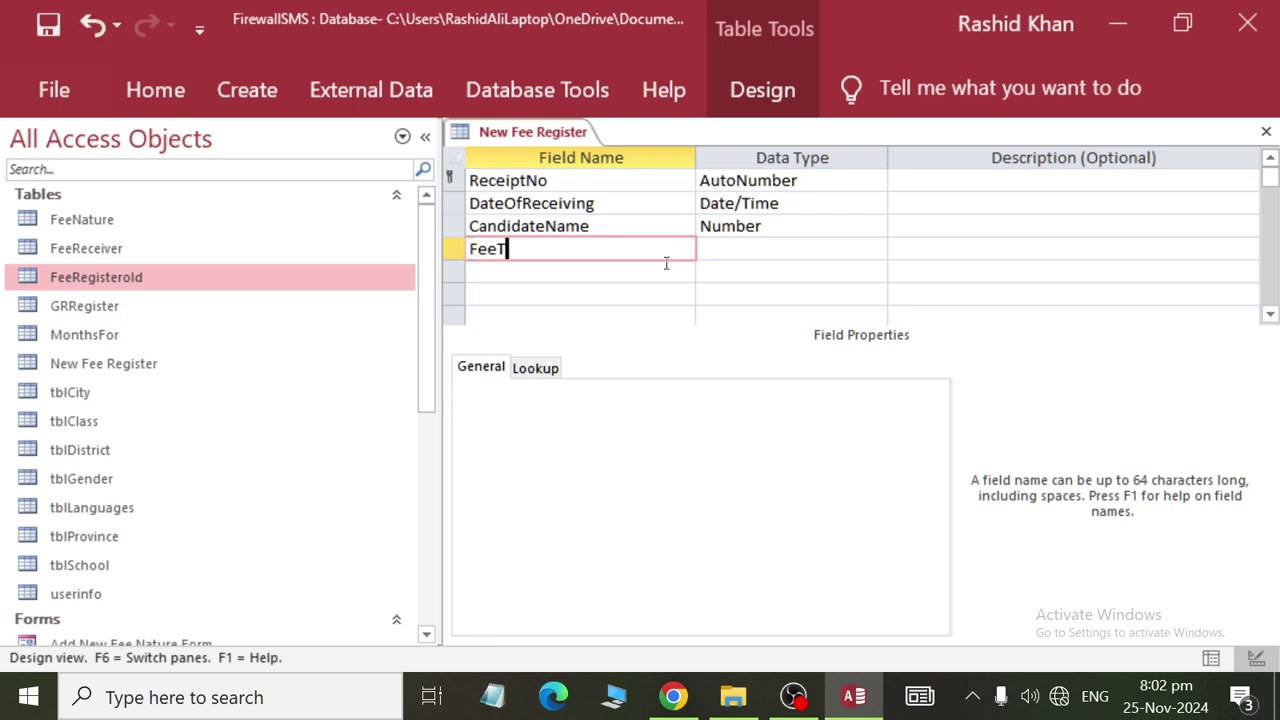
{"action": "key", "text": "BackSpace"}
{"action": "key", "text": "BackSpace"}
{"action": "key", "text": "BackSpace"}
{"action": "key", "text": "BackSpace"}
Start a Lookup Wizard for the unnamed field below CandidateName, taking its values from the FeeNature table.
{"action": "left_click", "coordinate": [844, 249]}
{"action": "left_click", "coordinate": [876, 248]}
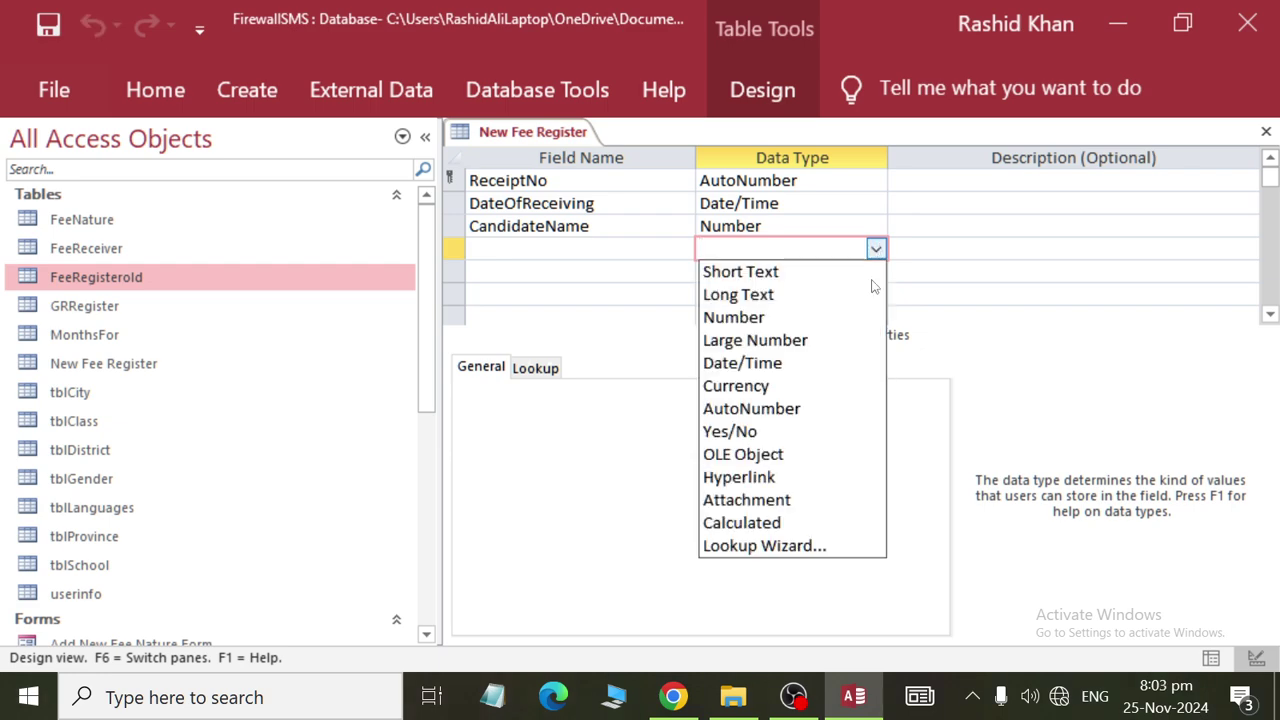
{"action": "left_click", "coordinate": [810, 546]}
{"action": "left_click", "coordinate": [765, 466]}
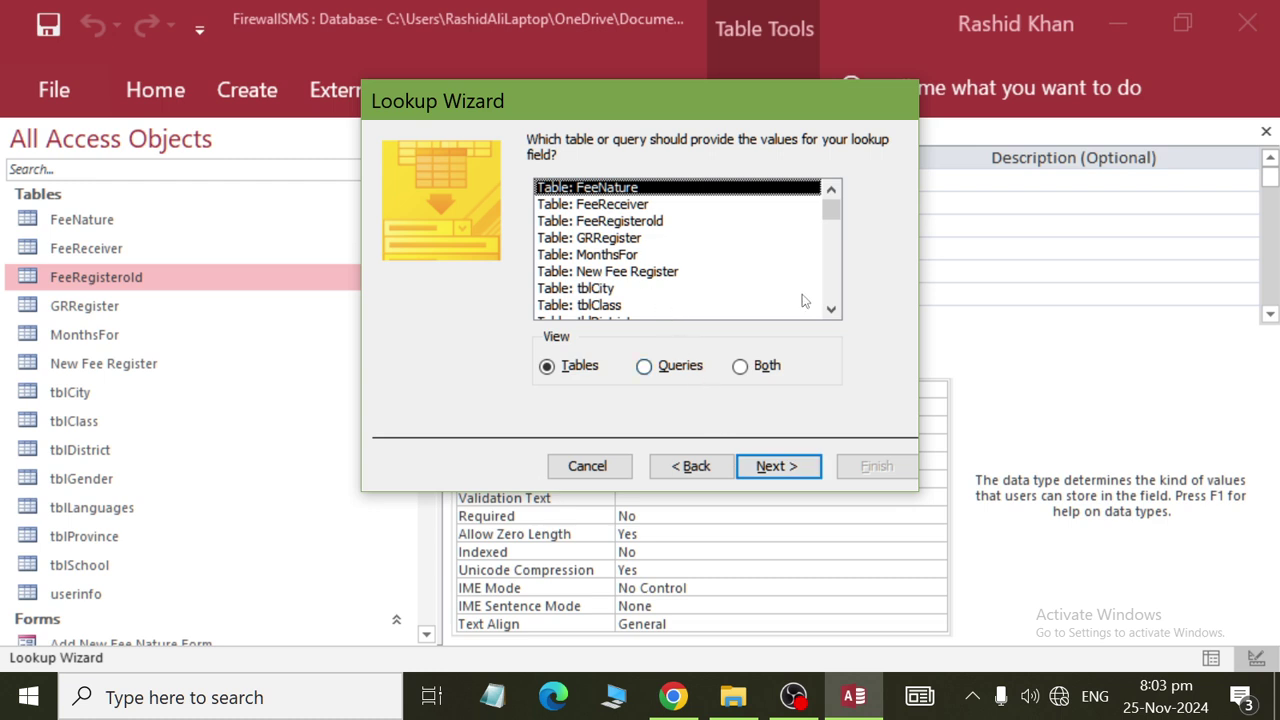
{"action": "double_click", "coordinate": [714, 191]}
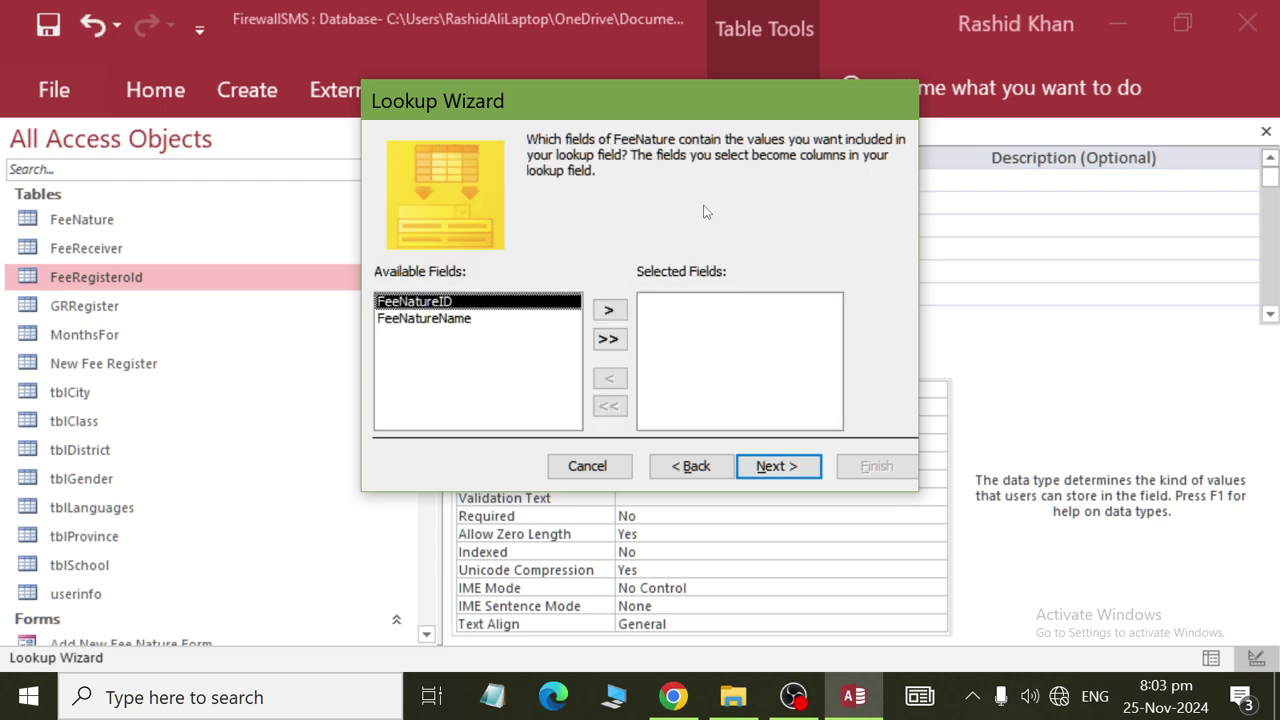
Use FeeNatureName as the lookup column, finish the wizard with the default label and sorting, and save the table.
{"action": "double_click", "coordinate": [458, 318]}
{"action": "left_click", "coordinate": [788, 480]}
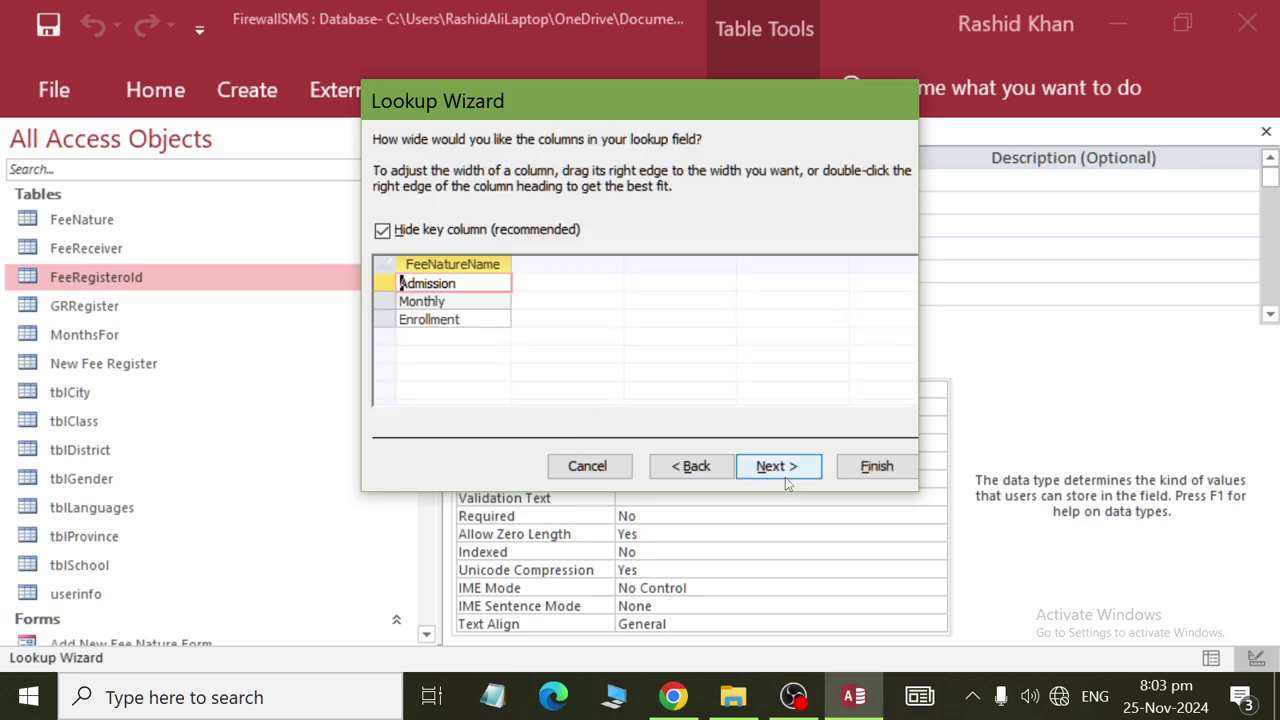
{"action": "left_click", "coordinate": [784, 476]}
{"action": "left_click", "coordinate": [876, 467]}
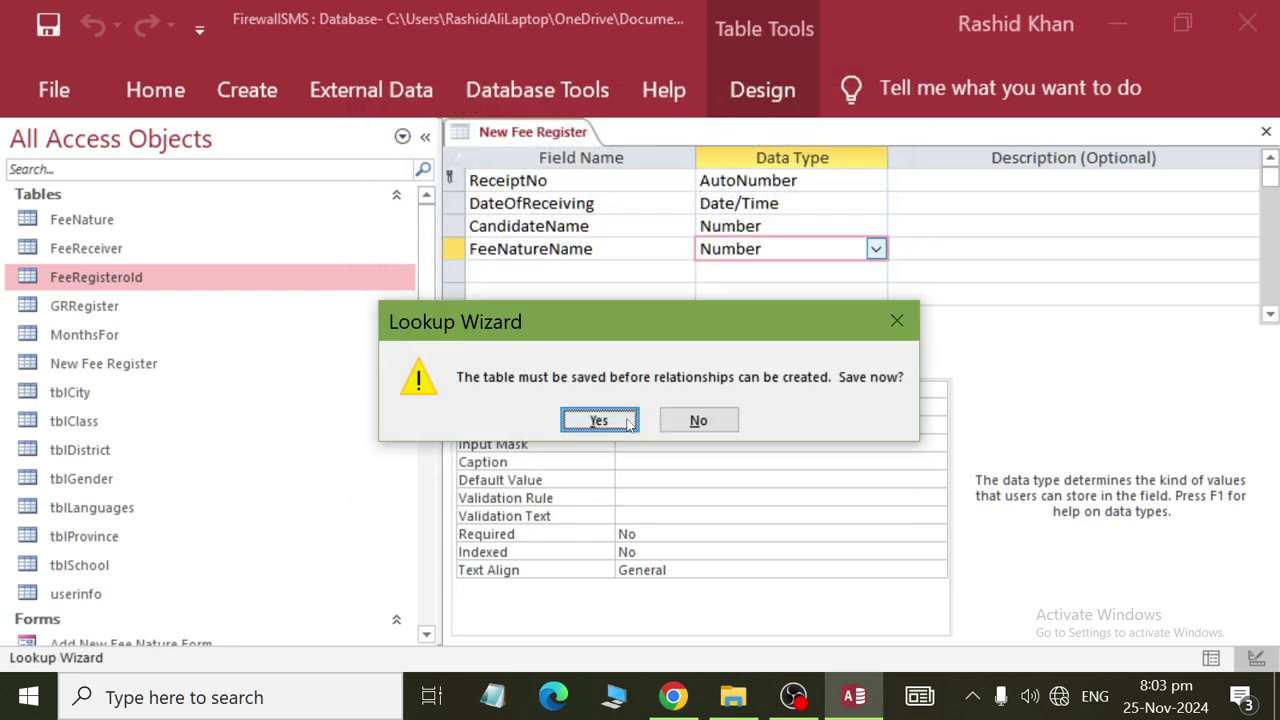
{"action": "left_click", "coordinate": [592, 420]}
Start a Lookup Wizard for the unnamed field below FeeNatureName, taking its values from the MonthsFor table.
{"action": "left_click", "coordinate": [716, 272]}
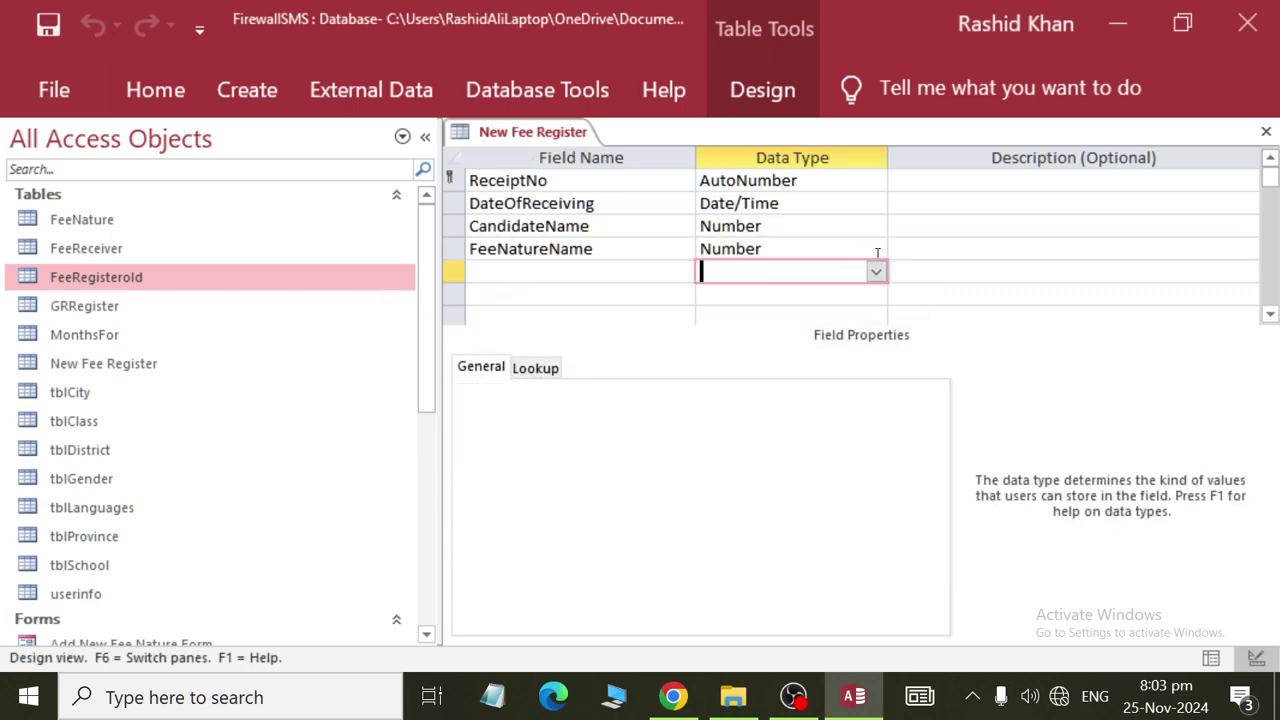
{"action": "left_click", "coordinate": [876, 271]}
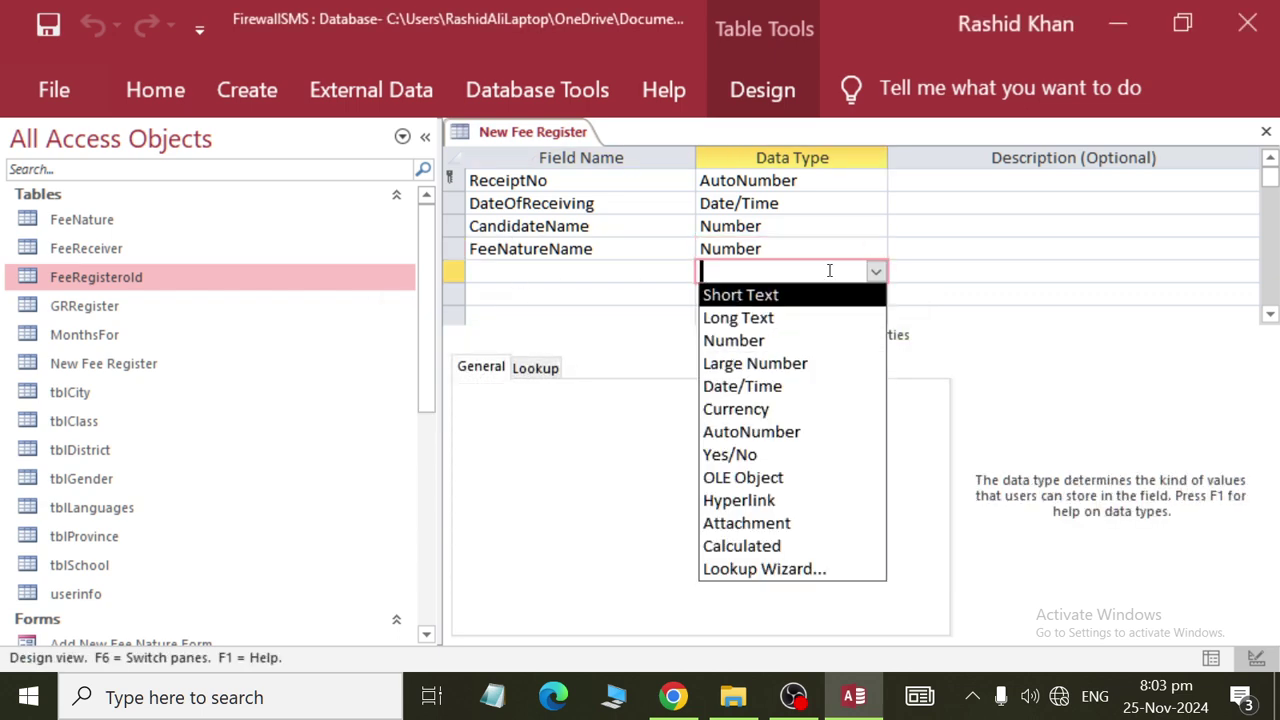
{"action": "left_click", "coordinate": [764, 568]}
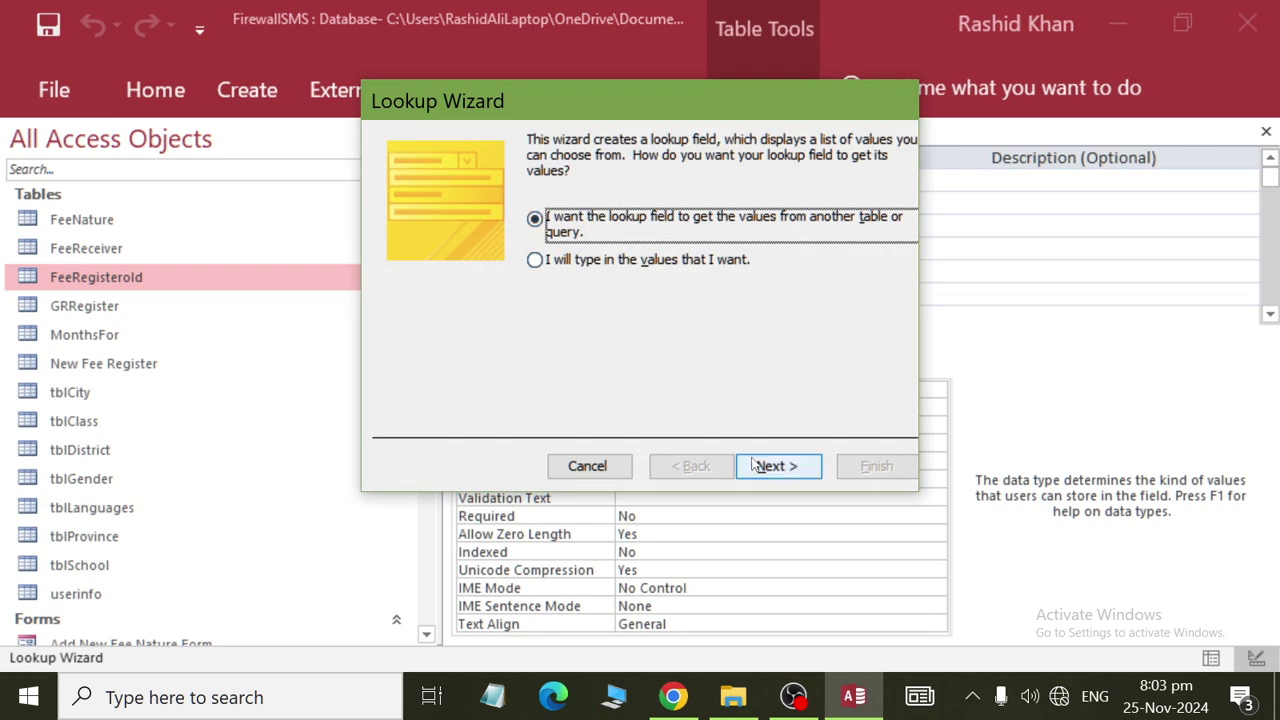
{"action": "left_click", "coordinate": [778, 466]}
{"action": "left_click", "coordinate": [610, 255]}
{"action": "left_click", "coordinate": [757, 466]}
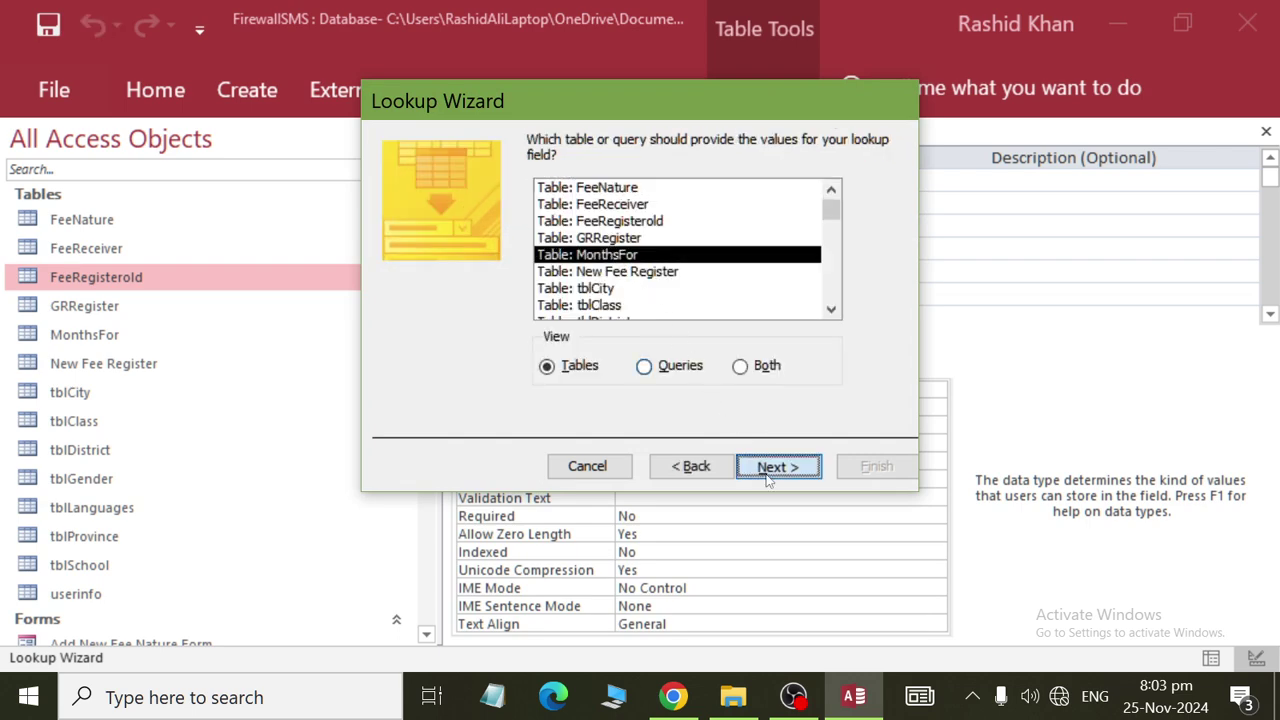
Use MonthsForName as the lookup column and finish the wizard with the default sorting, column width and label.
{"action": "double_click", "coordinate": [424, 318]}
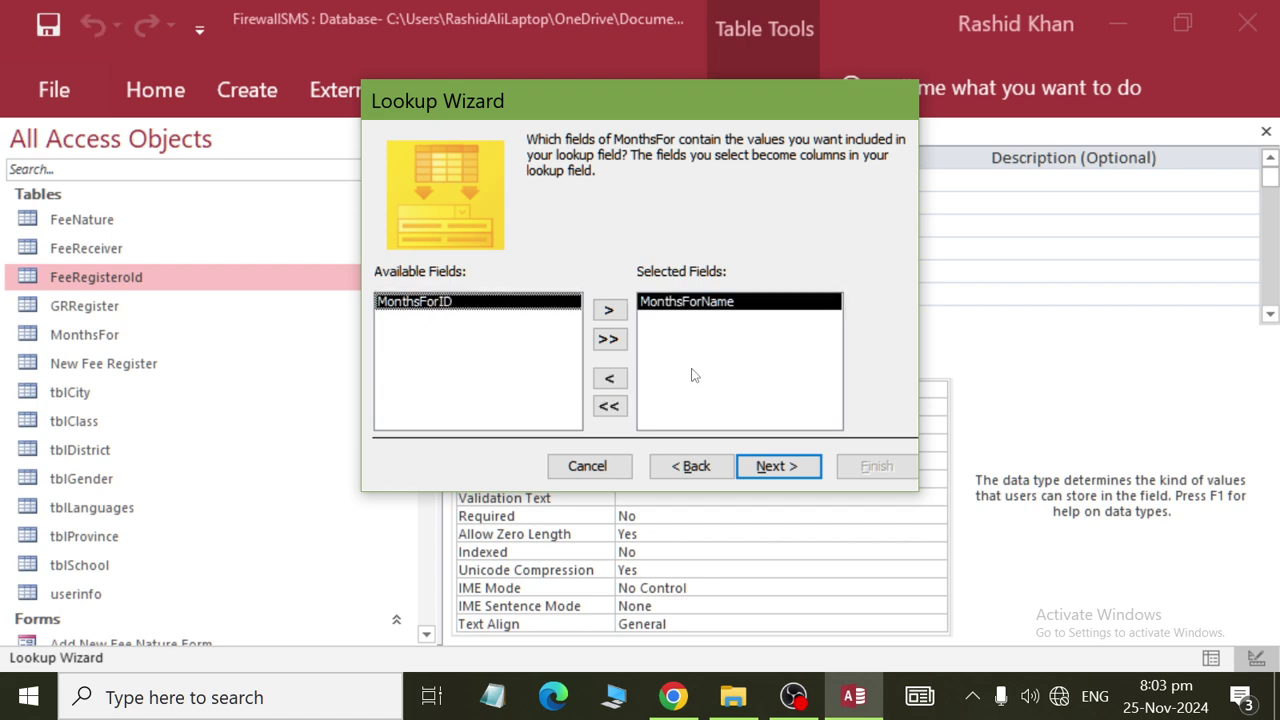
{"action": "left_click", "coordinate": [790, 466]}
{"action": "left_click", "coordinate": [800, 466]}
{"action": "left_click", "coordinate": [766, 466]}
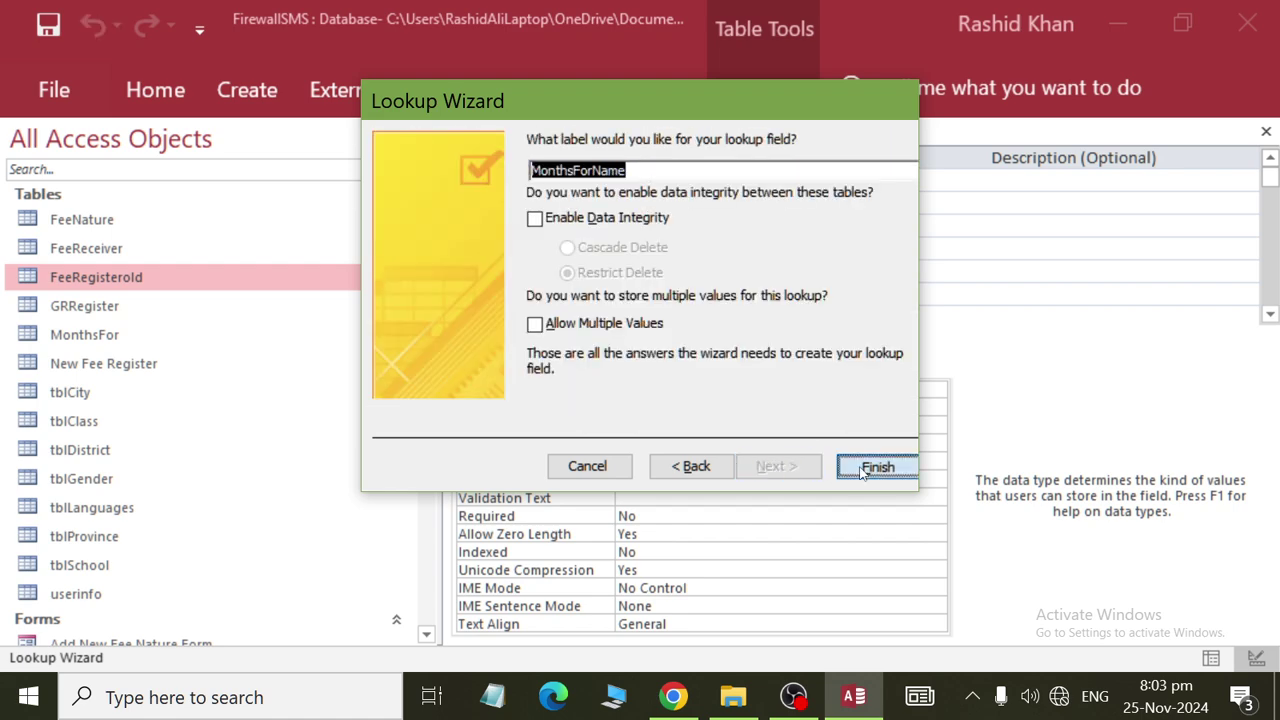
{"action": "left_click", "coordinate": [876, 466]}
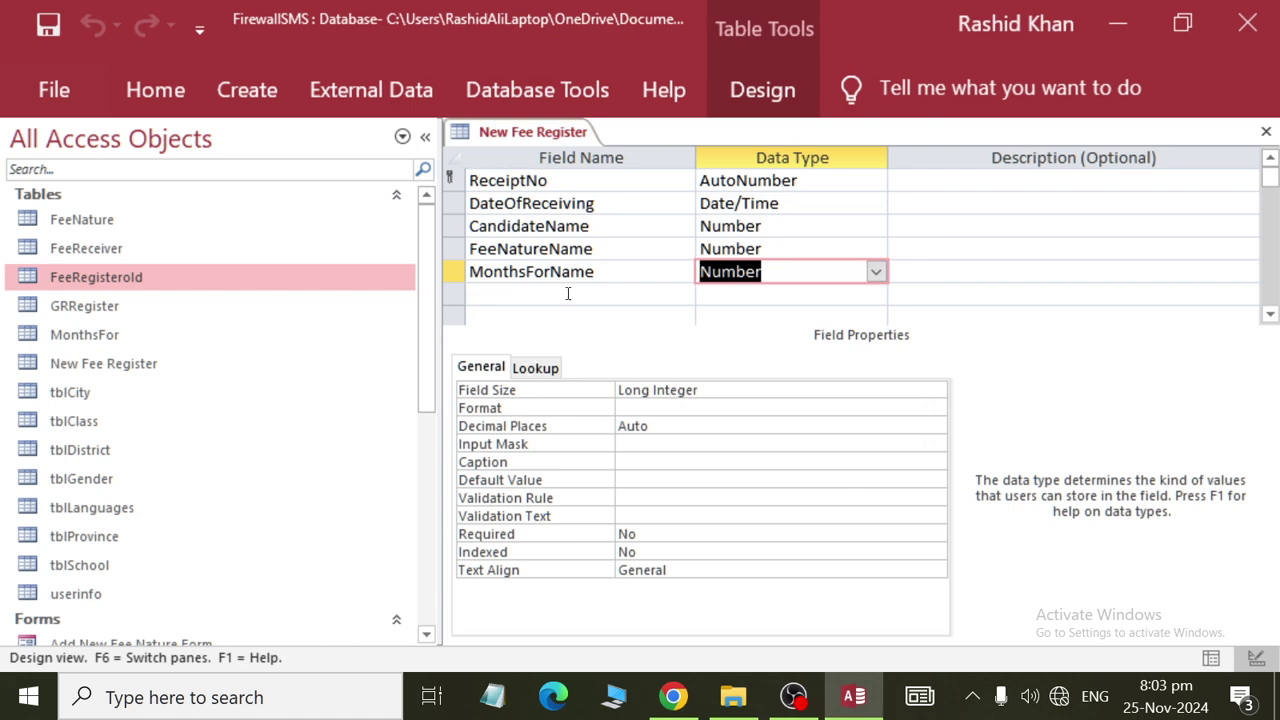
Add an Amount field with the Currency data type below MonthsForName.
{"action": "left_click", "coordinate": [567, 293]}
{"action": "left_click", "coordinate": [766, 293]}
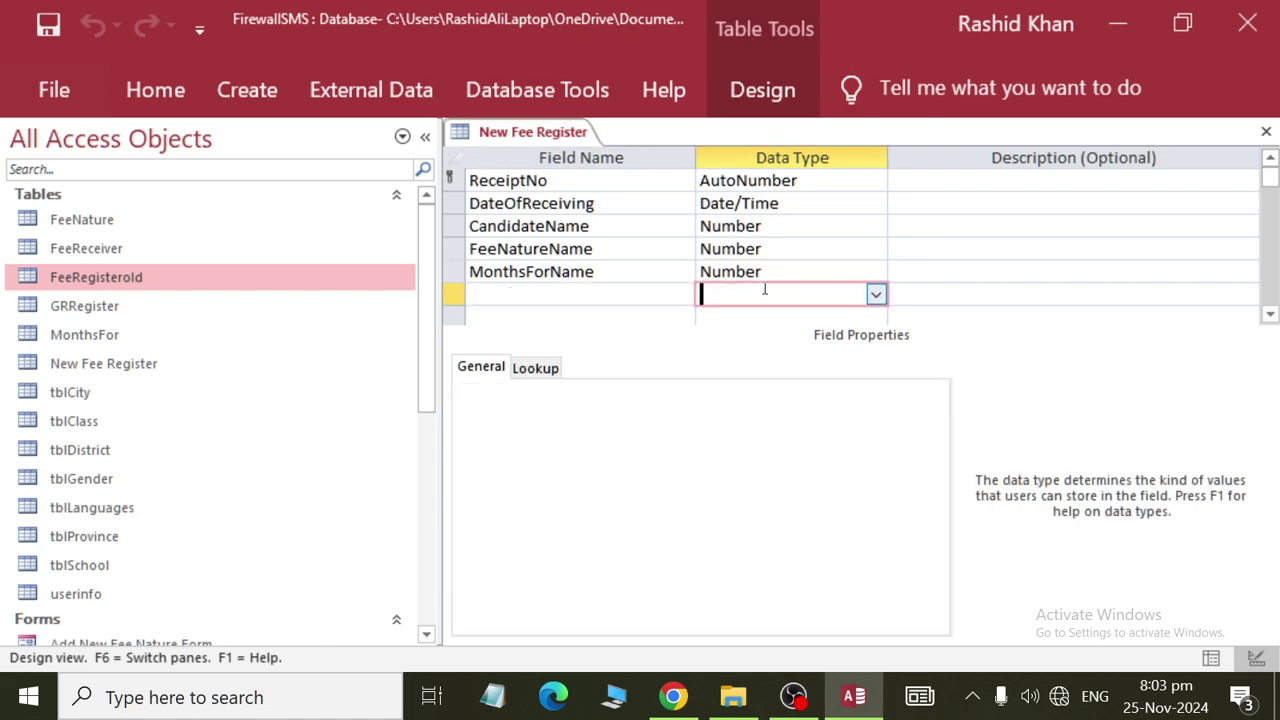
{"action": "left_click", "coordinate": [586, 274]}
{"action": "left_click", "coordinate": [597, 291]}
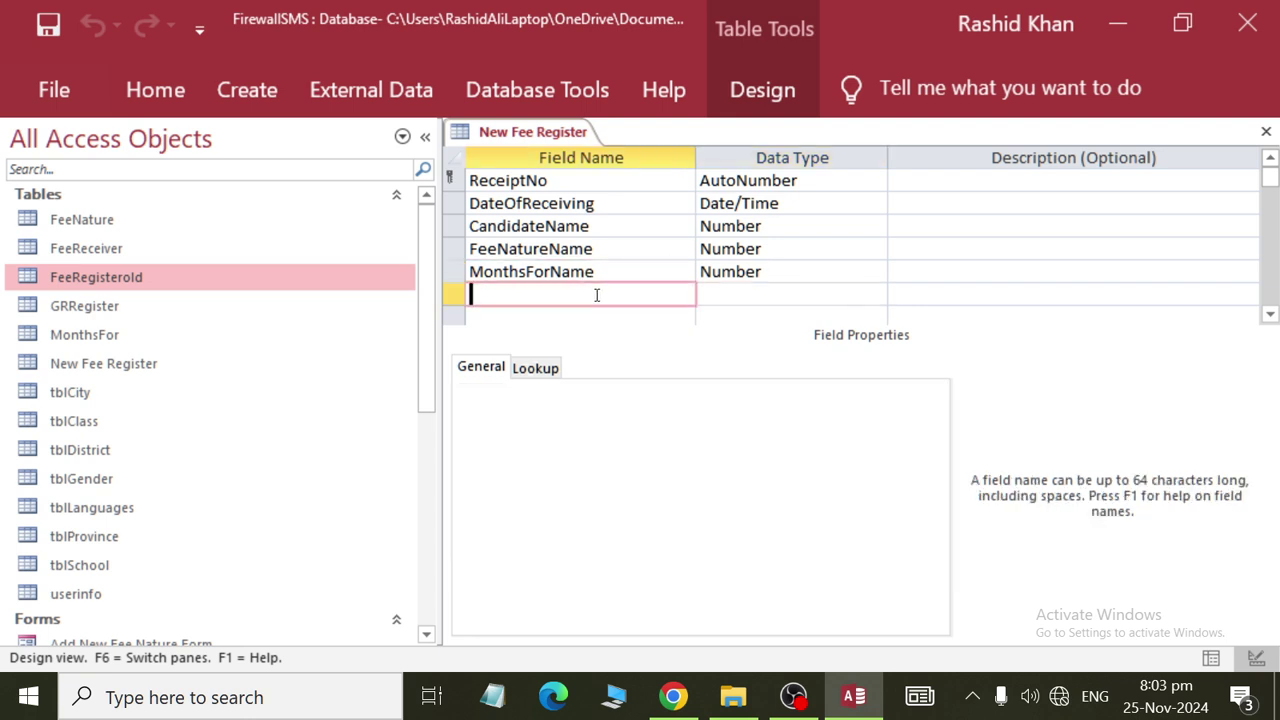
{"action": "type", "text": "Amount"}
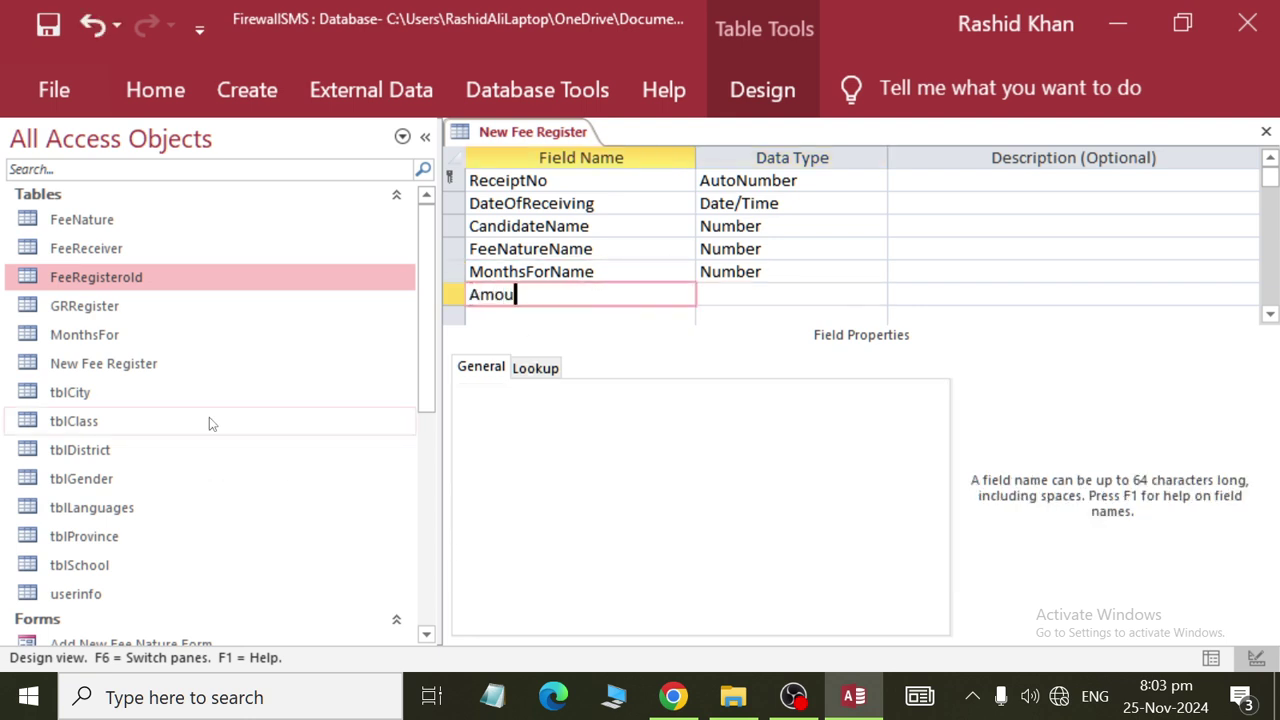
{"action": "key", "text": "Tab"}
{"action": "type", "text": "c"}
{"action": "key", "text": "Tab"}
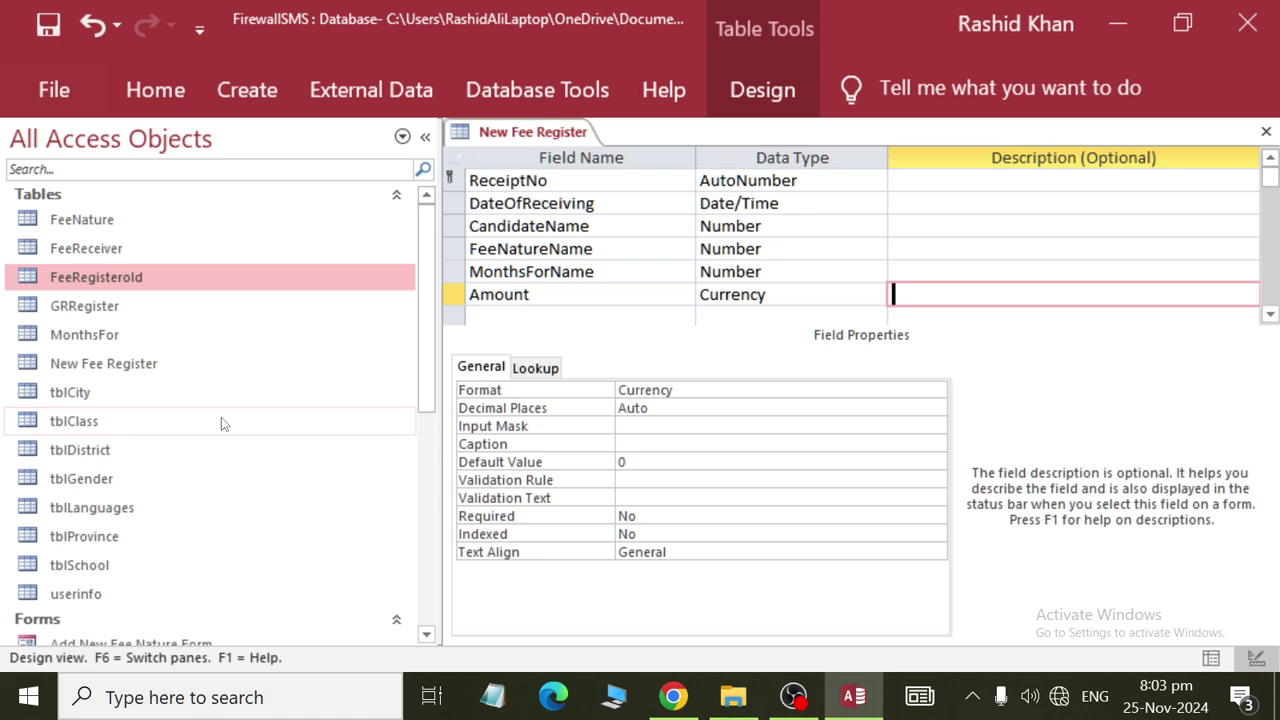
Add a field named inwords with the Short Text data type below Amount.
{"action": "key", "text": "Tab"}
{"action": "type", "text": "inwords"}
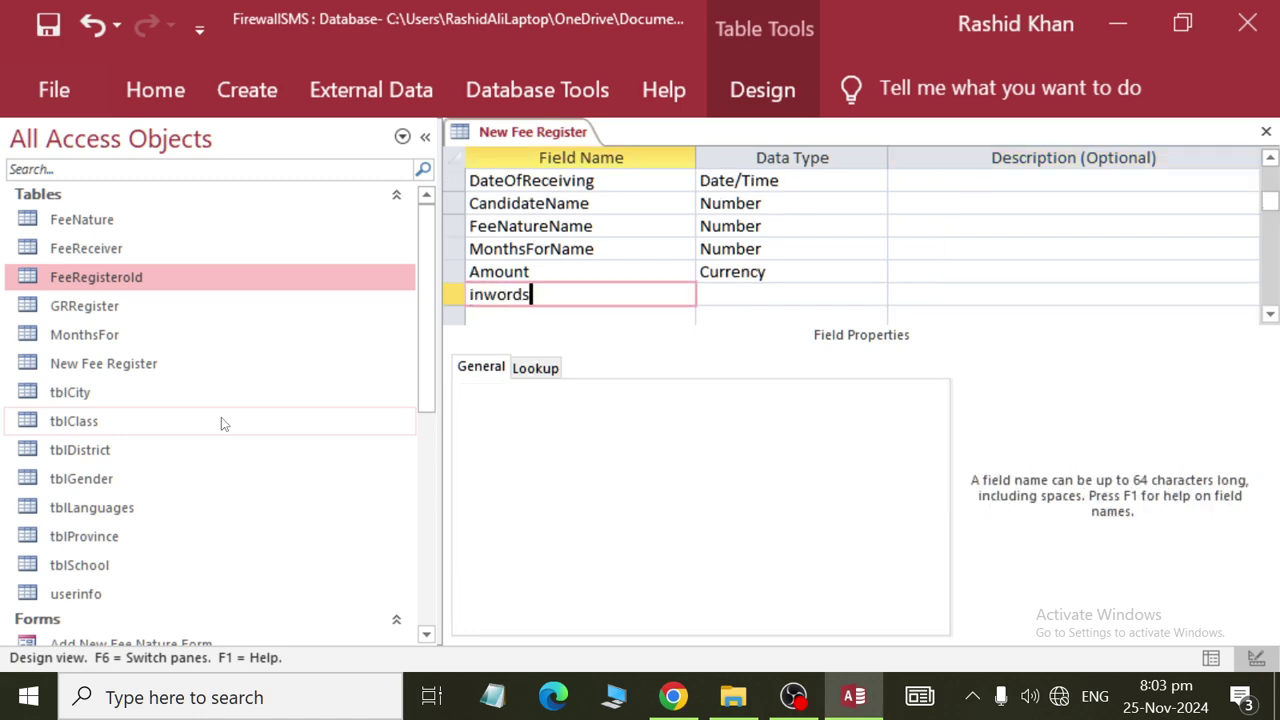
{"action": "key", "text": "Tab"}
{"action": "key", "text": "Tab"}
{"action": "key", "text": "Tab"}
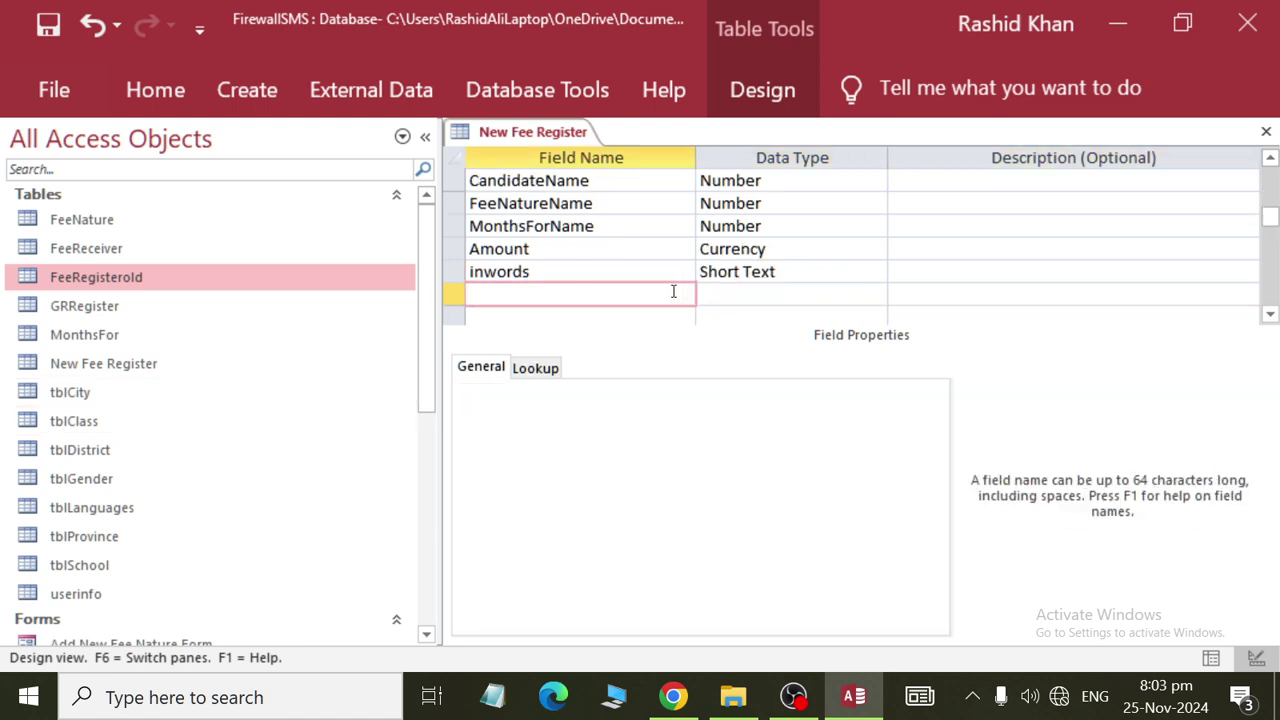
Add a Receivedby field with the Short Text data type below inwords.
{"action": "type", "text": "Receivedby"}
{"action": "key", "text": "Tab"}
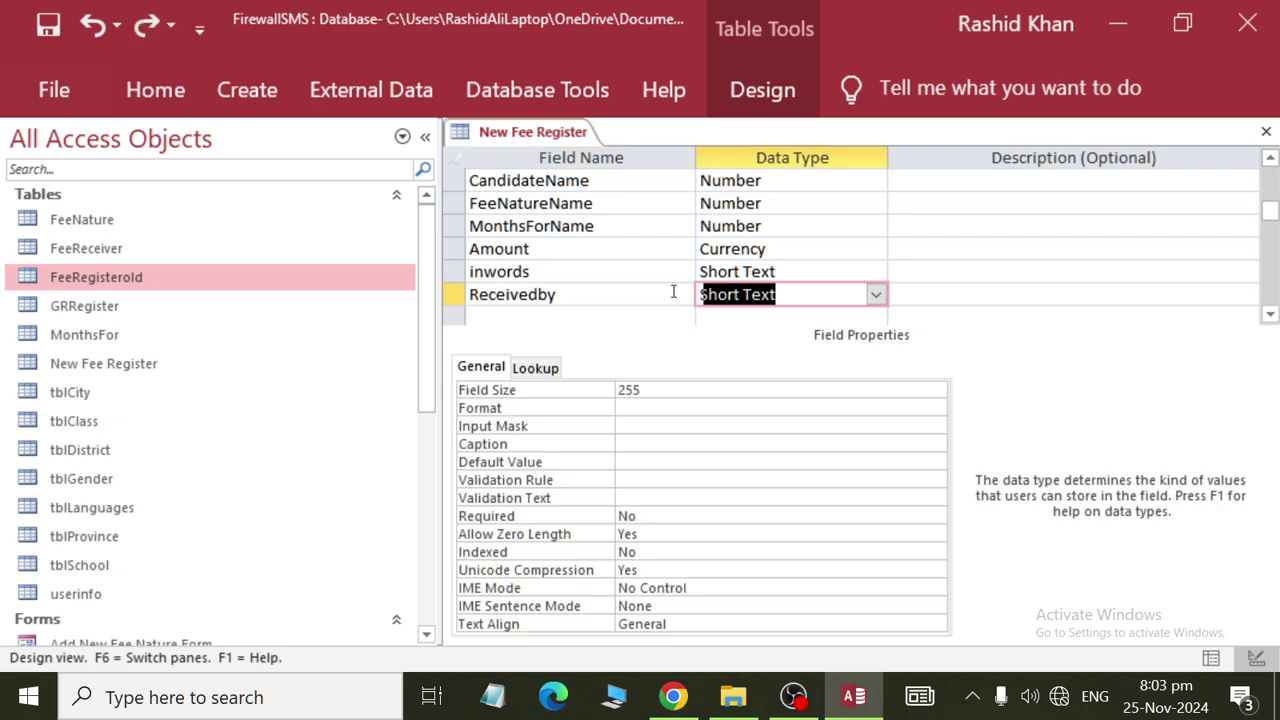
{"action": "left_click", "coordinate": [664, 291]}
{"action": "left_click", "coordinate": [549, 95]}
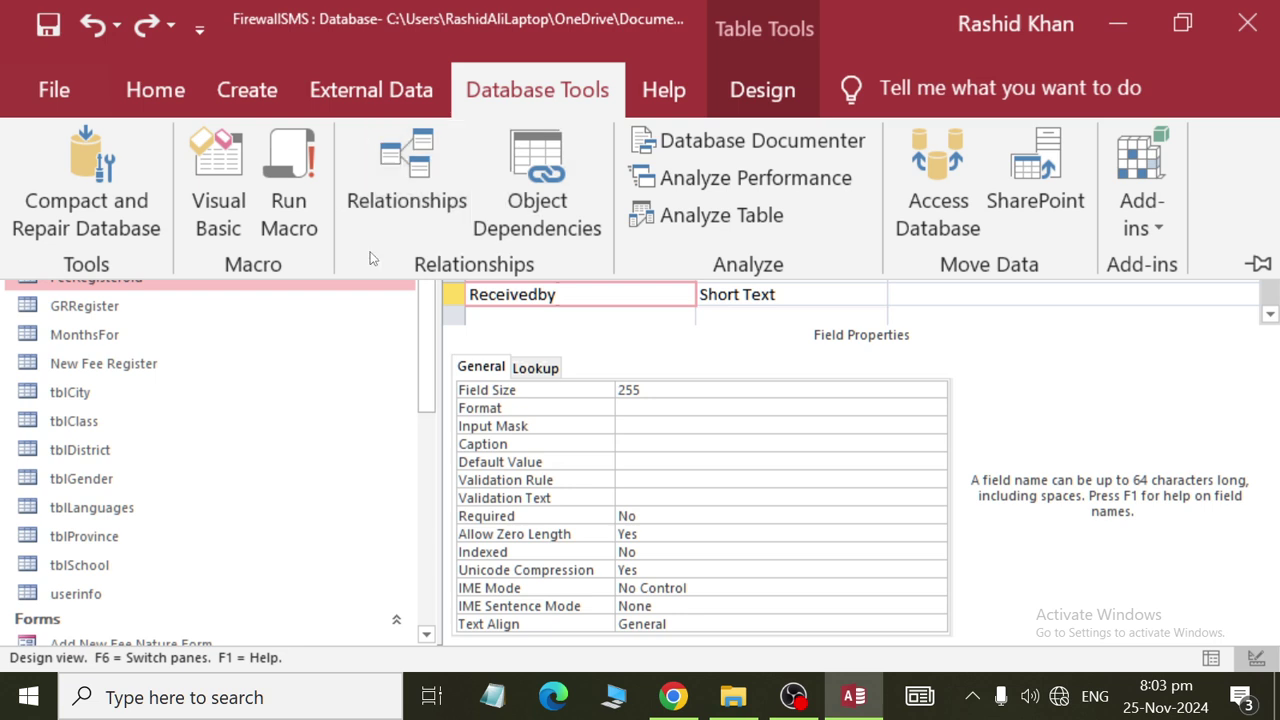
{"action": "left_click", "coordinate": [735, 90]}
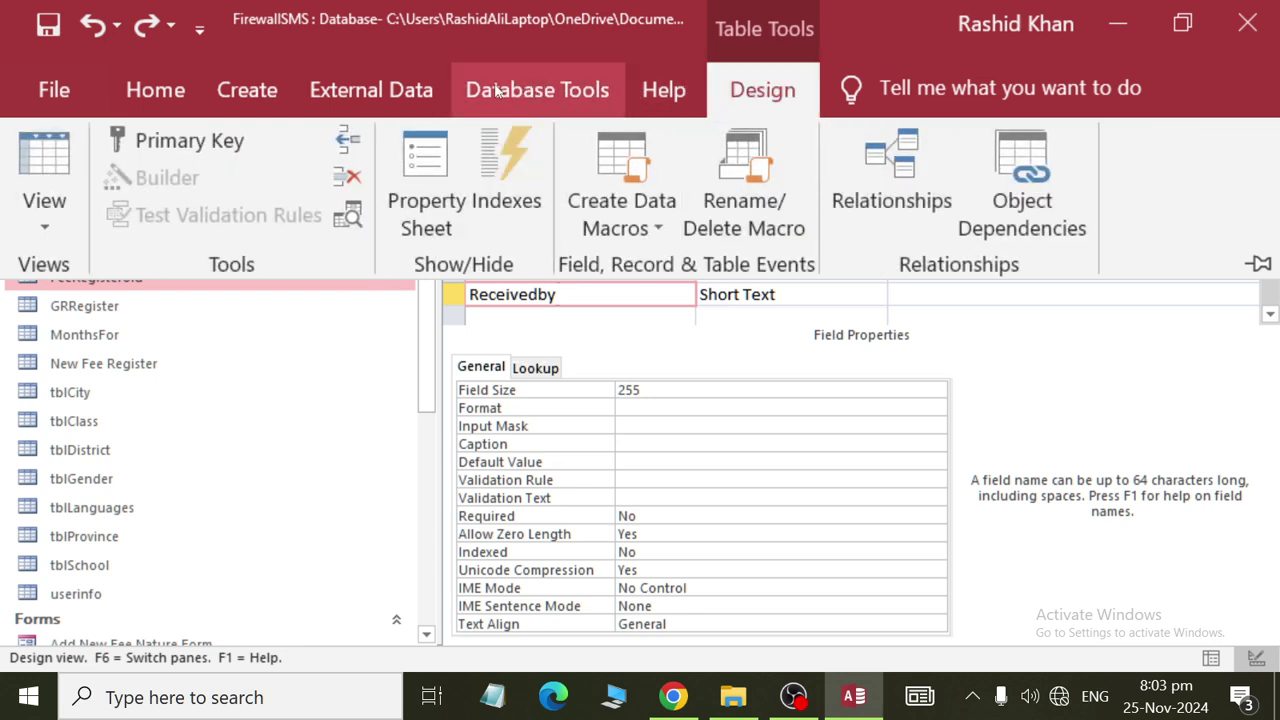
{"action": "left_click", "coordinate": [418, 91]}
{"action": "left_click", "coordinate": [165, 90]}
{"action": "left_click", "coordinate": [668, 90]}
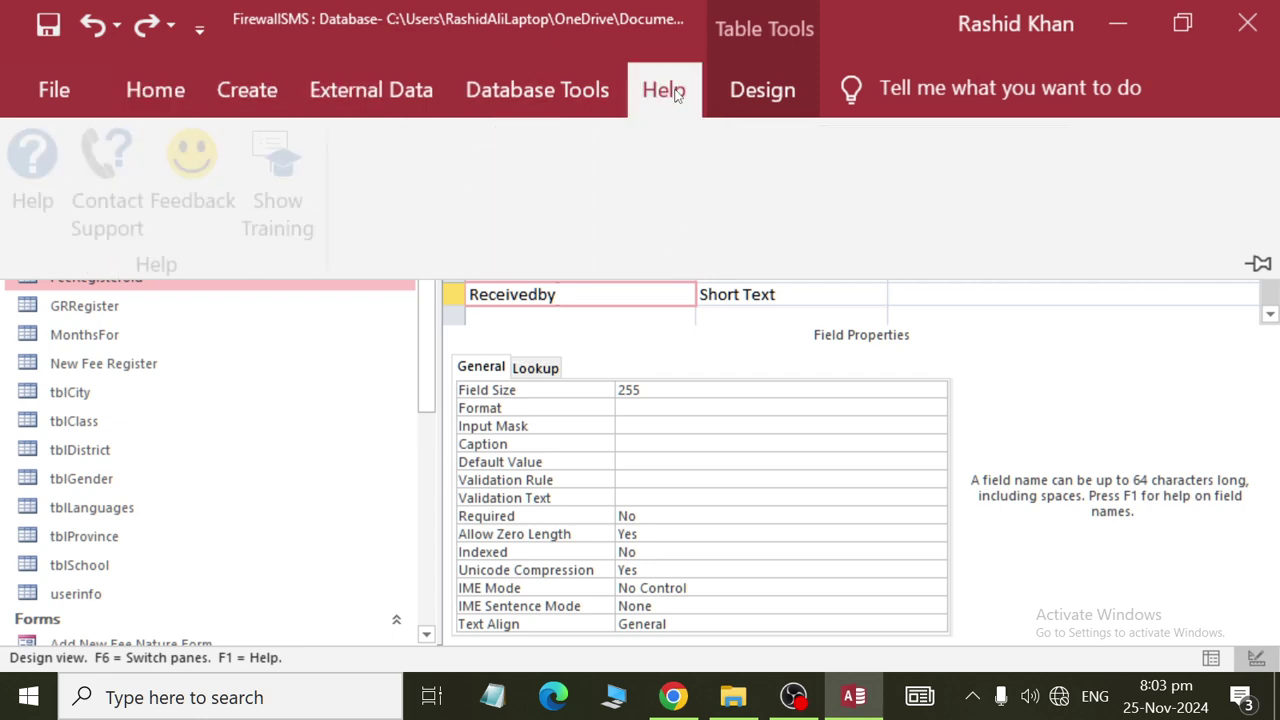
Delete the Receivedby field from the New Fee Register table and keep the ribbon collapsed.
{"action": "left_click", "coordinate": [788, 92]}
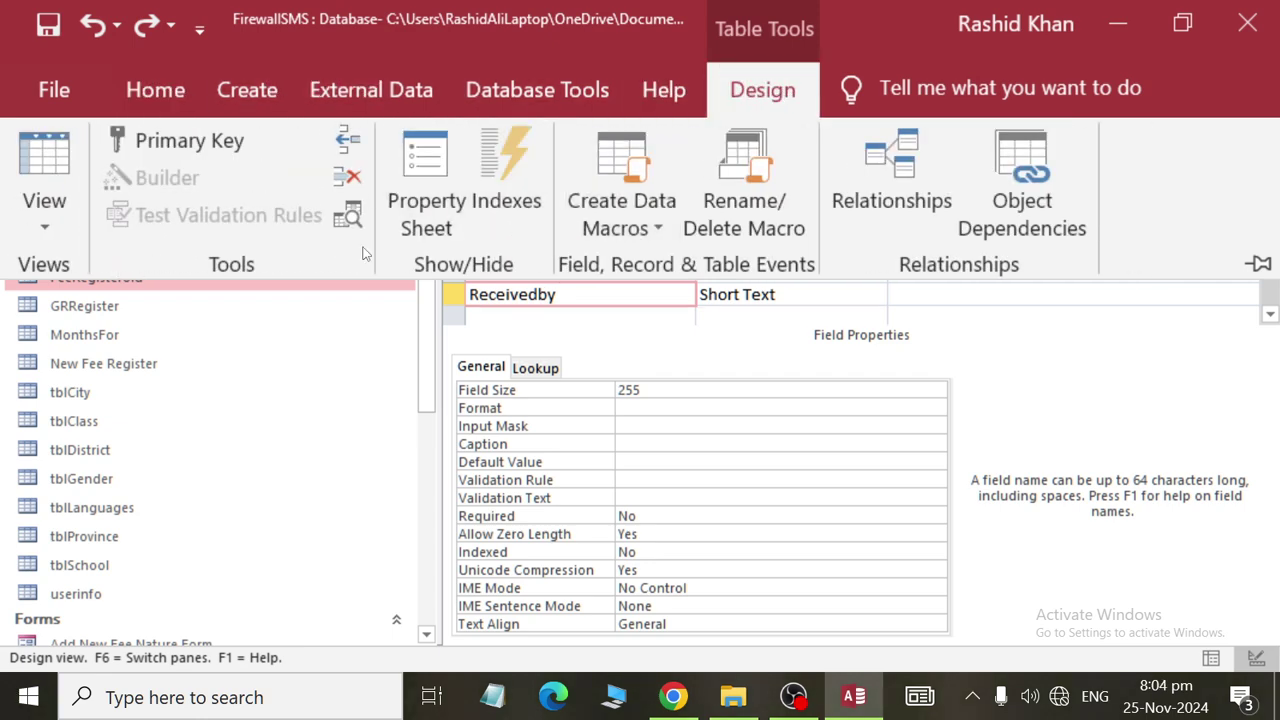
{"action": "left_click", "coordinate": [662, 90]}
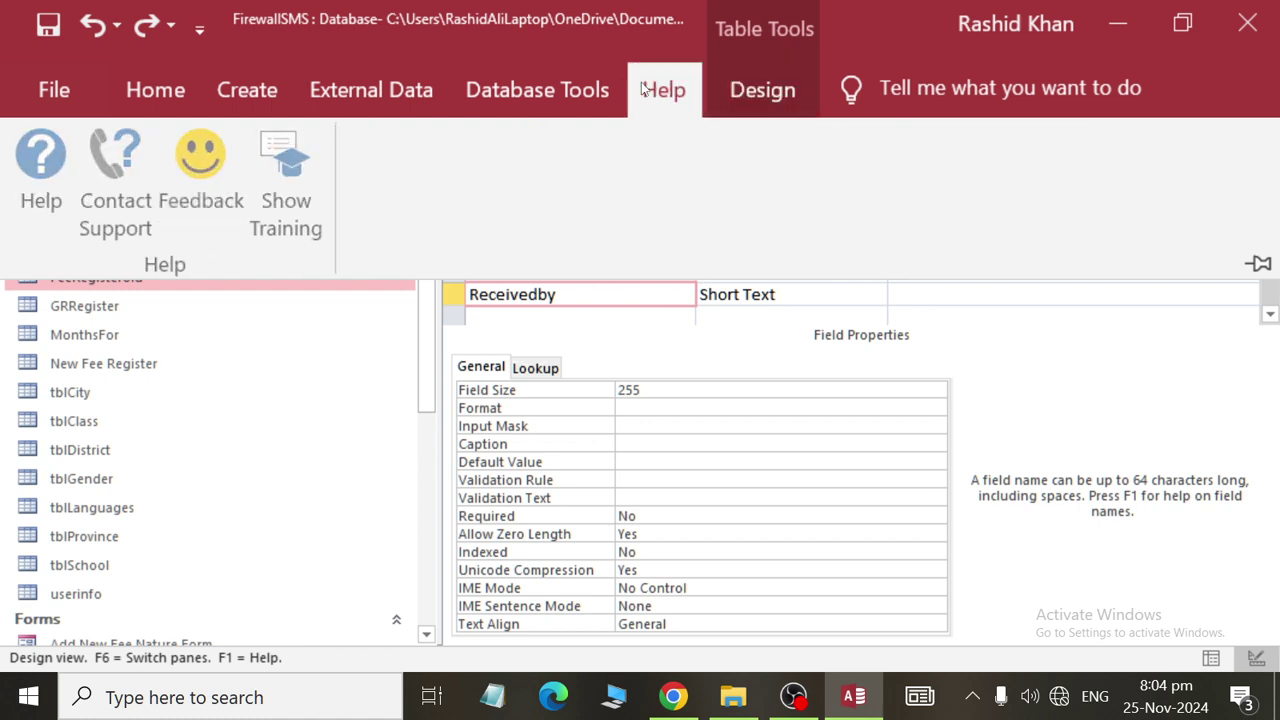
{"action": "left_click", "coordinate": [580, 90]}
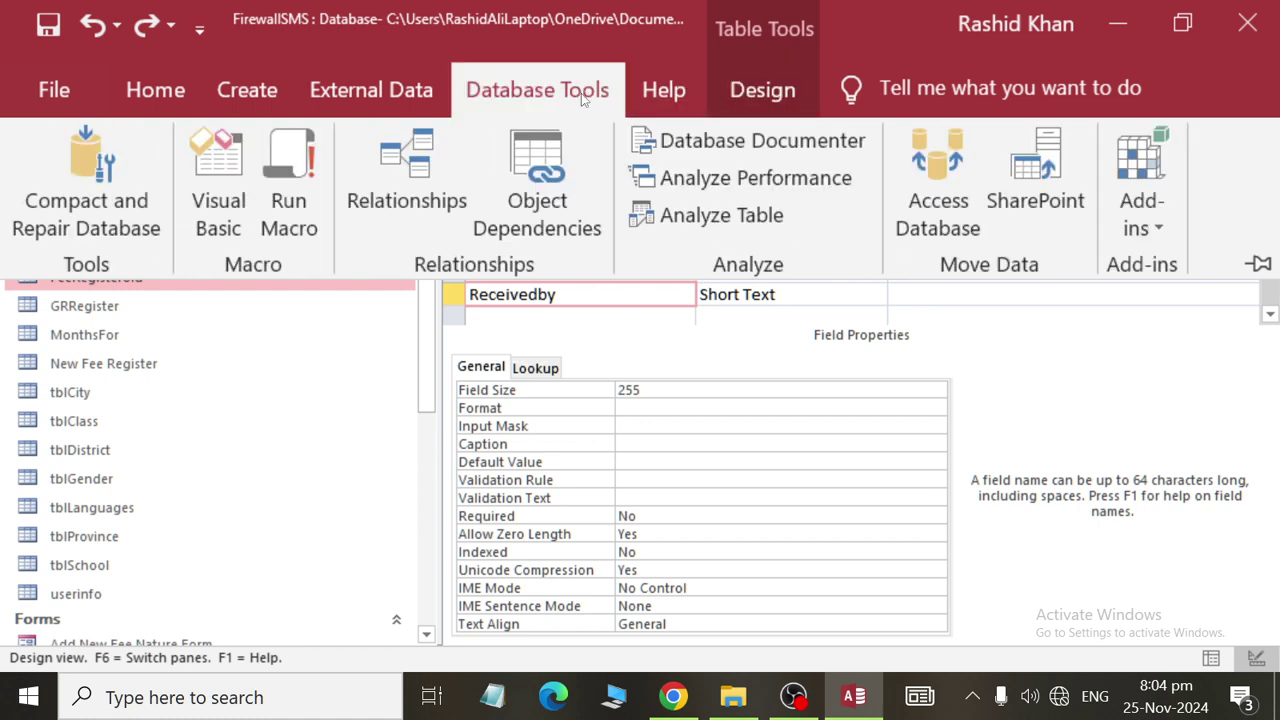
{"action": "left_click", "coordinate": [766, 91]}
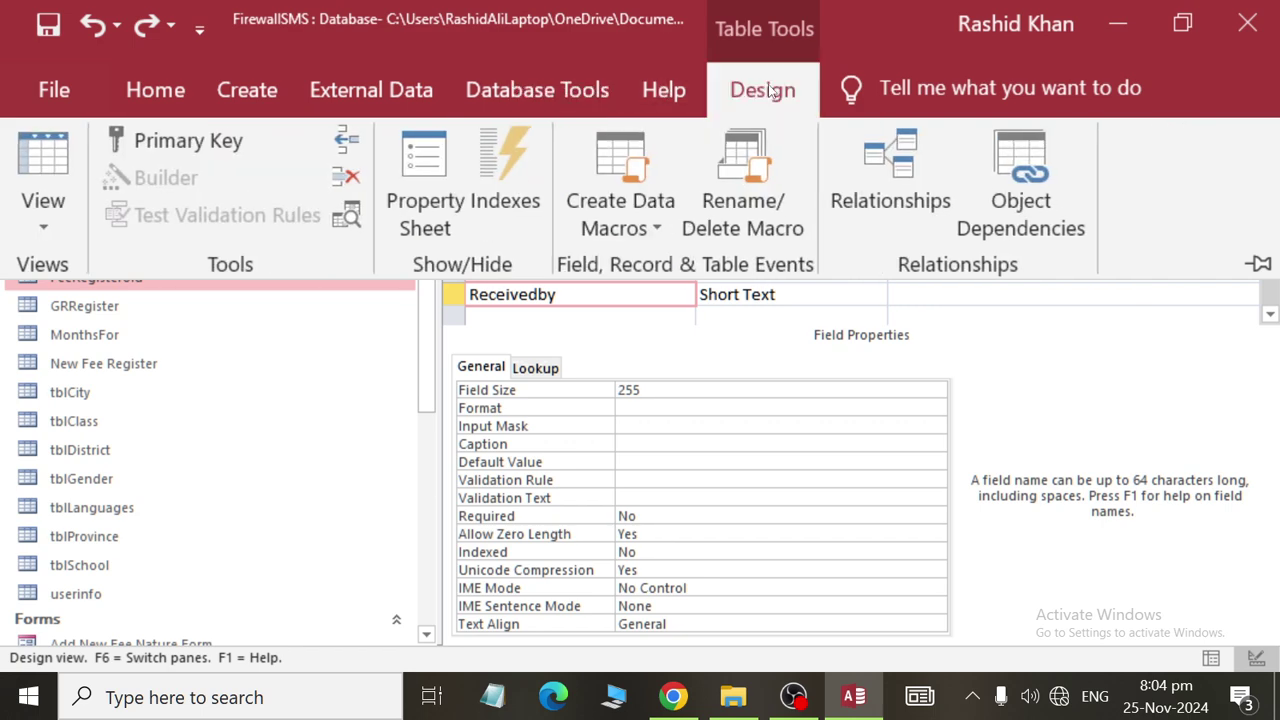
{"action": "left_click", "coordinate": [352, 181]}
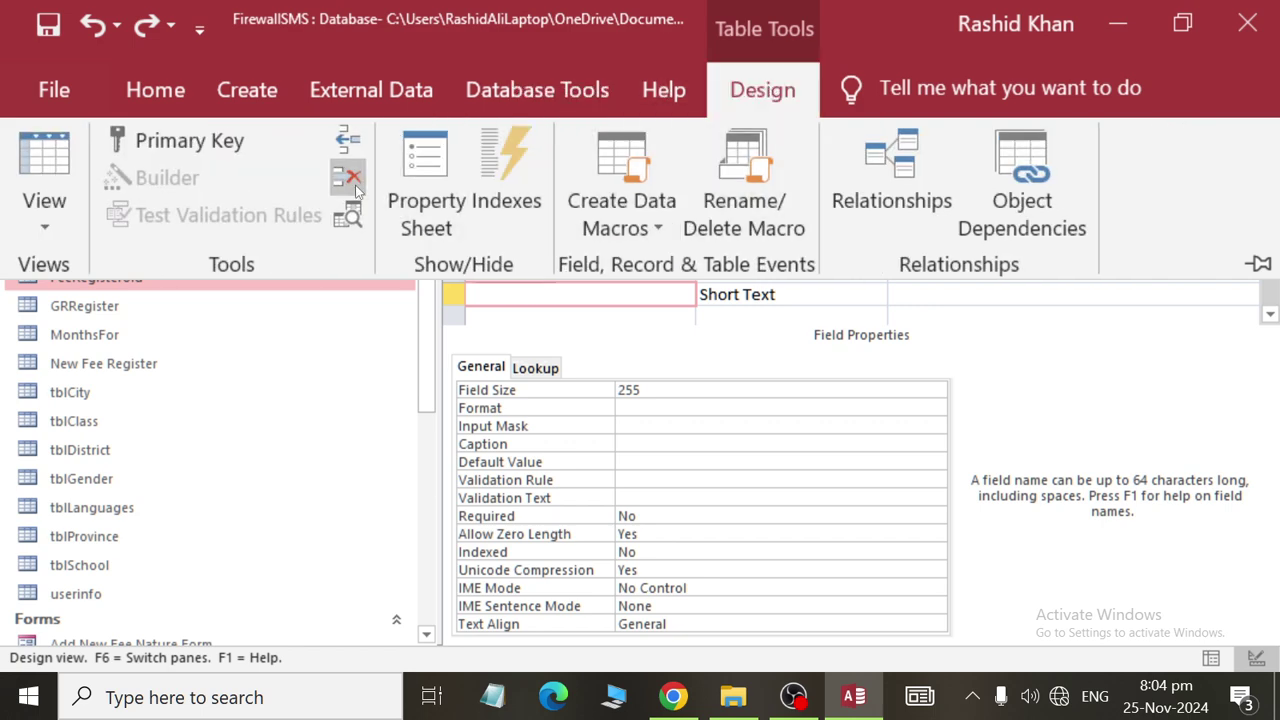
{"action": "double_click", "coordinate": [760, 90]}
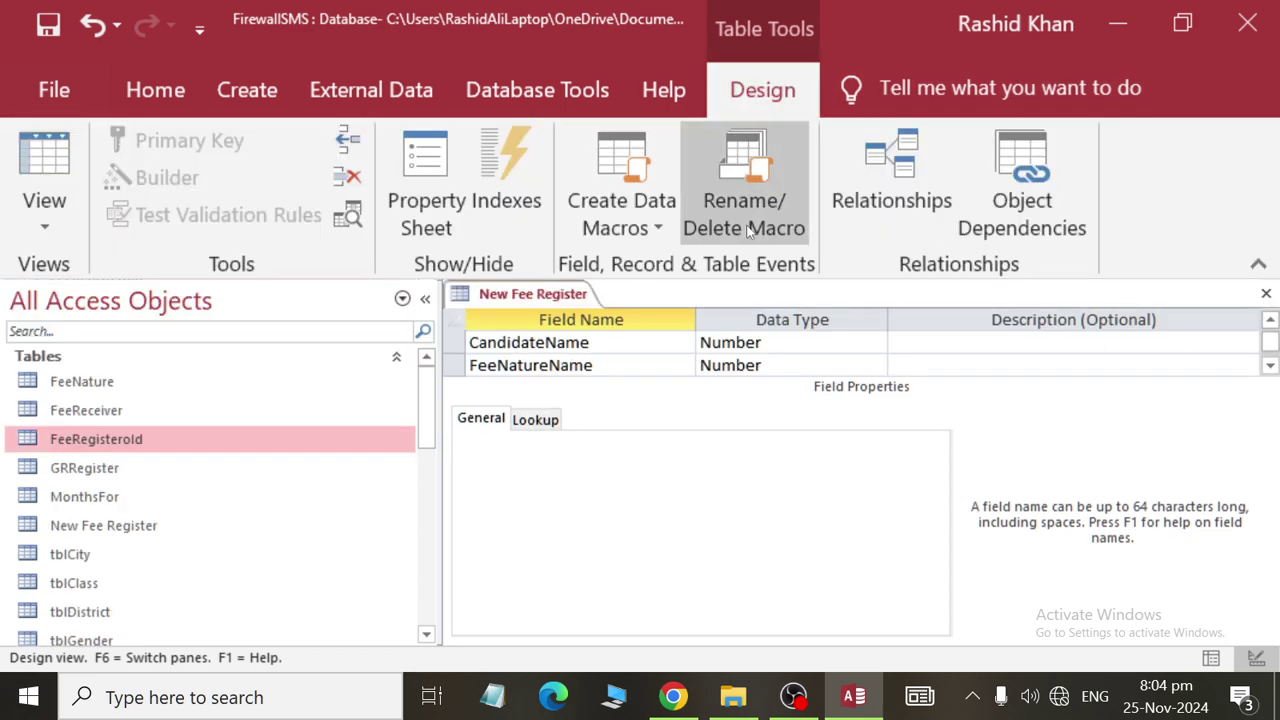
{"action": "double_click", "coordinate": [756, 92]}
{"action": "double_click", "coordinate": [756, 92]}
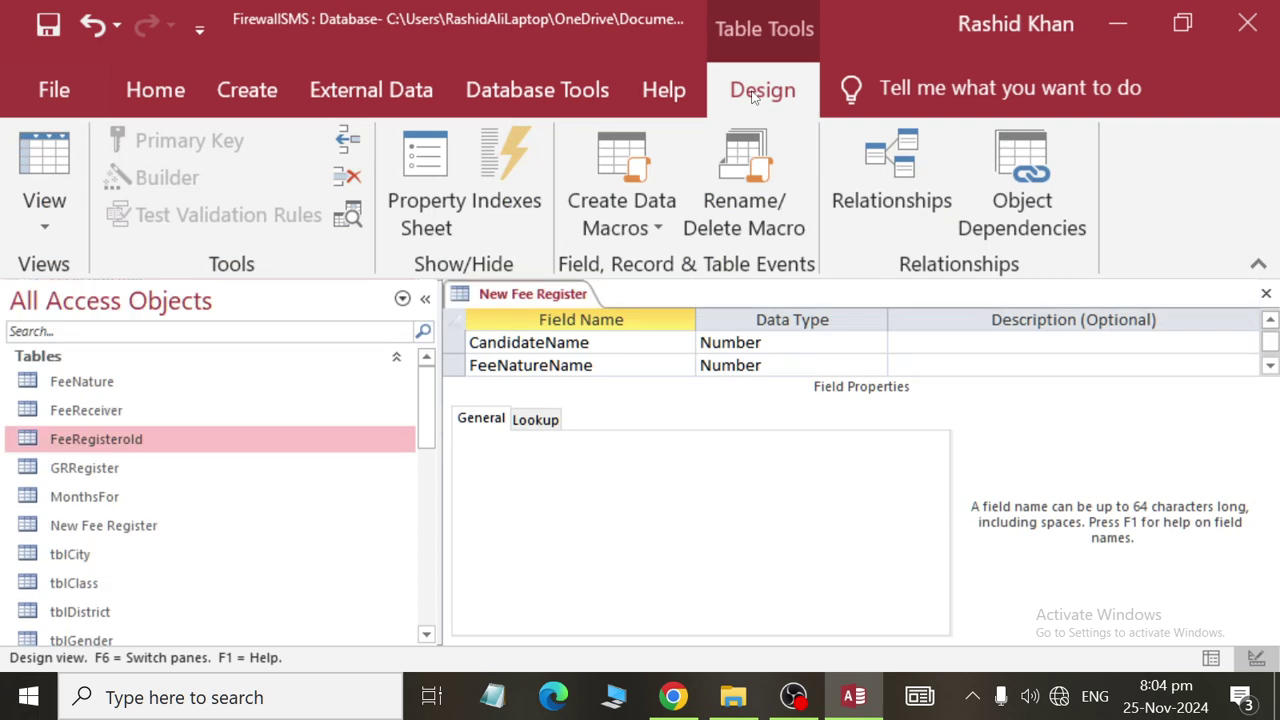
{"action": "double_click", "coordinate": [756, 92]}
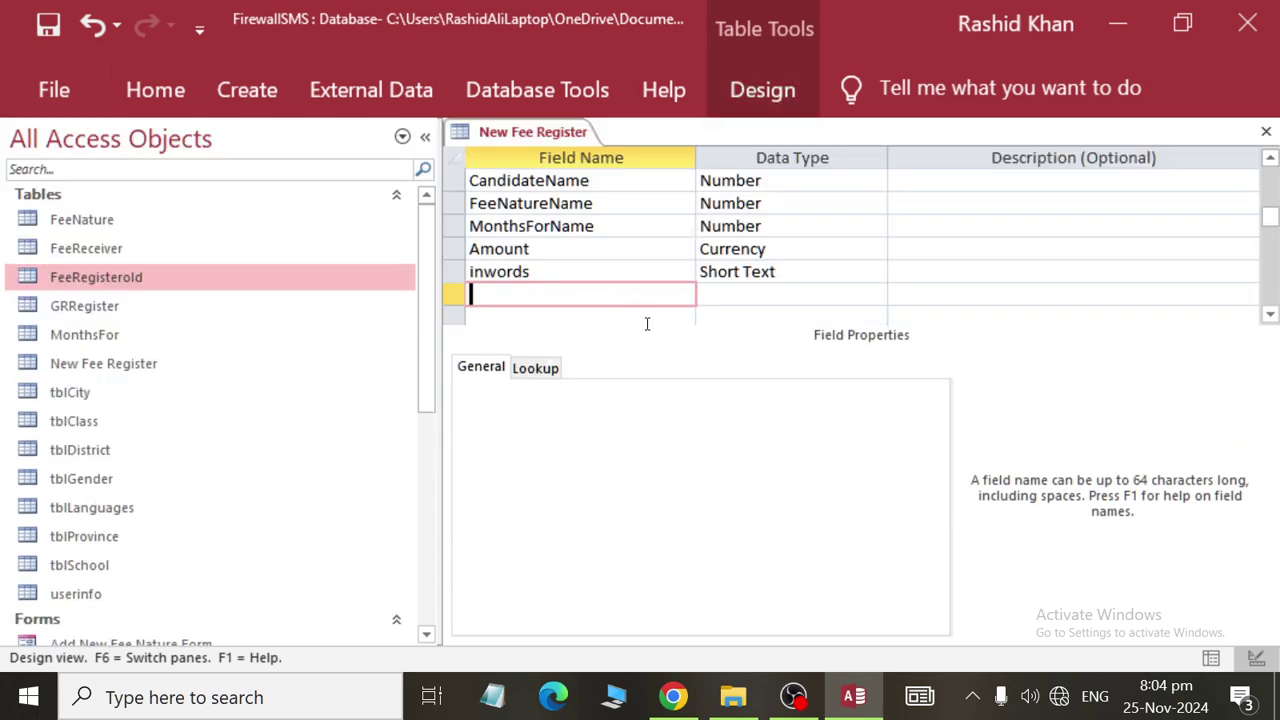
Start a Lookup Wizard field in the row below inwords that takes its values from the FeeReceiver table.
{"action": "left_click", "coordinate": [758, 307]}
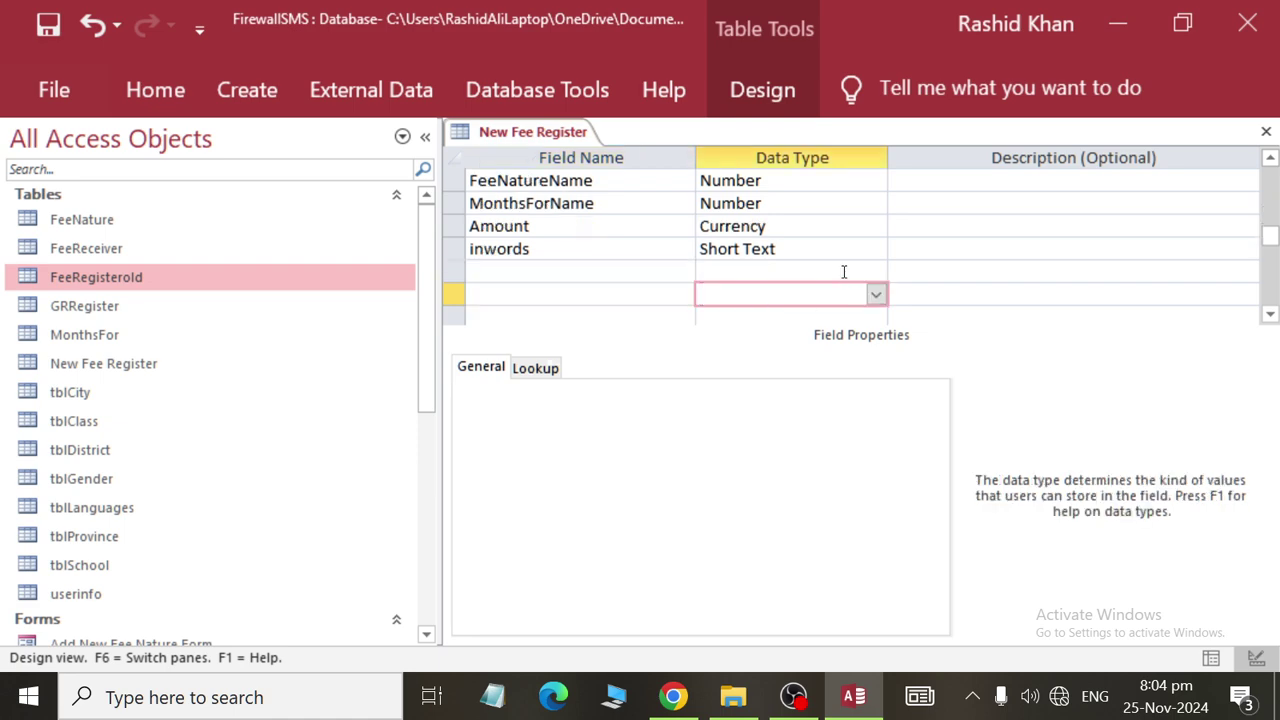
{"action": "left_click", "coordinate": [881, 278]}
{"action": "left_click", "coordinate": [876, 272]}
{"action": "left_click", "coordinate": [797, 568]}
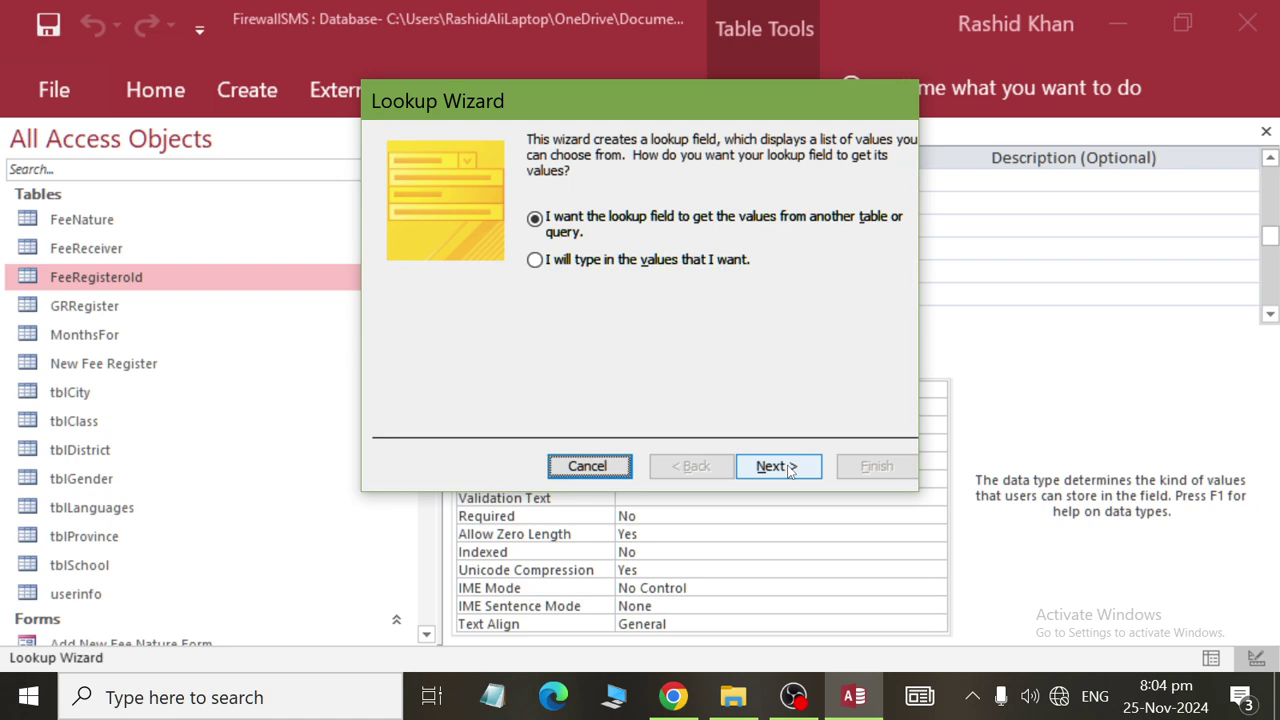
{"action": "left_click", "coordinate": [776, 466]}
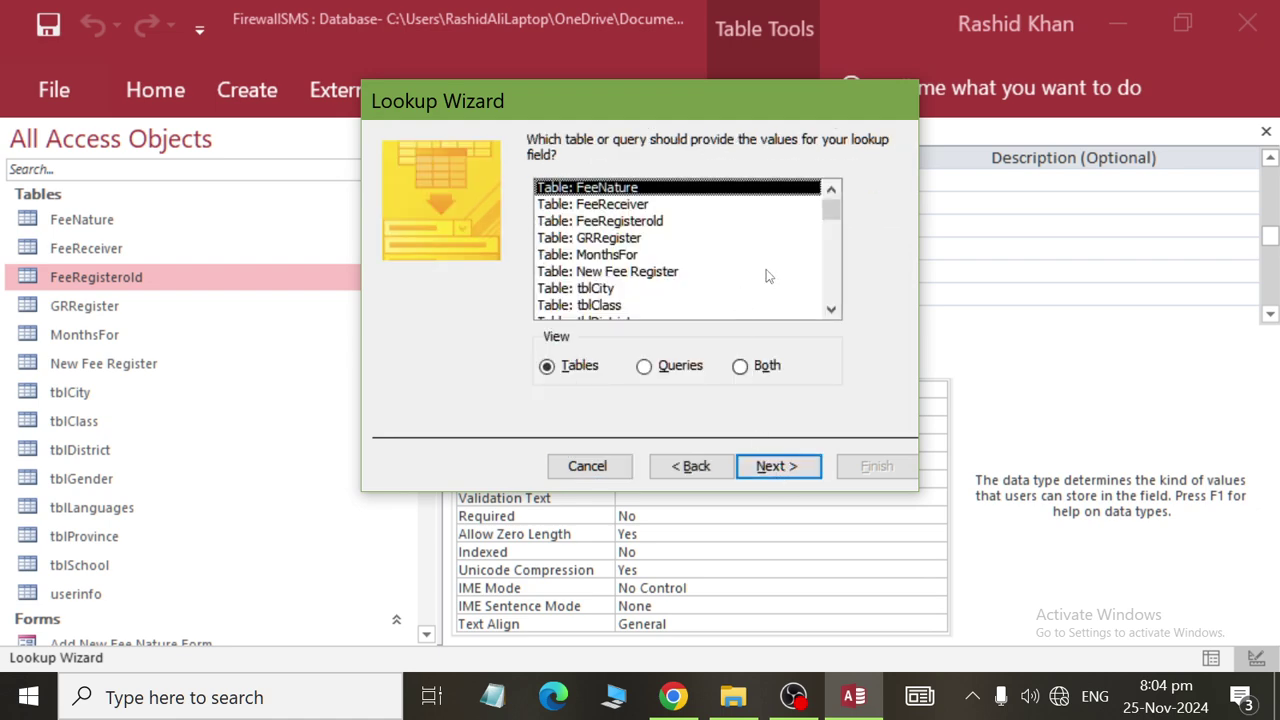
{"action": "double_click", "coordinate": [620, 205]}
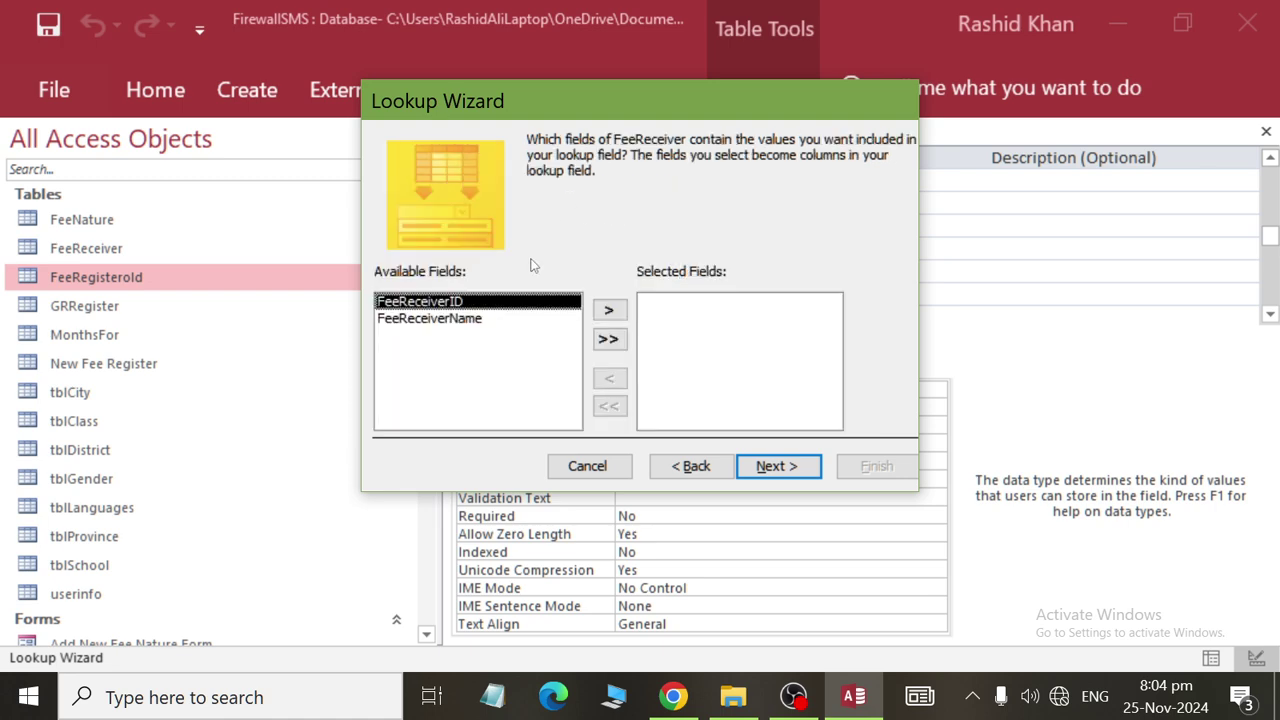
Use FeeReceiverName as the lookup column, finish the wizard with the default settings and label, and save the table.
{"action": "left_click", "coordinate": [480, 318]}
{"action": "double_click", "coordinate": [480, 318]}
{"action": "left_click", "coordinate": [768, 466]}
{"action": "left_click", "coordinate": [772, 464]}
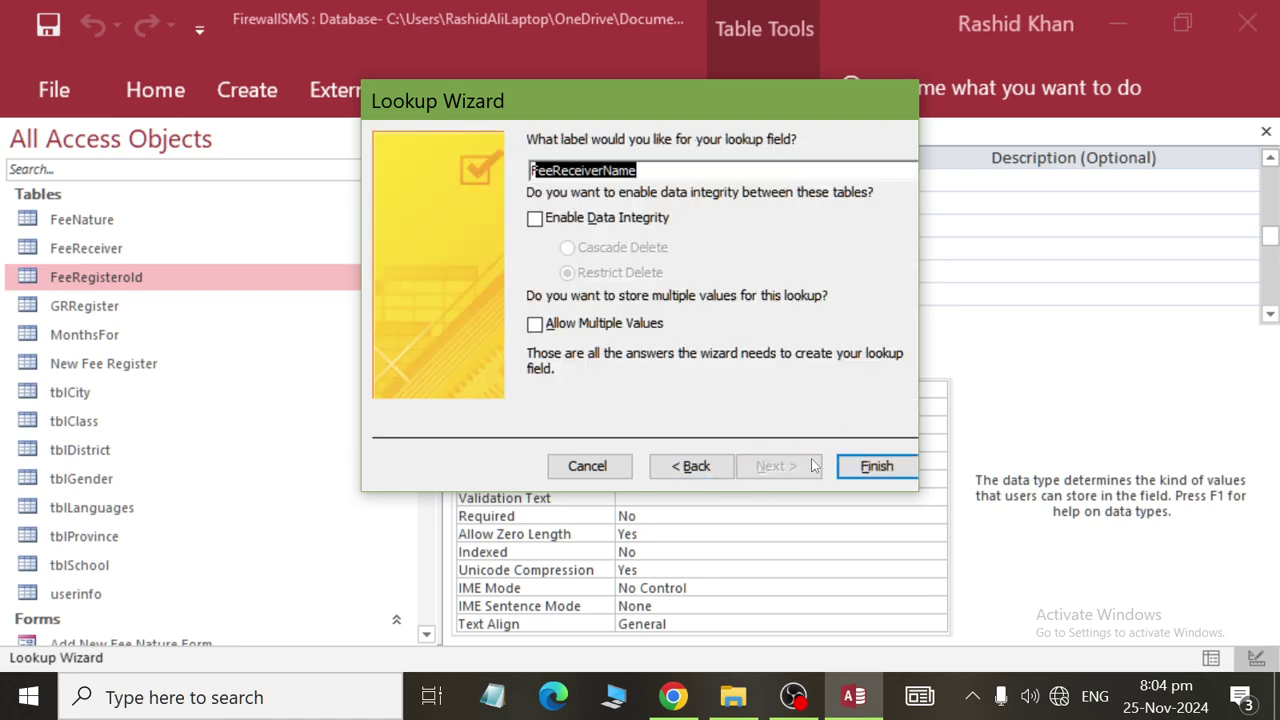
{"action": "left_click", "coordinate": [851, 470]}
{"action": "left_click", "coordinate": [600, 420]}
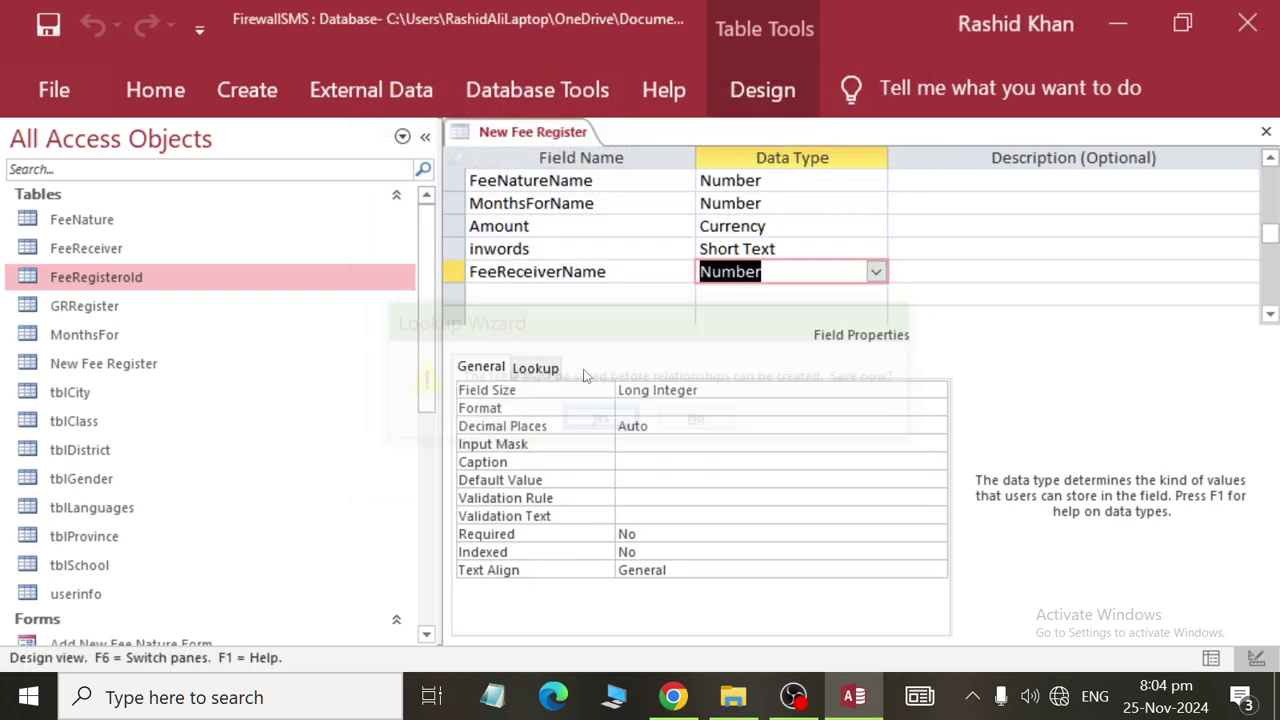
{"action": "right_click", "coordinate": [514, 130]}
{"action": "left_click", "coordinate": [537, 174]}
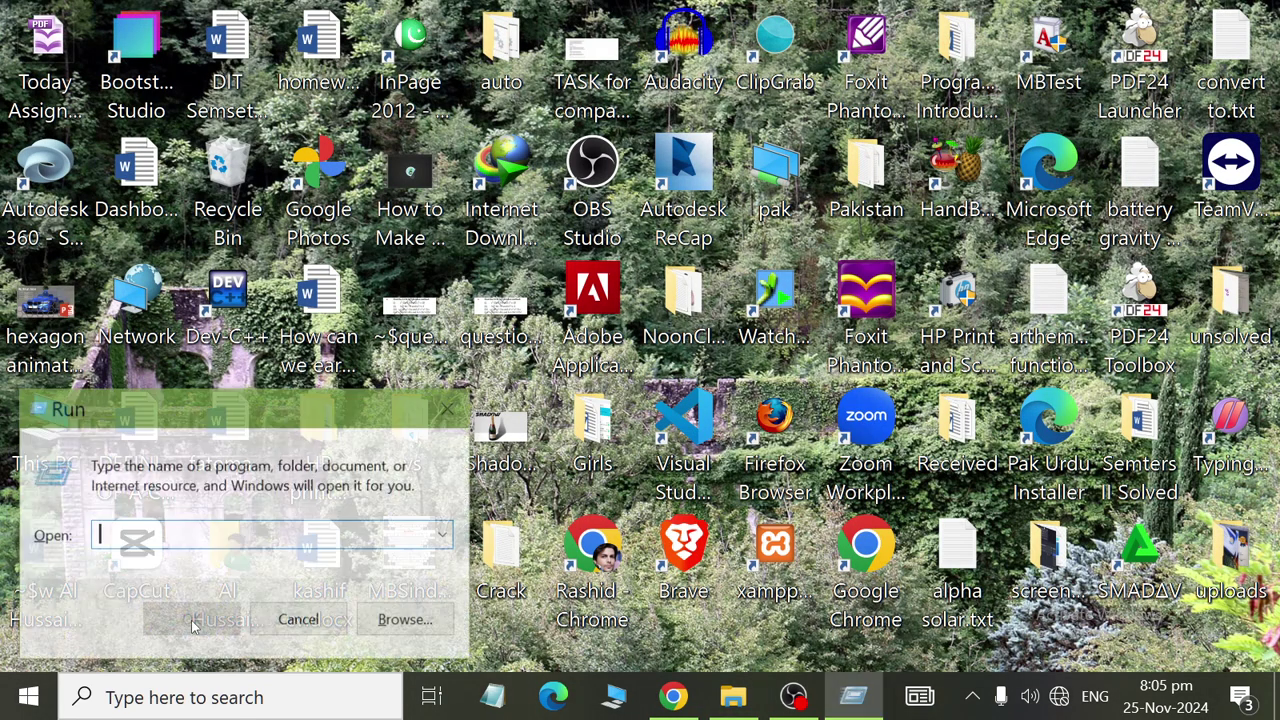
Launch Access with the msaccess command and open the recent database FirewallSMS.accdb.
{"action": "type", "text": "msaccess"}
{"action": "key", "text": "Return"}
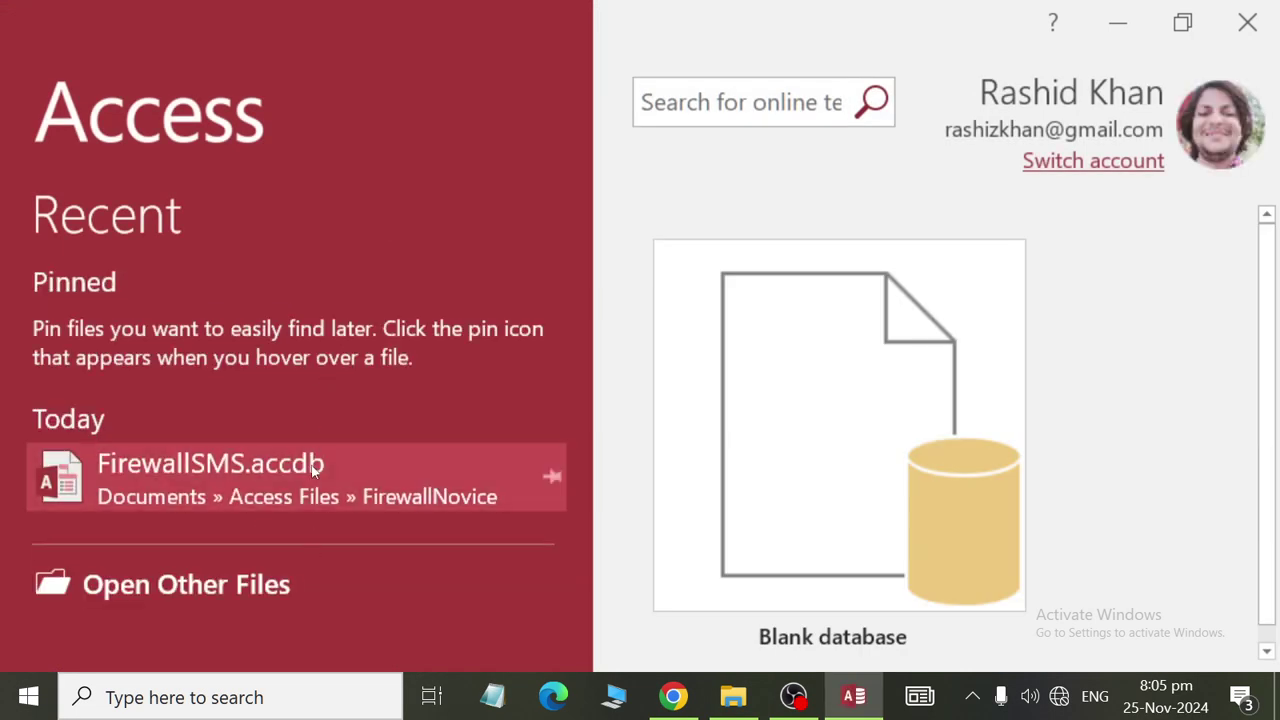
{"action": "left_click", "coordinate": [311, 464]}
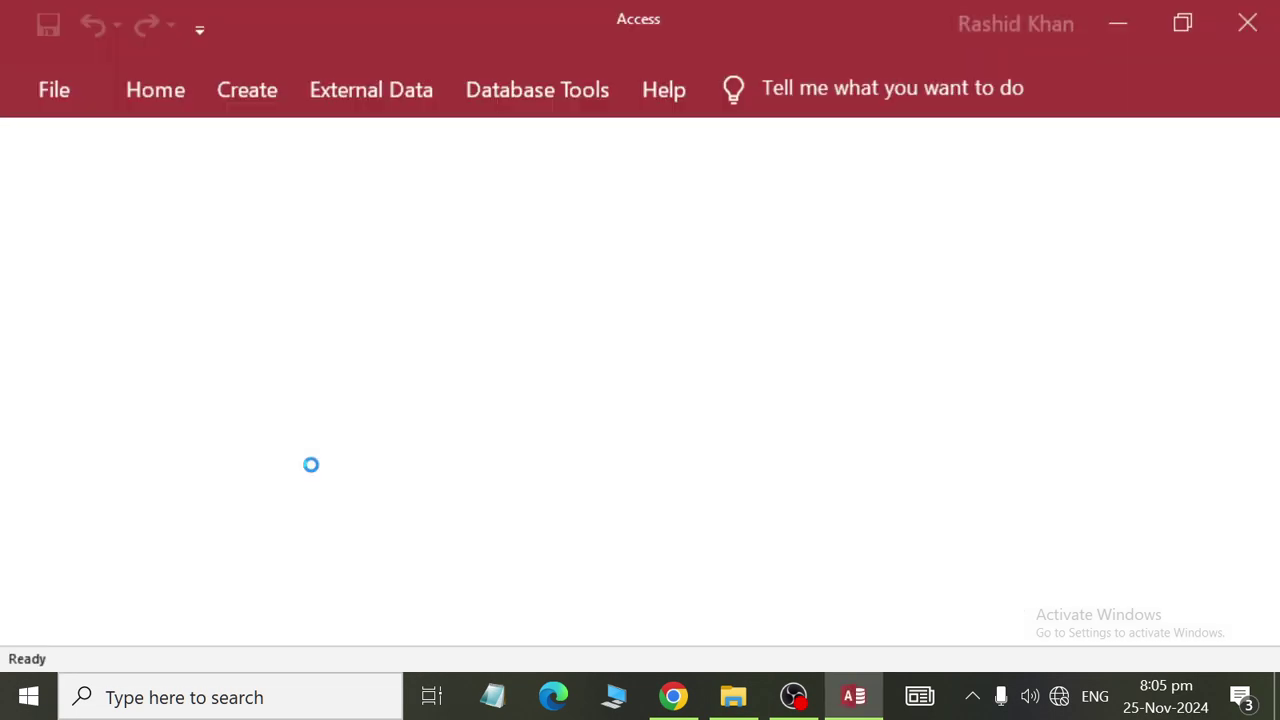
Start the Form Wizard for the New Fee Register table and include all of its fields.
{"action": "scroll", "coordinate": [189, 572], "scroll_direction": "down", "scroll_amount": 2}
{"action": "scroll", "coordinate": [189, 460], "scroll_direction": "up", "scroll_amount": 1}
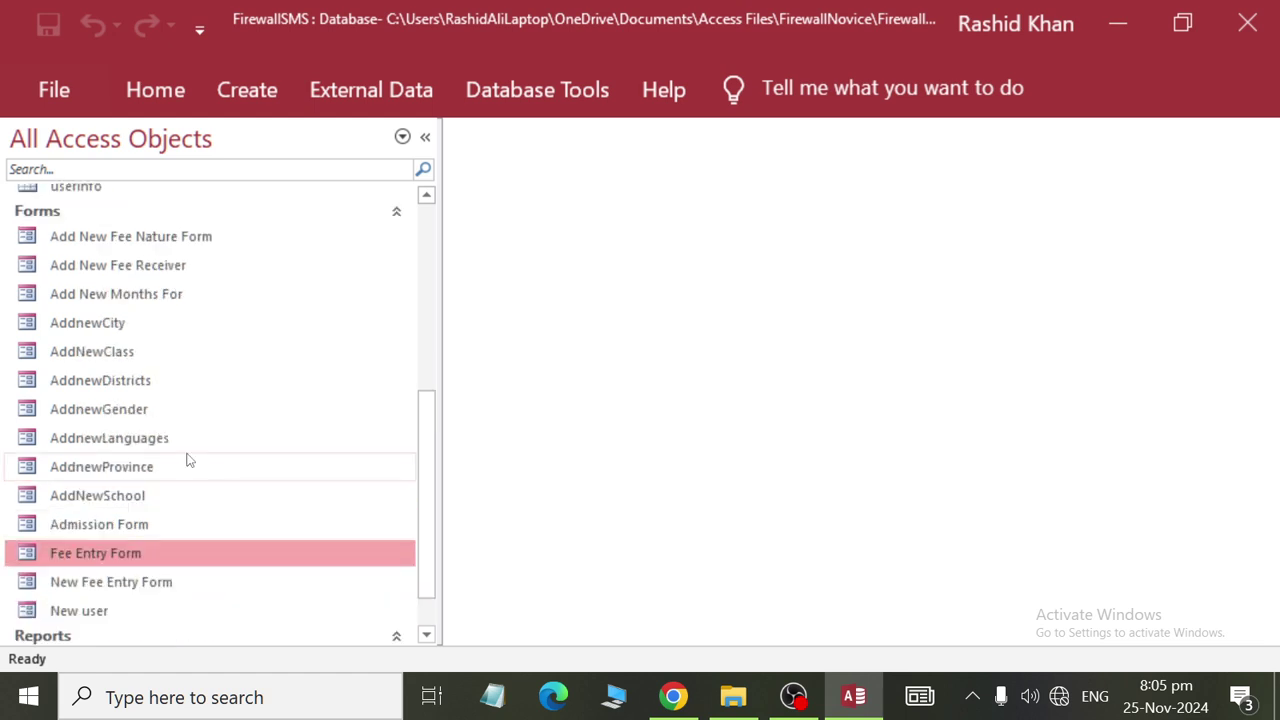
{"action": "scroll", "coordinate": [149, 343], "scroll_direction": "up", "scroll_amount": 5}
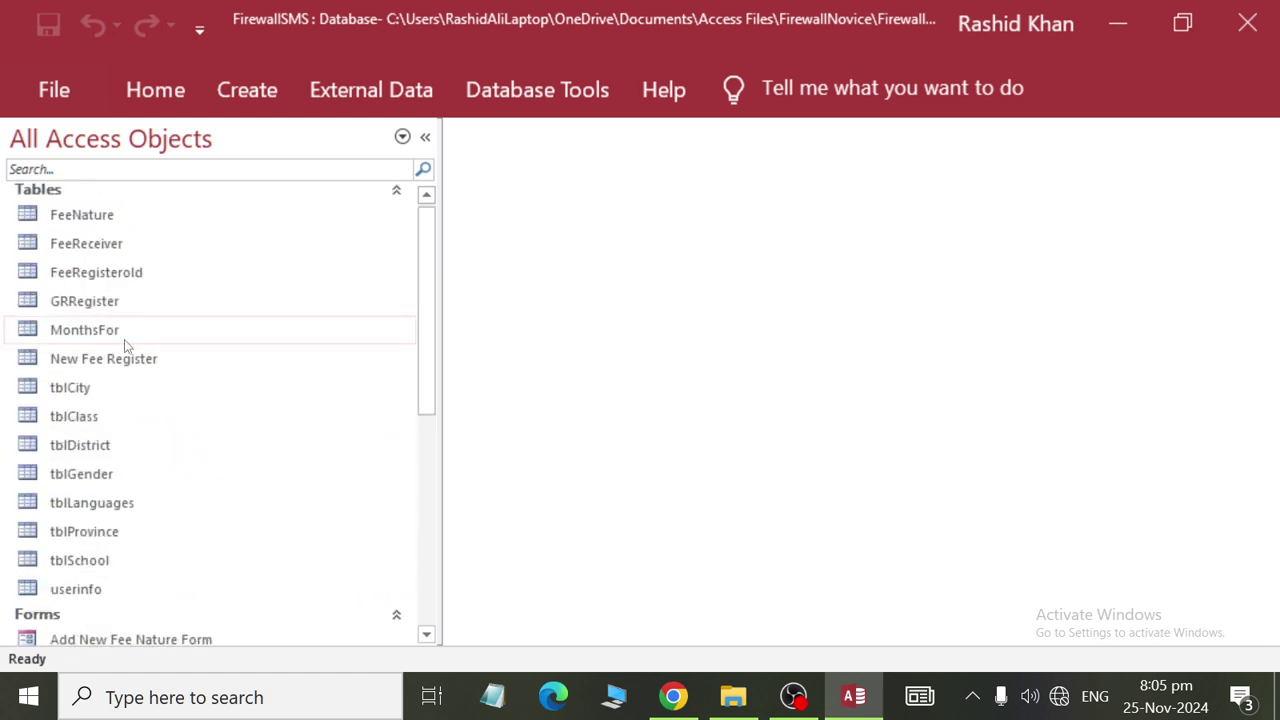
{"action": "left_click", "coordinate": [124, 358]}
{"action": "left_click", "coordinate": [247, 90]}
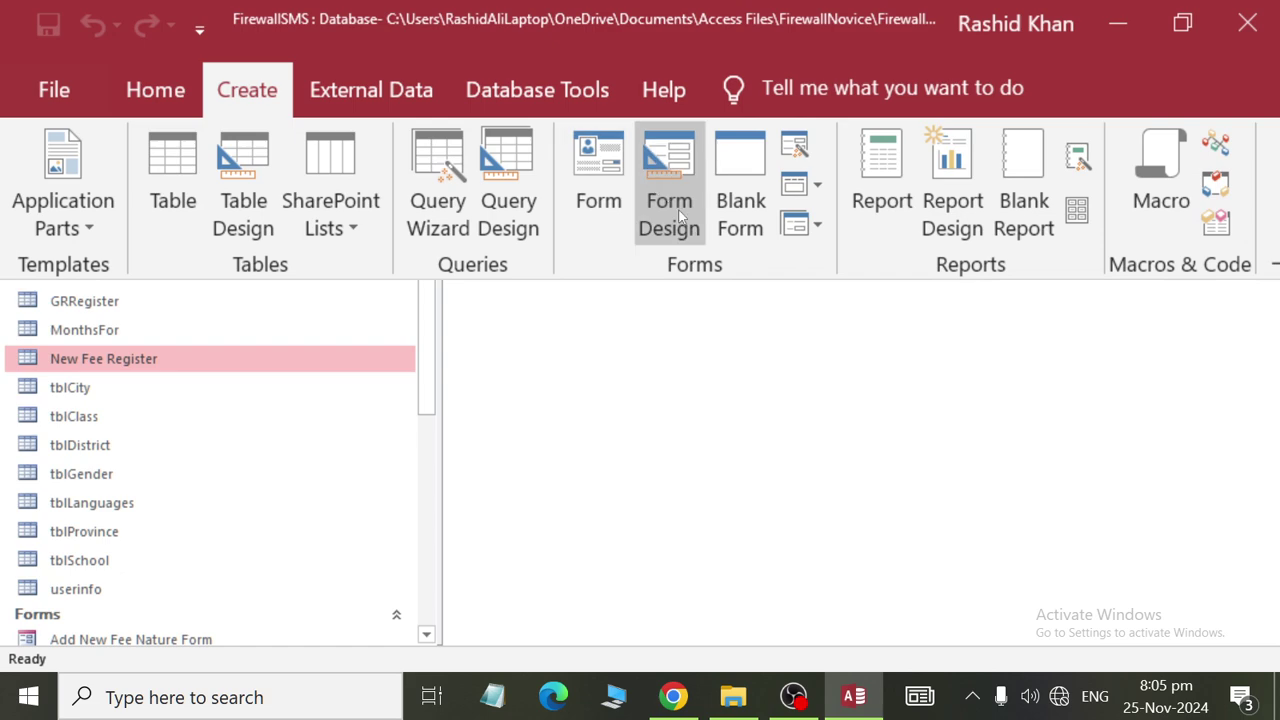
{"action": "left_click", "coordinate": [796, 146]}
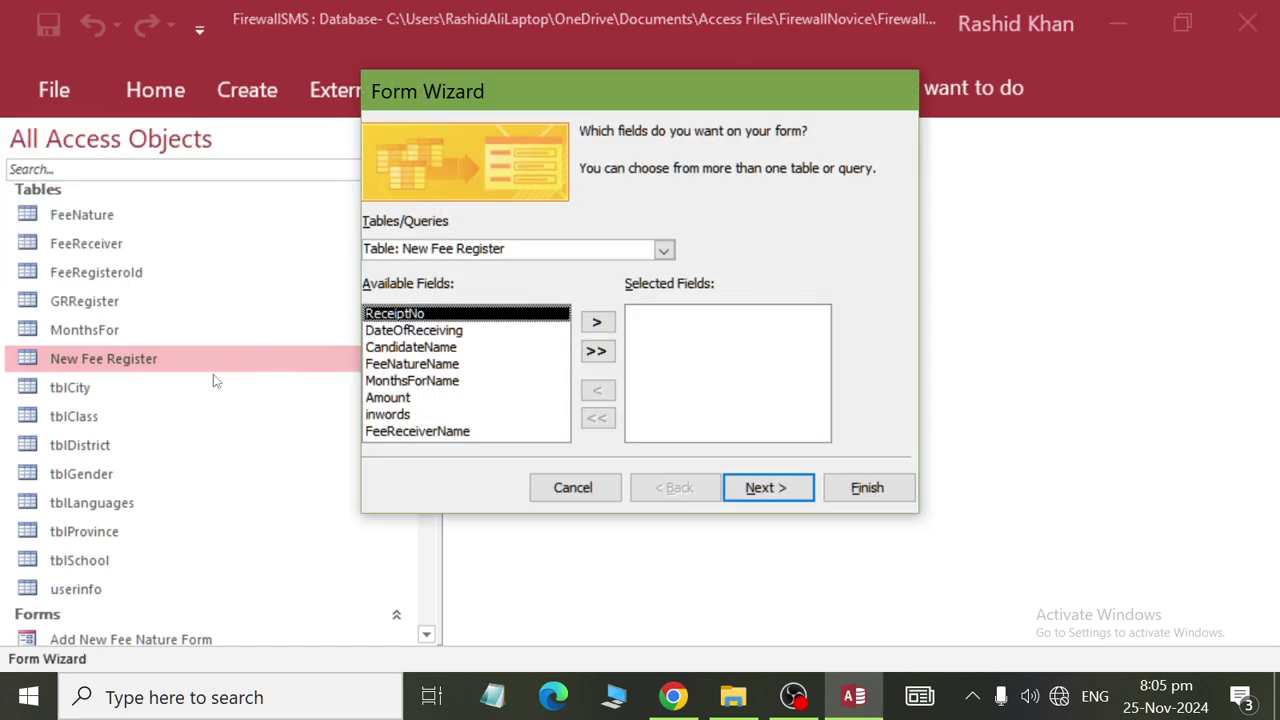
{"action": "left_click", "coordinate": [596, 350]}
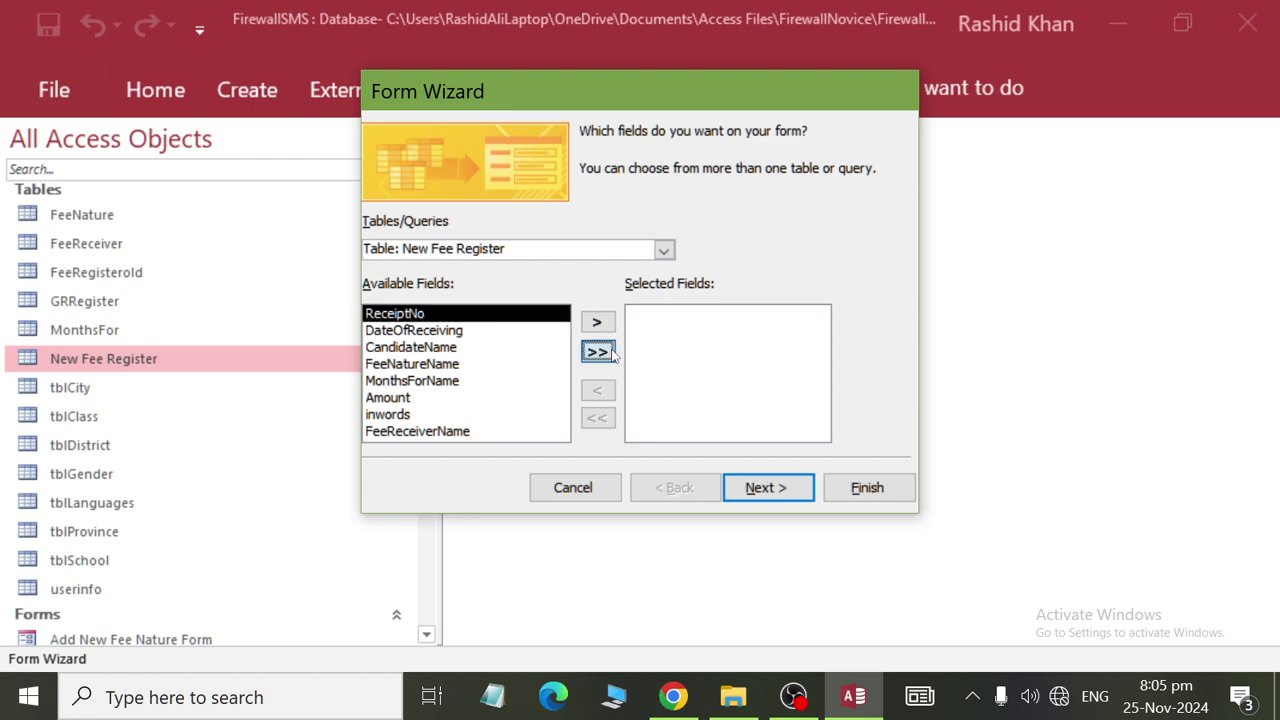
Keep the Columnar layout and the title New Fee Register, and finish the wizard by opening the form for data entry.
{"action": "left_click", "coordinate": [781, 488]}
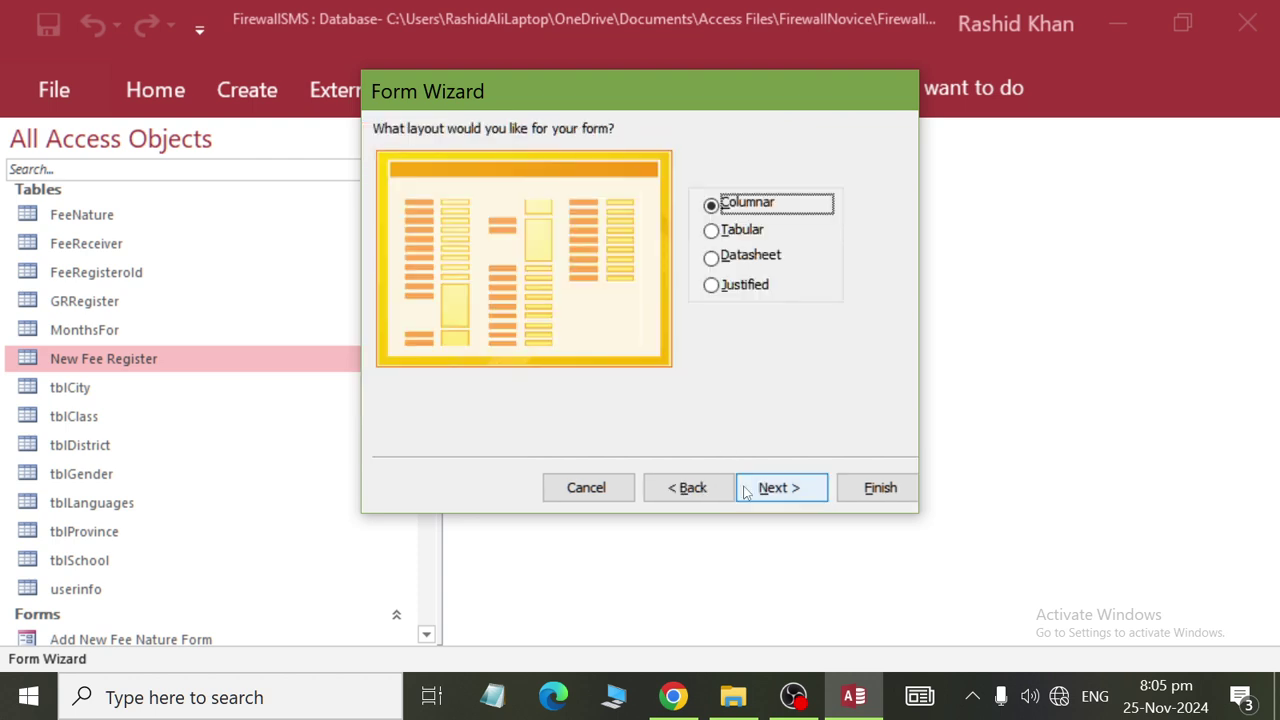
{"action": "left_click", "coordinate": [779, 488]}
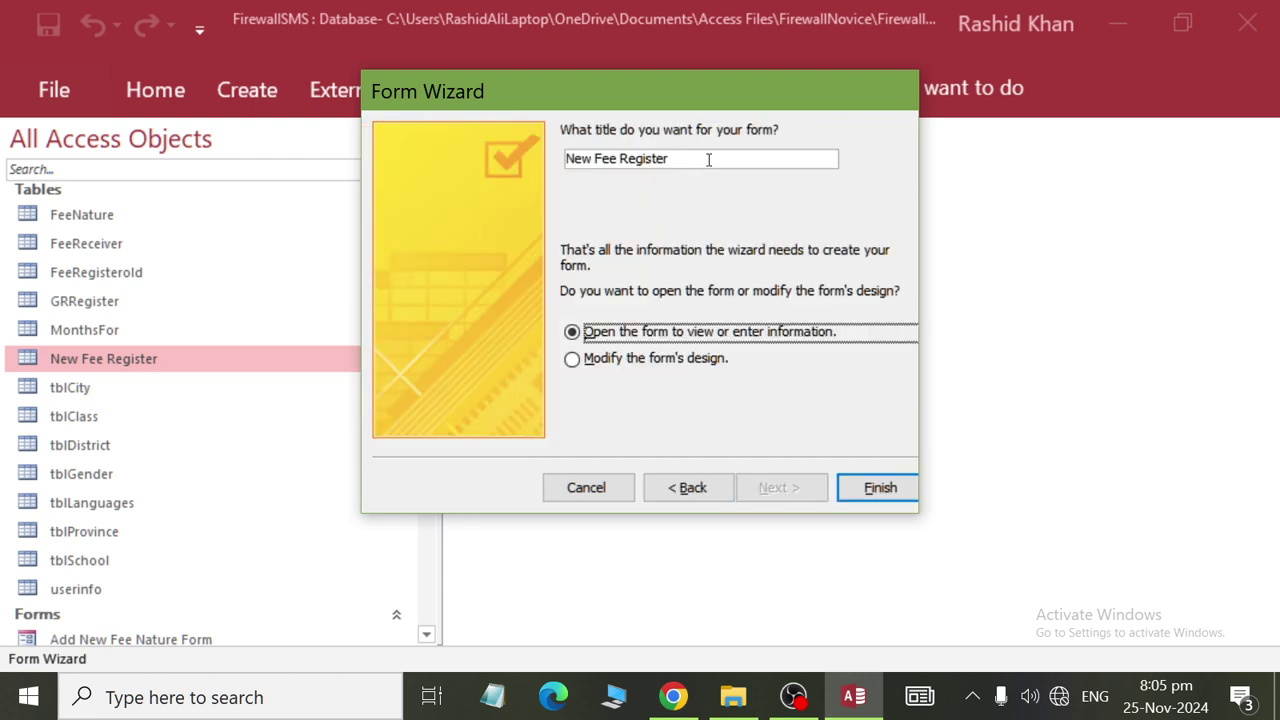
{"action": "left_click", "coordinate": [880, 490]}
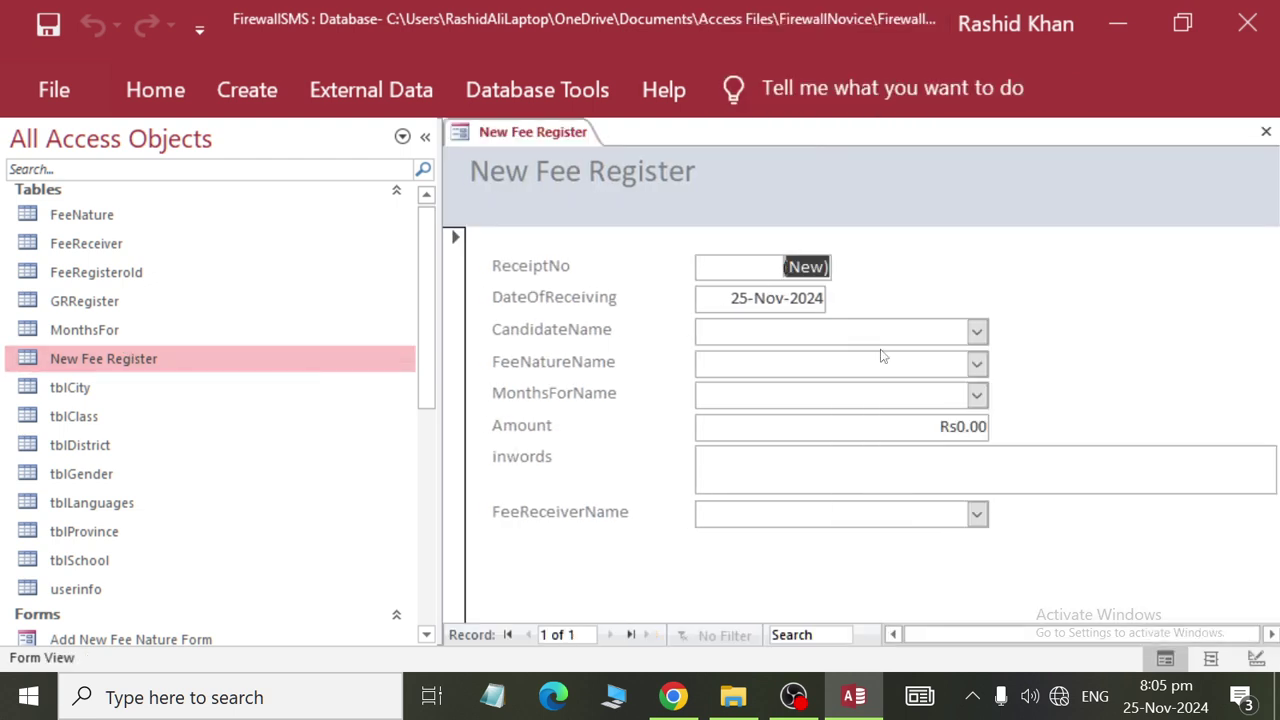
Choose the first listed candidate as the CandidateName of the new fee record.
{"action": "left_click", "coordinate": [977, 333]}
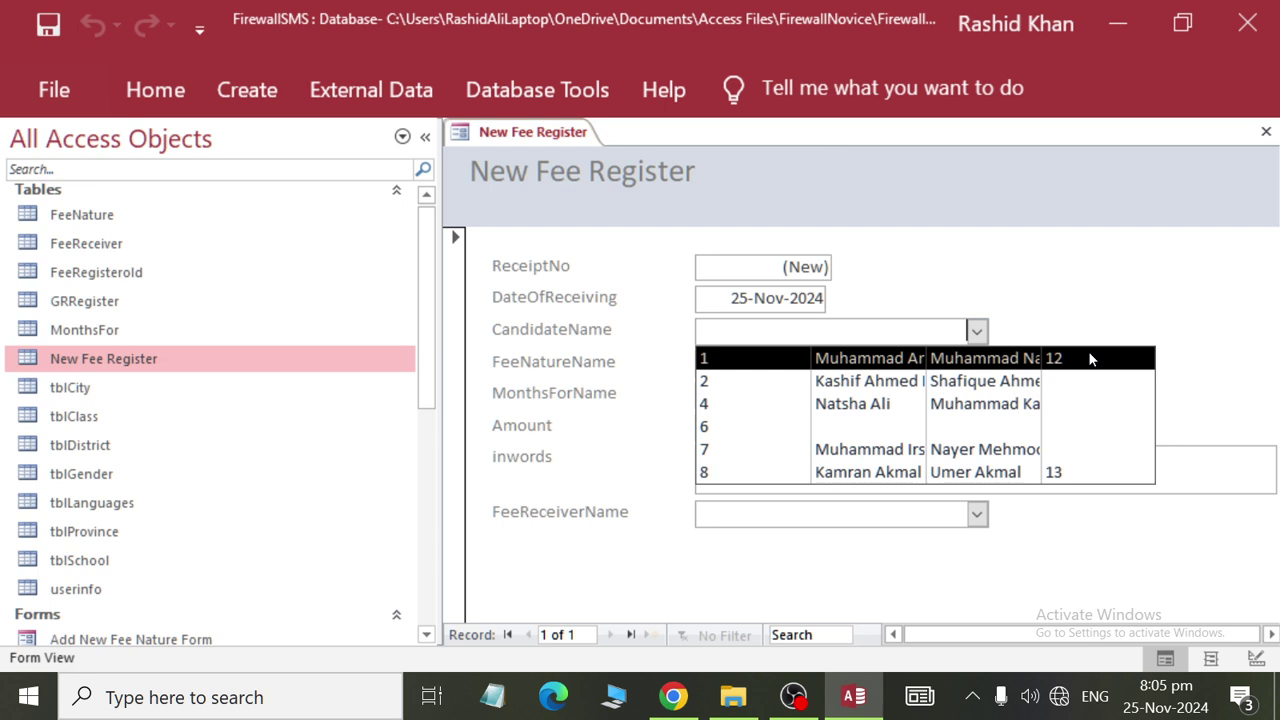
{"action": "left_click", "coordinate": [1007, 267]}
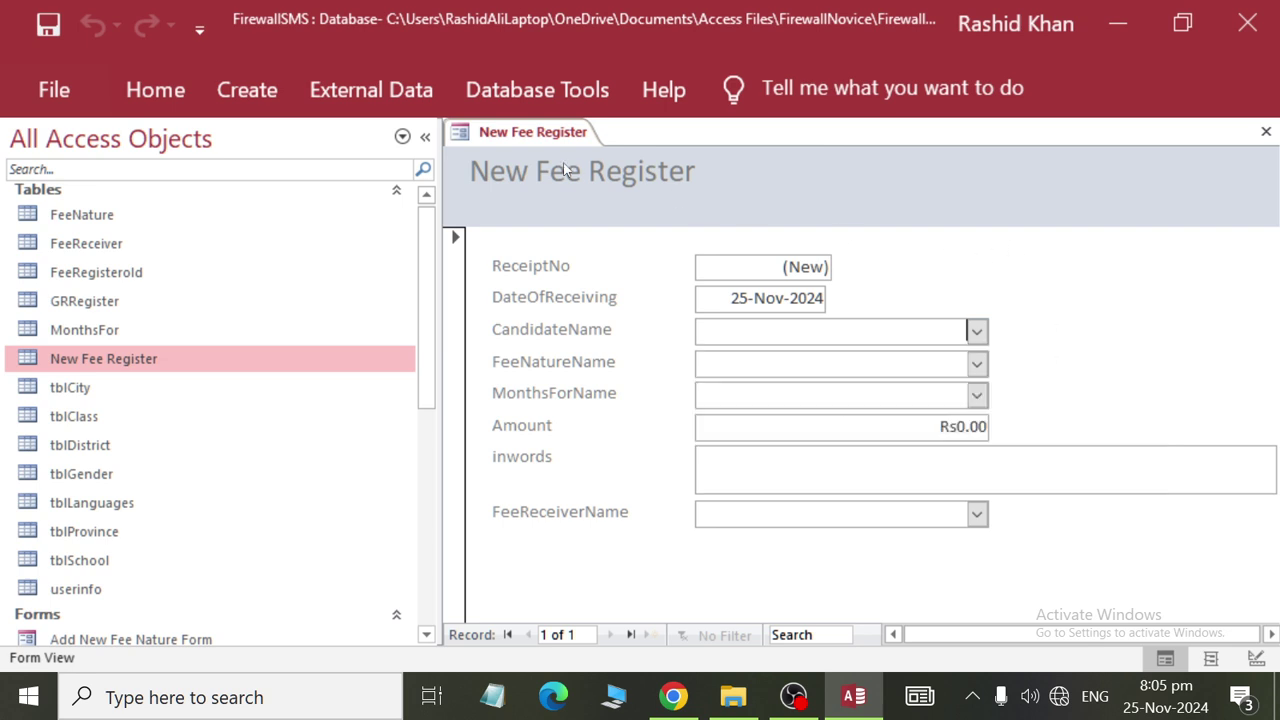
{"action": "left_click", "coordinate": [976, 331]}
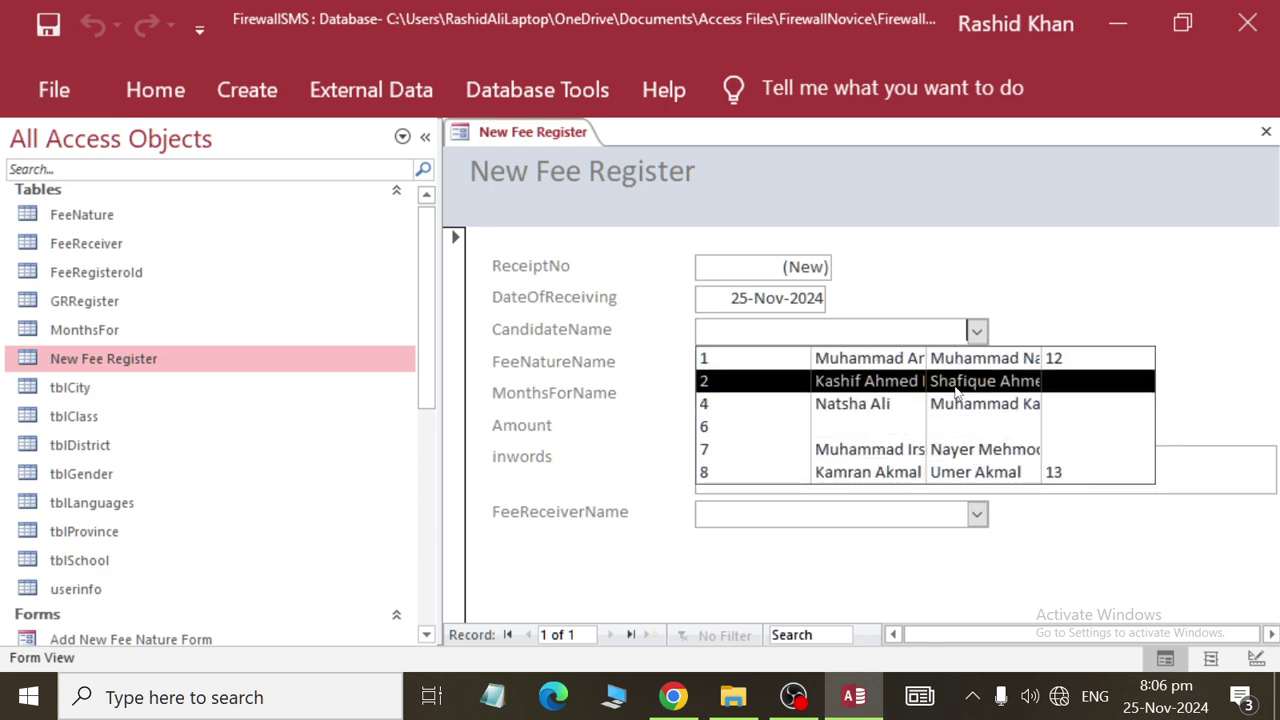
{"action": "left_click", "coordinate": [822, 362]}
Set FeeNatureName to Admission and MonthsForName to N/A.
{"action": "left_click", "coordinate": [977, 365]}
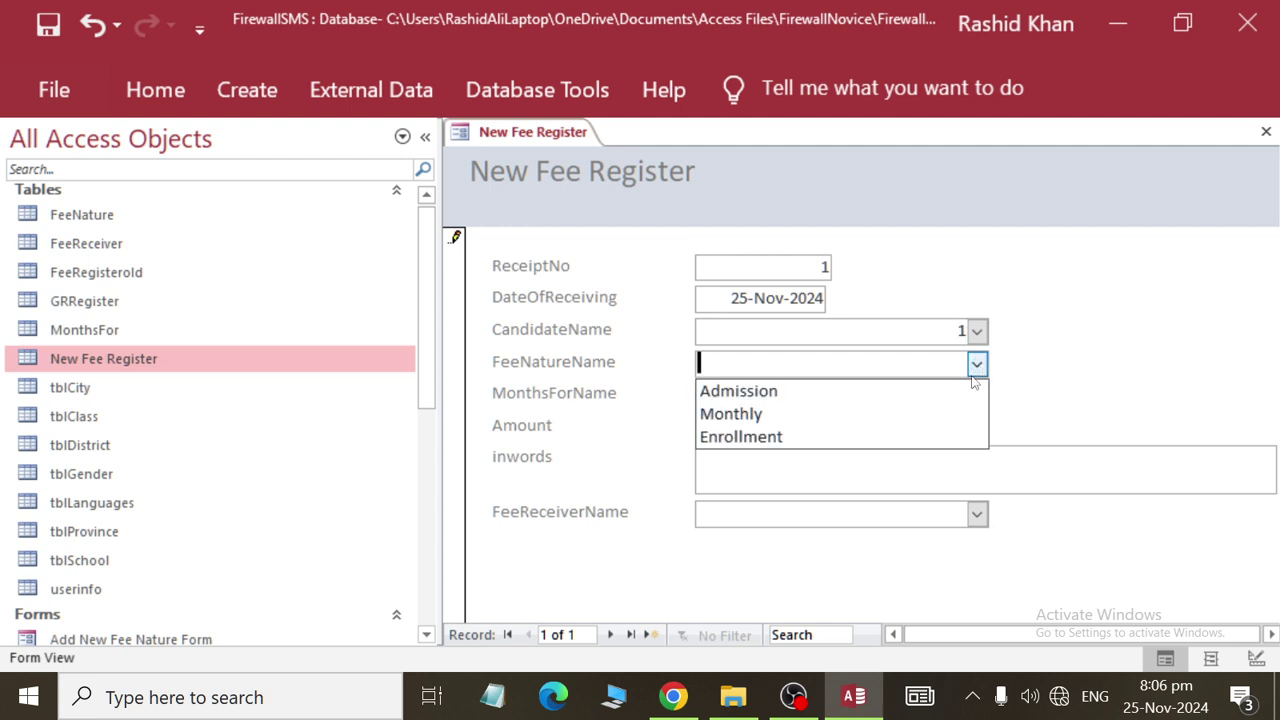
{"action": "left_click", "coordinate": [958, 396]}
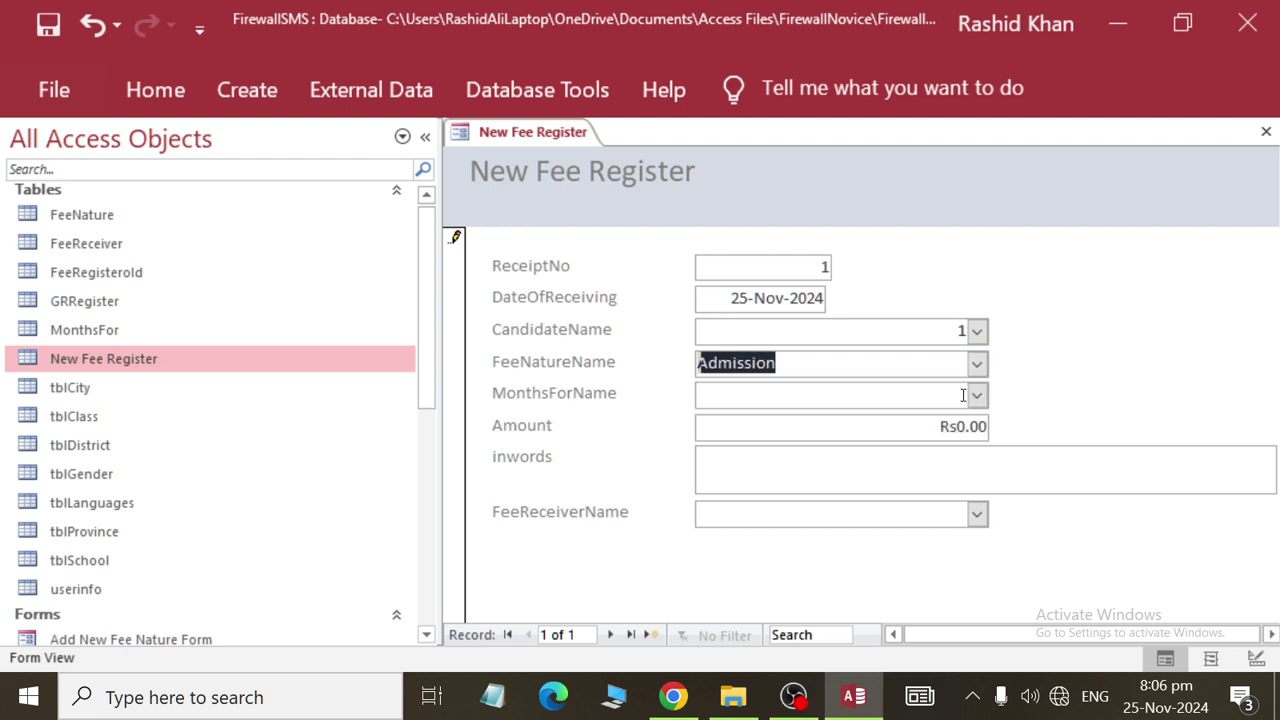
{"action": "left_click", "coordinate": [963, 395]}
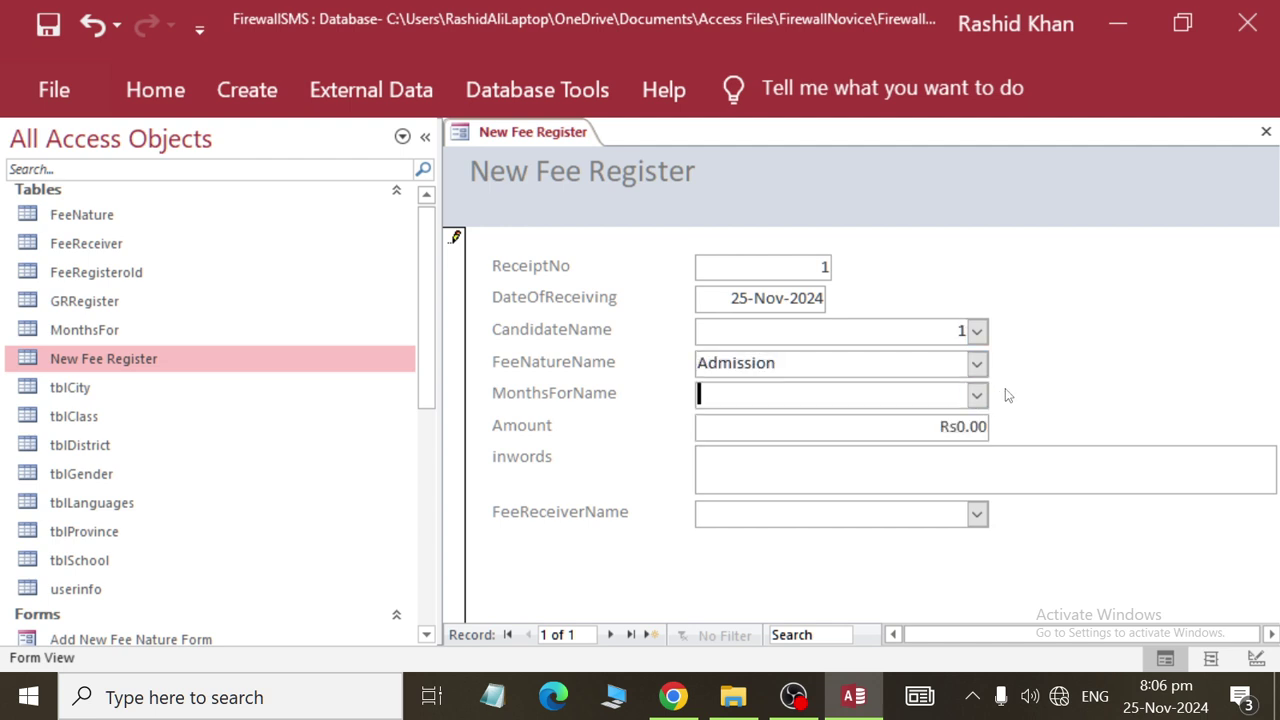
{"action": "left_click", "coordinate": [976, 395]}
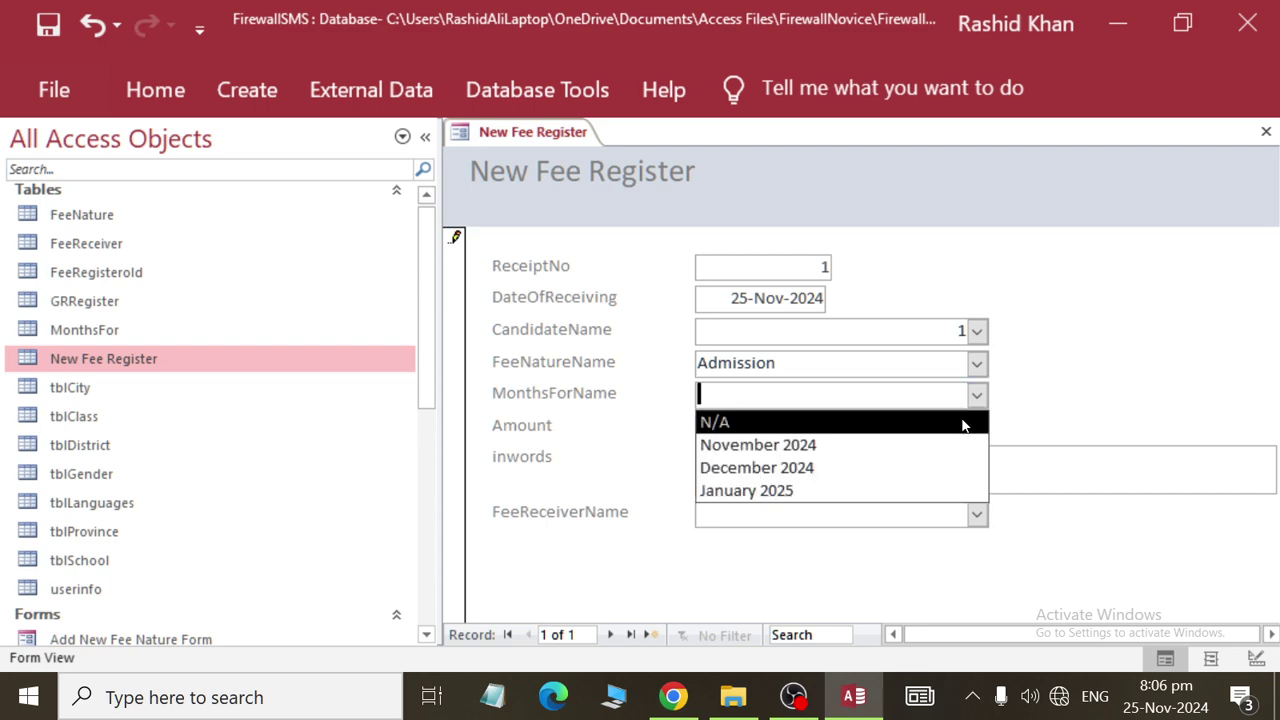
{"action": "left_click", "coordinate": [963, 420]}
{"action": "key", "text": "Tab"}
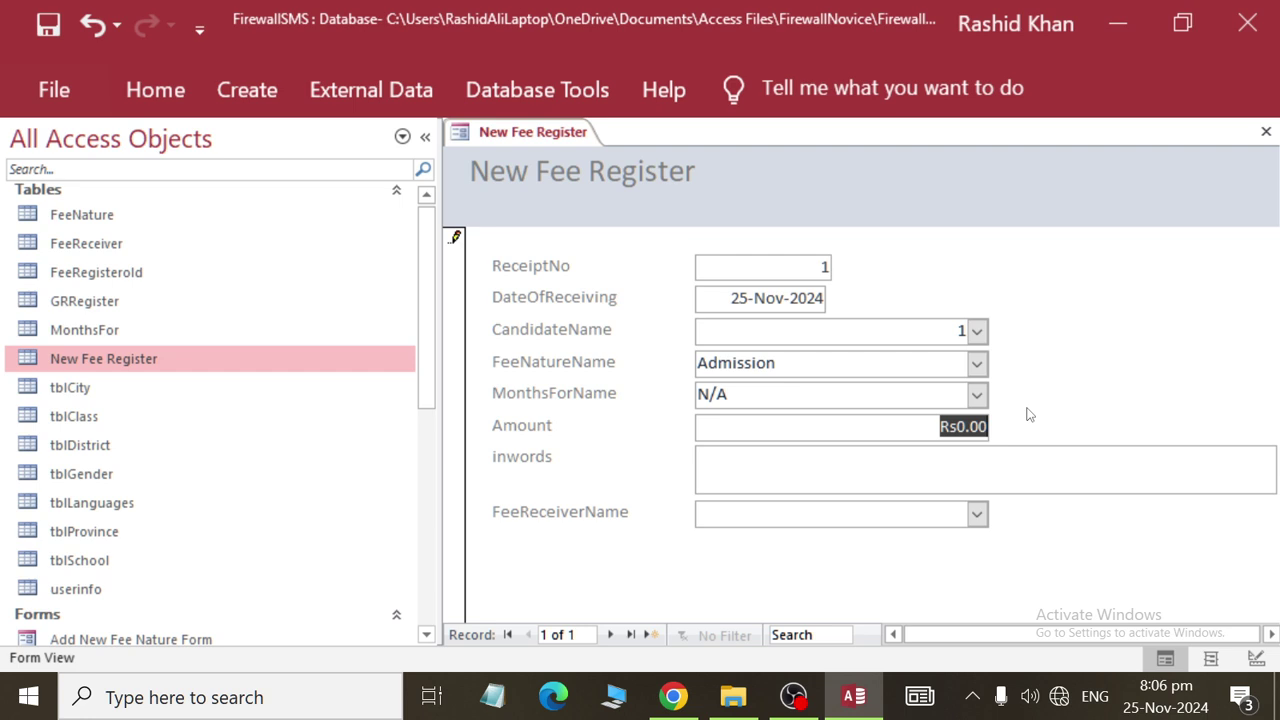
Set the Amount to 3500 and enter "Thirty Five Thousand Only" as the inwords text of the first fee record.
{"action": "type", "text": "35000"}
{"action": "key", "text": "BackSpace"}
{"action": "key", "text": "Tab"}
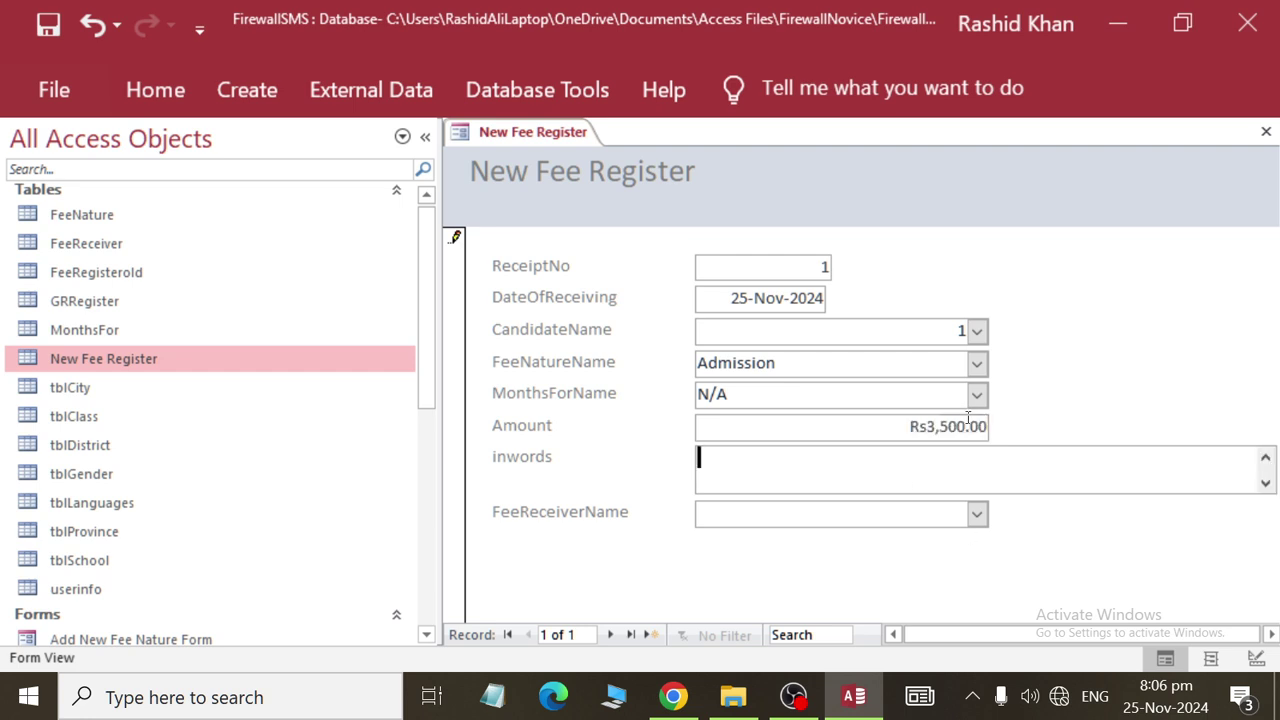
{"action": "type", "text": "Thirty Five Thousand "}
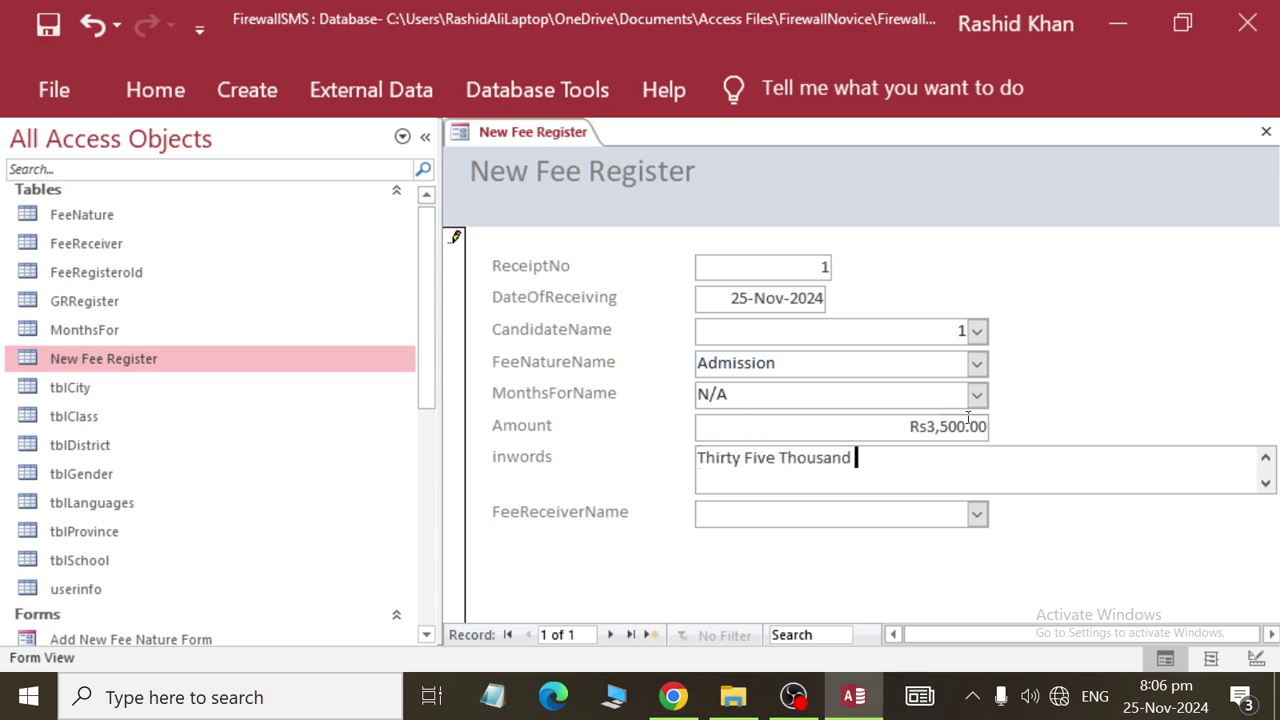
{"action": "type", "text": "Only"}
{"action": "key", "text": "Tab"}
{"action": "key", "text": "shift+Tab"}
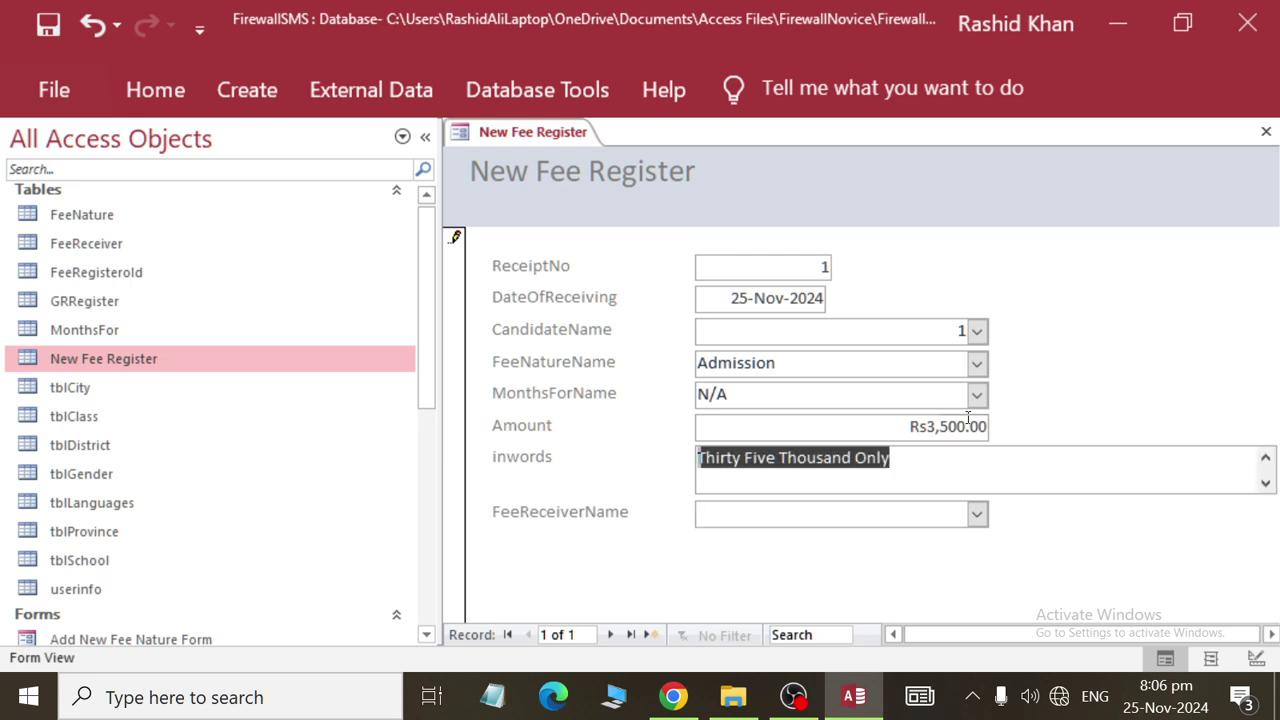
Correct the inwords text to "Thirty Five Hundred Only" and choose the first listed receiver as FeeReceiverName.
{"action": "key", "text": "Tab"}
{"action": "key", "text": "shift+Tab"}
{"action": "key", "text": "ctrl+Left"}
{"action": "key", "text": "ctrl+Left"}
{"action": "key", "text": "ctrl+Left"}
{"action": "key", "text": "ctrl+Left"}
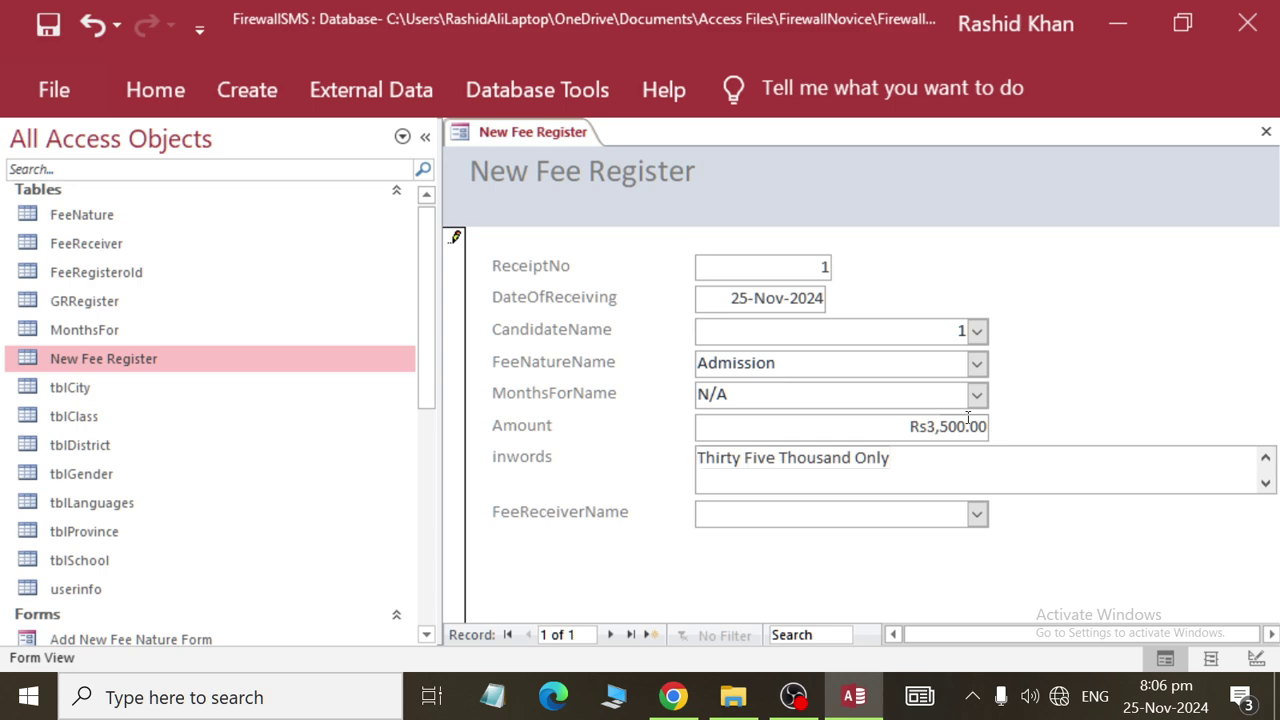
{"action": "key", "text": "ctrl+shift+Right"}
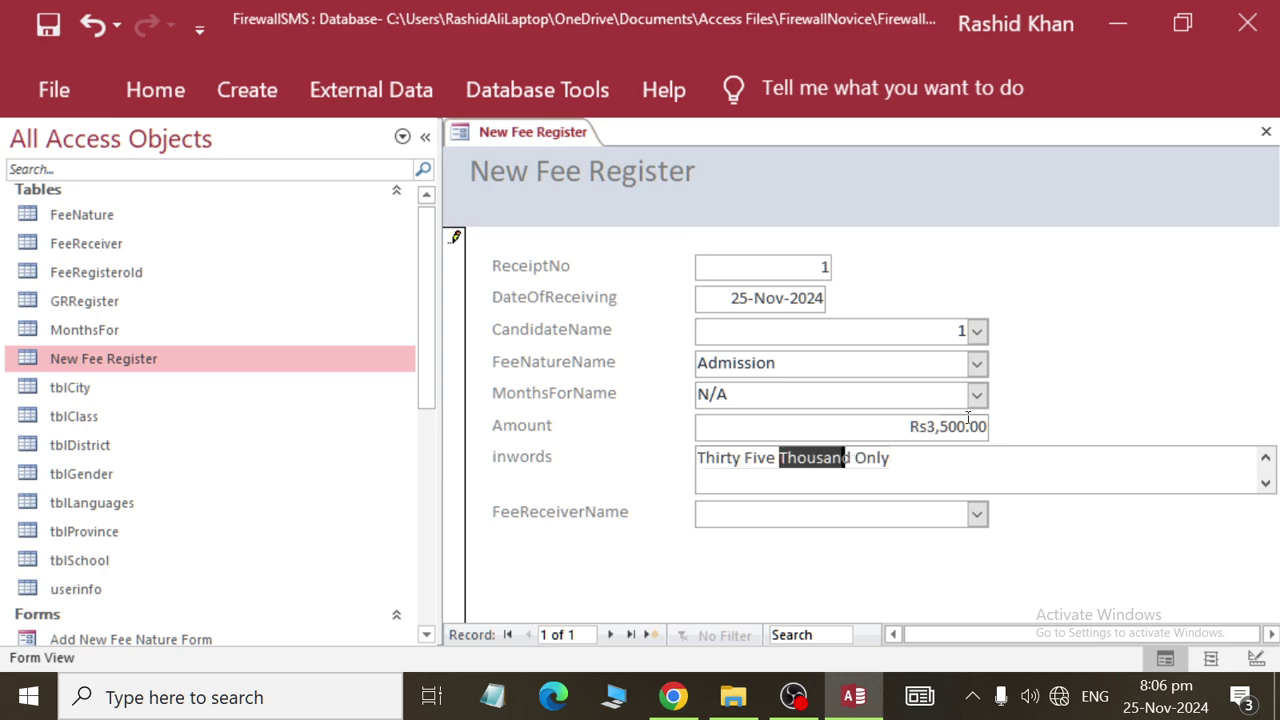
{"action": "type", "text": "Hundr"}
{"action": "type", "text": "ed"}
{"action": "key", "text": "Tab"}
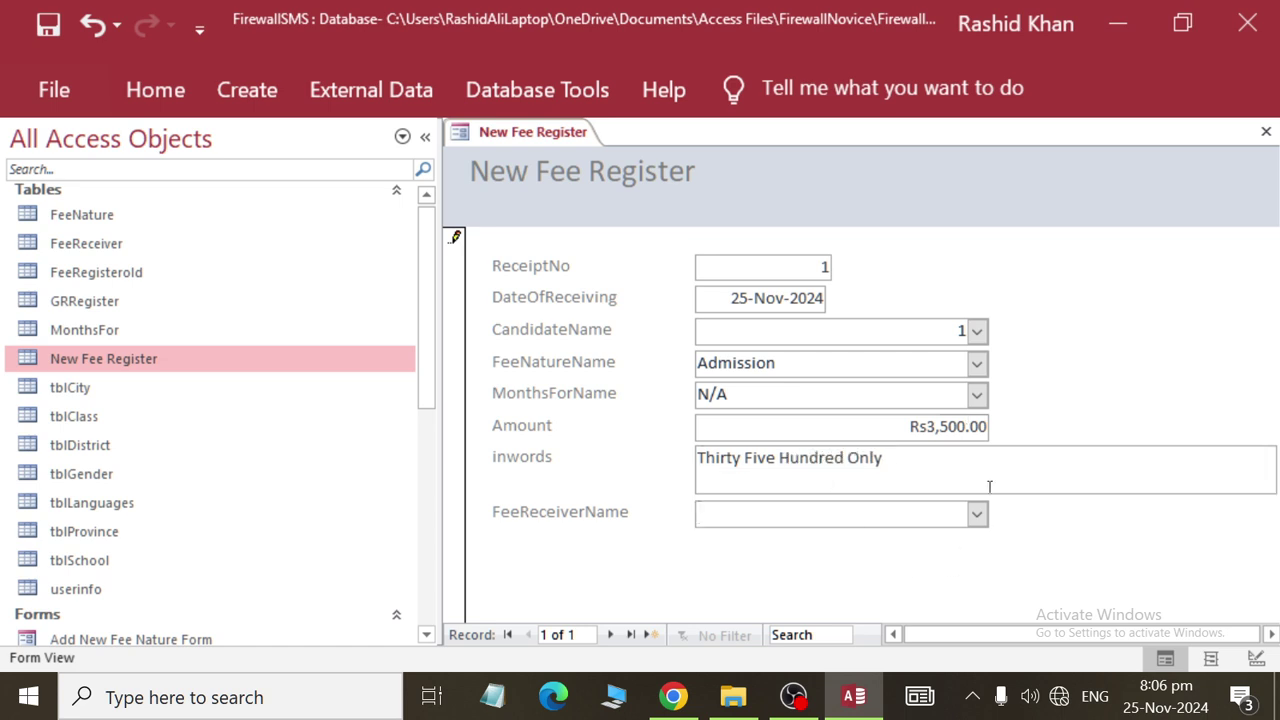
{"action": "left_click", "coordinate": [976, 513]}
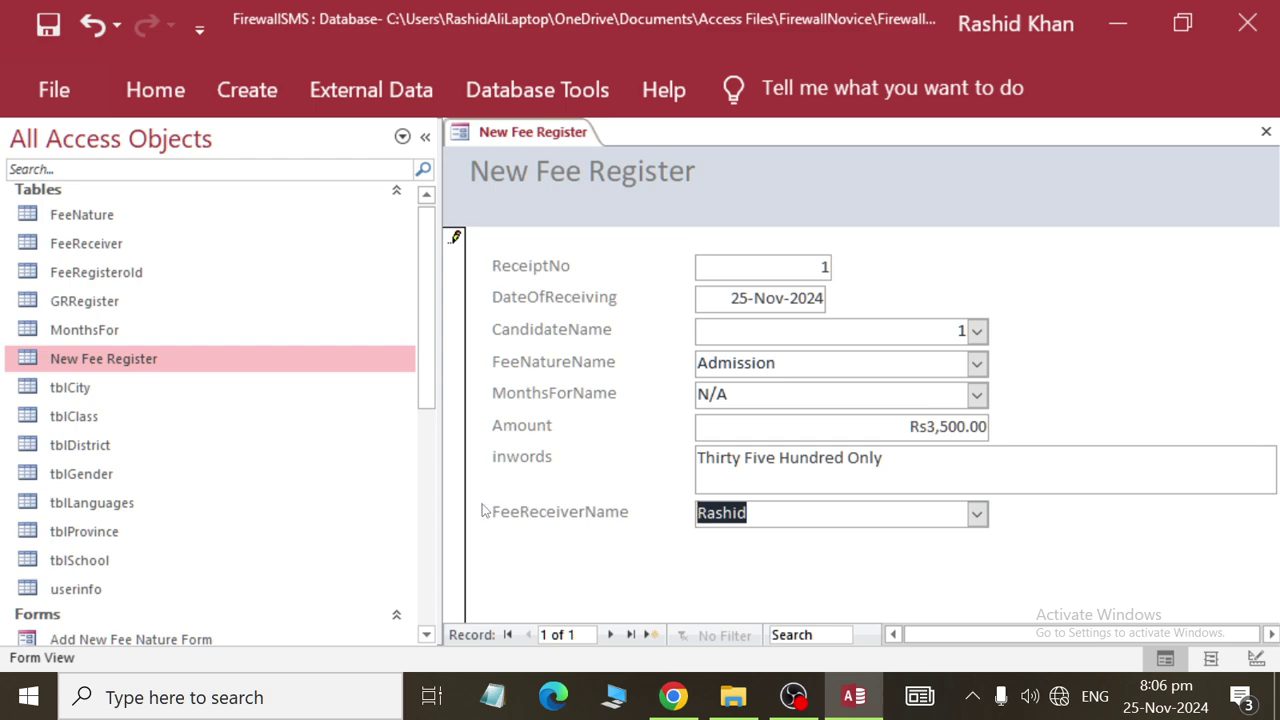
Start a new fee record for the first listed candidate with FeeNatureName Monthly and MonthsForName November 2024.
{"action": "left_click", "coordinate": [650, 636]}
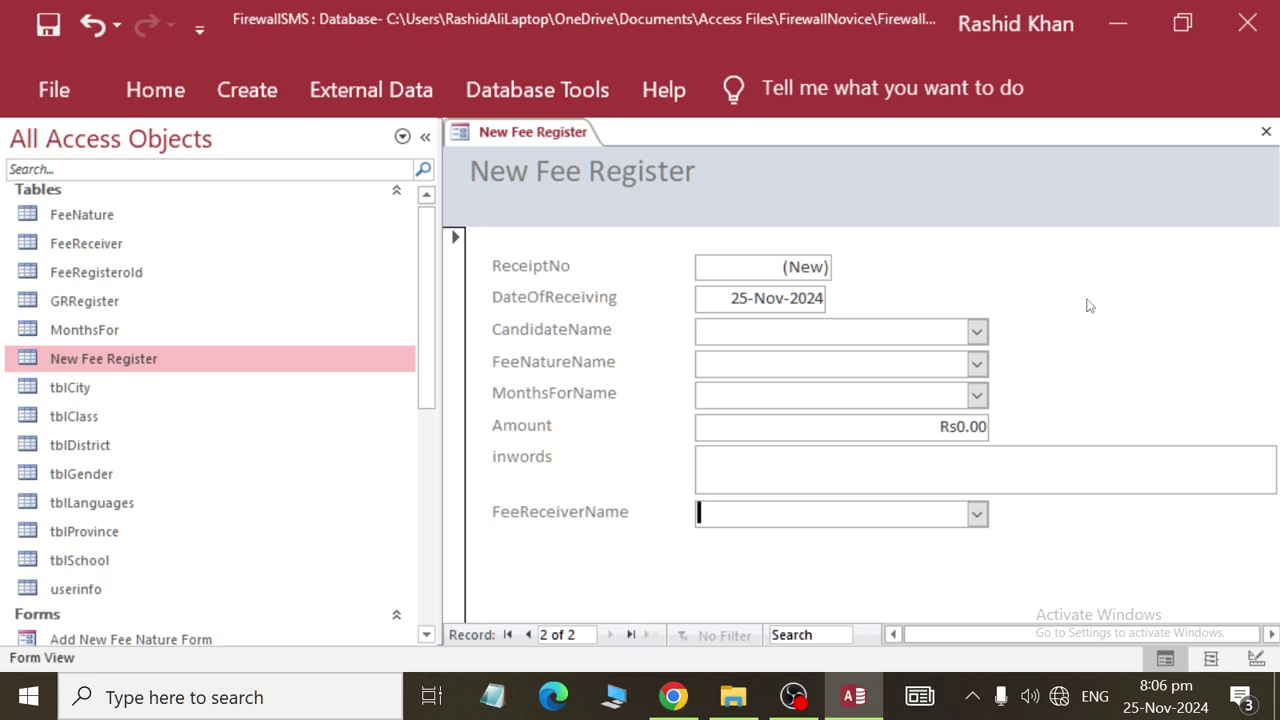
{"action": "left_click", "coordinate": [977, 333]}
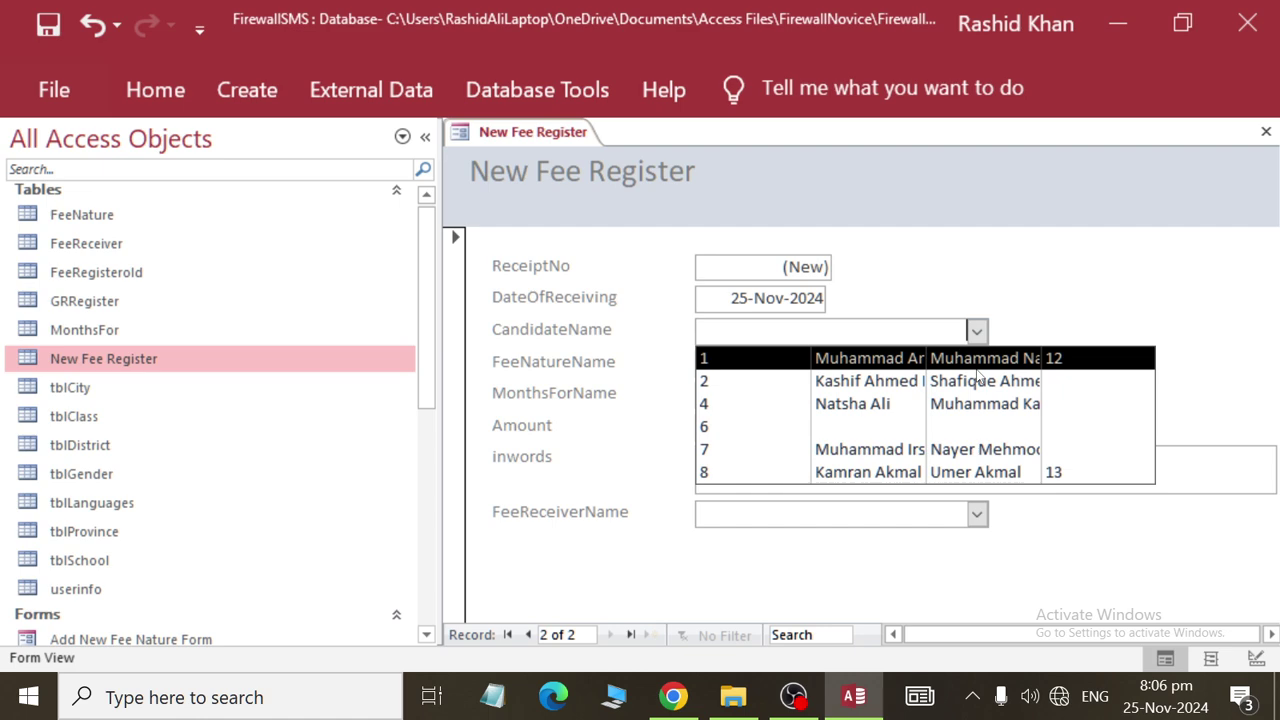
{"action": "left_click", "coordinate": [978, 358]}
{"action": "left_click", "coordinate": [977, 366]}
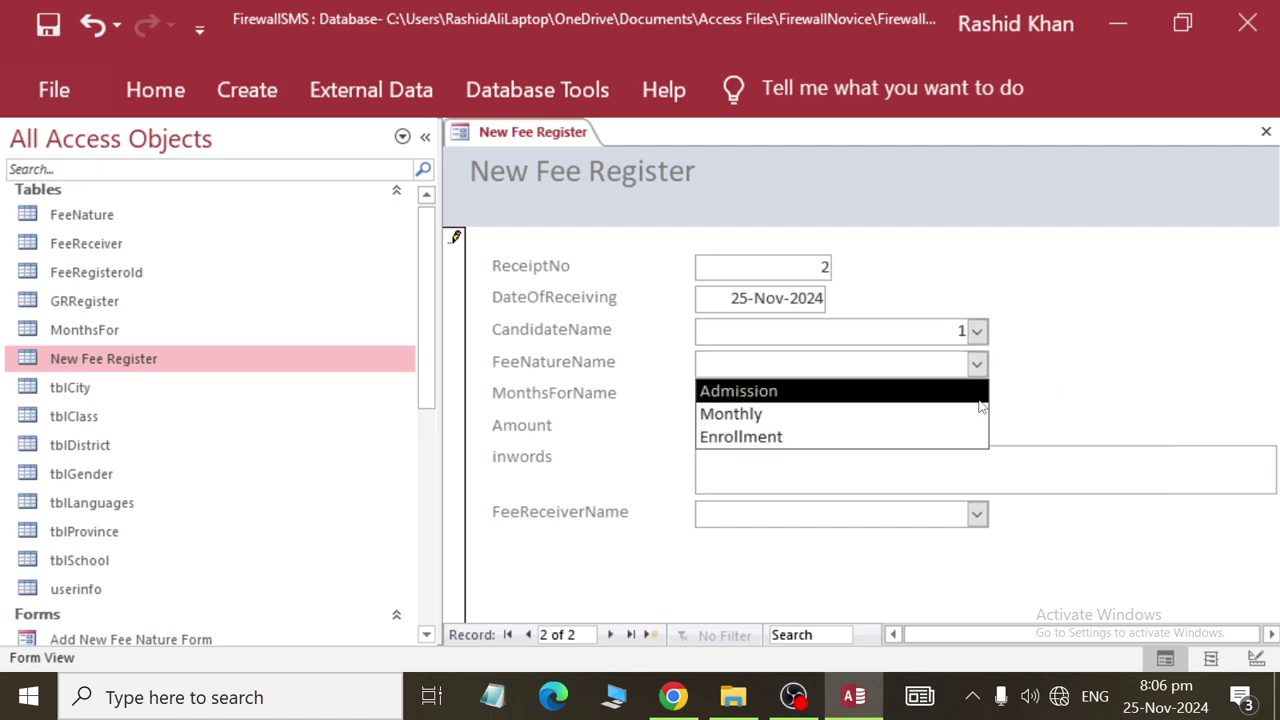
{"action": "left_click", "coordinate": [979, 413]}
{"action": "left_click", "coordinate": [977, 396]}
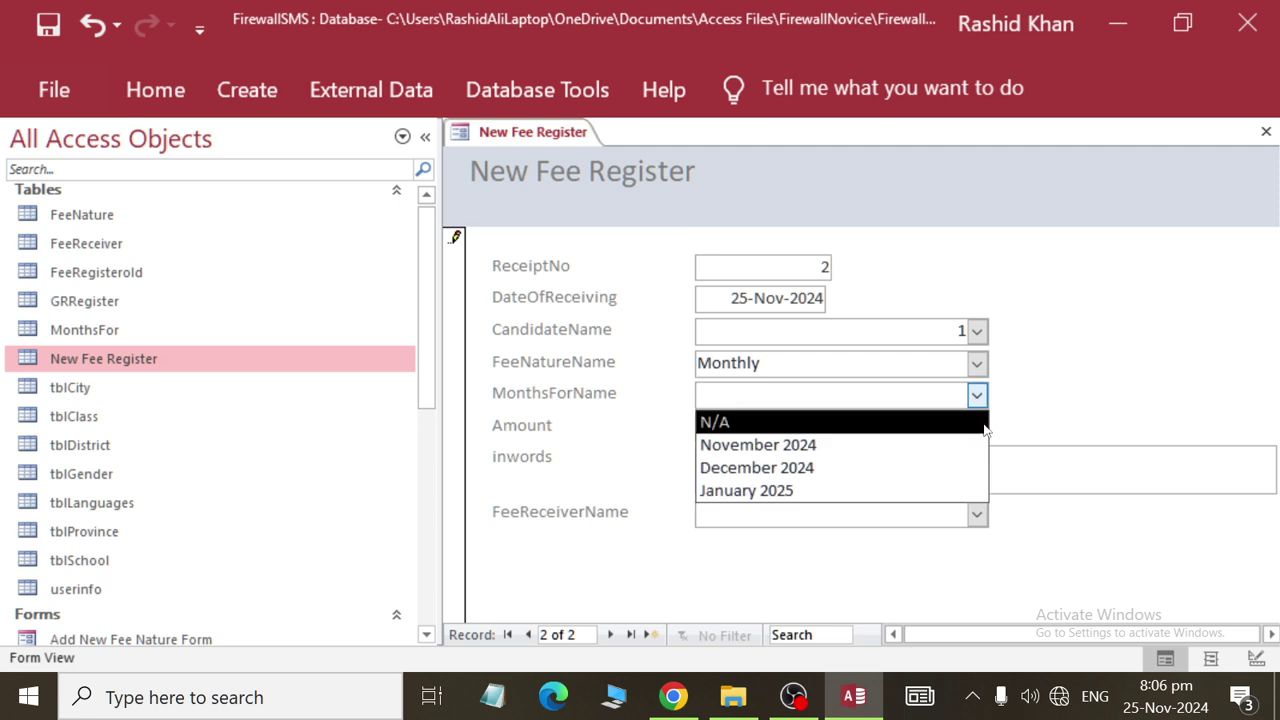
{"action": "left_click", "coordinate": [980, 445]}
{"action": "key", "text": "Tab"}
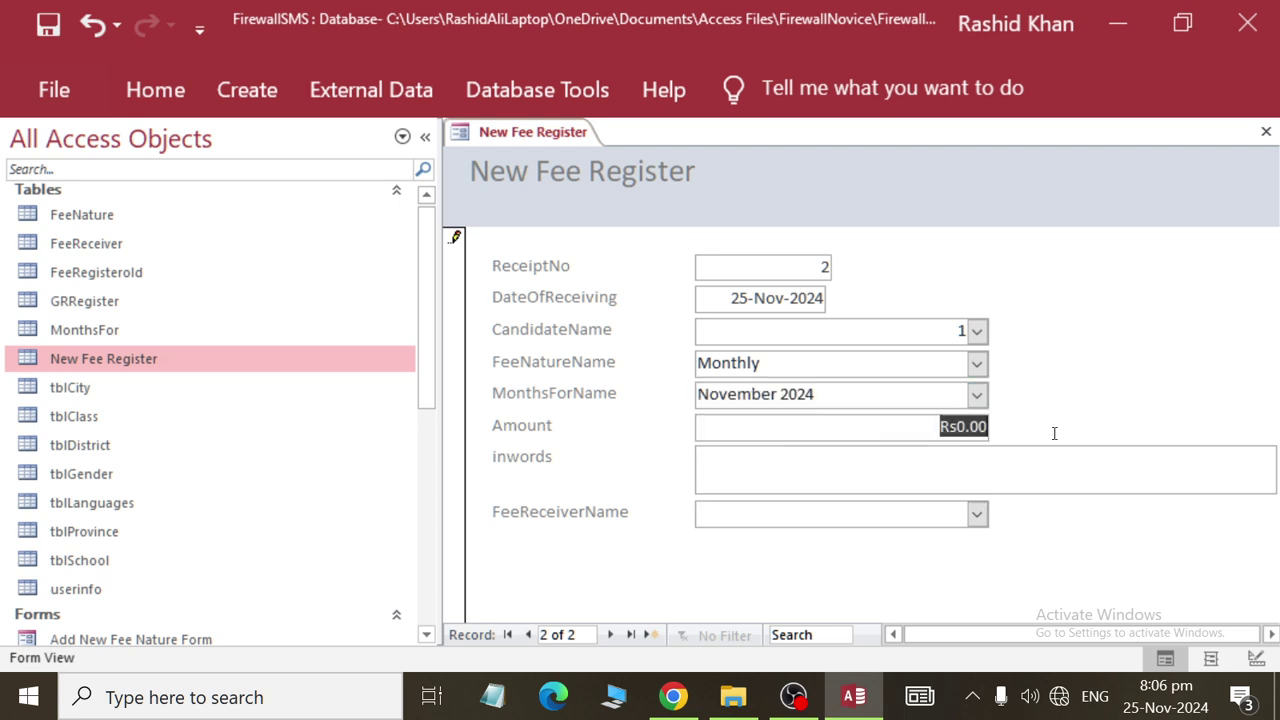
Set the Amount to 2500 and enter "Two Thousand and Five Hundred only" as the inwords text.
{"action": "type", "text": "2,500"}
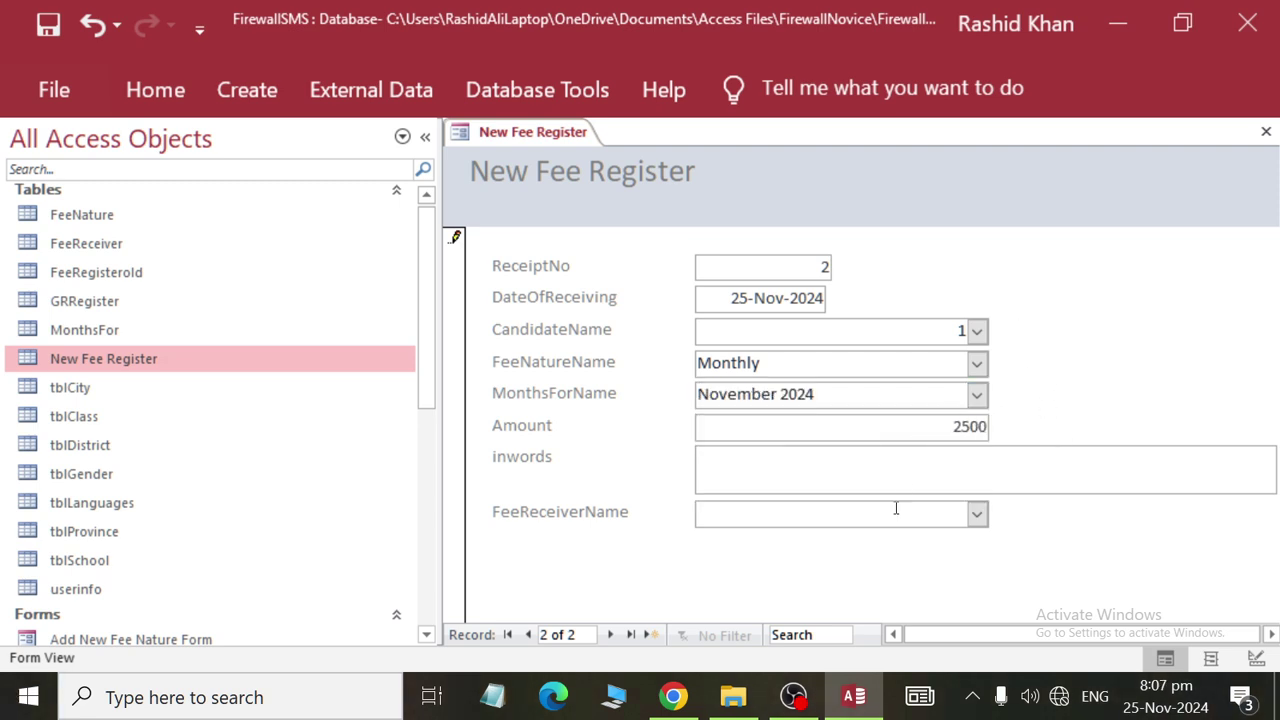
{"action": "left_click", "coordinate": [843, 486]}
{"action": "type", "text": "Two"}
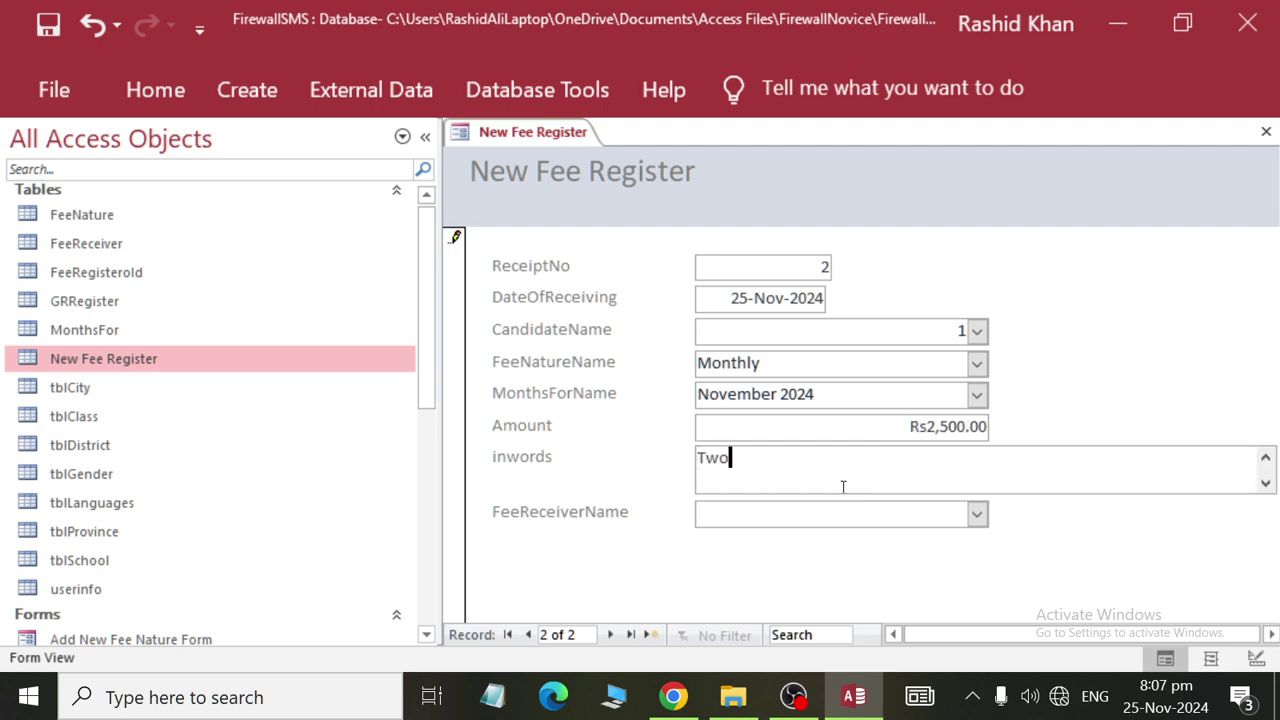
{"action": "type", "text": " Thousand and F"}
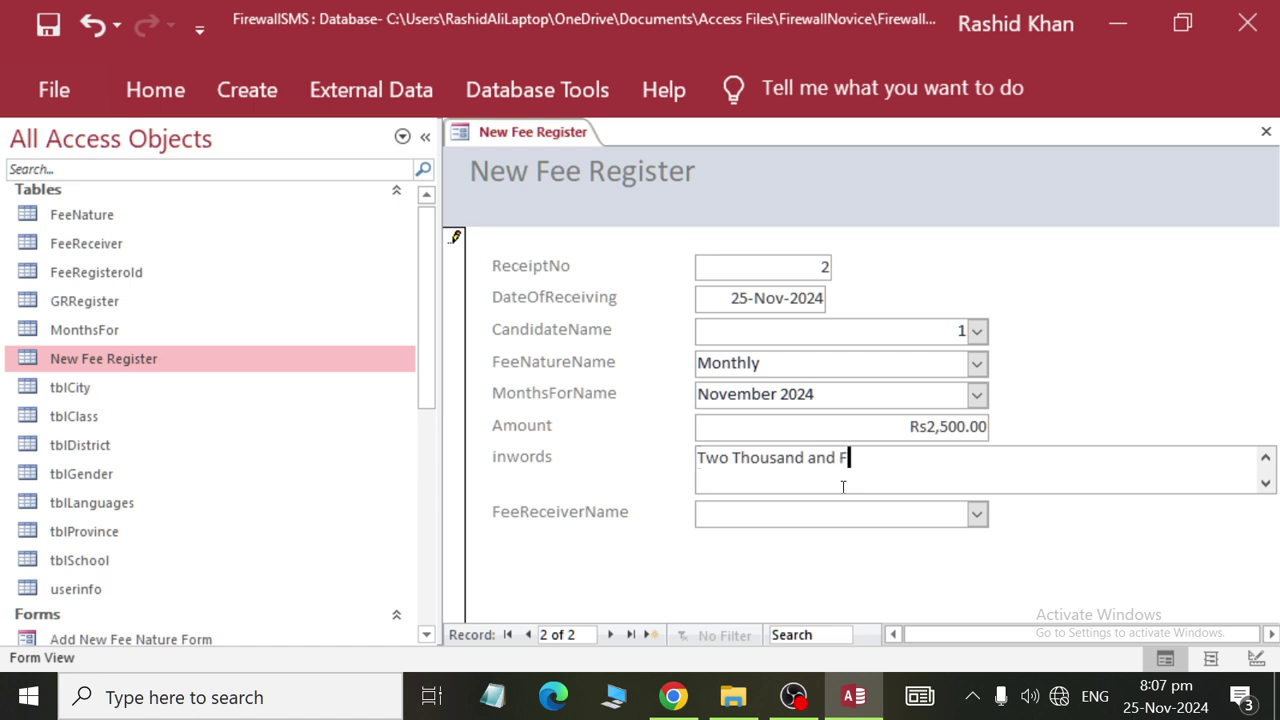
{"action": "type", "text": "ive Hundred only"}
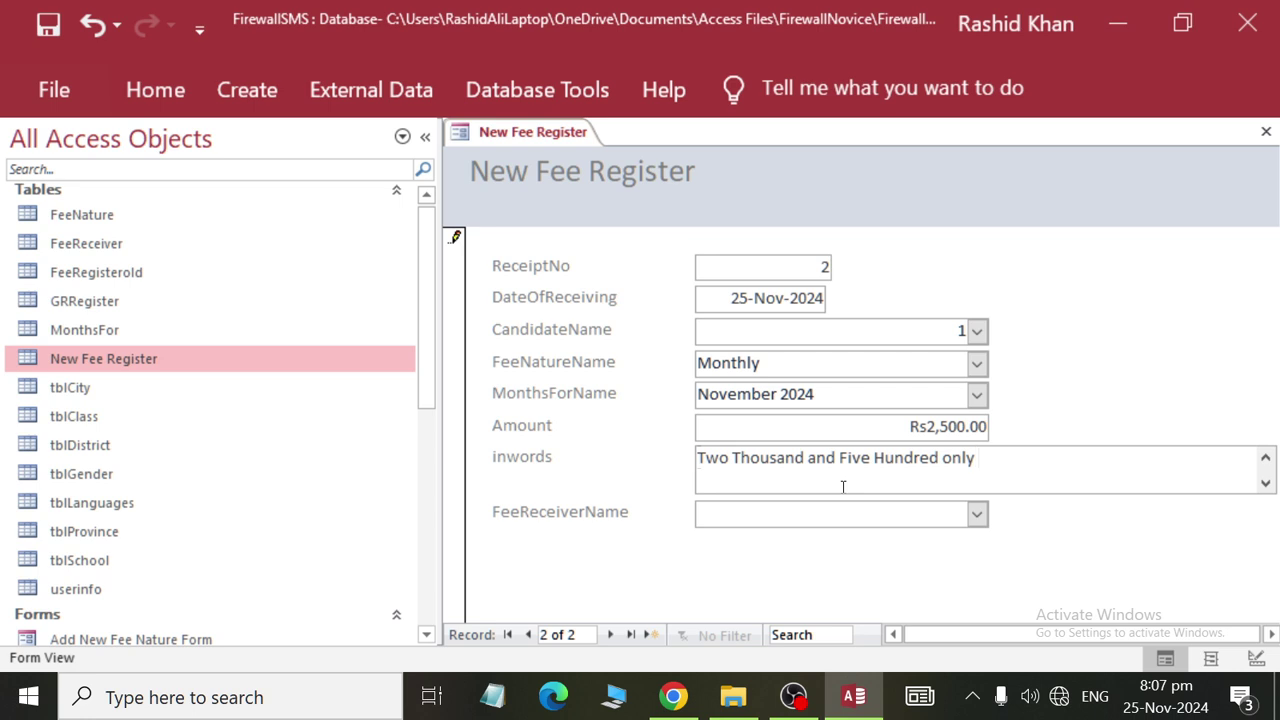
Choose the first listed receiver as the FeeReceiverName of the November 2024 fee record.
{"action": "key", "text": "Tab"}
{"action": "left_click", "coordinate": [977, 514]}
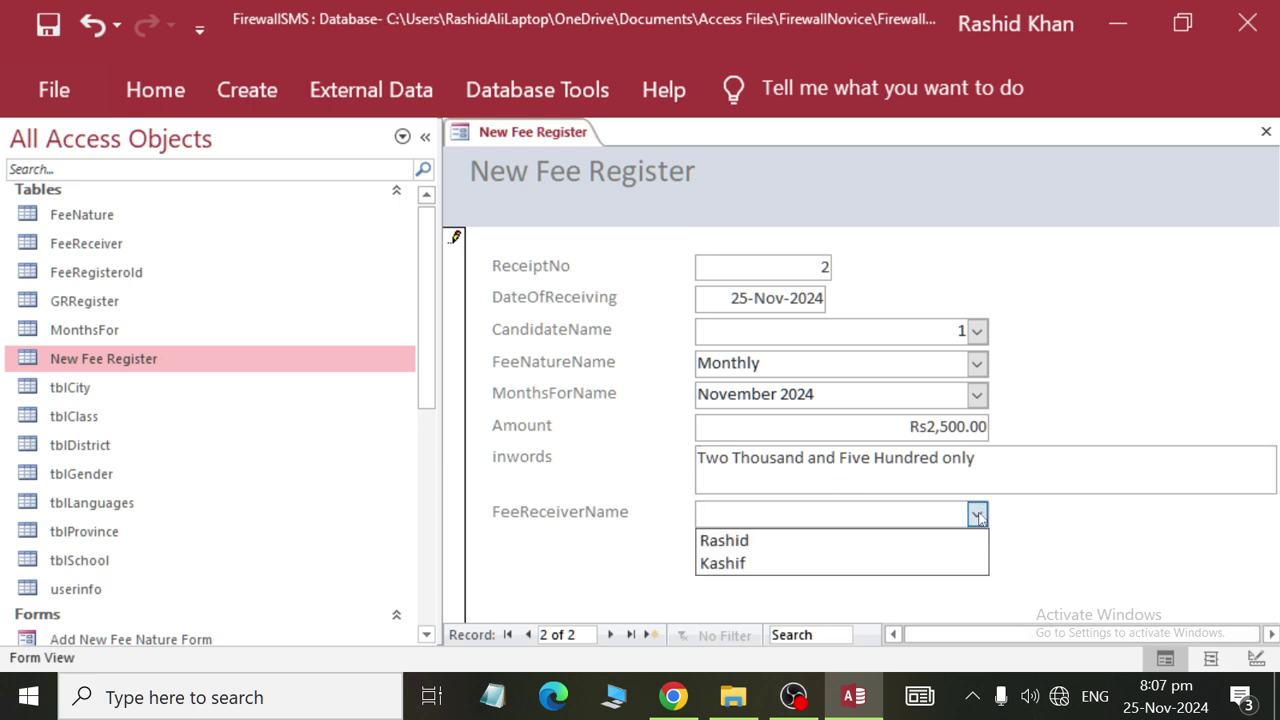
{"action": "left_click", "coordinate": [745, 541]}
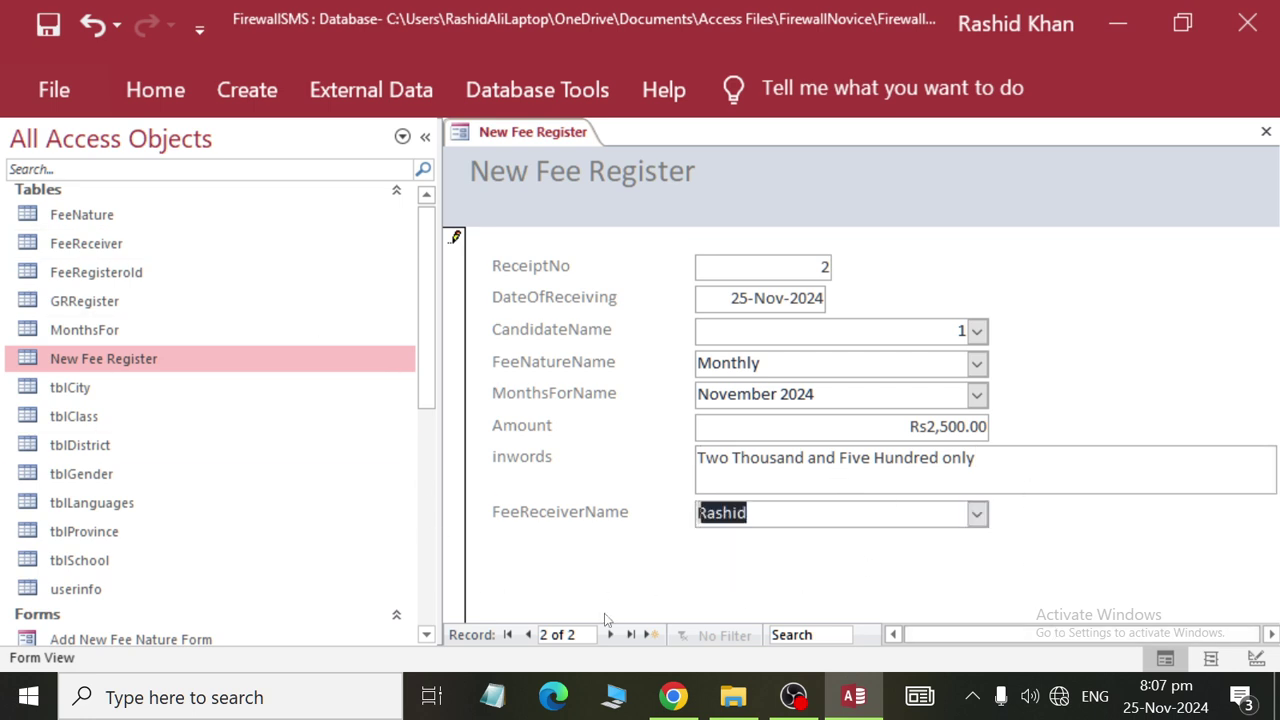
Start another fee record for the second listed candidate with FeeNatureName Admission and MonthsForName N/A.
{"action": "left_click", "coordinate": [648, 634]}
{"action": "right_click", "coordinate": [893, 332]}
{"action": "key", "text": "Escape"}
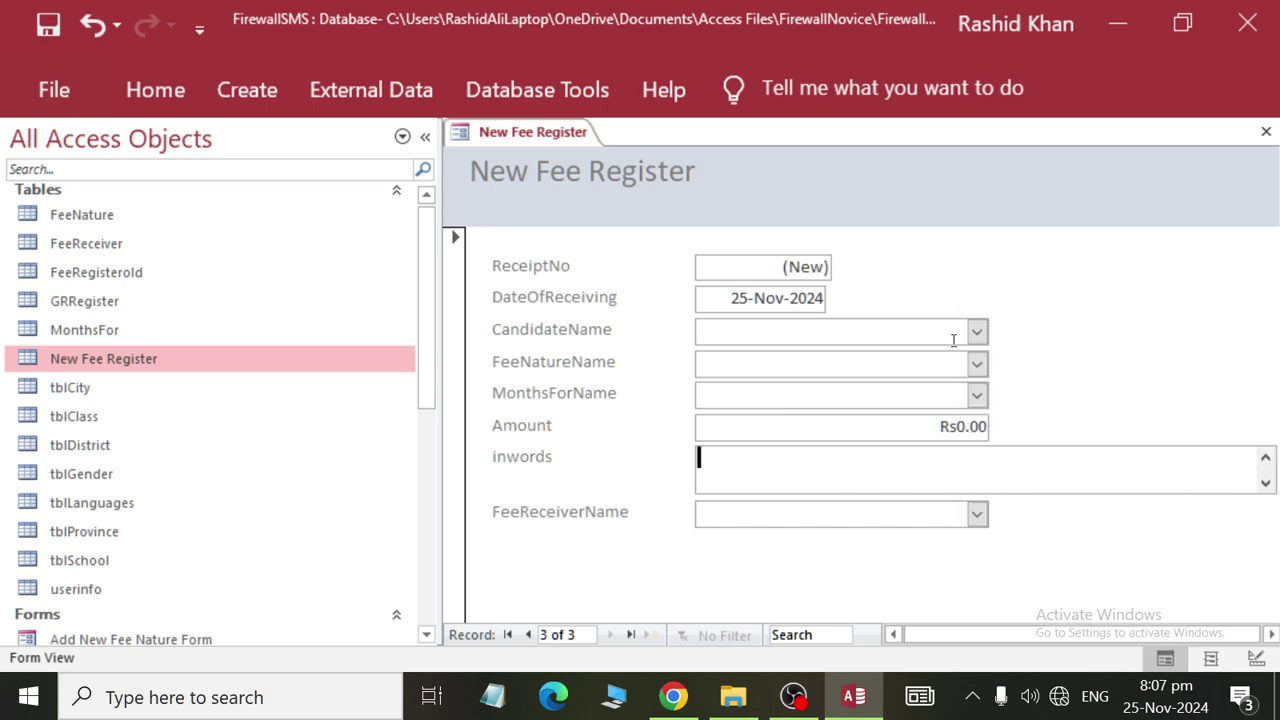
{"action": "left_click", "coordinate": [977, 331]}
{"action": "left_click", "coordinate": [968, 384]}
{"action": "left_click", "coordinate": [977, 363]}
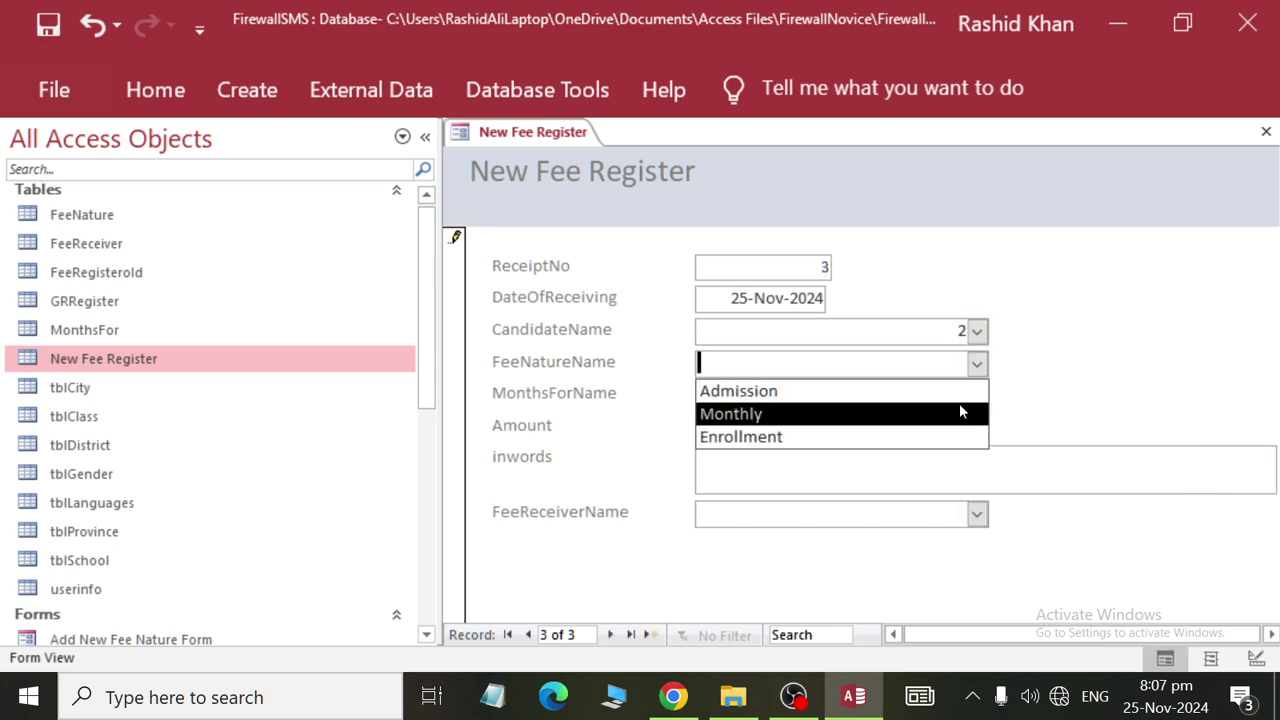
{"action": "left_click", "coordinate": [950, 391]}
{"action": "left_click", "coordinate": [977, 395]}
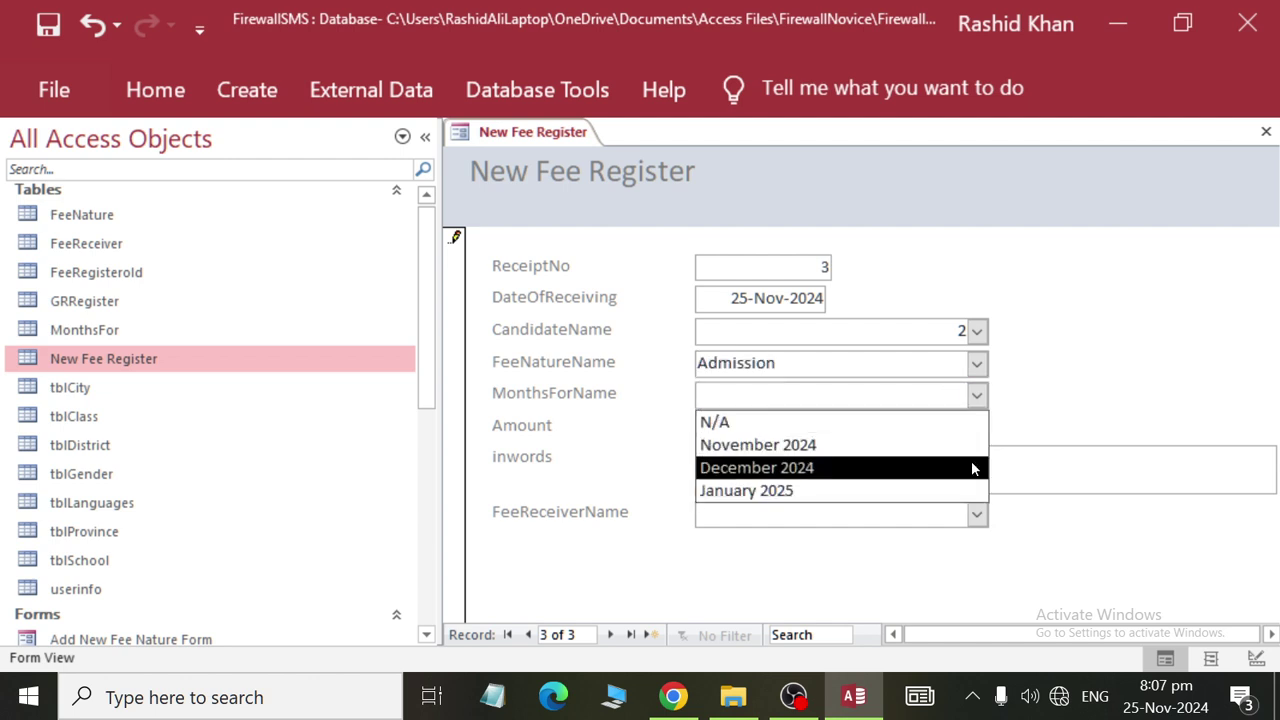
{"action": "left_click", "coordinate": [914, 422]}
Set the Amount to 3500 and enter "Three Thousand and FiveHundred Only" as the inwords text.
{"action": "left_click", "coordinate": [911, 426]}
{"action": "left_click_drag", "start_coordinate": [911, 424], "coordinate": [1104, 451]}
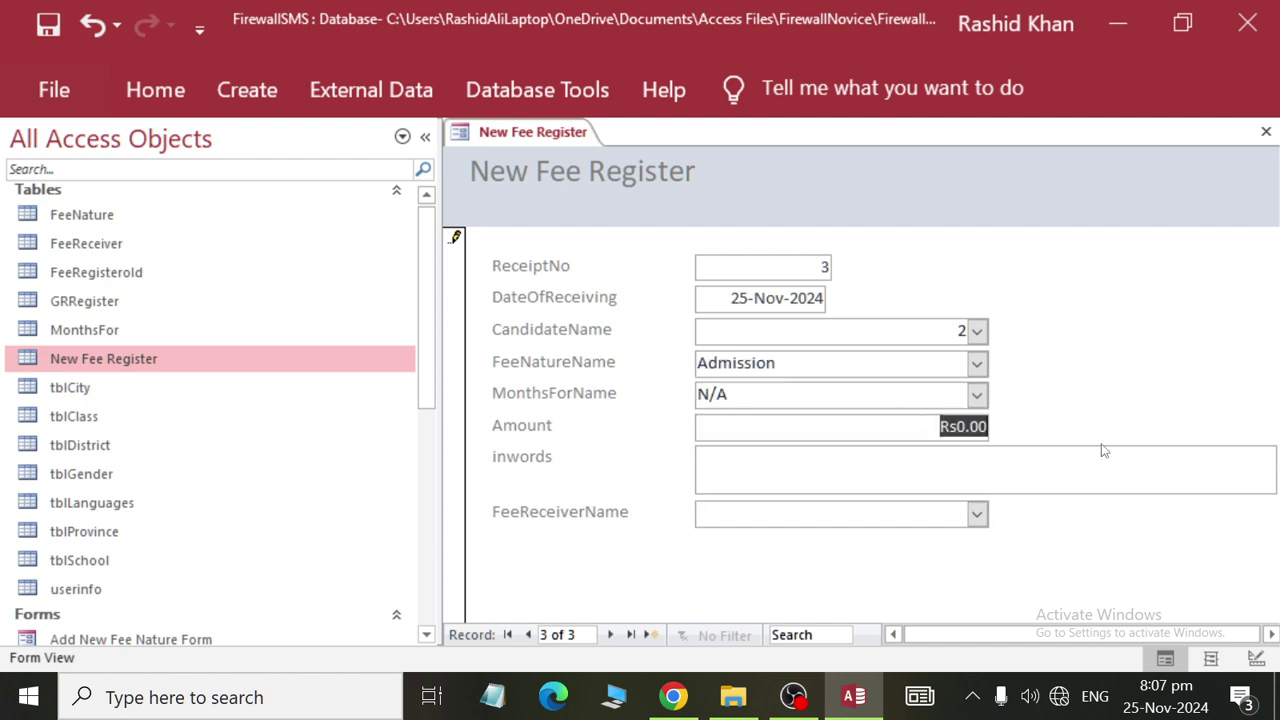
{"action": "type", "text": "3500"}
{"action": "key", "text": "Tab"}
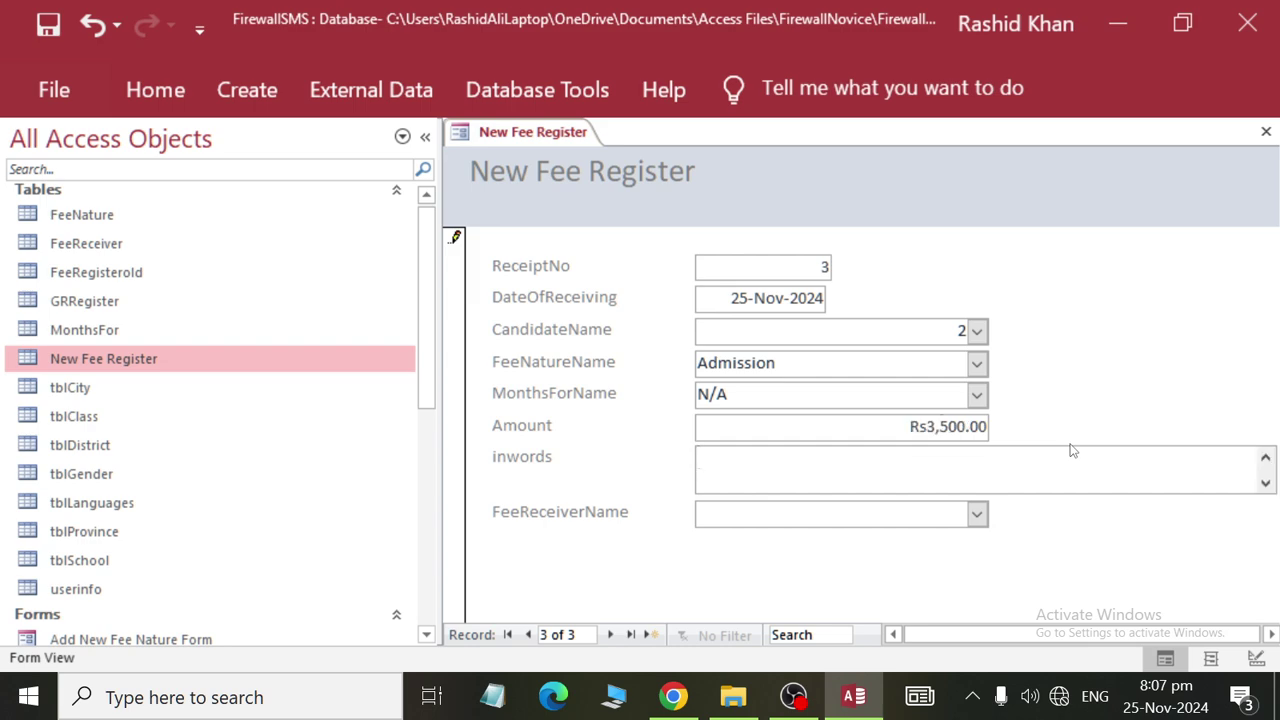
{"action": "type", "text": "Three Thousand"}
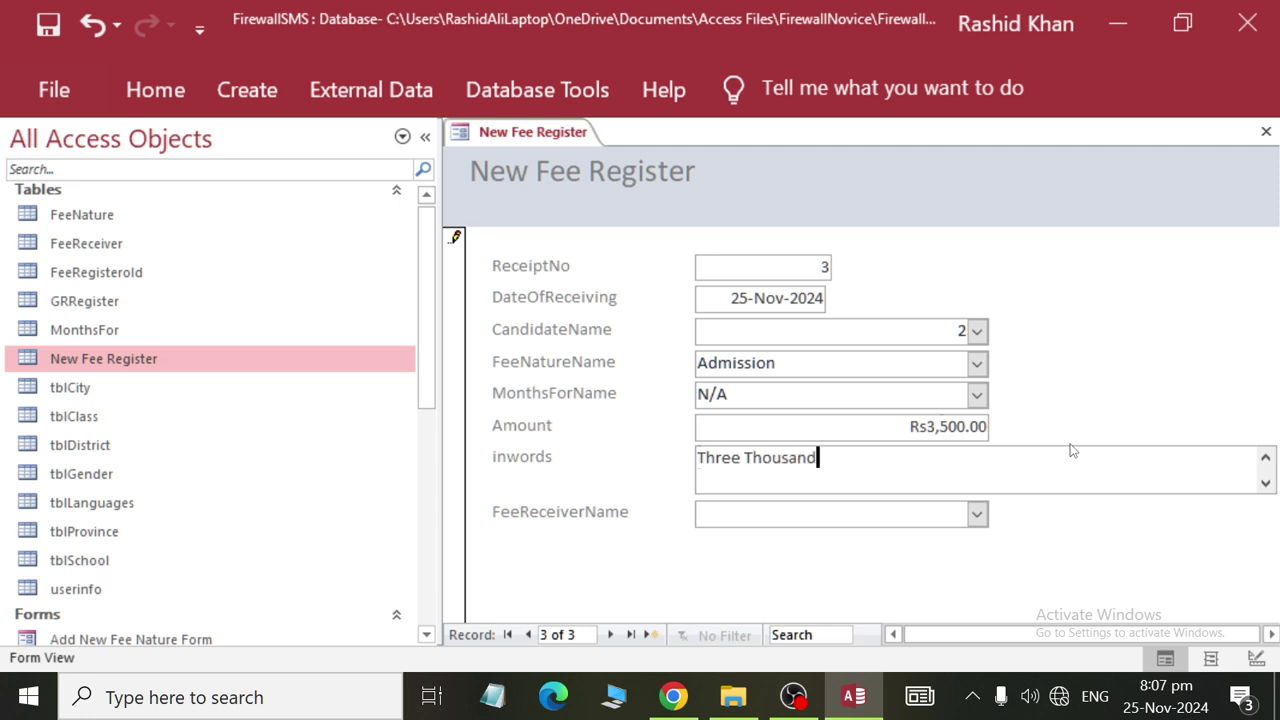
{"action": "type", "text": " and FiveHundred Only"}
{"action": "key", "text": "Tab"}
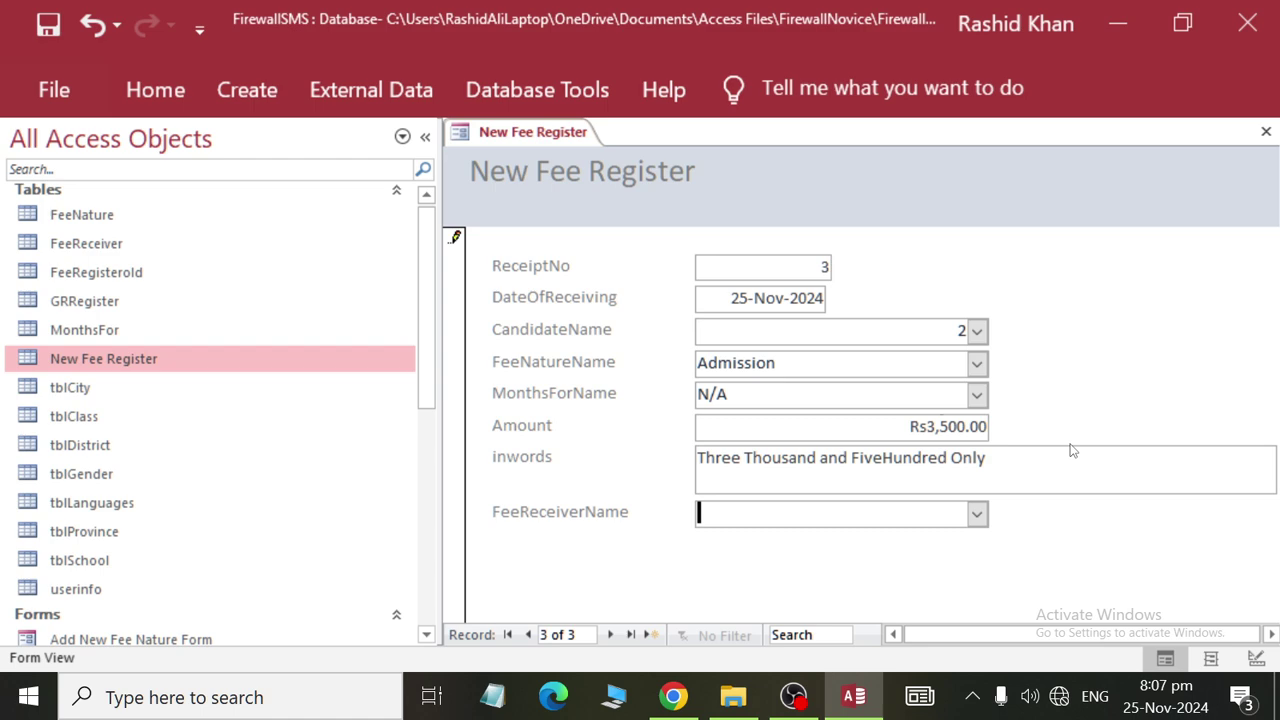
Choose the second listed receiver as FeeReceiverName, and save and close the New Fee Register form.
{"action": "left_click", "coordinate": [976, 513]}
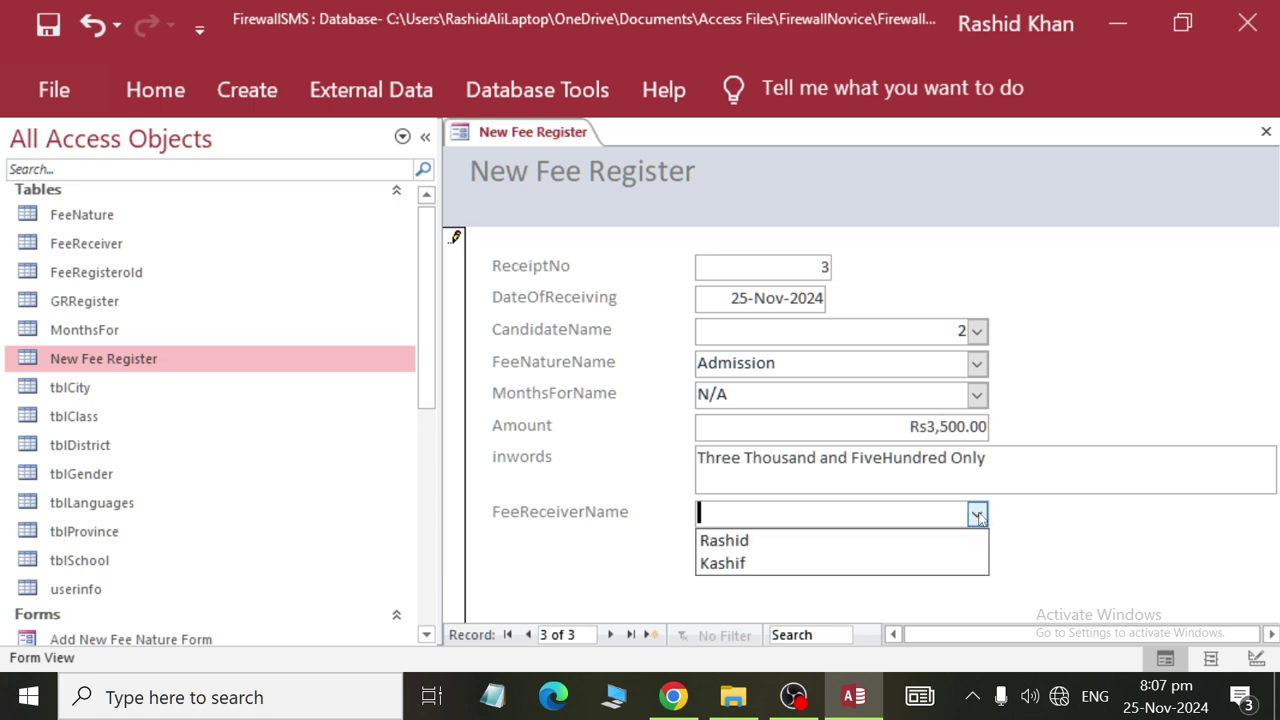
{"action": "left_click", "coordinate": [923, 563]}
{"action": "left_click", "coordinate": [48, 26]}
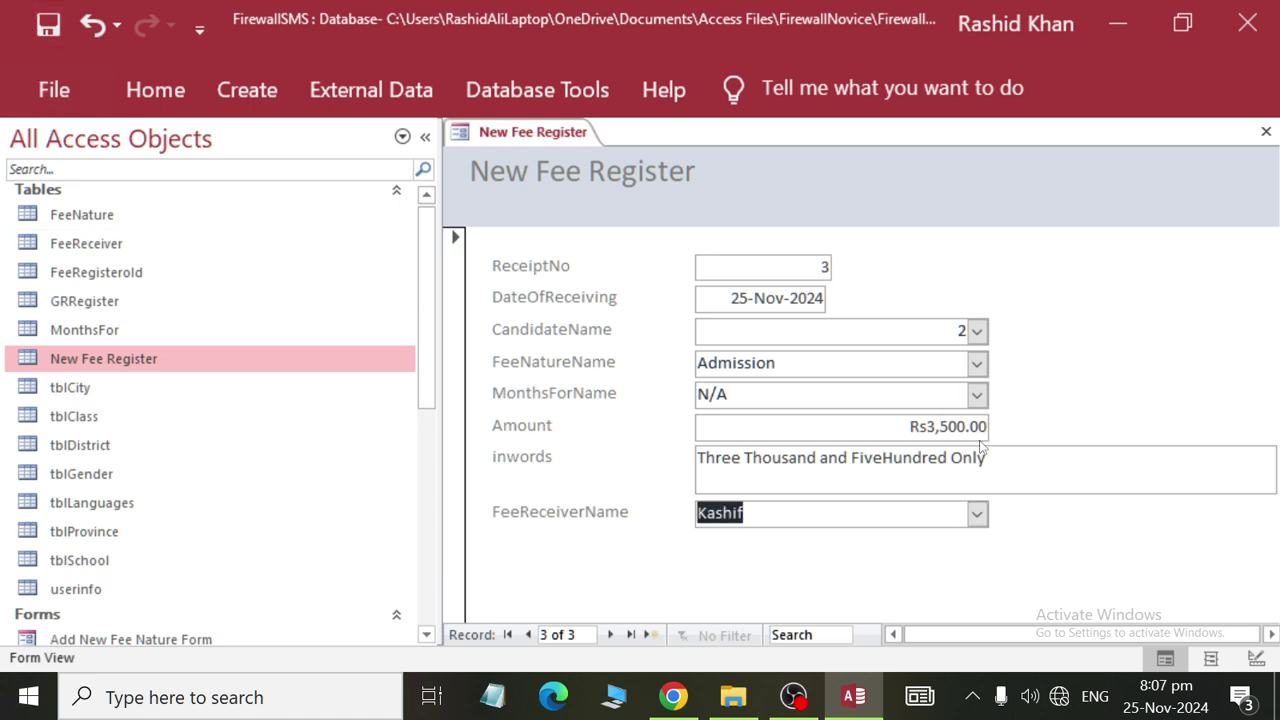
{"action": "right_click", "coordinate": [495, 135]}
{"action": "left_click", "coordinate": [510, 171]}
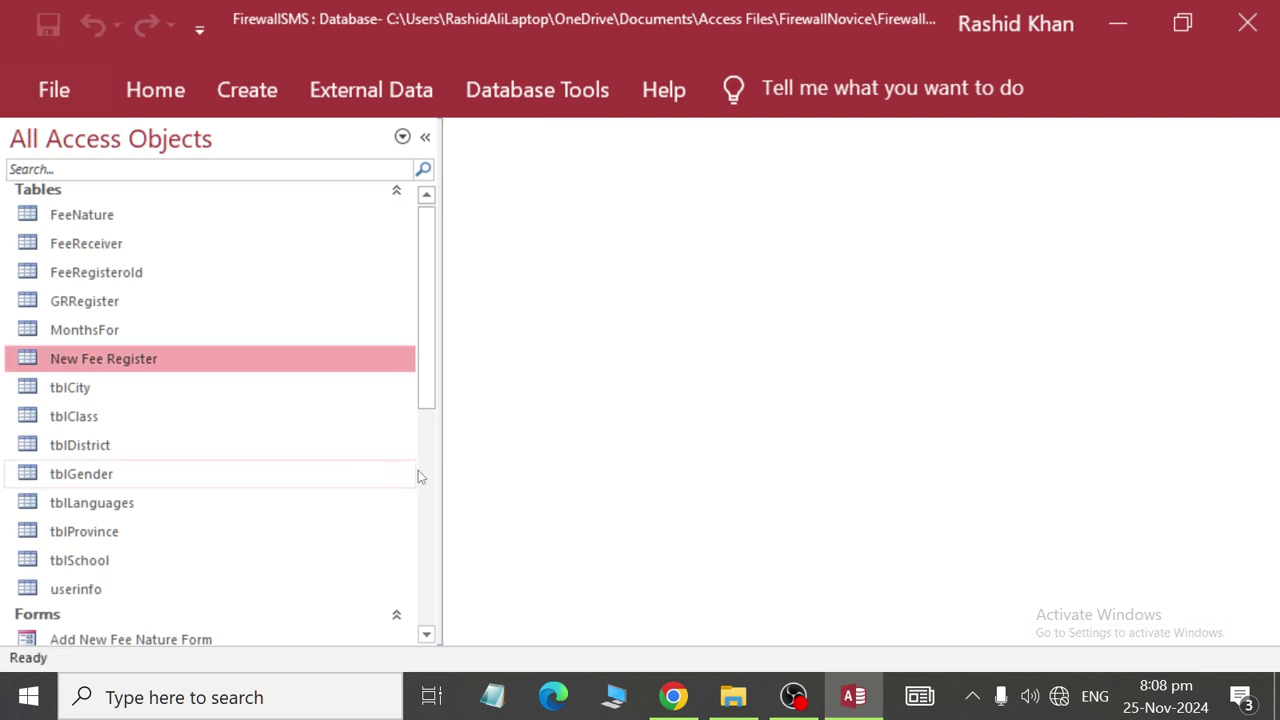
Start a Simple Query Wizard query on the New Fee Register table and include all of its fields.
{"action": "left_click_drag", "start_coordinate": [430, 326], "coordinate": [428, 241]}
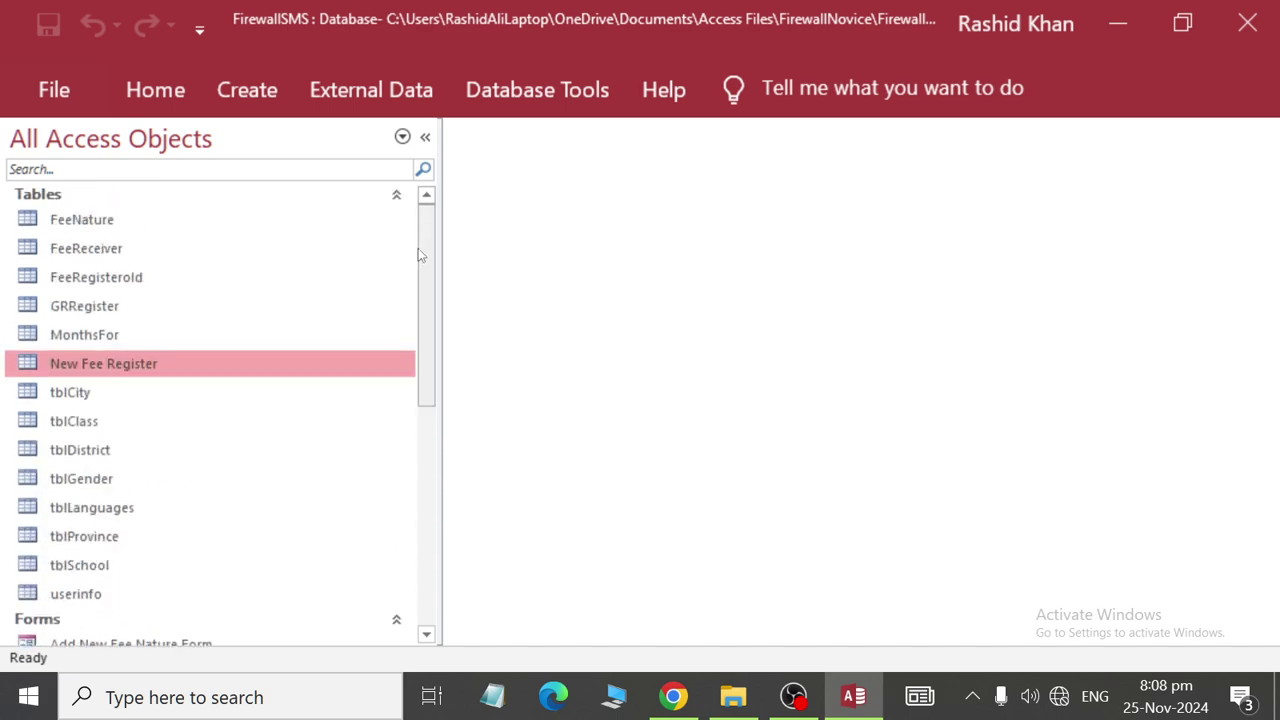
{"action": "scroll", "coordinate": [37, 320], "scroll_direction": "down", "scroll_amount": 3}
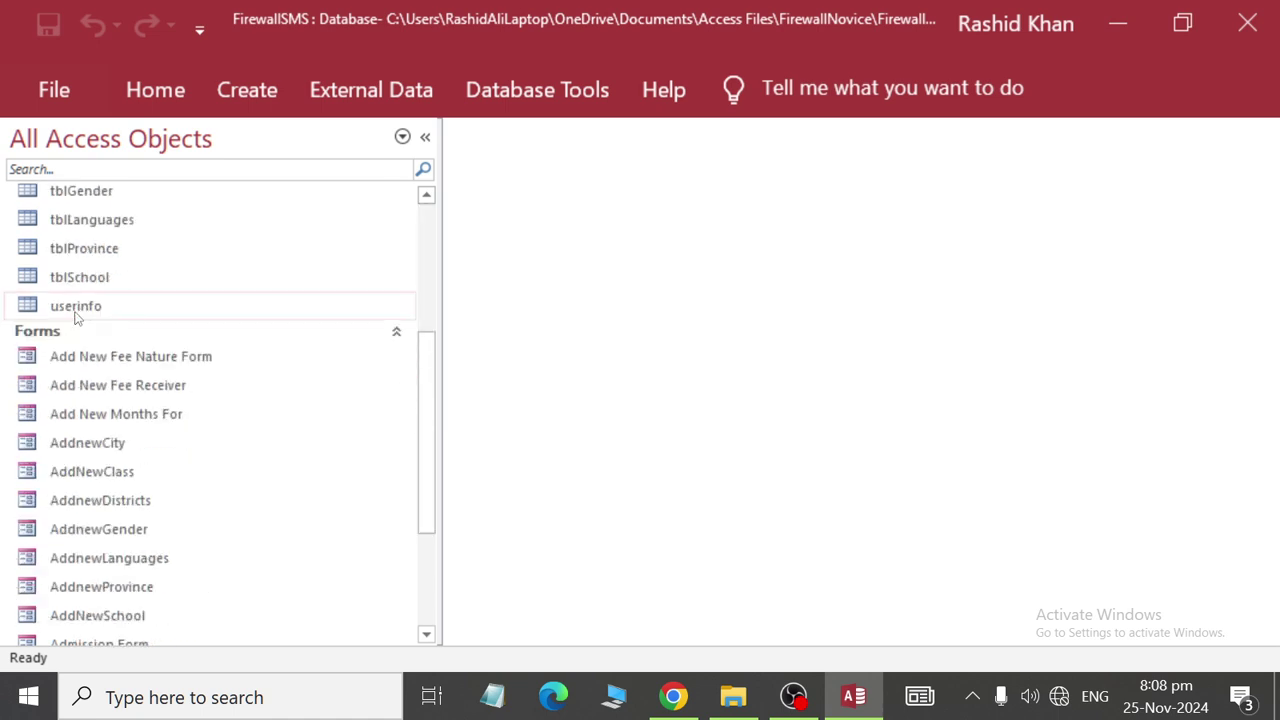
{"action": "scroll", "coordinate": [93, 325], "scroll_direction": "up", "scroll_amount": 3}
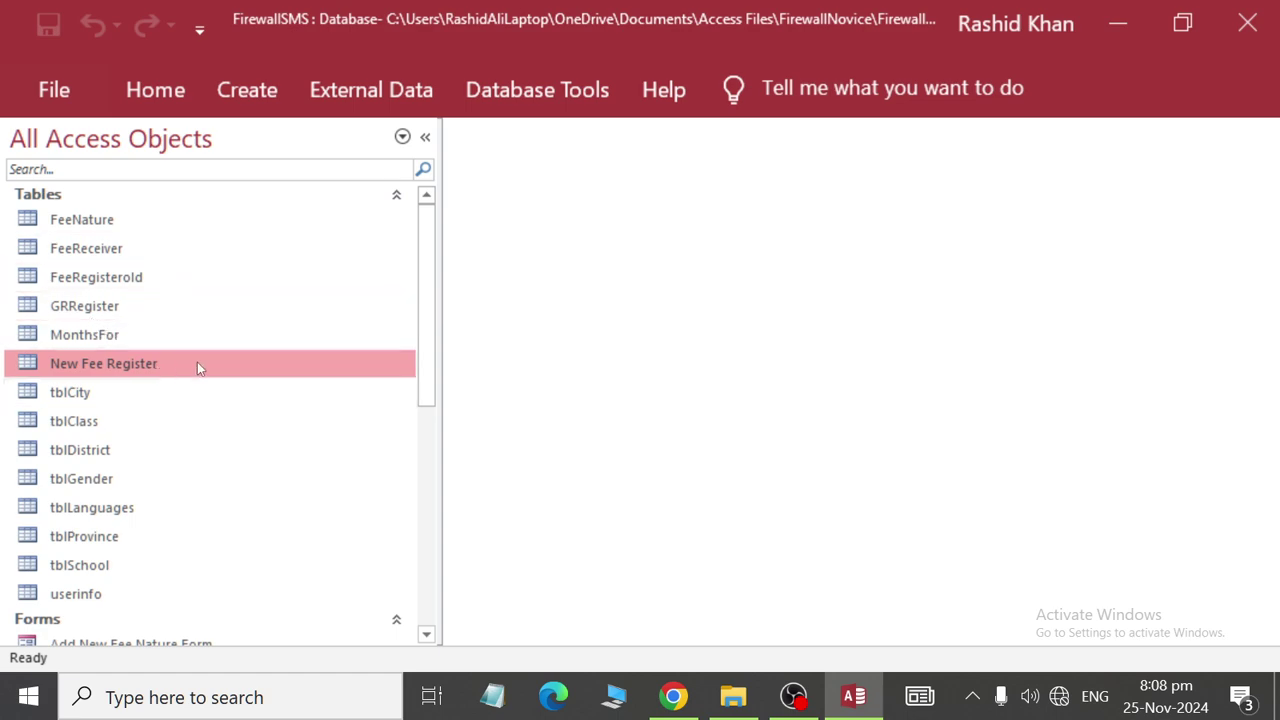
{"action": "left_click", "coordinate": [230, 88]}
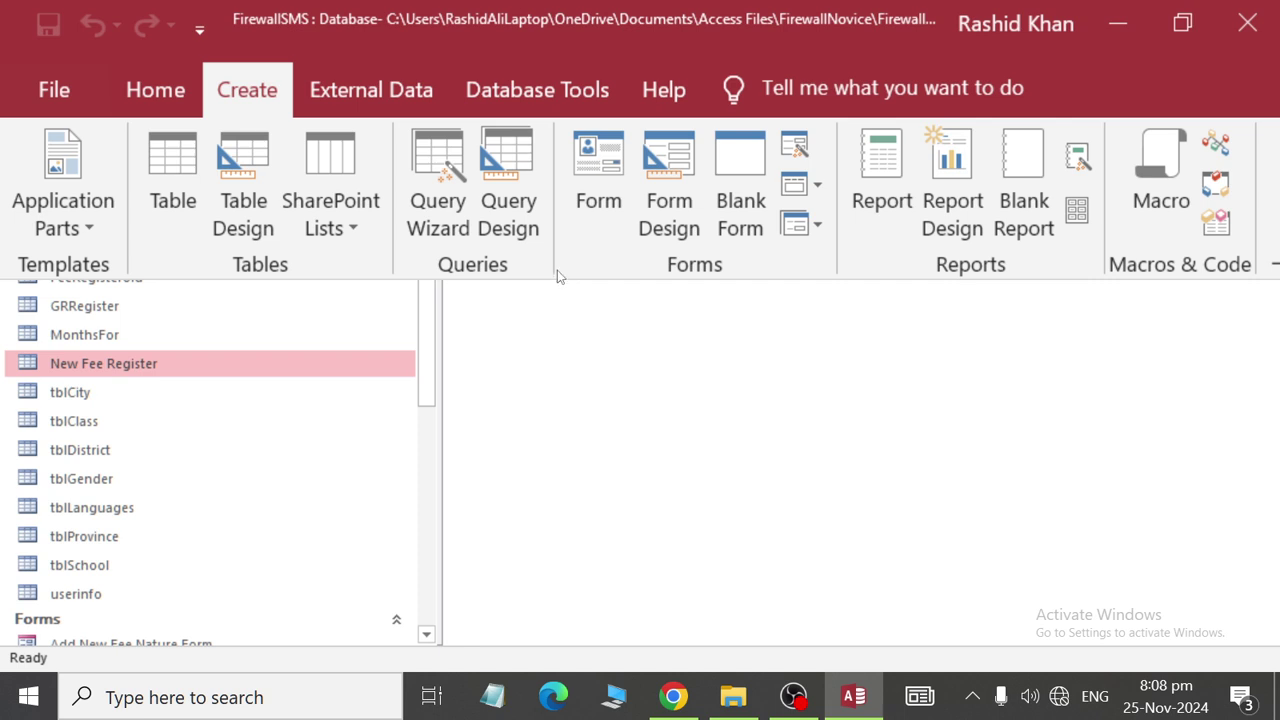
{"action": "left_click", "coordinate": [440, 195]}
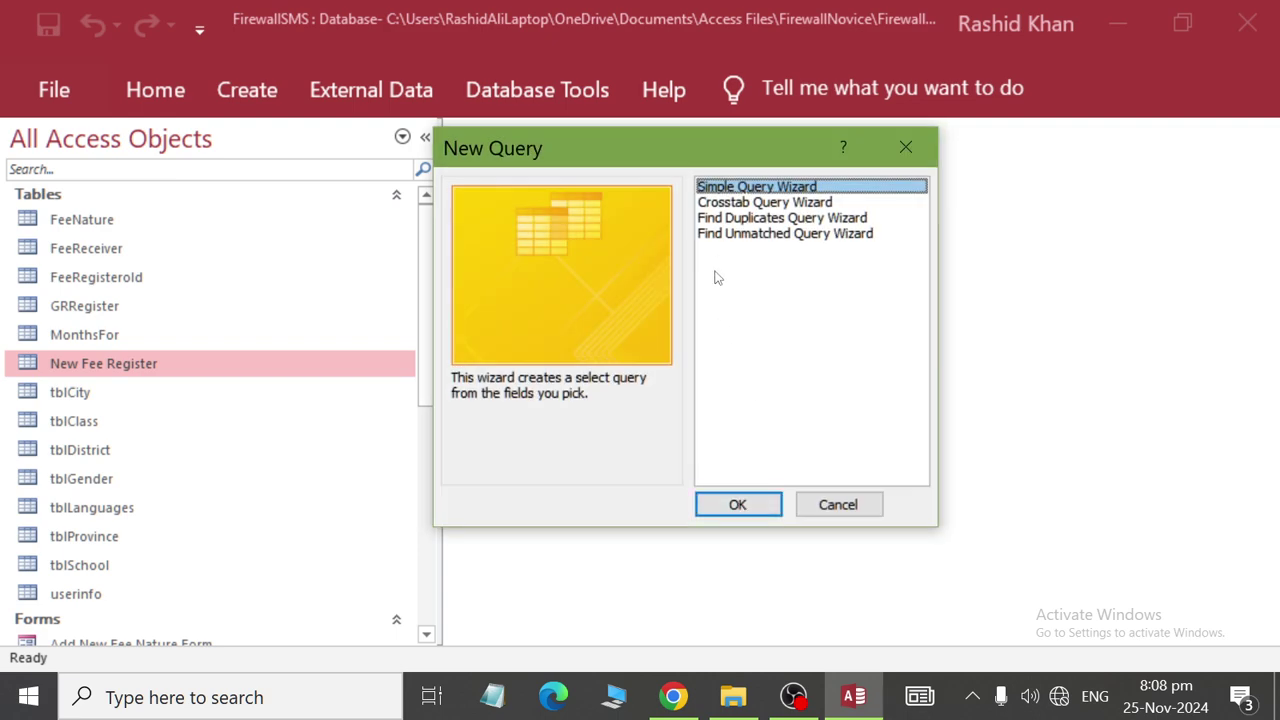
{"action": "left_click", "coordinate": [735, 504]}
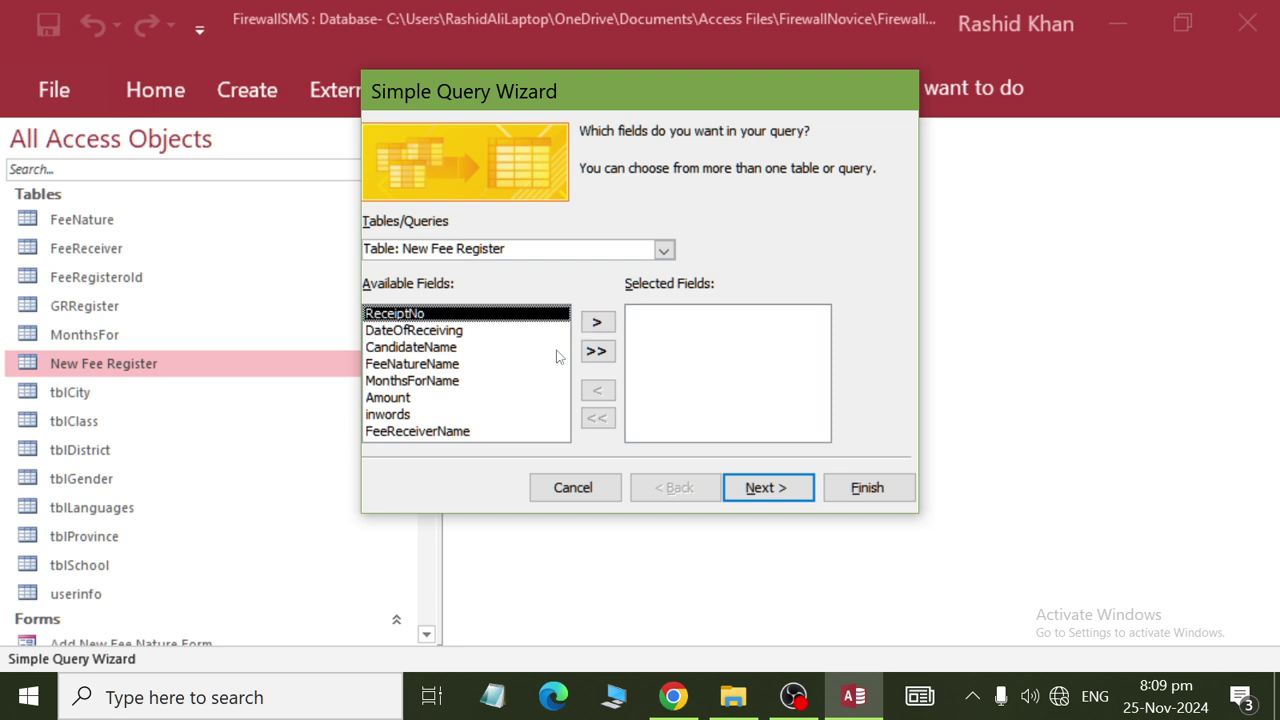
{"action": "left_click", "coordinate": [596, 350]}
{"action": "left_click", "coordinate": [790, 488]}
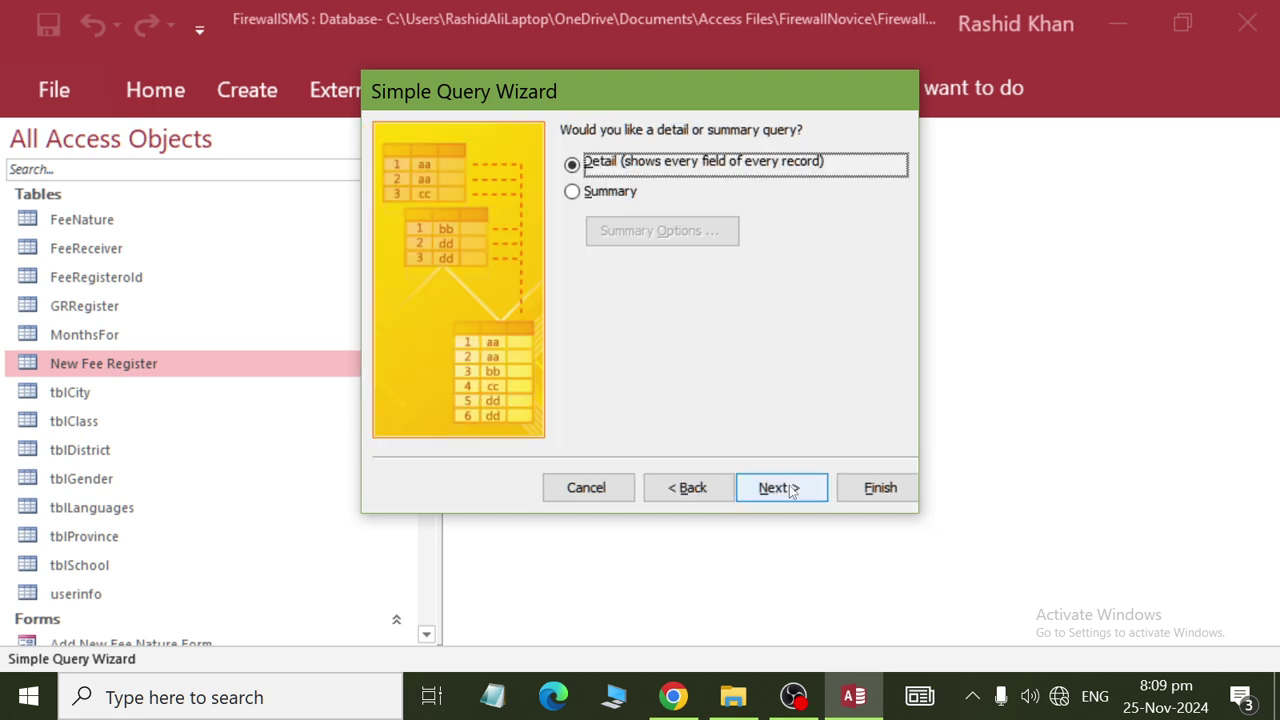
Keep the query as a detail query, title it "Fee query", and finish the wizard so the query opens.
{"action": "left_click", "coordinate": [785, 487]}
{"action": "left_click", "coordinate": [690, 487]}
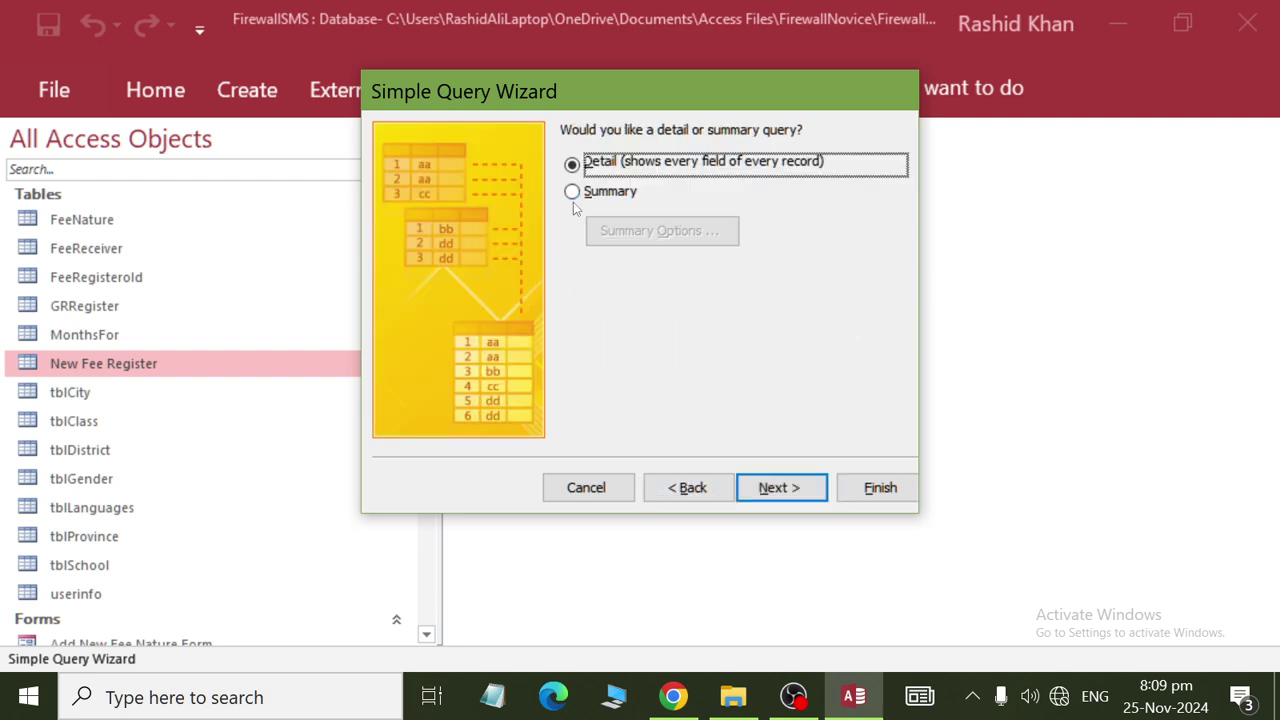
{"action": "left_click", "coordinate": [780, 487]}
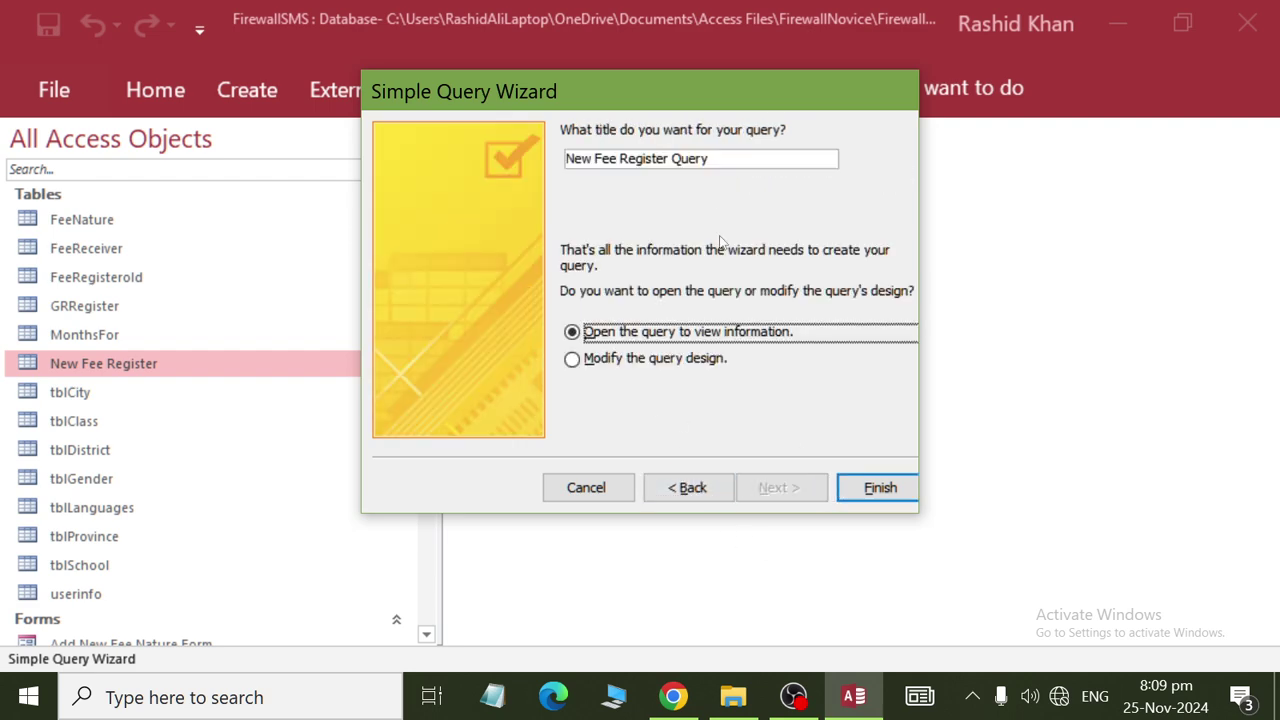
{"action": "left_click_drag", "start_coordinate": [737, 158], "coordinate": [562, 158]}
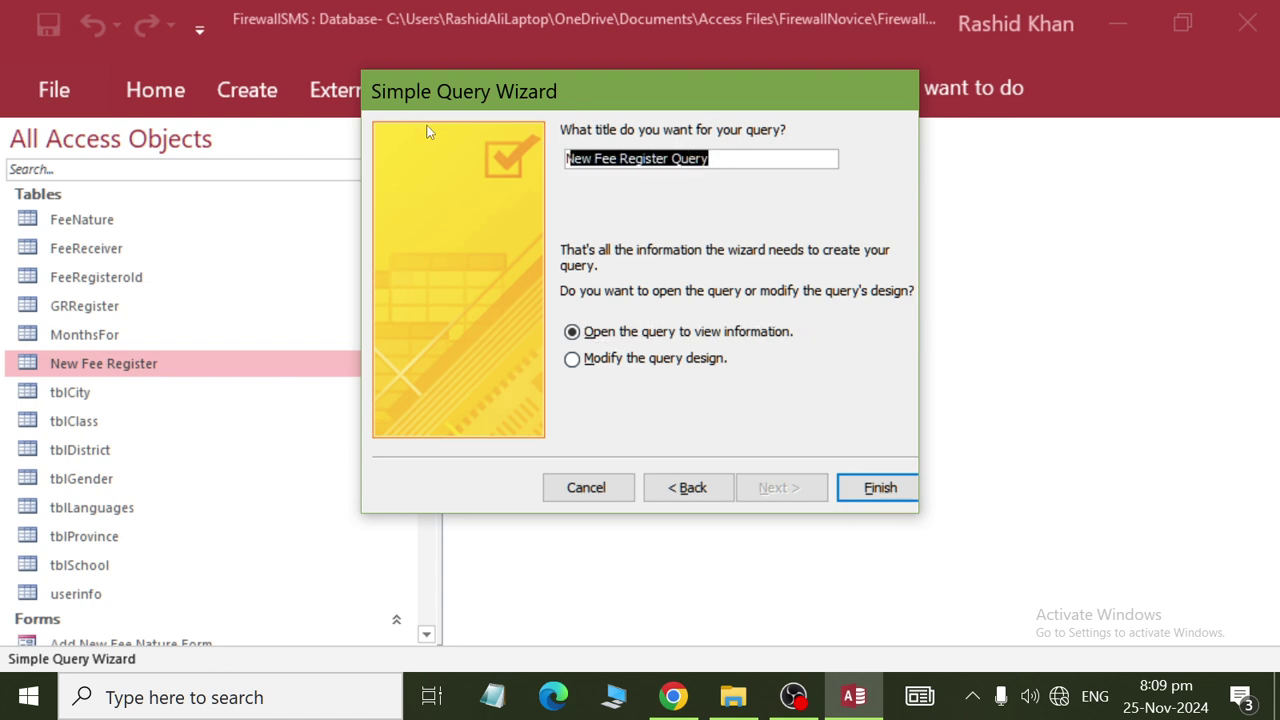
{"action": "type", "text": "Fee Q"}
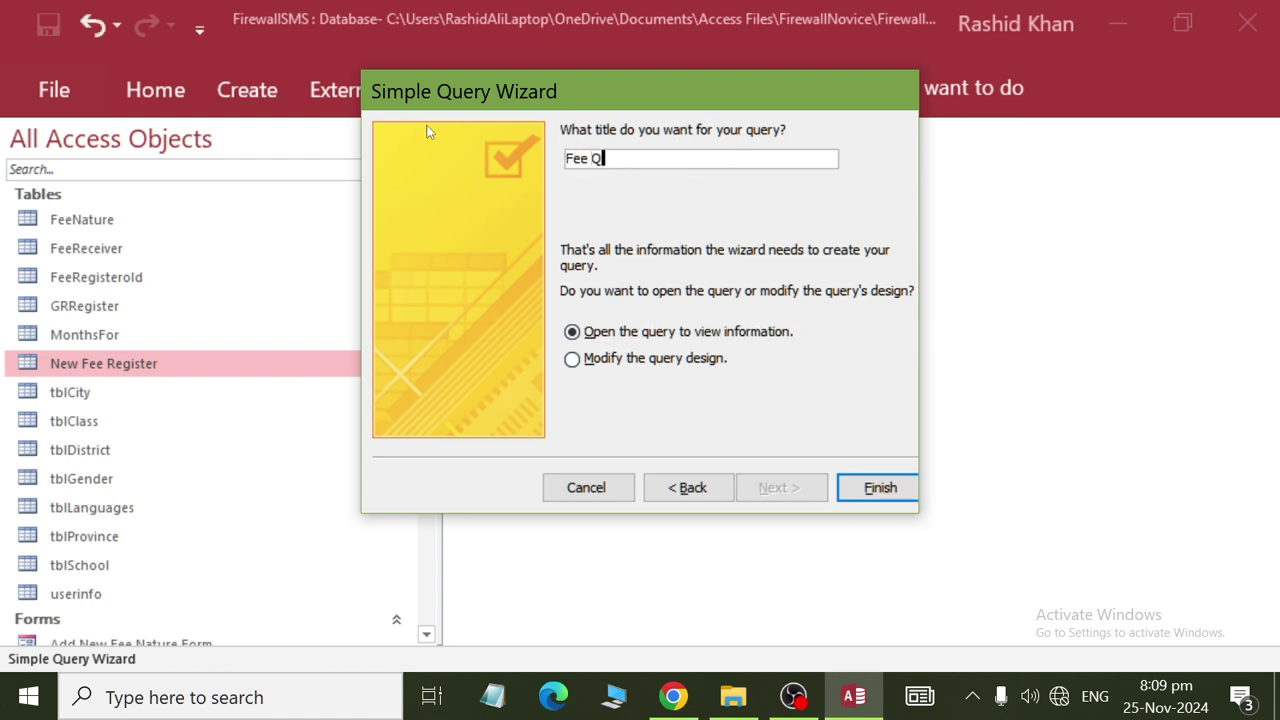
{"action": "type", "text": "u"}
{"action": "key", "text": "BackSpace"}
{"action": "key", "text": "BackSpace"}
{"action": "type", "text": "quer"}
{"action": "key", "text": "Return"}
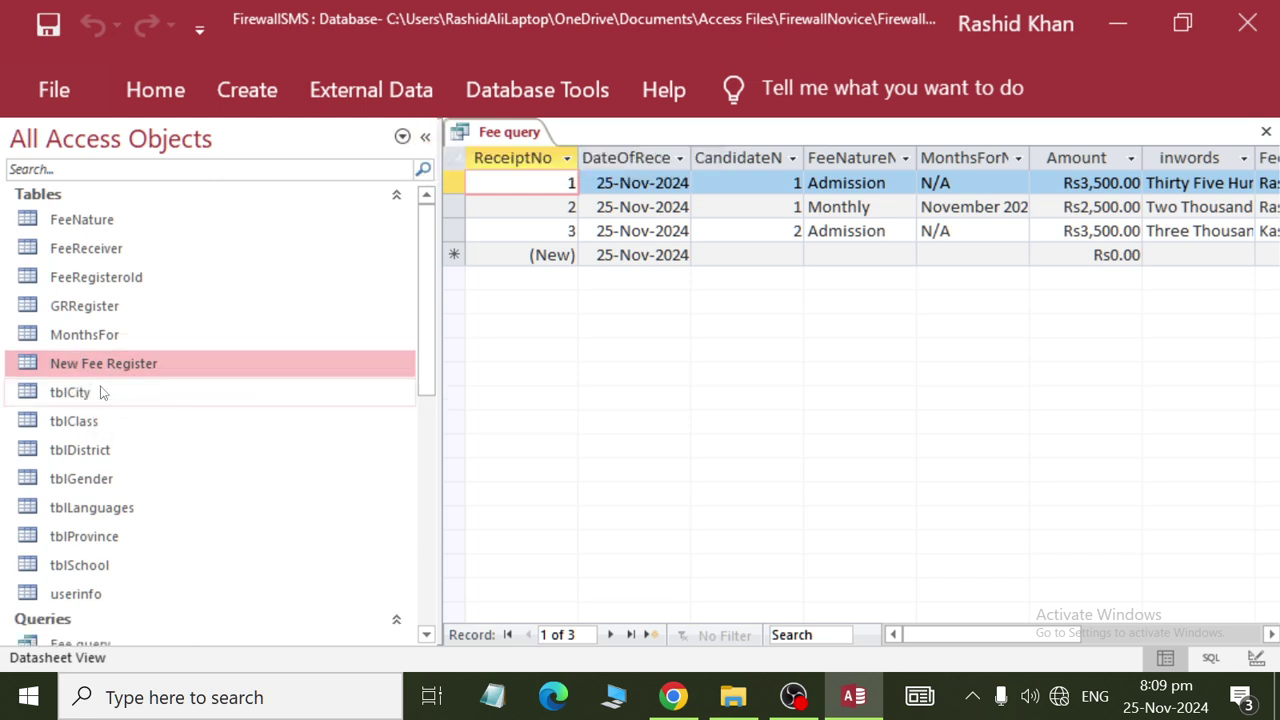
Examine the Fee query records in Datasheet View, closing and reopening the query, and close it again.
{"action": "left_click_drag", "start_coordinate": [428, 370], "coordinate": [422, 472]}
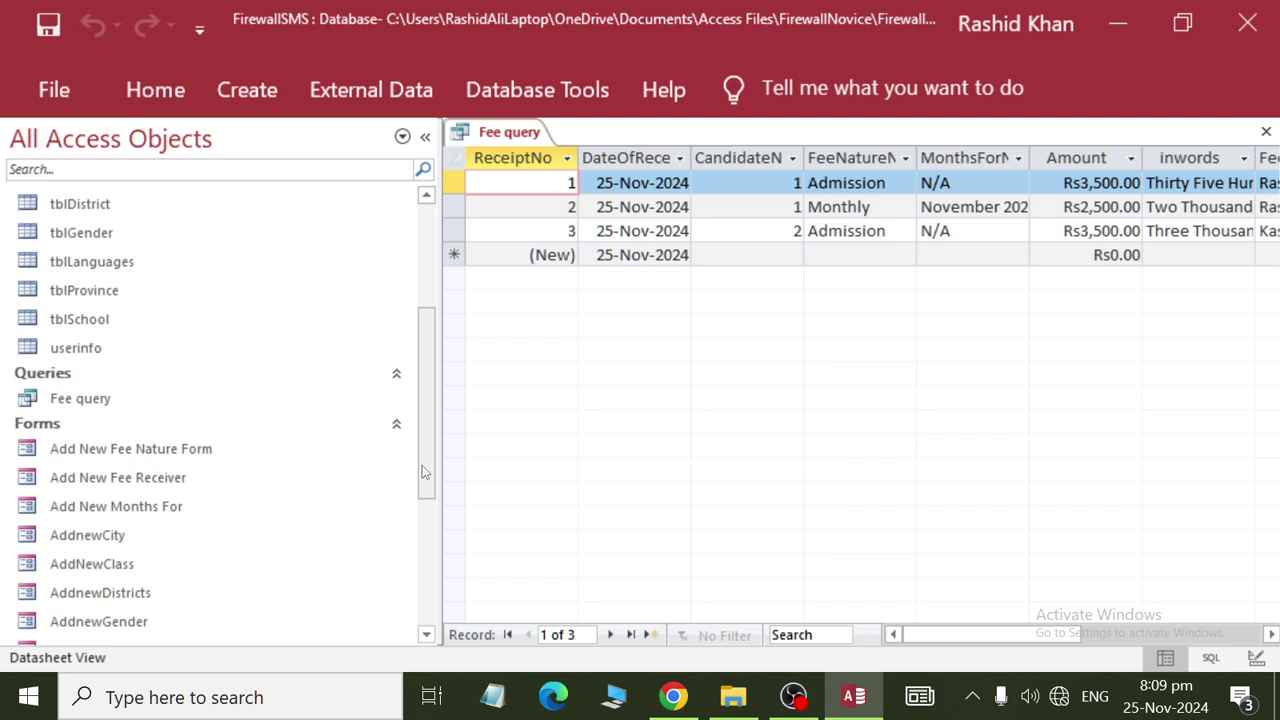
{"action": "left_click", "coordinate": [80, 398]}
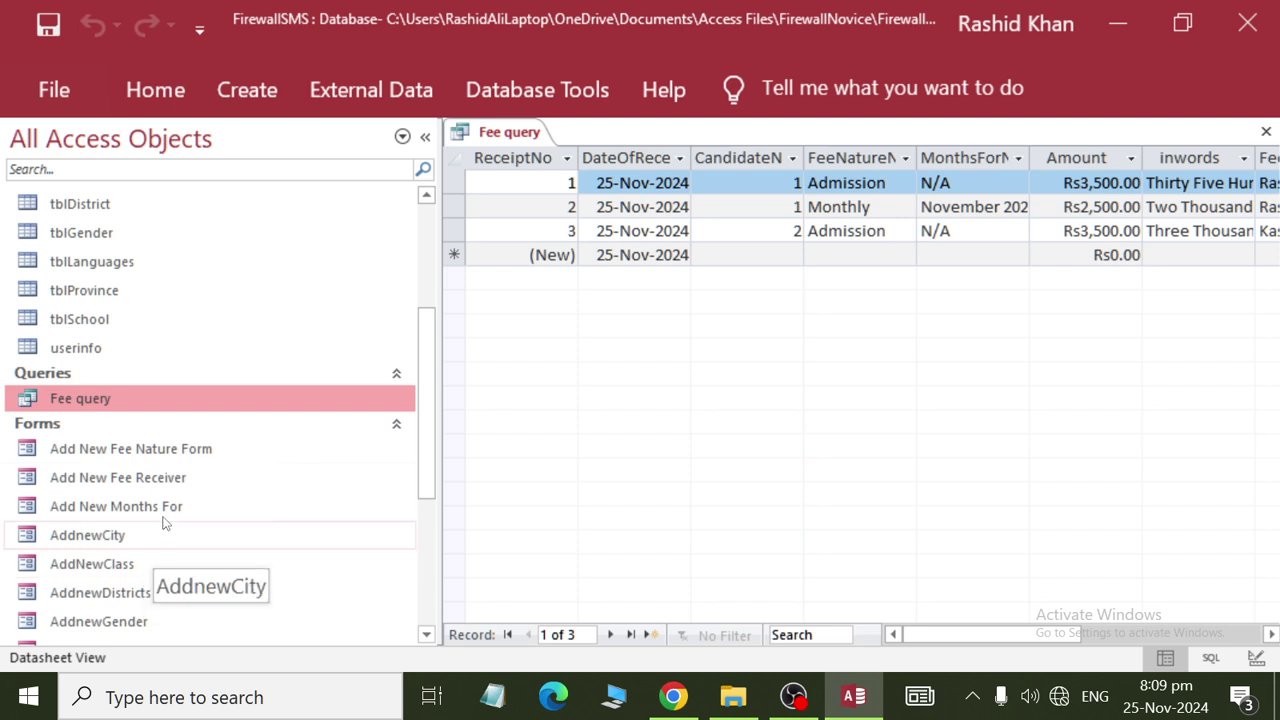
{"action": "right_click", "coordinate": [153, 408]}
{"action": "left_click", "coordinate": [254, 115]}
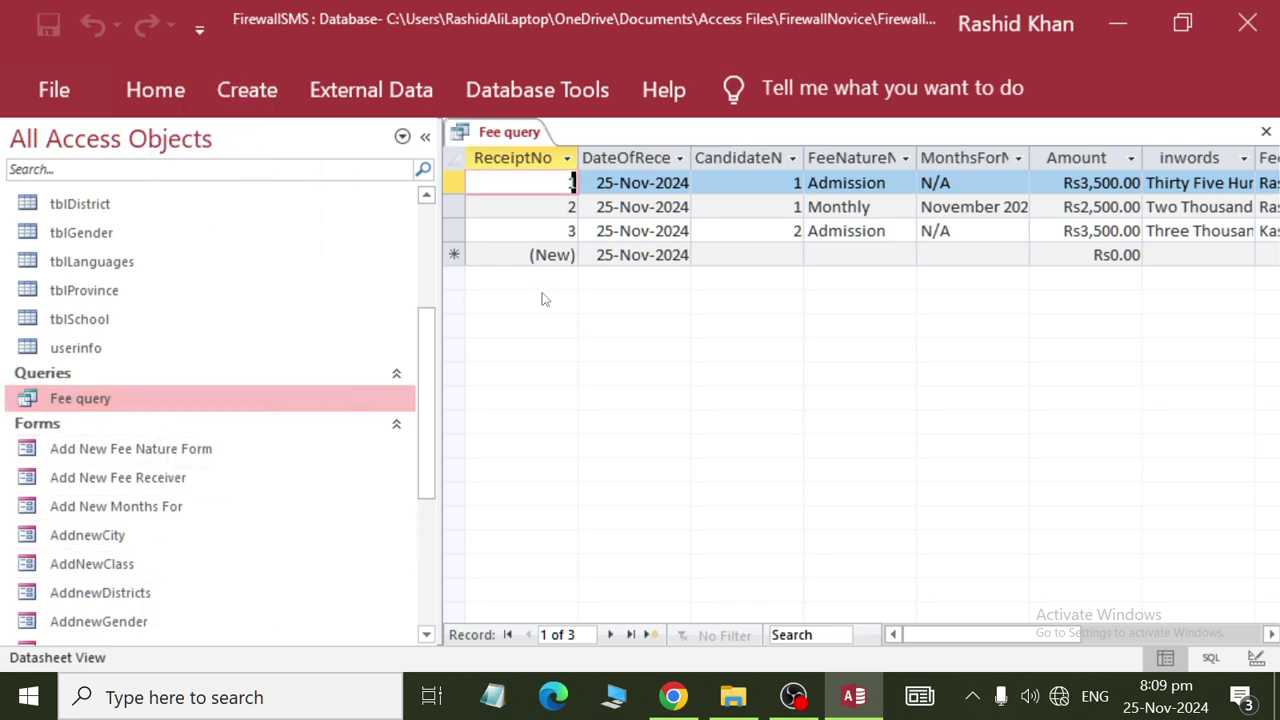
{"action": "right_click", "coordinate": [500, 133]}
{"action": "left_click", "coordinate": [535, 179]}
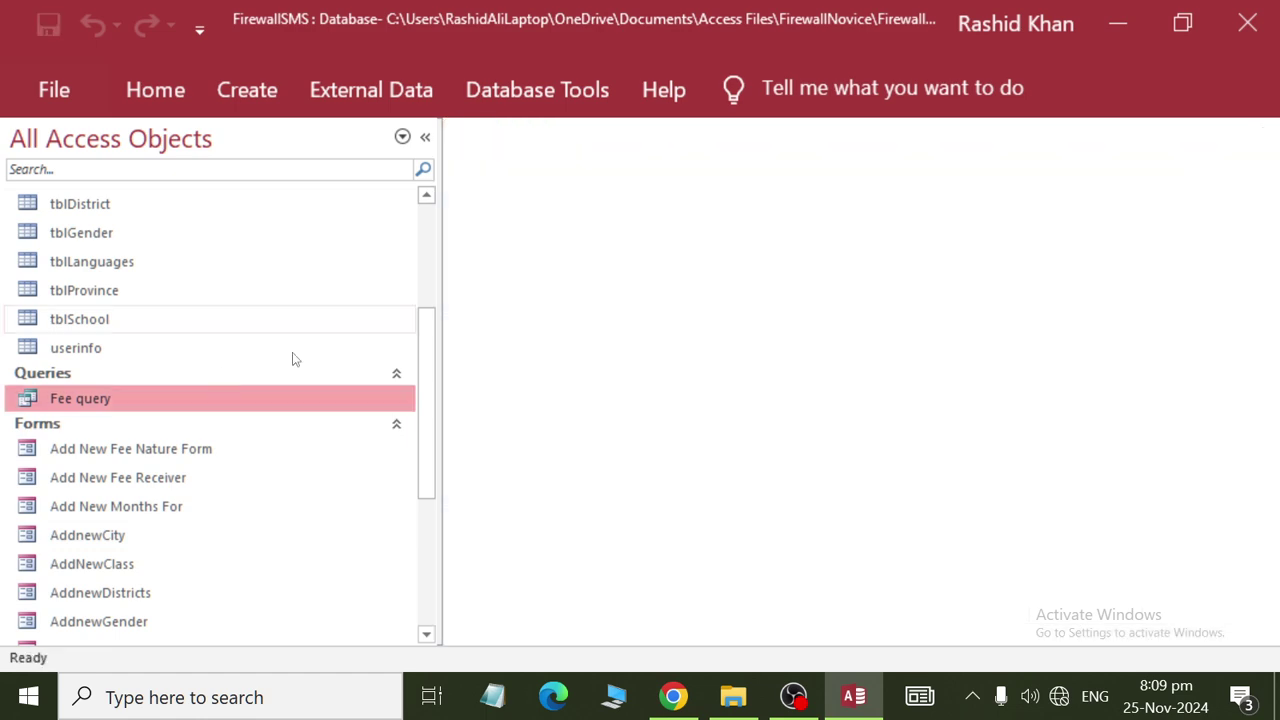
{"action": "double_click", "coordinate": [134, 396]}
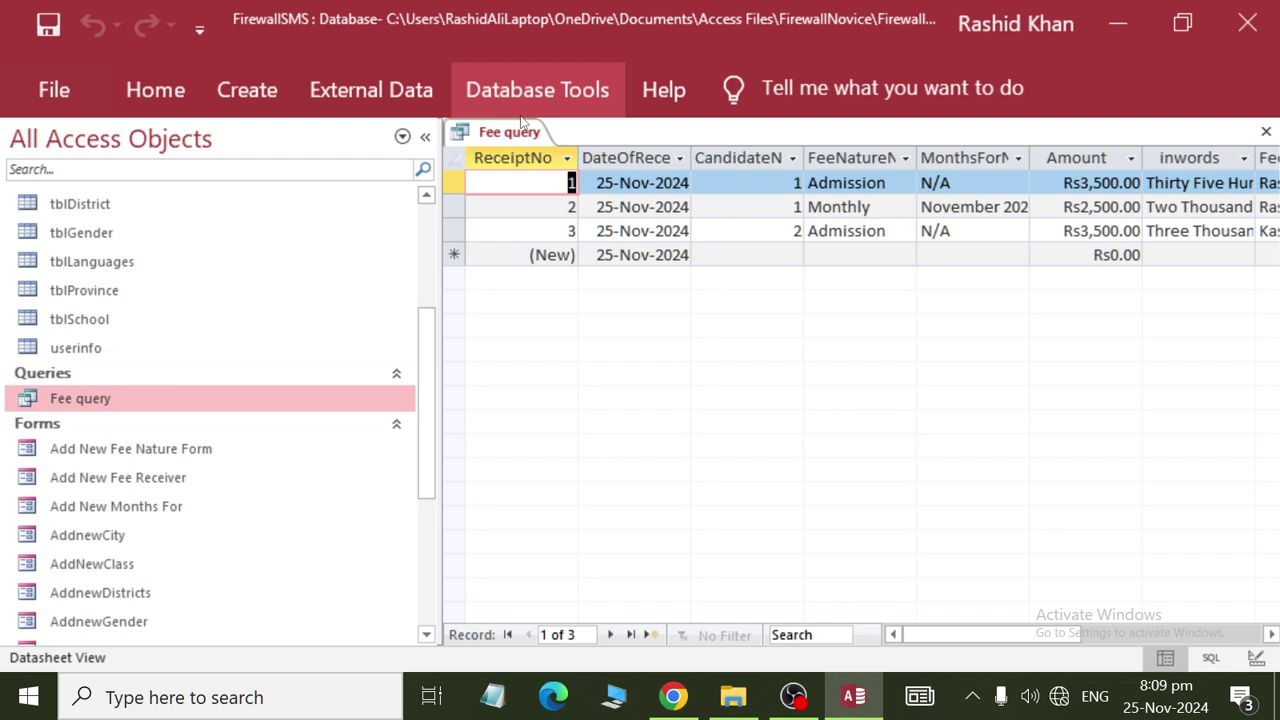
{"action": "right_click", "coordinate": [510, 132]}
{"action": "left_click", "coordinate": [540, 176]}
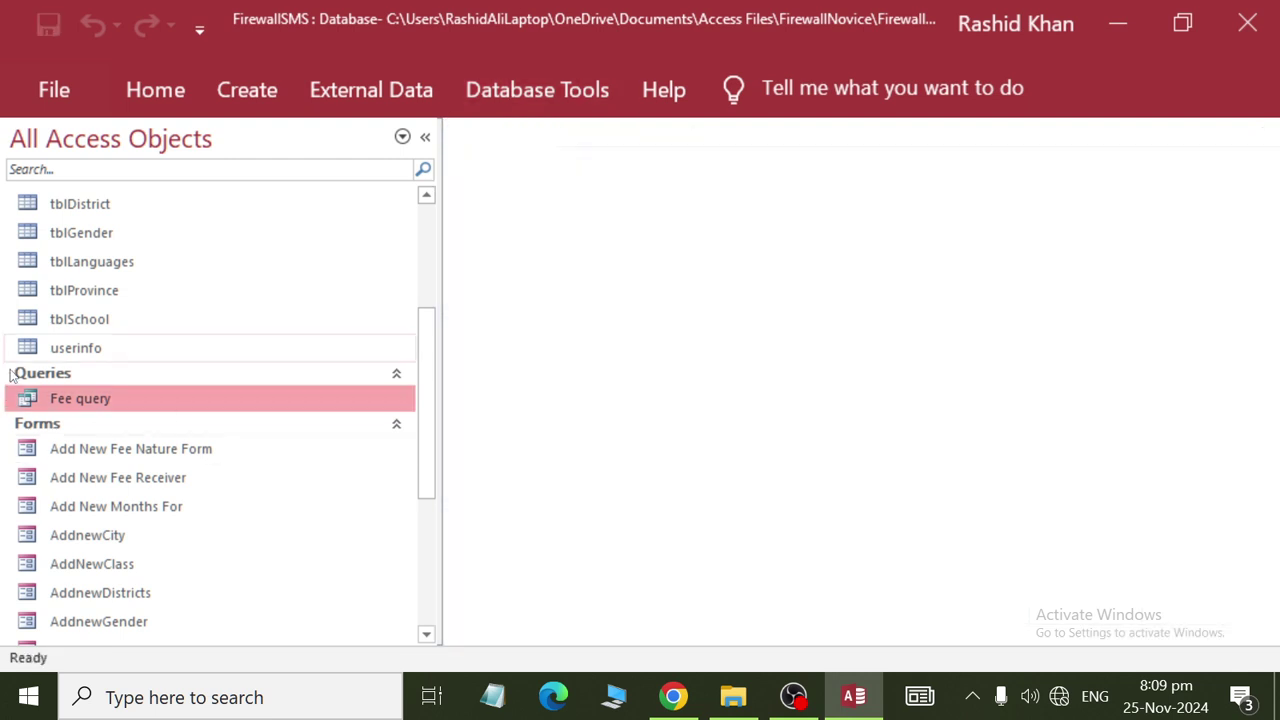
Open Fee query in Design View, hide its Property Sheet, and close the query.
{"action": "scroll", "coordinate": [57, 400], "scroll_direction": "up", "scroll_amount": 1}
{"action": "scroll", "coordinate": [70, 440], "scroll_direction": "down", "scroll_amount": 1}
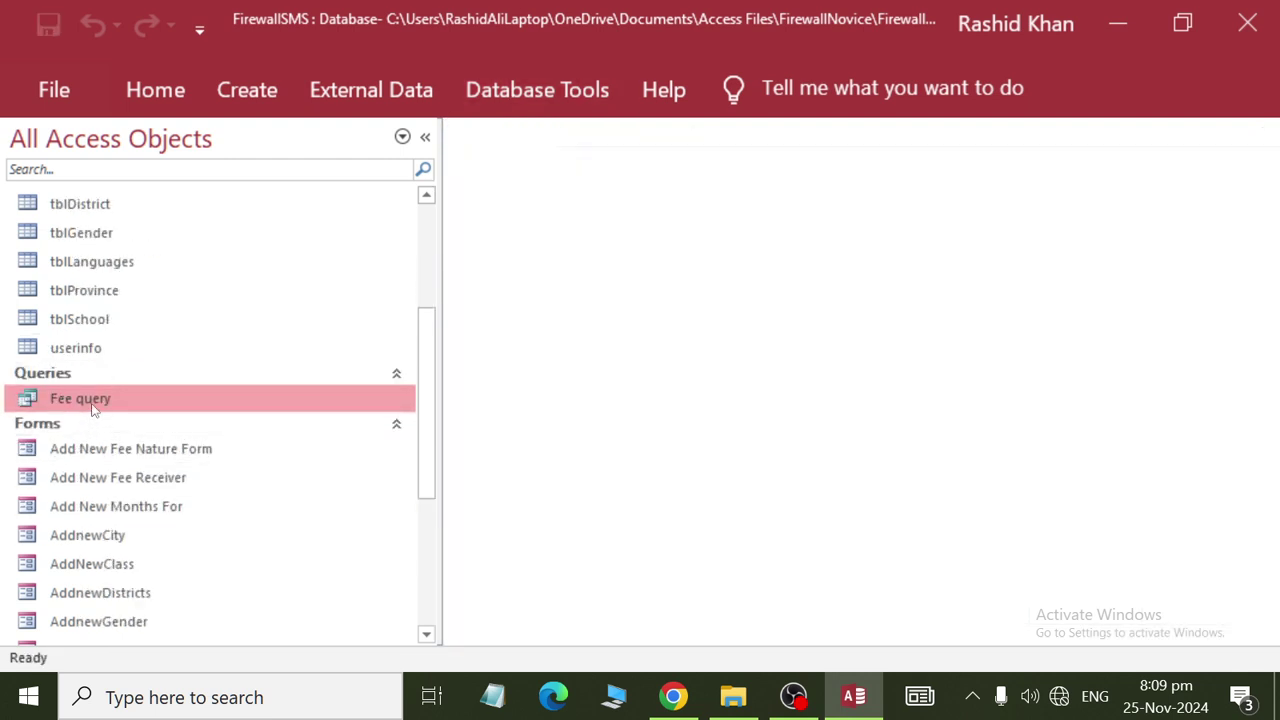
{"action": "right_click", "coordinate": [92, 406]}
{"action": "left_click", "coordinate": [175, 143]}
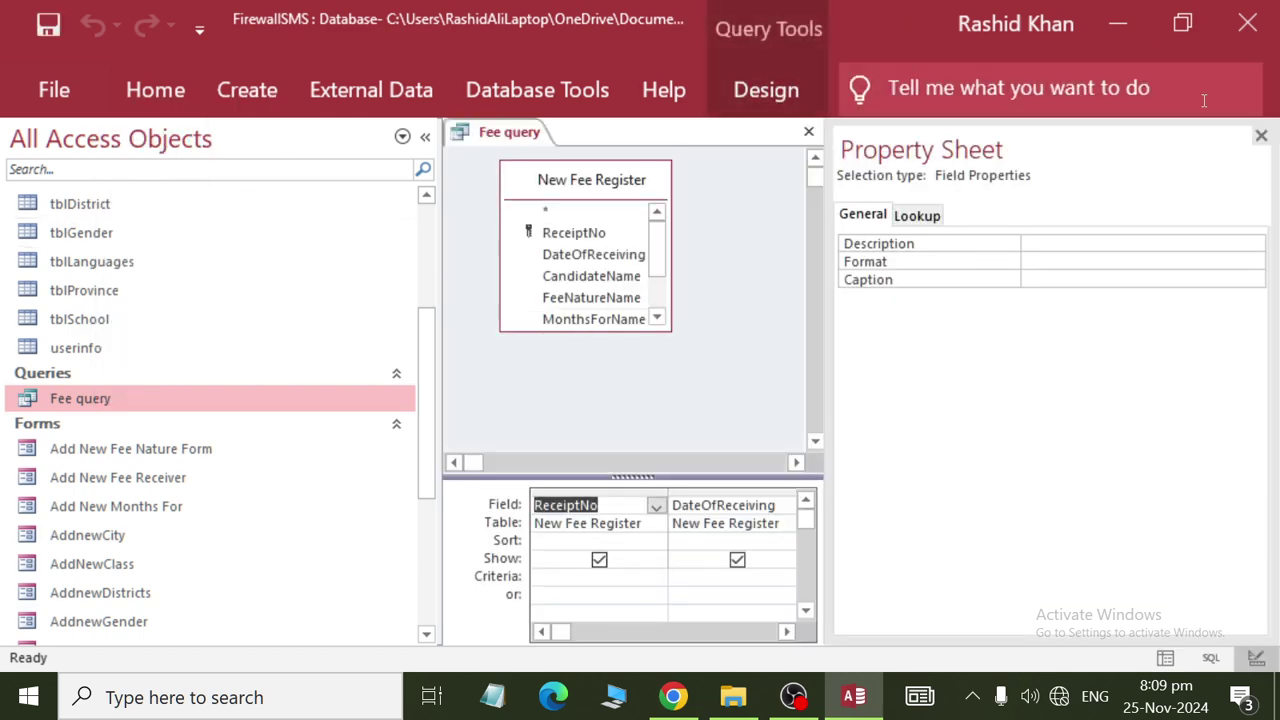
{"action": "left_click", "coordinate": [1261, 135]}
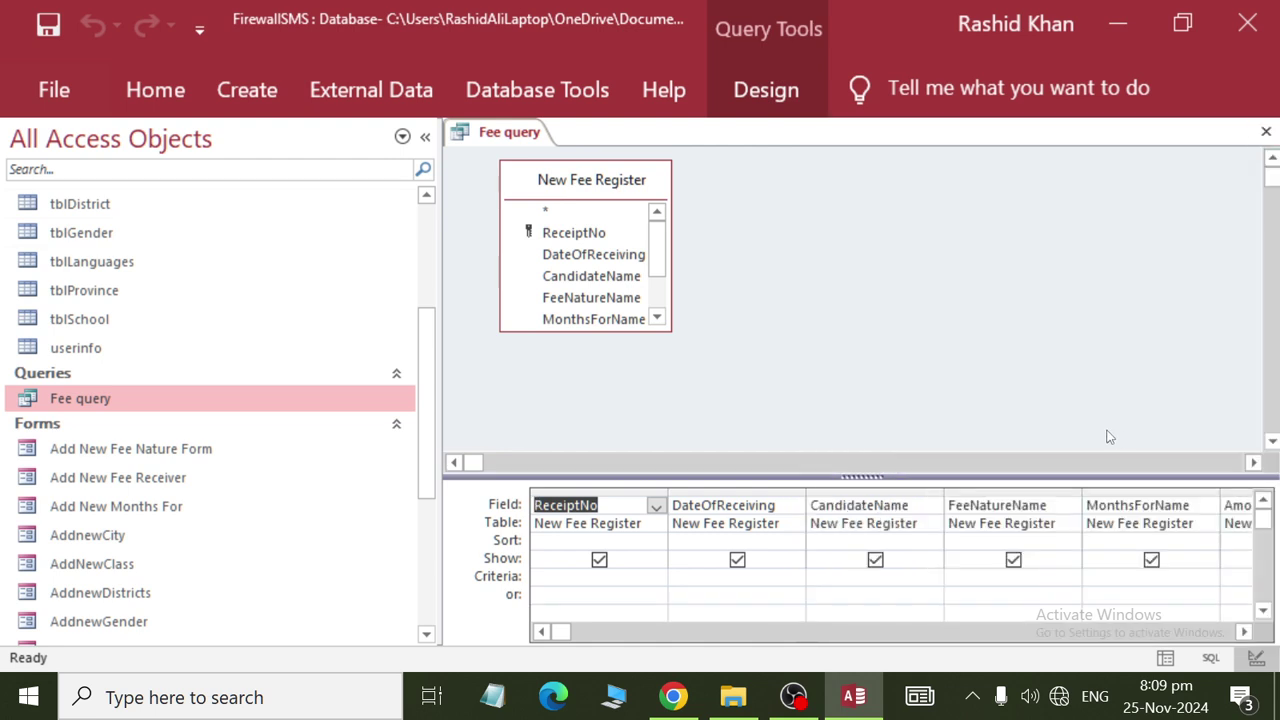
{"action": "right_click", "coordinate": [495, 133]}
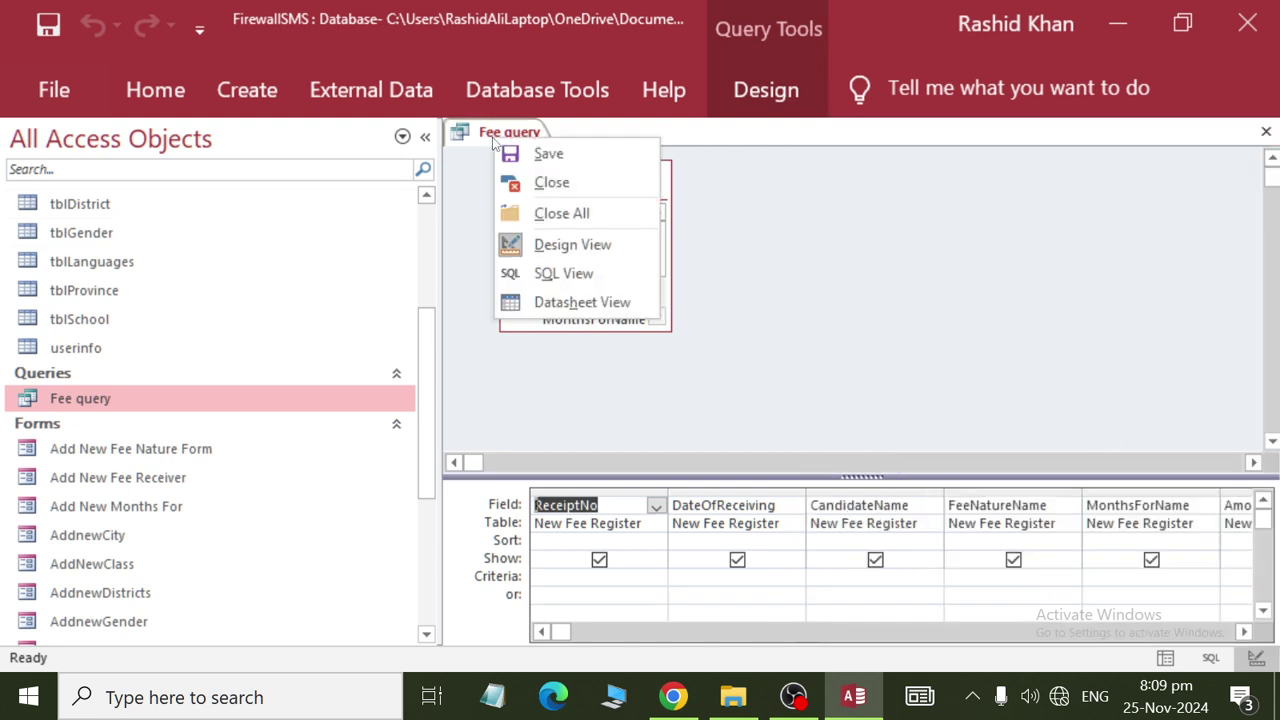
{"action": "left_click", "coordinate": [514, 184]}
Review the field names and data types of the New Fee Register table in Design View and close it.
{"action": "scroll", "coordinate": [161, 379], "scroll_direction": "up", "scroll_amount": 2}
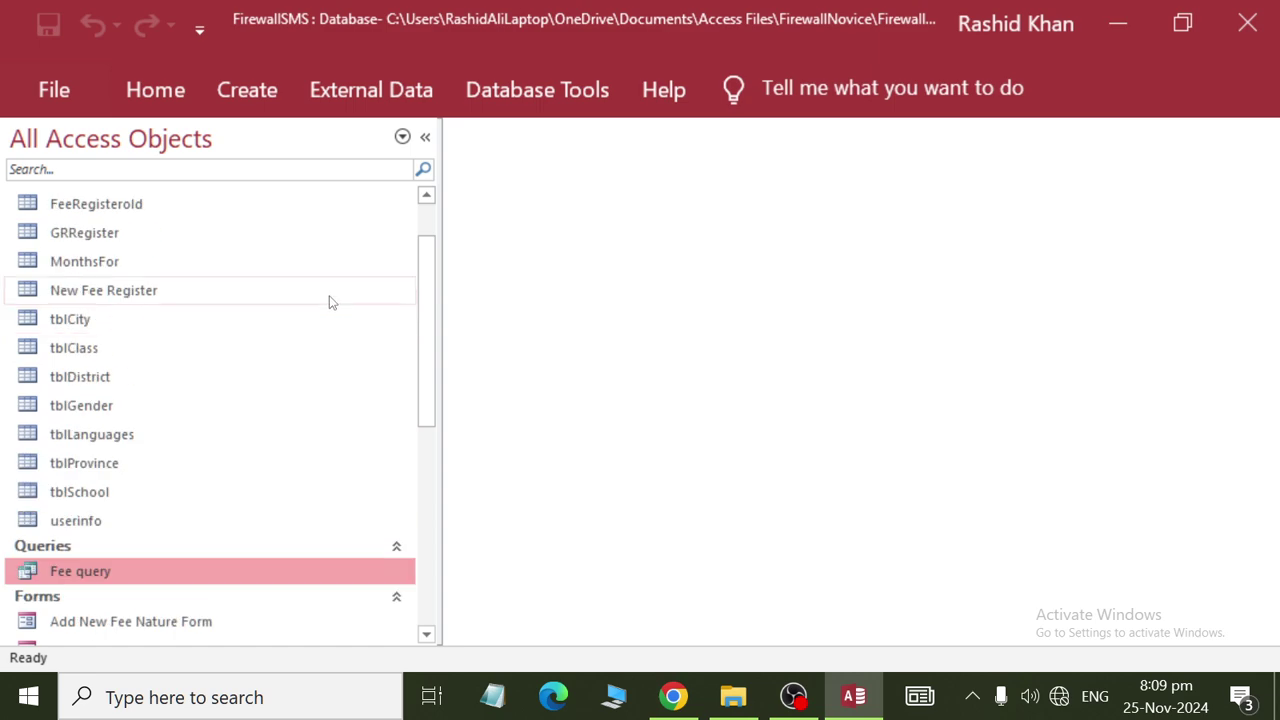
{"action": "right_click", "coordinate": [158, 203]}
{"action": "left_click", "coordinate": [137, 289]}
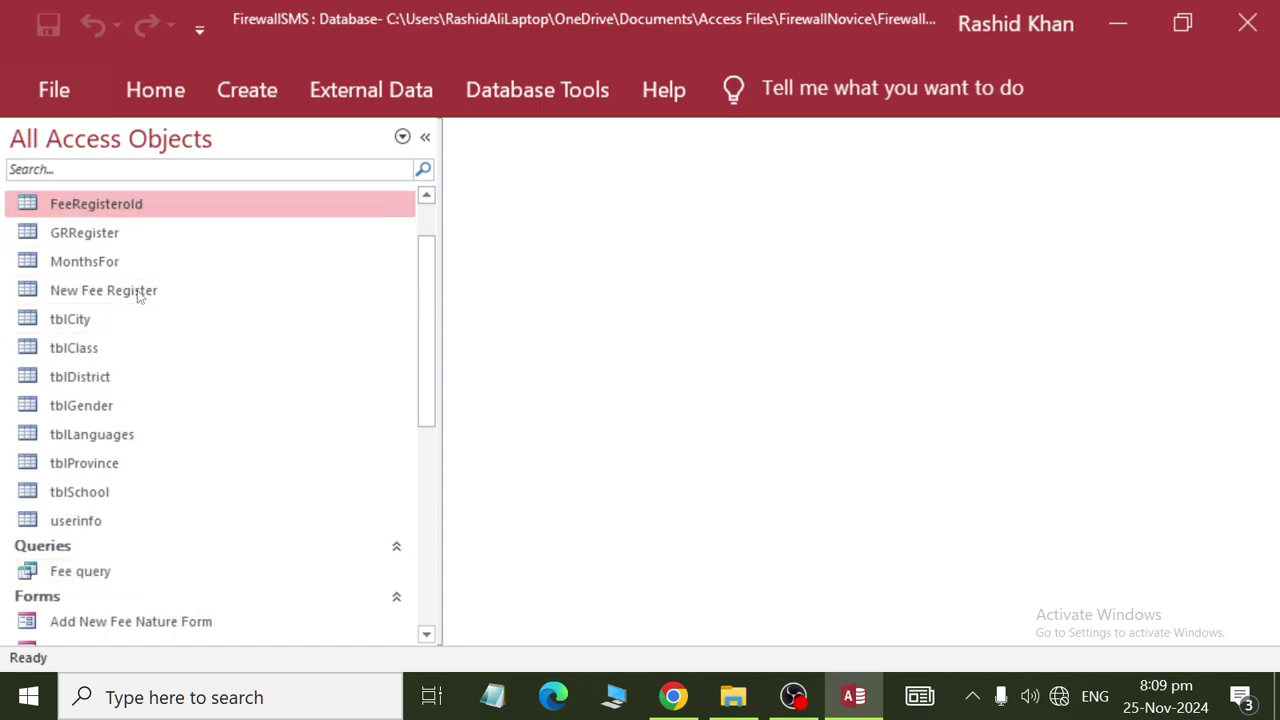
{"action": "right_click", "coordinate": [140, 290]}
{"action": "left_click", "coordinate": [188, 297]}
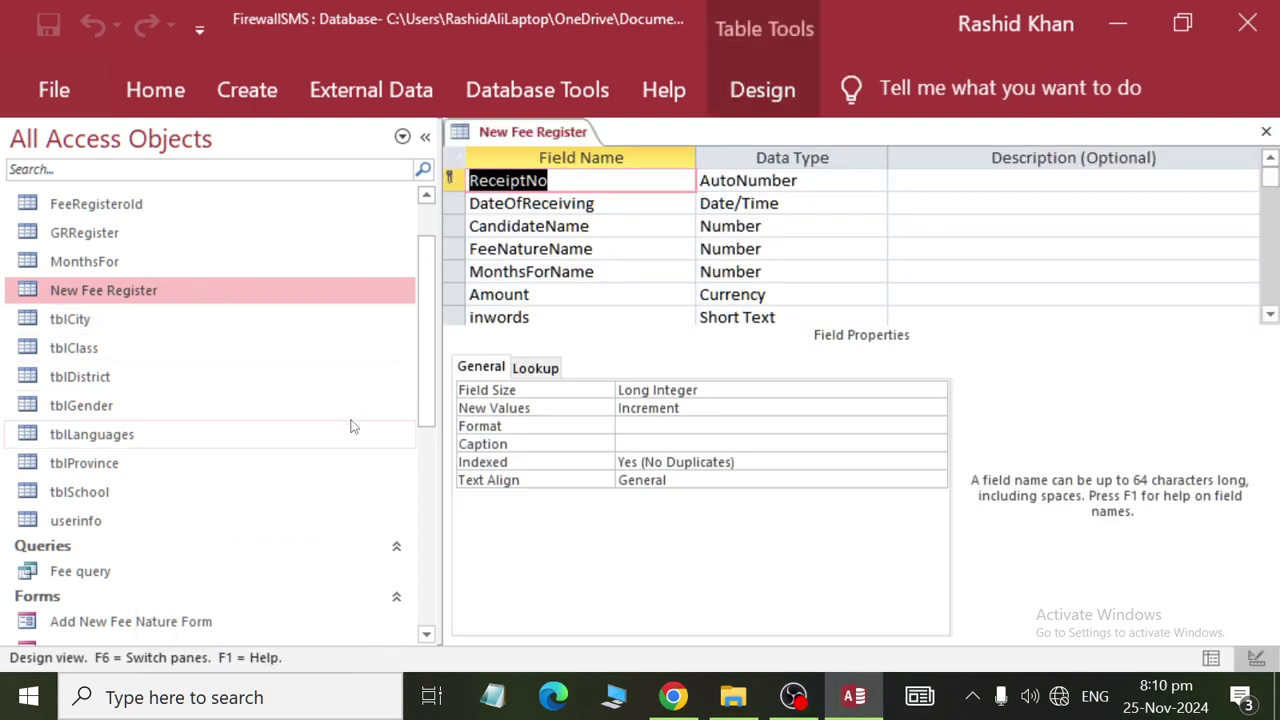
{"action": "scroll", "coordinate": [854, 214], "scroll_direction": "down", "scroll_amount": 2}
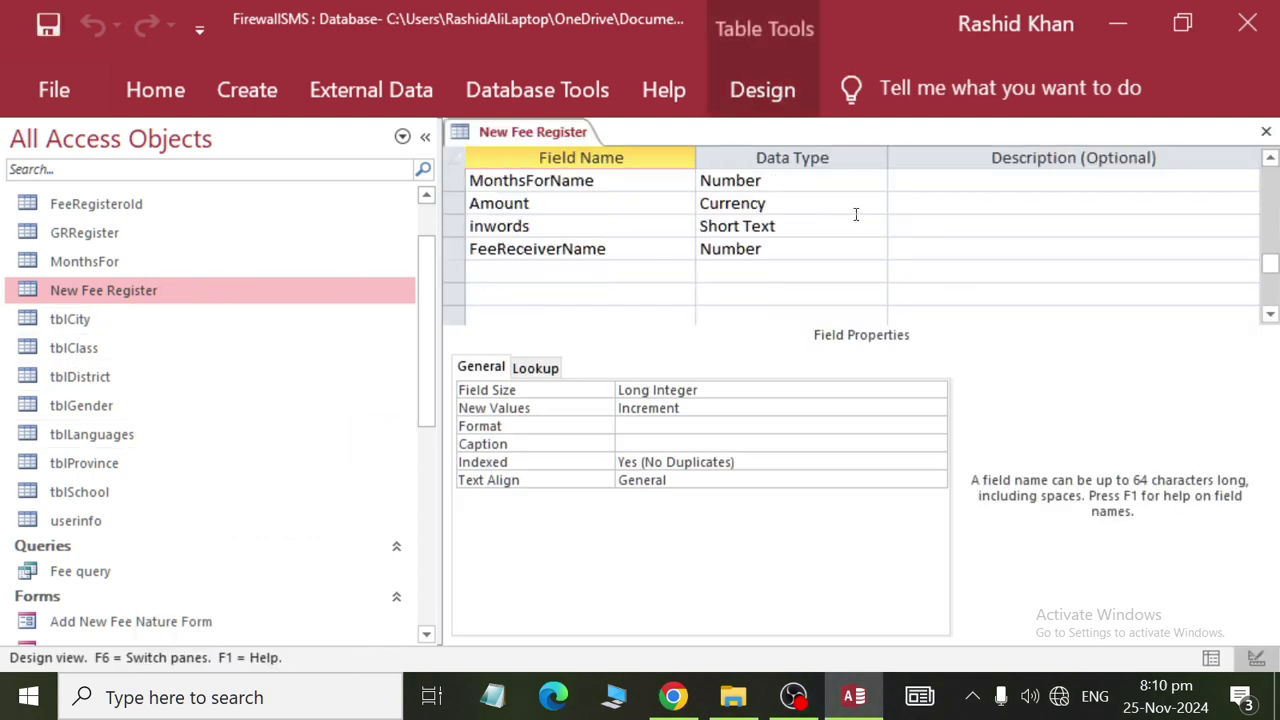
{"action": "scroll", "coordinate": [620, 200], "scroll_direction": "up", "scroll_amount": 1}
{"action": "right_click", "coordinate": [541, 131]}
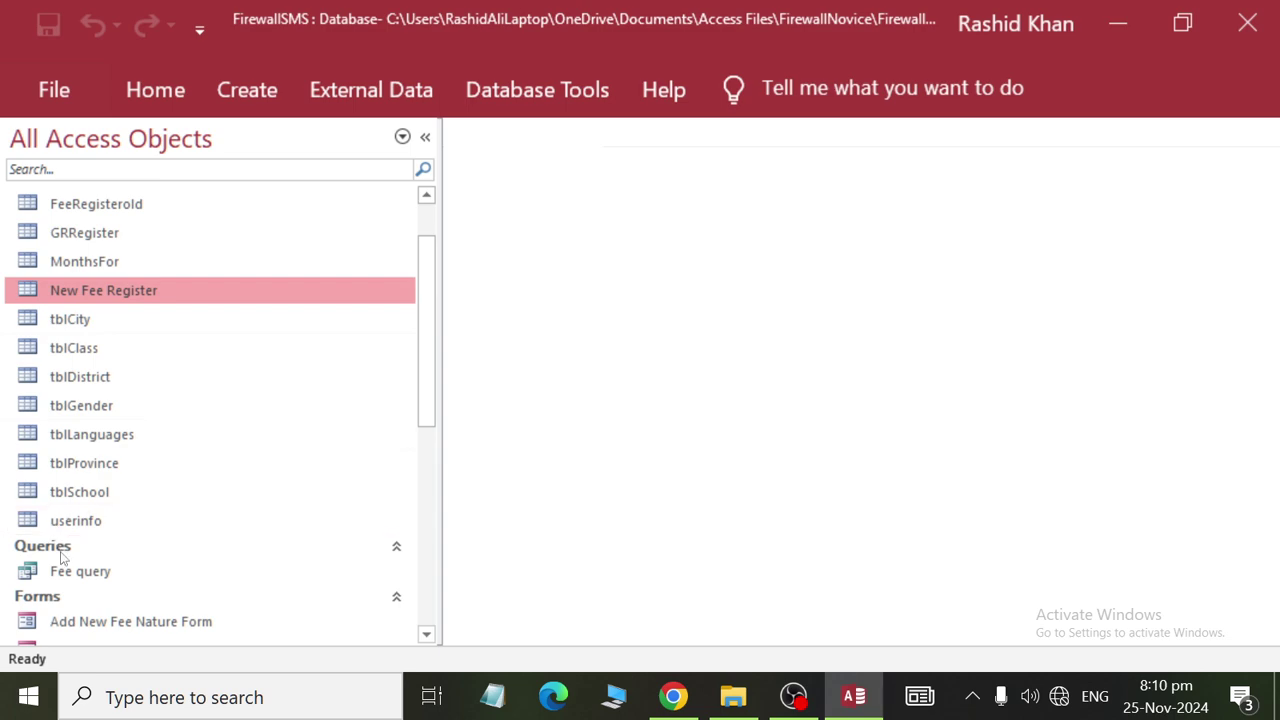
Open Fee query to check its CandidateName values and switch it to Design View.
{"action": "scroll", "coordinate": [100, 530], "scroll_direction": "down", "scroll_amount": 1}
{"action": "left_click", "coordinate": [103, 513]}
{"action": "right_click", "coordinate": [104, 507]}
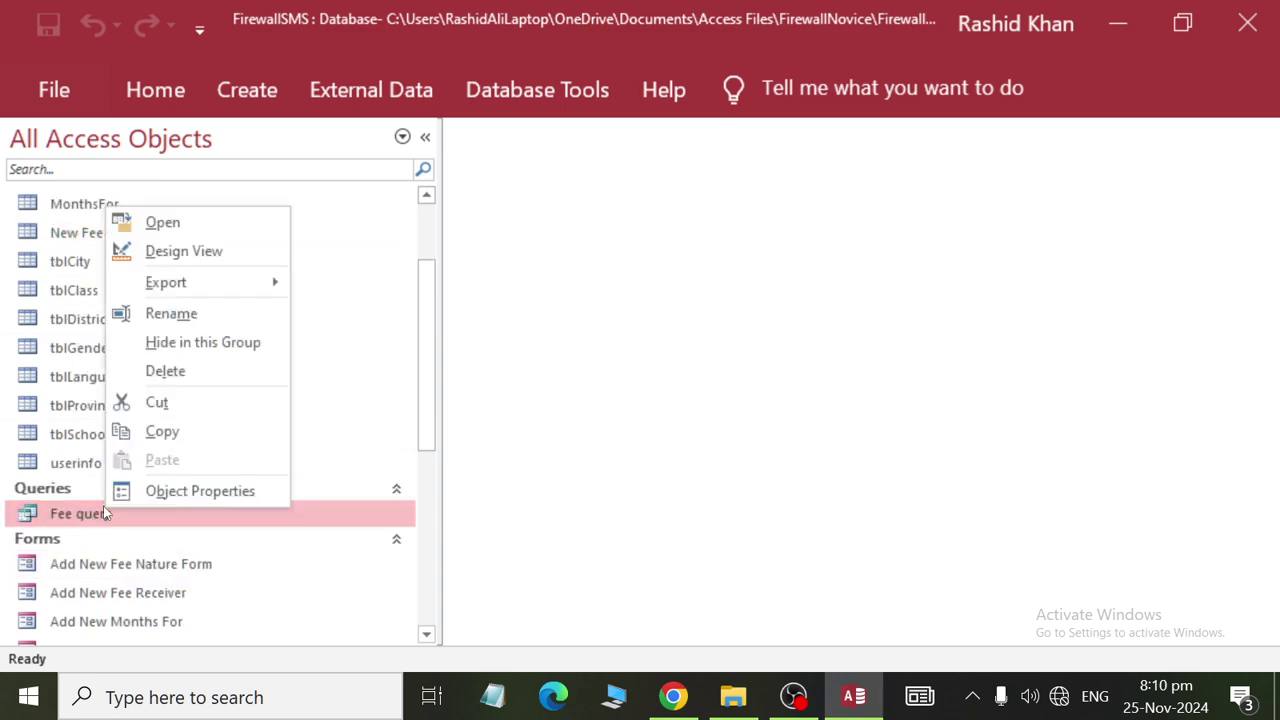
{"action": "left_click", "coordinate": [169, 234]}
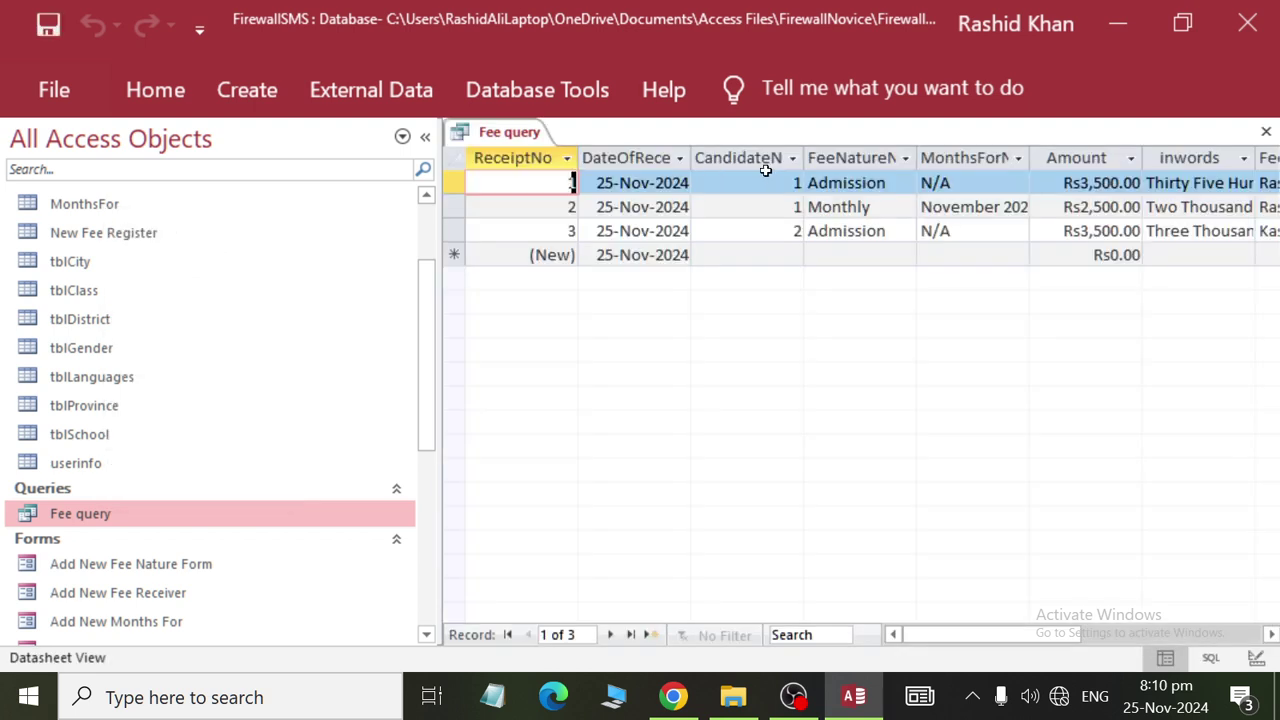
{"action": "right_click", "coordinate": [490, 131]}
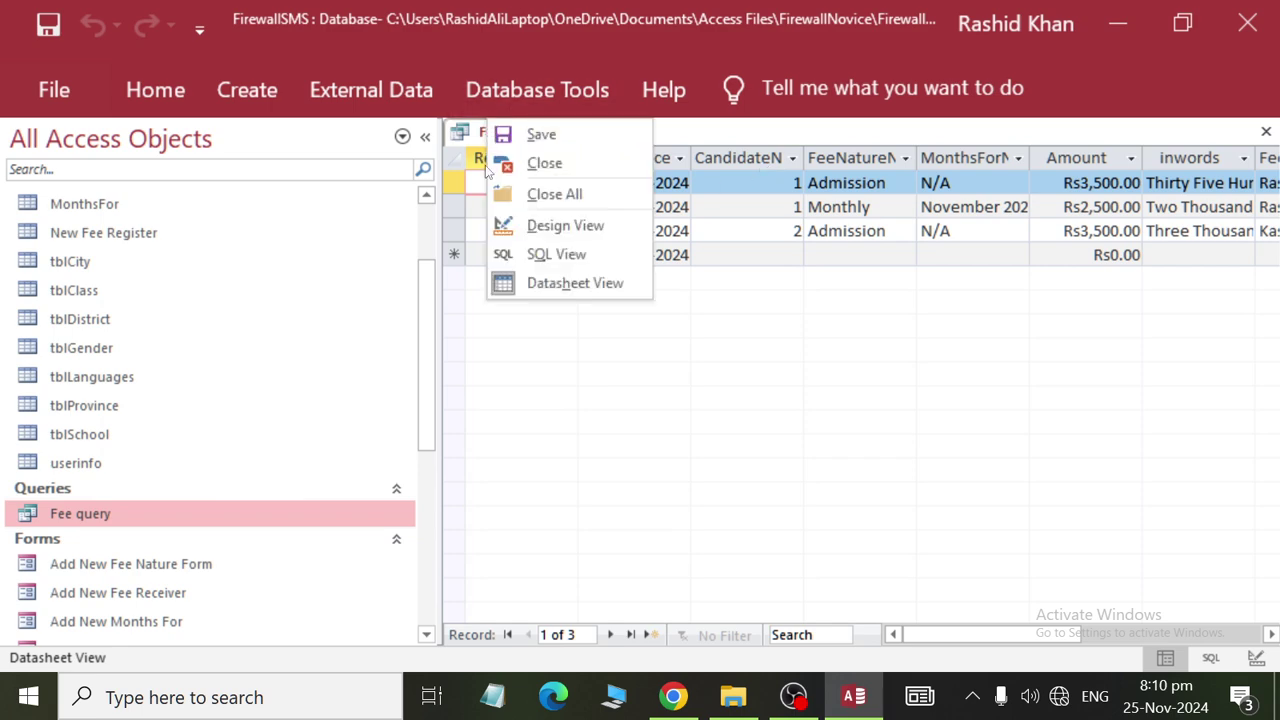
{"action": "left_click", "coordinate": [505, 226]}
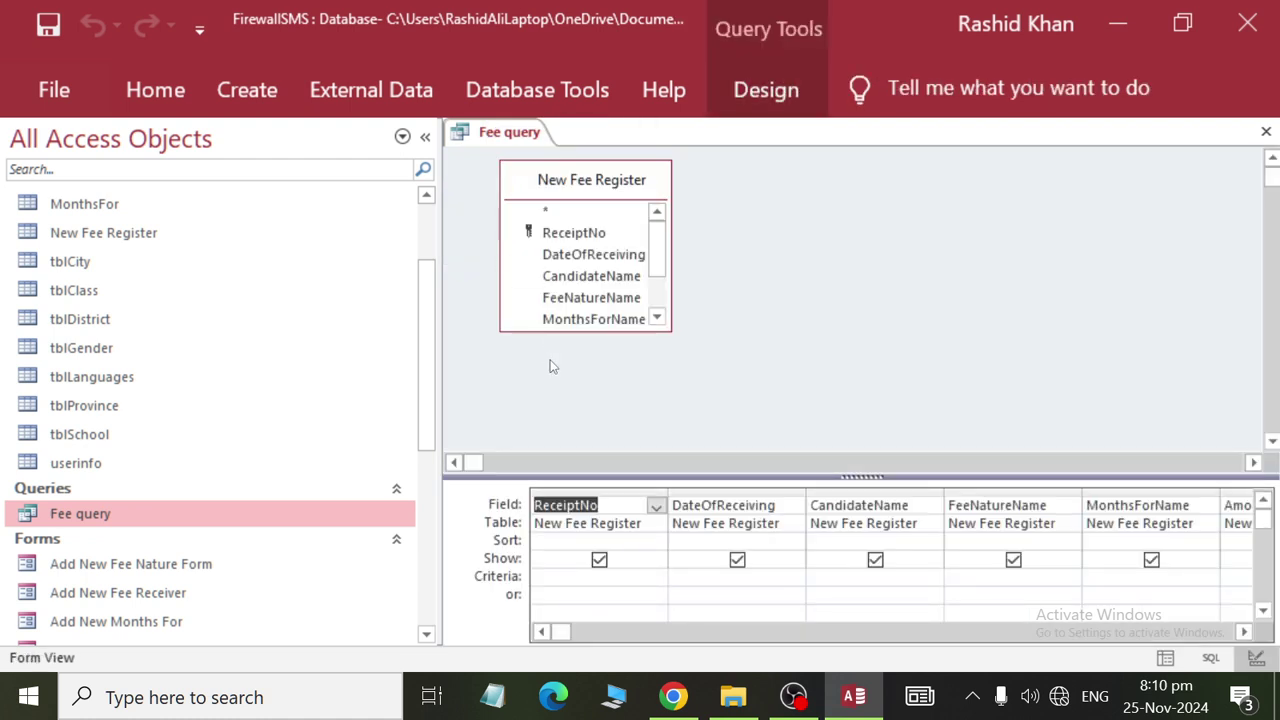
Collapse the Navigation Pane, enlarge the query design grid, and reposition the New Fee Register field list.
{"action": "left_click", "coordinate": [425, 136]}
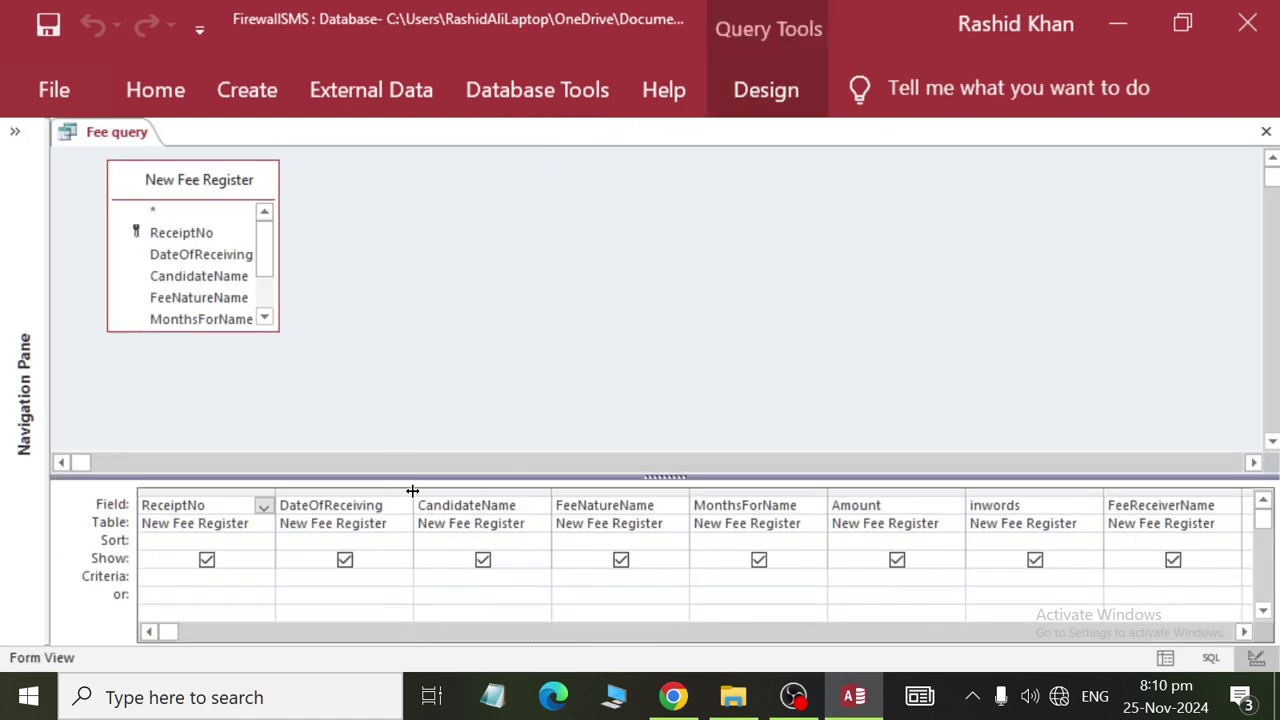
{"action": "left_click_drag", "start_coordinate": [412, 491], "coordinate": [393, 333]}
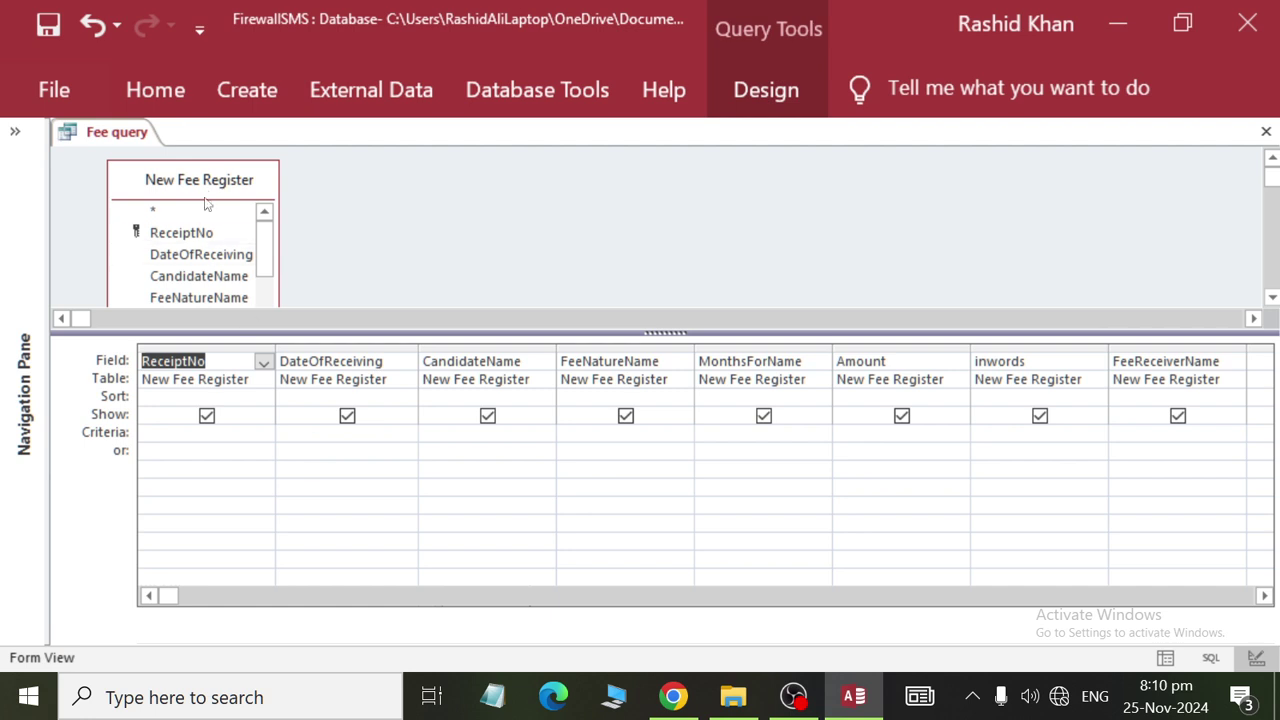
{"action": "left_click_drag", "start_coordinate": [206, 203], "coordinate": [228, 176]}
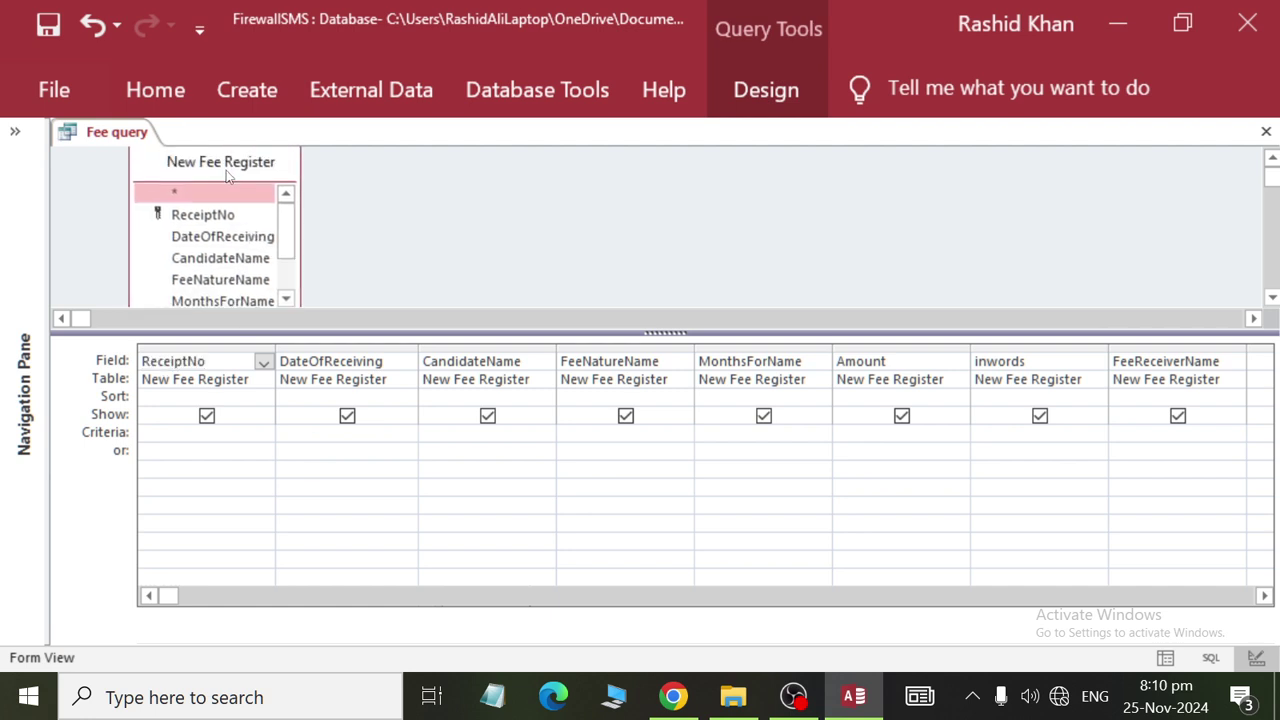
{"action": "left_click", "coordinate": [520, 89]}
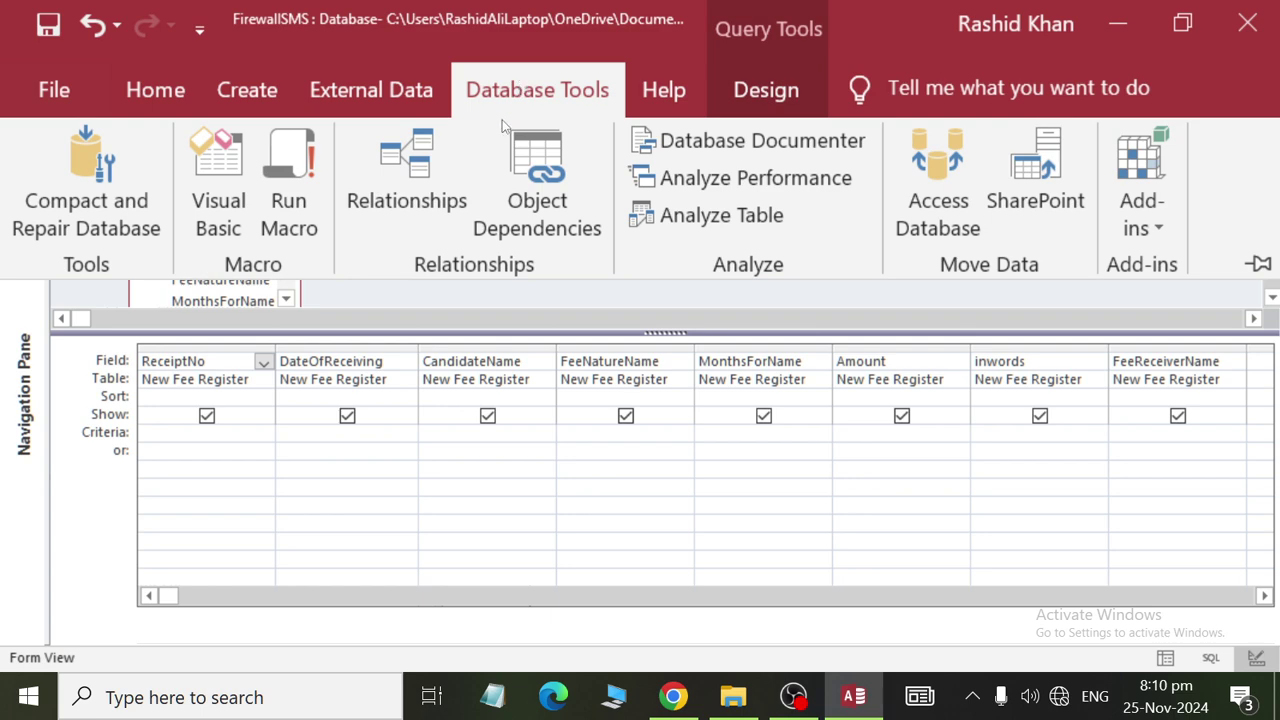
{"action": "left_click", "coordinate": [420, 188]}
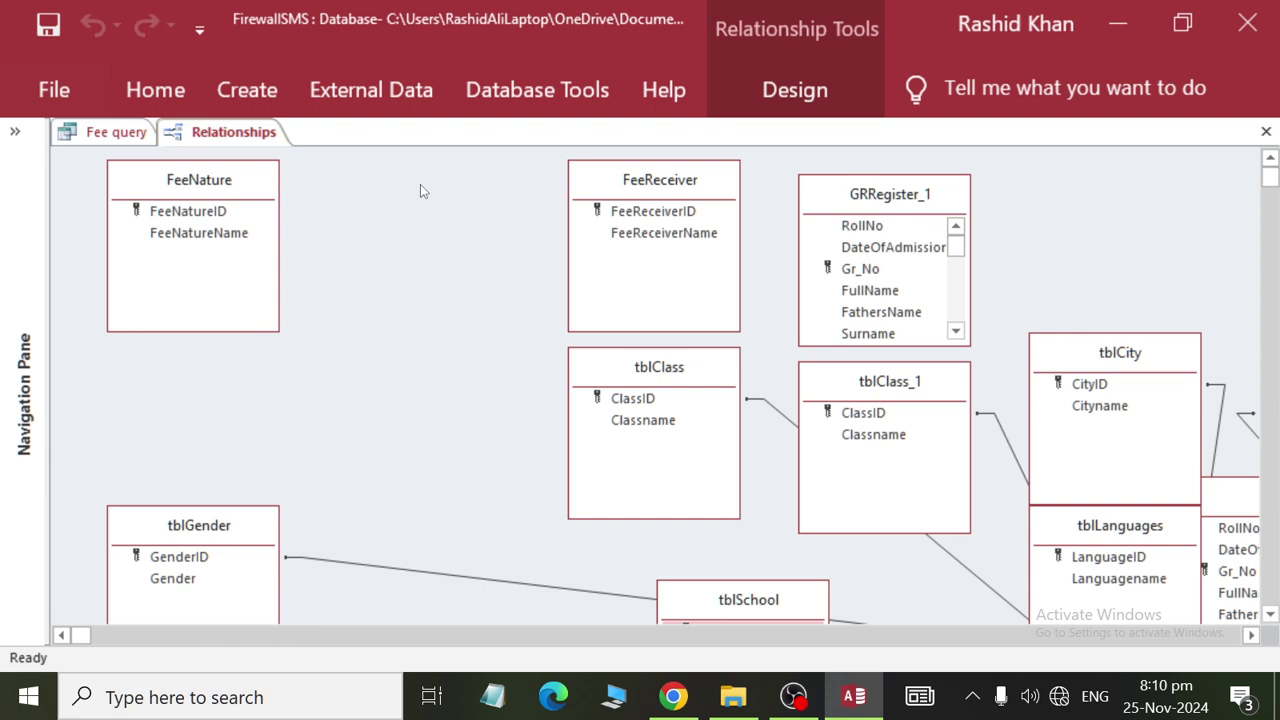
{"action": "left_click", "coordinate": [808, 97]}
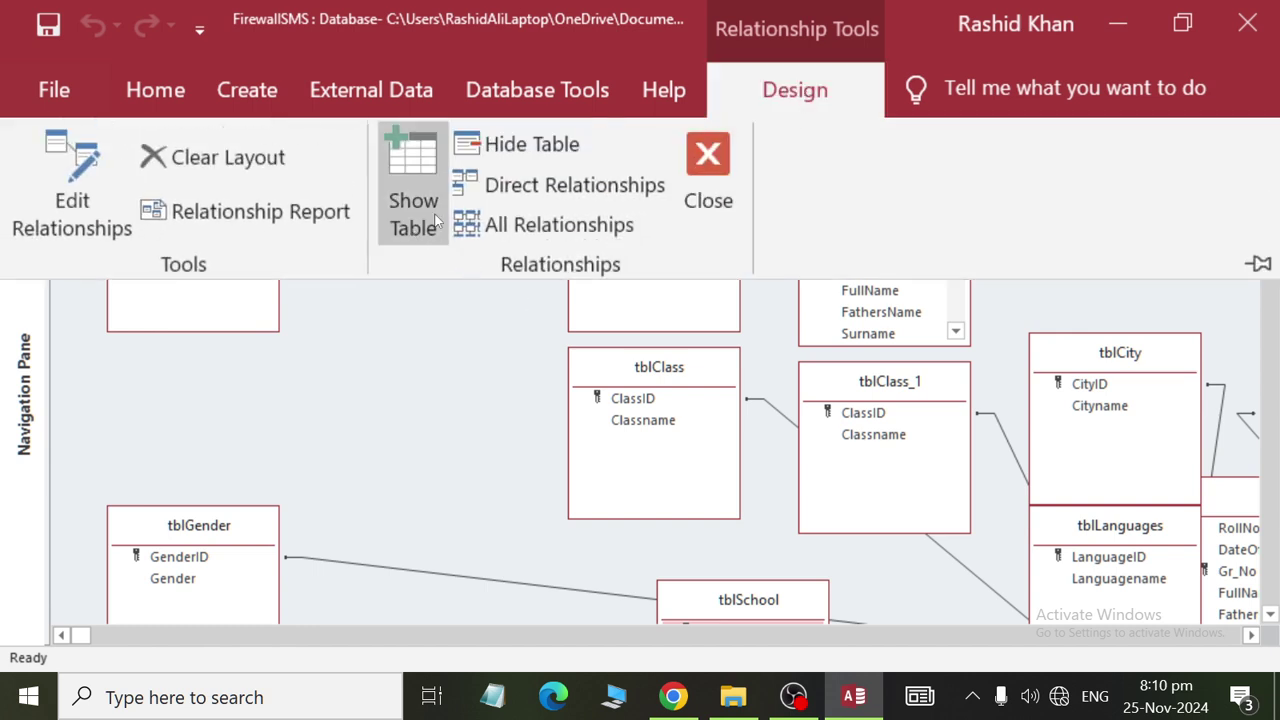
{"action": "left_click", "coordinate": [708, 170]}
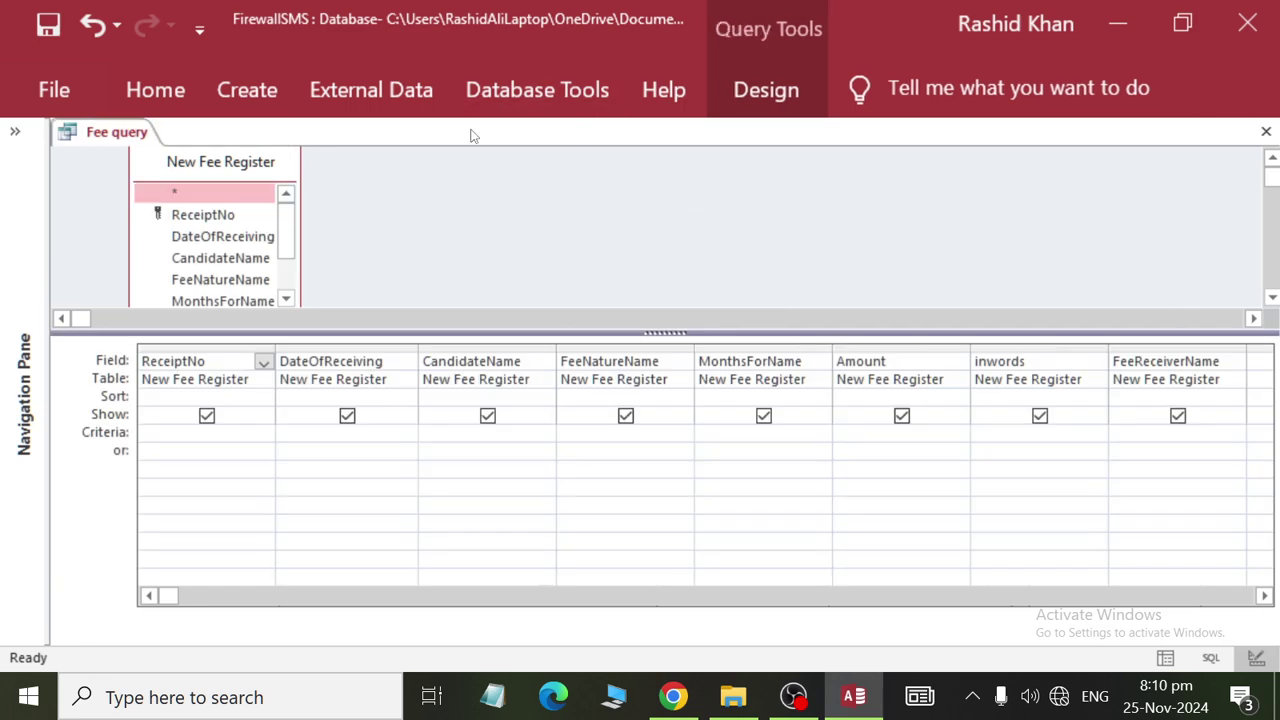
Hide the Table row in Fee query's design grid and show it again.
{"action": "left_click", "coordinate": [547, 100]}
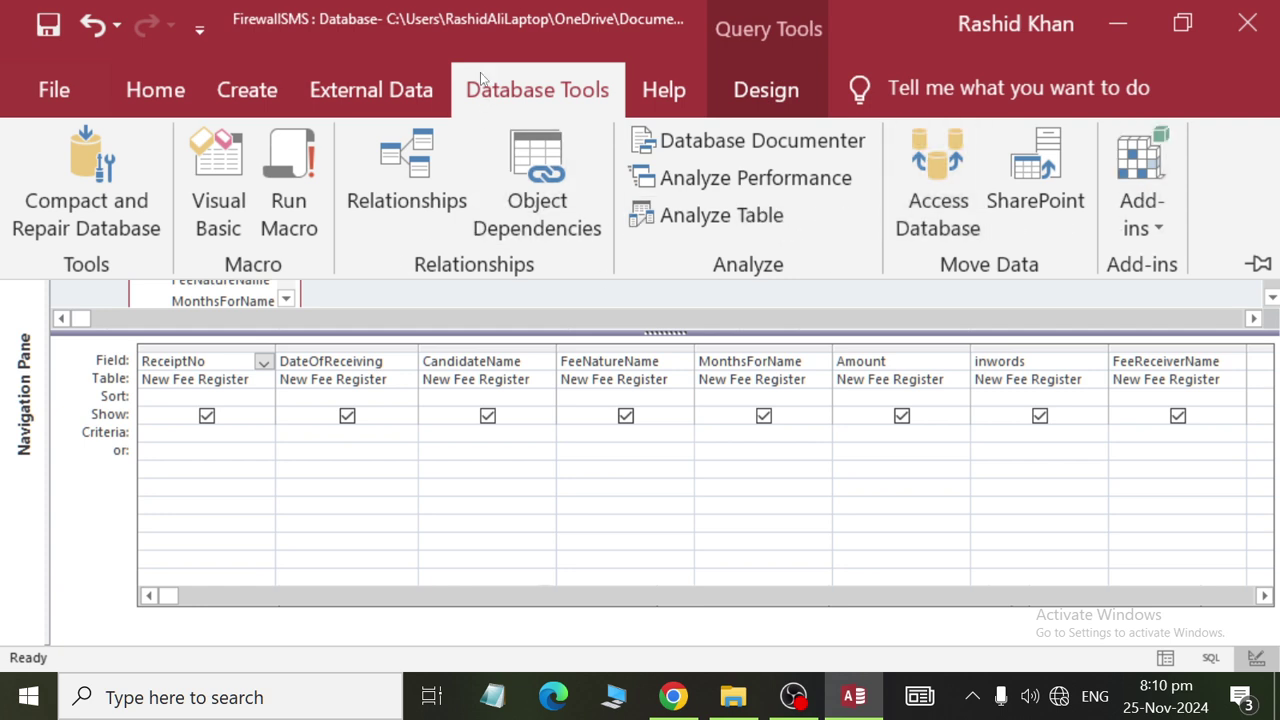
{"action": "left_click", "coordinate": [428, 78]}
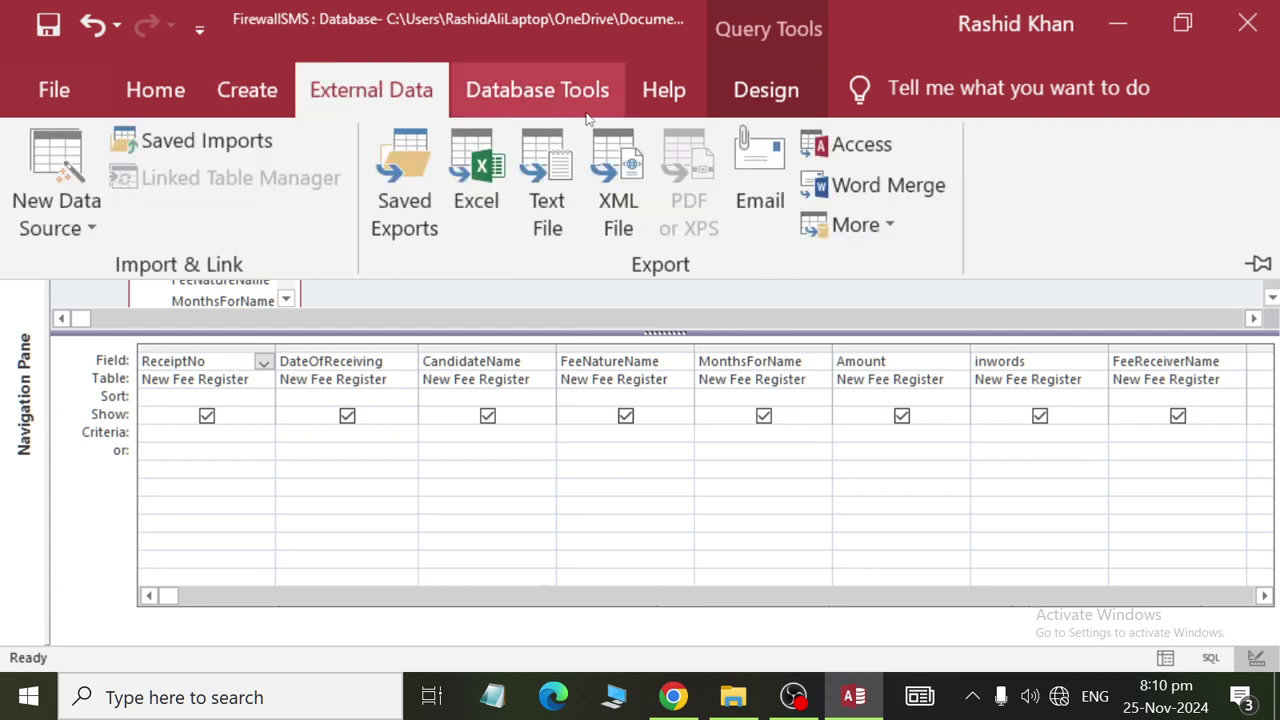
{"action": "left_click", "coordinate": [766, 90]}
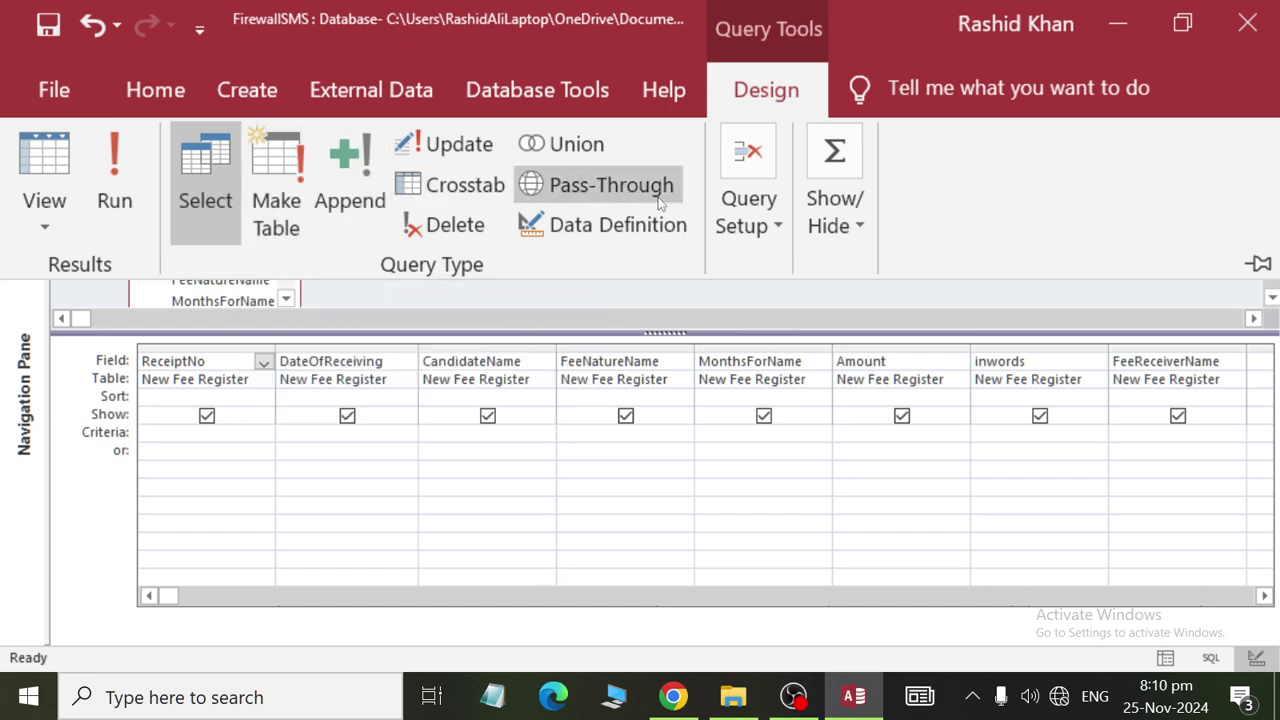
{"action": "left_click", "coordinate": [754, 208]}
{"action": "left_click", "coordinate": [835, 205]}
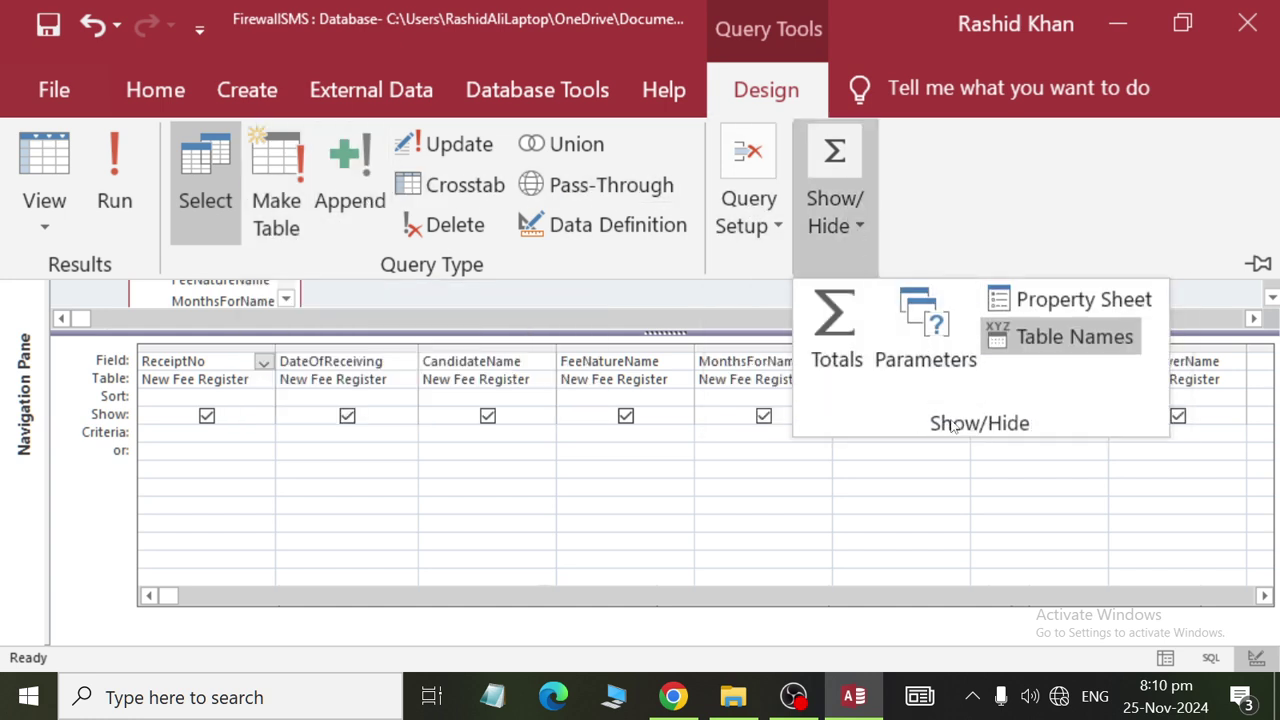
{"action": "left_click", "coordinate": [1035, 336]}
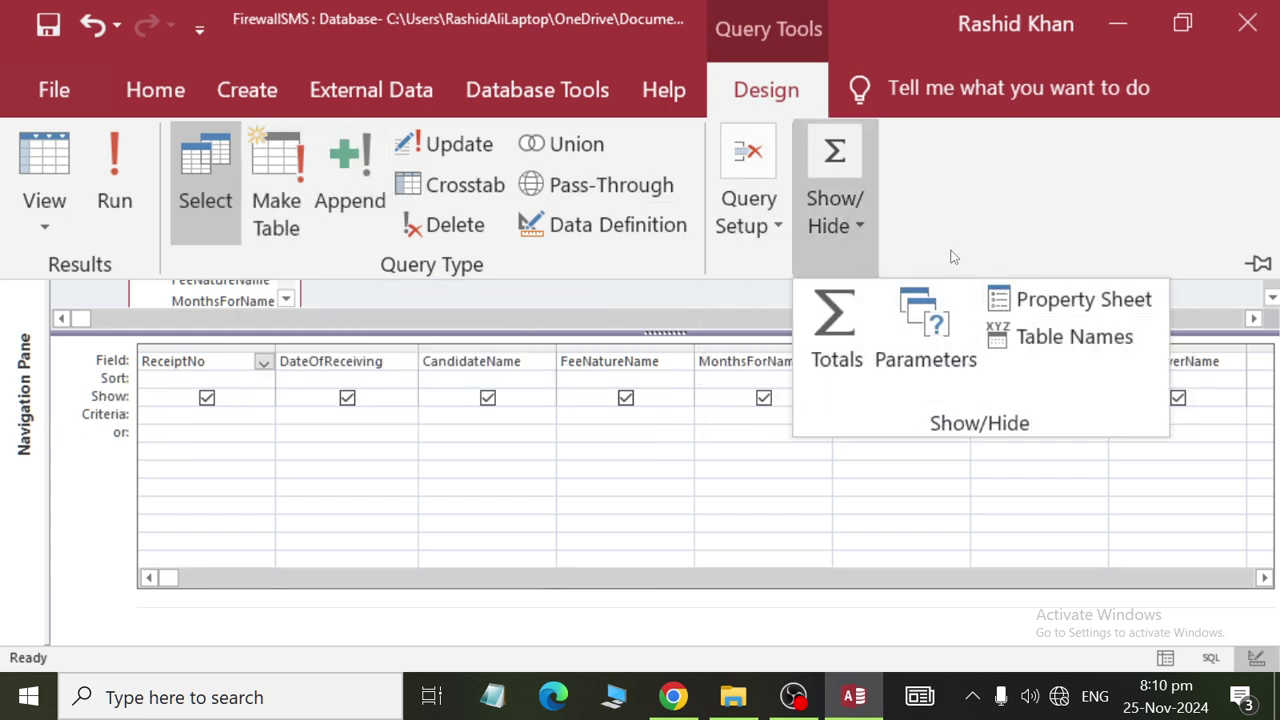
{"action": "left_click", "coordinate": [832, 215]}
{"action": "left_click", "coordinate": [1025, 337]}
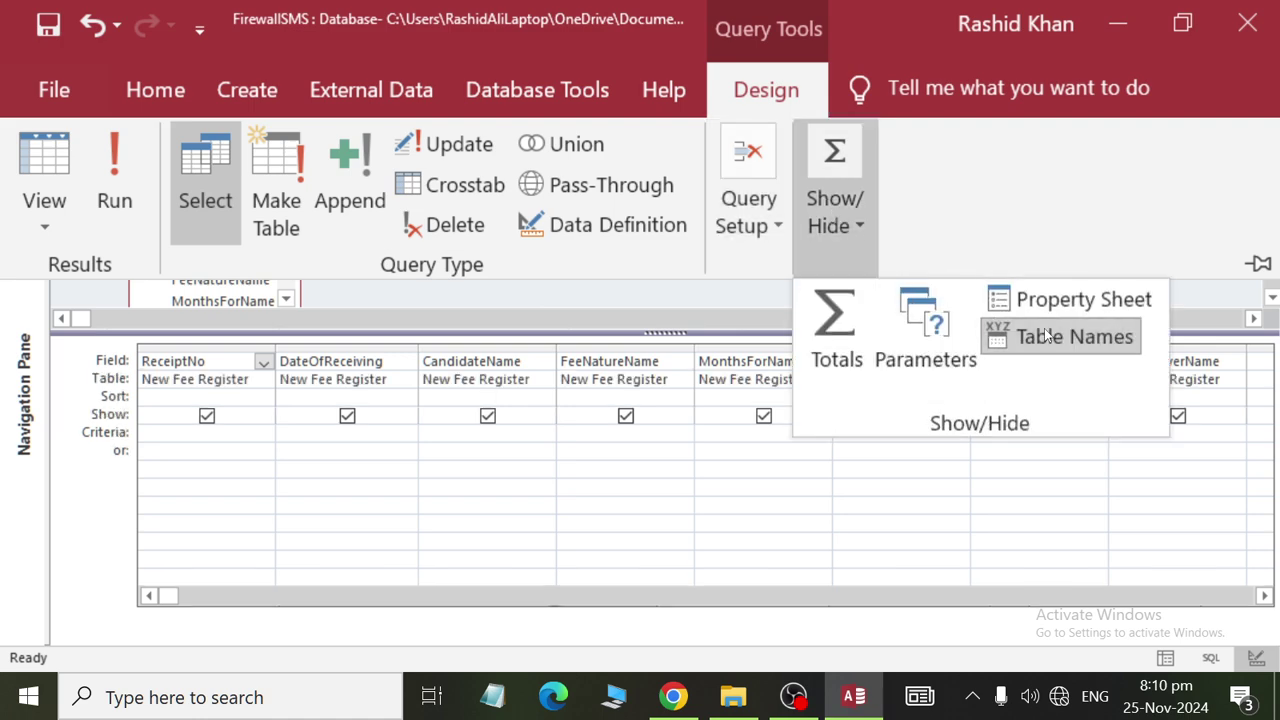
{"action": "left_click", "coordinate": [396, 344]}
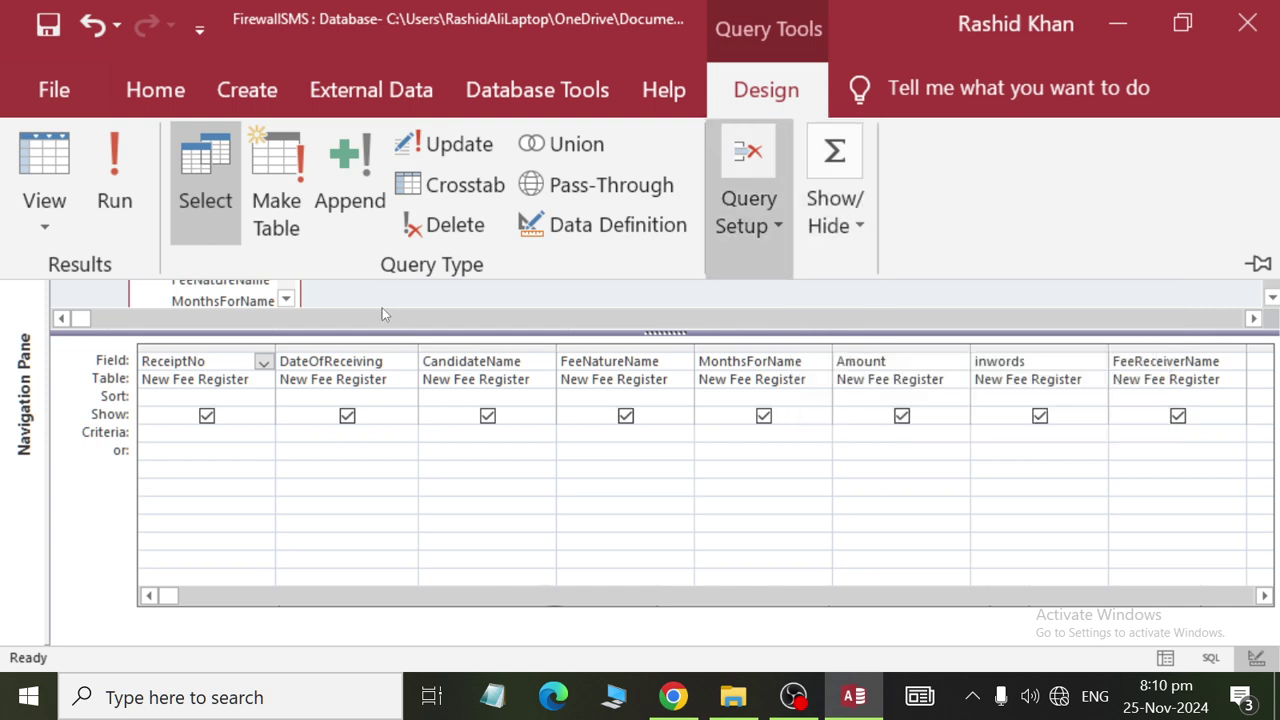
Keep the ribbon permanently expanded and review the ReceiptNo, DateOfReceiving, CandidateName and FeeNatureName columns in the query grid.
{"action": "double_click", "coordinate": [755, 88]}
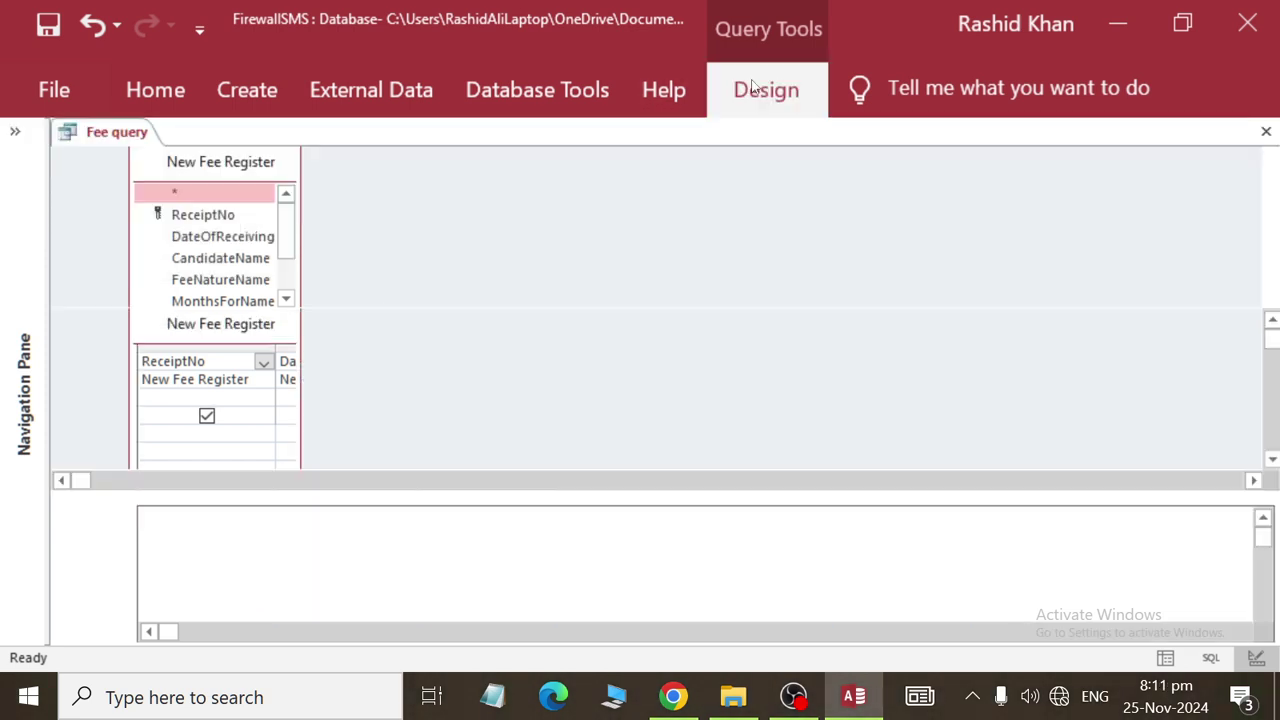
{"action": "double_click", "coordinate": [752, 88]}
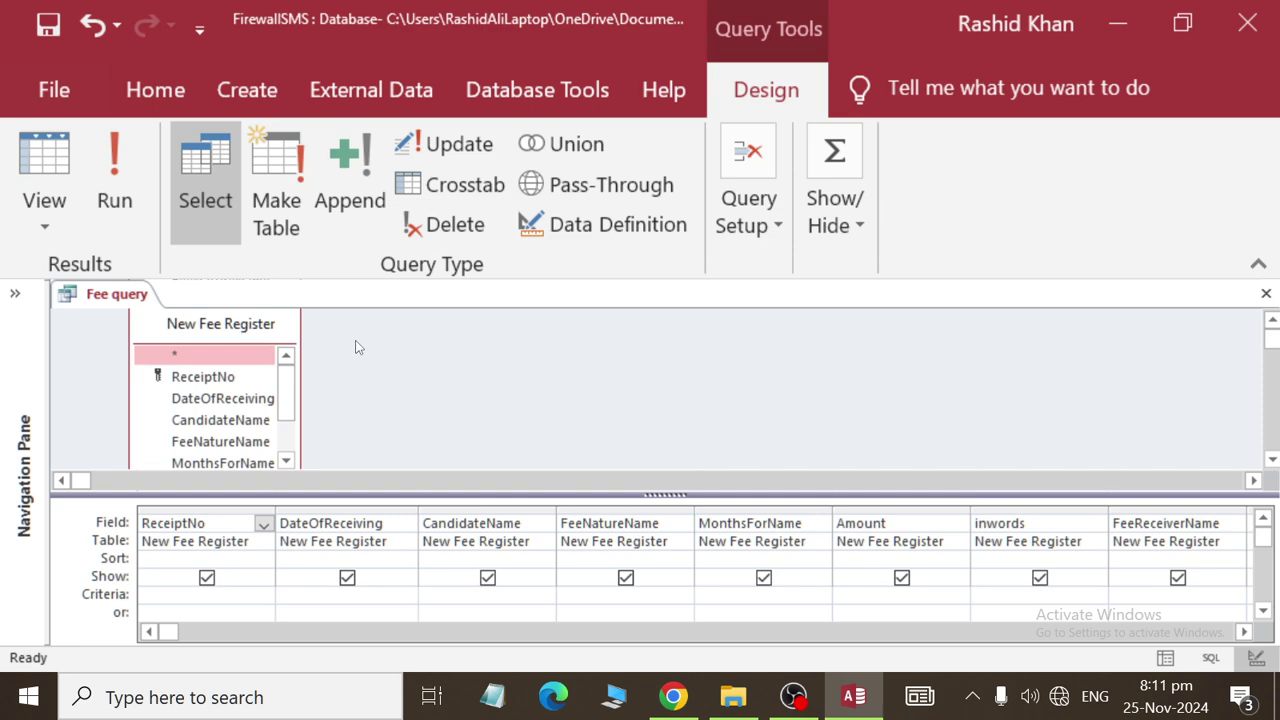
{"action": "left_click", "coordinate": [219, 521]}
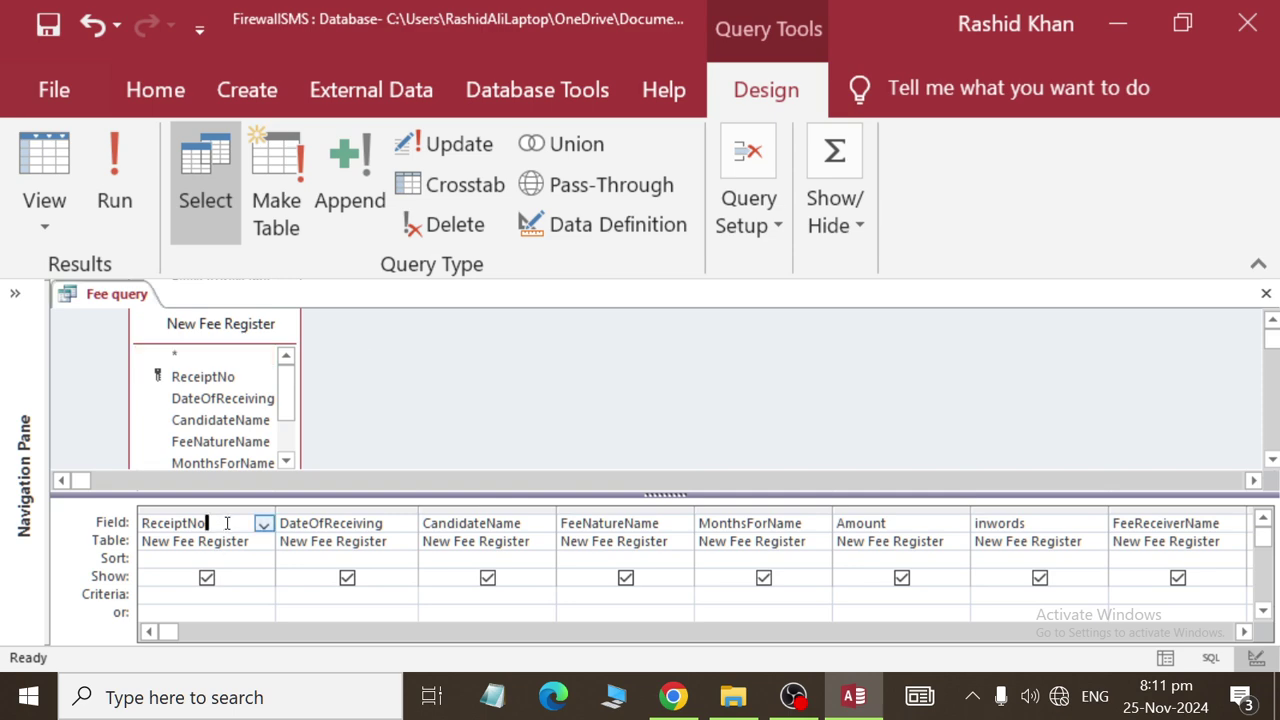
{"action": "left_click", "coordinate": [385, 524]}
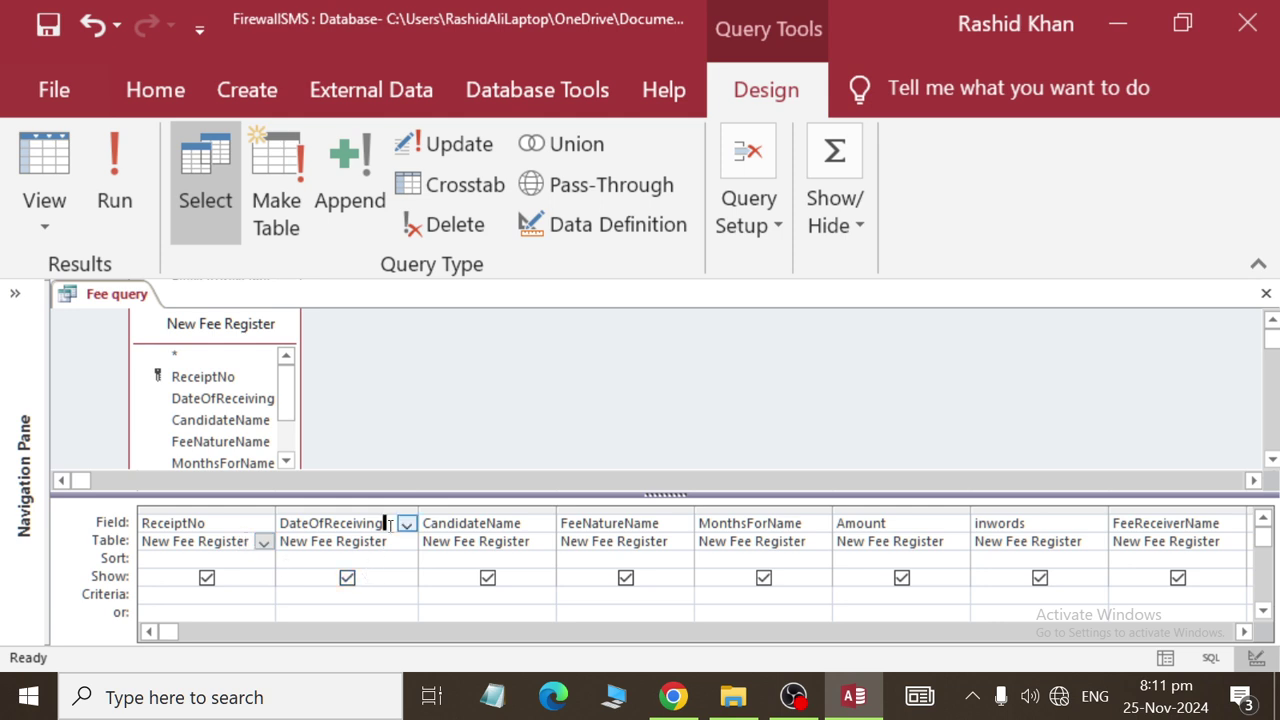
{"action": "left_click", "coordinate": [505, 524]}
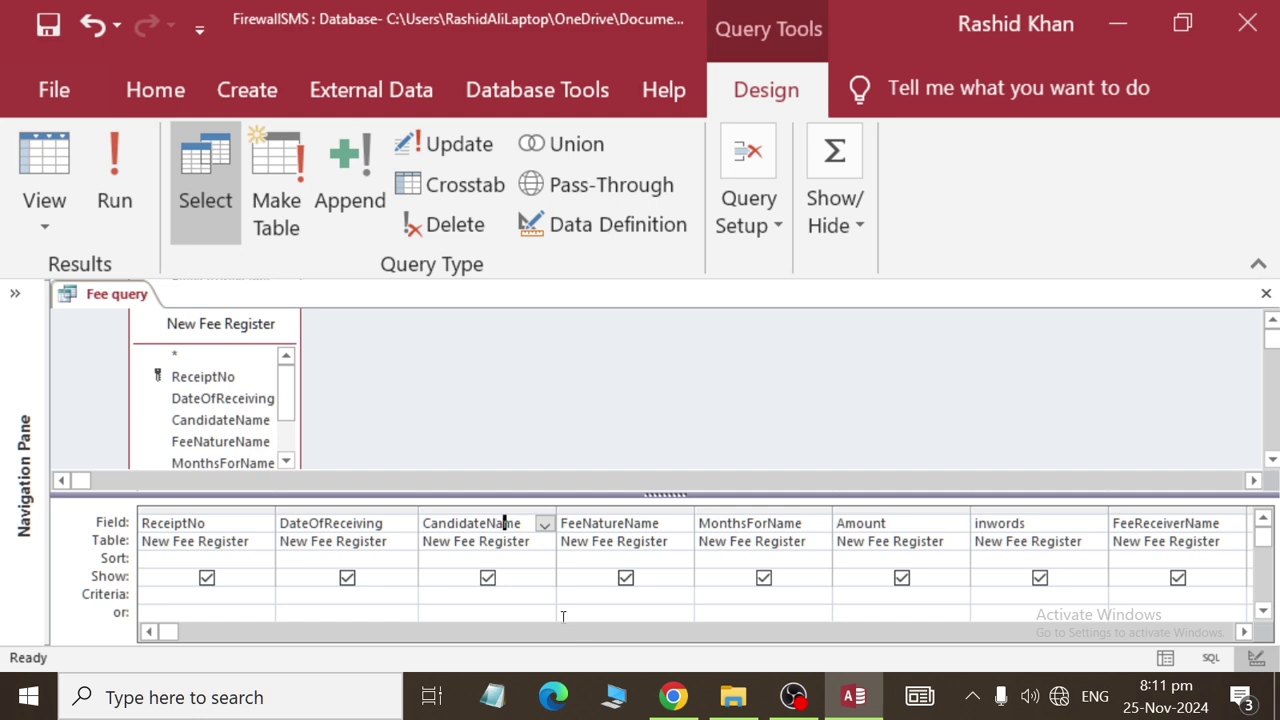
{"action": "left_click", "coordinate": [661, 525]}
{"action": "left_click", "coordinate": [668, 541]}
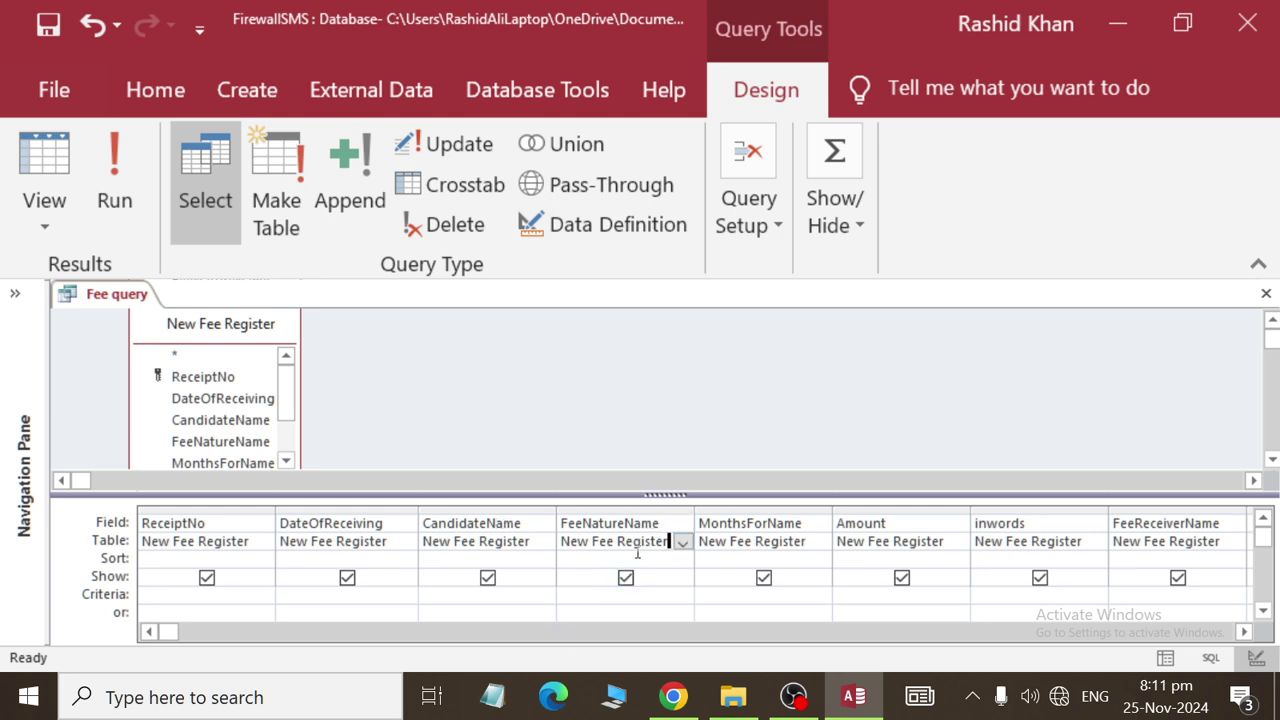
{"action": "left_click", "coordinate": [30, 207]}
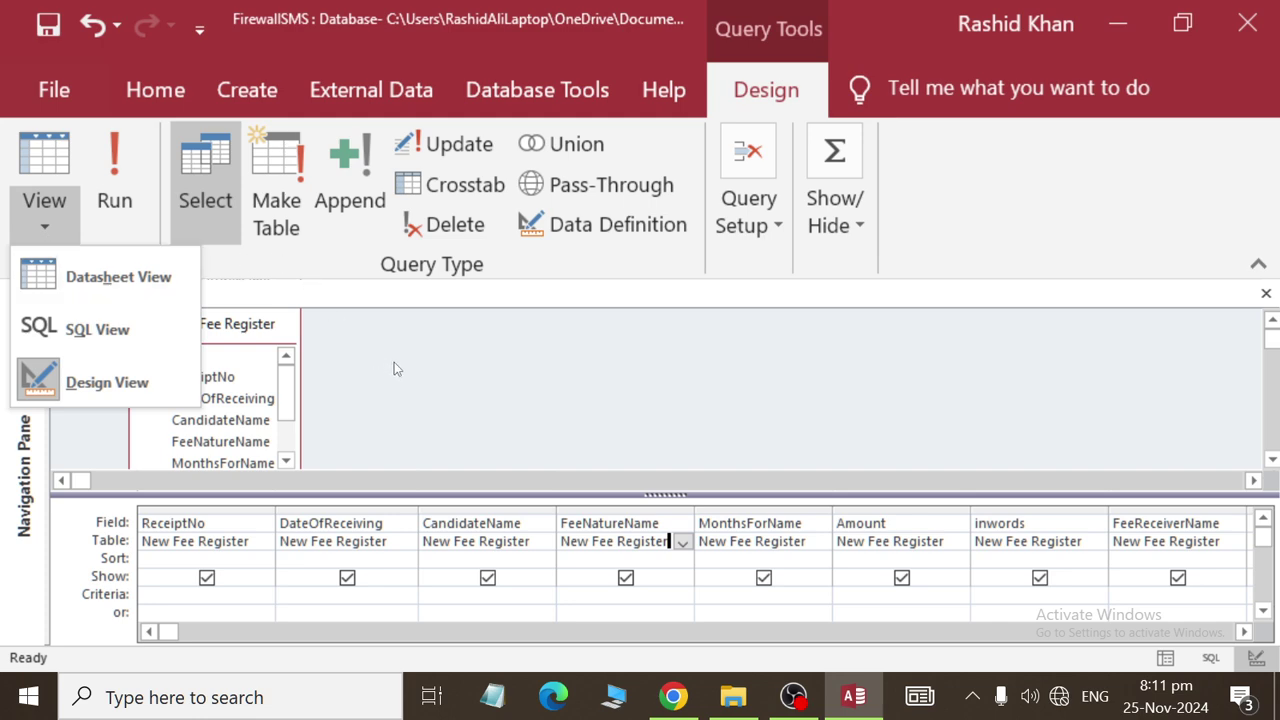
{"action": "left_click", "coordinate": [308, 310]}
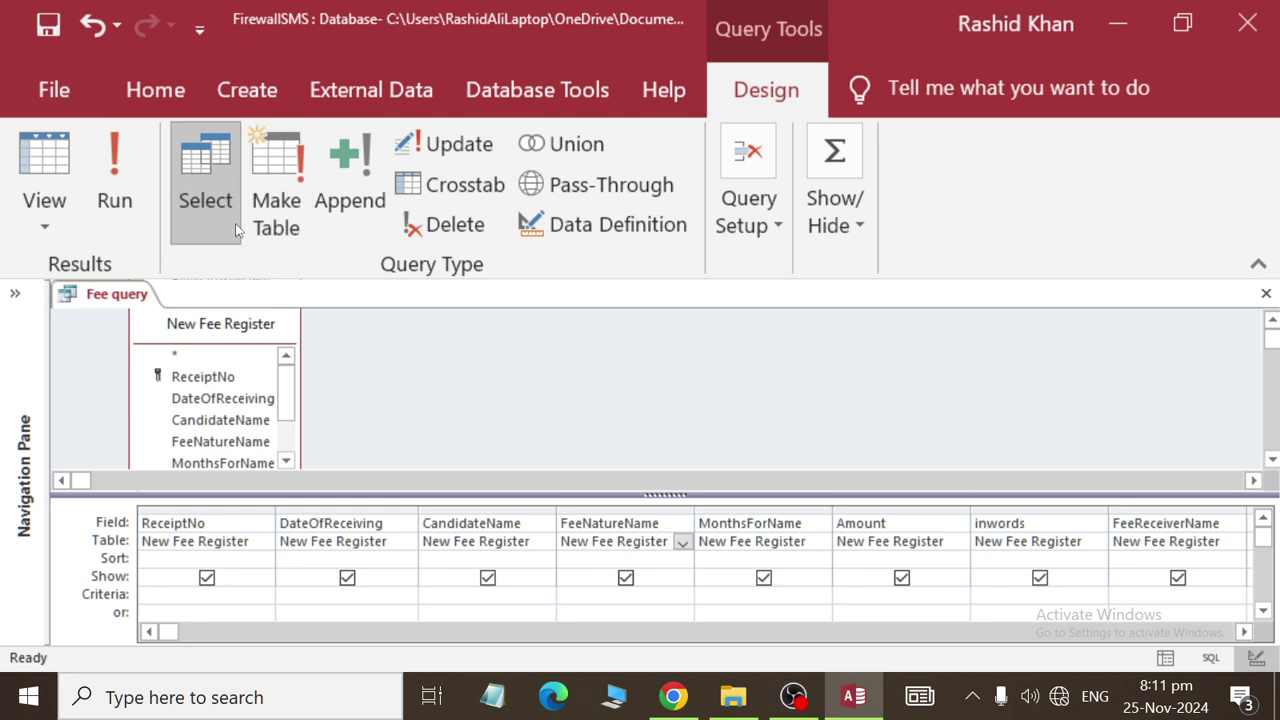
Add the GRRegister table to Fee query and move its field list farther from New Fee Register.
{"action": "left_click", "coordinate": [768, 230]}
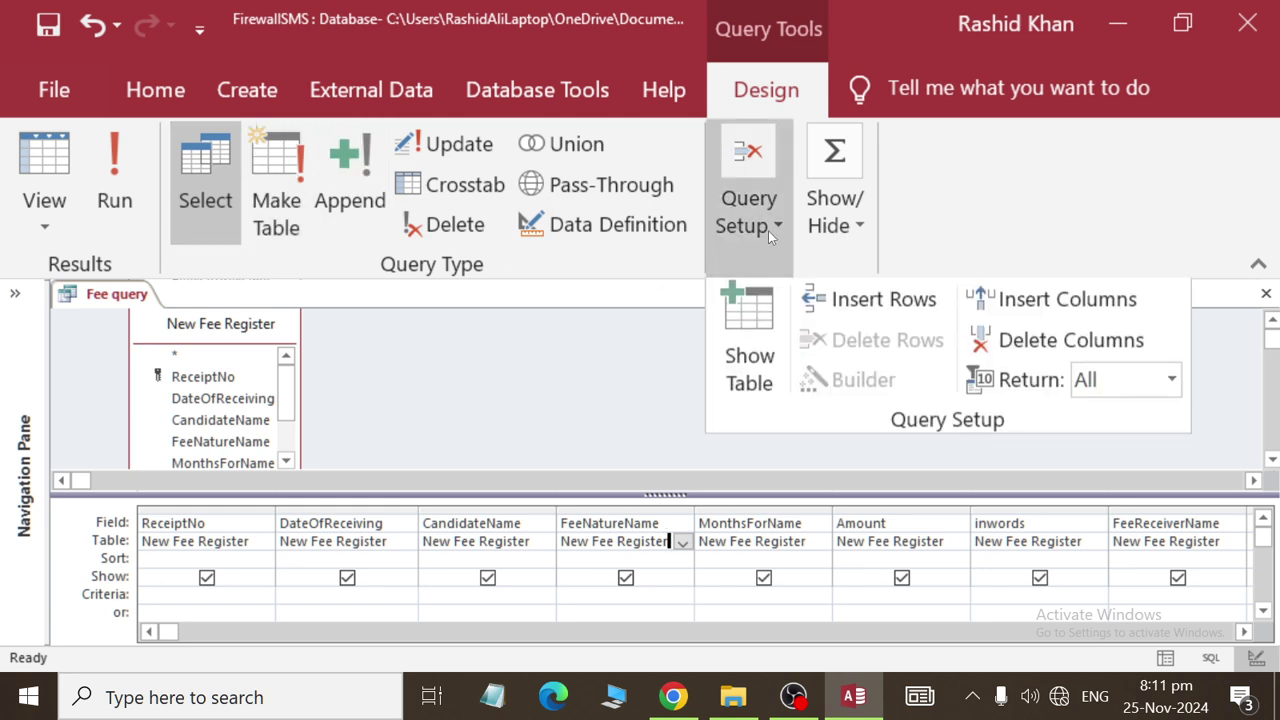
{"action": "left_click", "coordinate": [758, 314]}
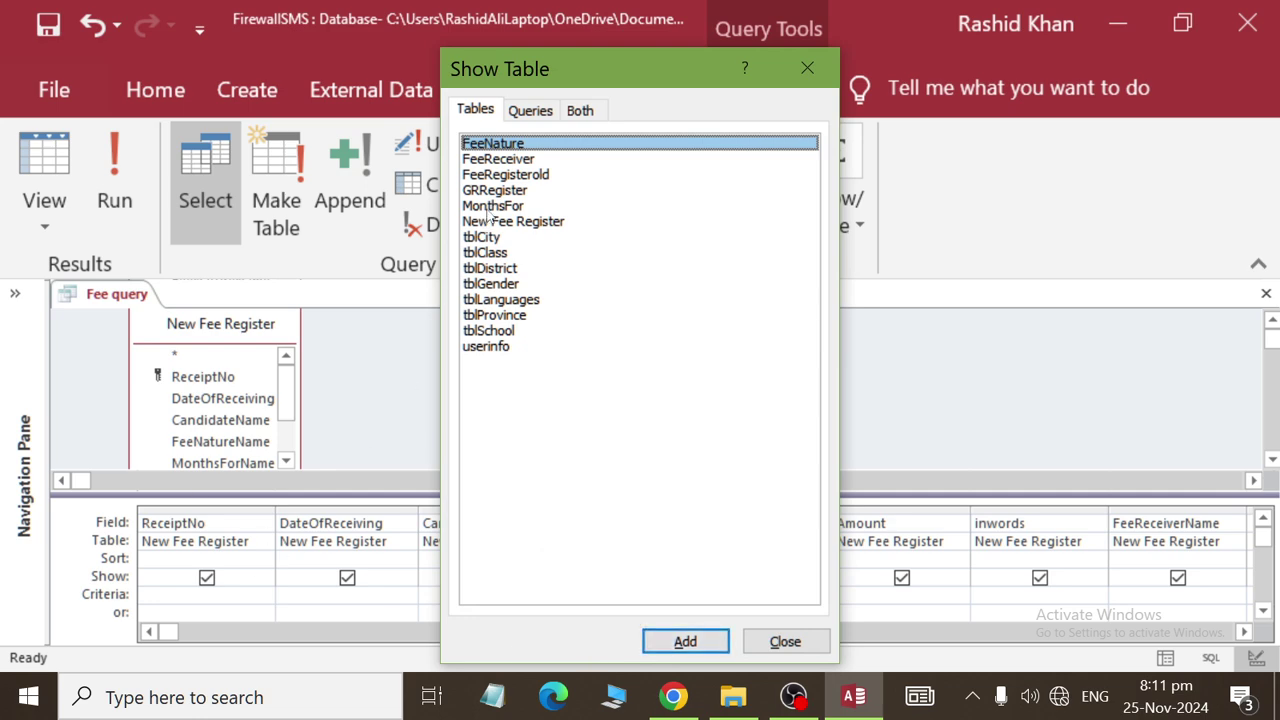
{"action": "left_click", "coordinate": [503, 192]}
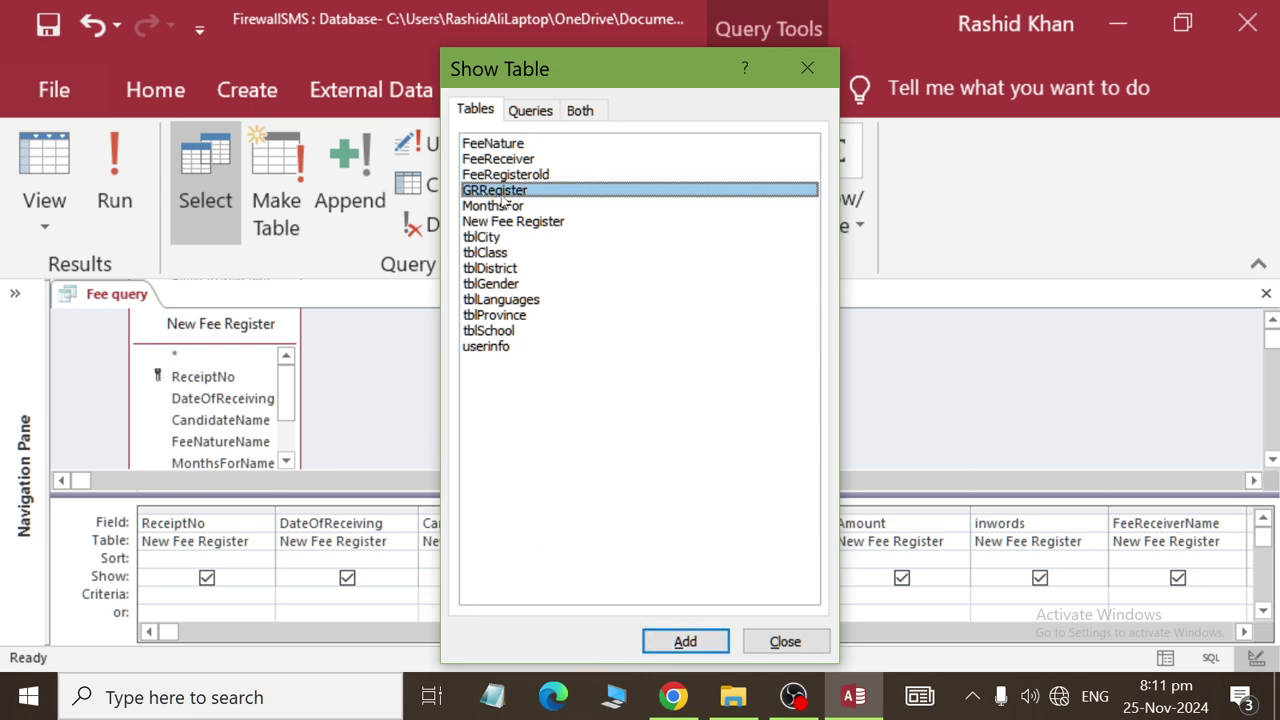
{"action": "left_click", "coordinate": [685, 641]}
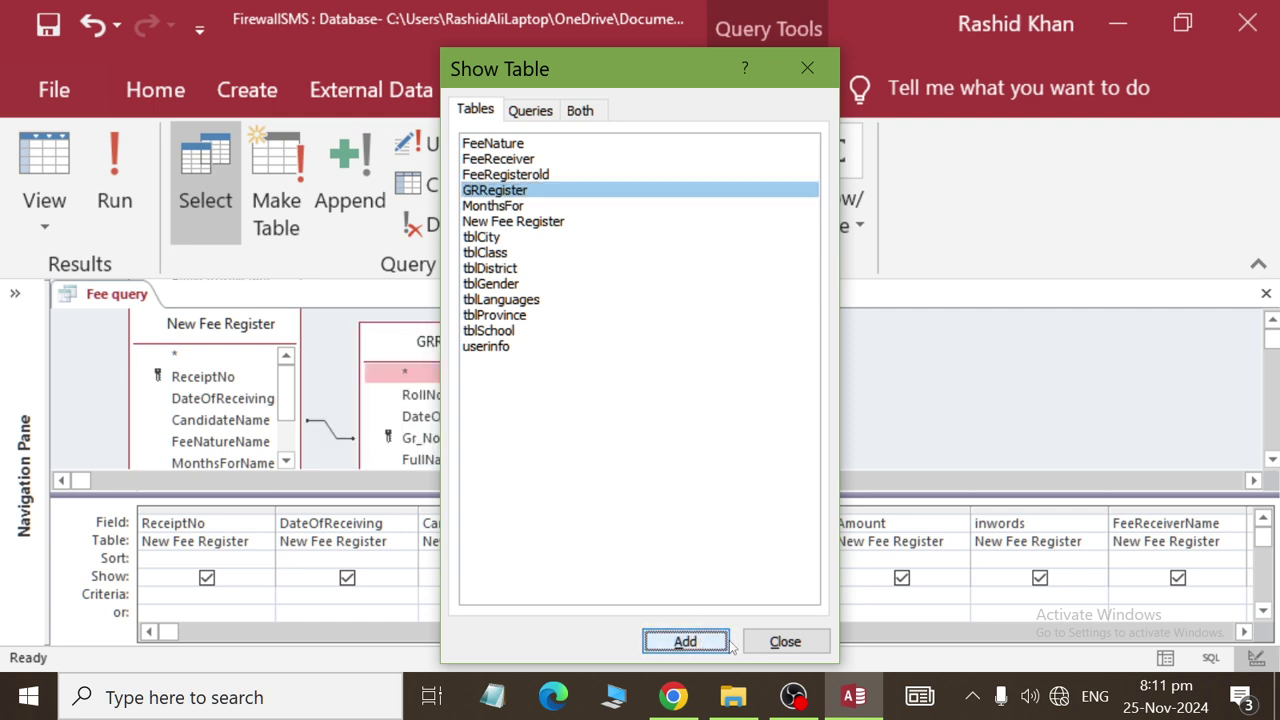
{"action": "left_click_drag", "start_coordinate": [630, 68], "coordinate": [826, 86]}
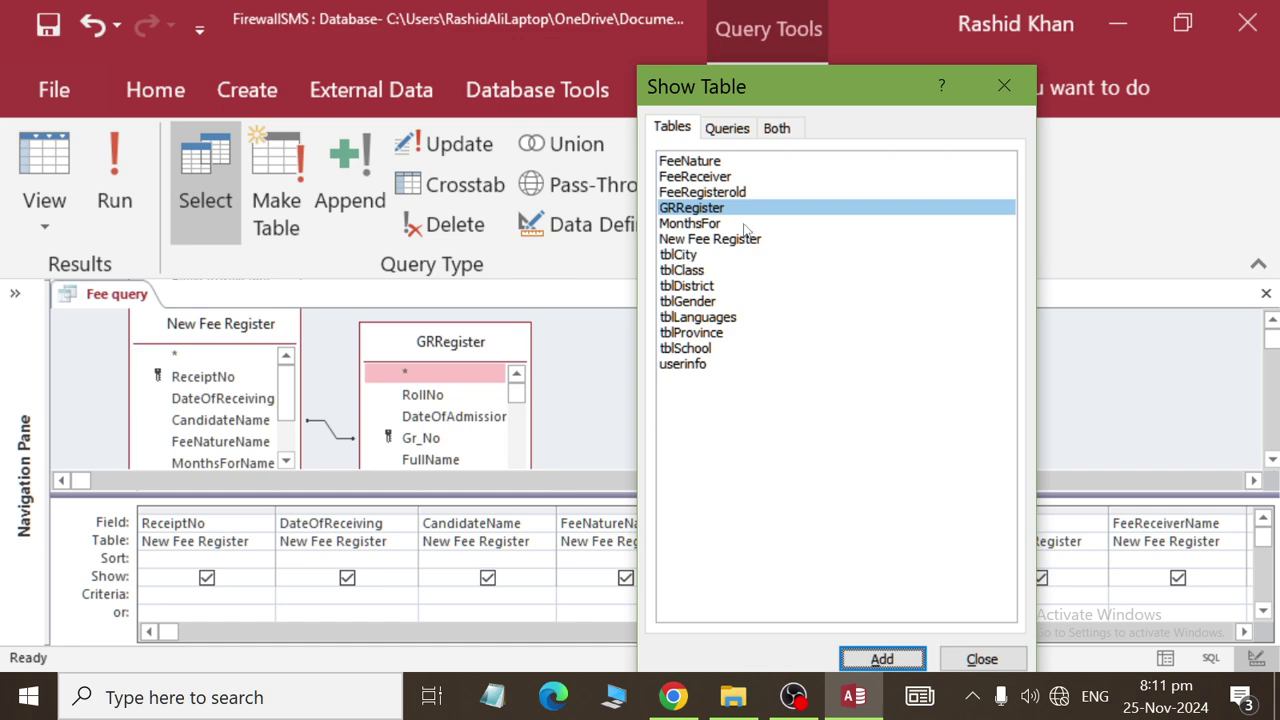
{"action": "left_click", "coordinate": [968, 656]}
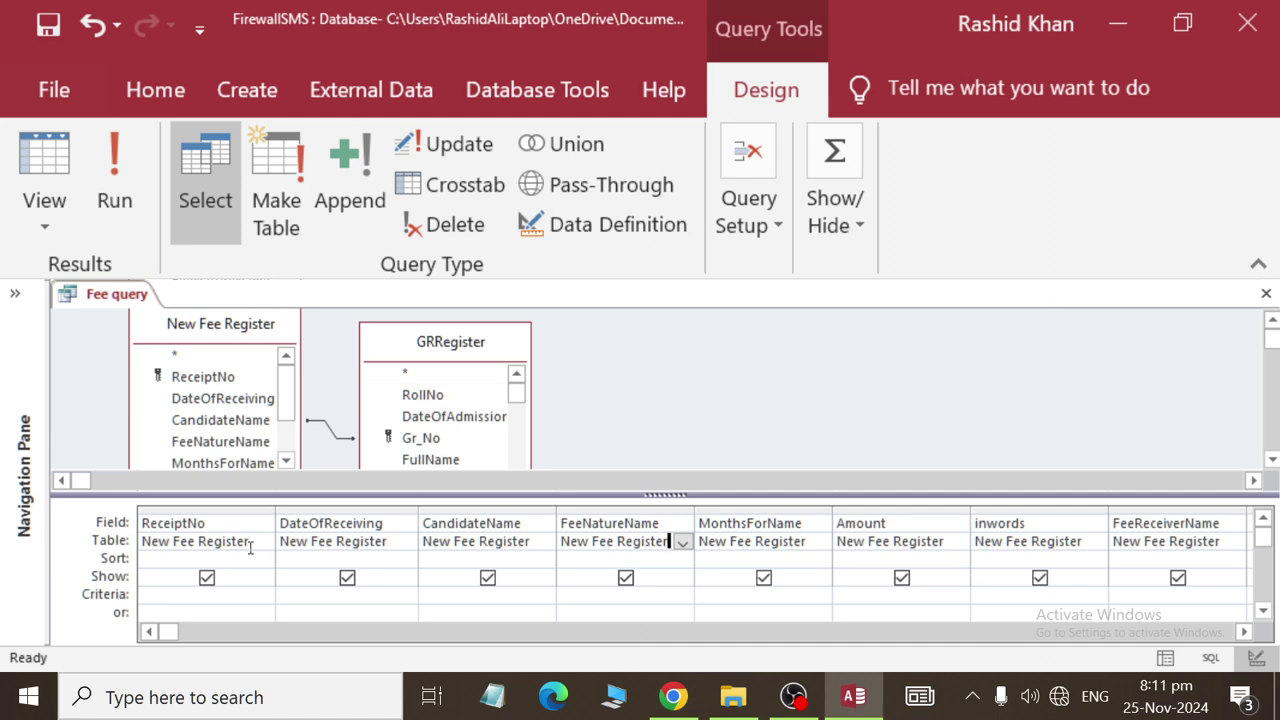
{"action": "left_click_drag", "start_coordinate": [429, 340], "coordinate": [496, 334]}
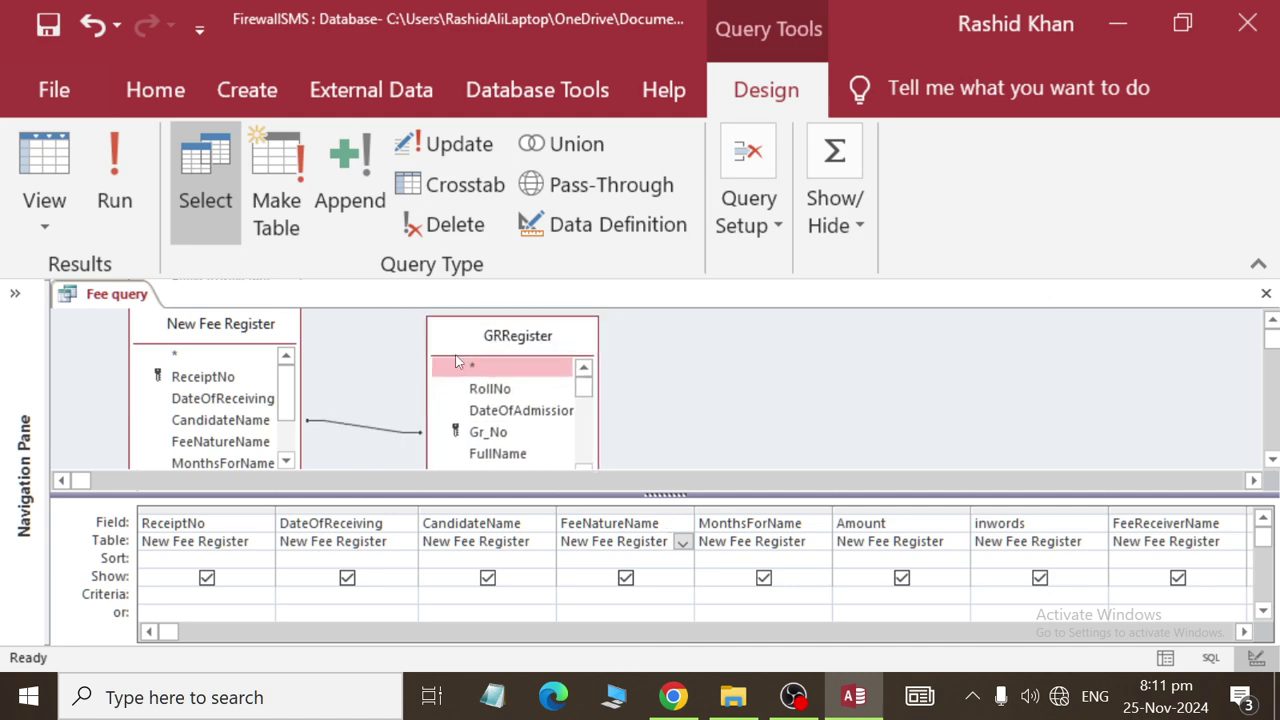
Review the join between Gr_No in GRRegister and CandidateName in New Fee Register, keeping only rows where the joined fields are equal.
{"action": "double_click", "coordinate": [348, 428]}
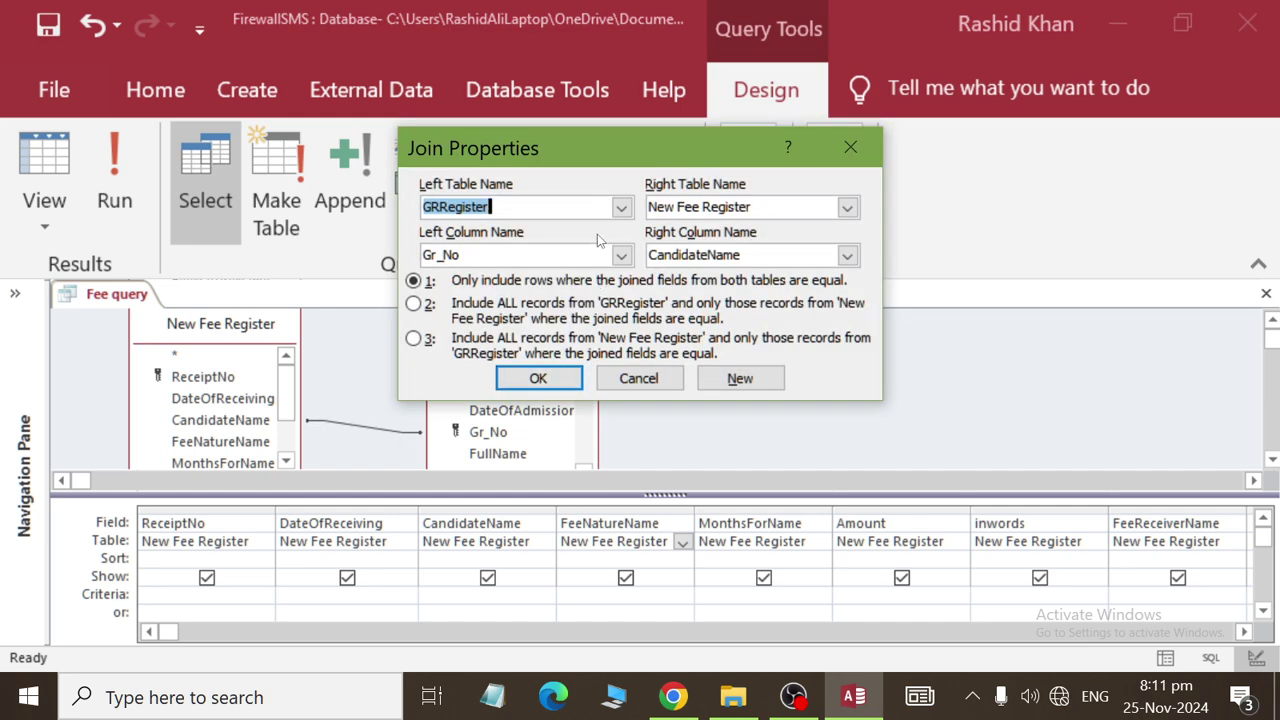
{"action": "left_click", "coordinate": [569, 204]}
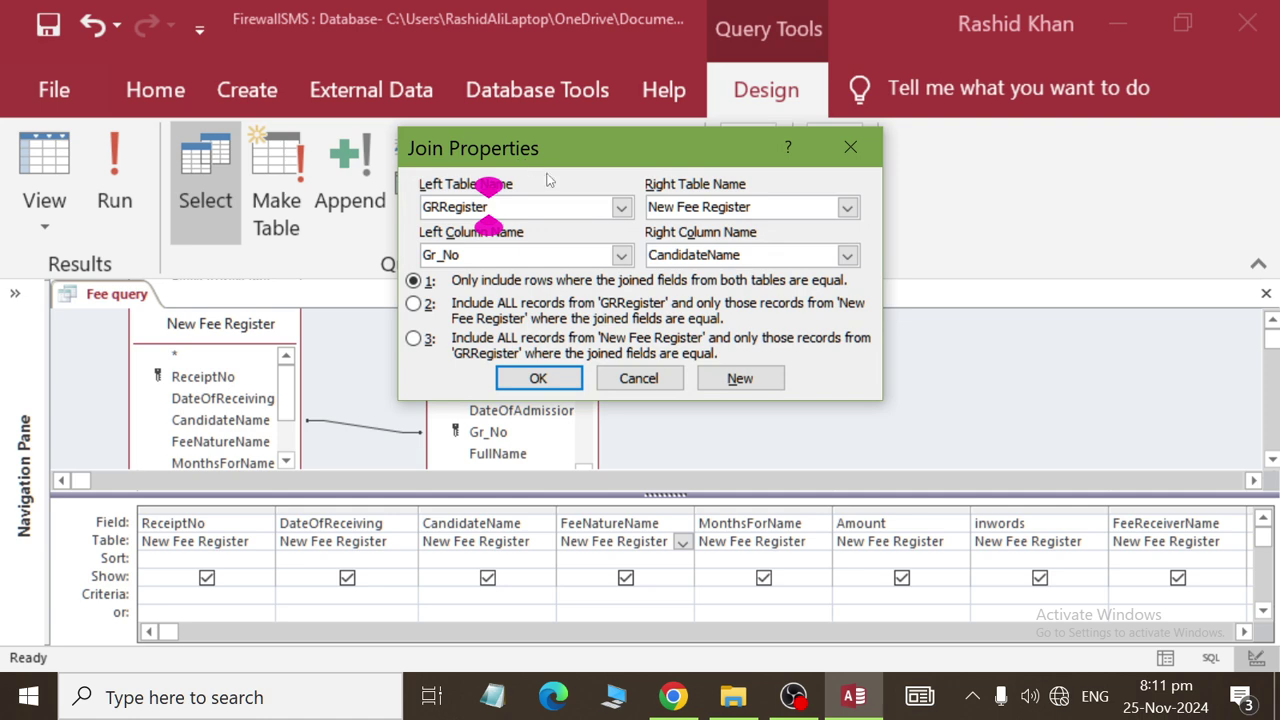
{"action": "left_click", "coordinate": [786, 205]}
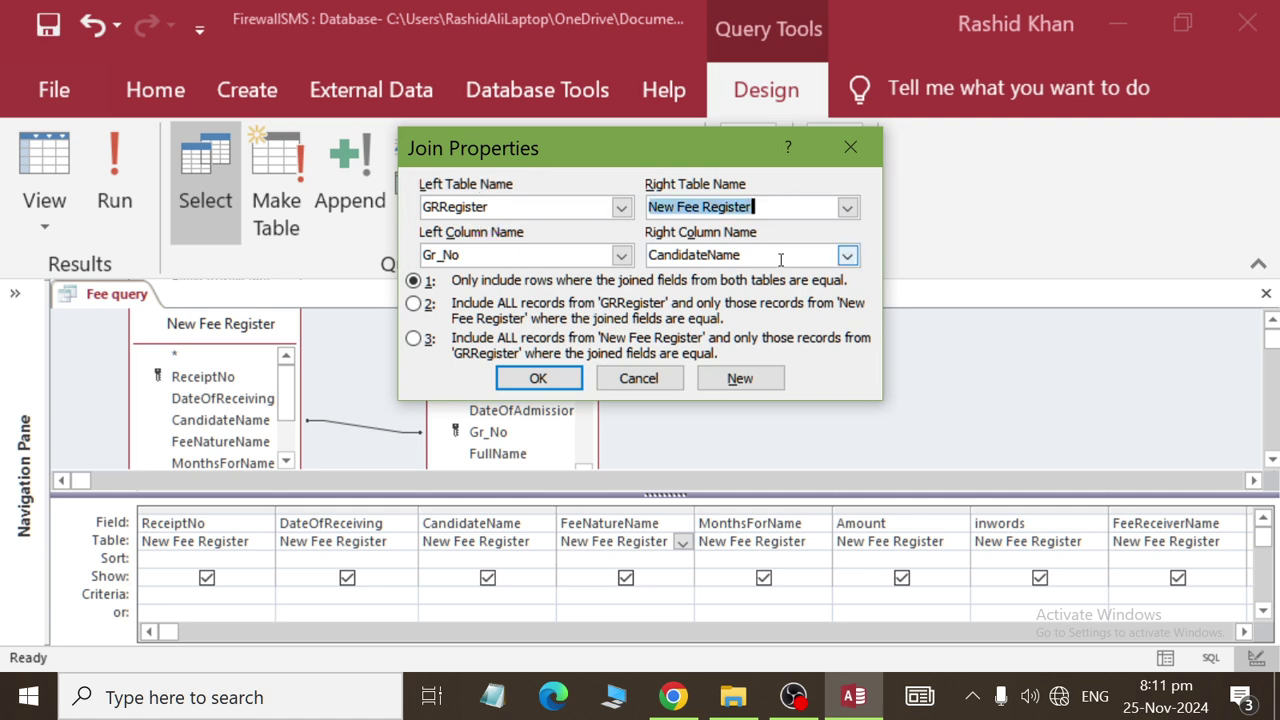
{"action": "left_click", "coordinate": [562, 256]}
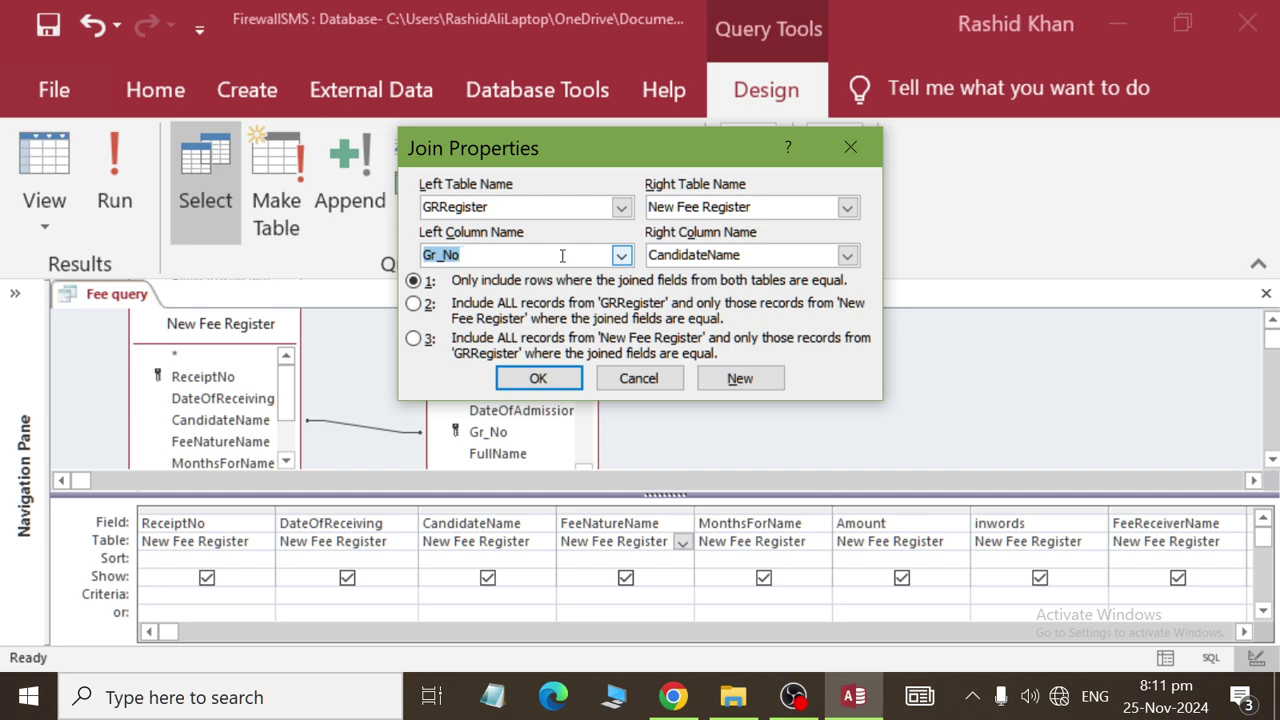
{"action": "left_click", "coordinate": [750, 255]}
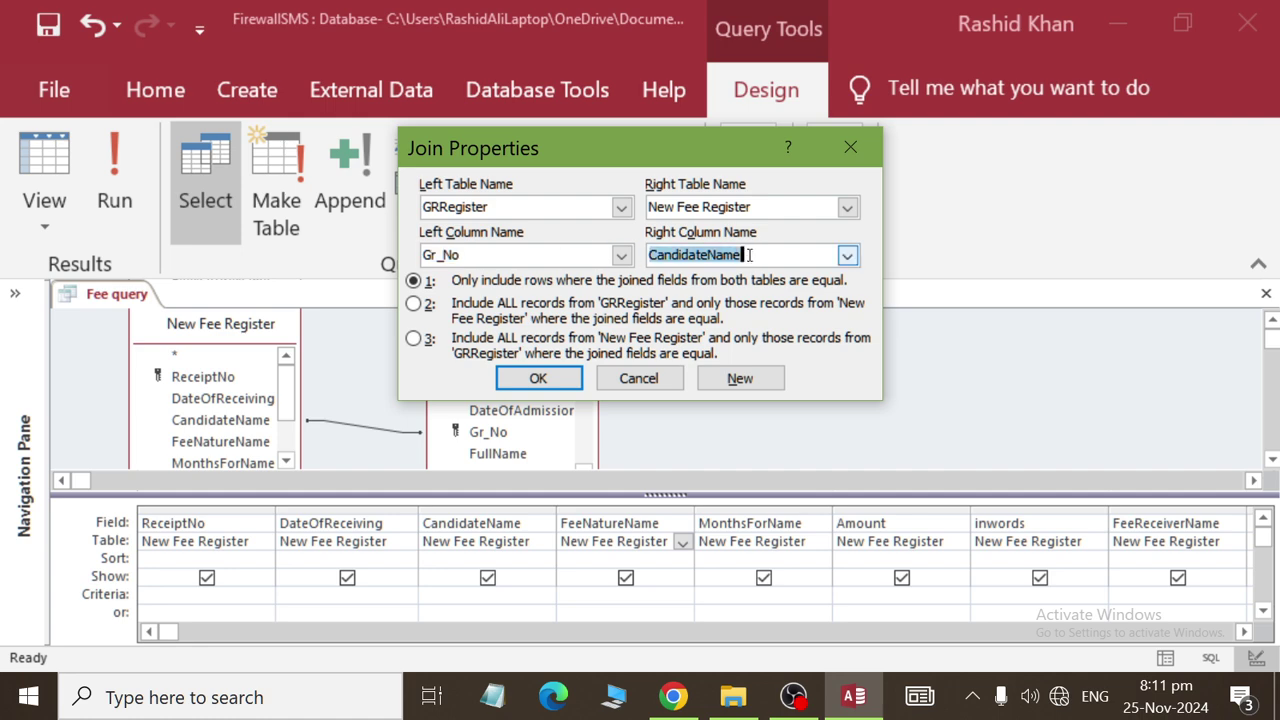
{"action": "left_click", "coordinate": [851, 256]}
{"action": "left_click", "coordinate": [849, 256]}
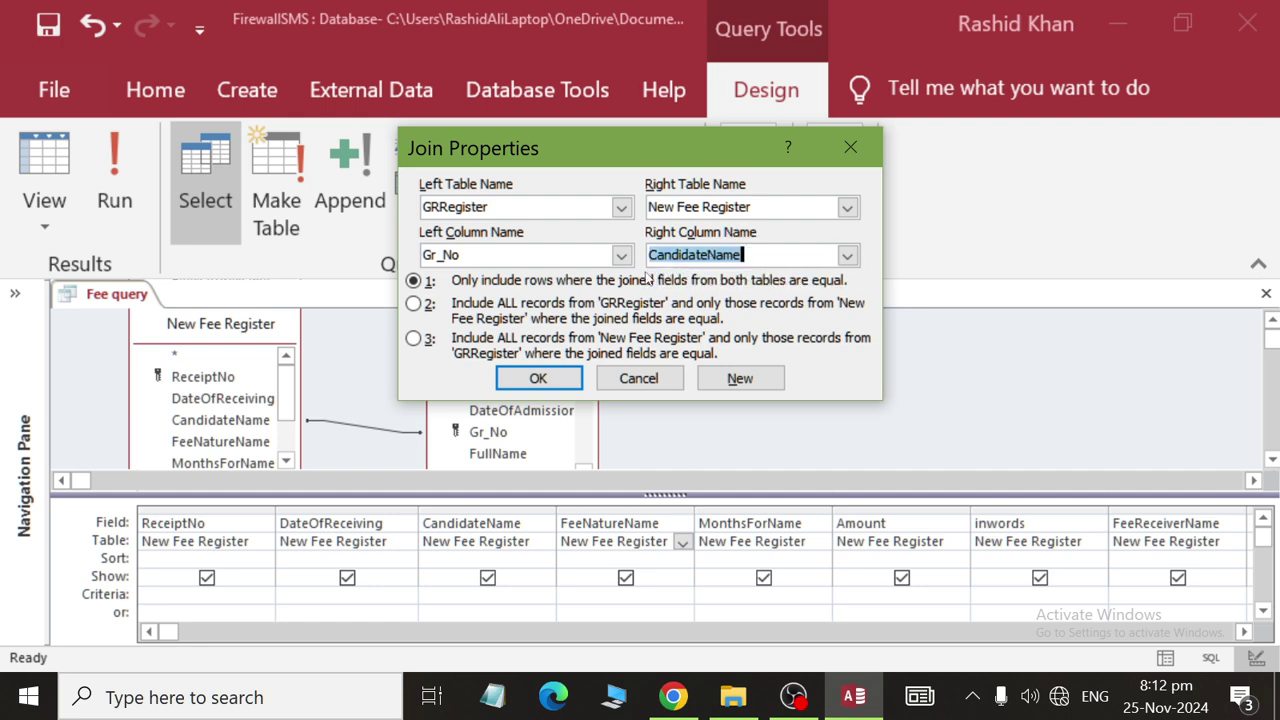
{"action": "left_click", "coordinate": [621, 256]}
{"action": "left_click", "coordinate": [621, 256]}
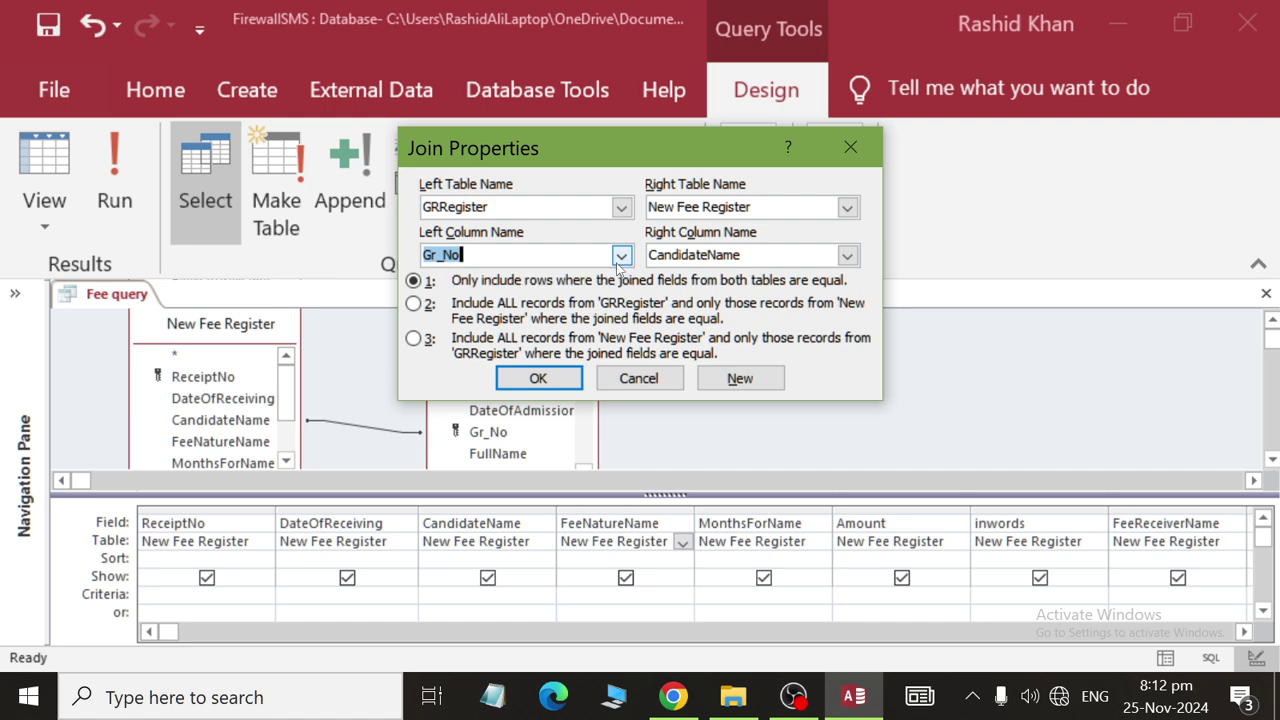
{"action": "left_click", "coordinate": [458, 255]}
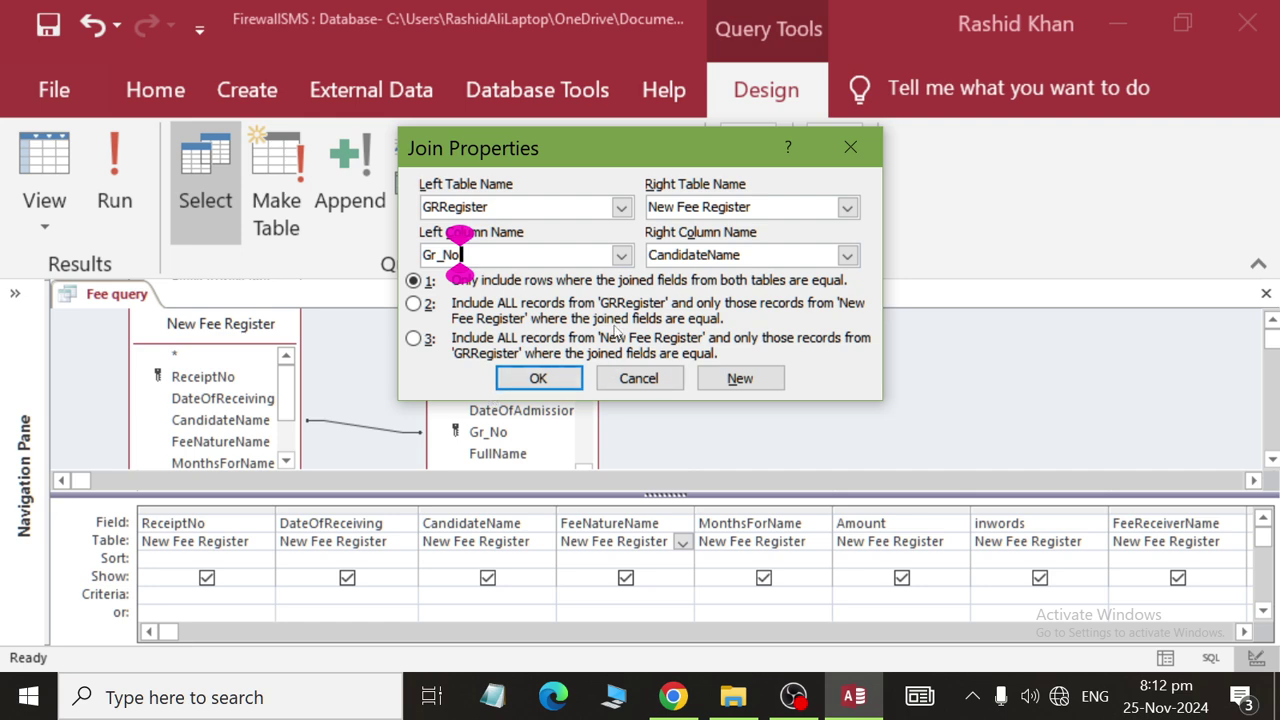
{"action": "left_click", "coordinate": [550, 384]}
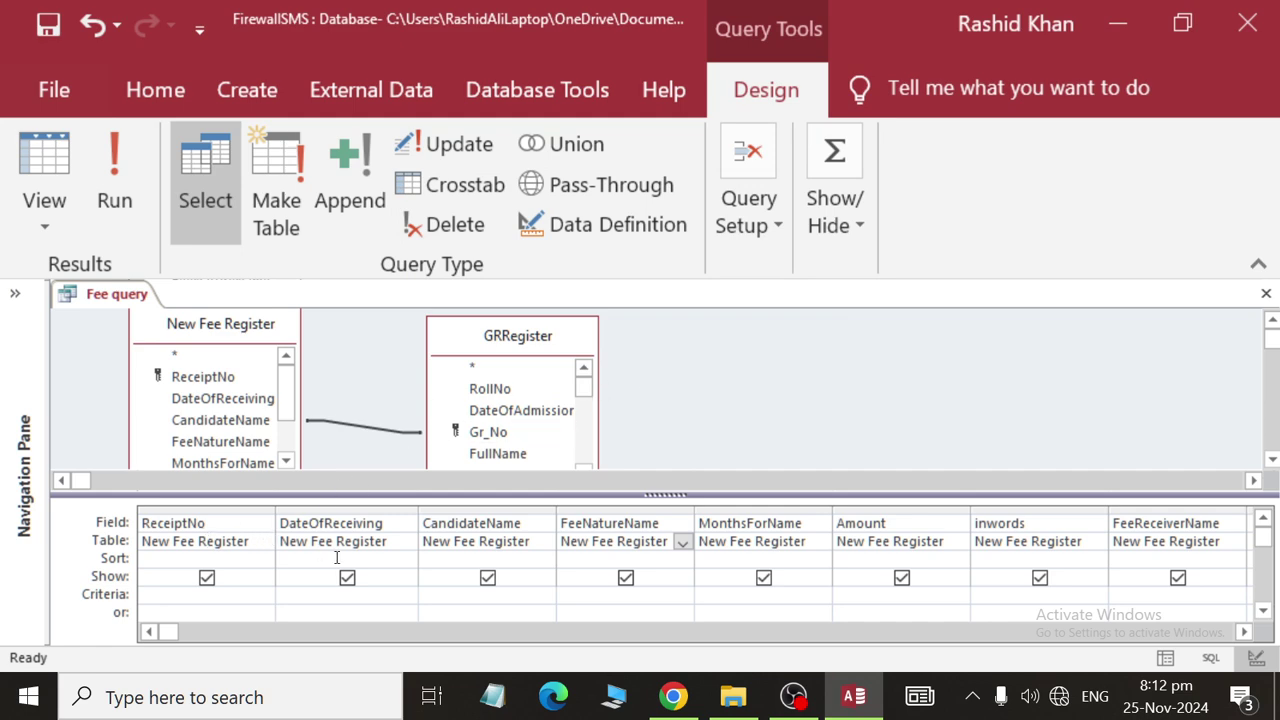
{"action": "left_click", "coordinate": [367, 541]}
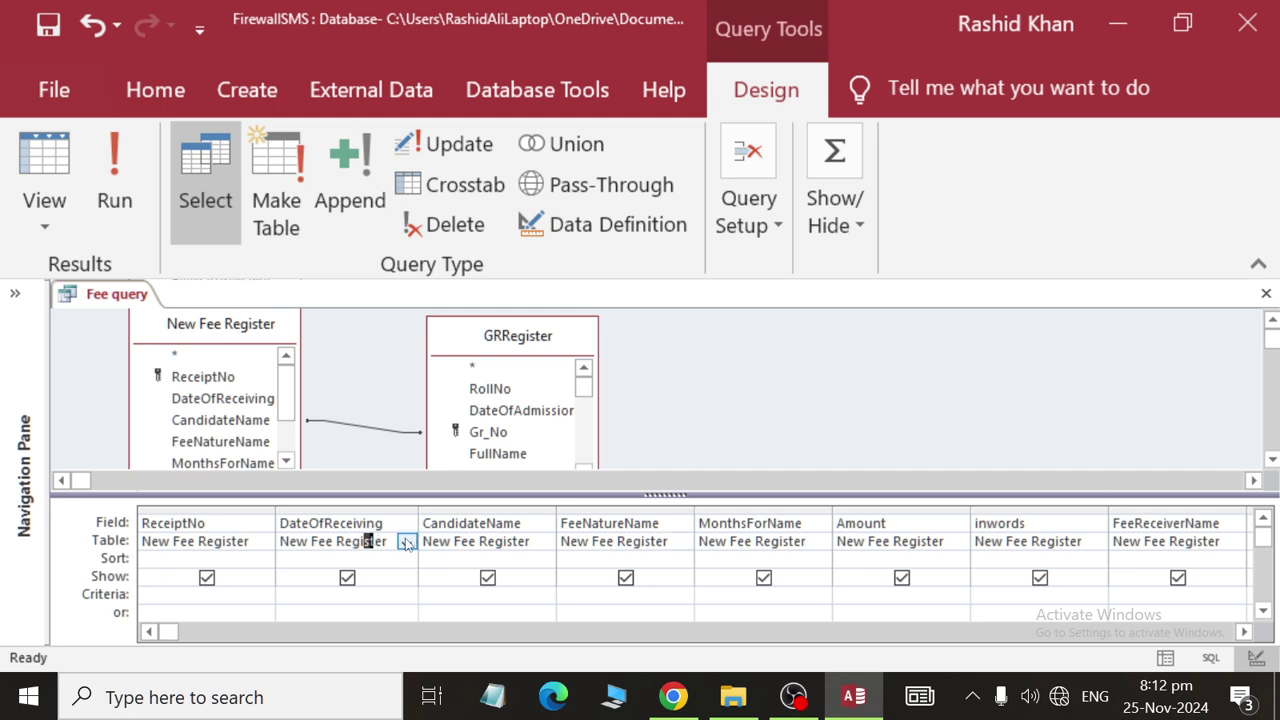
{"action": "left_click", "coordinate": [488, 548]}
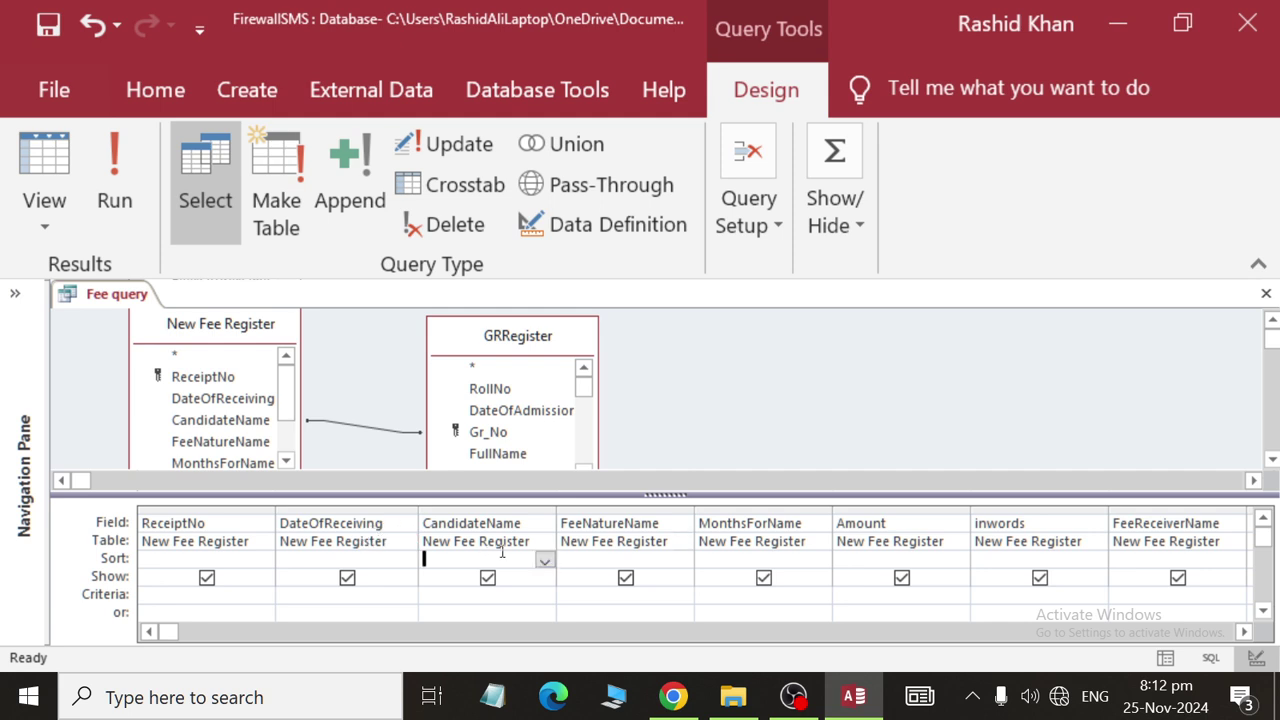
{"action": "left_click", "coordinate": [594, 541]}
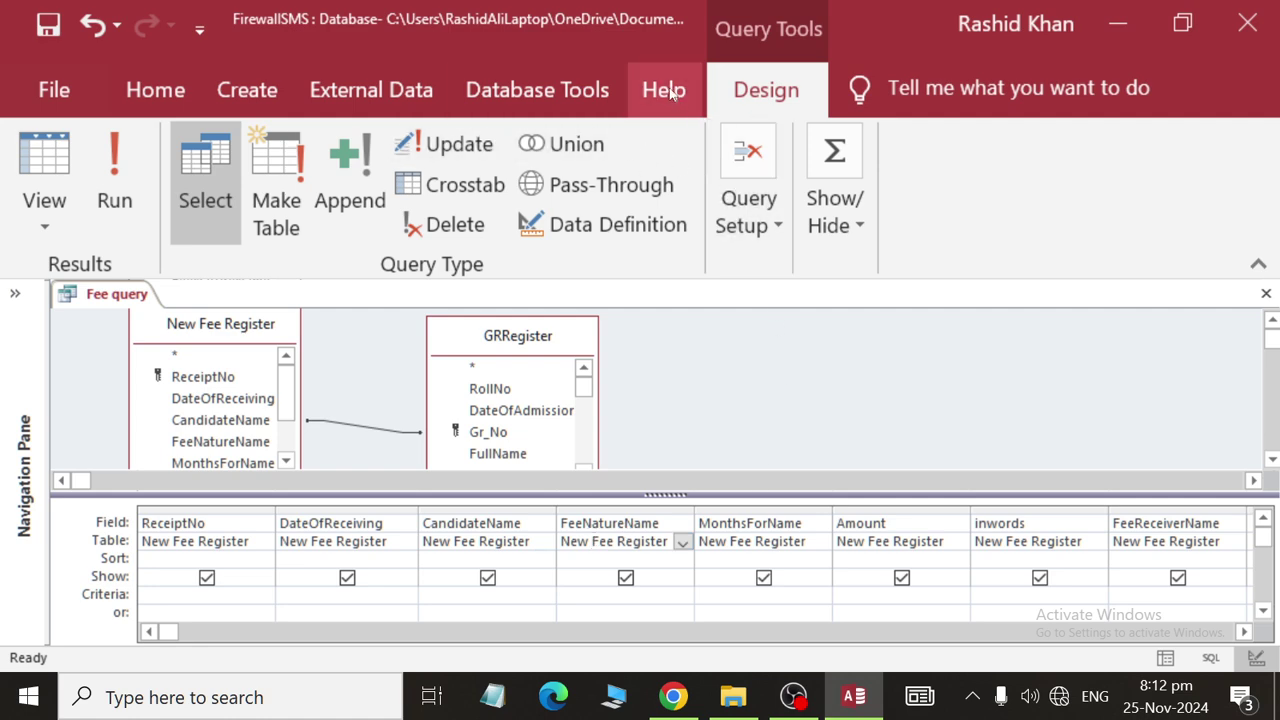
{"action": "left_click", "coordinate": [556, 97]}
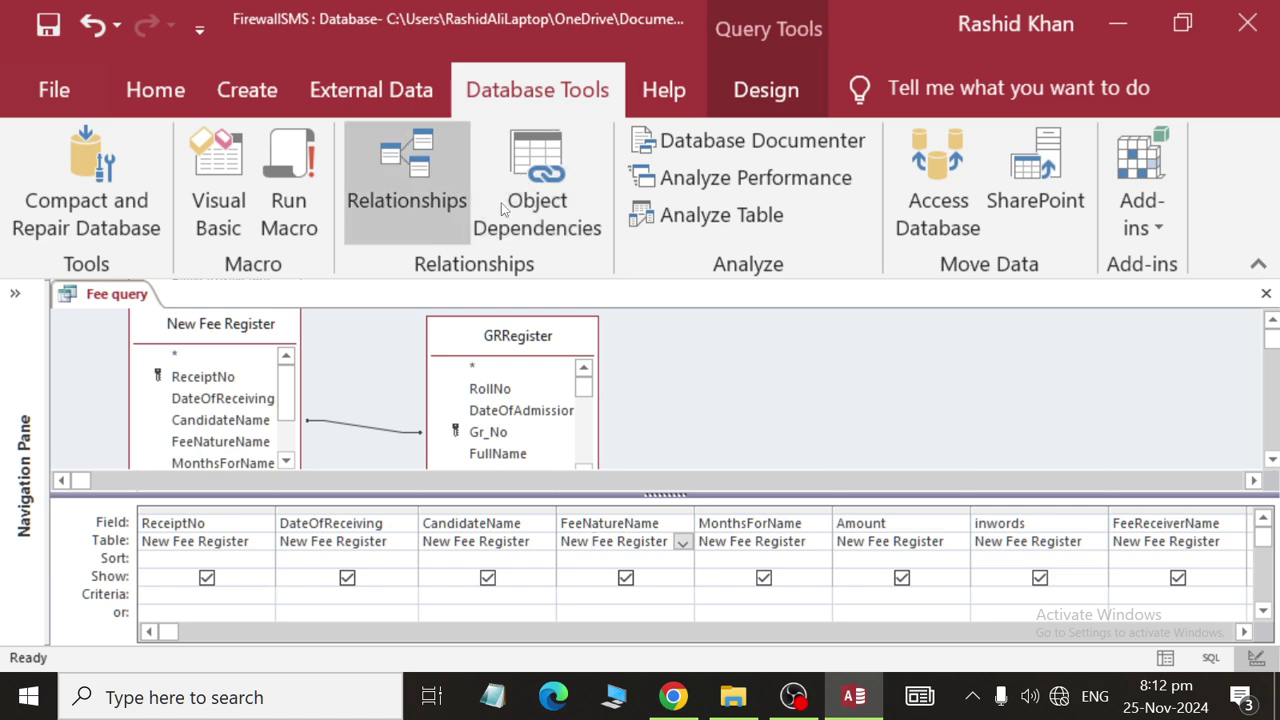
{"action": "left_click", "coordinate": [766, 90]}
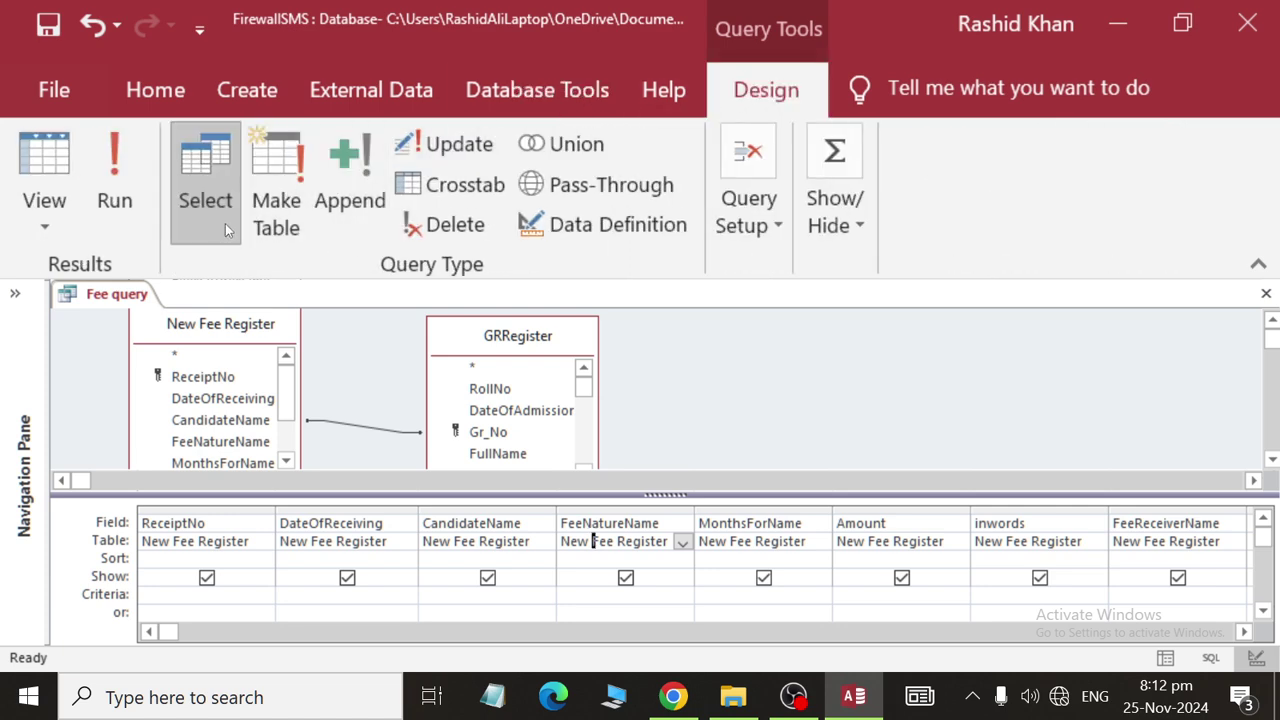
{"action": "left_click", "coordinate": [566, 92]}
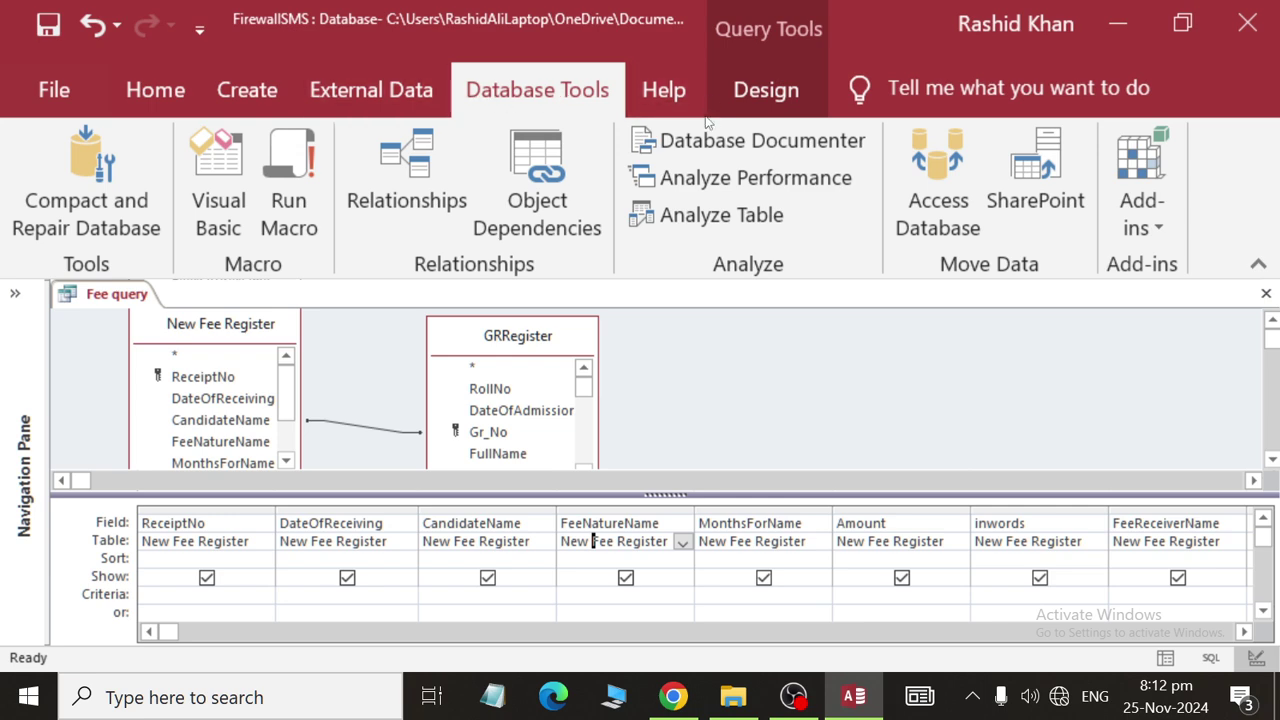
{"action": "left_click", "coordinate": [603, 516]}
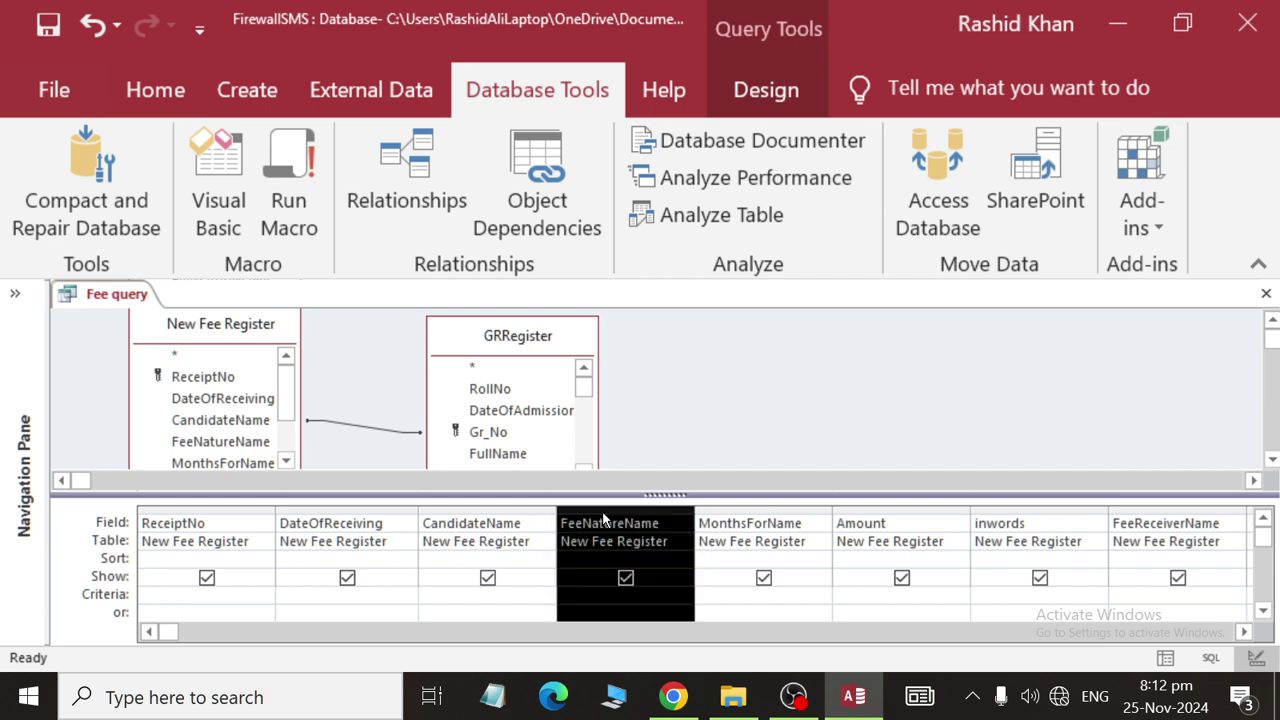
{"action": "right_click", "coordinate": [603, 516]}
{"action": "left_click", "coordinate": [592, 522]}
{"action": "right_click", "coordinate": [585, 523]}
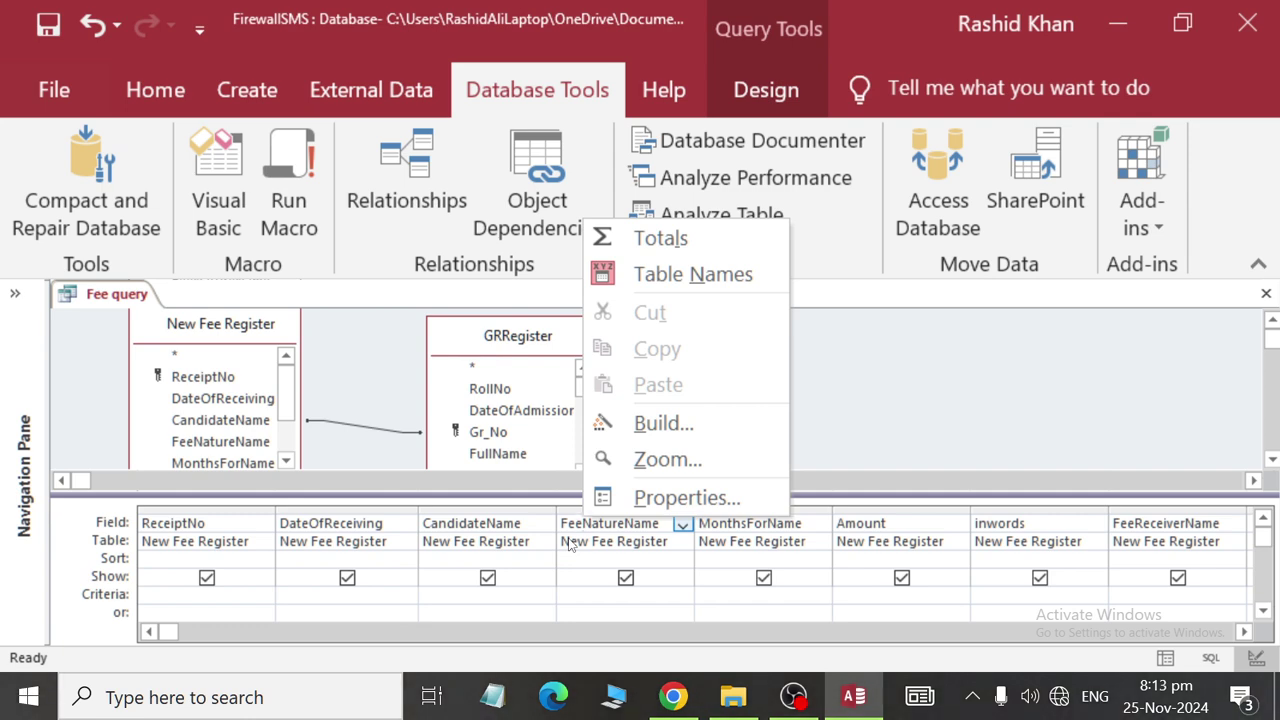
{"action": "left_click", "coordinate": [570, 541]}
{"action": "left_click", "coordinate": [540, 523]}
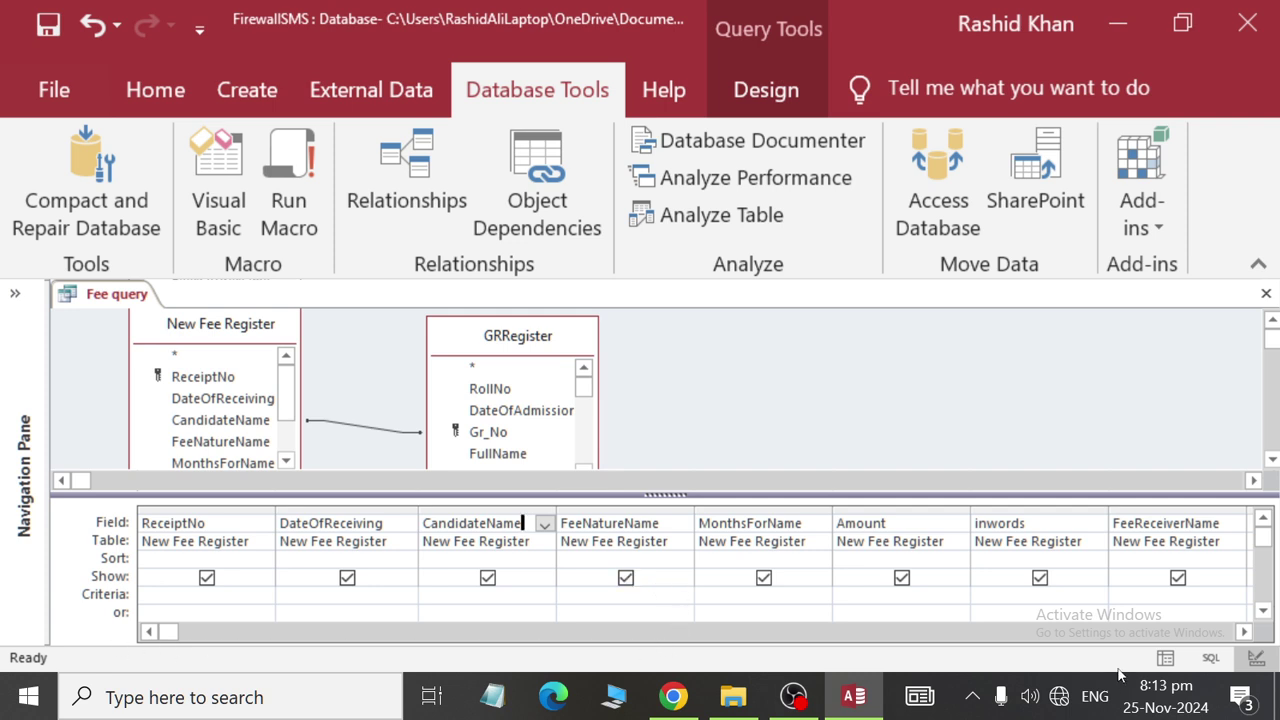
Add the Gr_No field from GRRegister to the first empty column after FeeReceiverName in Fee query's design grid.
{"action": "left_click", "coordinate": [1244, 631]}
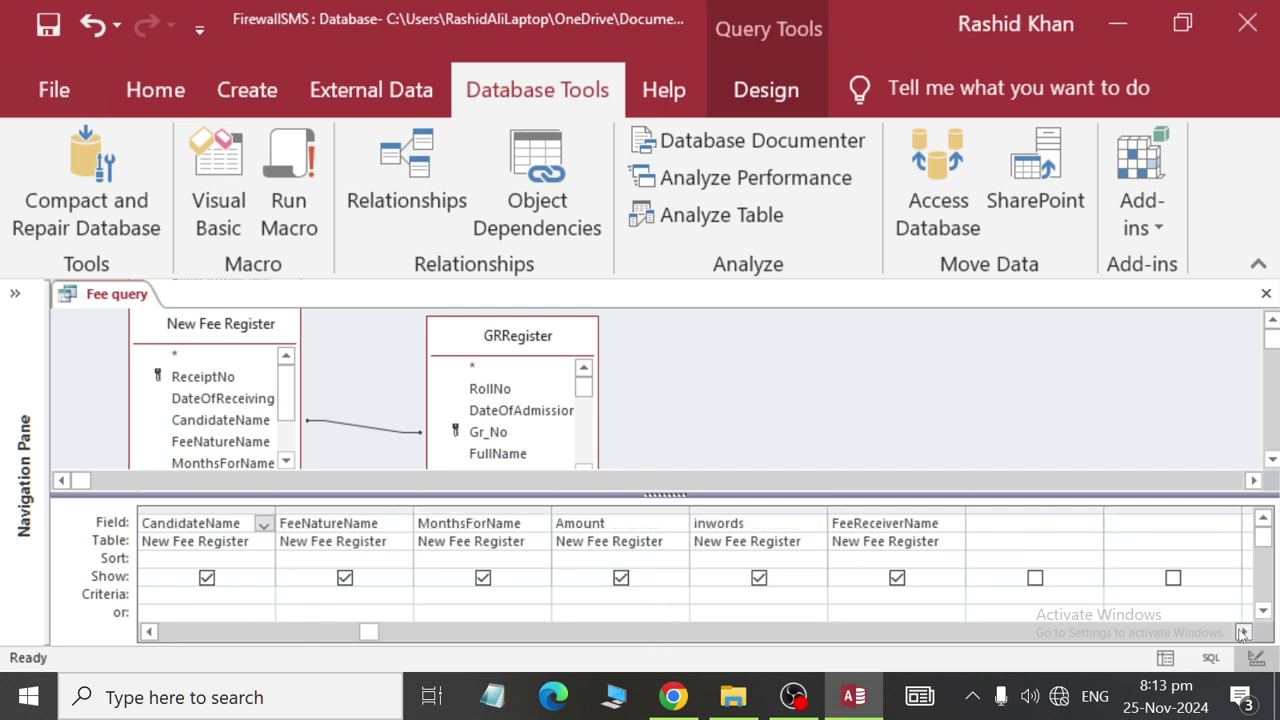
{"action": "left_click", "coordinate": [1088, 543]}
{"action": "left_click", "coordinate": [1091, 542]}
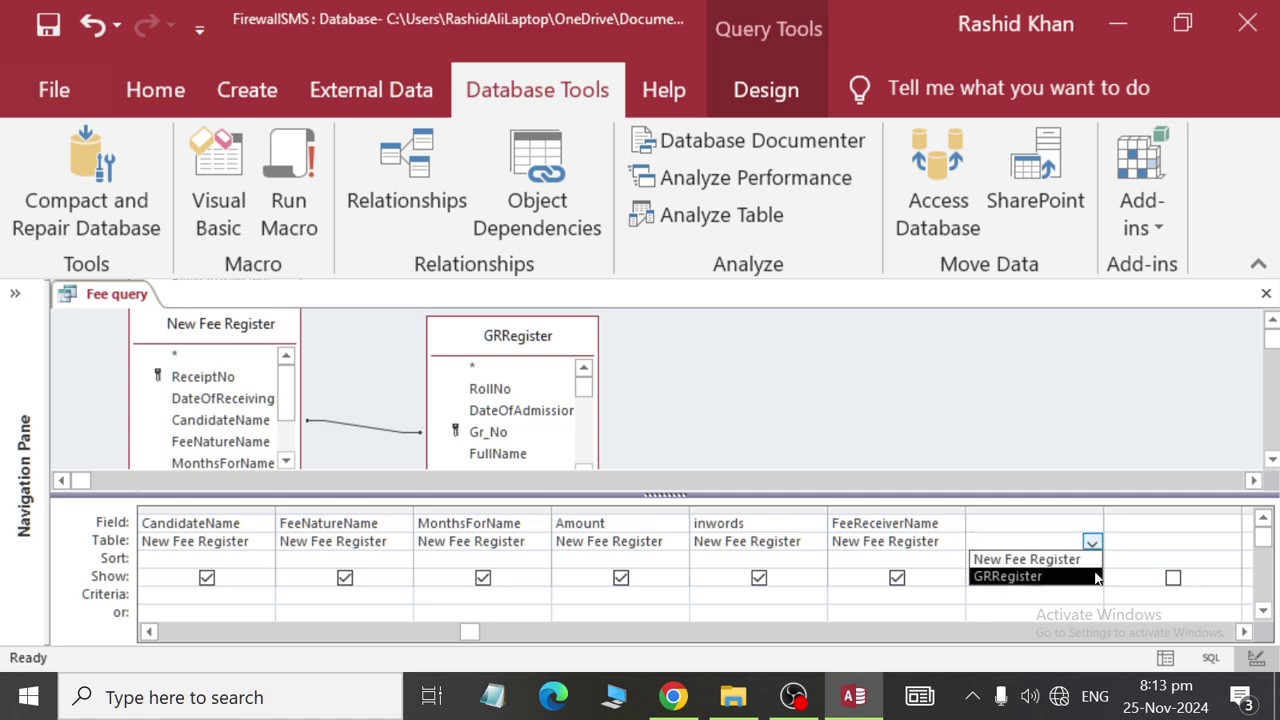
{"action": "left_click", "coordinate": [1095, 577]}
{"action": "left_click", "coordinate": [1080, 523]}
{"action": "left_click", "coordinate": [1092, 523]}
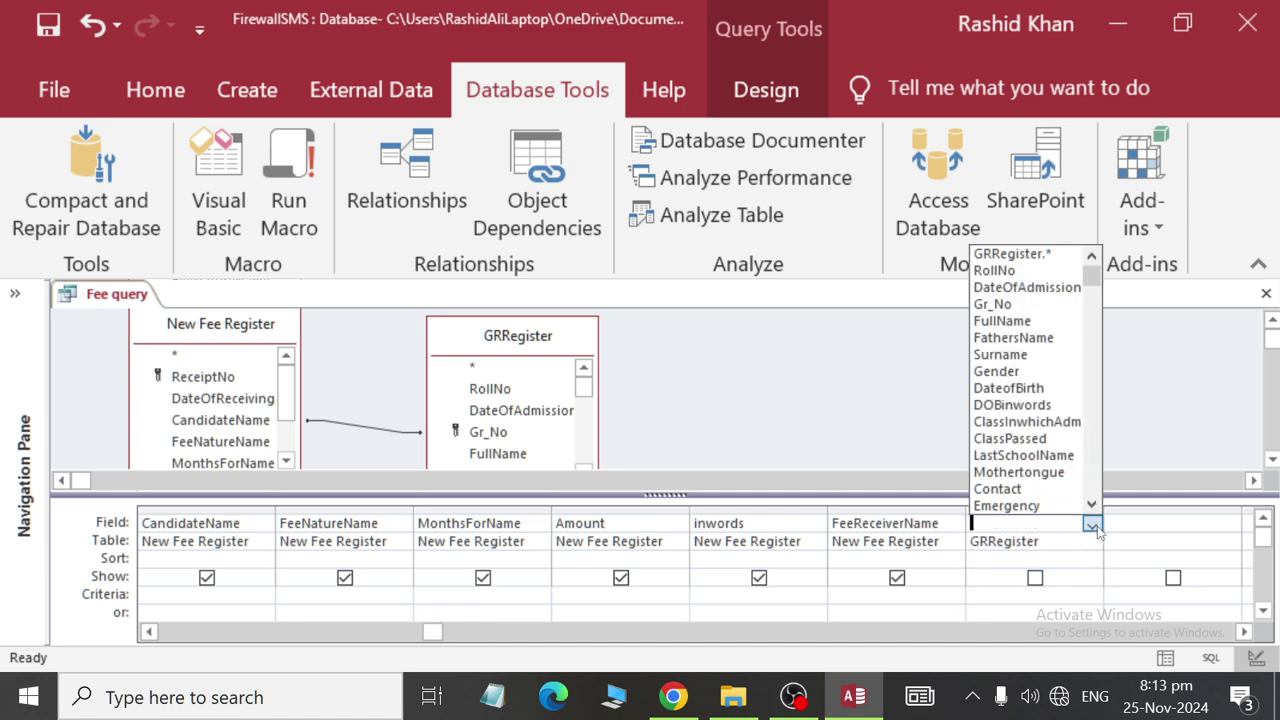
{"action": "left_click", "coordinate": [993, 304]}
Add GRRegister's FullName field to the query grid in the column after Gr_No.
{"action": "left_click", "coordinate": [1110, 541]}
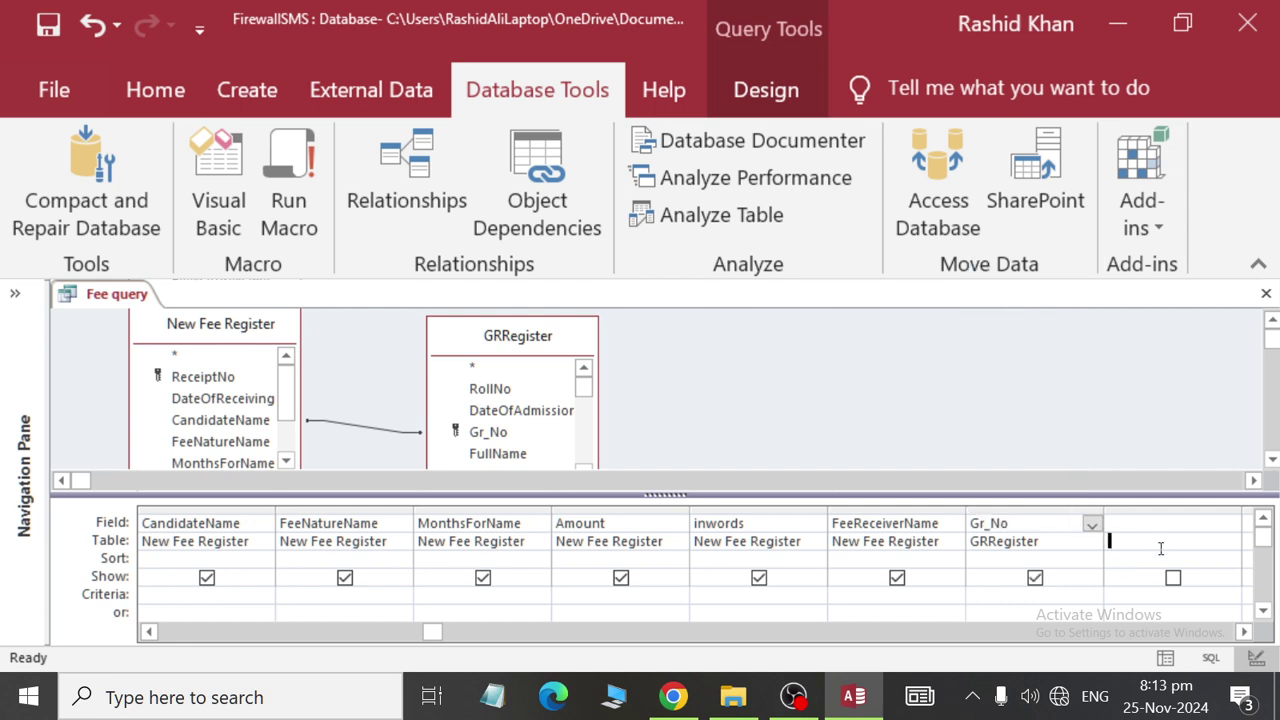
{"action": "left_click", "coordinate": [1230, 542]}
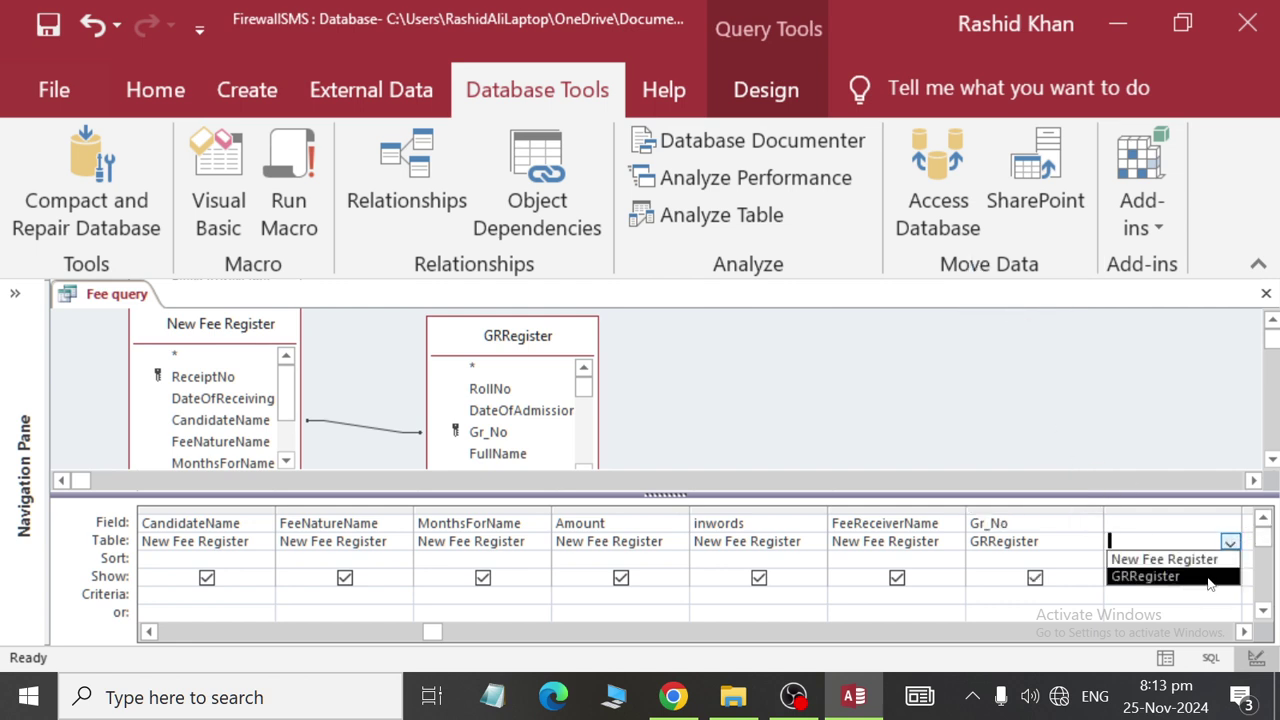
{"action": "left_click", "coordinate": [1212, 580]}
{"action": "left_click", "coordinate": [1213, 520]}
{"action": "left_click", "coordinate": [1230, 523]}
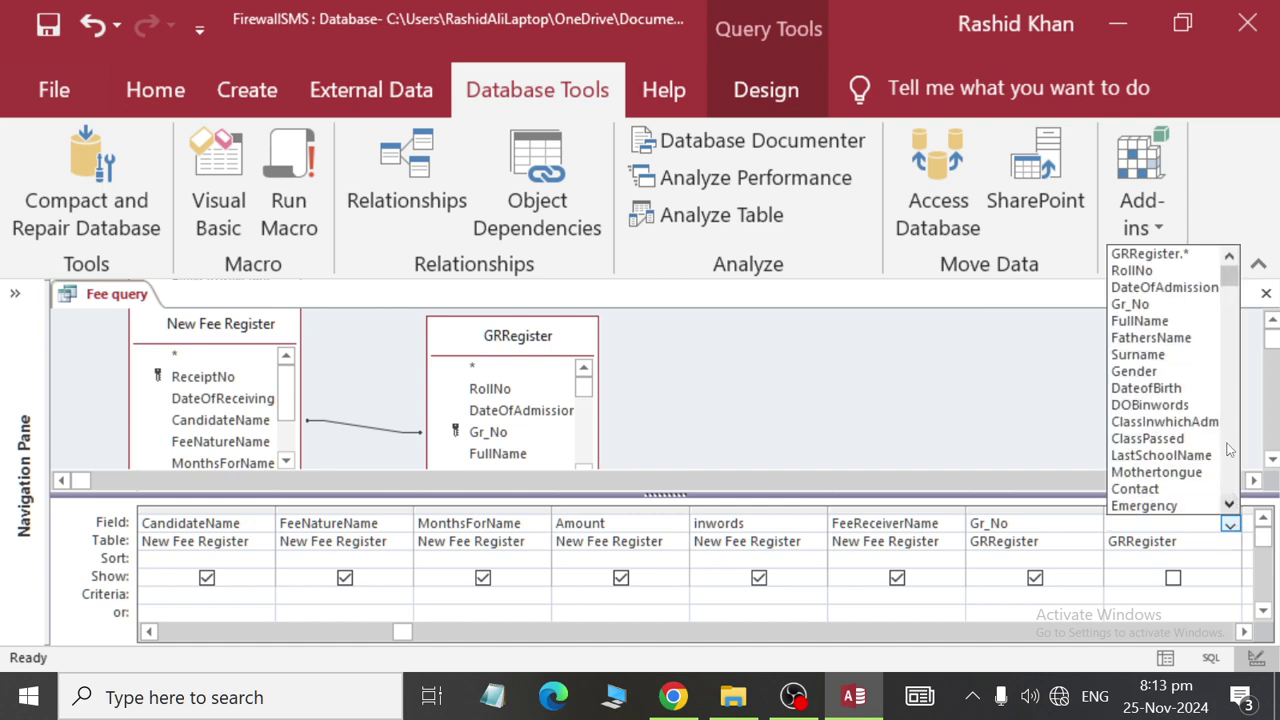
{"action": "left_click", "coordinate": [1206, 320]}
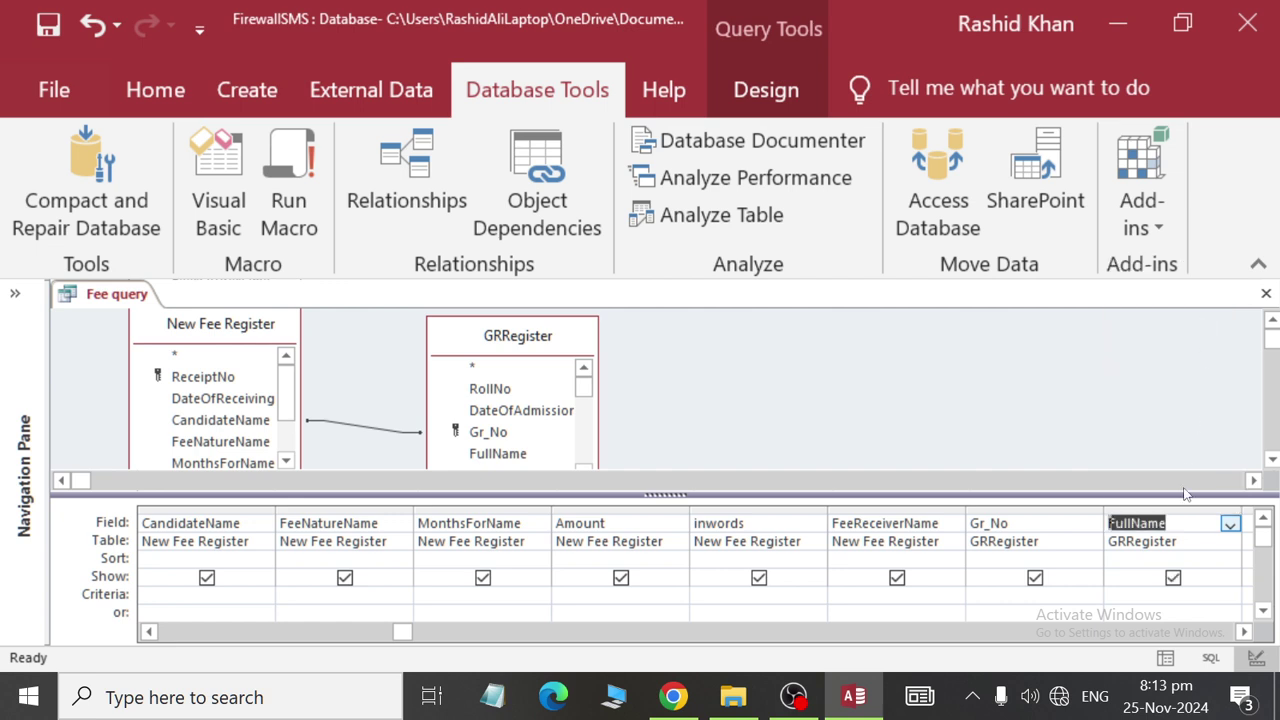
Add GRRegister's FathersName field to the query grid in the column after FullName.
{"action": "left_click", "coordinate": [1074, 541]}
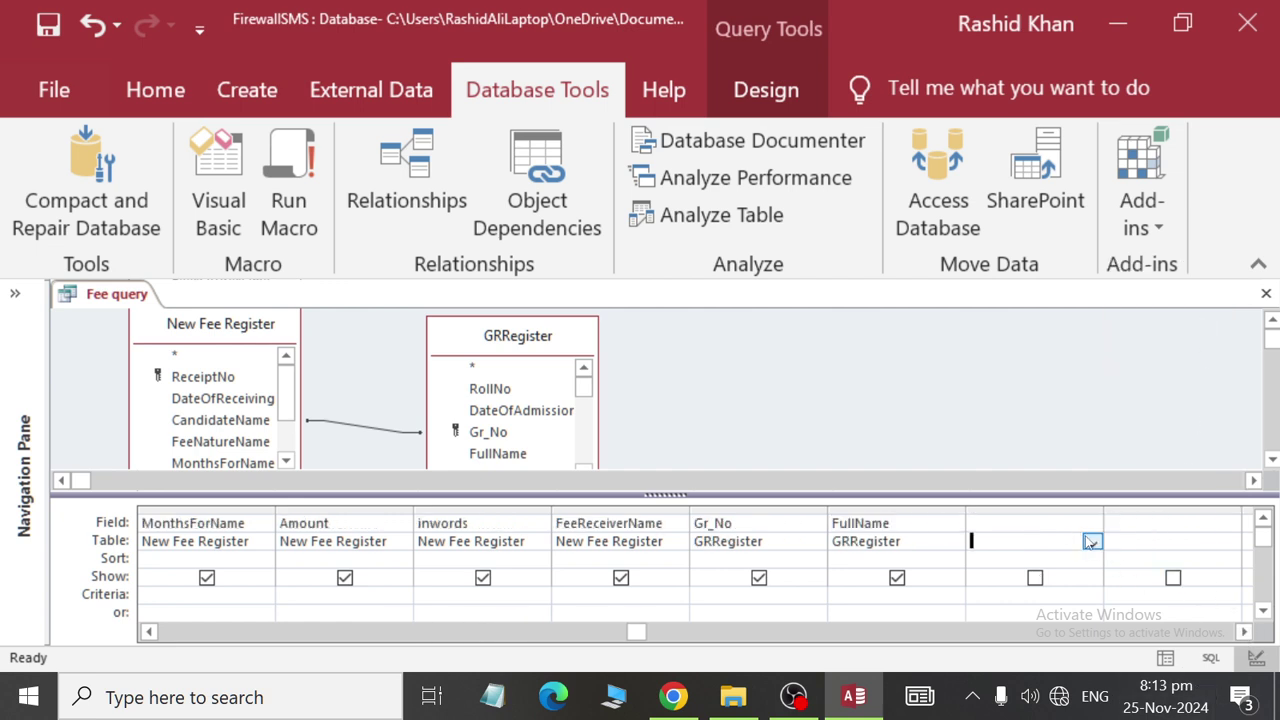
{"action": "left_click", "coordinate": [1091, 541]}
{"action": "left_click", "coordinate": [1081, 575]}
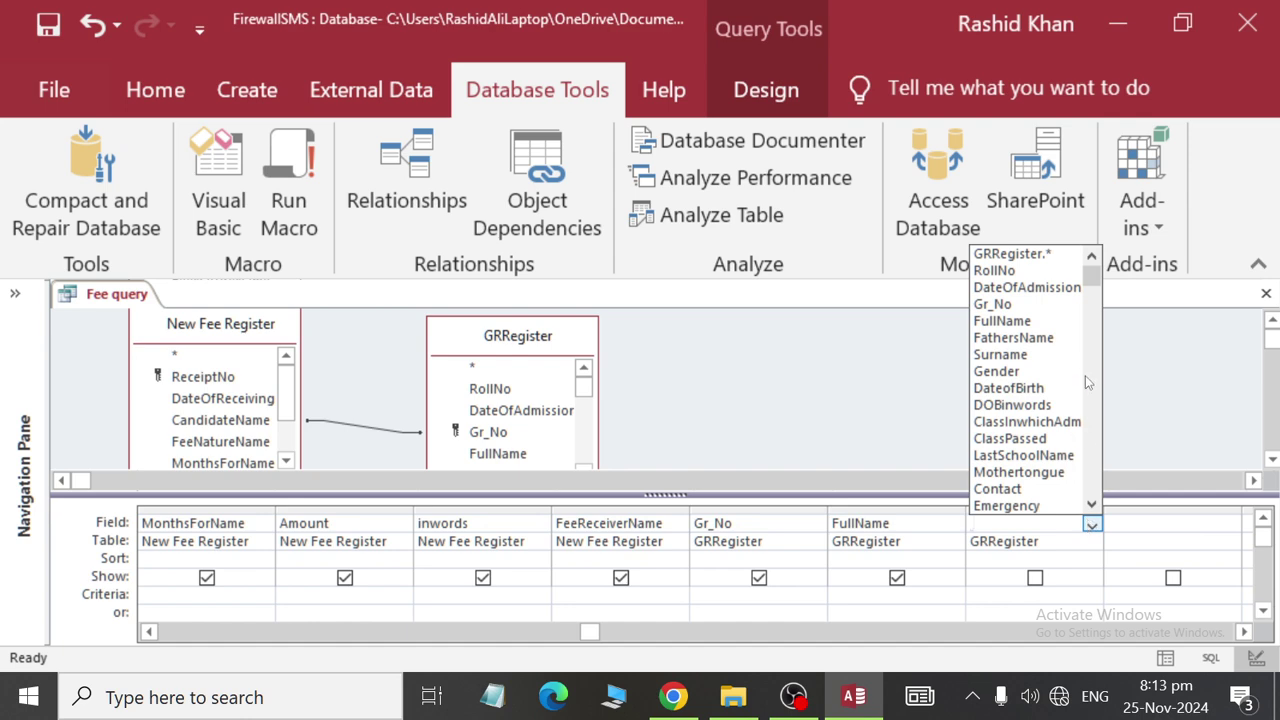
{"action": "left_click", "coordinate": [1076, 340]}
Add GRRegister's class-of-admission field, starting with ClassInwhichAdm, to the query grid after FathersName.
{"action": "left_click", "coordinate": [1186, 527]}
{"action": "left_click", "coordinate": [1226, 540]}
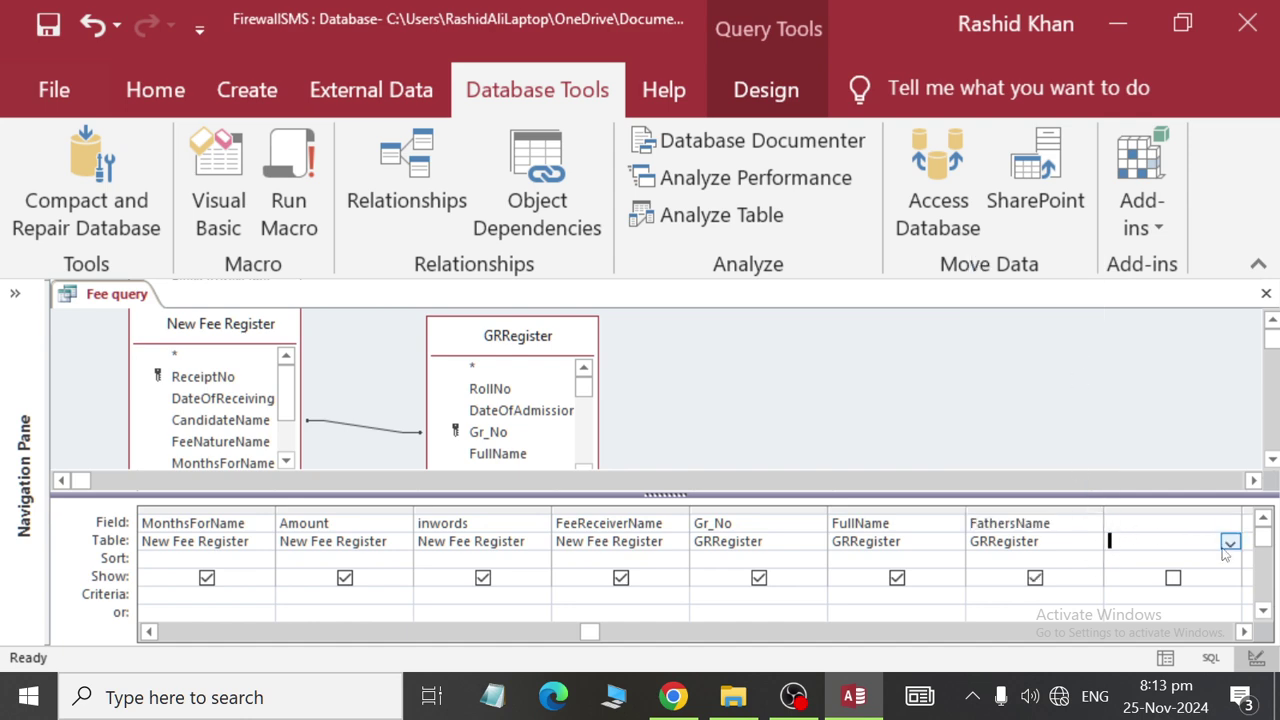
{"action": "left_click", "coordinate": [1229, 540]}
{"action": "left_click", "coordinate": [1145, 577]}
{"action": "left_click", "coordinate": [1226, 530]}
{"action": "left_click", "coordinate": [1228, 526]}
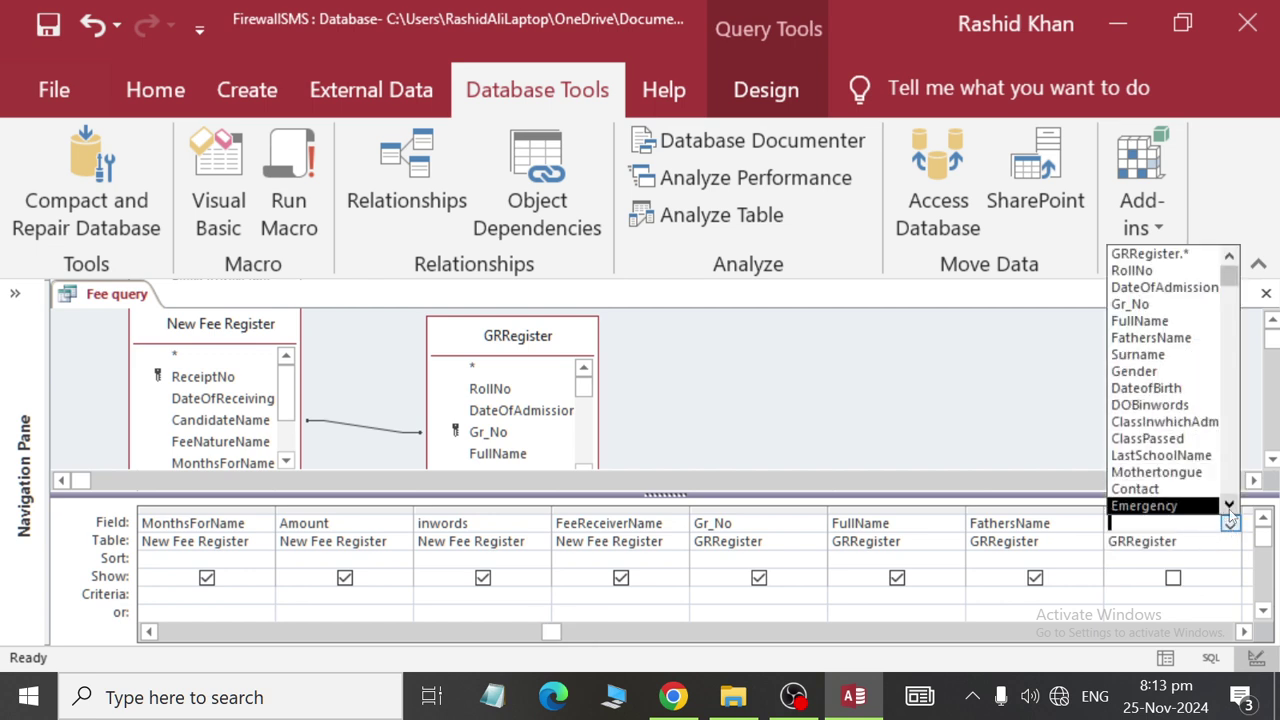
{"action": "left_click", "coordinate": [1229, 506]}
{"action": "left_click", "coordinate": [1229, 506]}
{"action": "left_click", "coordinate": [1229, 506]}
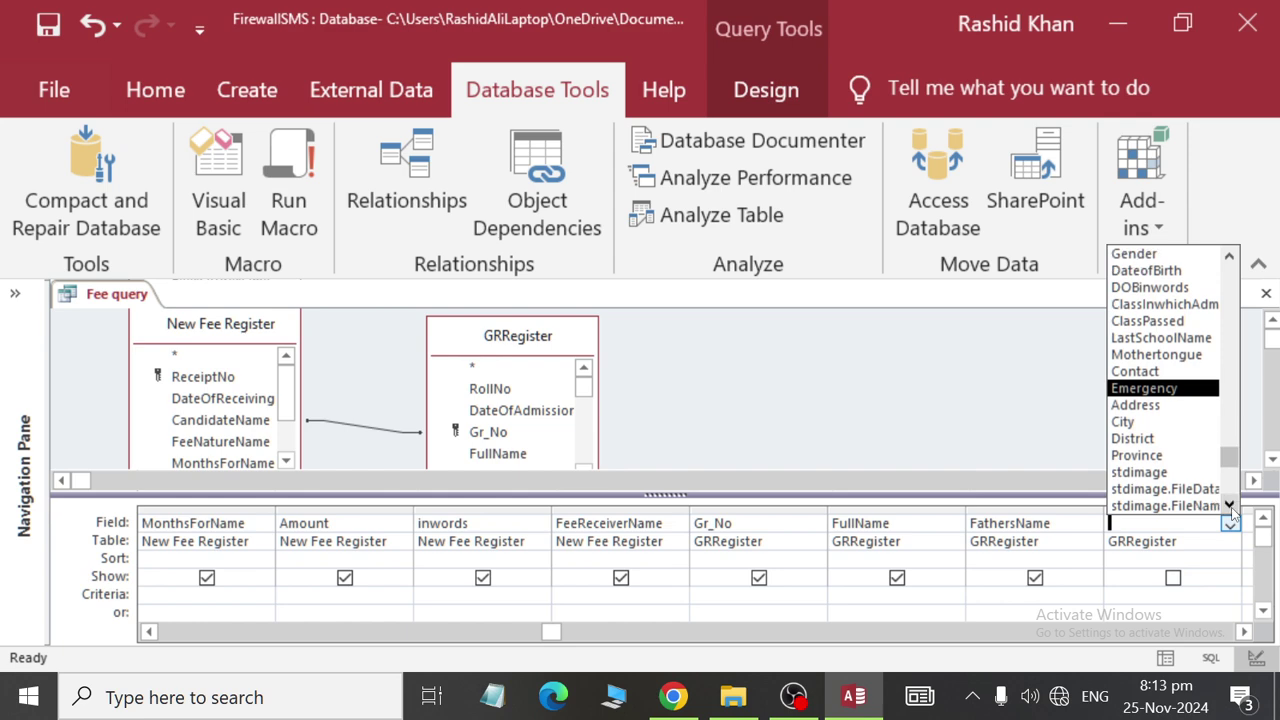
{"action": "left_click", "coordinate": [1229, 506]}
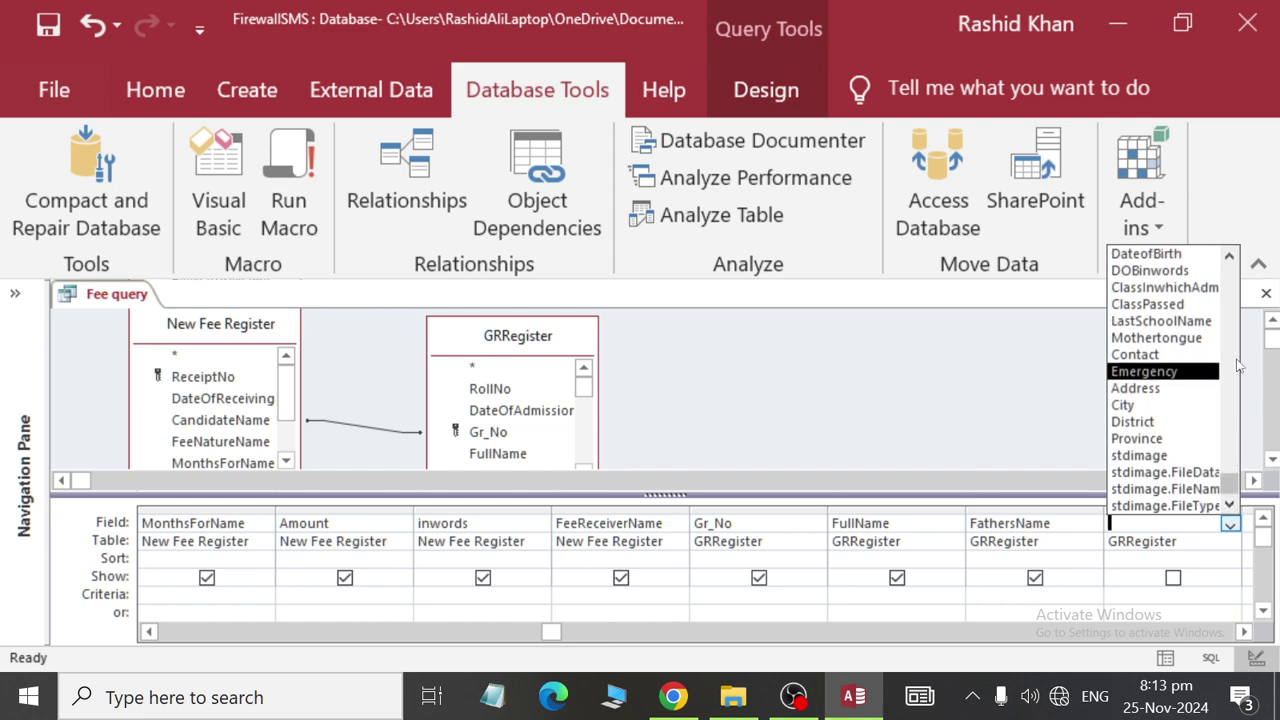
{"action": "left_click", "coordinate": [1229, 256]}
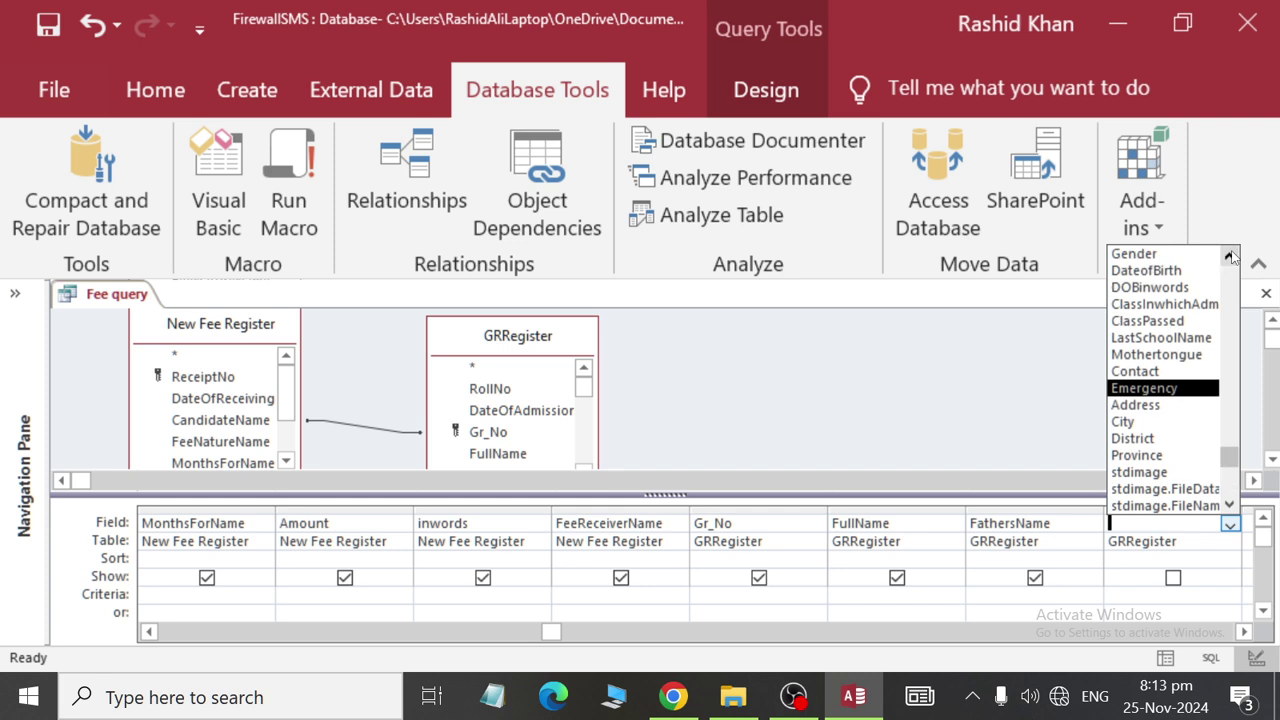
{"action": "left_click", "coordinate": [1188, 304]}
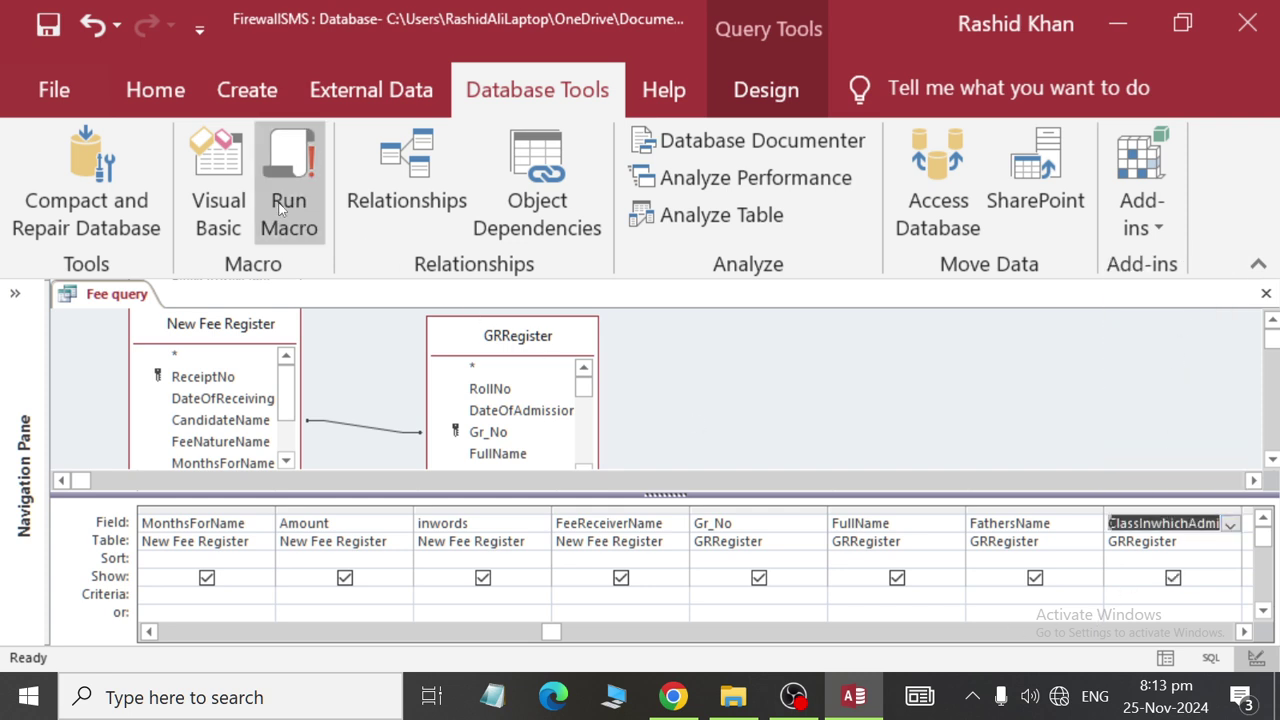
Save the changes to Fee query and close it.
{"action": "left_click", "coordinate": [340, 95]}
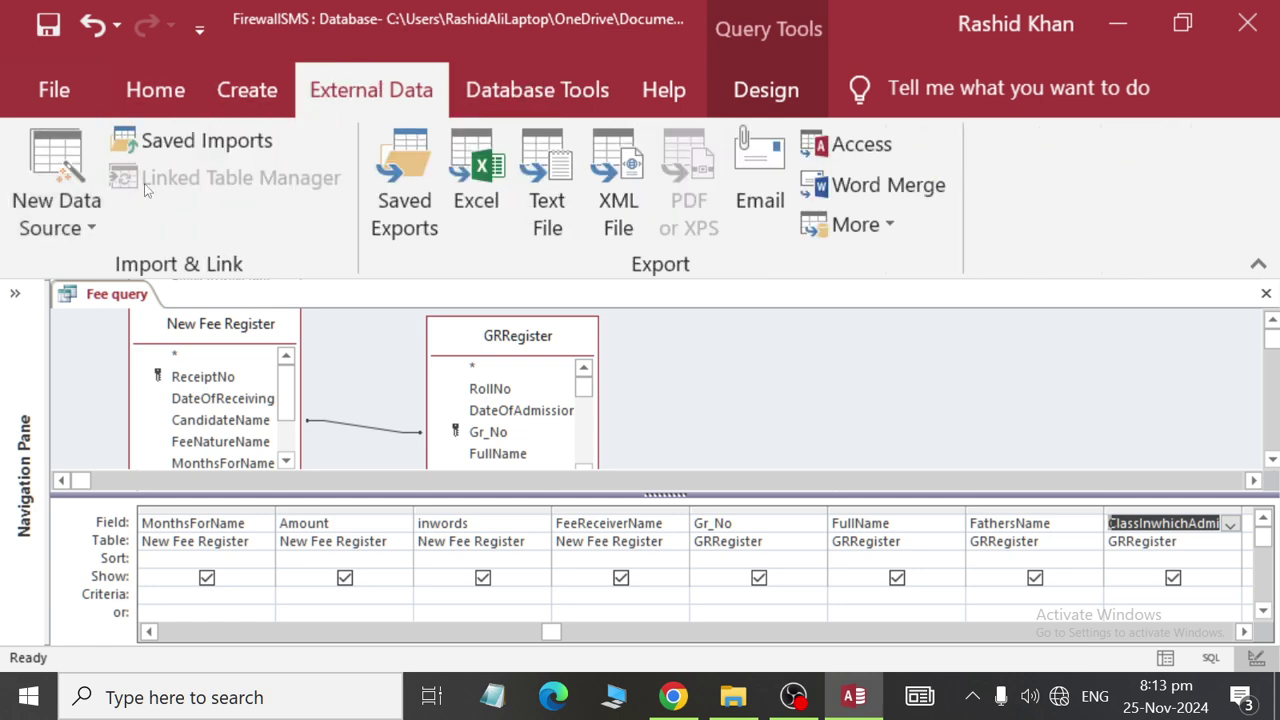
{"action": "left_click", "coordinate": [452, 72]}
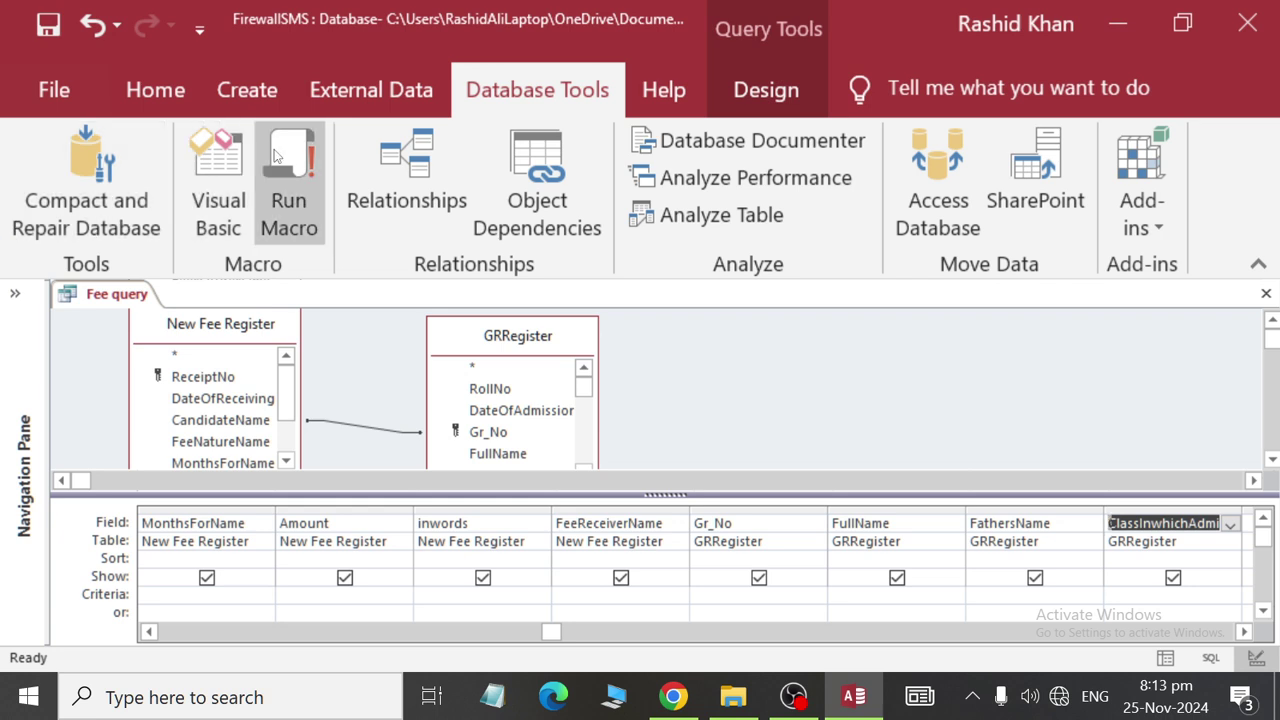
{"action": "right_click", "coordinate": [116, 294]}
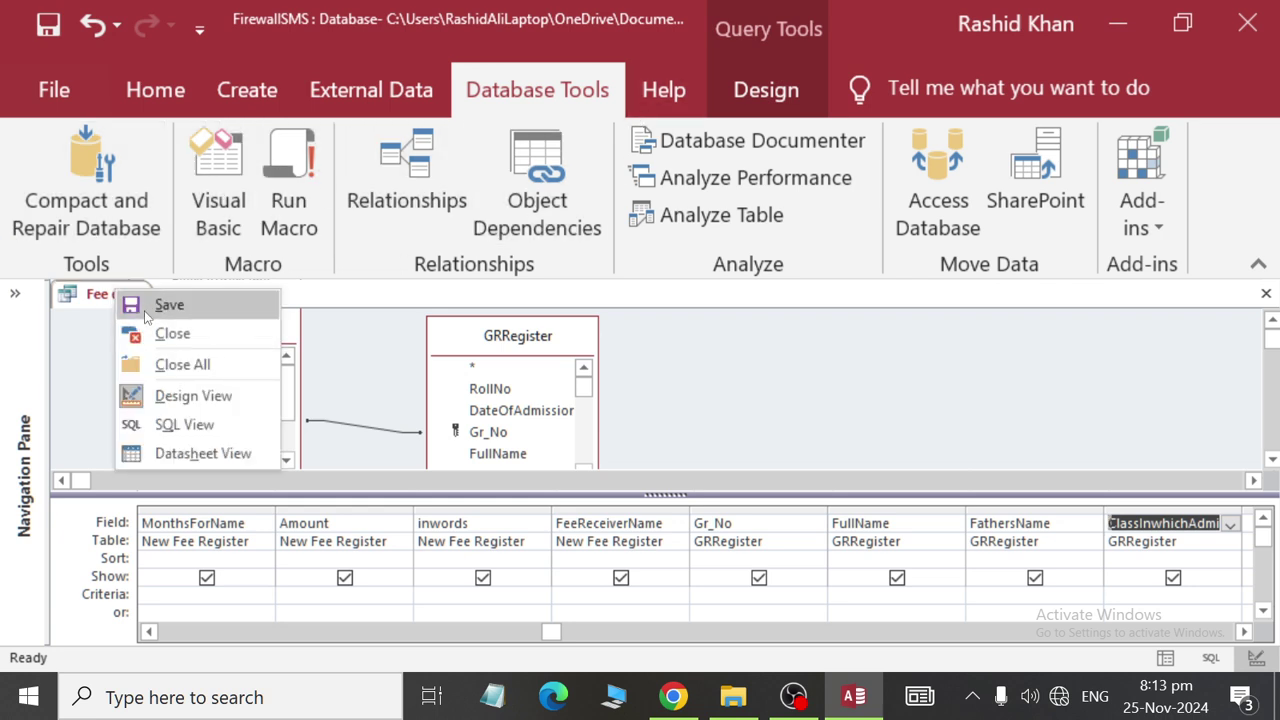
{"action": "left_click", "coordinate": [128, 298]}
{"action": "right_click", "coordinate": [126, 304]}
{"action": "left_click", "coordinate": [147, 349]}
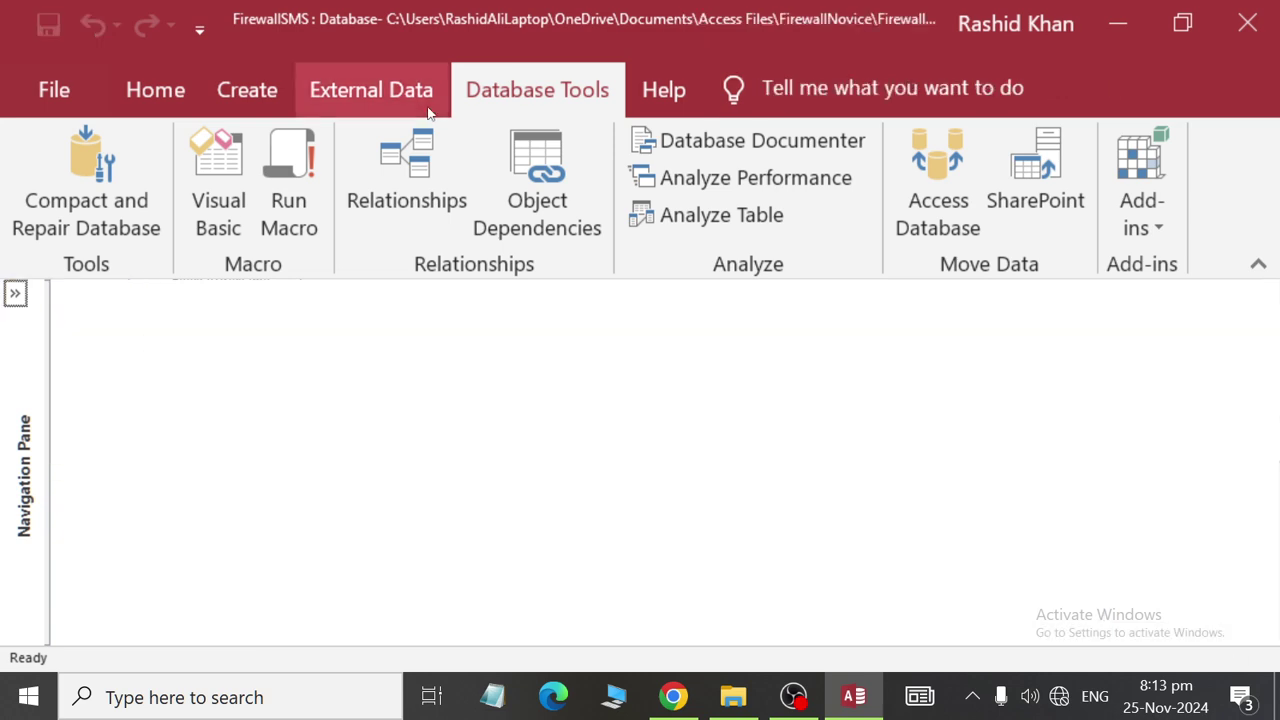
Collapse the ribbon and reopen Fee query as a datasheet from the list of database objects.
{"action": "double_click", "coordinate": [500, 106]}
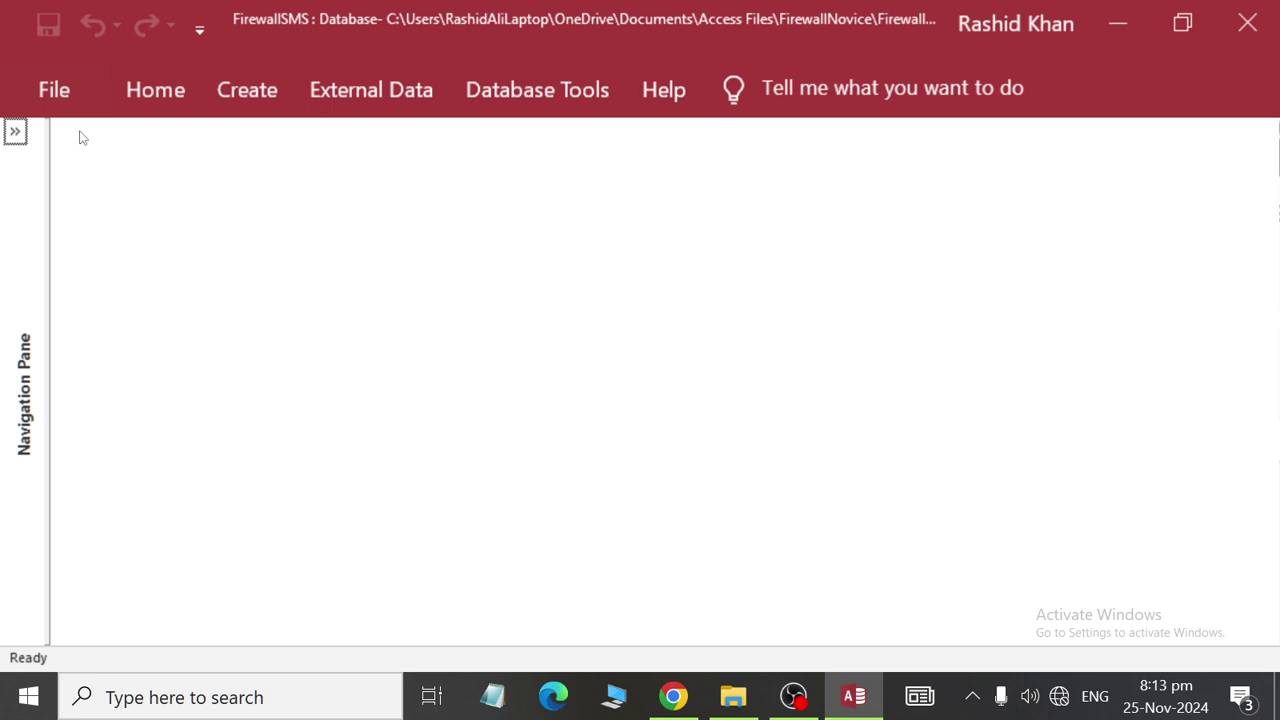
{"action": "left_click", "coordinate": [15, 131]}
{"action": "double_click", "coordinate": [101, 513]}
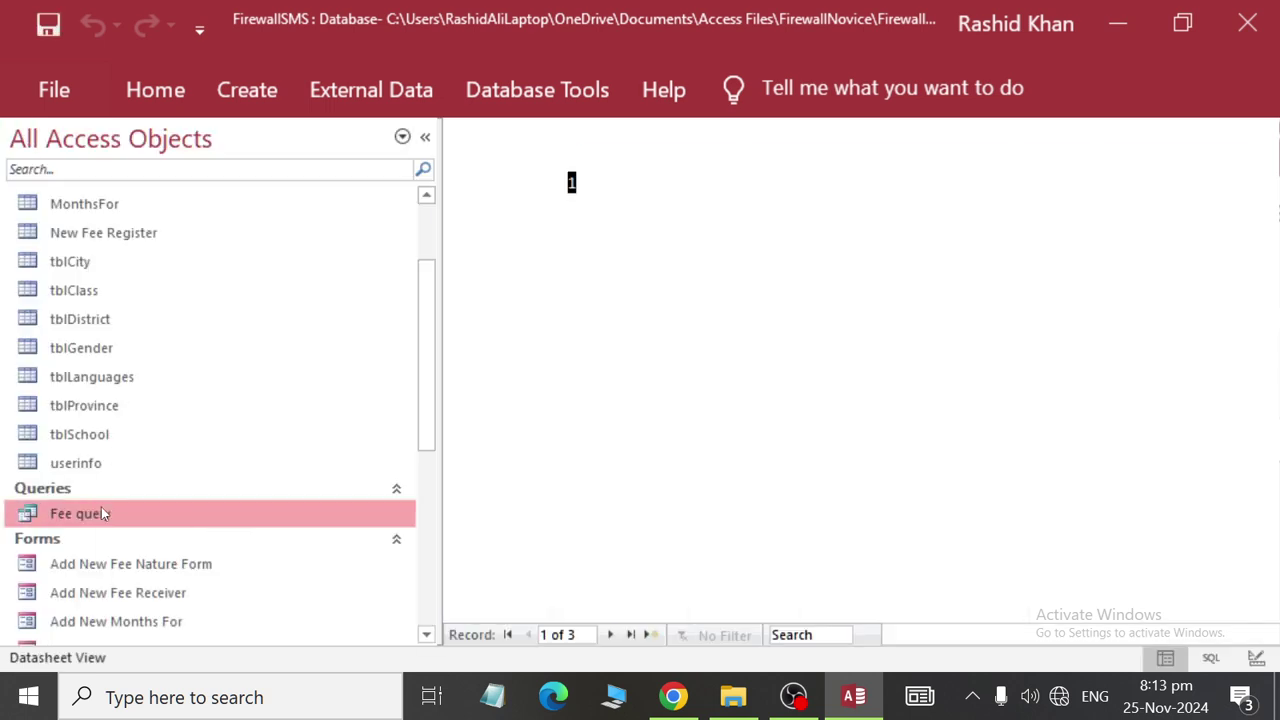
Examine Fee query's records, comparing each receipt's fee details with the joined Gr_No, FullName, FathersName and class columns.
{"action": "left_click", "coordinate": [986, 254]}
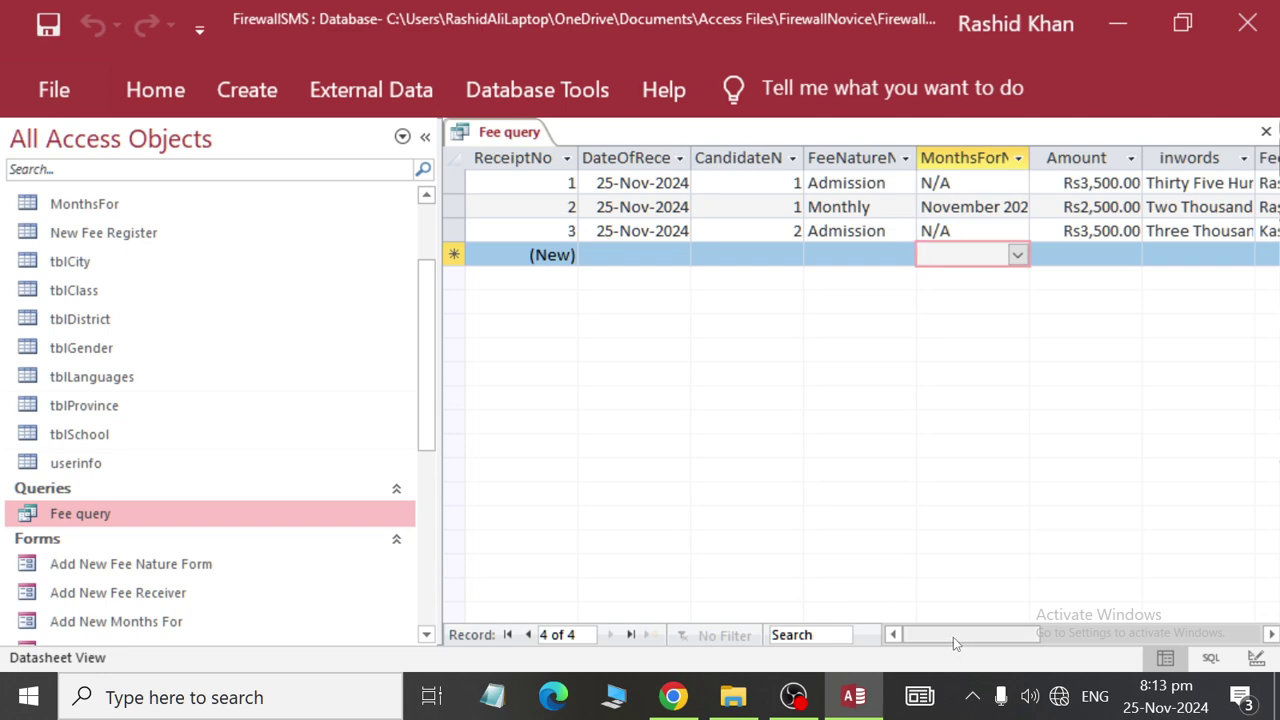
{"action": "left_click_drag", "start_coordinate": [953, 637], "coordinate": [1115, 618]}
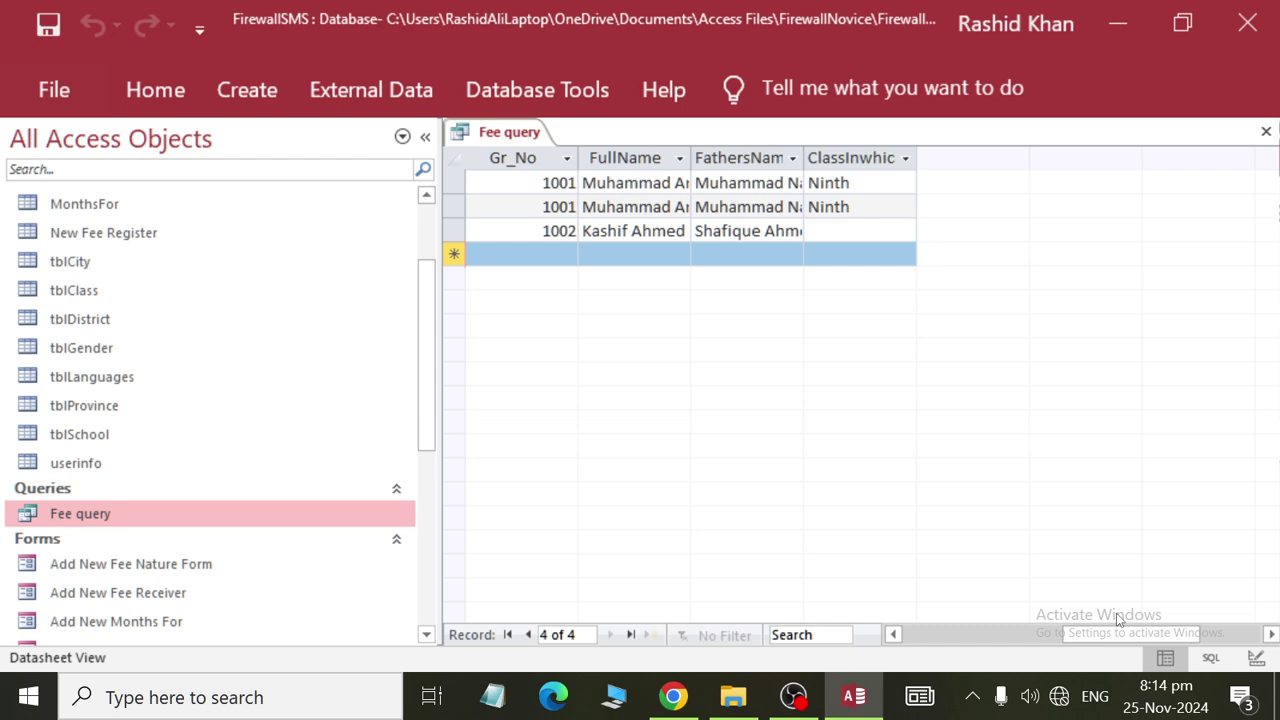
{"action": "left_click_drag", "start_coordinate": [1085, 640], "coordinate": [913, 663]}
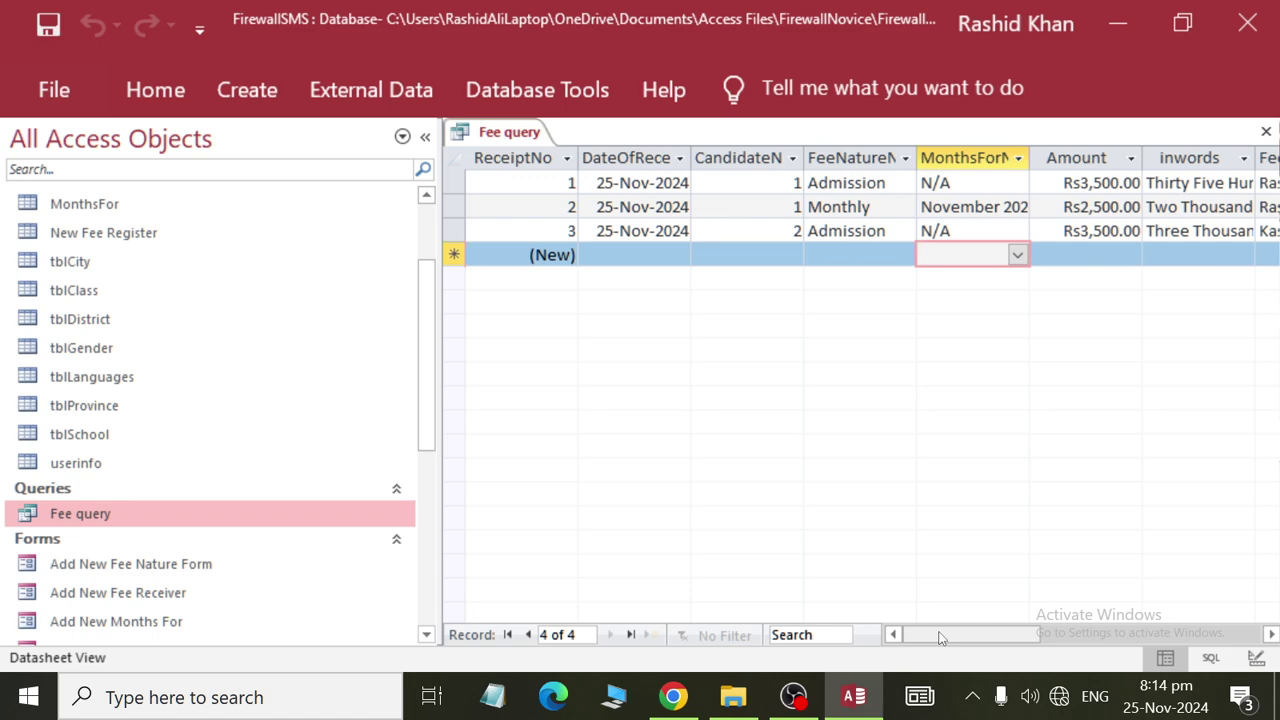
{"action": "left_click", "coordinate": [651, 183]}
{"action": "key", "text": "Down"}
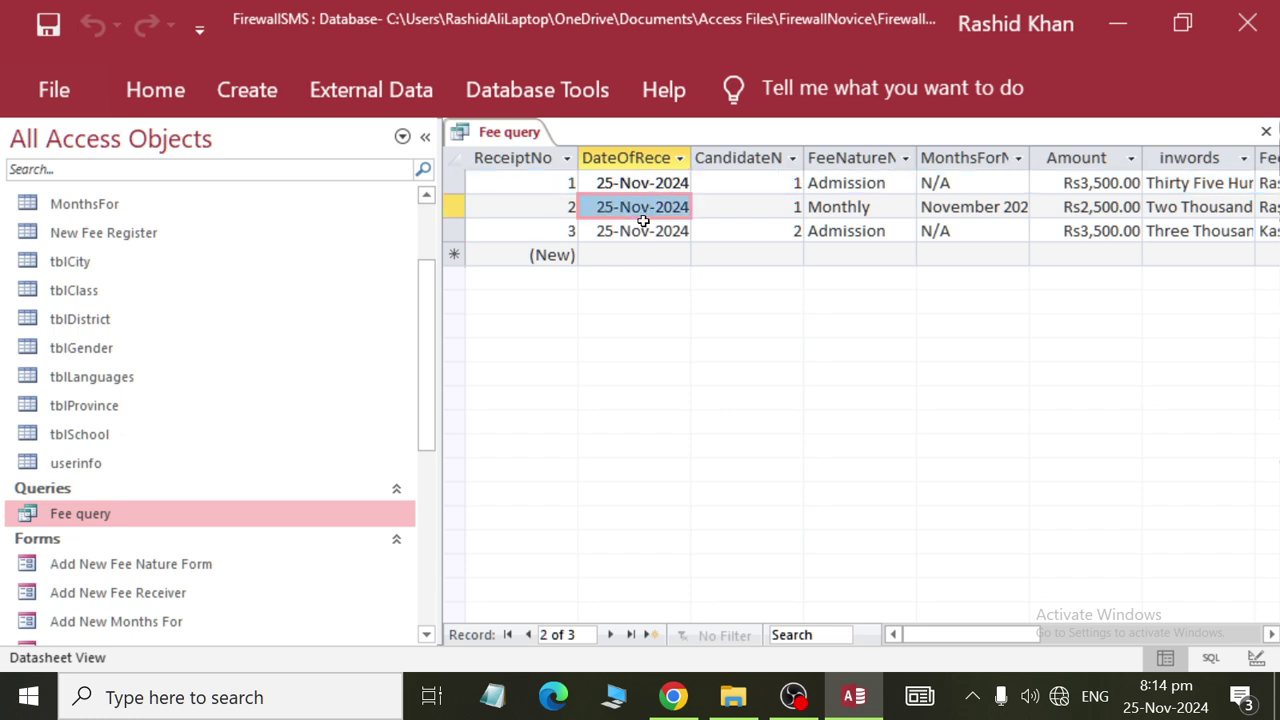
{"action": "key", "text": "Down"}
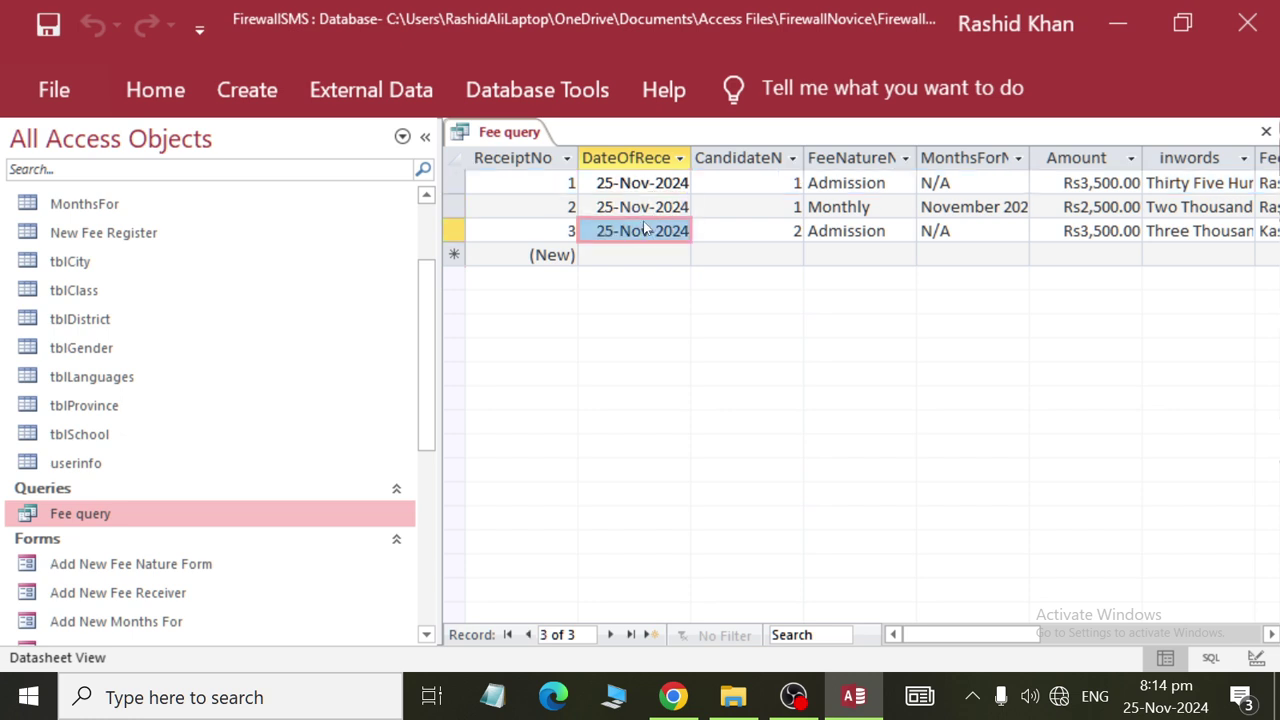
{"action": "left_click", "coordinate": [521, 186]}
{"action": "left_click", "coordinate": [530, 209]}
{"action": "left_click", "coordinate": [535, 238]}
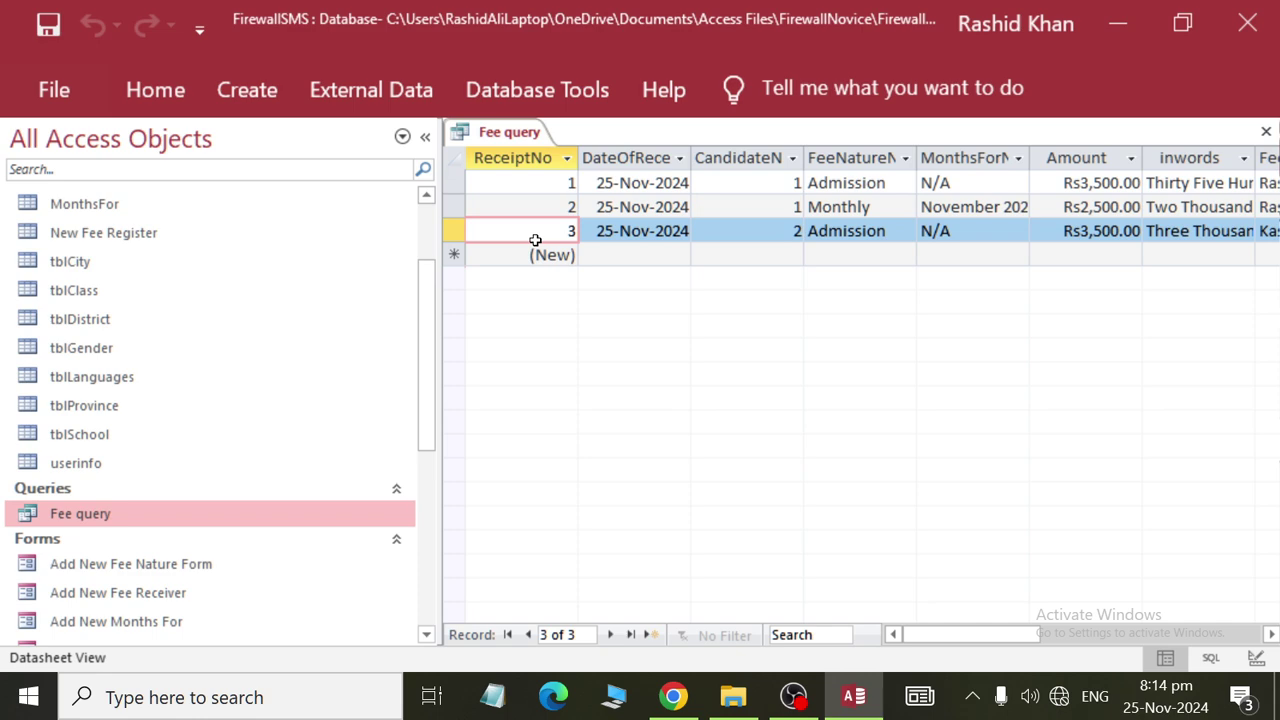
{"action": "left_click", "coordinate": [544, 189]}
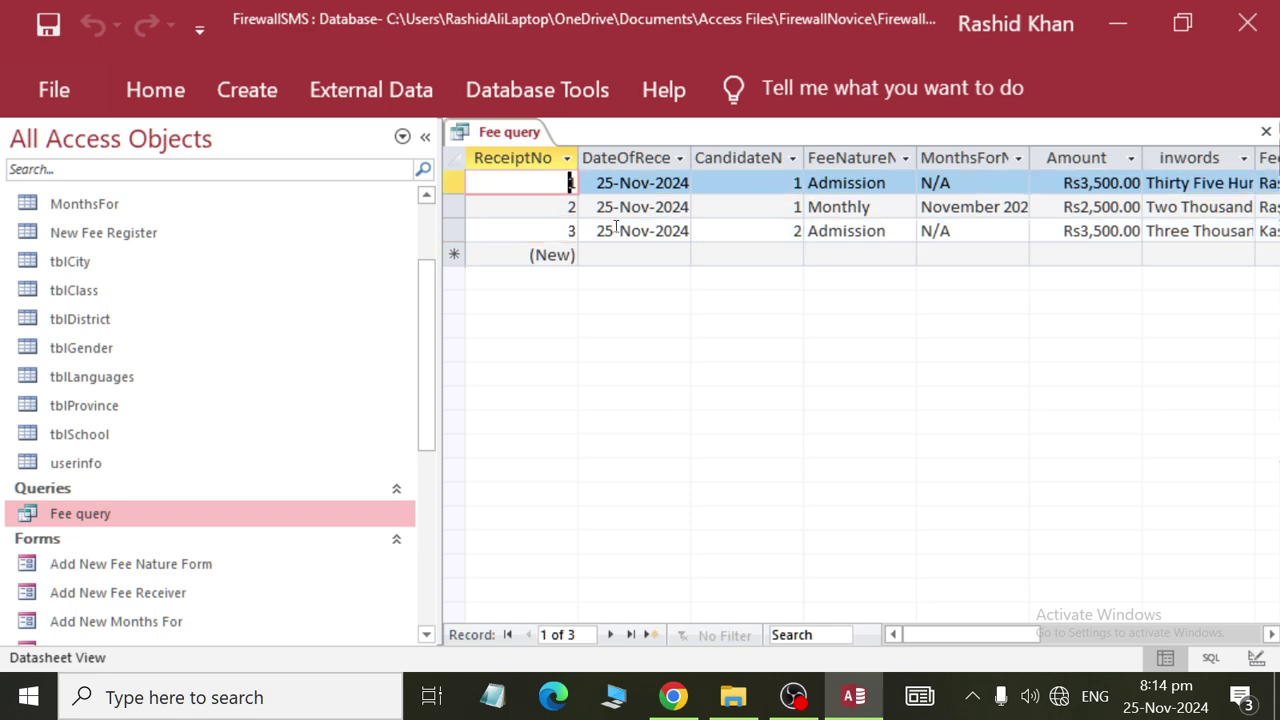
Widen the FullName column in Fee query's datasheet to roughly twice its width so the whole names fit.
{"action": "left_click_drag", "start_coordinate": [977, 628], "coordinate": [1117, 628]}
{"action": "left_click", "coordinate": [752, 183]}
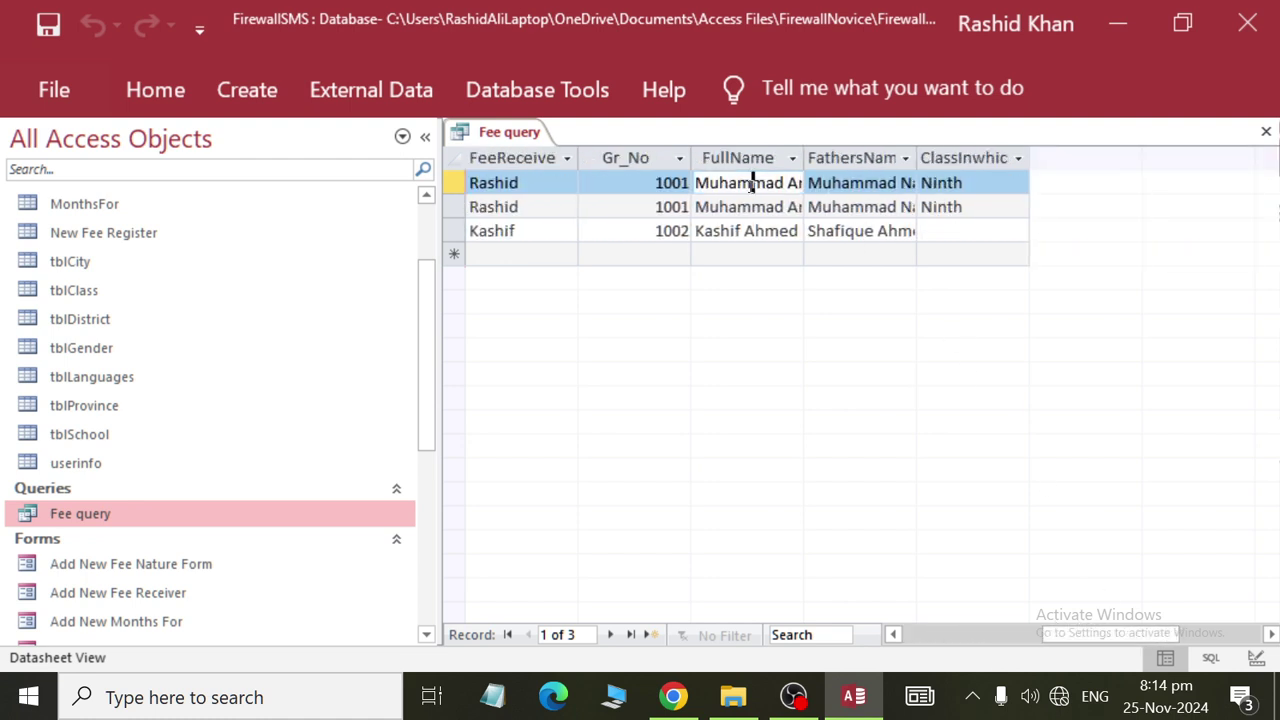
{"action": "left_click_drag", "start_coordinate": [804, 158], "coordinate": [924, 160]}
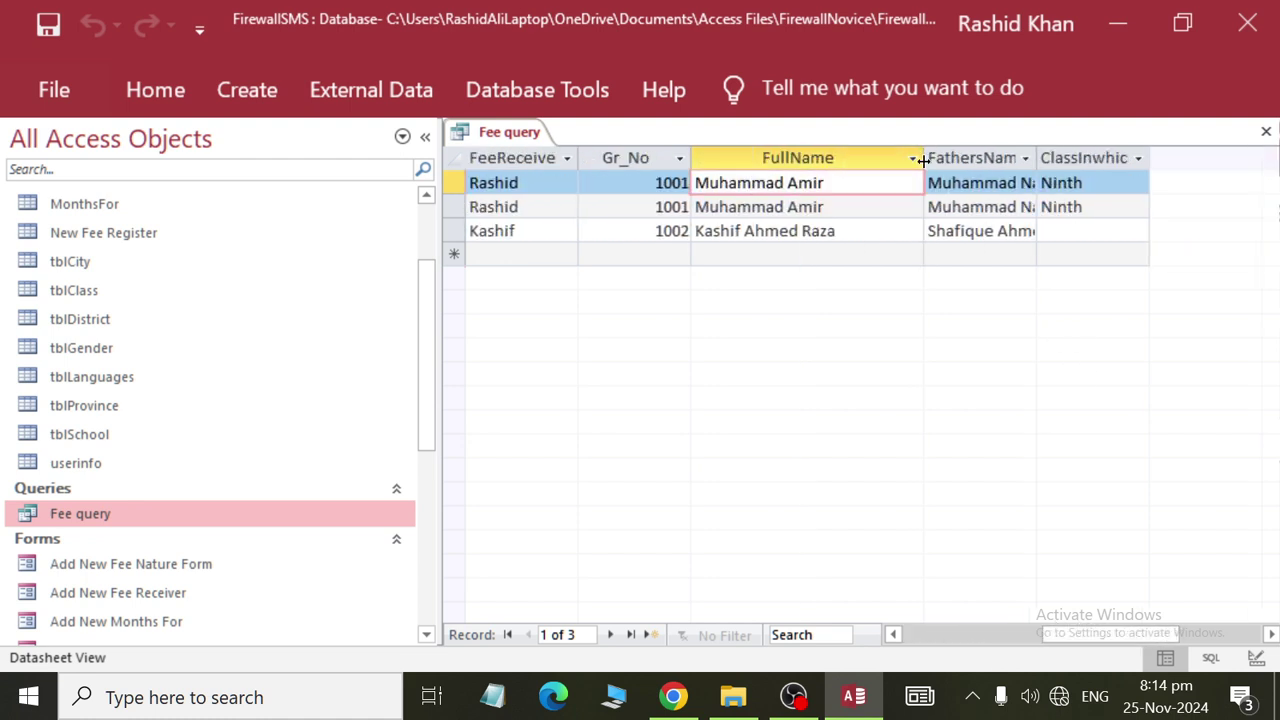
Widen the FathersName column in Fee query's datasheet so the fathers' whole names fit.
{"action": "left_click", "coordinate": [666, 182]}
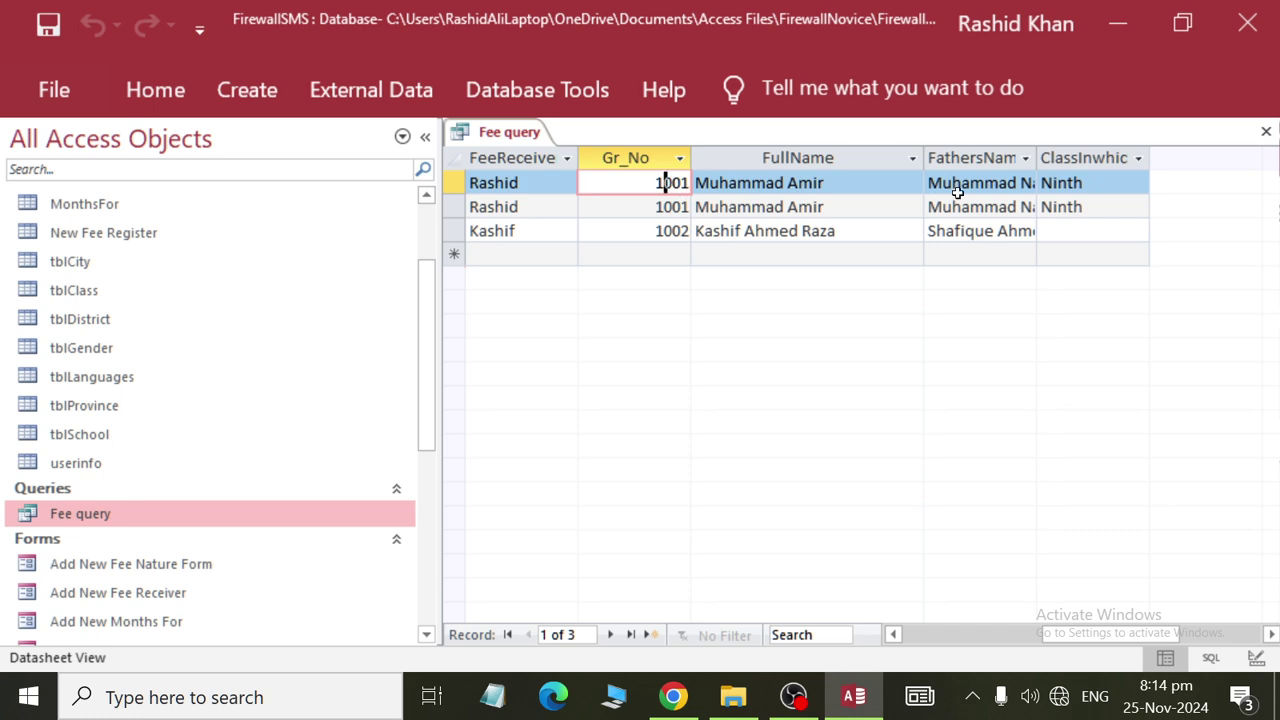
{"action": "left_click_drag", "start_coordinate": [1036, 158], "coordinate": [1096, 160]}
{"action": "left_click", "coordinate": [1185, 204]}
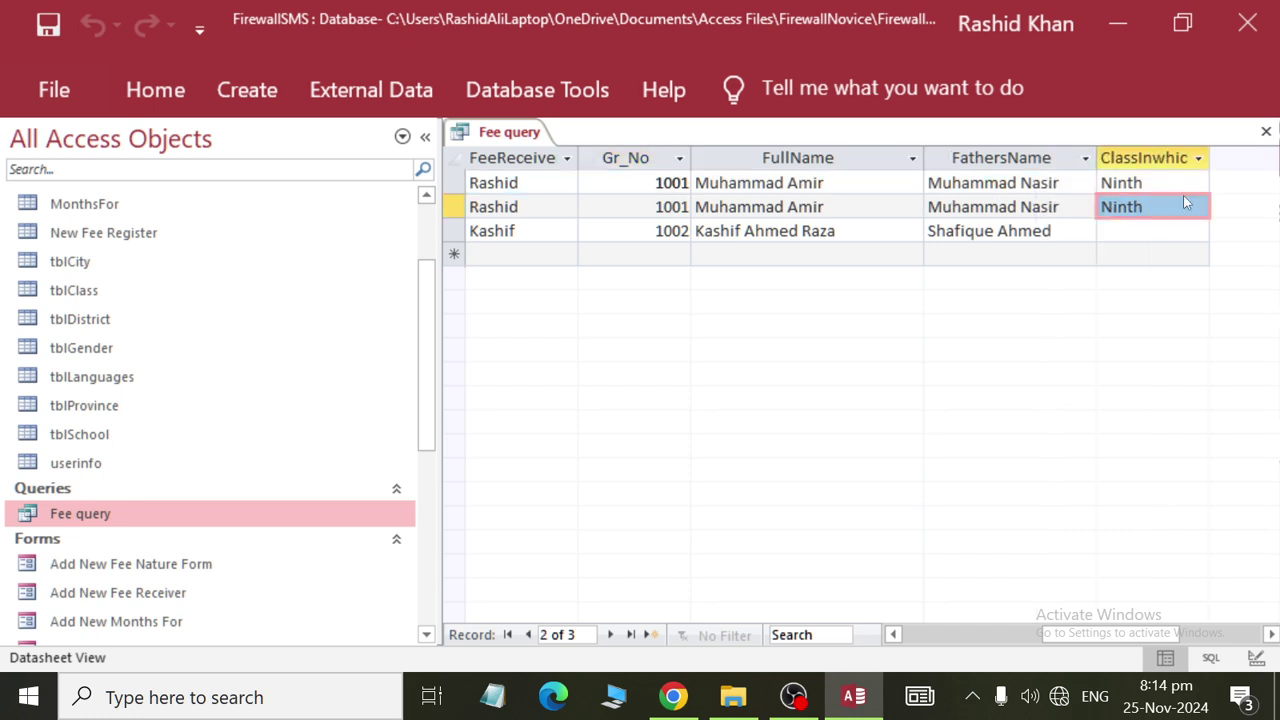
{"action": "left_click", "coordinate": [1173, 183]}
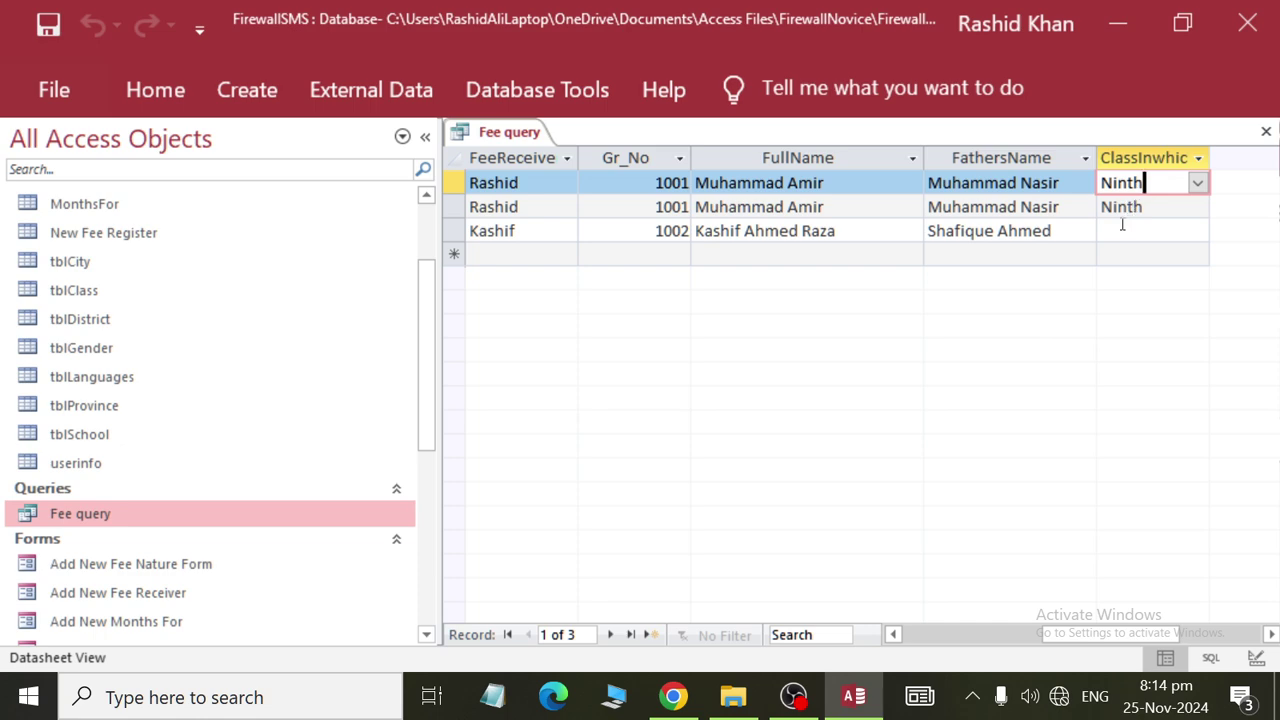
{"action": "left_click", "coordinate": [1134, 207]}
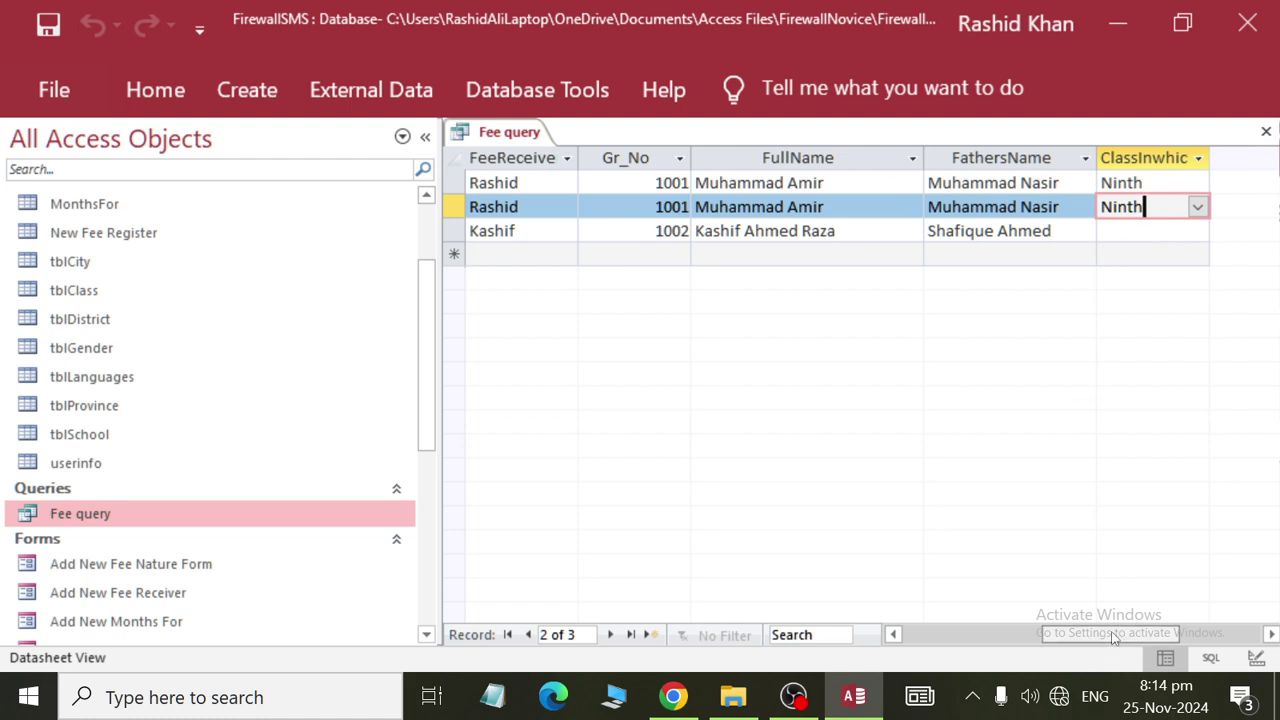
{"action": "left_click_drag", "start_coordinate": [1115, 637], "coordinate": [658, 625]}
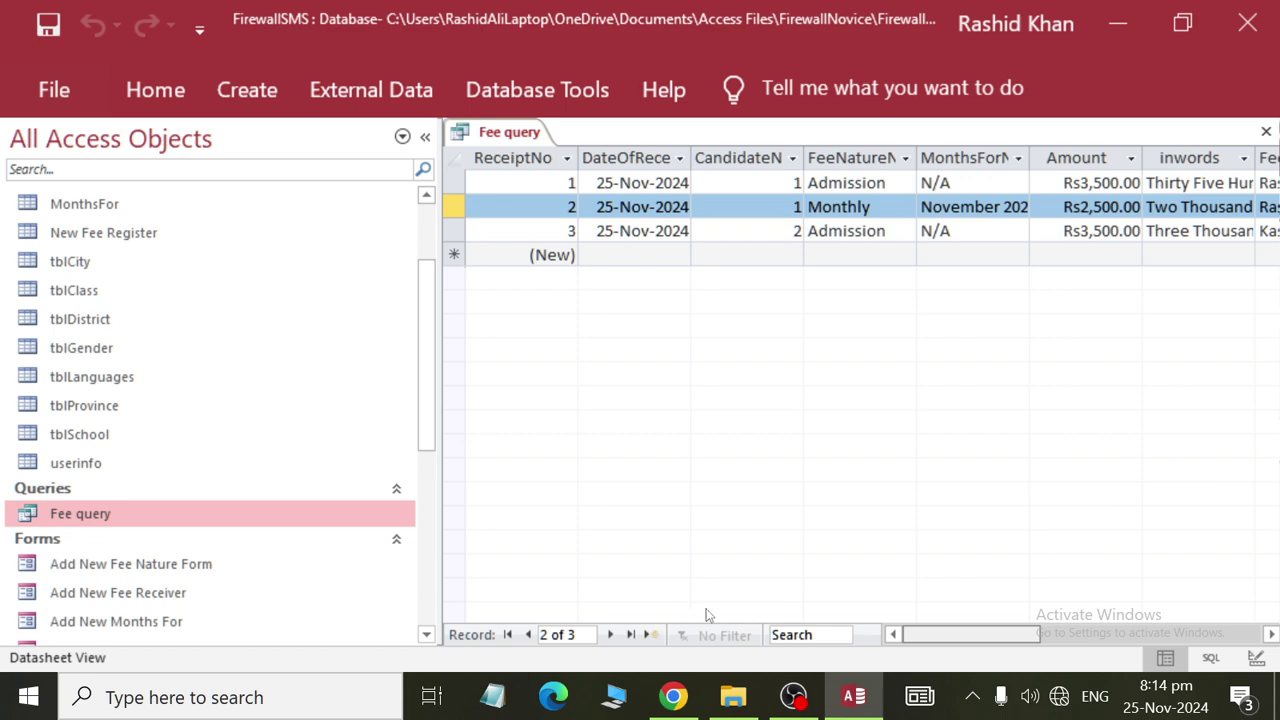
{"action": "left_click_drag", "start_coordinate": [960, 638], "coordinate": [1122, 640]}
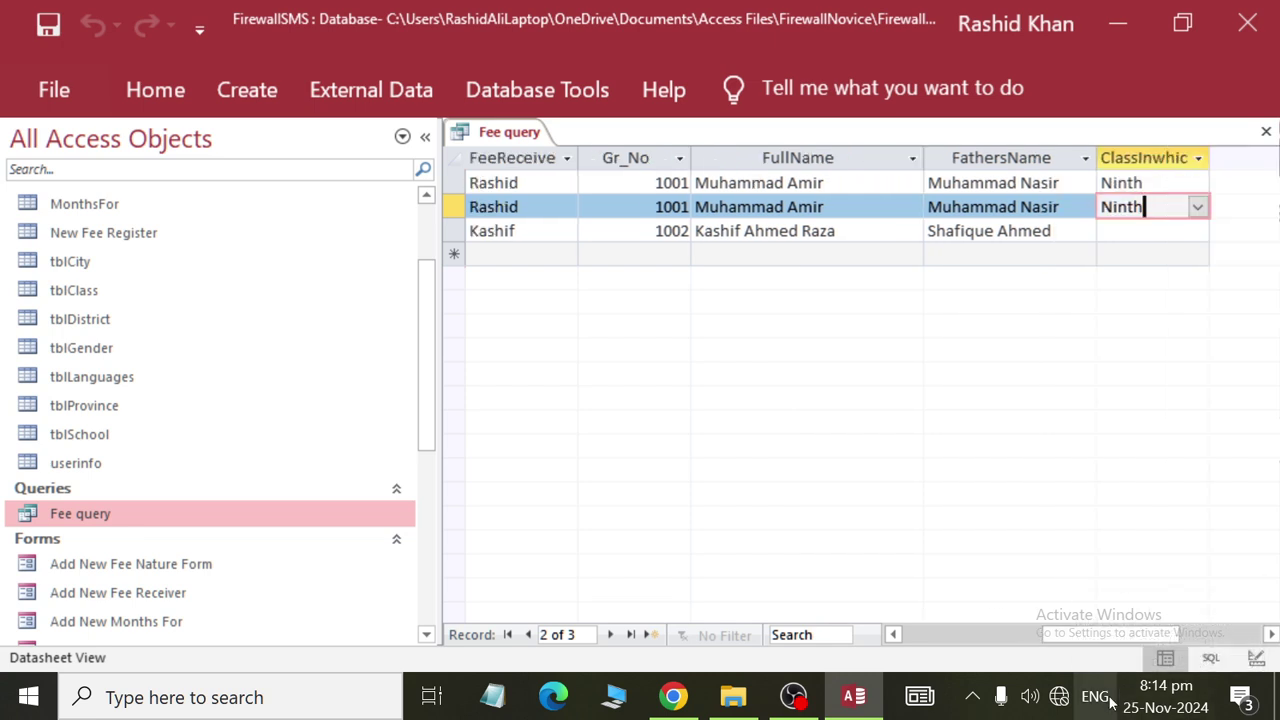
{"action": "right_click", "coordinate": [504, 130]}
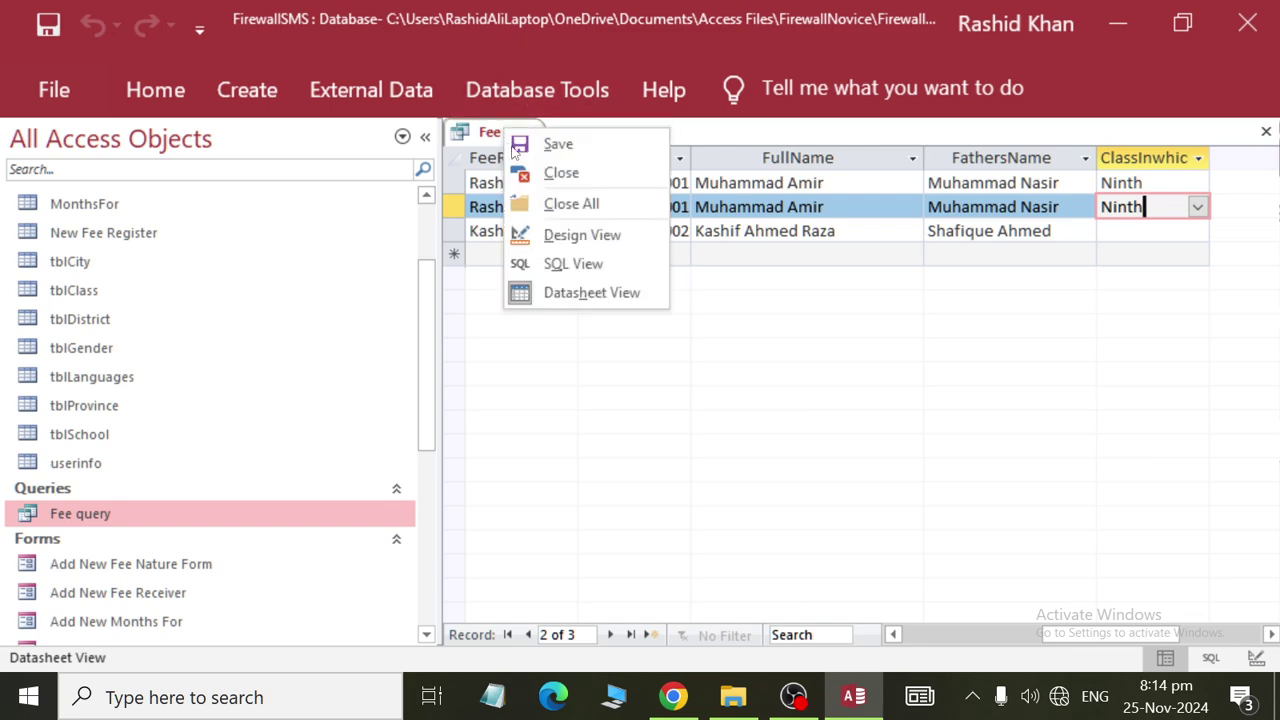
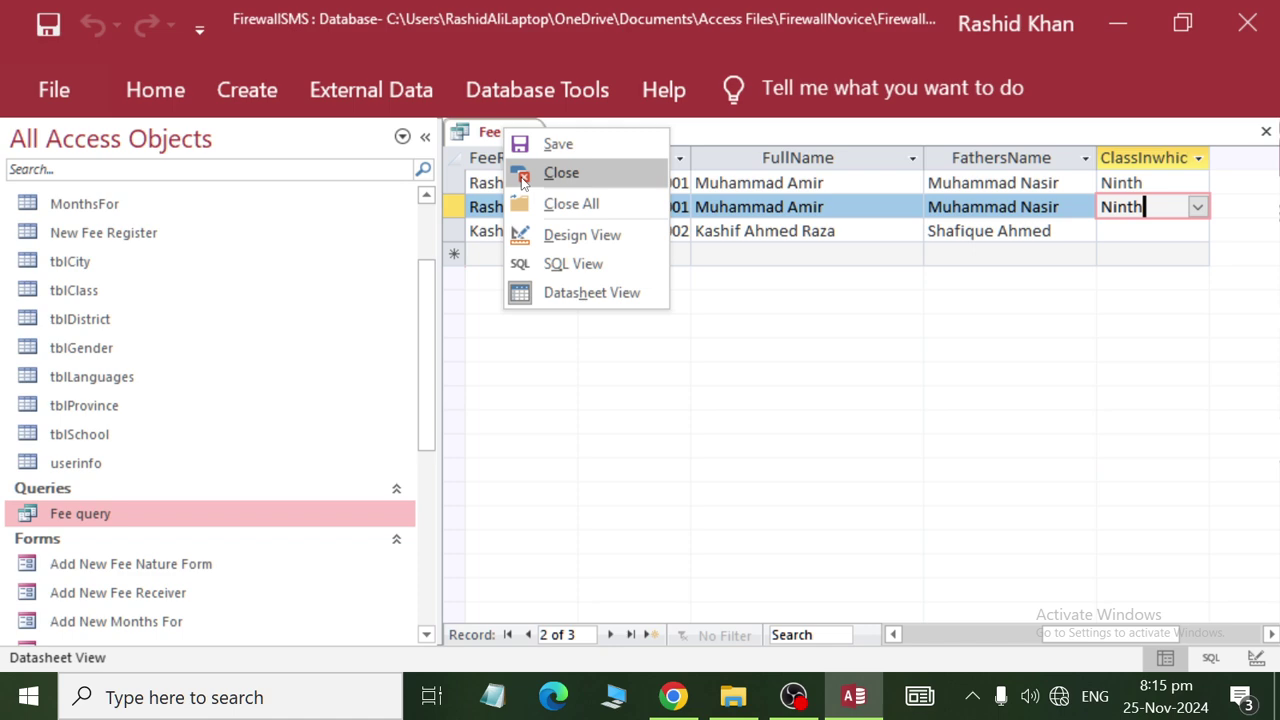
{"action": "left_click", "coordinate": [972, 696]}
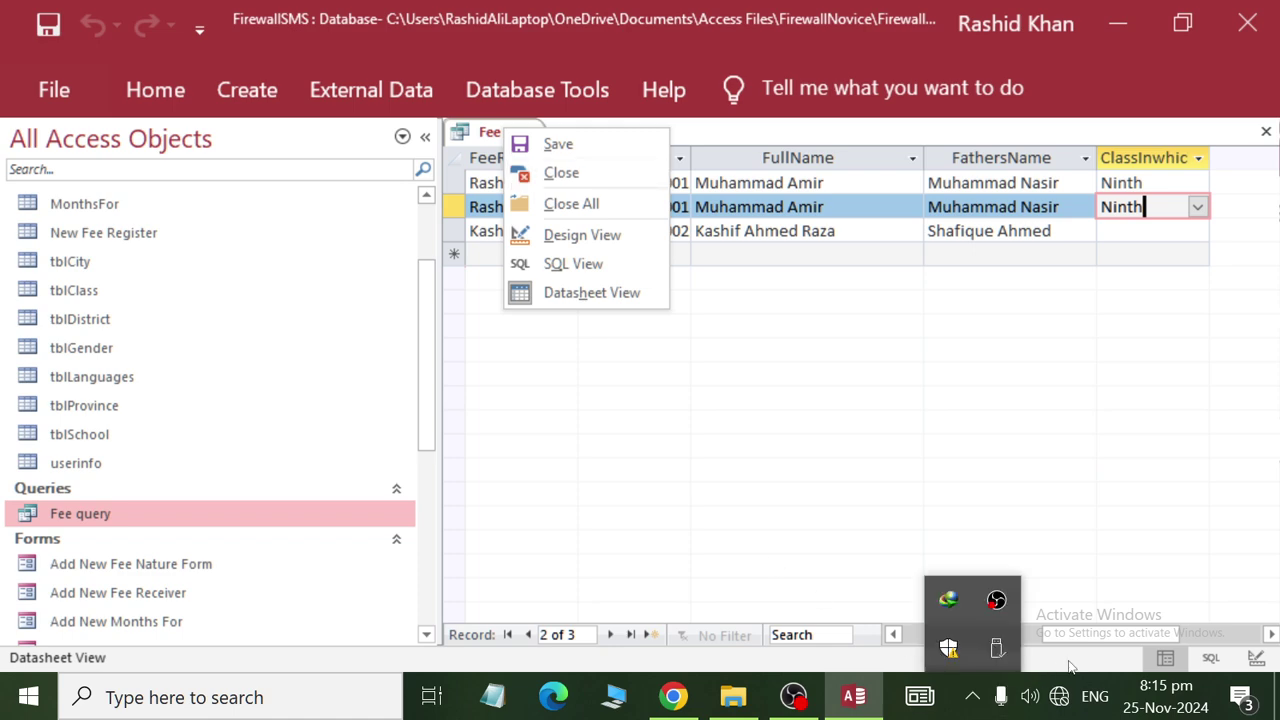
{"action": "mouse_move", "coordinate": [1050, 634]}
{"action": "left_mouse_down"}
{"action": "mouse_move", "coordinate": [1000, 640]}
{"action": "mouse_move", "coordinate": [1060, 650]}
{"action": "mouse_move", "coordinate": [1043, 637]}
{"action": "left_mouse_up"}
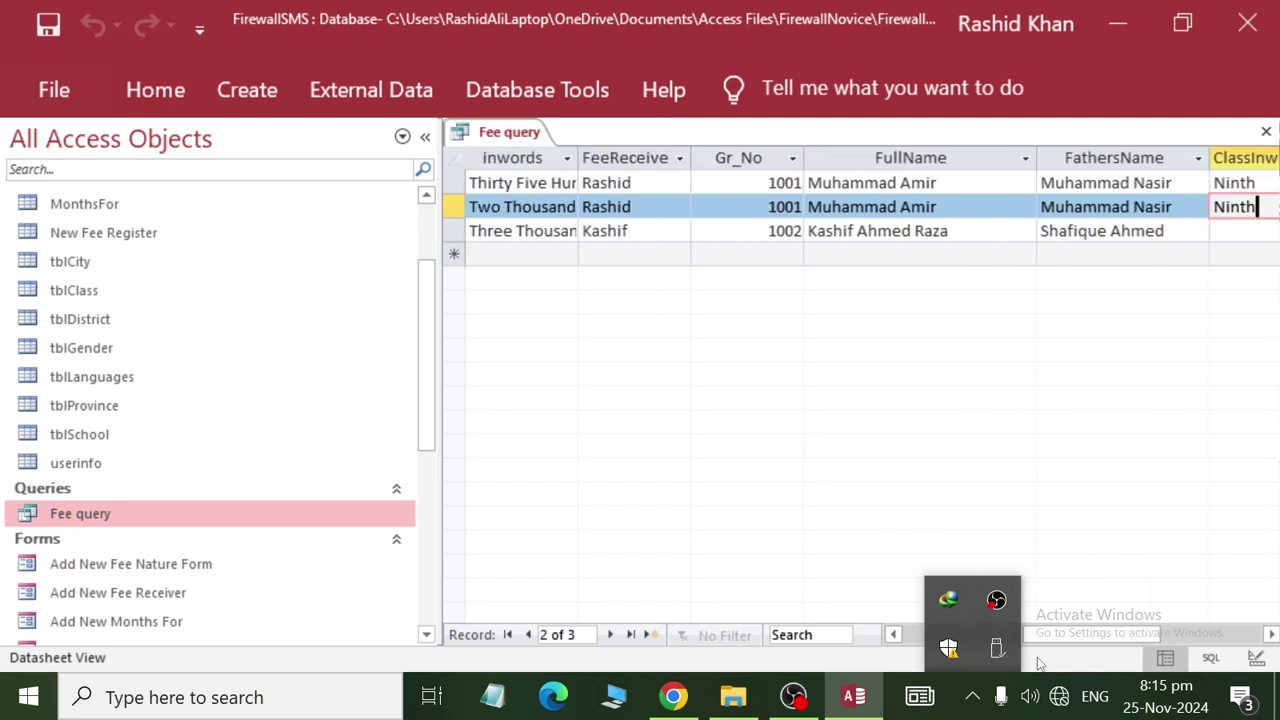
{"action": "left_click", "coordinate": [1010, 703]}
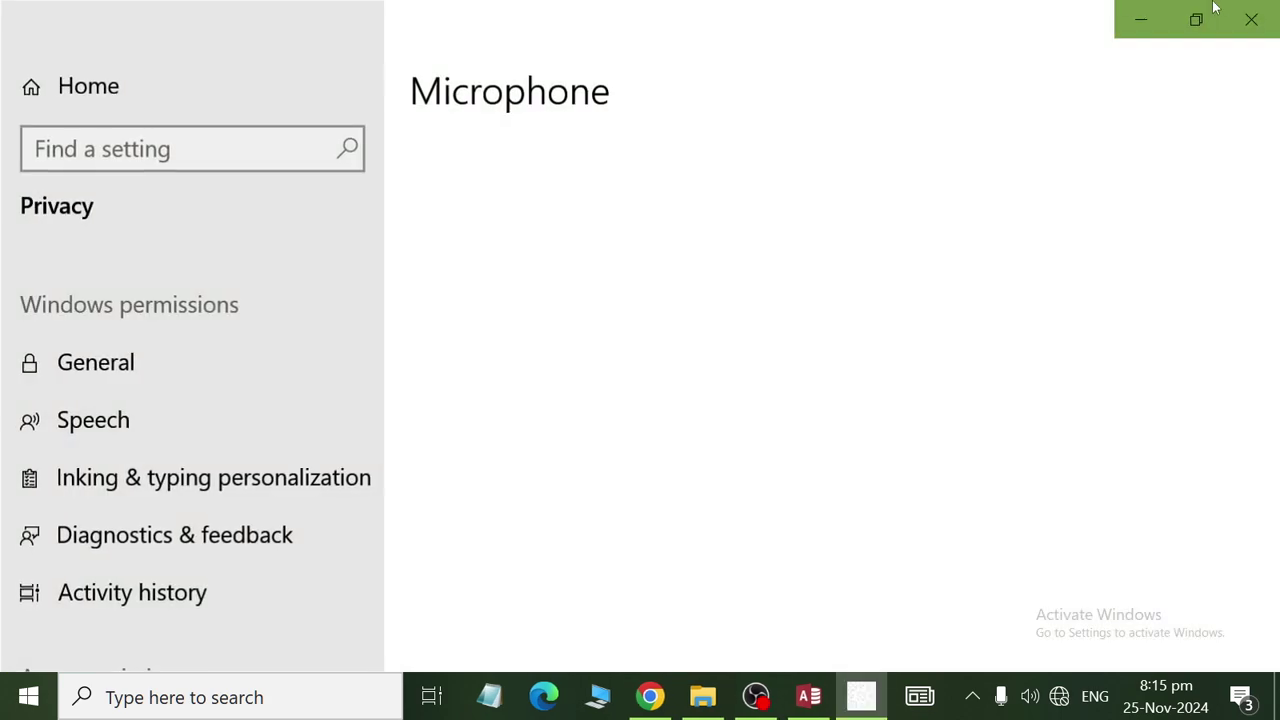
{"action": "left_click", "coordinate": [1250, 18]}
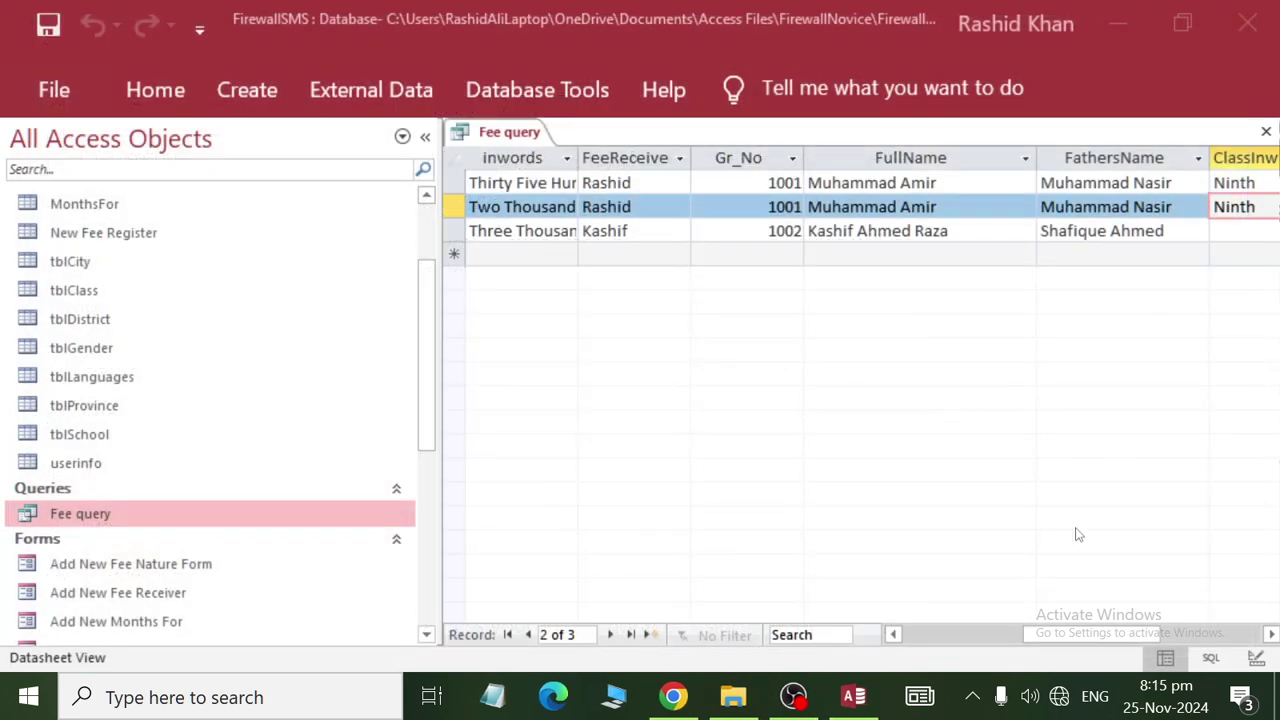
Review Fee query's records column by column, from the receipt number and fee details through Gr_No, FullName, FathersName and the class admitted.
{"action": "left_click_drag", "start_coordinate": [1086, 640], "coordinate": [960, 645]}
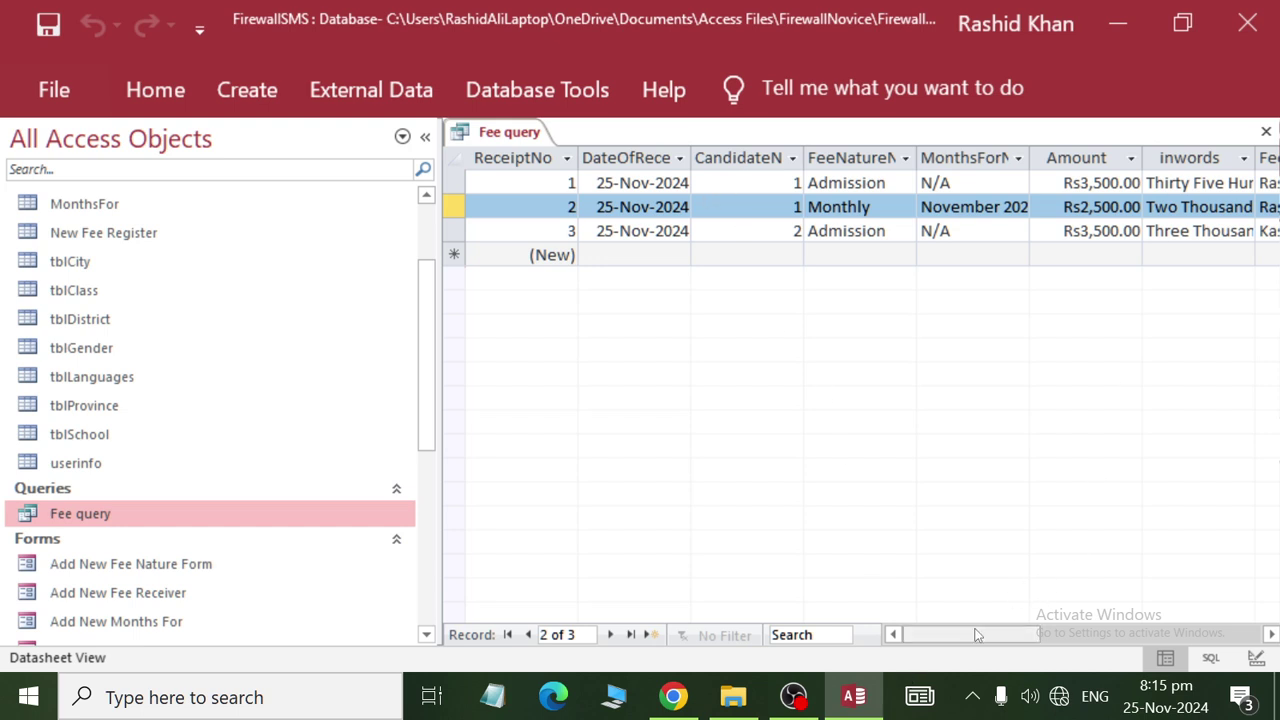
{"action": "left_click", "coordinate": [771, 182]}
{"action": "left_click", "coordinate": [771, 206]}
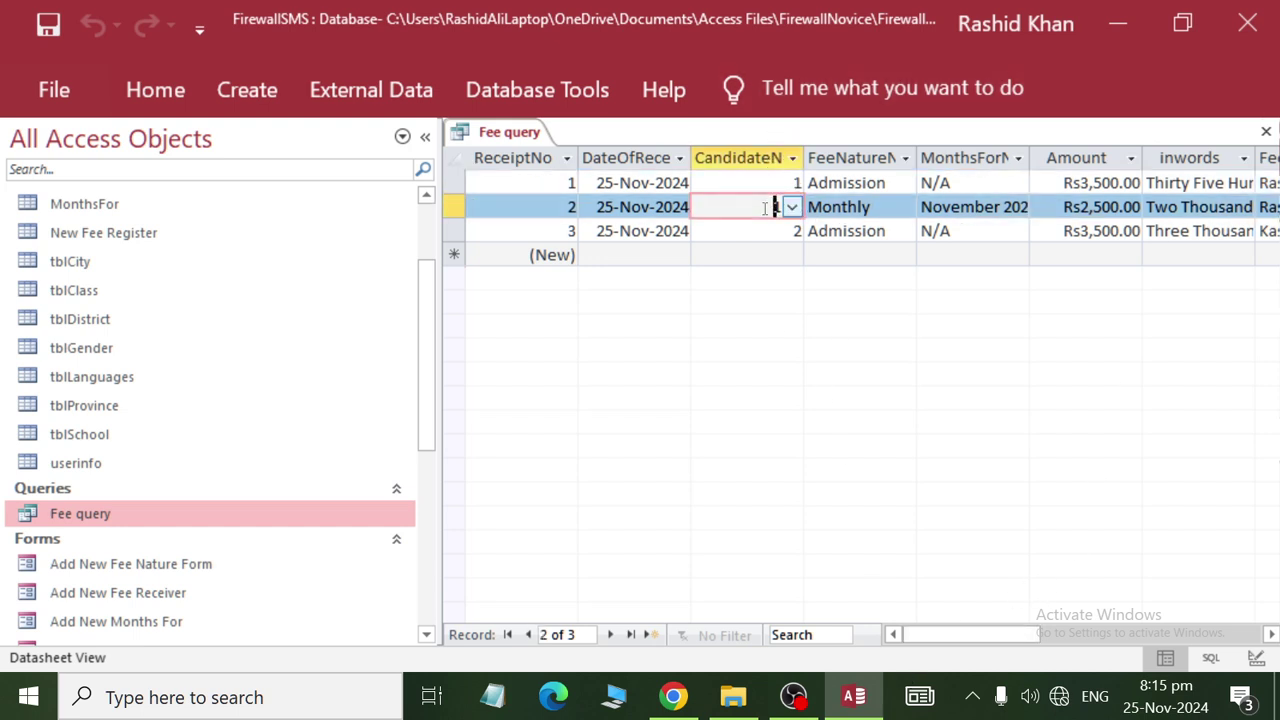
{"action": "left_click", "coordinate": [767, 231]}
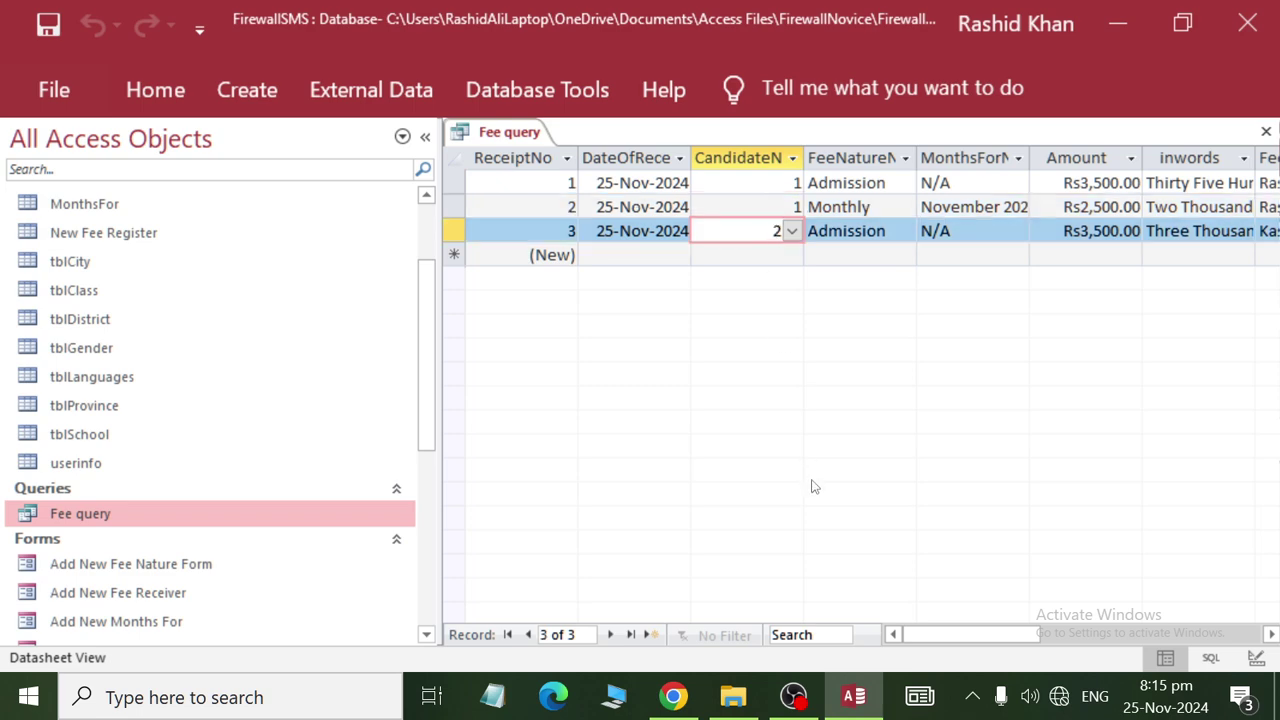
{"action": "left_click", "coordinate": [570, 183]}
{"action": "left_click", "coordinate": [620, 183]}
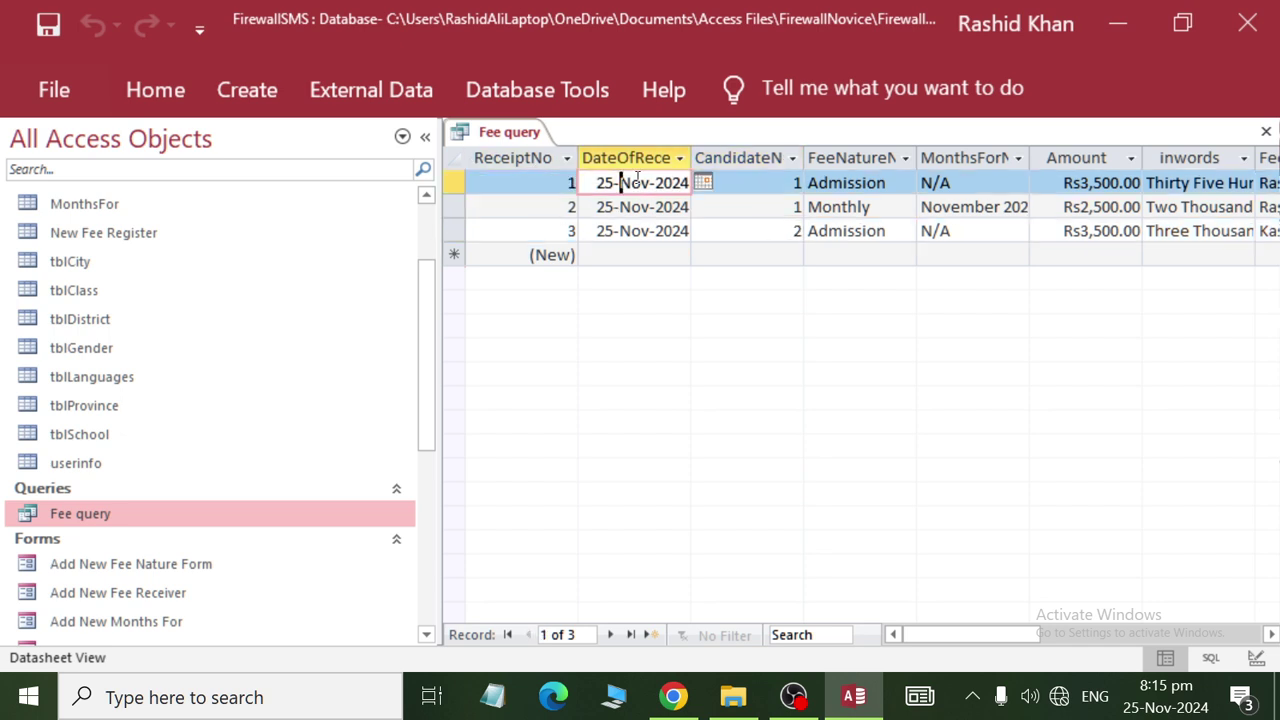
{"action": "left_click", "coordinate": [888, 182]}
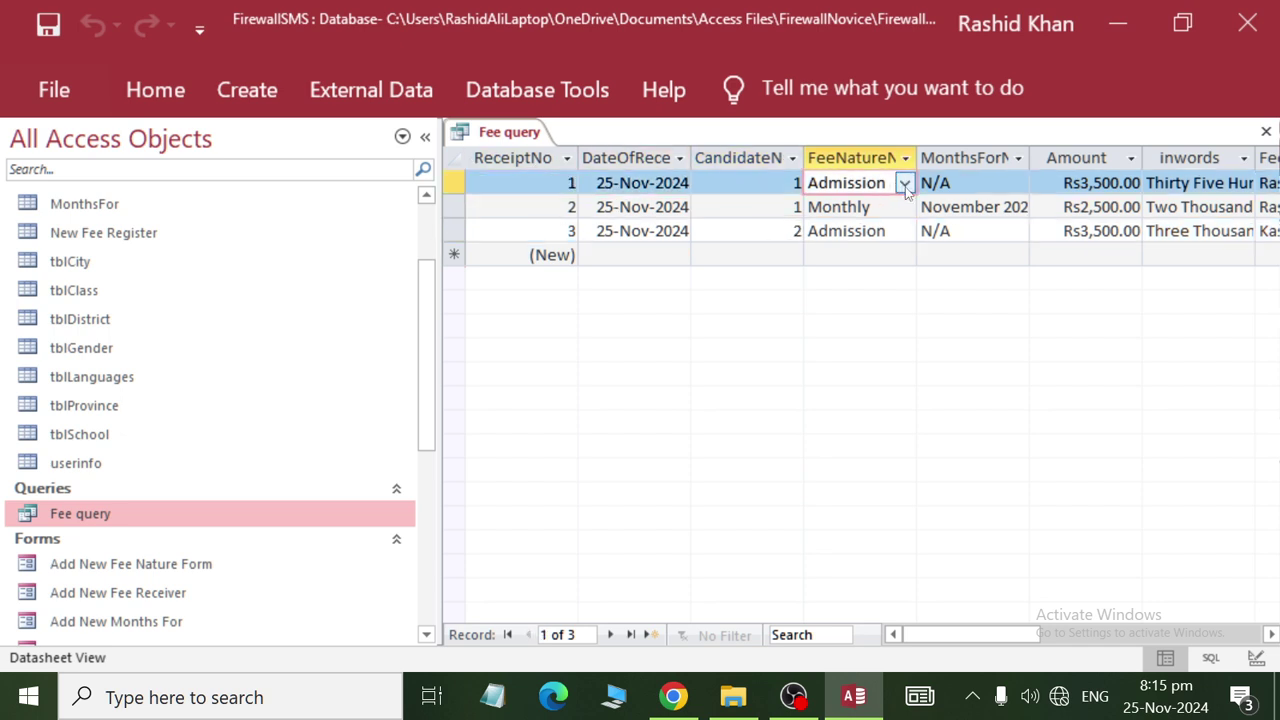
{"action": "left_click", "coordinate": [1003, 206]}
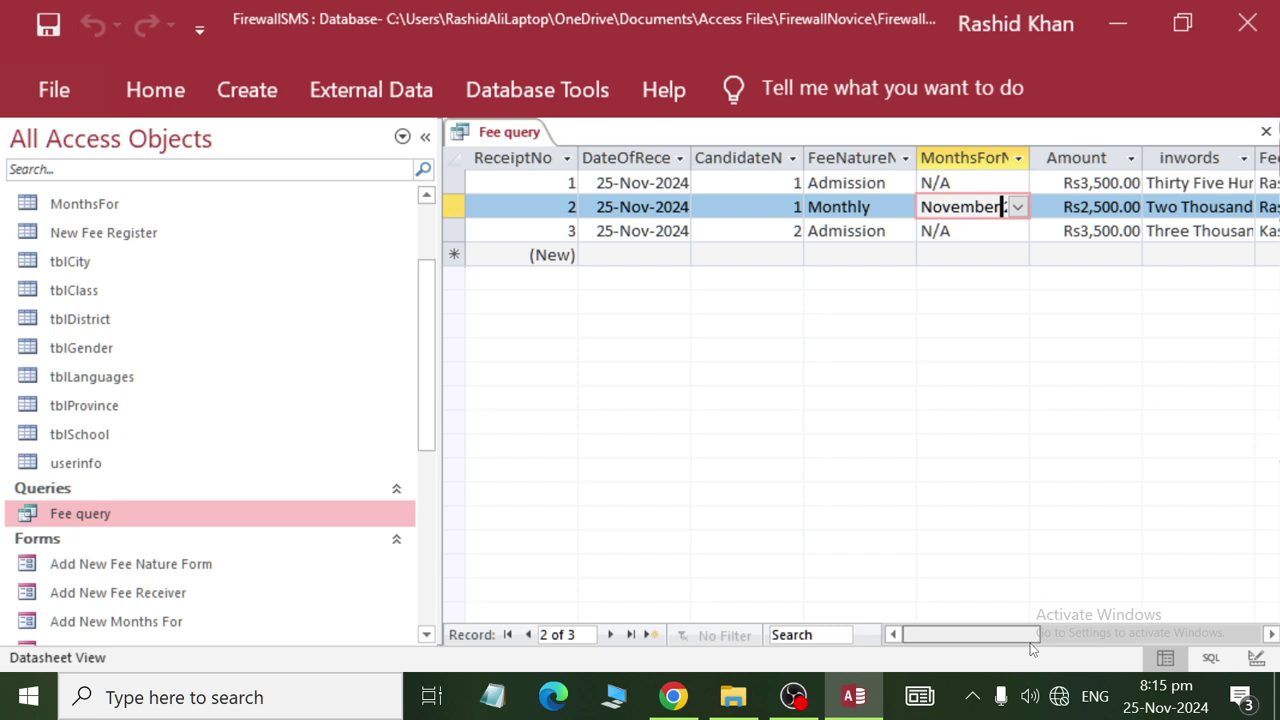
{"action": "scroll", "coordinate": [1033, 650], "scroll_direction": "right", "scroll_amount": 2}
{"action": "left_click", "coordinate": [983, 183]}
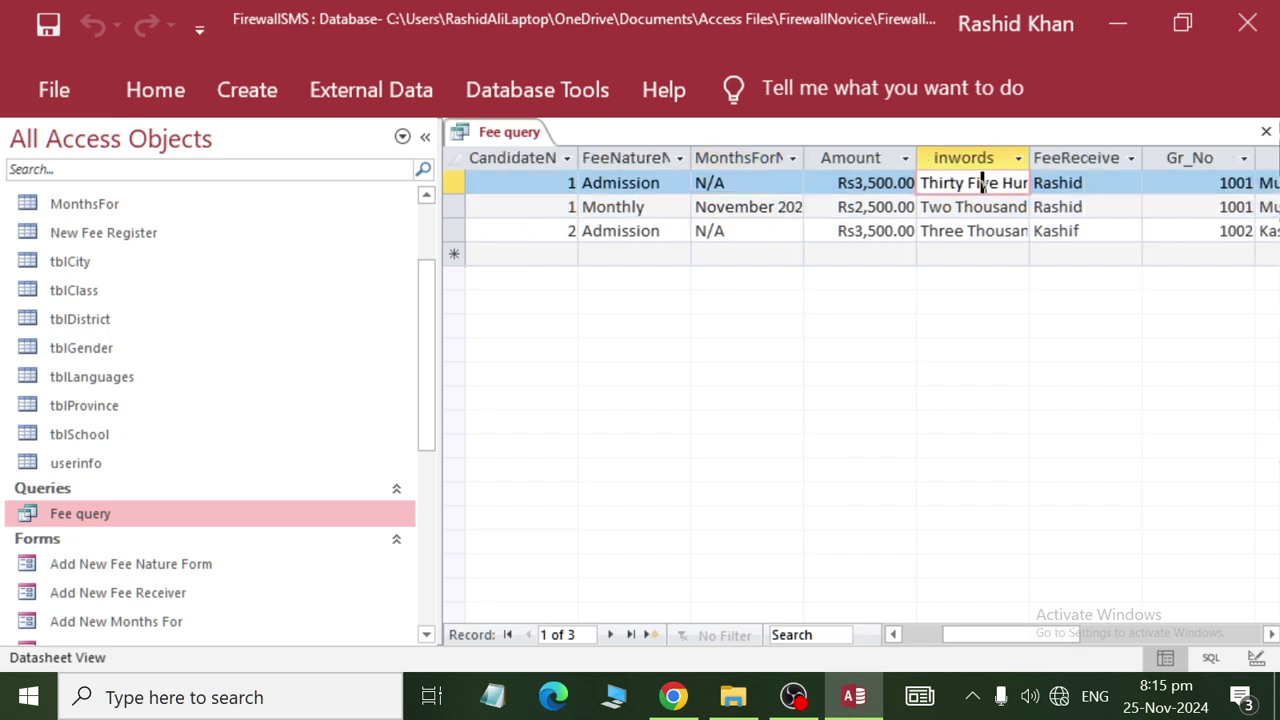
{"action": "left_click", "coordinate": [1110, 183]}
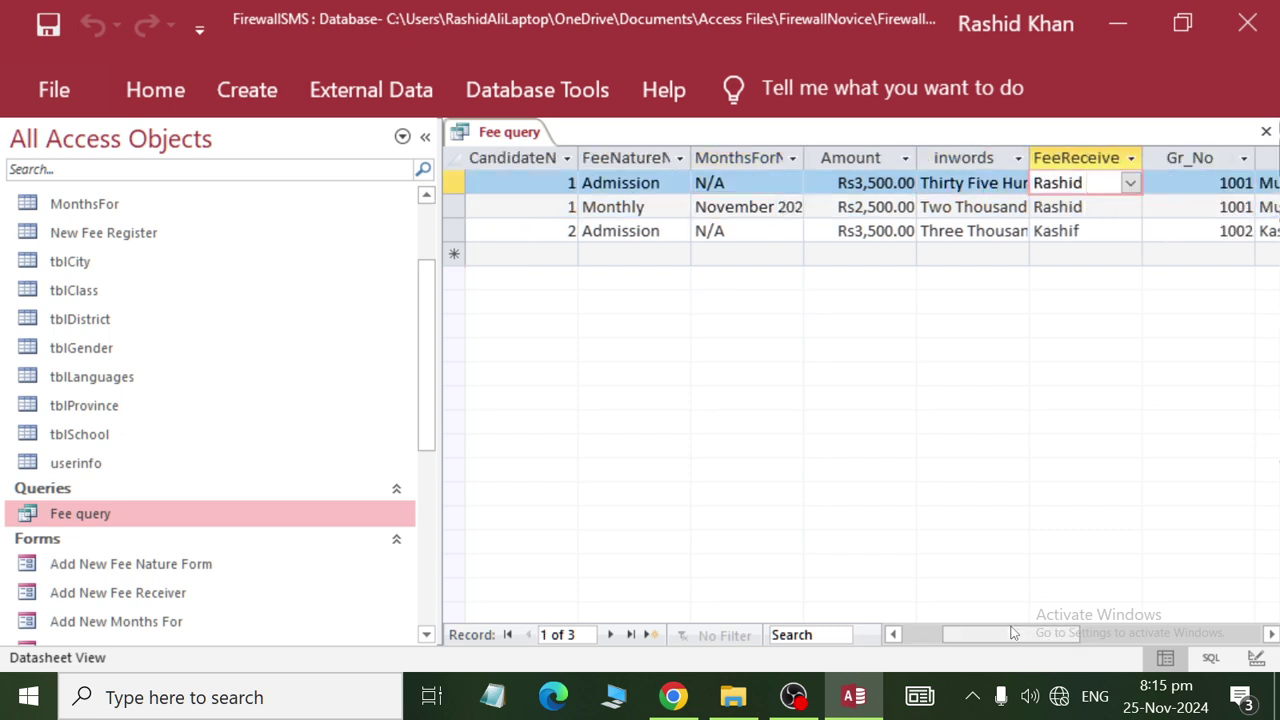
{"action": "left_click_drag", "start_coordinate": [1010, 632], "coordinate": [1120, 632]}
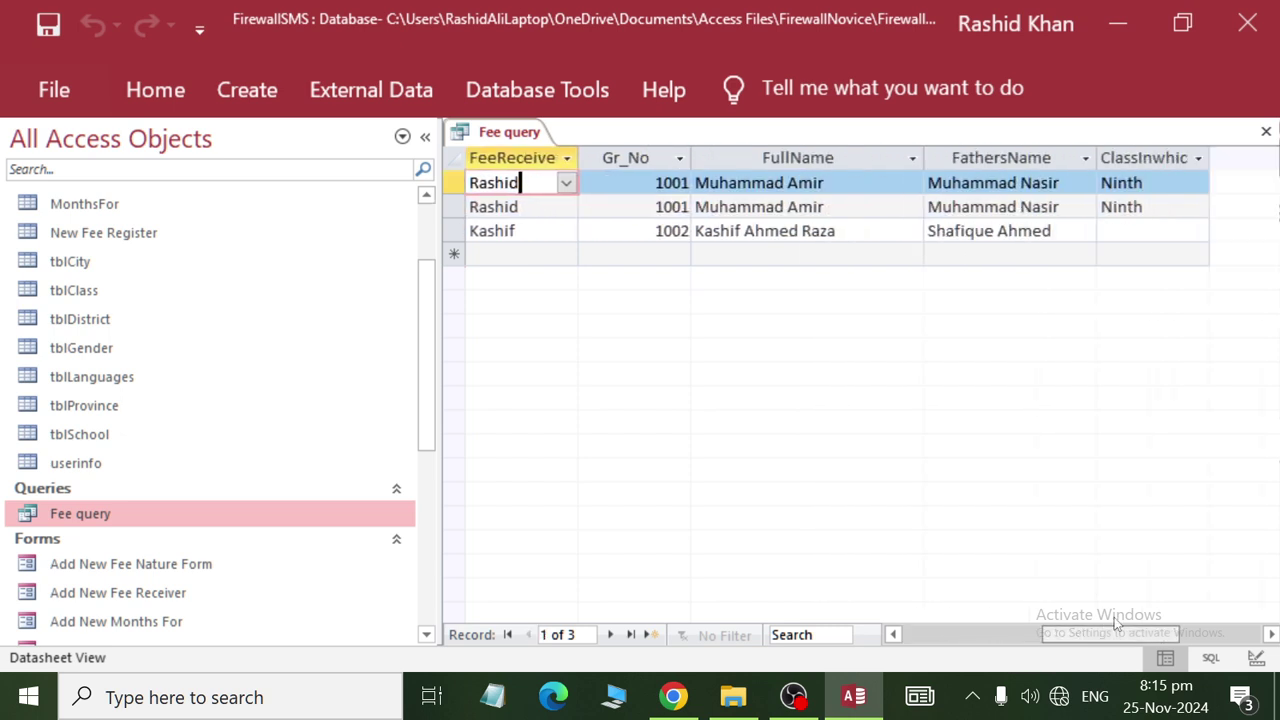
{"action": "left_click", "coordinate": [640, 184]}
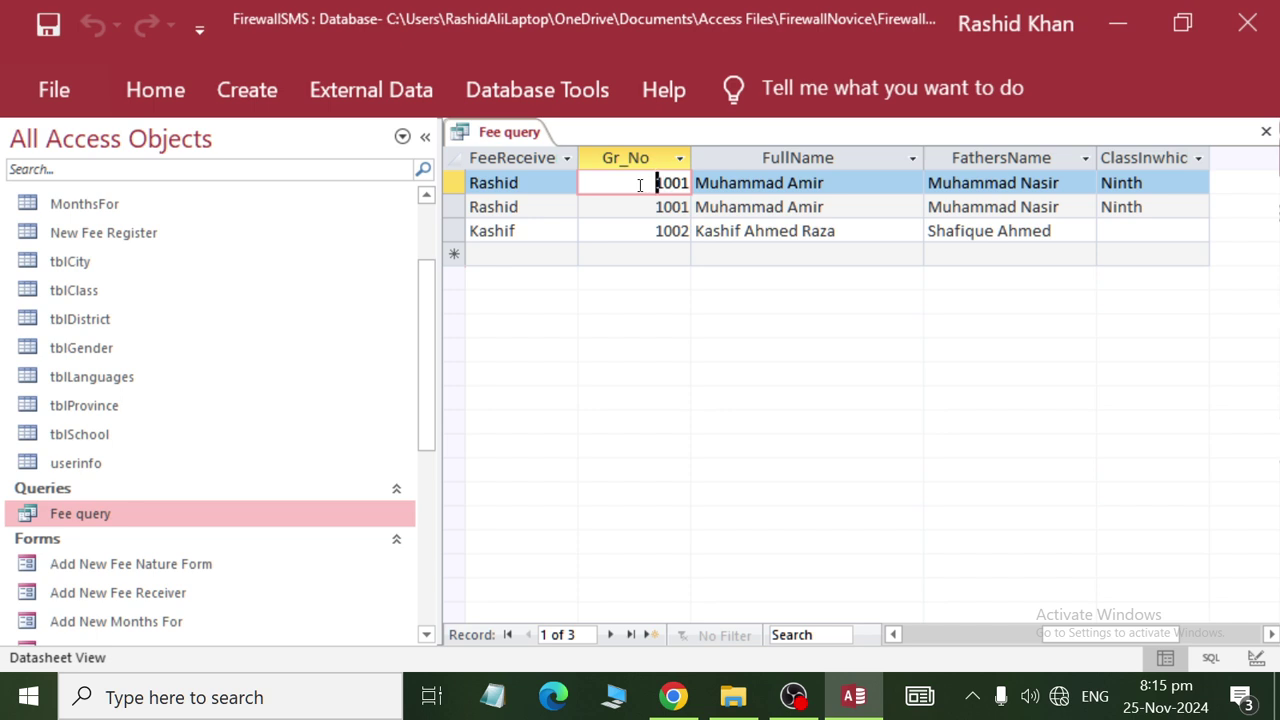
{"action": "left_click", "coordinate": [849, 183]}
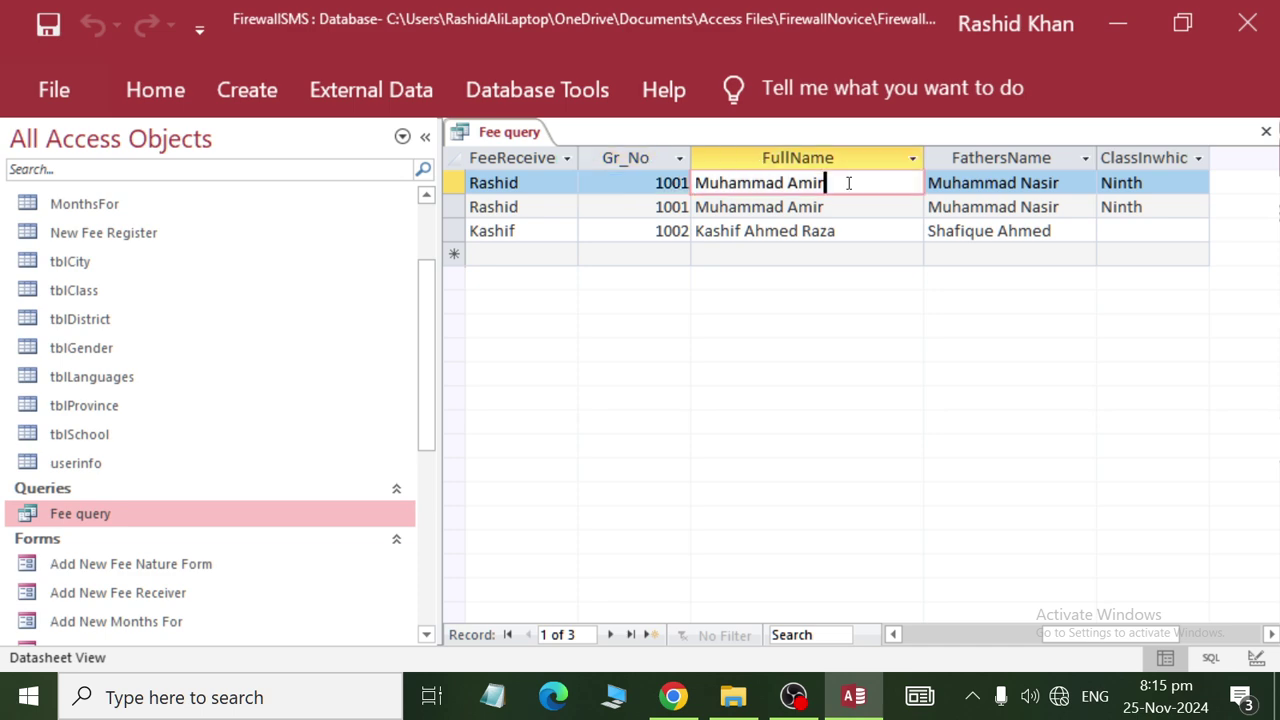
{"action": "left_click", "coordinate": [1013, 186]}
{"action": "left_click", "coordinate": [1172, 181]}
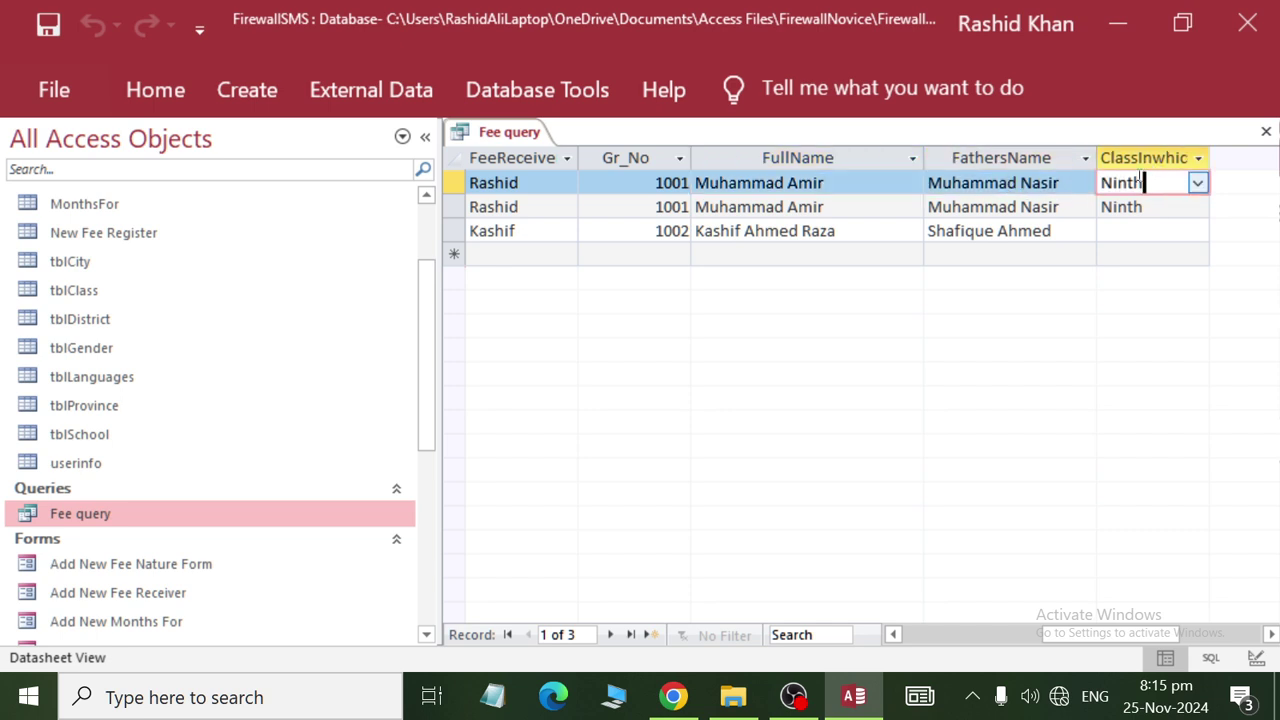
Close Fee query and save the changes to its layout.
{"action": "right_click", "coordinate": [490, 131]}
{"action": "left_click", "coordinate": [500, 170]}
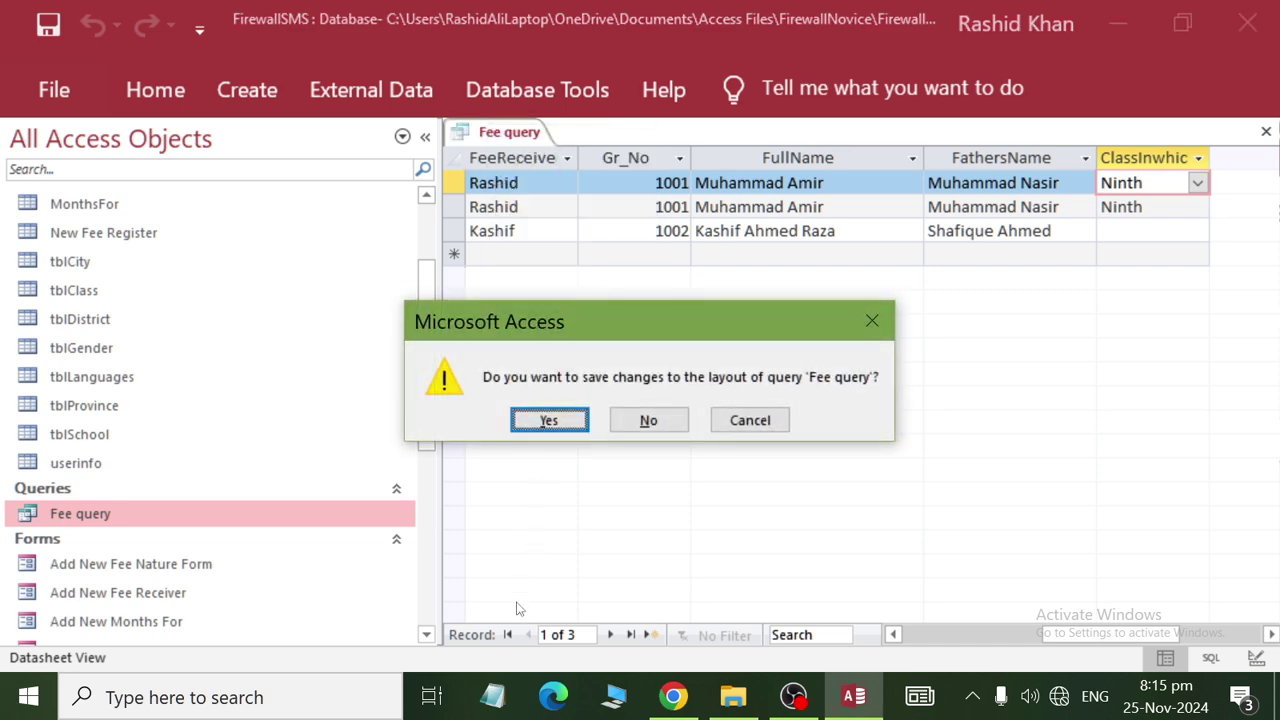
{"action": "left_click", "coordinate": [565, 420]}
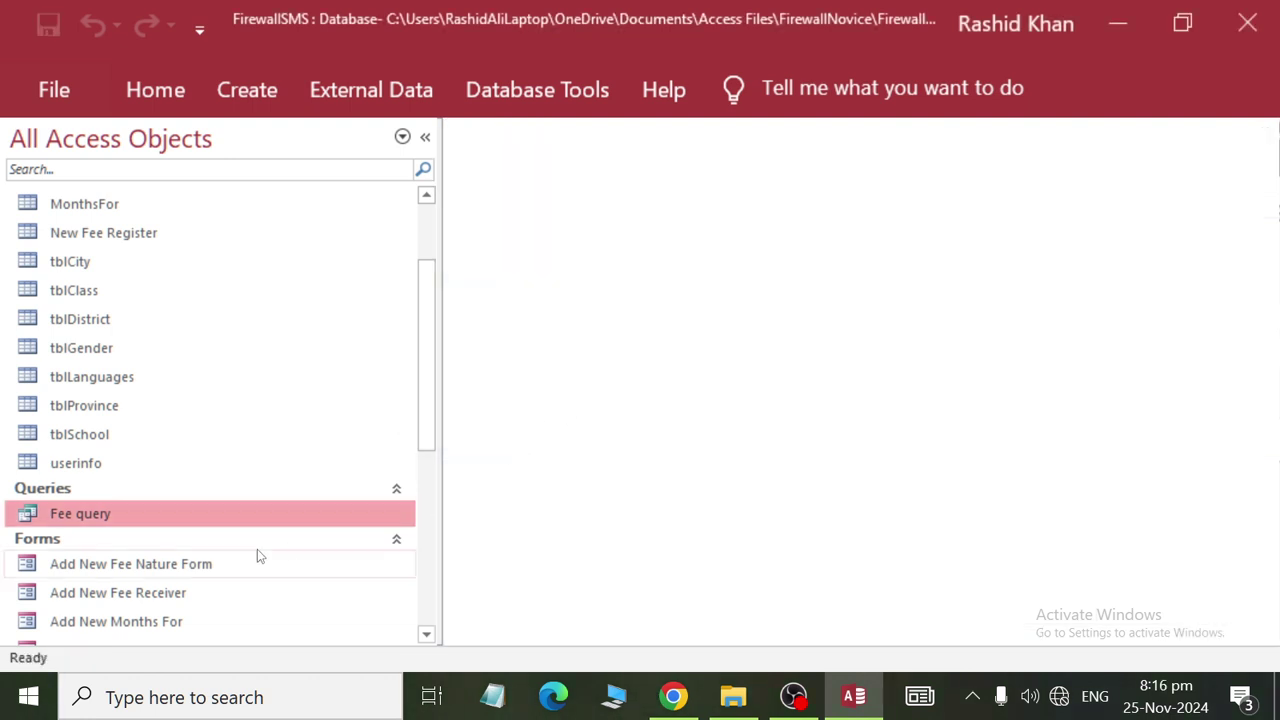
Start a new report with the Report Wizard, using Fee query as its source.
{"action": "left_click", "coordinate": [235, 95]}
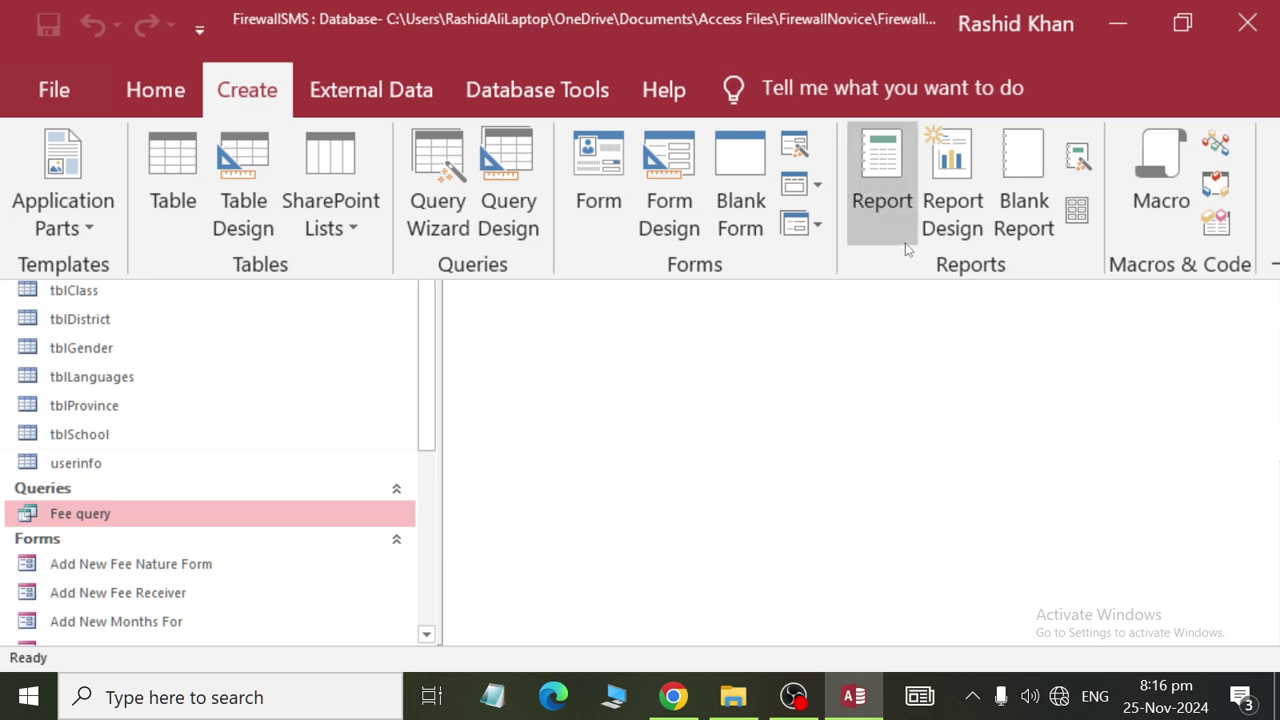
{"action": "left_click", "coordinate": [1078, 158]}
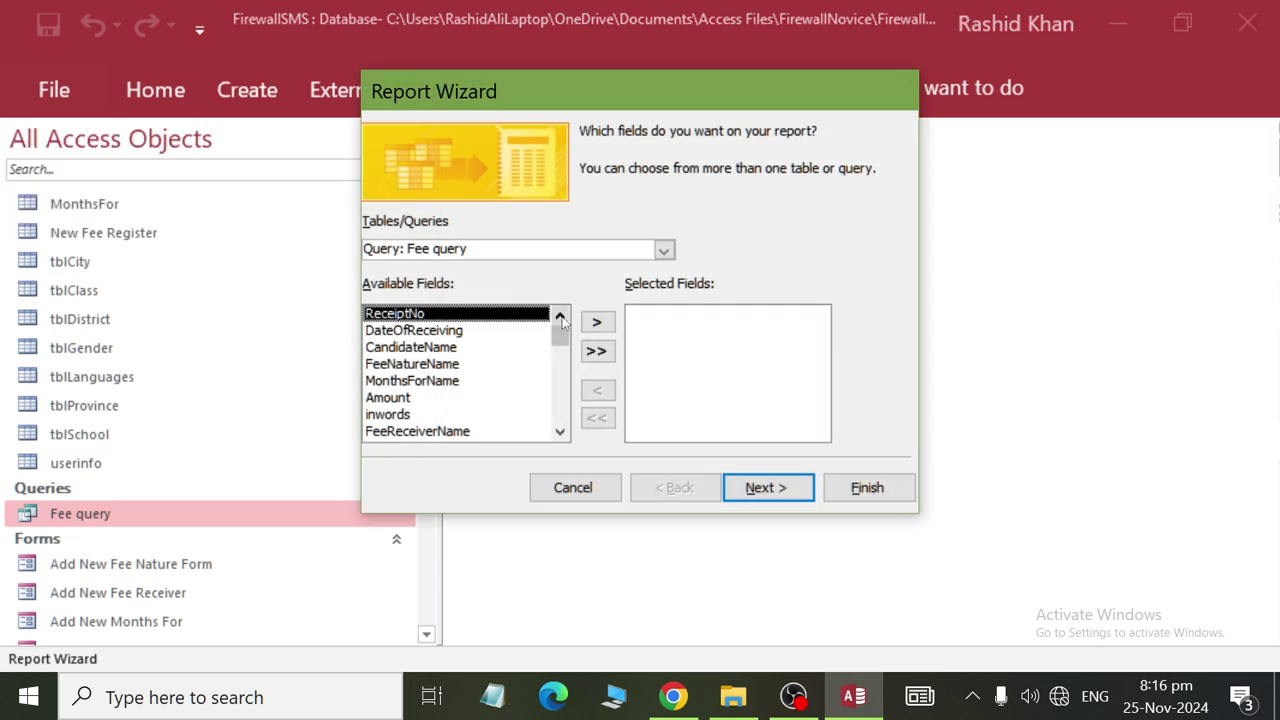
{"action": "mouse_move", "coordinate": [560, 333]}
{"action": "left_mouse_down"}
{"action": "mouse_move", "coordinate": [570, 430]}
{"action": "mouse_move", "coordinate": [560, 318]}
{"action": "left_mouse_up"}
{"action": "mouse_move", "coordinate": [560, 325]}
{"action": "left_mouse_down"}
{"action": "mouse_move", "coordinate": [543, 427]}
{"action": "mouse_move", "coordinate": [543, 330]}
{"action": "left_mouse_up"}
{"action": "left_click", "coordinate": [490, 331]}
{"action": "left_click", "coordinate": [487, 363]}
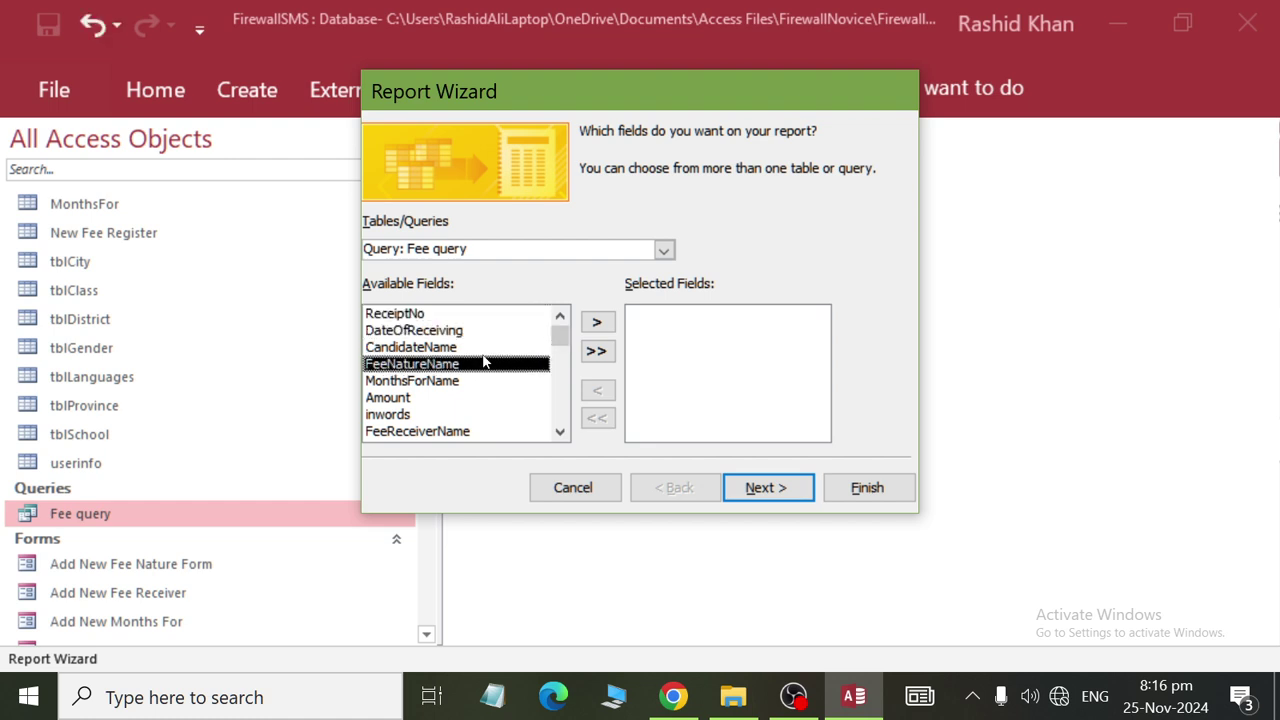
{"action": "left_click", "coordinate": [487, 349]}
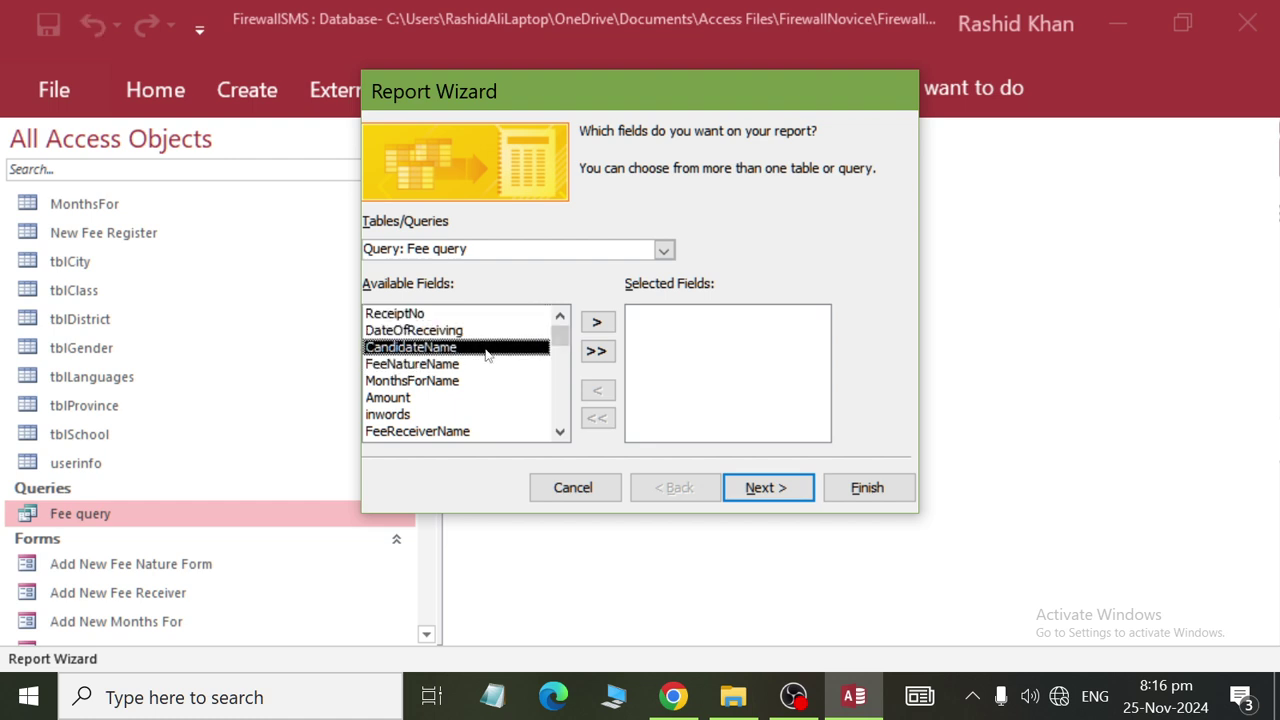
Add FeeNatureName, MonthsForName, Amount, inwords and FeeReceiverName in that order to the report's selected fields.
{"action": "left_click", "coordinate": [480, 364]}
{"action": "left_click", "coordinate": [598, 325]}
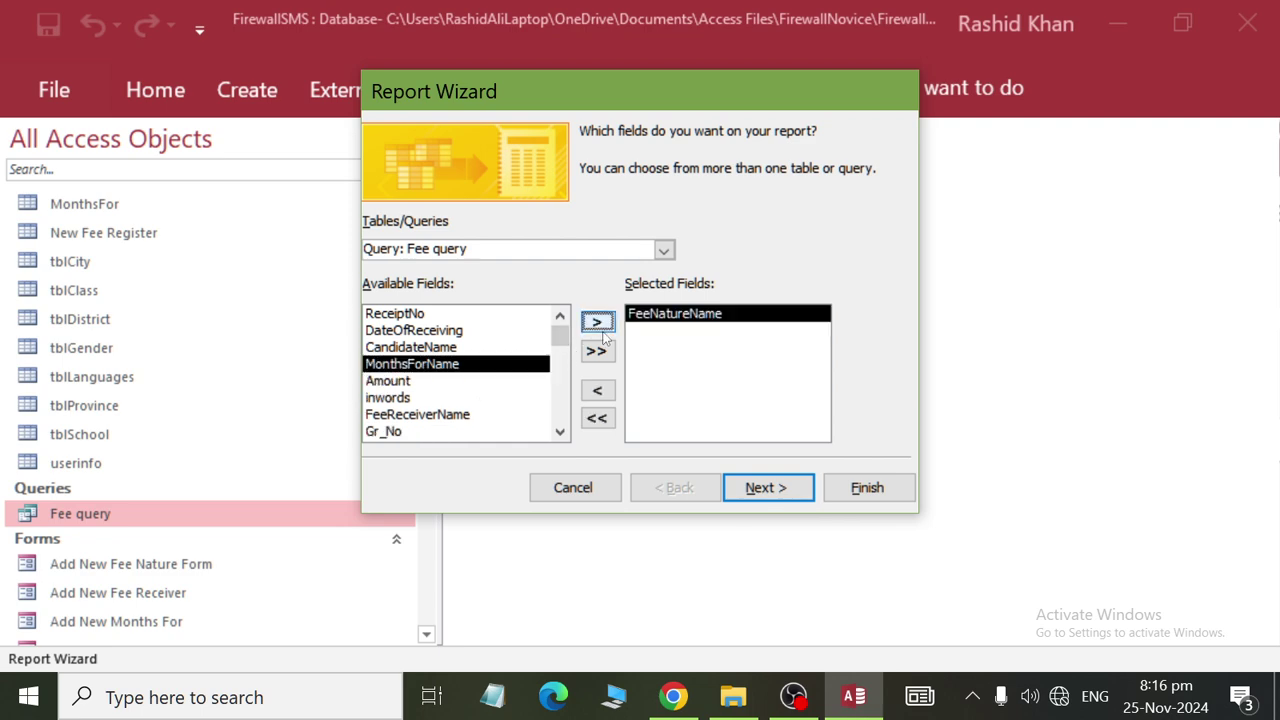
{"action": "left_click", "coordinate": [601, 328]}
{"action": "left_click", "coordinate": [601, 328]}
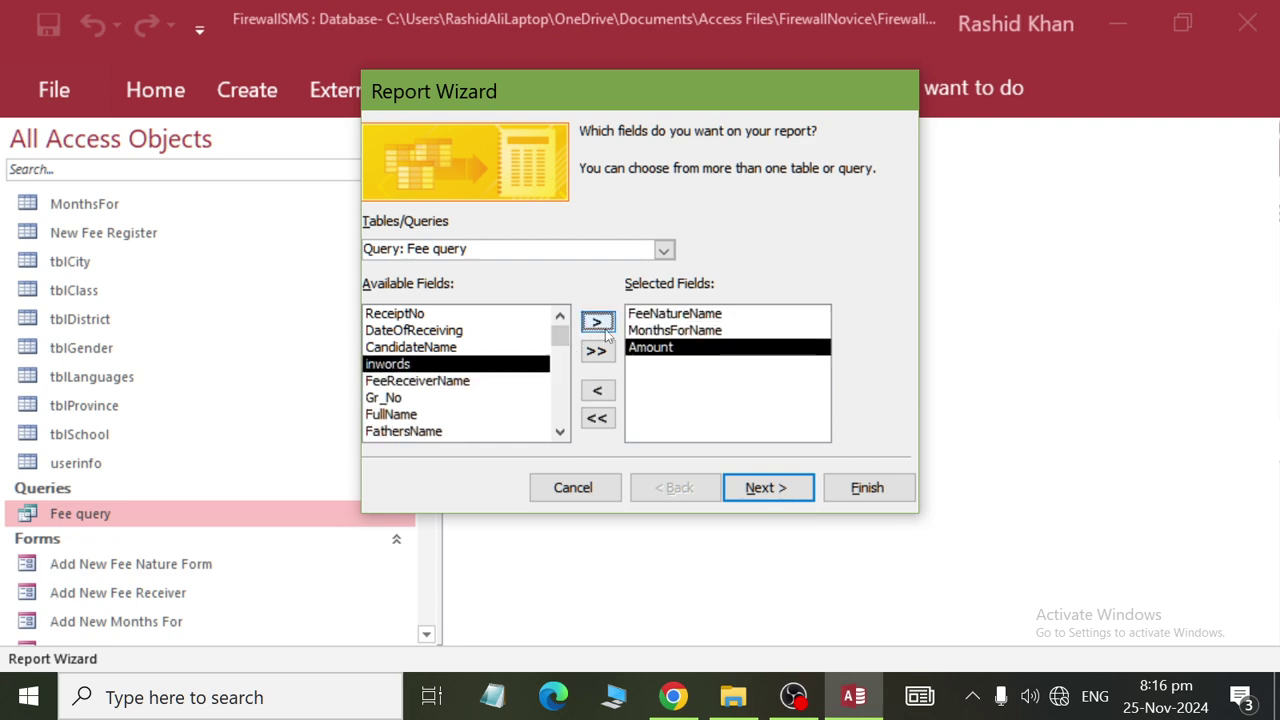
{"action": "left_click", "coordinate": [601, 328]}
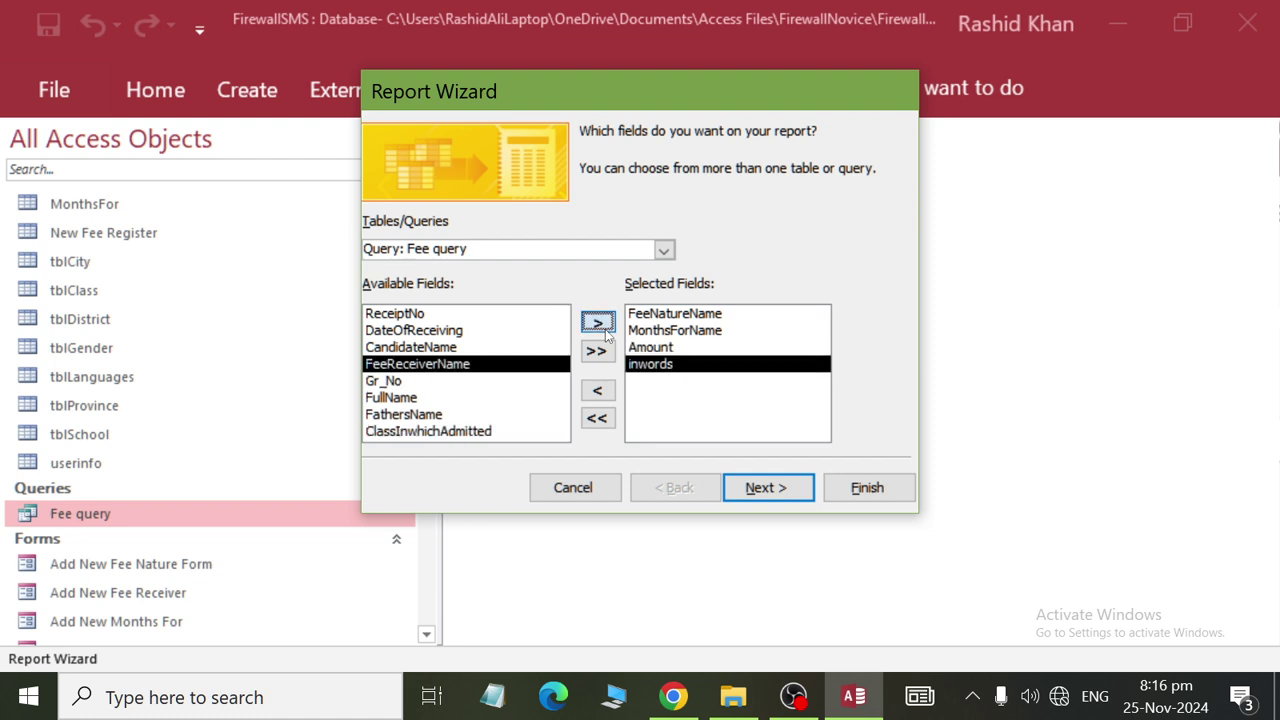
{"action": "left_click", "coordinate": [598, 323]}
Move FeeNatureName below MonthsForName in the report's selected fields.
{"action": "left_click", "coordinate": [442, 415]}
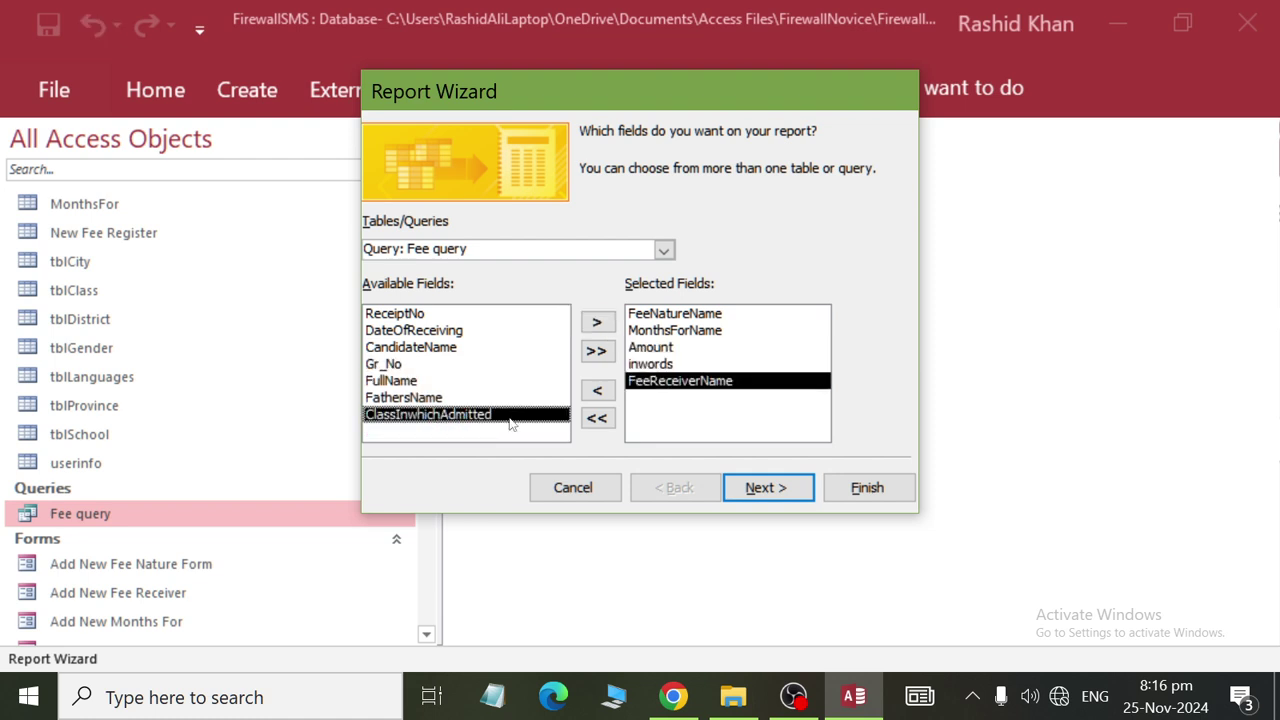
{"action": "left_click", "coordinate": [680, 315]}
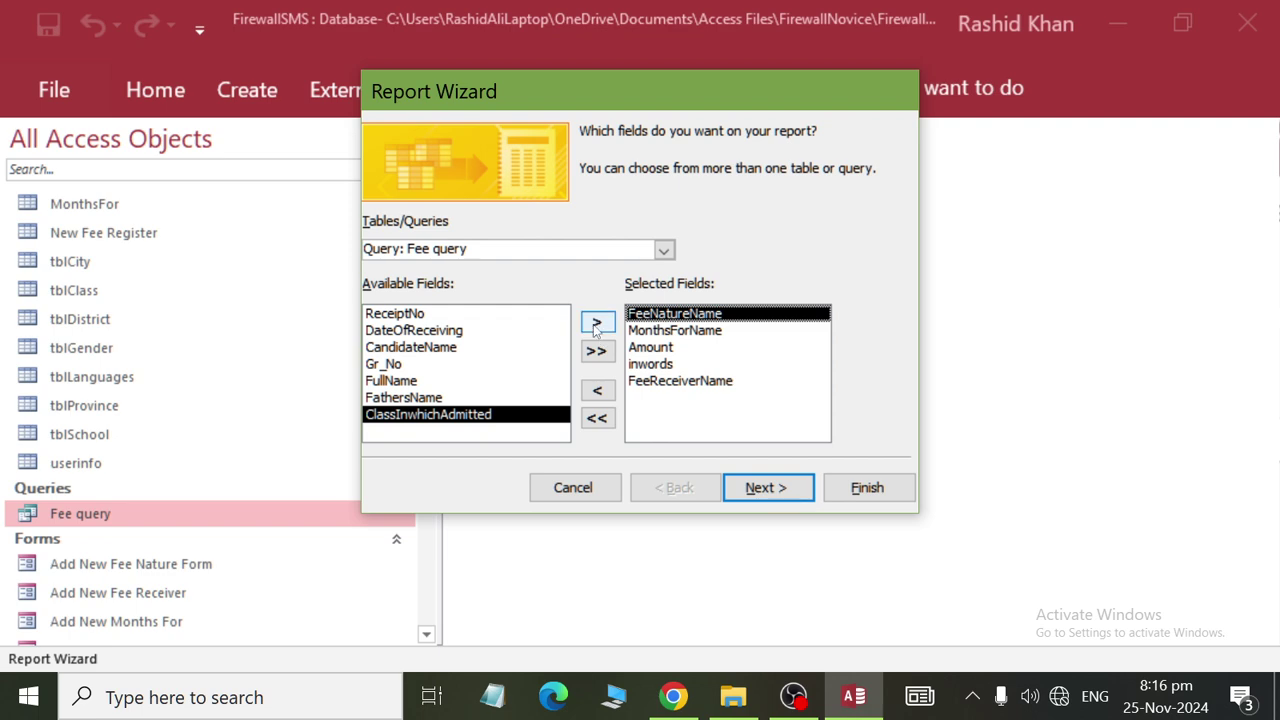
{"action": "left_click", "coordinate": [600, 390]}
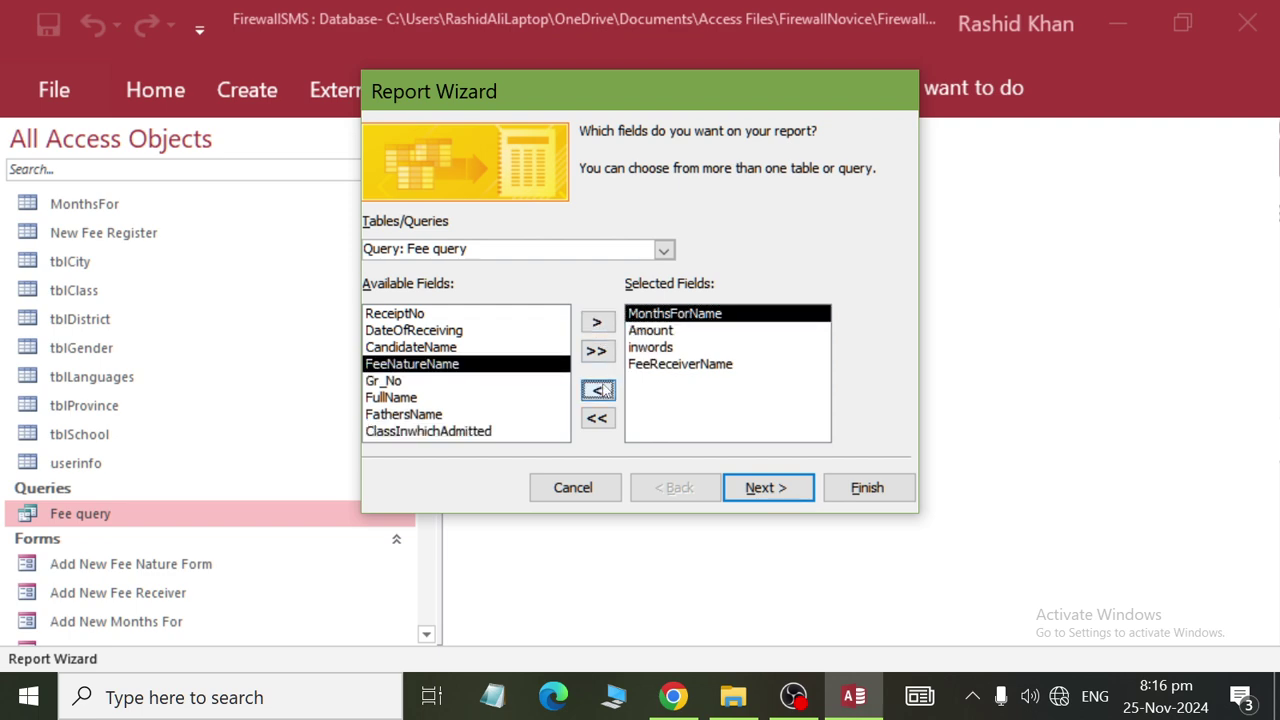
{"action": "left_click", "coordinate": [598, 322]}
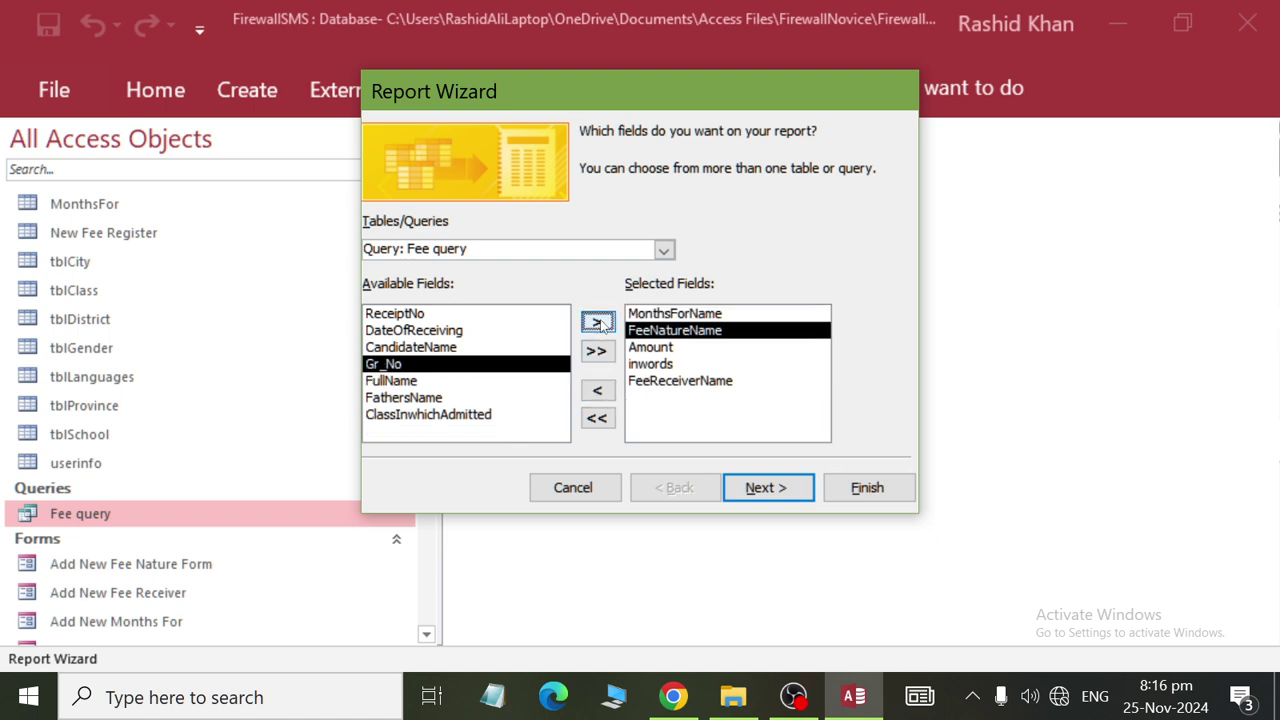
Include all of Fee query's fields in the report and continue to the choice of how the data is viewed.
{"action": "left_click", "coordinate": [472, 414]}
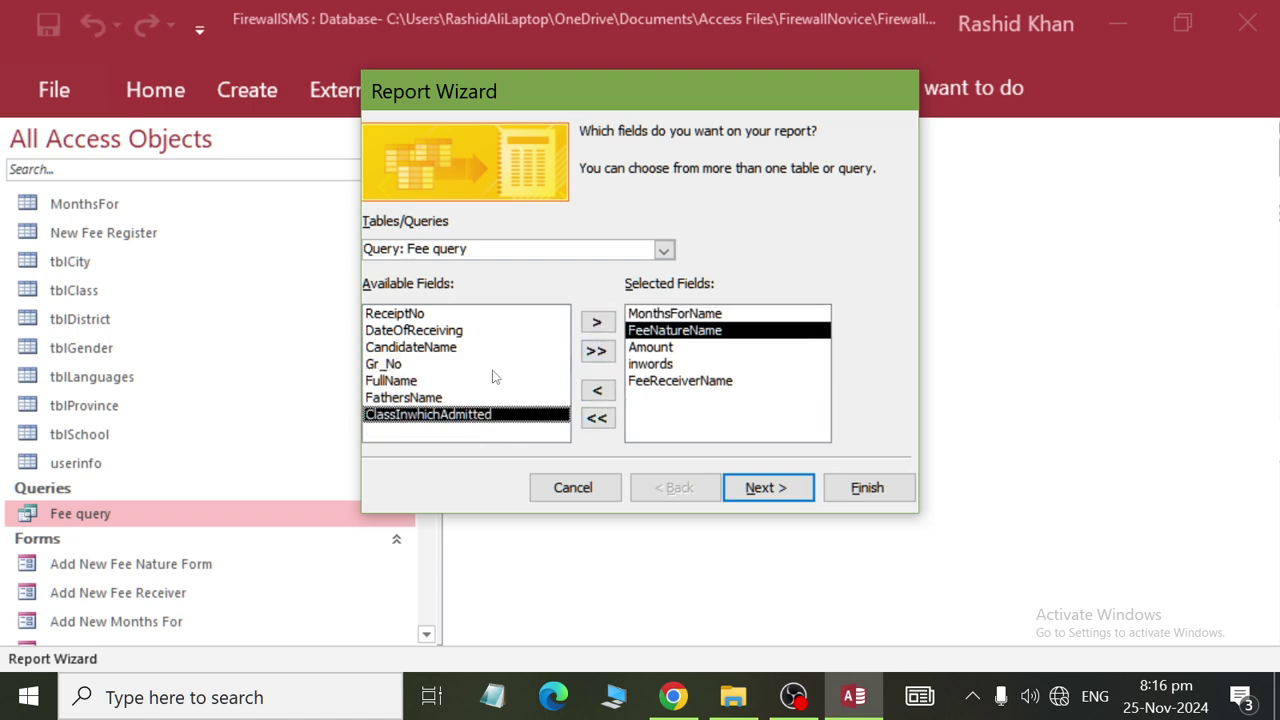
{"action": "left_click", "coordinate": [596, 351]}
{"action": "left_click", "coordinate": [768, 487]}
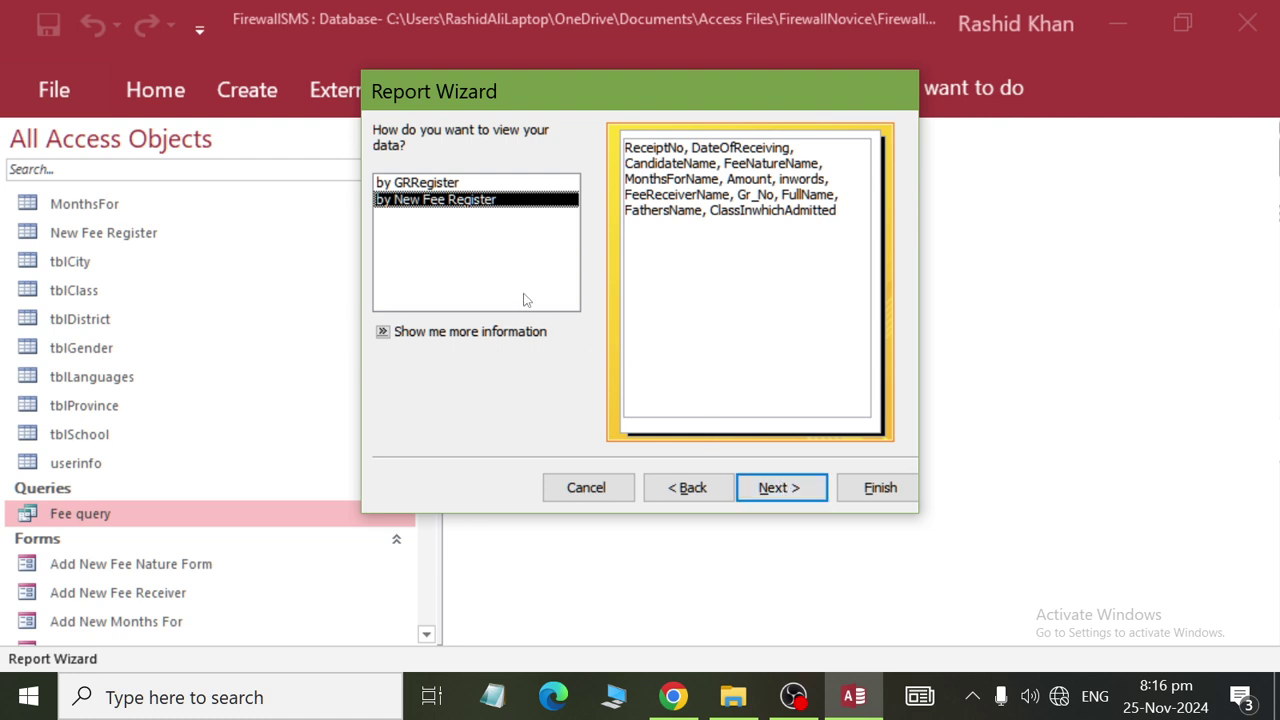
Compare the two data views and set the report to view its data by GRRegister.
{"action": "left_click", "coordinate": [428, 183]}
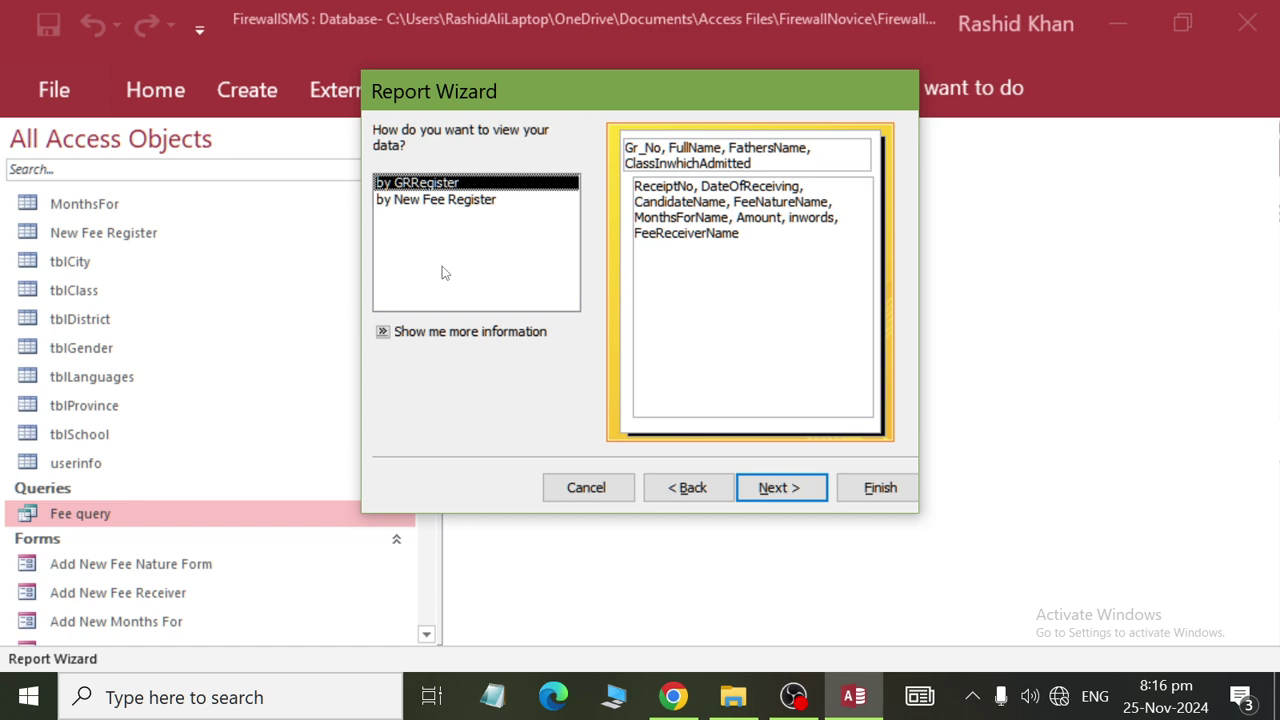
{"action": "left_click", "coordinate": [490, 200]}
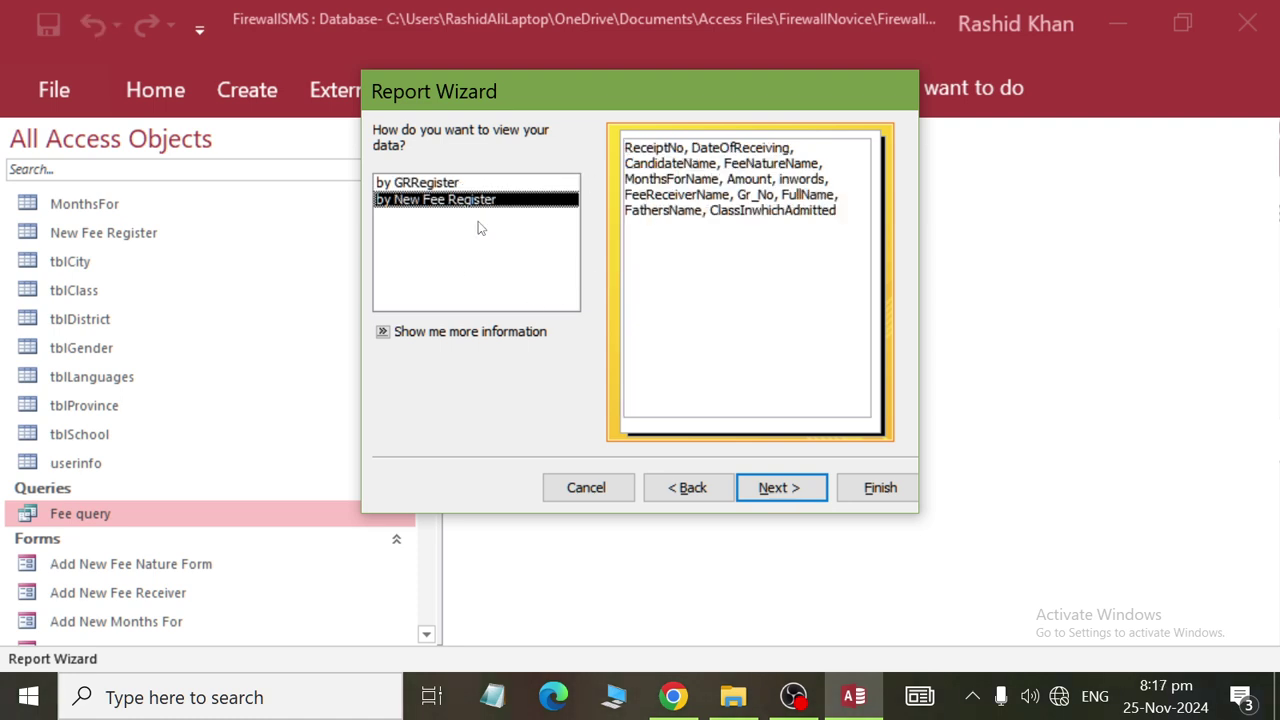
{"action": "left_click", "coordinate": [430, 183]}
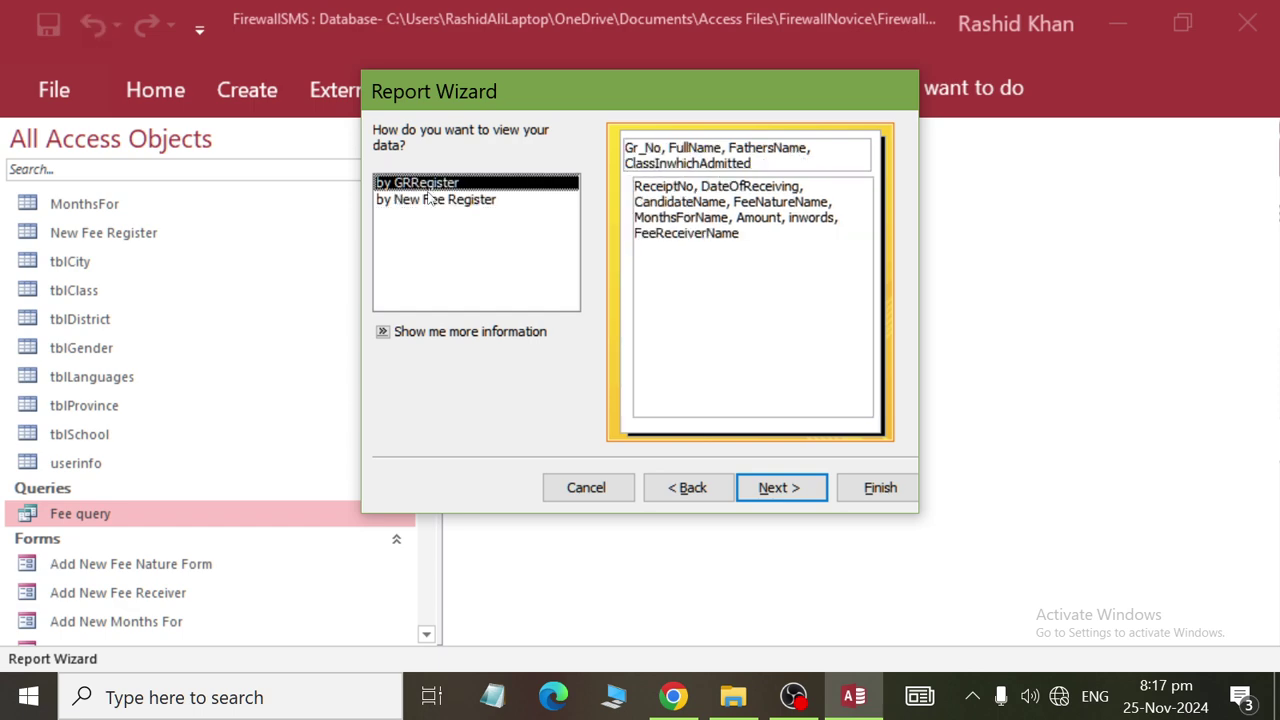
{"action": "left_click", "coordinate": [780, 492]}
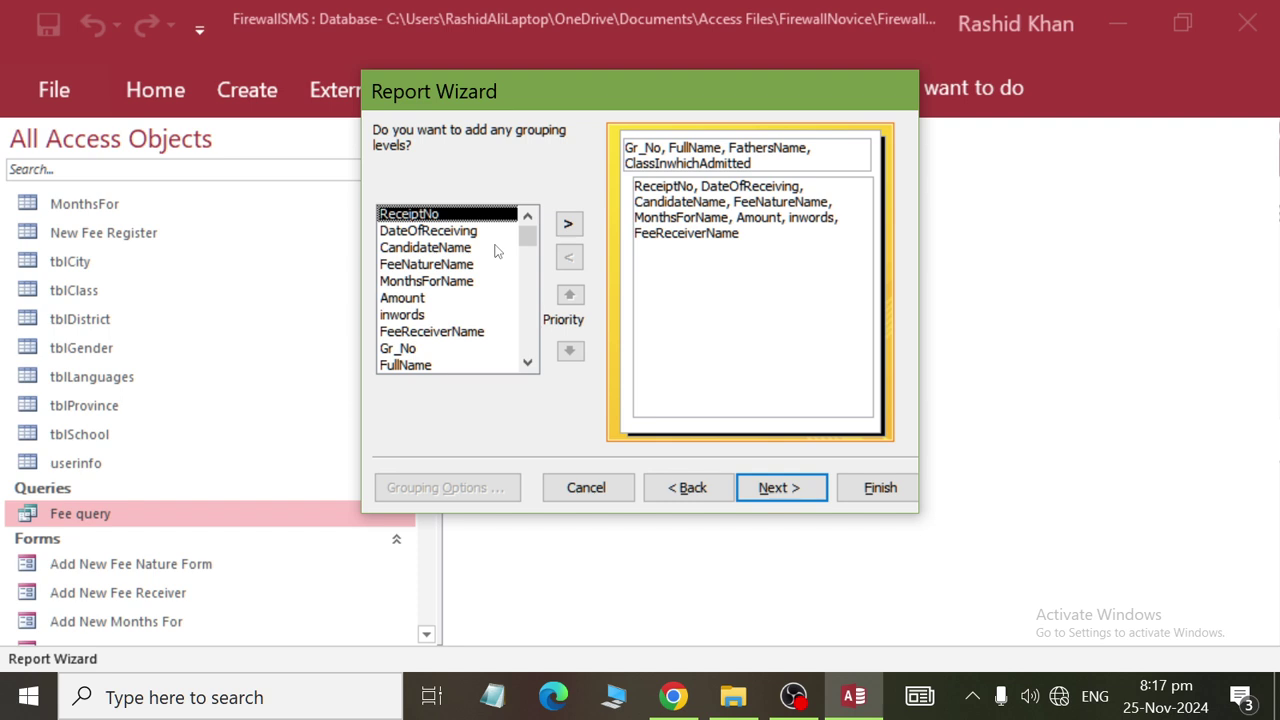
Leave out extra grouping levels and sorting, and give the report a Stepped layout in Landscape orientation.
{"action": "left_click", "coordinate": [766, 492]}
{"action": "left_click", "coordinate": [766, 492]}
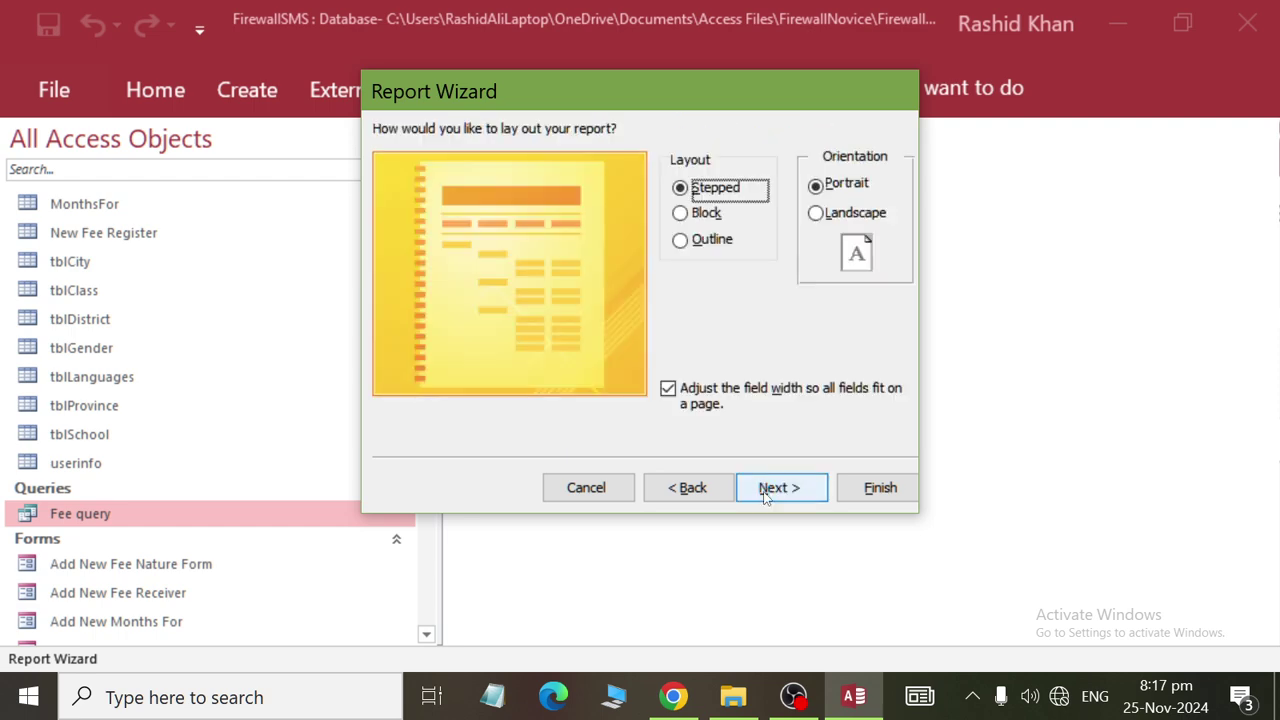
{"action": "left_click", "coordinate": [692, 488]}
{"action": "left_click", "coordinate": [706, 490]}
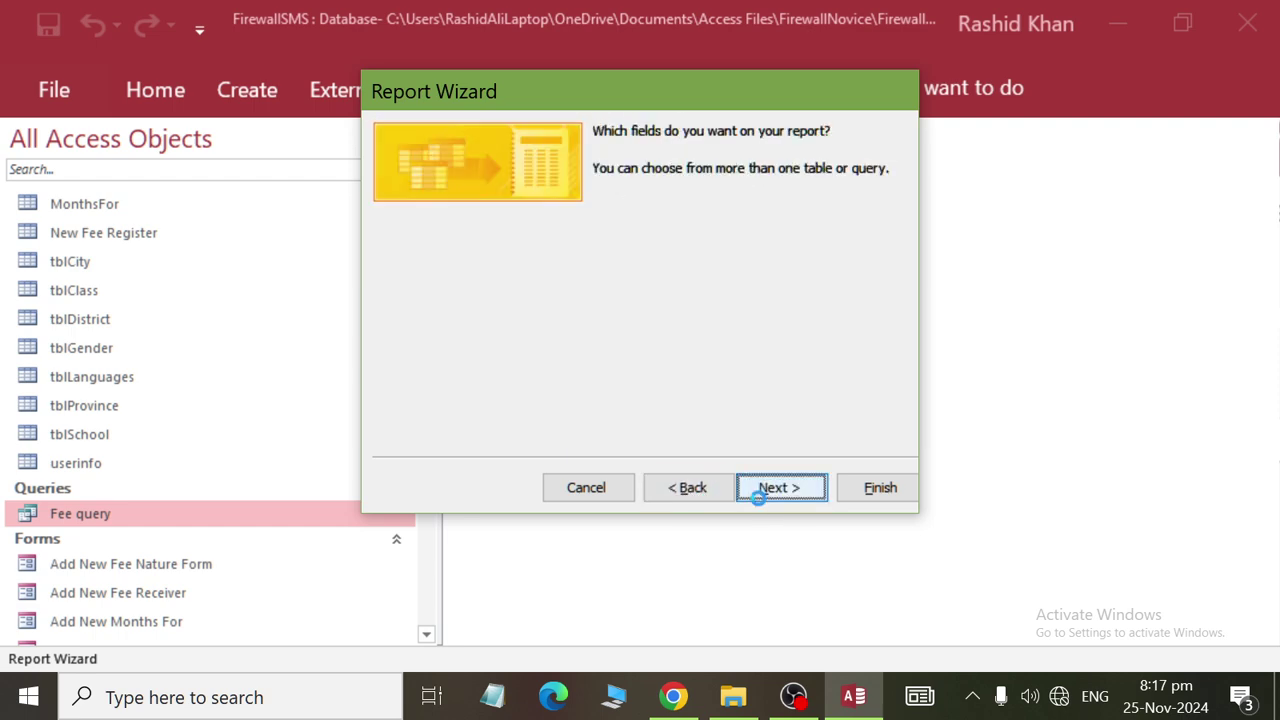
{"action": "left_click", "coordinate": [759, 497]}
{"action": "left_click", "coordinate": [741, 210]}
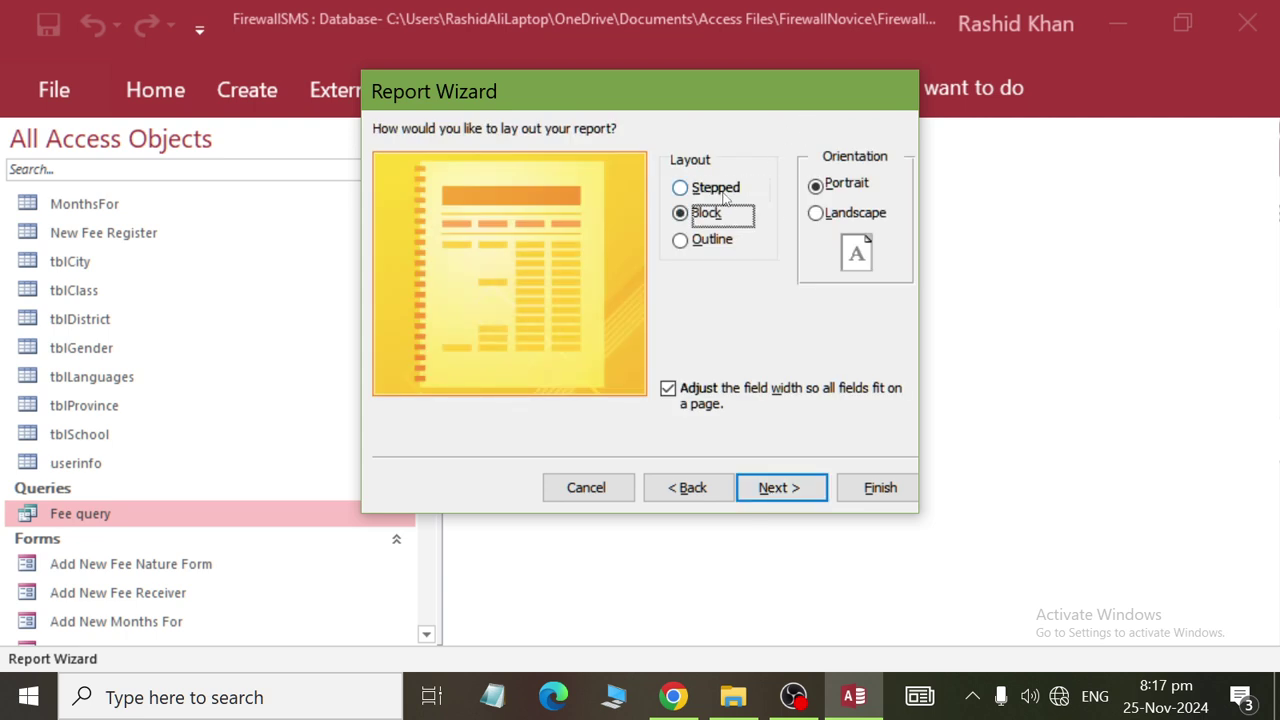
{"action": "left_click", "coordinate": [720, 189]}
{"action": "left_click", "coordinate": [818, 186]}
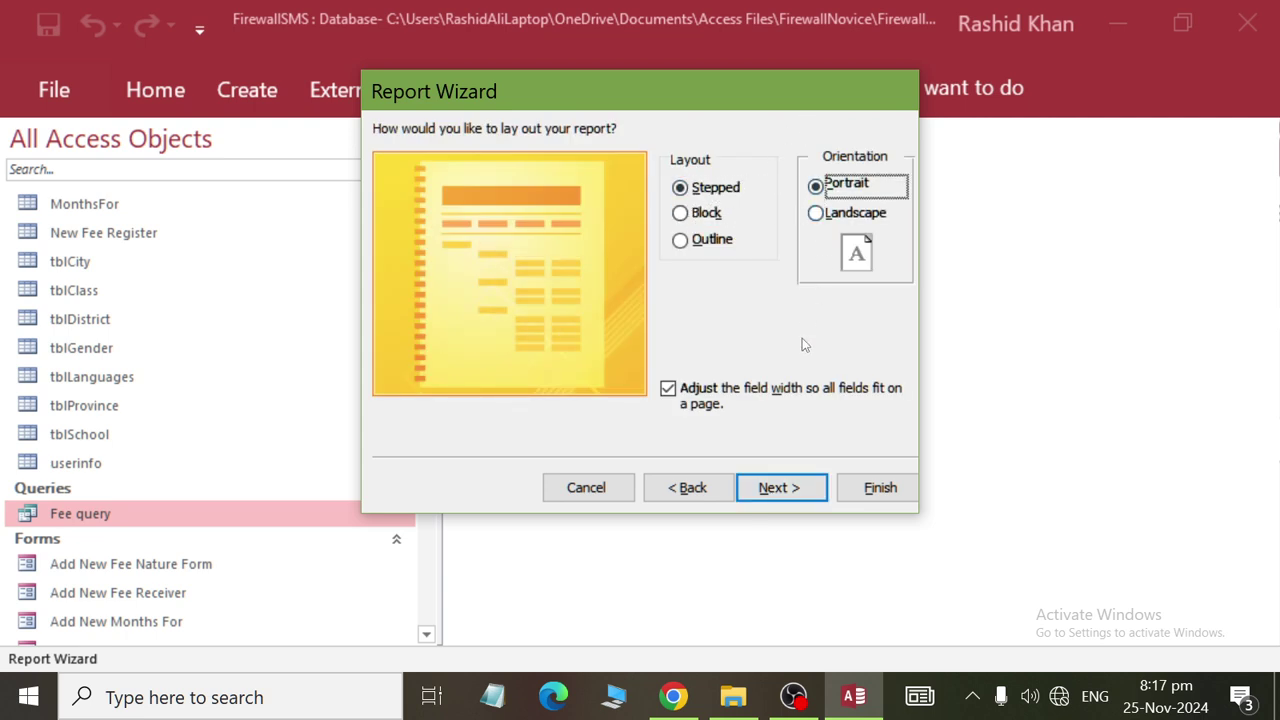
{"action": "left_click", "coordinate": [815, 214]}
{"action": "left_click", "coordinate": [812, 487]}
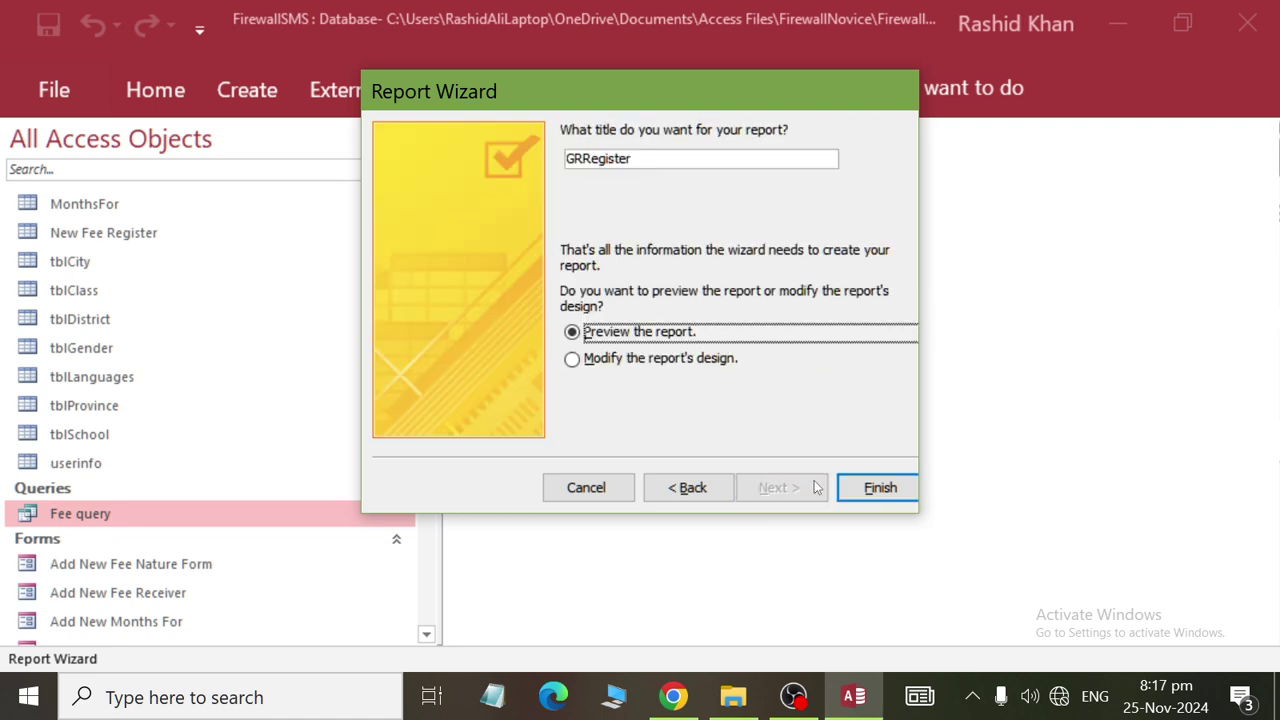
Title the report Fee by GR Register and finish the wizard with the report previewed.
{"action": "double_click", "coordinate": [673, 152]}
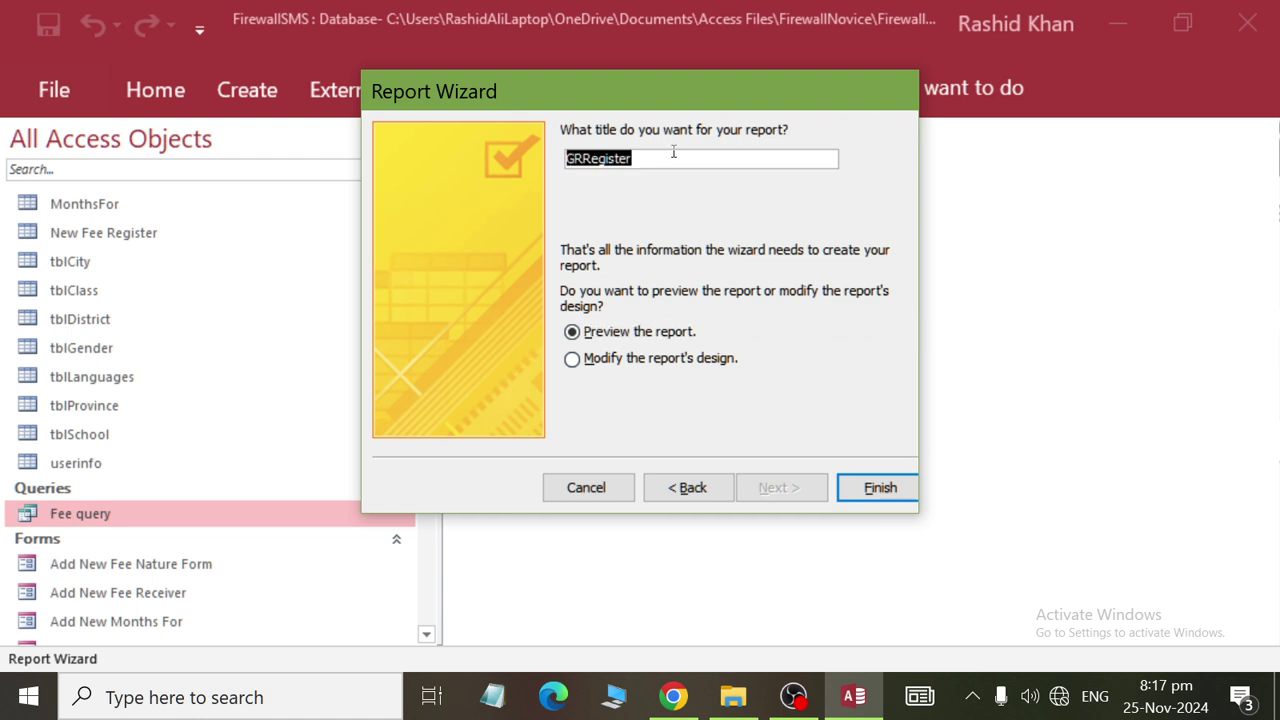
{"action": "type", "text": "Fee by "}
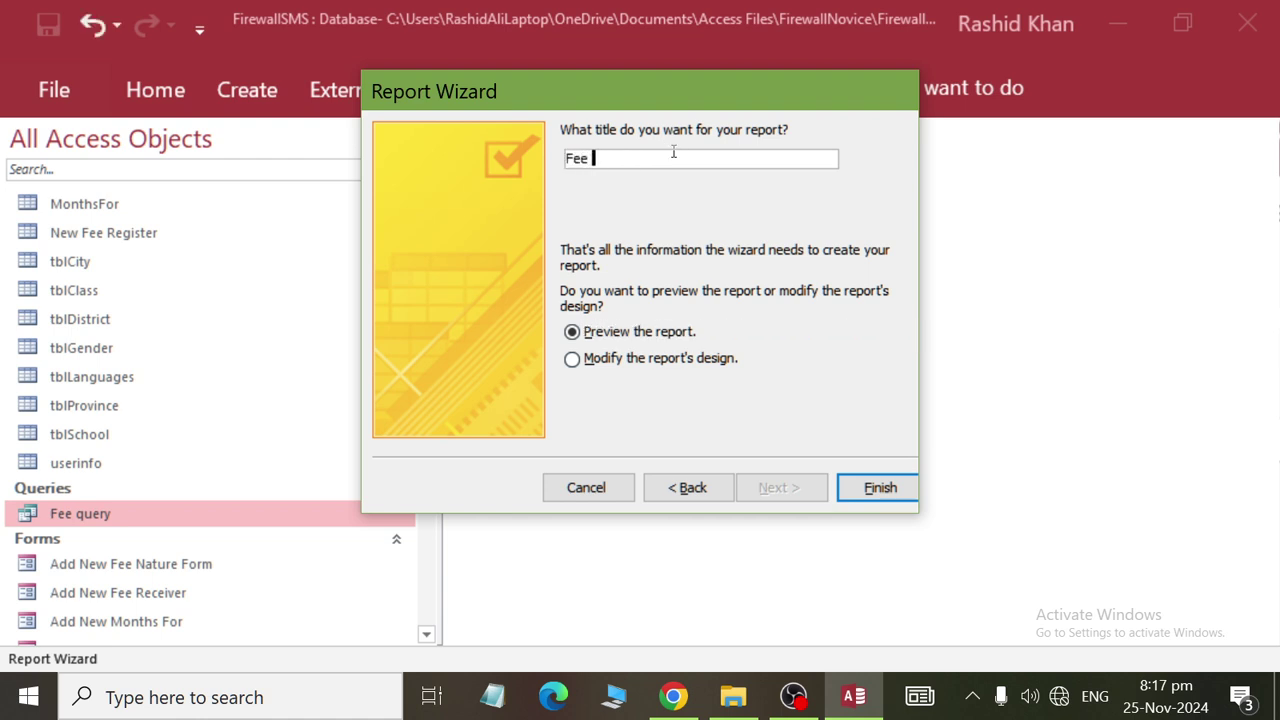
{"action": "type", "text": "GR Register"}
{"action": "key", "text": "Return"}
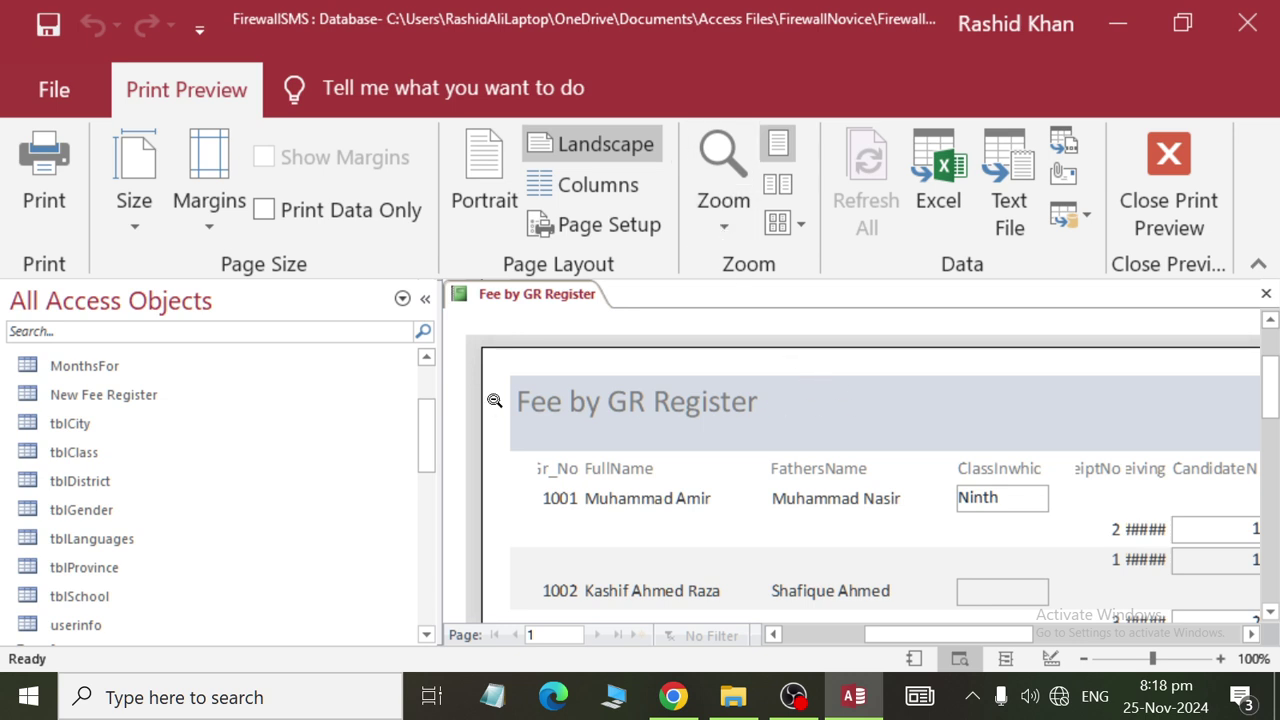
Review the fee columns and student groups in the Fee by GR Register preview and close the report.
{"action": "left_click", "coordinate": [424, 298]}
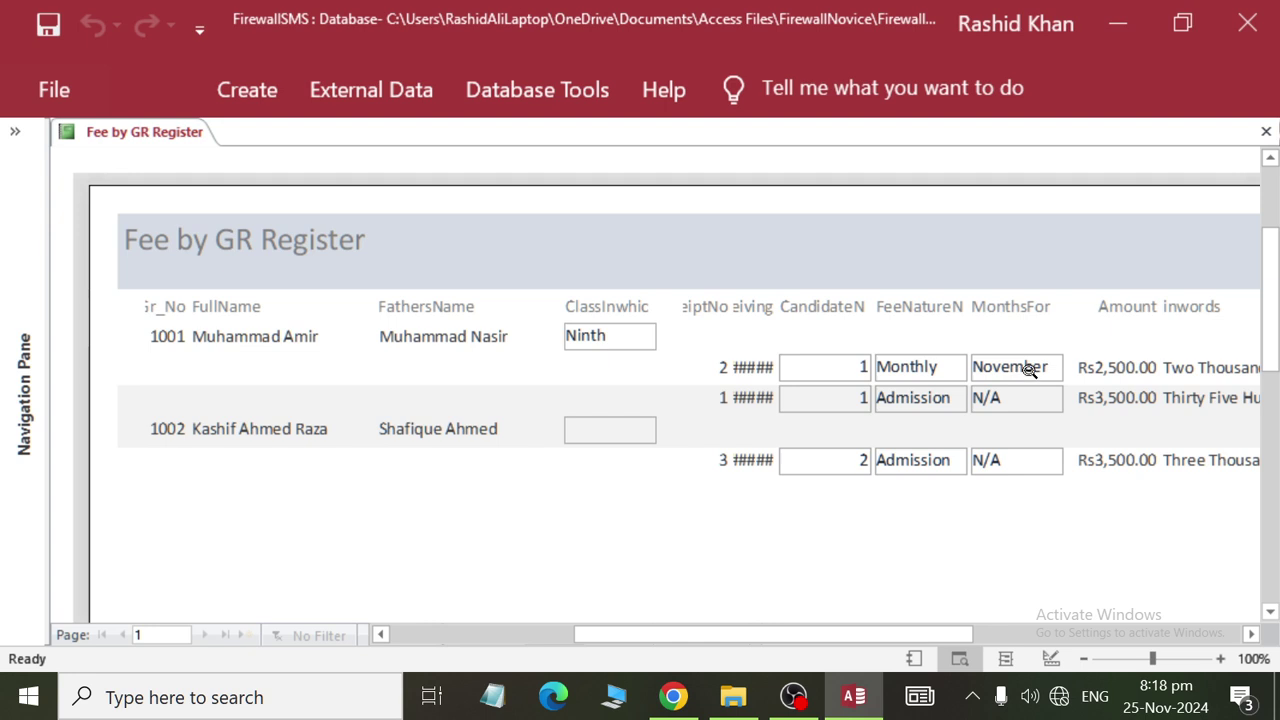
{"action": "left_click_drag", "start_coordinate": [859, 634], "coordinate": [829, 609]}
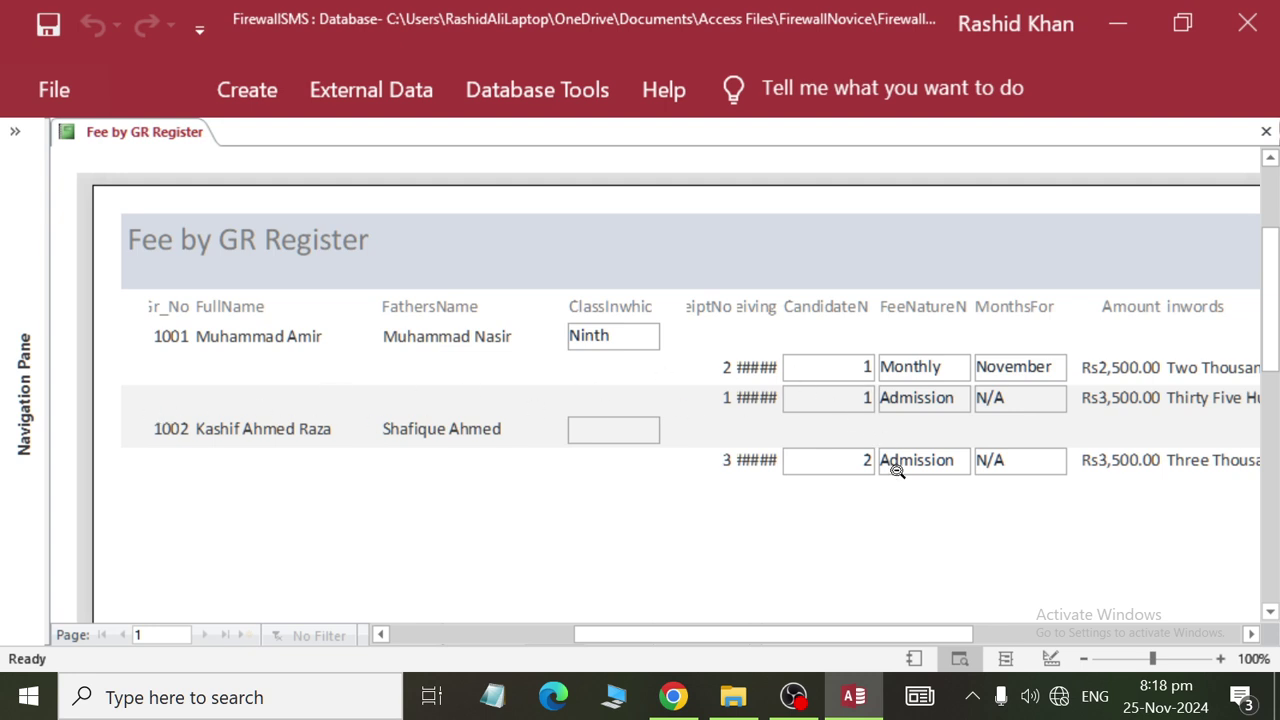
{"action": "right_click", "coordinate": [160, 139]}
{"action": "left_click", "coordinate": [214, 182]}
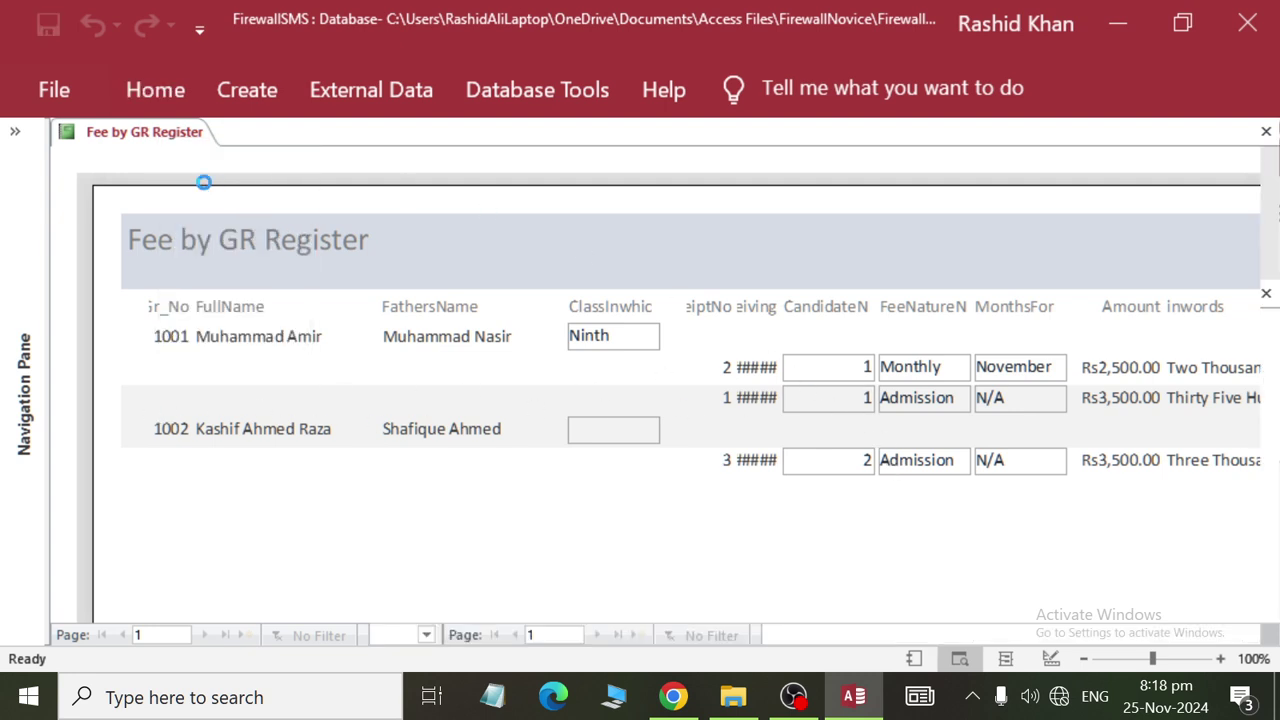
Open the New Fee Register form and go to a new blank record.
{"action": "left_click", "coordinate": [15, 131]}
{"action": "scroll", "coordinate": [219, 436], "scroll_direction": "down", "scroll_amount": 5}
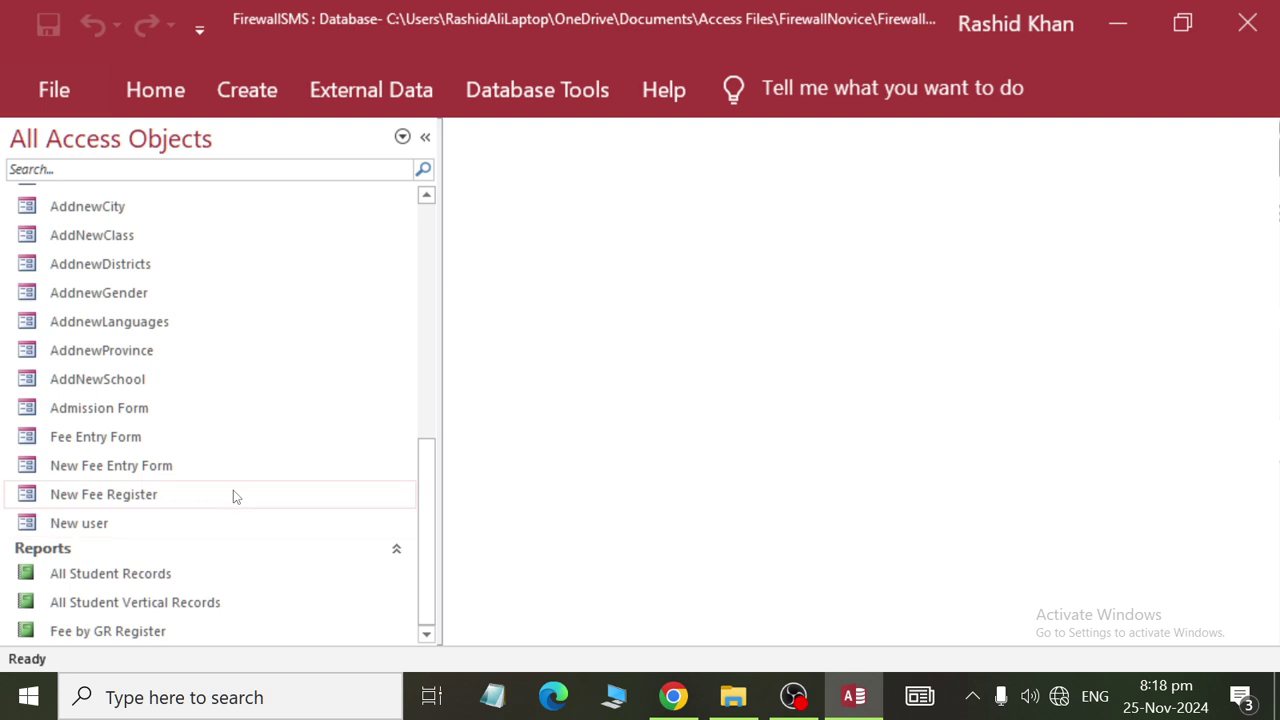
{"action": "double_click", "coordinate": [234, 495]}
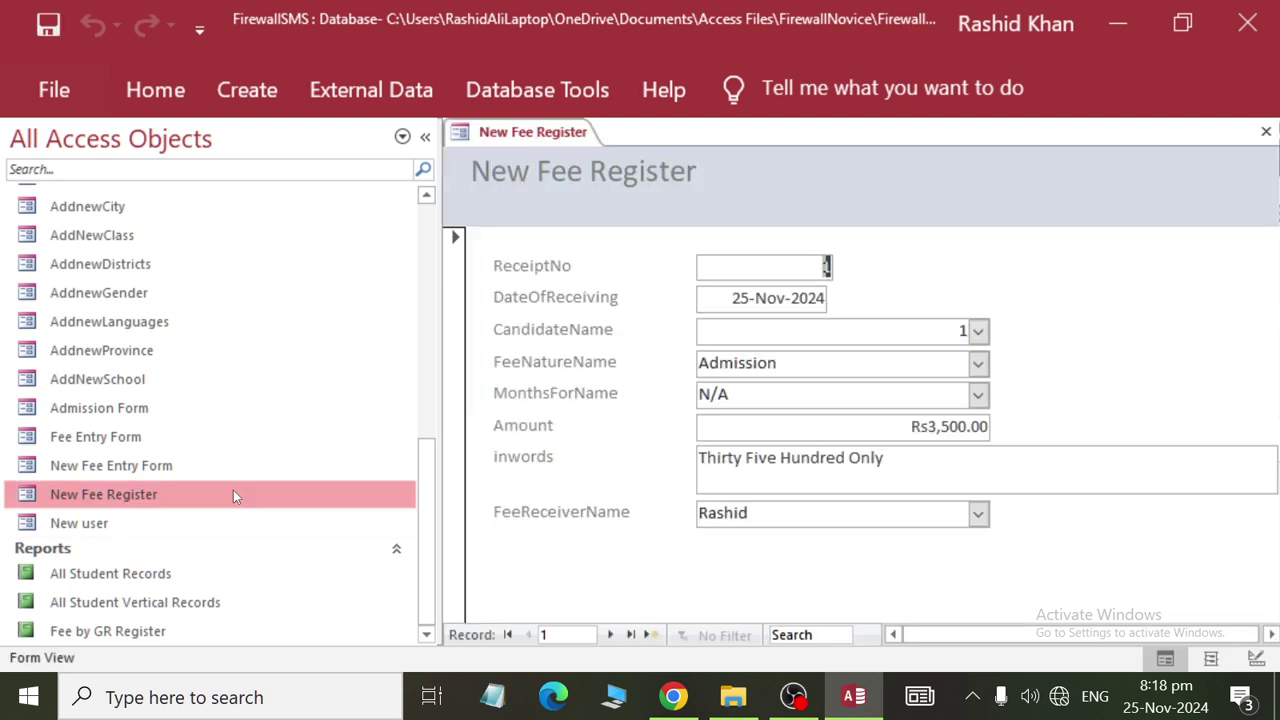
{"action": "left_click", "coordinate": [650, 634]}
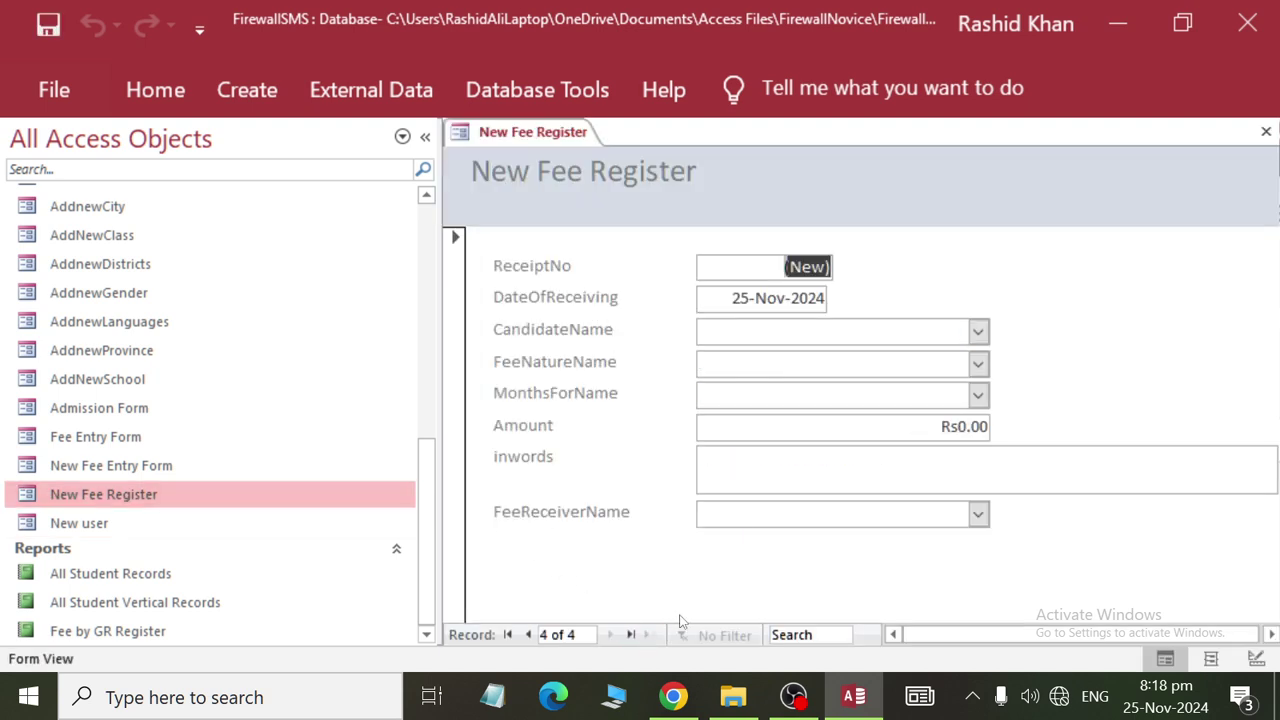
Fill the new record with the second listed candidate, fee nature Monthly and month November 2024.
{"action": "left_click", "coordinate": [978, 331]}
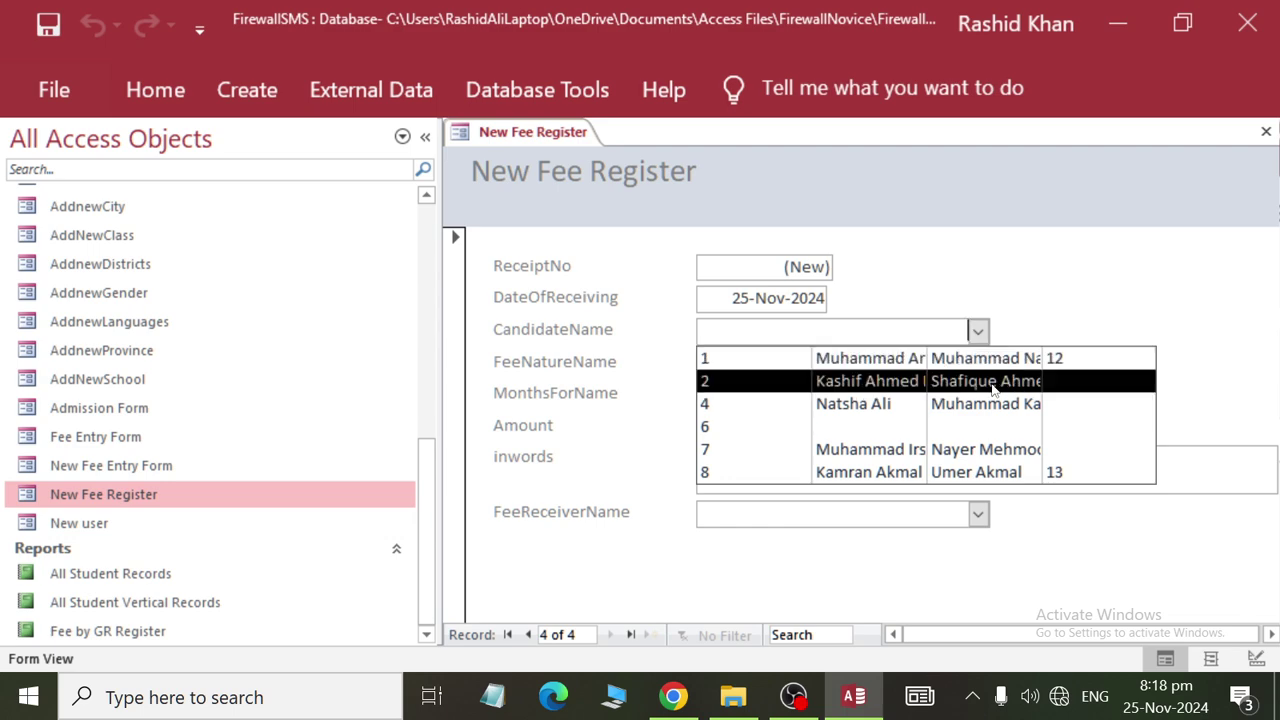
{"action": "left_click", "coordinate": [993, 381]}
{"action": "left_click", "coordinate": [978, 363]}
{"action": "left_click", "coordinate": [966, 410]}
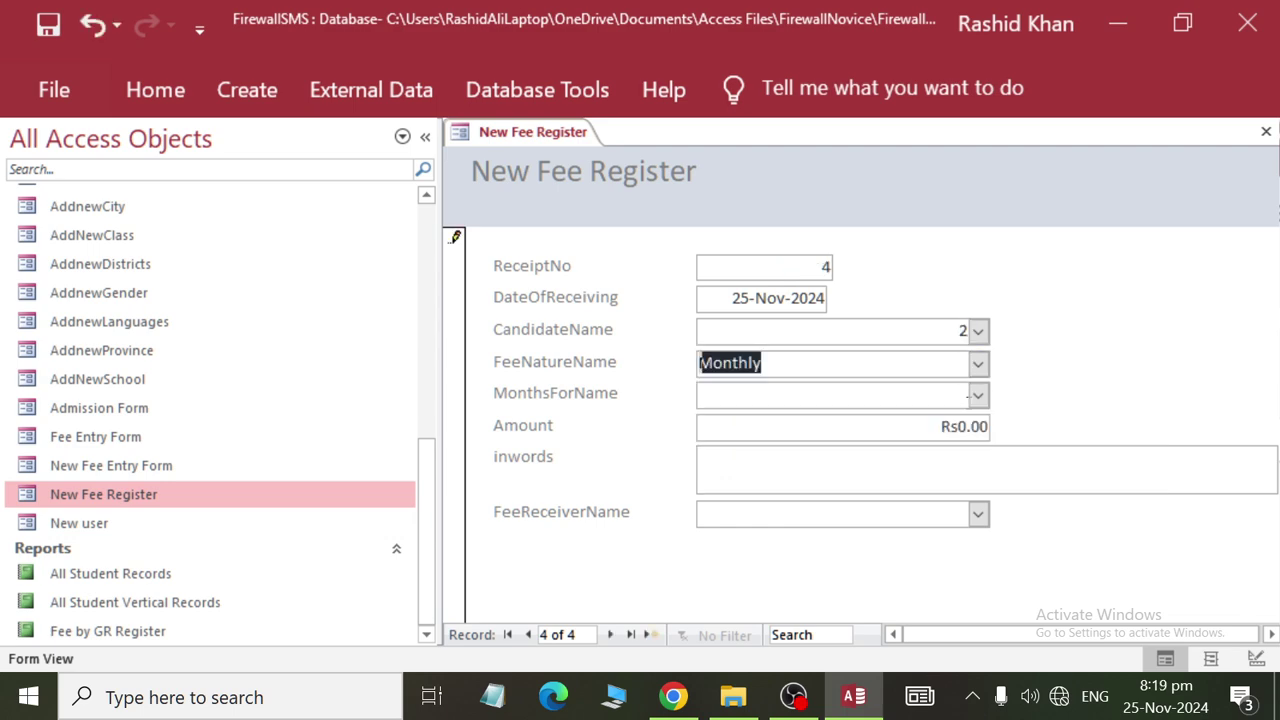
{"action": "left_click", "coordinate": [978, 395]}
{"action": "left_click", "coordinate": [973, 442]}
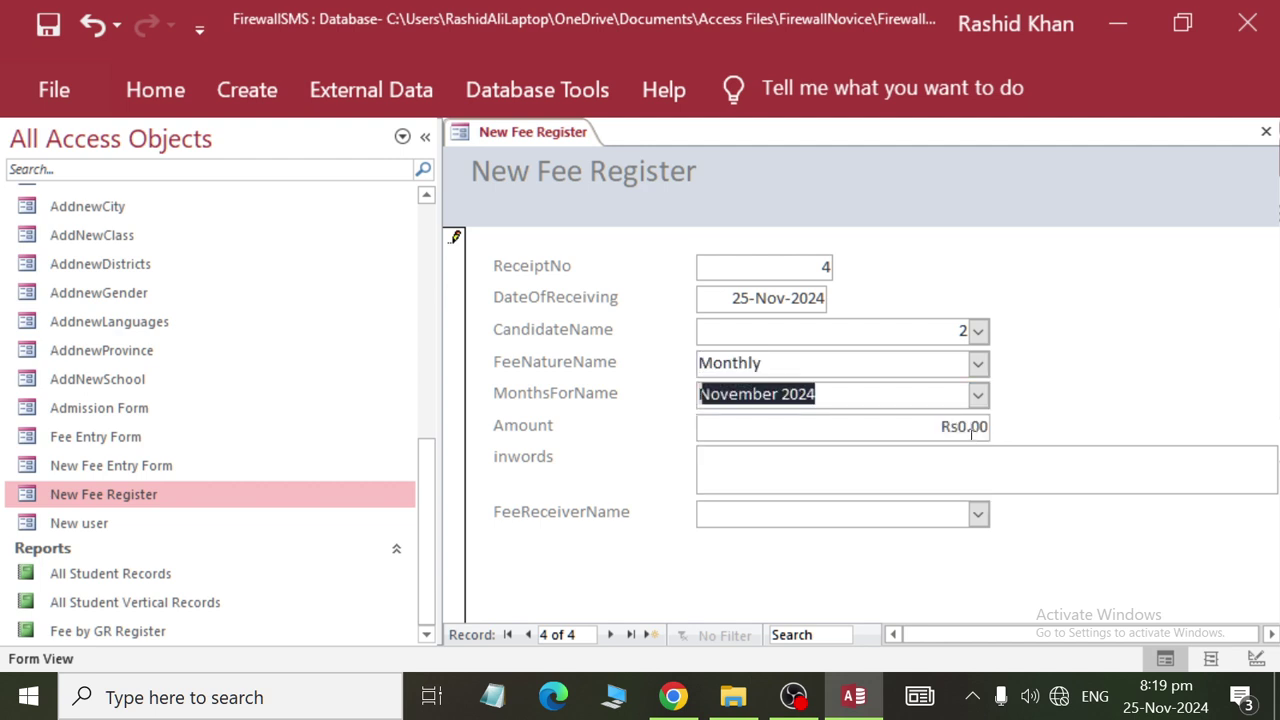
Set the record's Amount to 2500 and its inwords field to "Two Thousand and Five Hundred Only".
{"action": "left_click_drag", "start_coordinate": [943, 428], "coordinate": [1062, 438]}
{"action": "type", "text": "2500"}
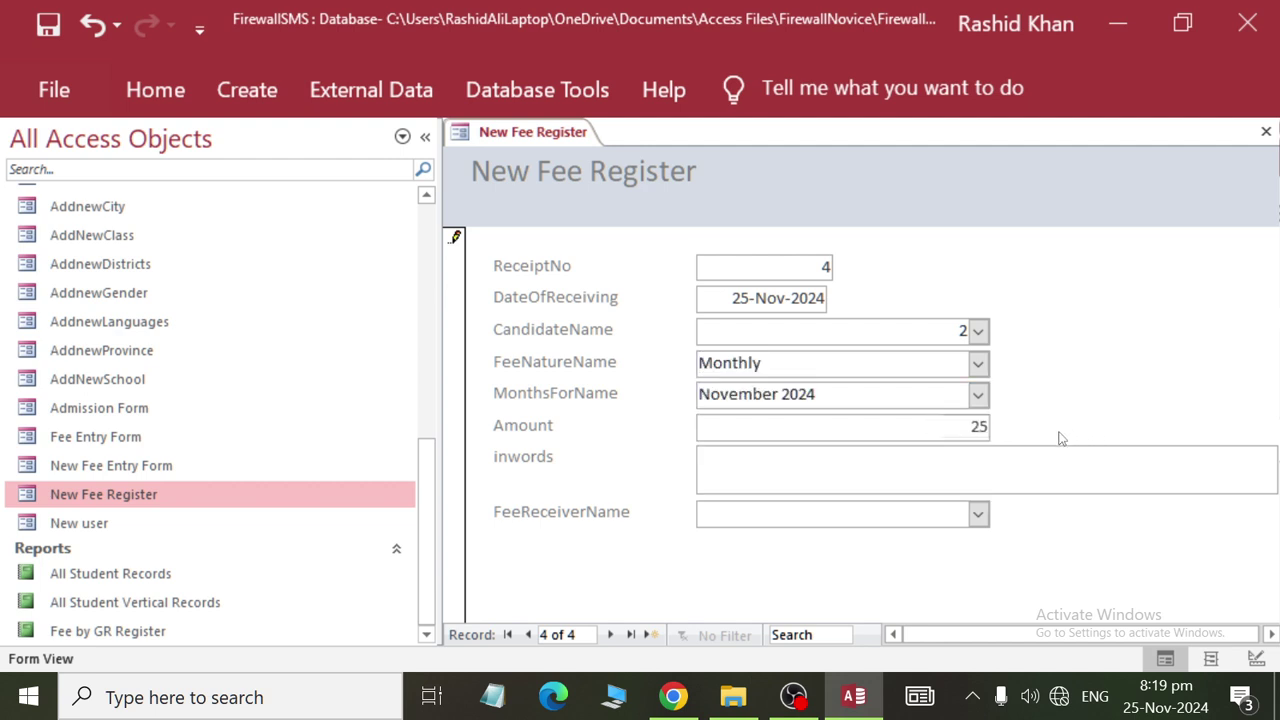
{"action": "left_click", "coordinate": [973, 463]}
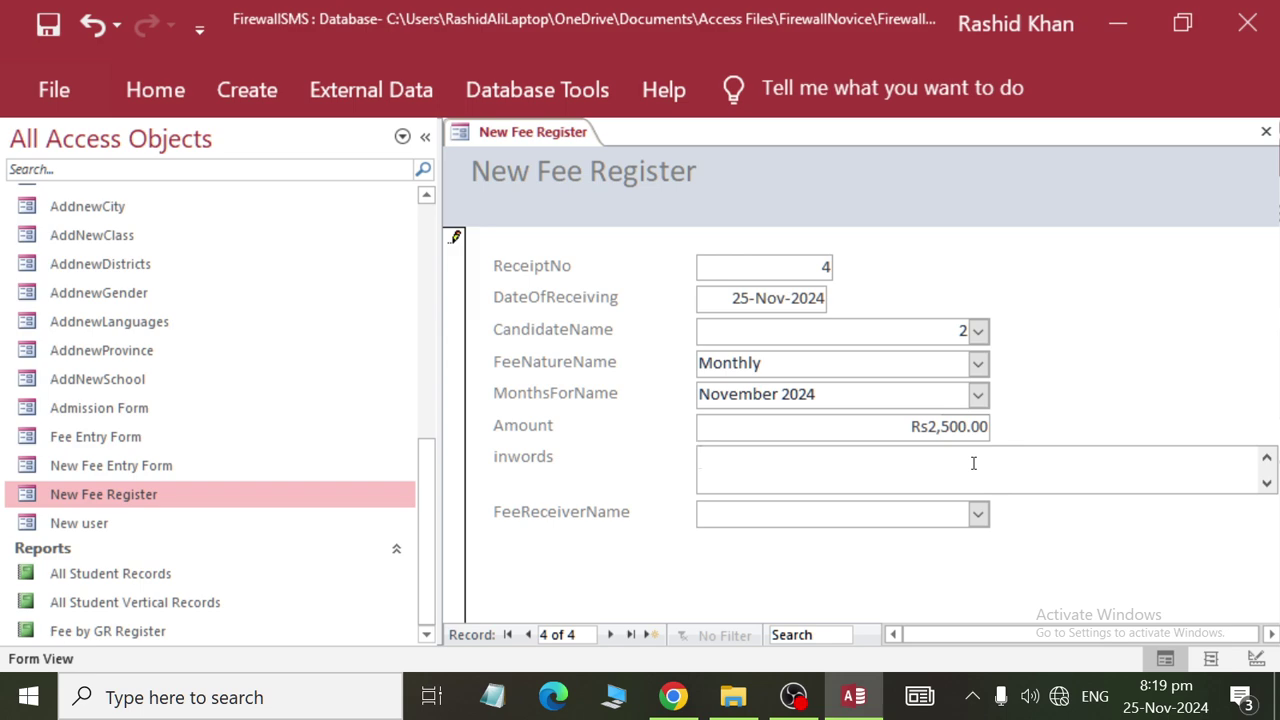
{"action": "type", "text": "Two Thousand anf"}
{"action": "key", "text": "BackSpace"}
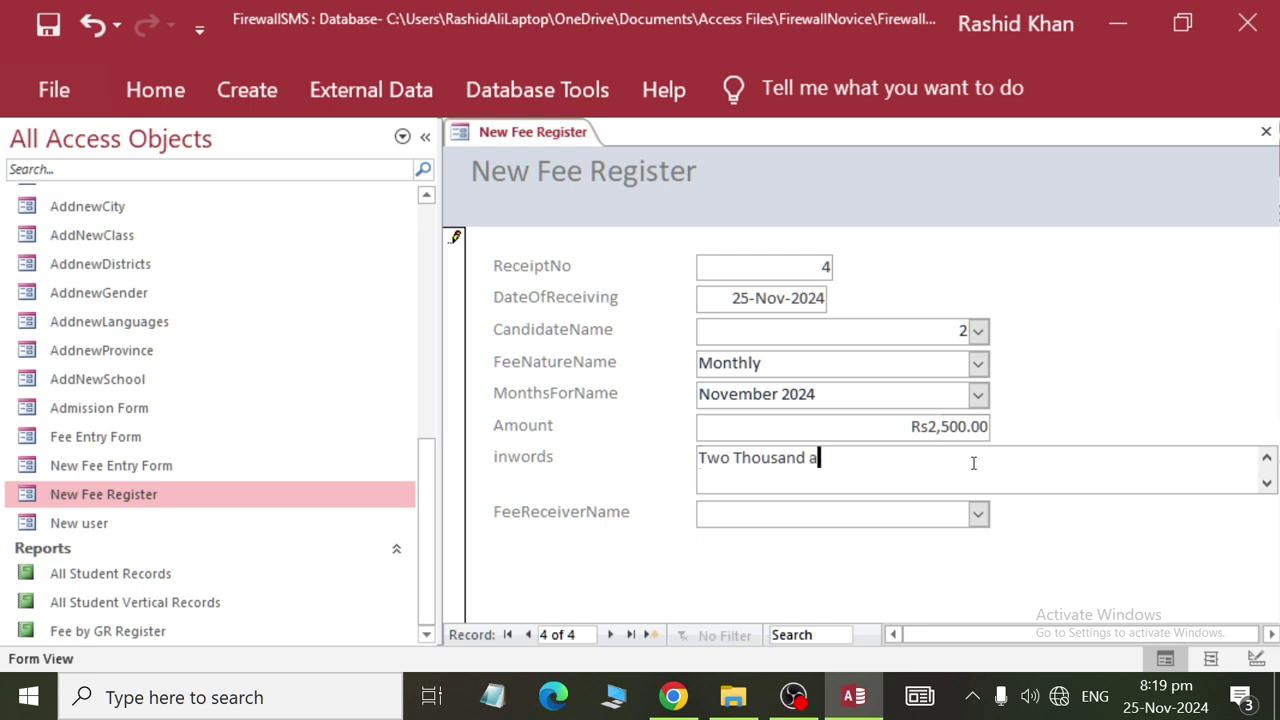
{"action": "type", "text": "nf"}
{"action": "key", "text": "BackSpace"}
{"action": "type", "text": "d Five Hundred Only"}
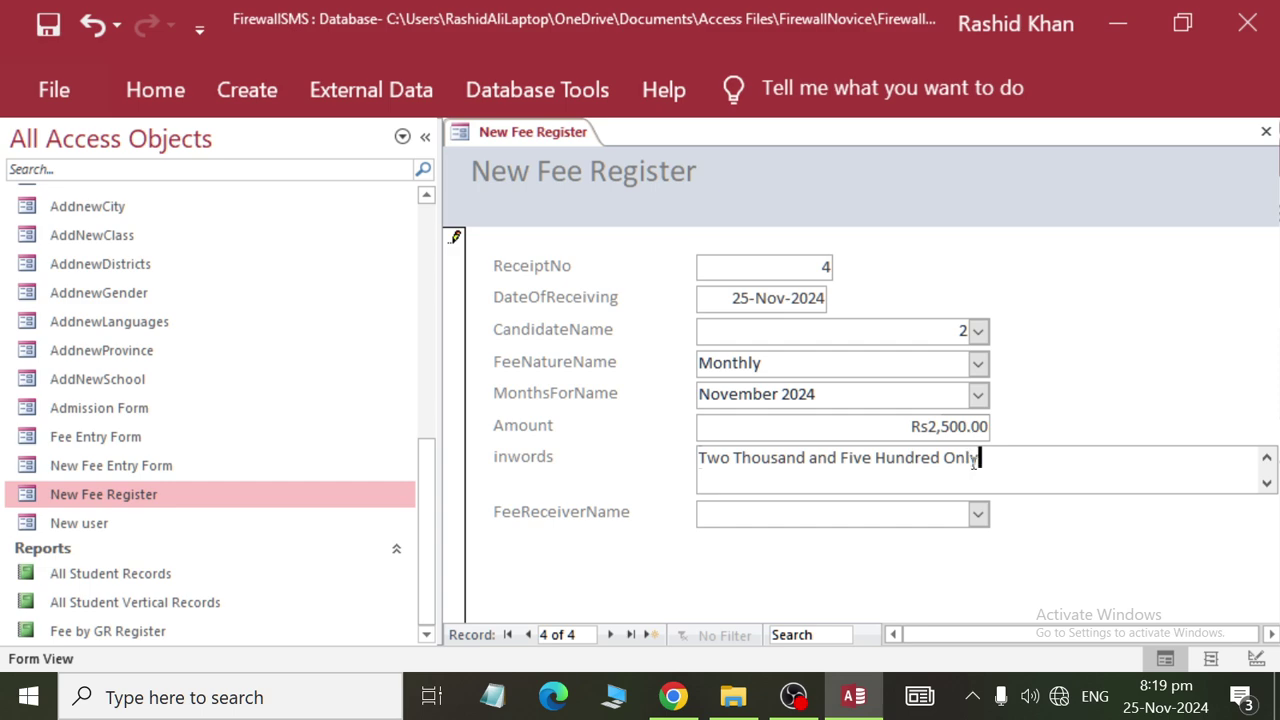
Choose the first listed fee receiver for the record and save it.
{"action": "key", "text": "Tab"}
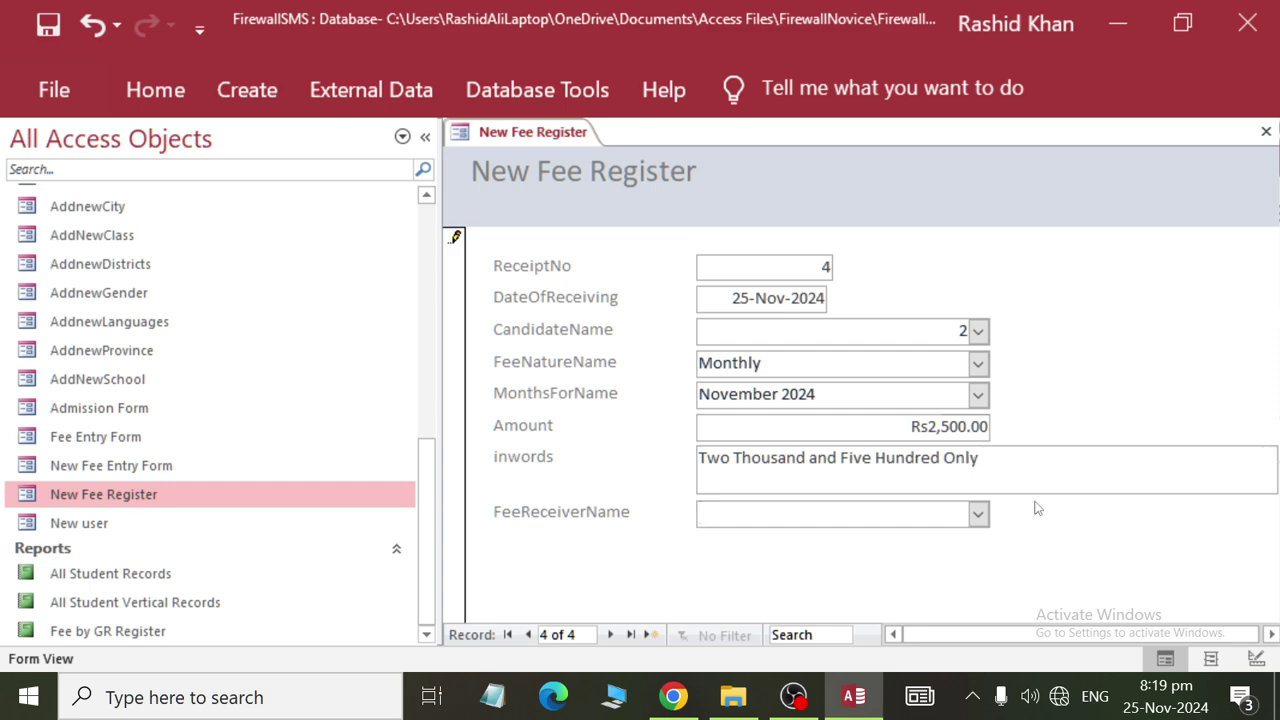
{"action": "left_click", "coordinate": [977, 513]}
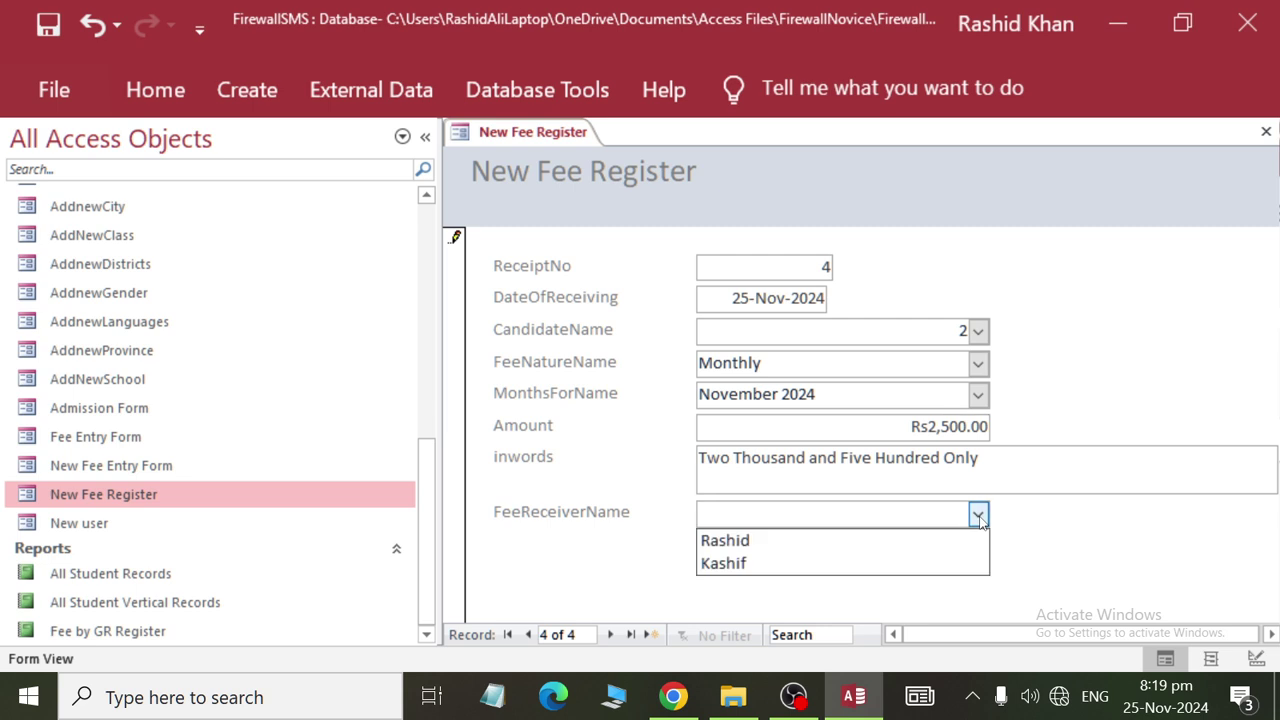
{"action": "left_click", "coordinate": [966, 545]}
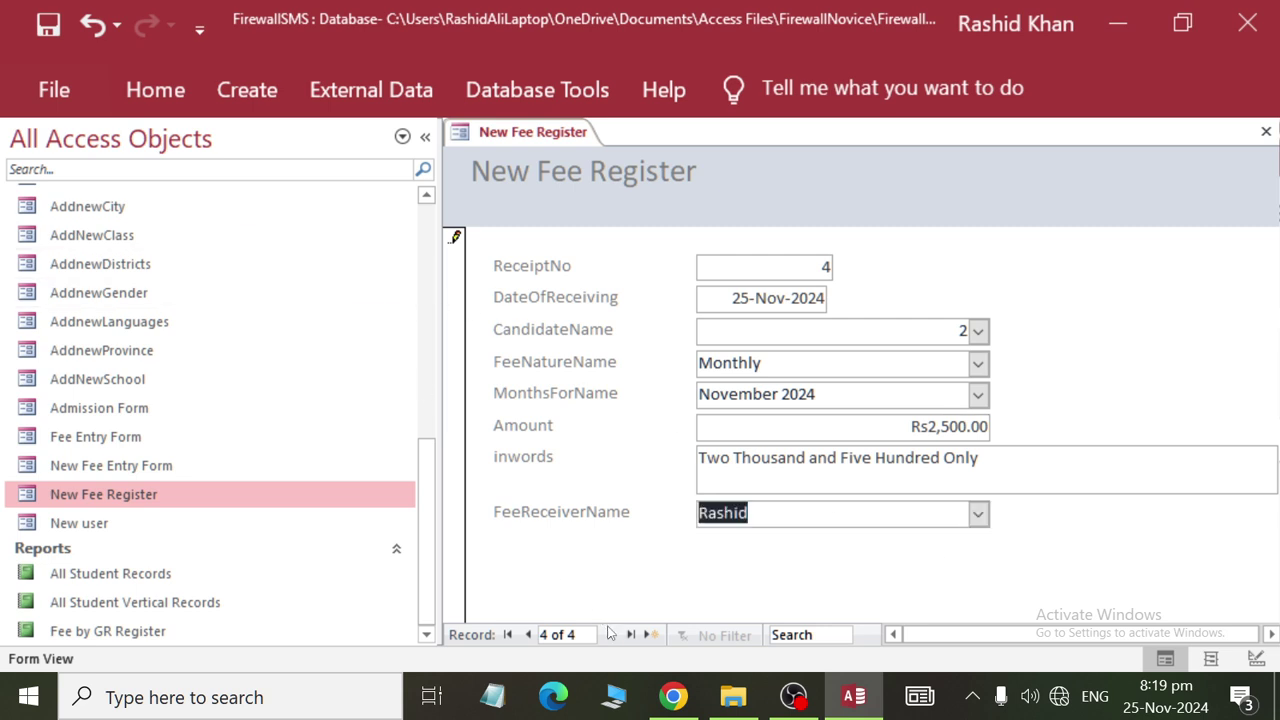
{"action": "key", "text": "ctrl+s"}
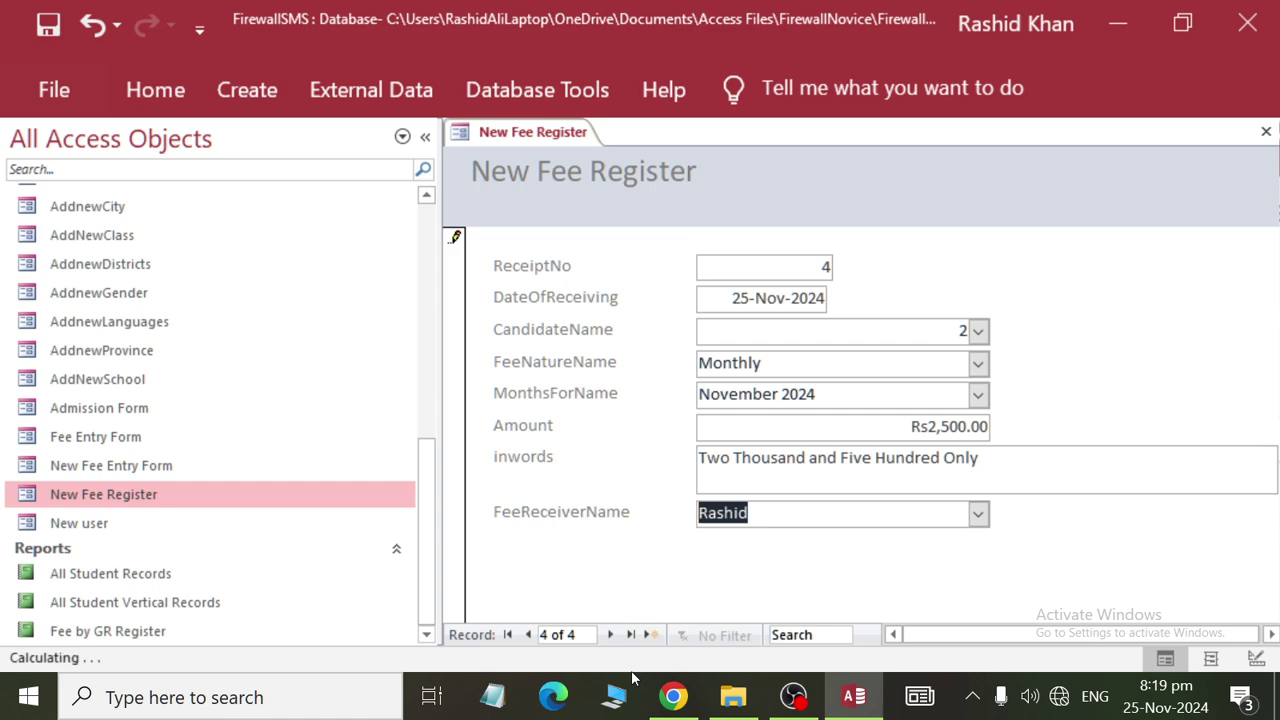
Close the New Fee Register form and open the Fee by GR Register report to review its columns.
{"action": "right_click", "coordinate": [572, 133]}
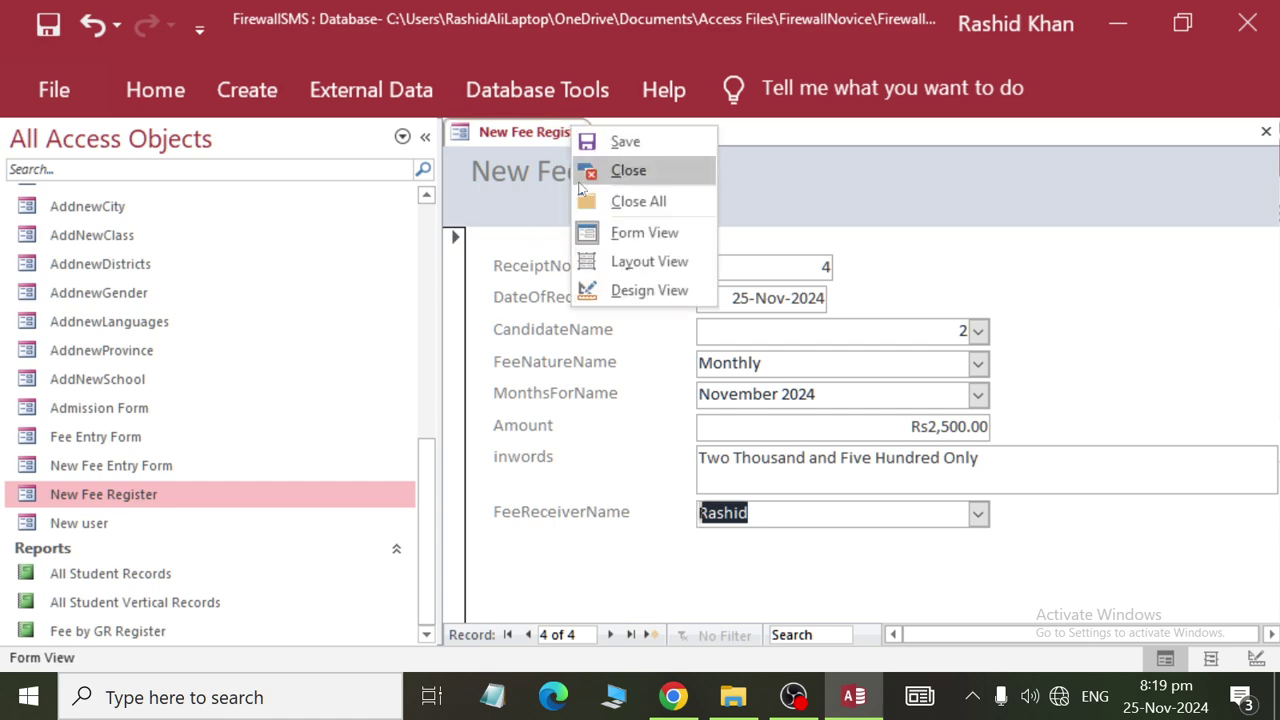
{"action": "left_click", "coordinate": [623, 168]}
{"action": "double_click", "coordinate": [143, 631]}
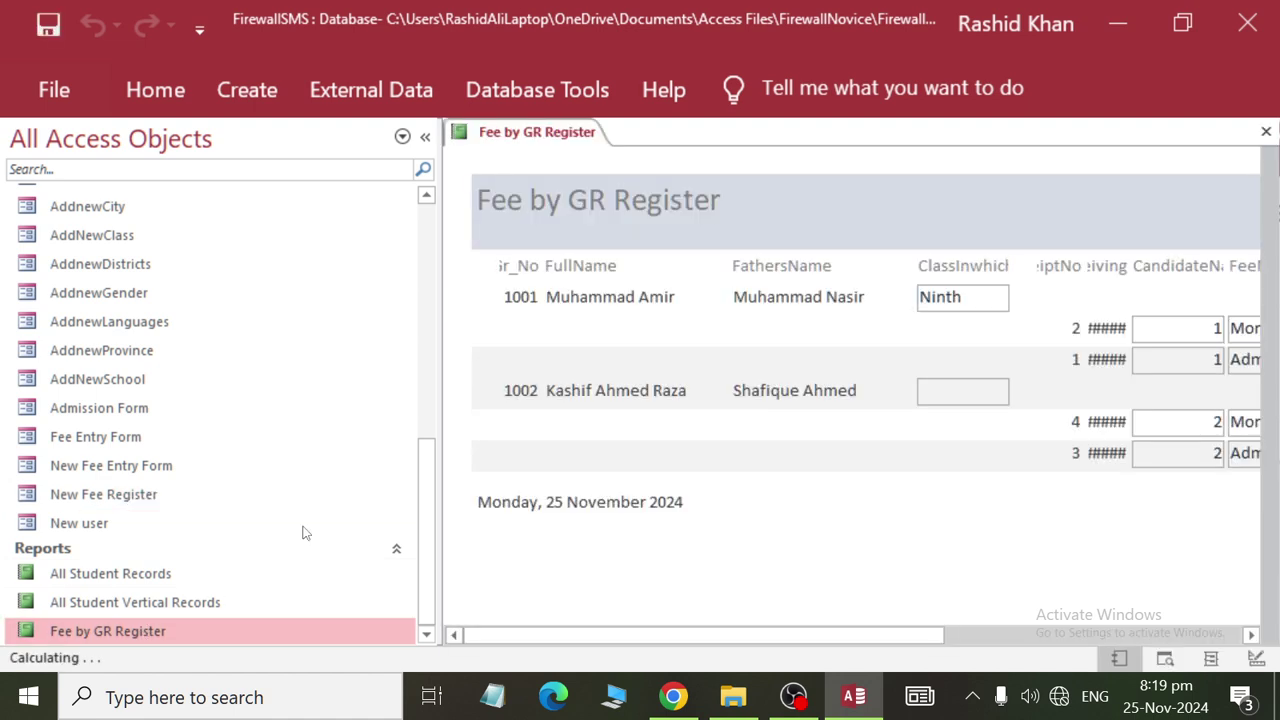
{"action": "left_click_drag", "start_coordinate": [826, 641], "coordinate": [1138, 636]}
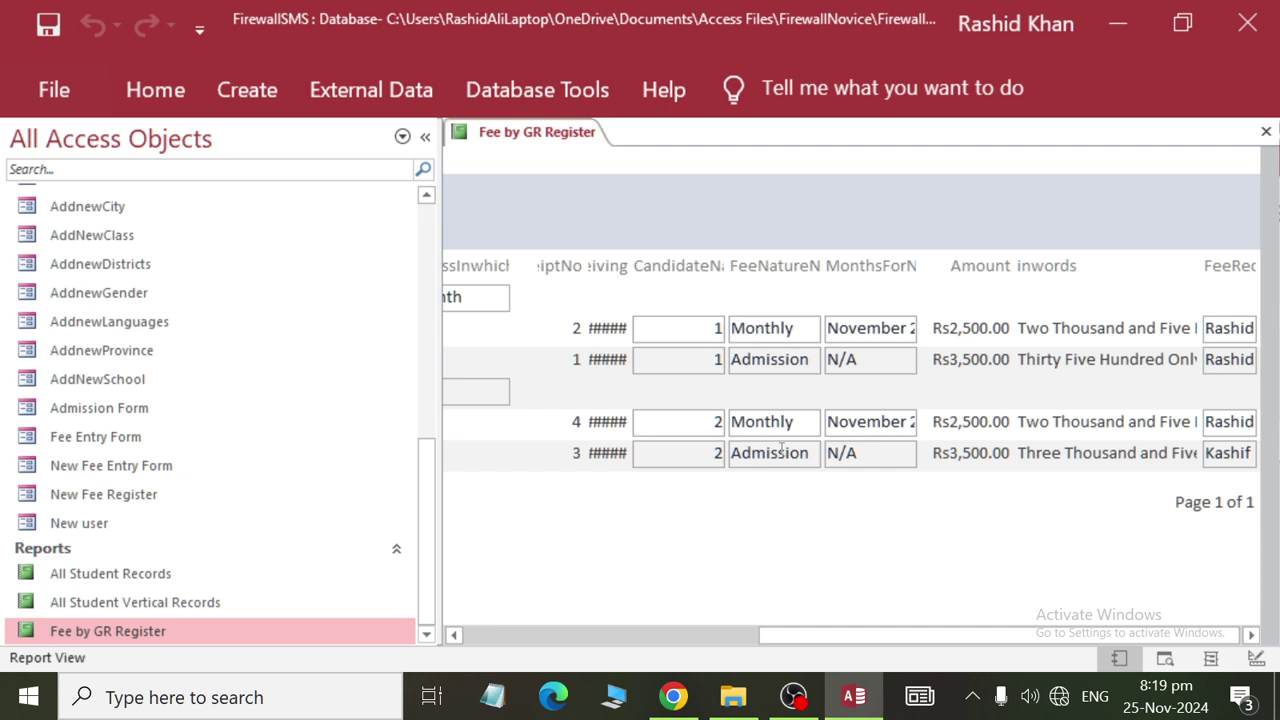
{"action": "left_click_drag", "start_coordinate": [935, 636], "coordinate": [917, 600]}
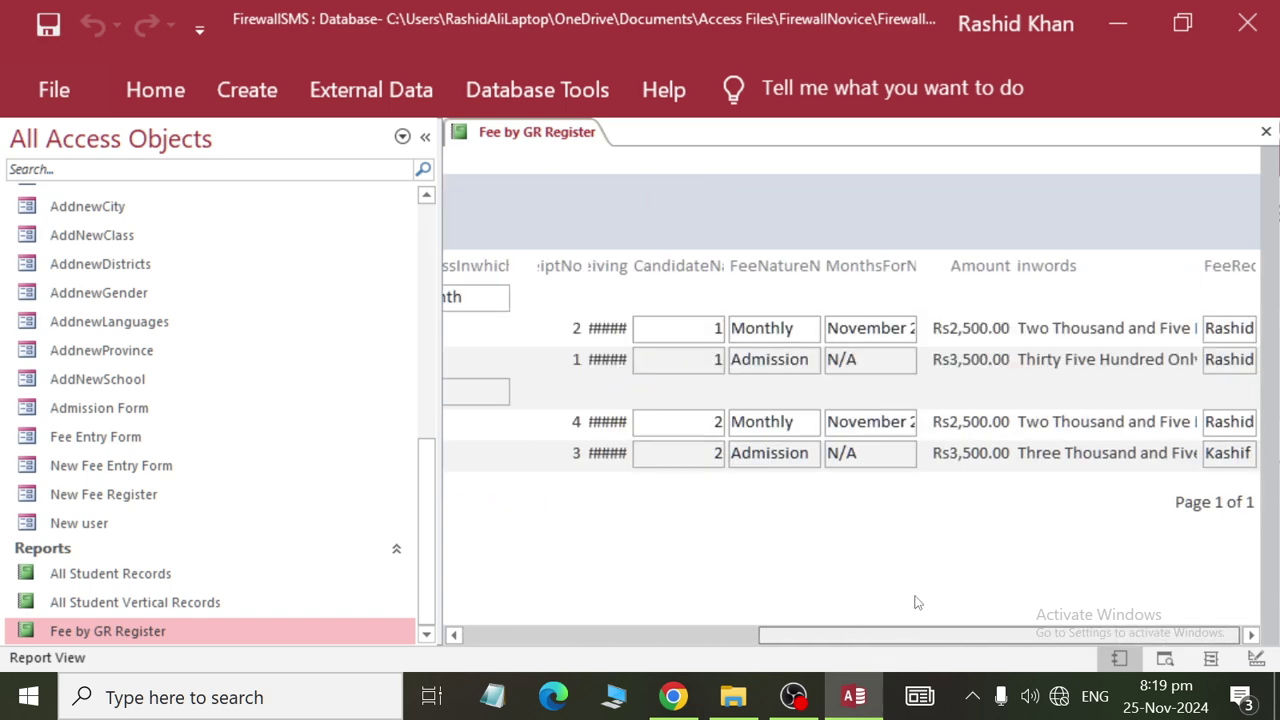
Switch the Fee by GR Register report to Design View and collapse the list of database objects.
{"action": "right_click", "coordinate": [582, 134]}
{"action": "left_click", "coordinate": [612, 298]}
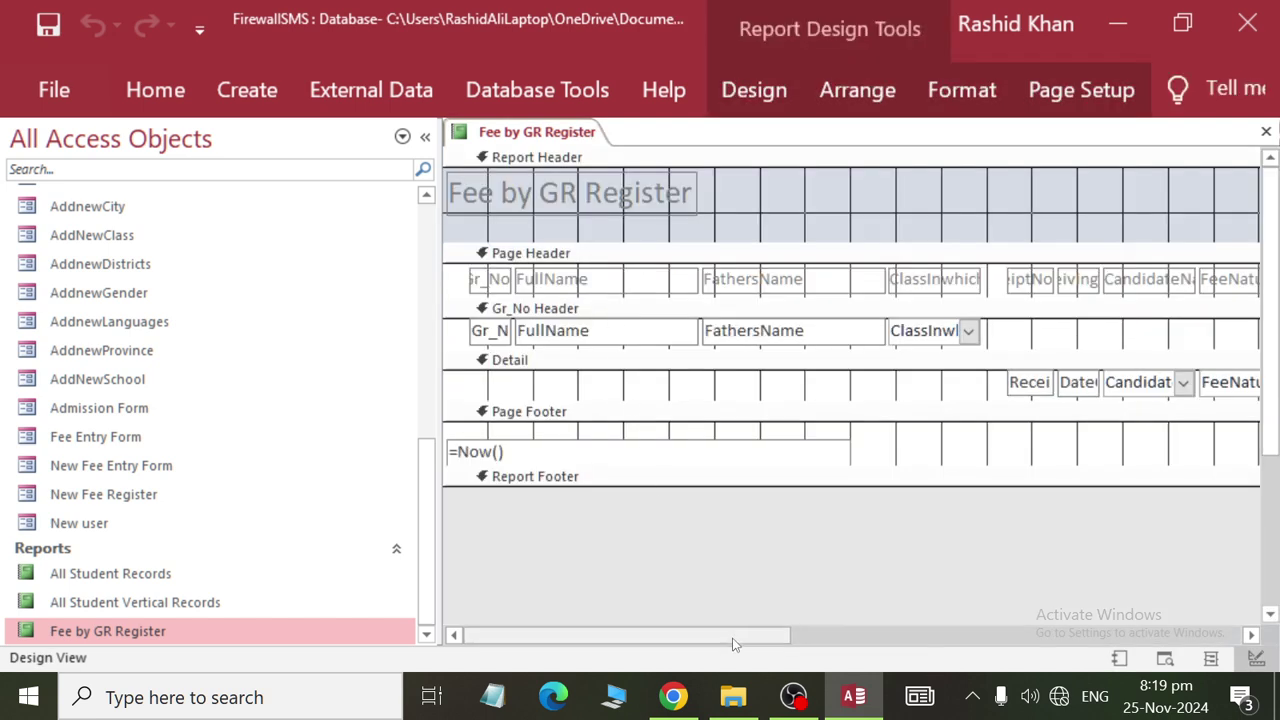
{"action": "left_click", "coordinate": [421, 137]}
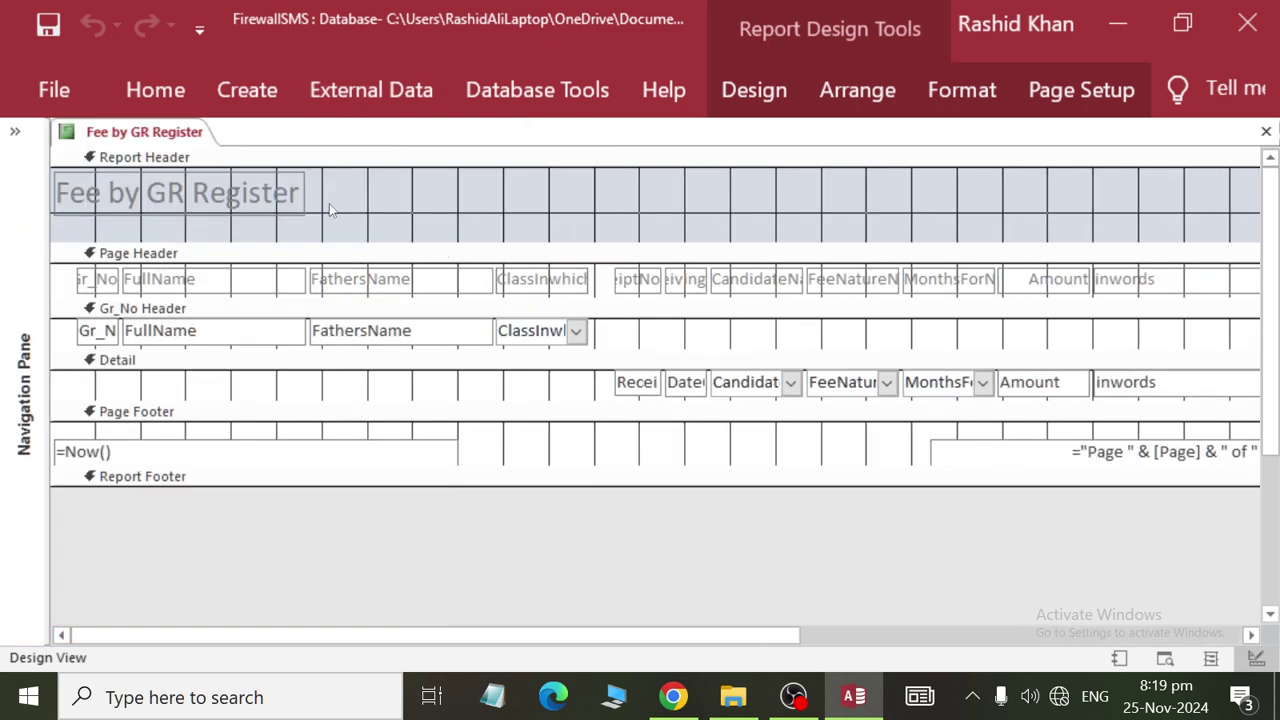
Change the title in the report header to "Fee Report by Student".
{"action": "left_click", "coordinate": [240, 193]}
{"action": "double_click", "coordinate": [243, 193]}
{"action": "left_click", "coordinate": [243, 193]}
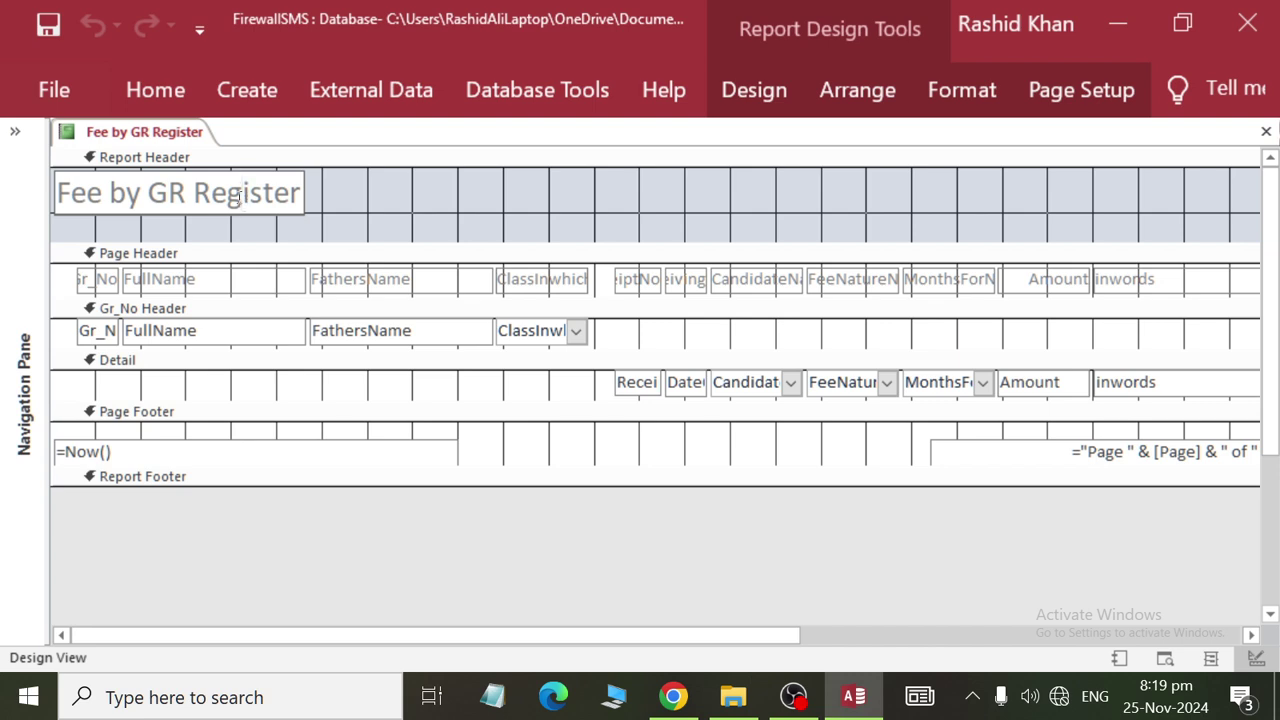
{"action": "left_click", "coordinate": [150, 230]}
{"action": "double_click", "coordinate": [165, 204]}
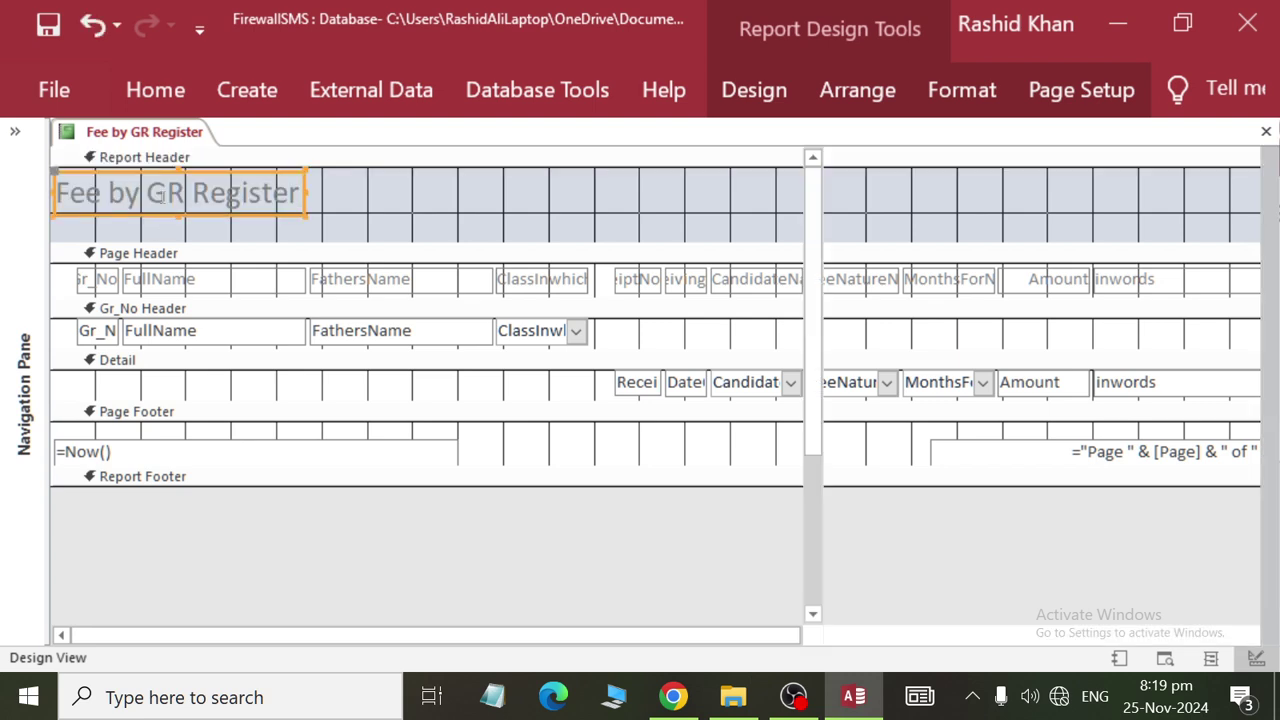
{"action": "double_click", "coordinate": [162, 197]}
{"action": "key", "text": "Escape"}
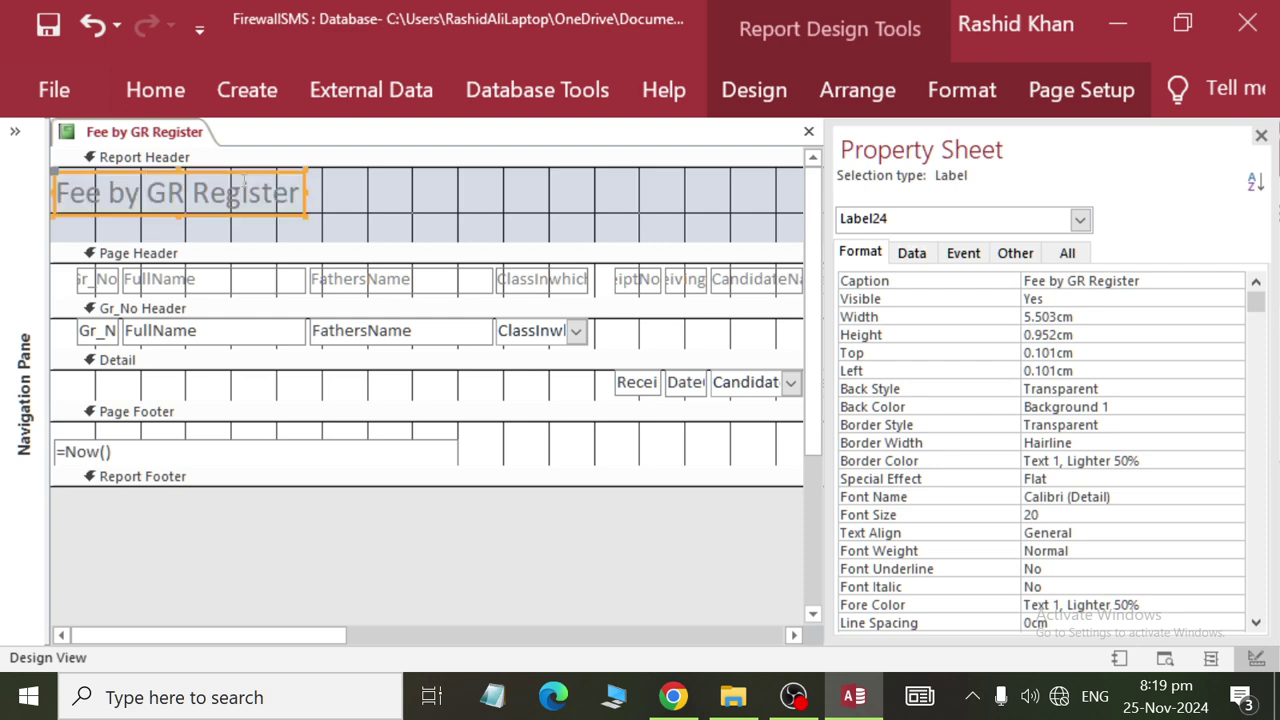
{"action": "left_click", "coordinate": [245, 180]}
{"action": "double_click", "coordinate": [250, 192]}
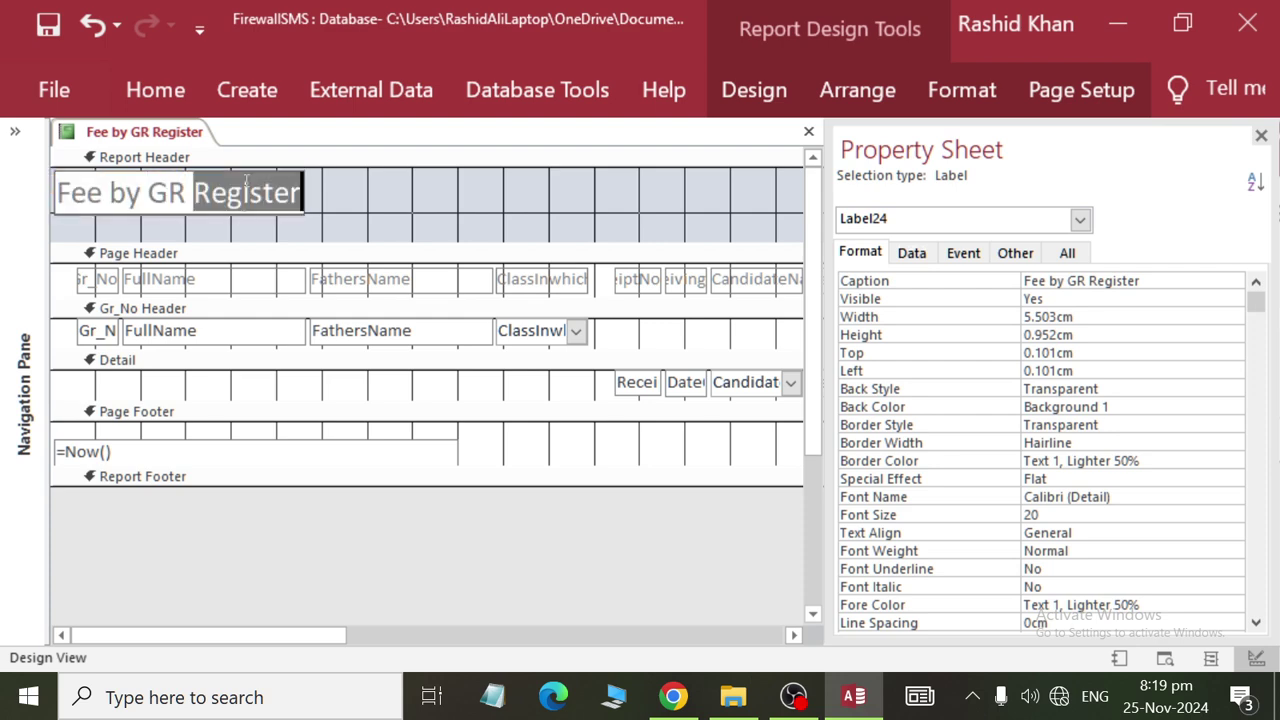
{"action": "left_click", "coordinate": [276, 192]}
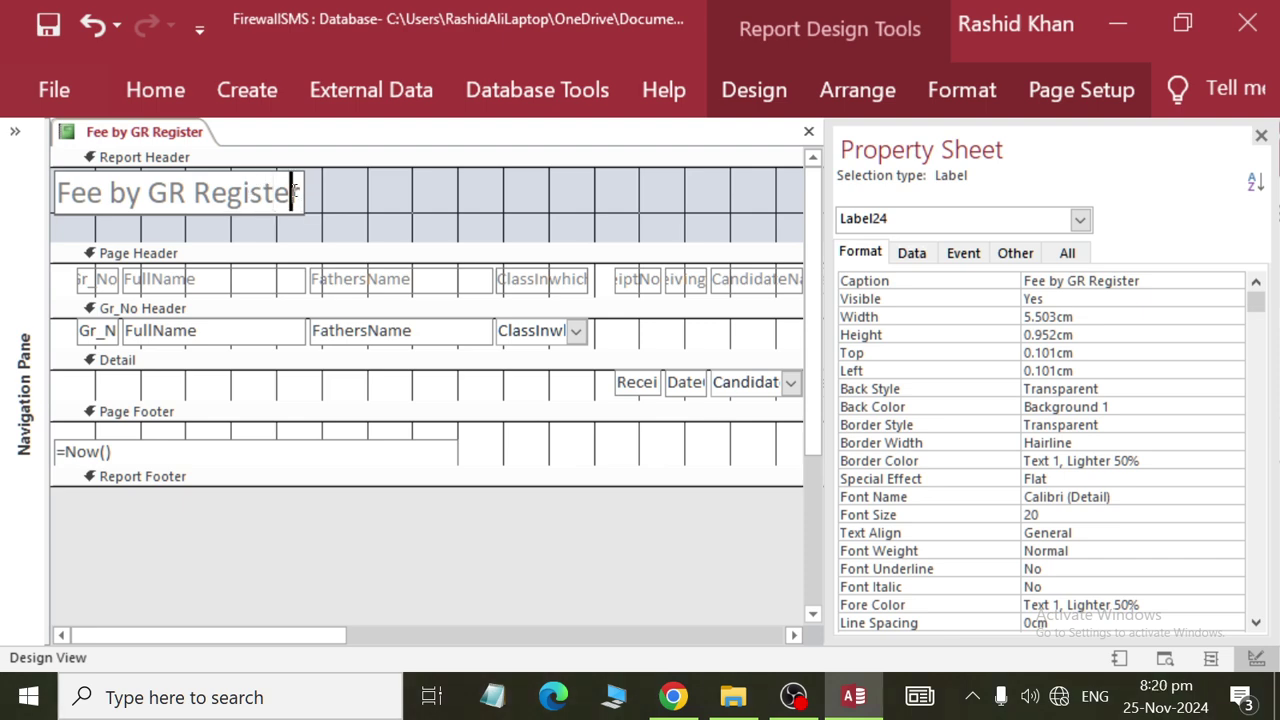
{"action": "left_click_drag", "start_coordinate": [290, 193], "coordinate": [12, 202]}
{"action": "type", "text": "Fee"}
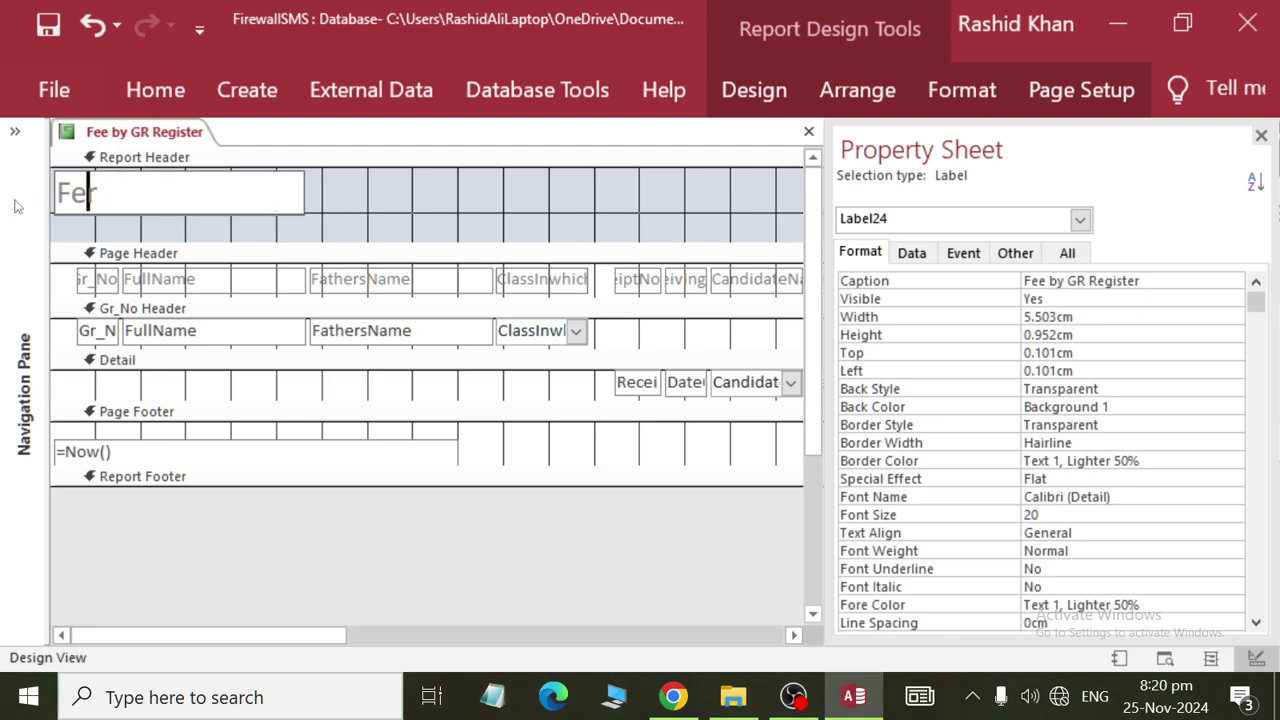
{"action": "type", "text": "port b"}
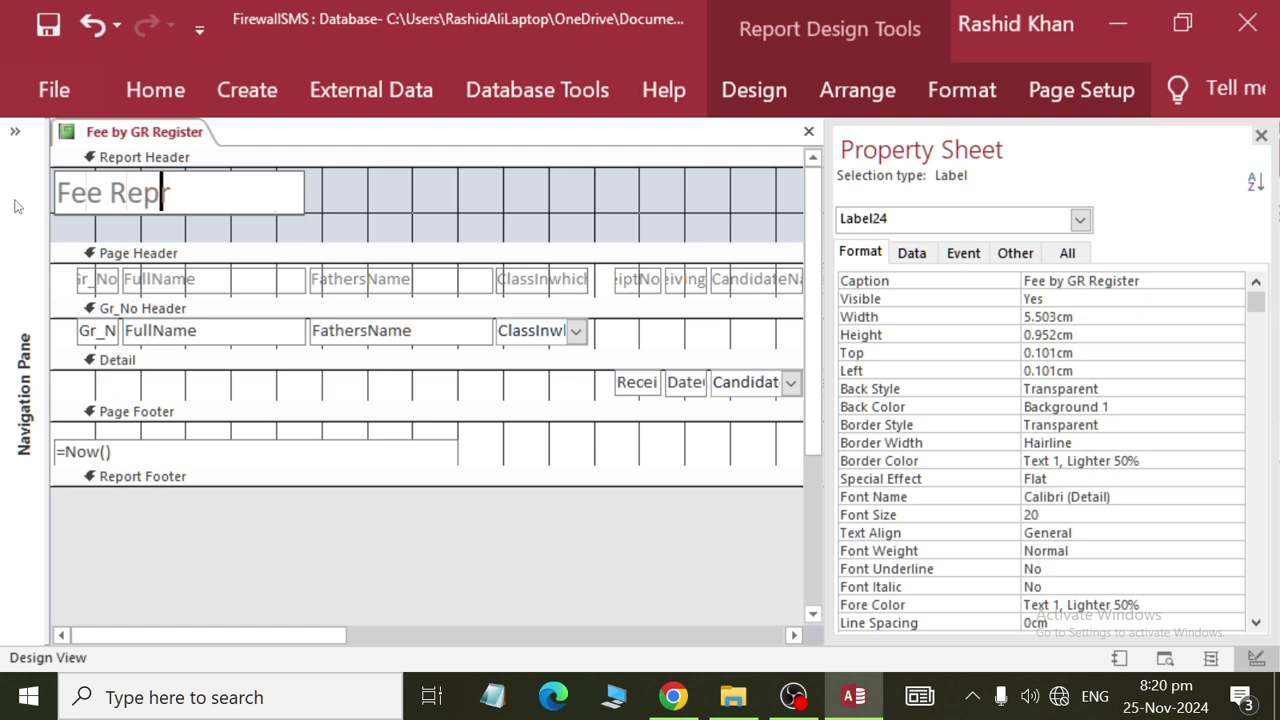
{"action": "type", "text": "r"}
{"action": "key", "text": "BackSpace"}
{"action": "type", "text": "y r"}
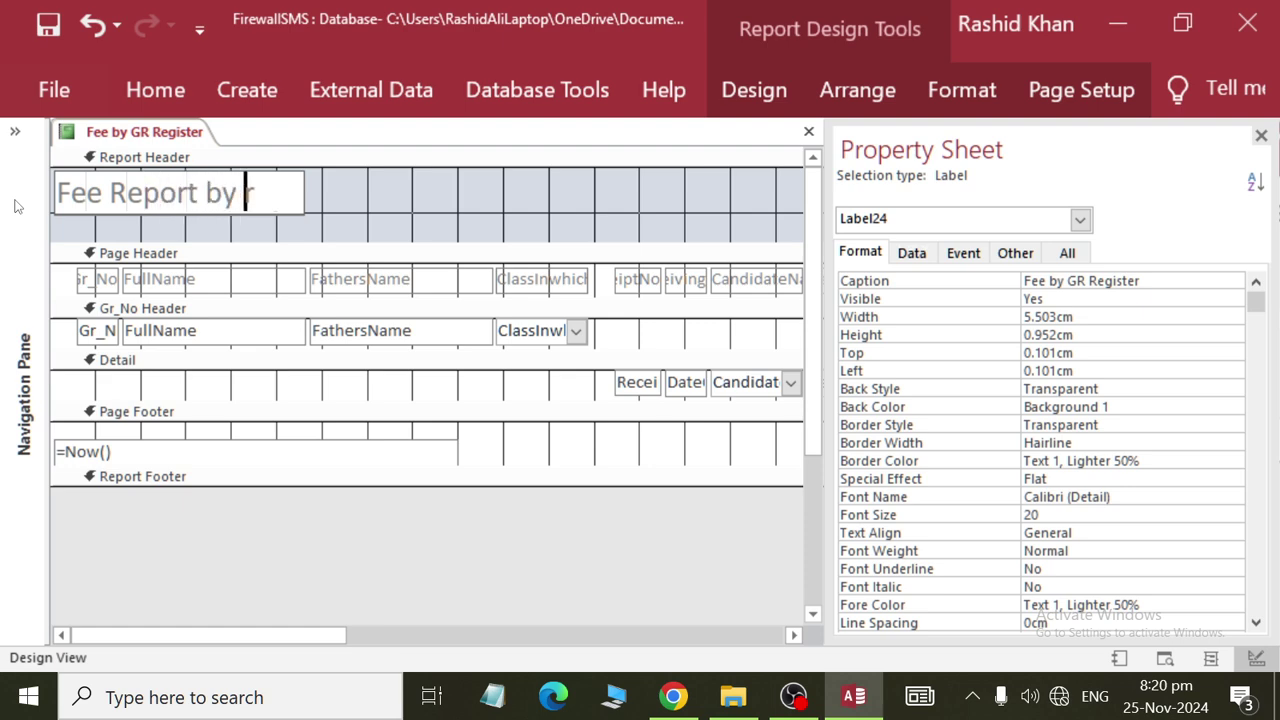
{"action": "key", "text": "BackSpace"}
{"action": "type", "text": "G"}
{"action": "key", "text": "BackSpace"}
{"action": "type", "text": "Roll"}
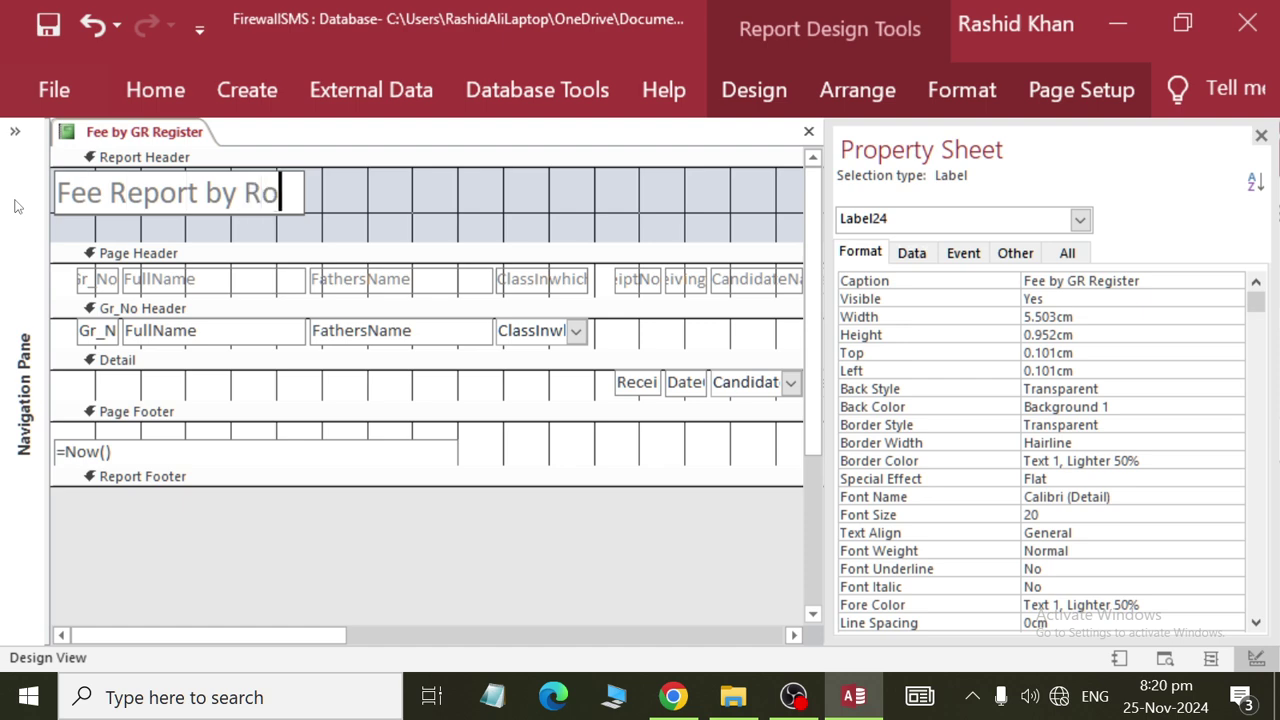
{"action": "key", "text": "BackSpace"}
{"action": "key", "text": "BackSpace"}
{"action": "key", "text": "BackSpace"}
{"action": "key", "text": "BackSpace"}
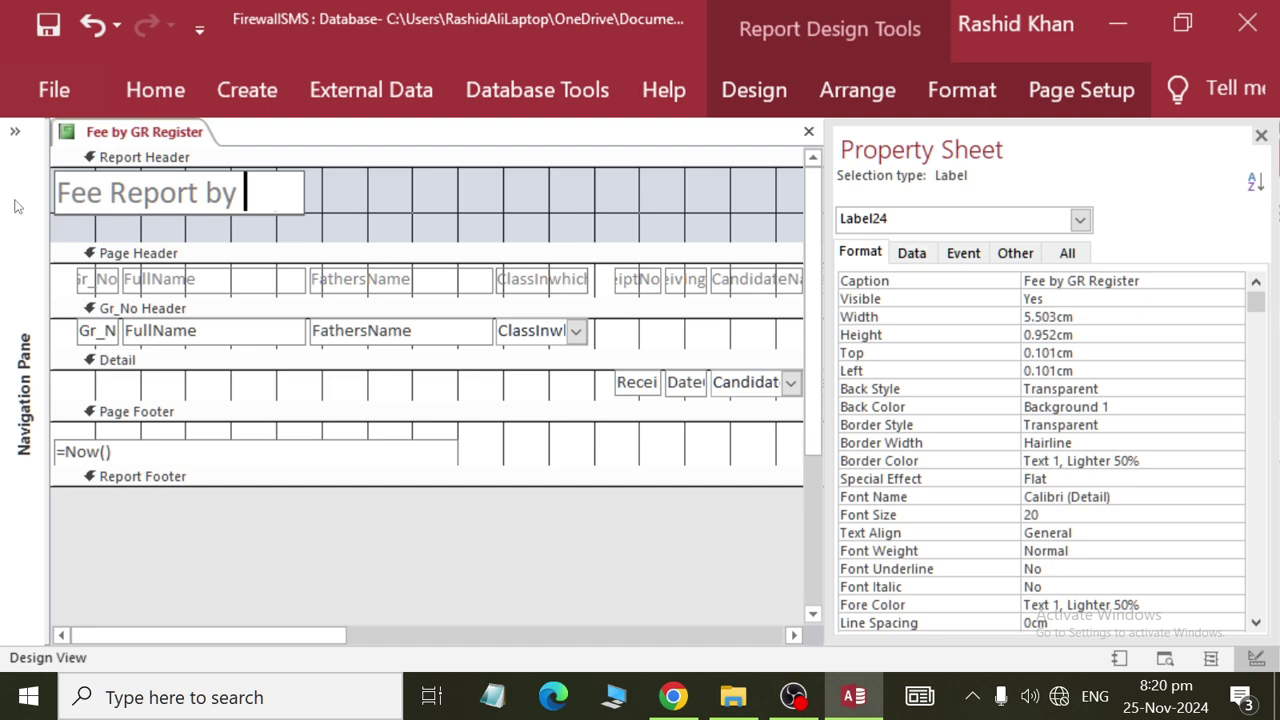
{"action": "type", "text": "Student"}
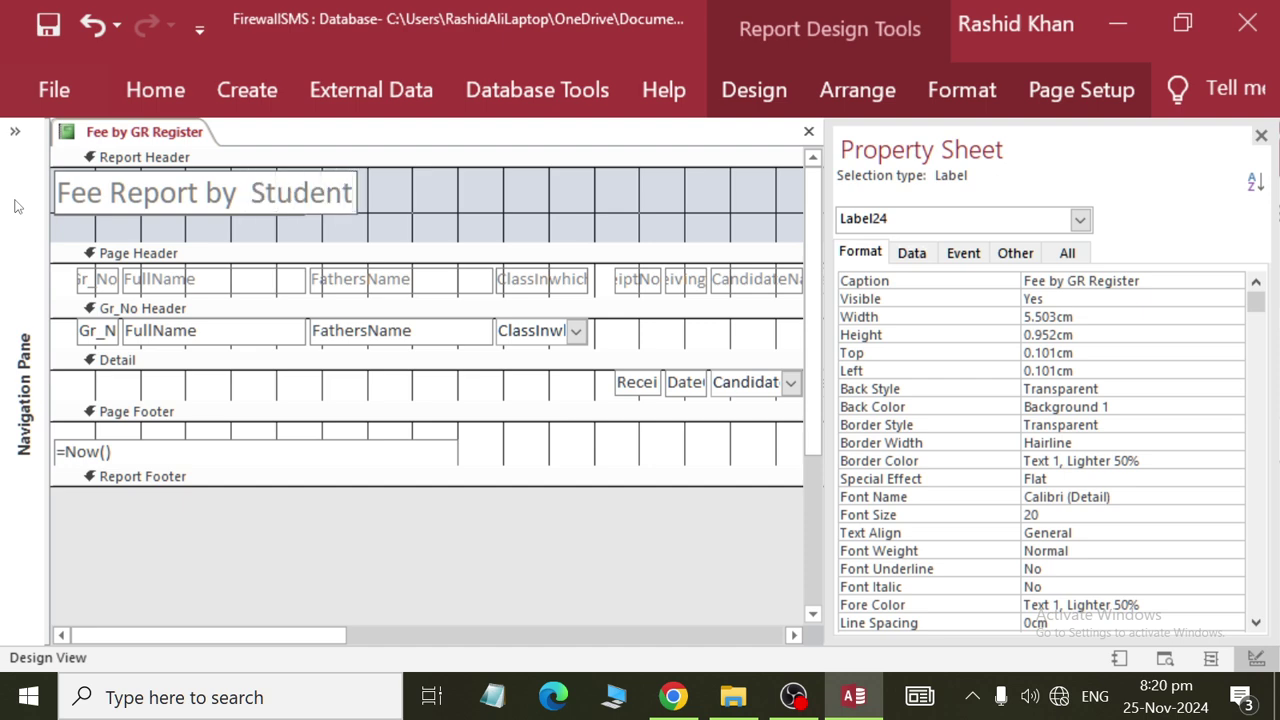
{"action": "left_click", "coordinate": [429, 223]}
Set the report title's font size to 24 and centre its text.
{"action": "left_click_drag", "start_coordinate": [282, 232], "coordinate": [80, 208]}
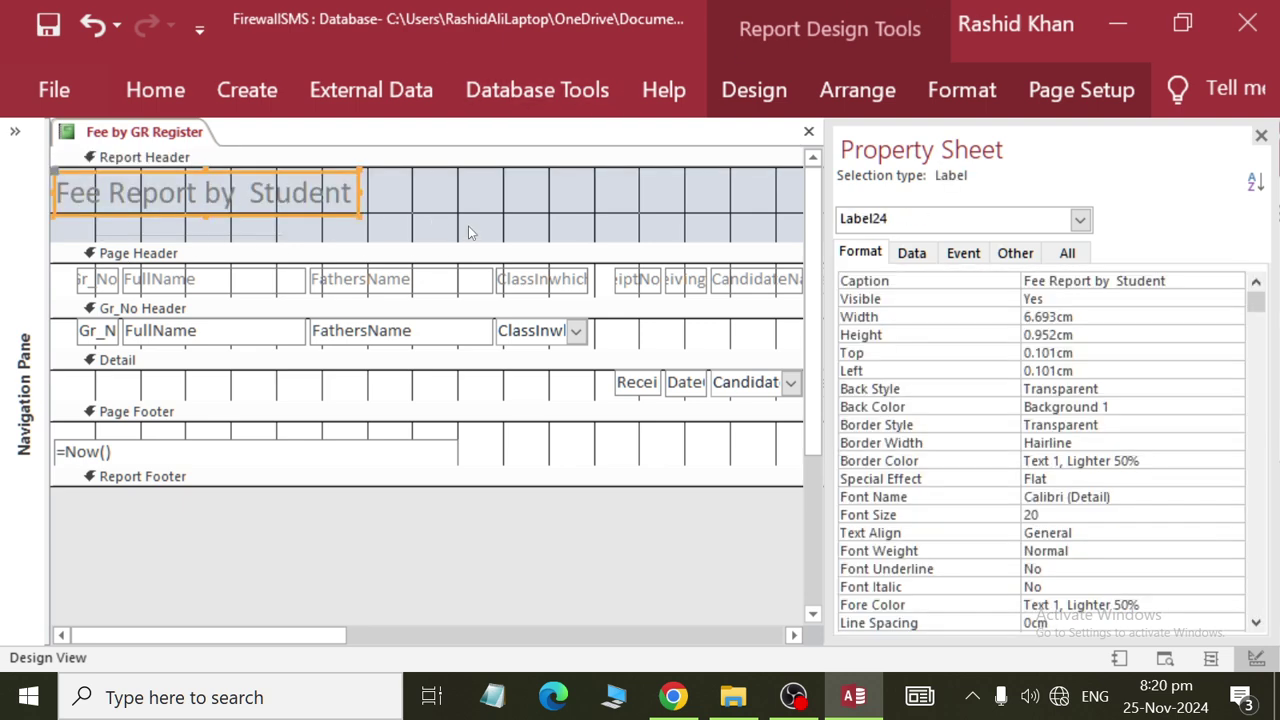
{"action": "left_click_drag", "start_coordinate": [460, 226], "coordinate": [60, 165]}
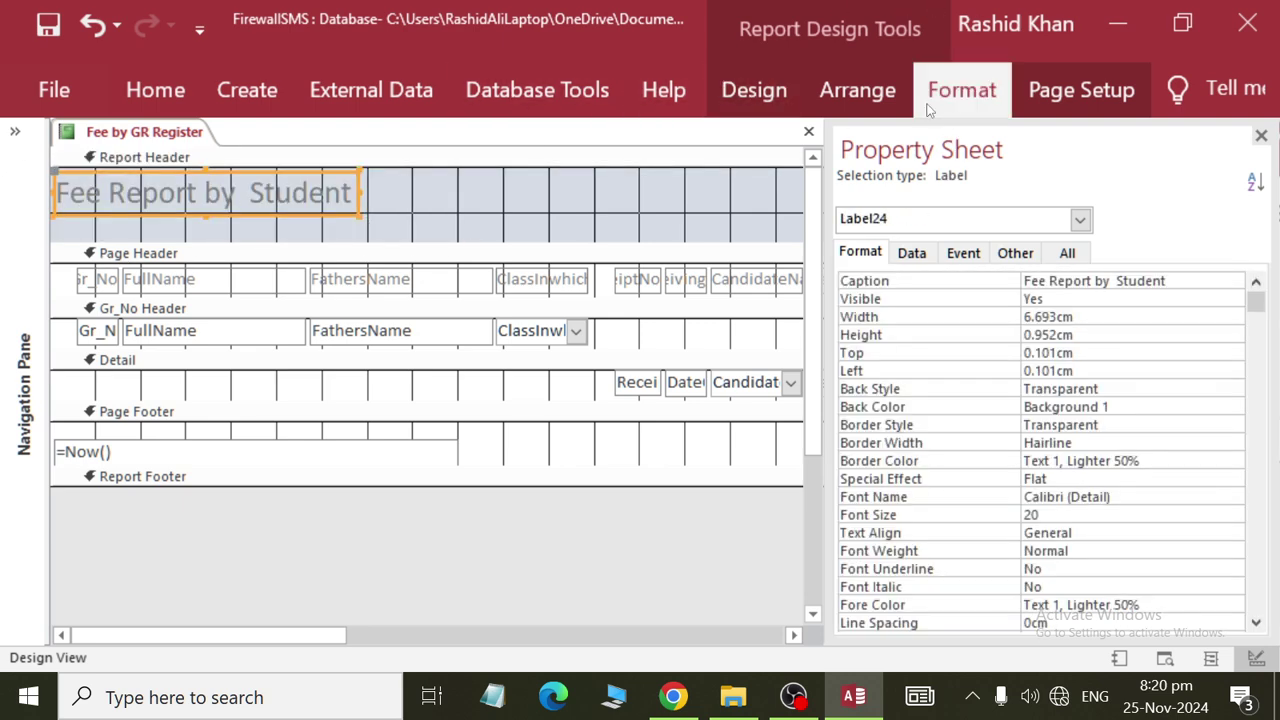
{"action": "left_click", "coordinate": [957, 92]}
{"action": "left_click", "coordinate": [551, 157]}
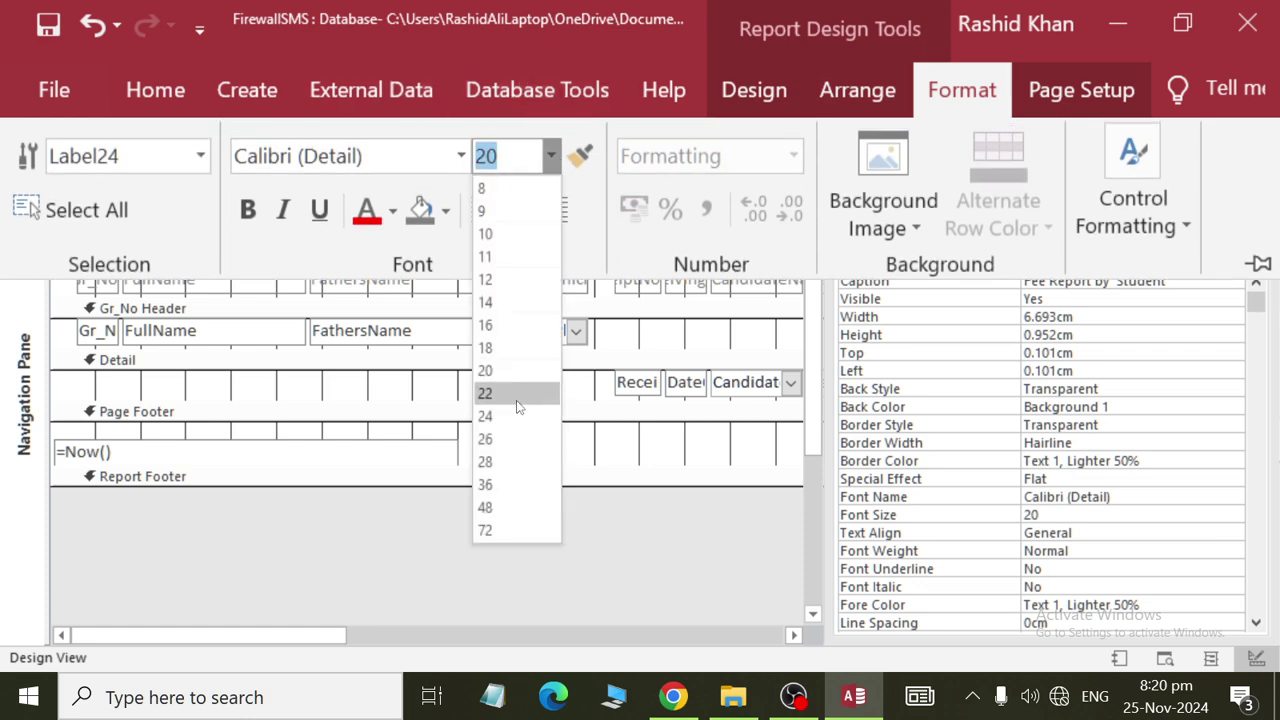
{"action": "left_click", "coordinate": [518, 410]}
{"action": "left_click", "coordinate": [518, 210]}
{"action": "left_click", "coordinate": [588, 608]}
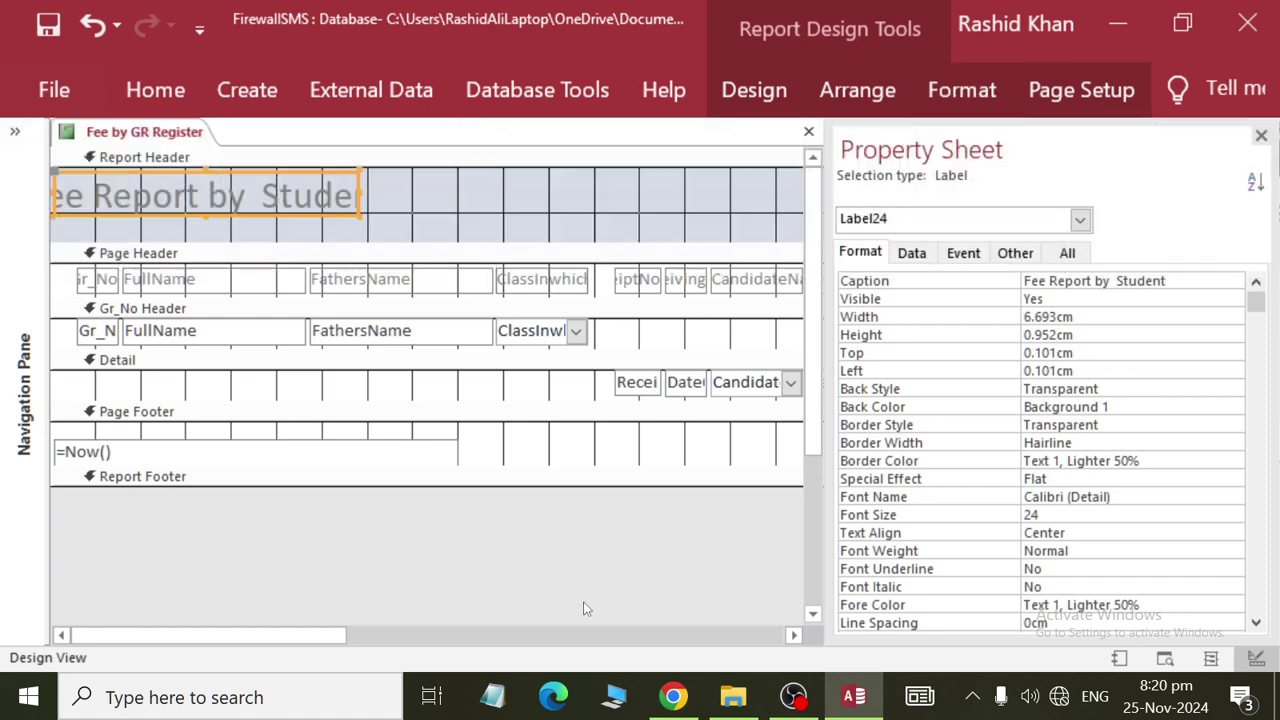
Move the title toward the middle of the report header and widen its label to about 9.8 cm.
{"action": "left_click_drag", "start_coordinate": [355, 190], "coordinate": [534, 217]}
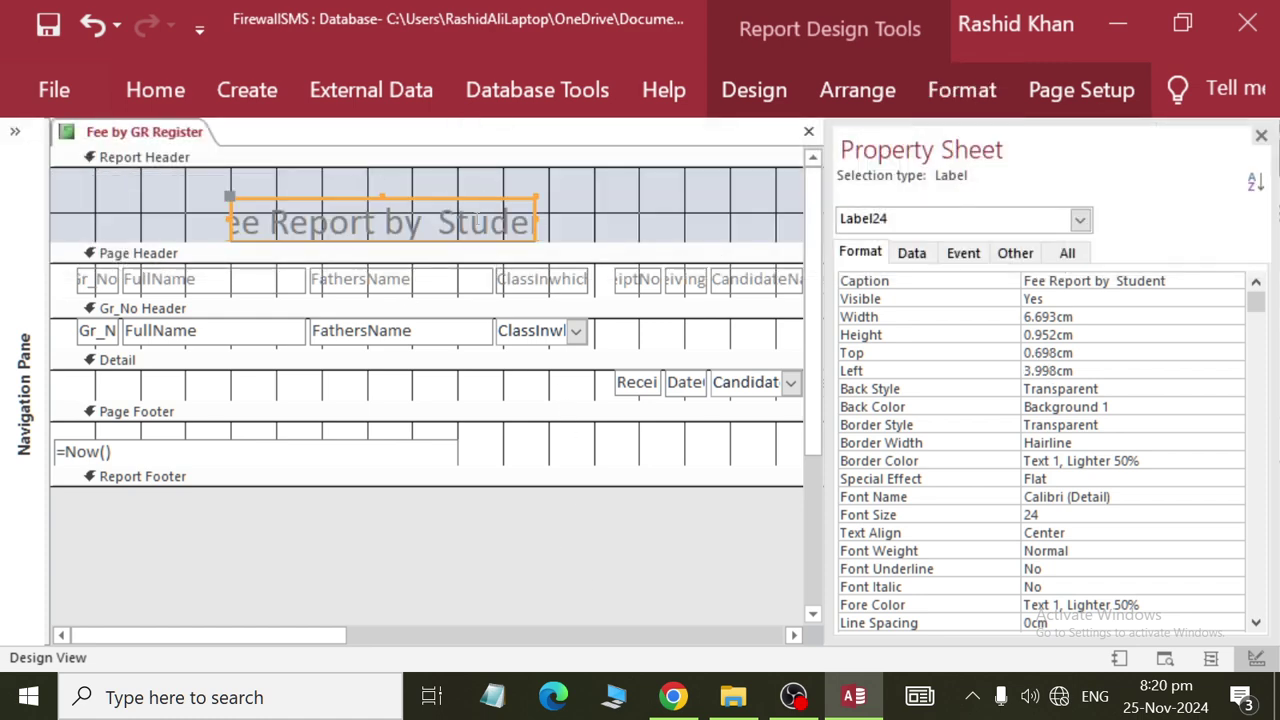
{"action": "left_click_drag", "start_coordinate": [437, 200], "coordinate": [645, 183]}
{"action": "left_click", "coordinate": [313, 224]}
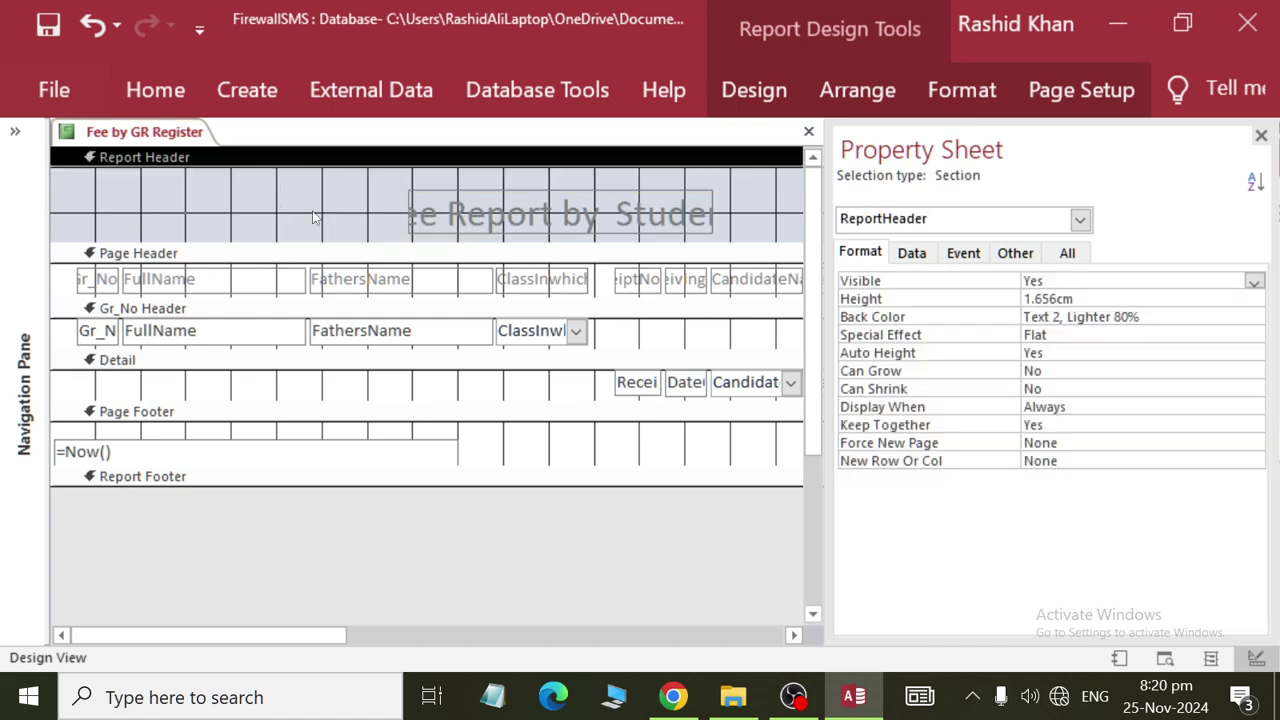
{"action": "left_click", "coordinate": [418, 210]}
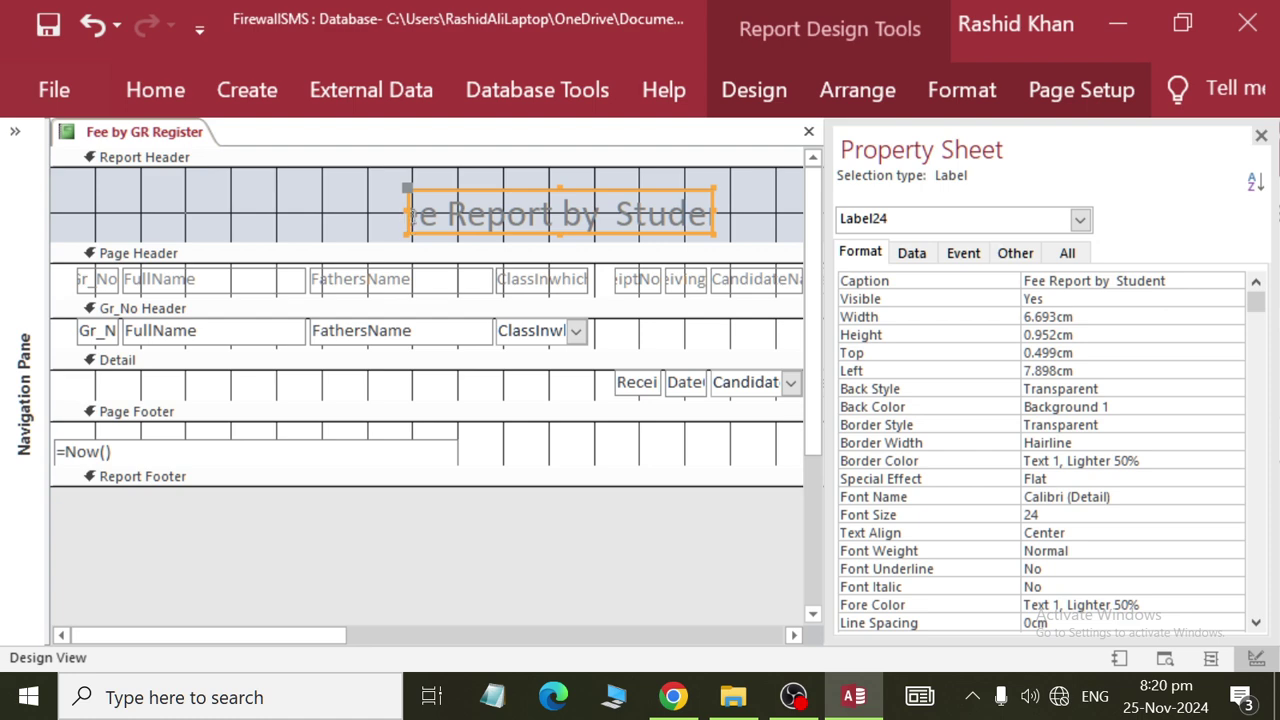
{"action": "left_click_drag", "start_coordinate": [408, 211], "coordinate": [266, 211]}
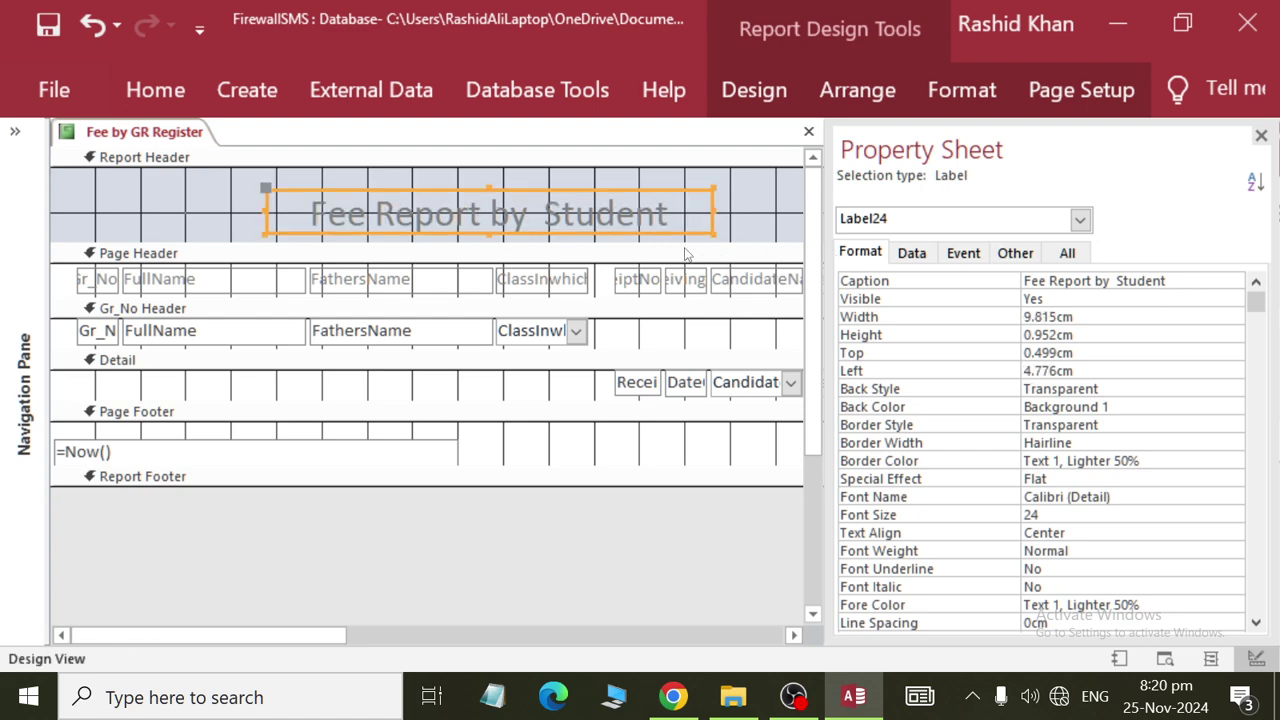
Close the property sheet and display the report in Report View to check the new title.
{"action": "left_click", "coordinate": [437, 640]}
{"action": "left_click_drag", "start_coordinate": [482, 632], "coordinate": [155, 581]}
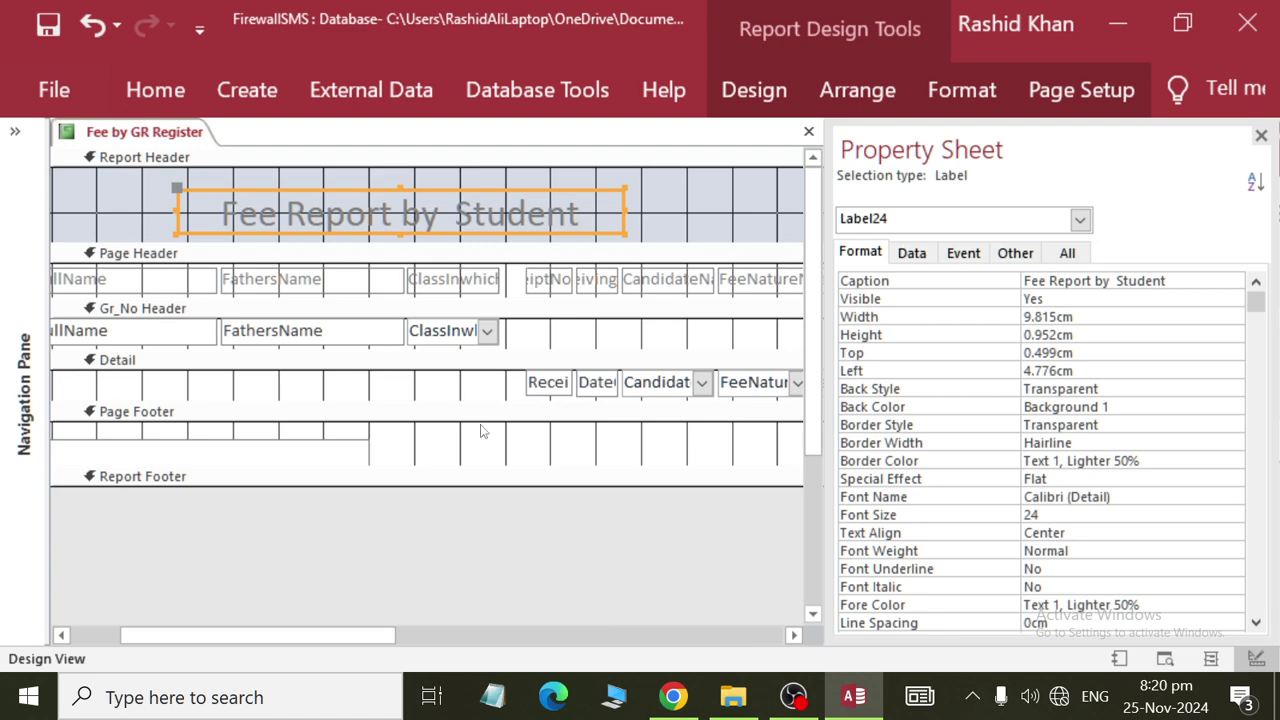
{"action": "left_click", "coordinate": [1261, 135]}
{"action": "left_click_drag", "start_coordinate": [880, 638], "coordinate": [1276, 585]}
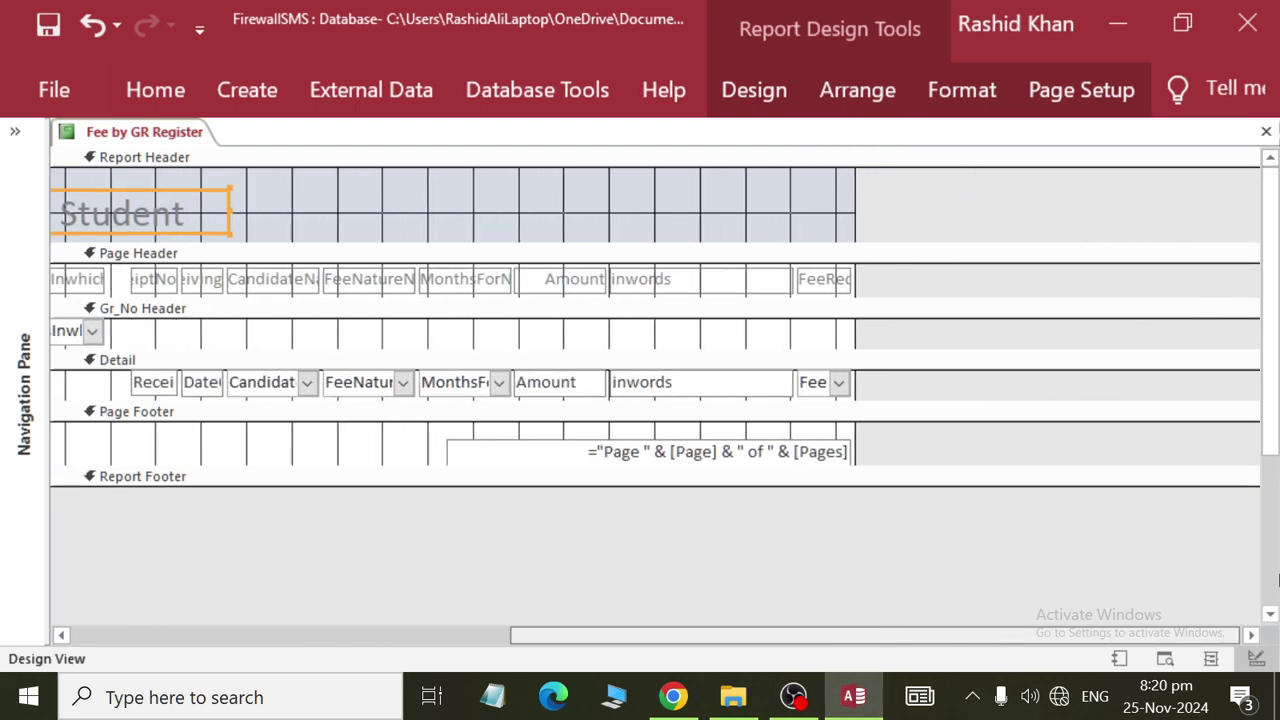
{"action": "left_click_drag", "start_coordinate": [1186, 581], "coordinate": [866, 557]}
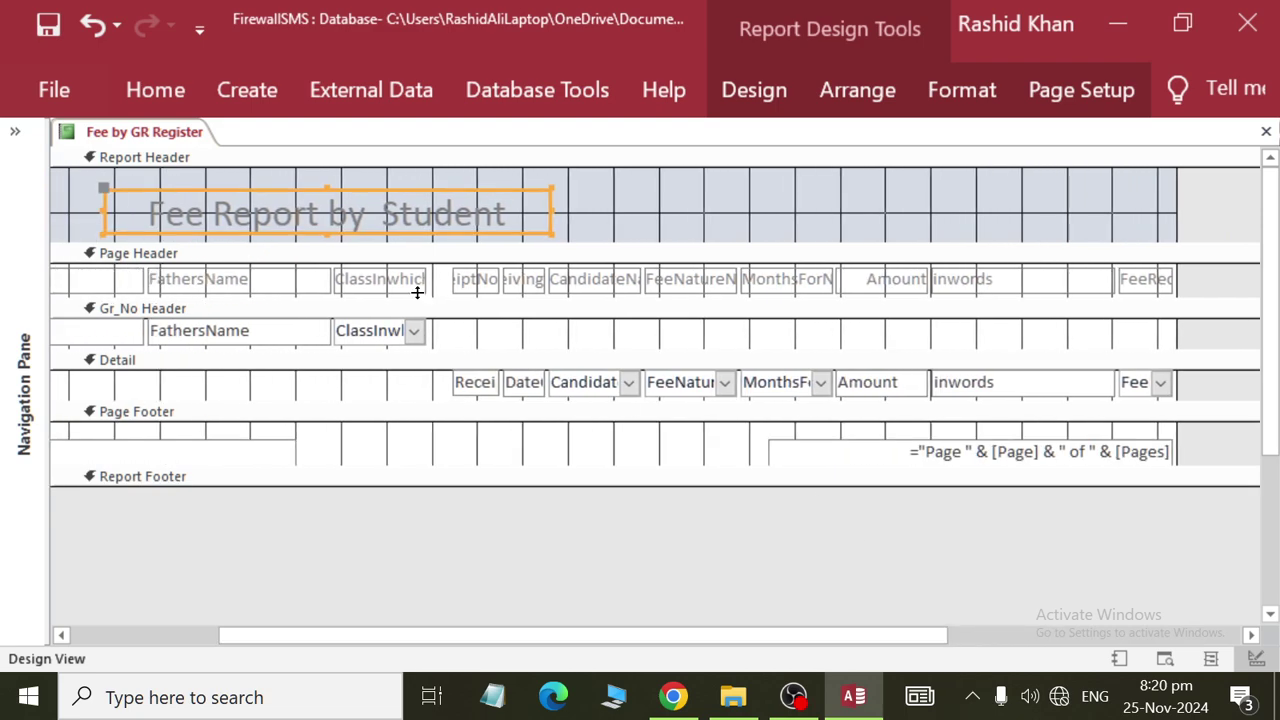
{"action": "right_click", "coordinate": [190, 132]}
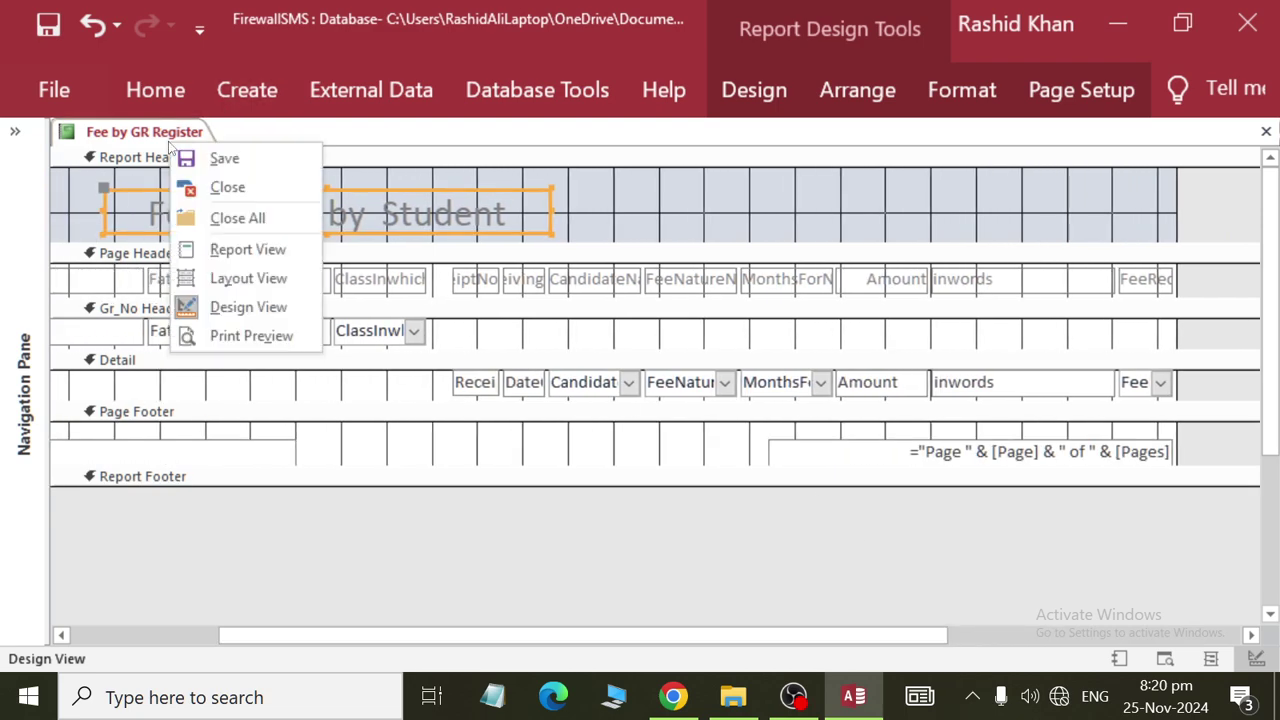
{"action": "left_click", "coordinate": [205, 247]}
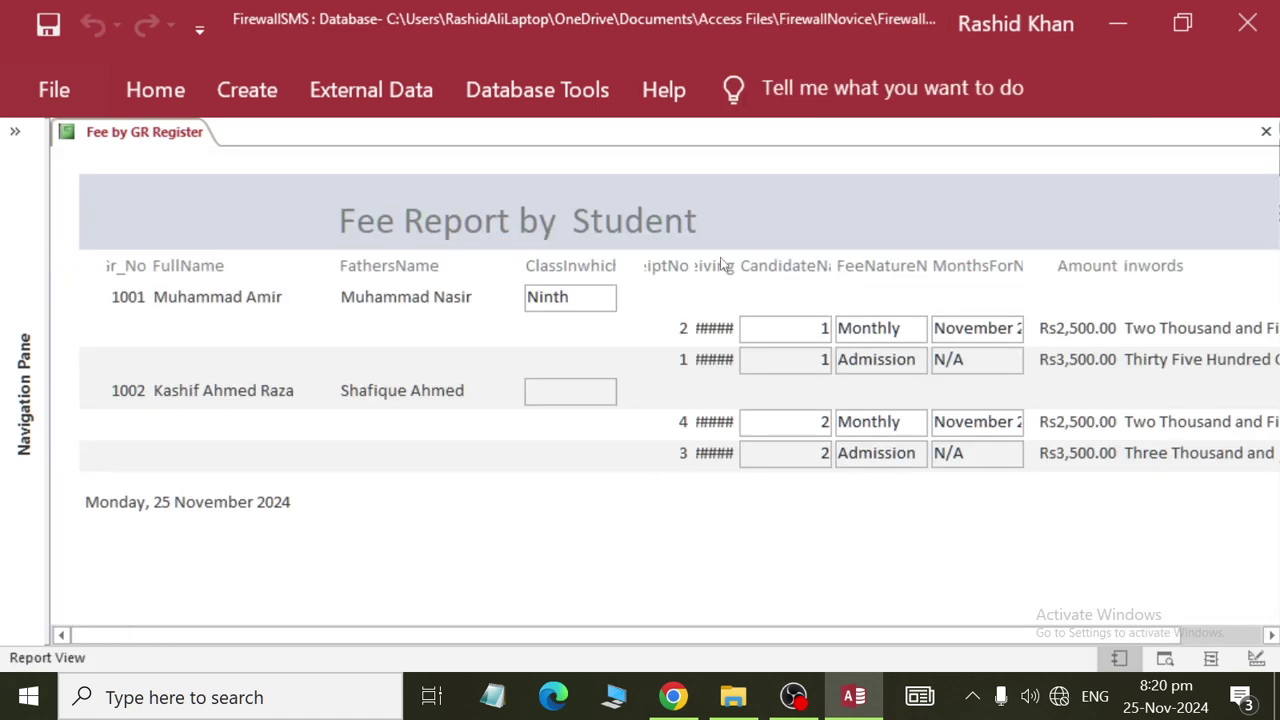
Return the report to Design View and shift the ReceiptNo text box in the Detail section left, away from the date field.
{"action": "right_click", "coordinate": [80, 131]}
{"action": "left_click", "coordinate": [113, 292]}
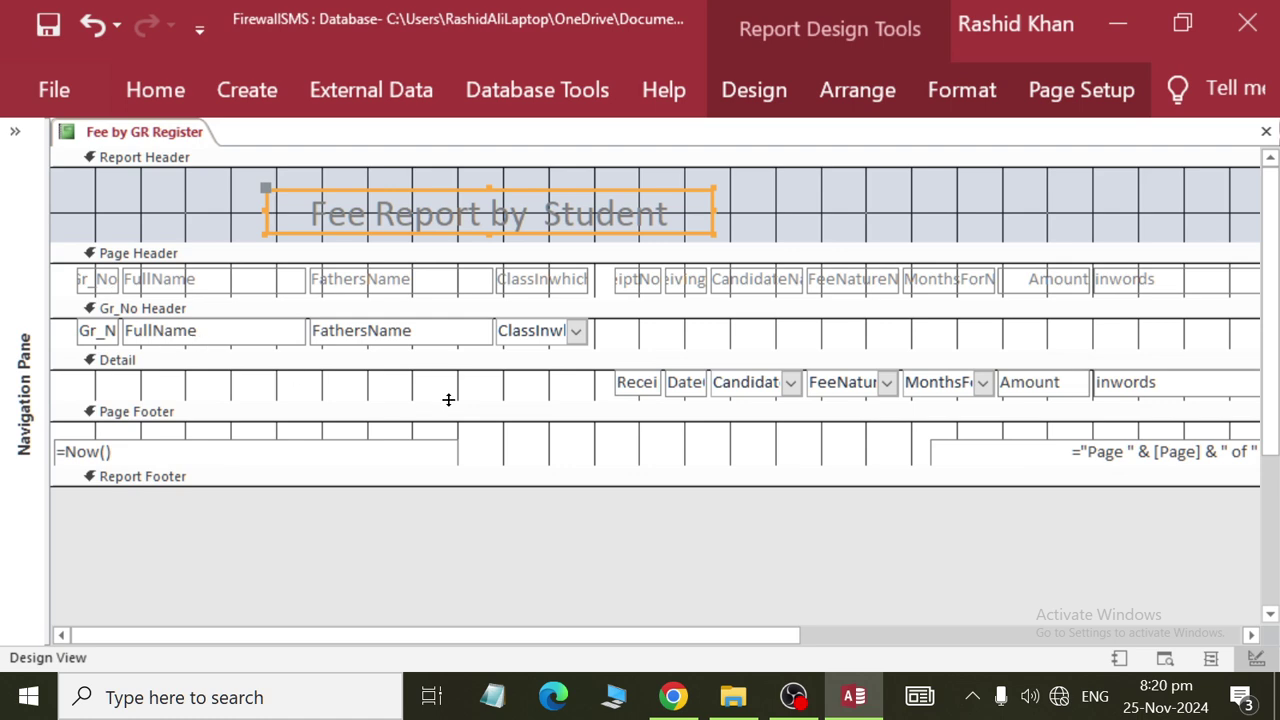
{"action": "left_click", "coordinate": [685, 385]}
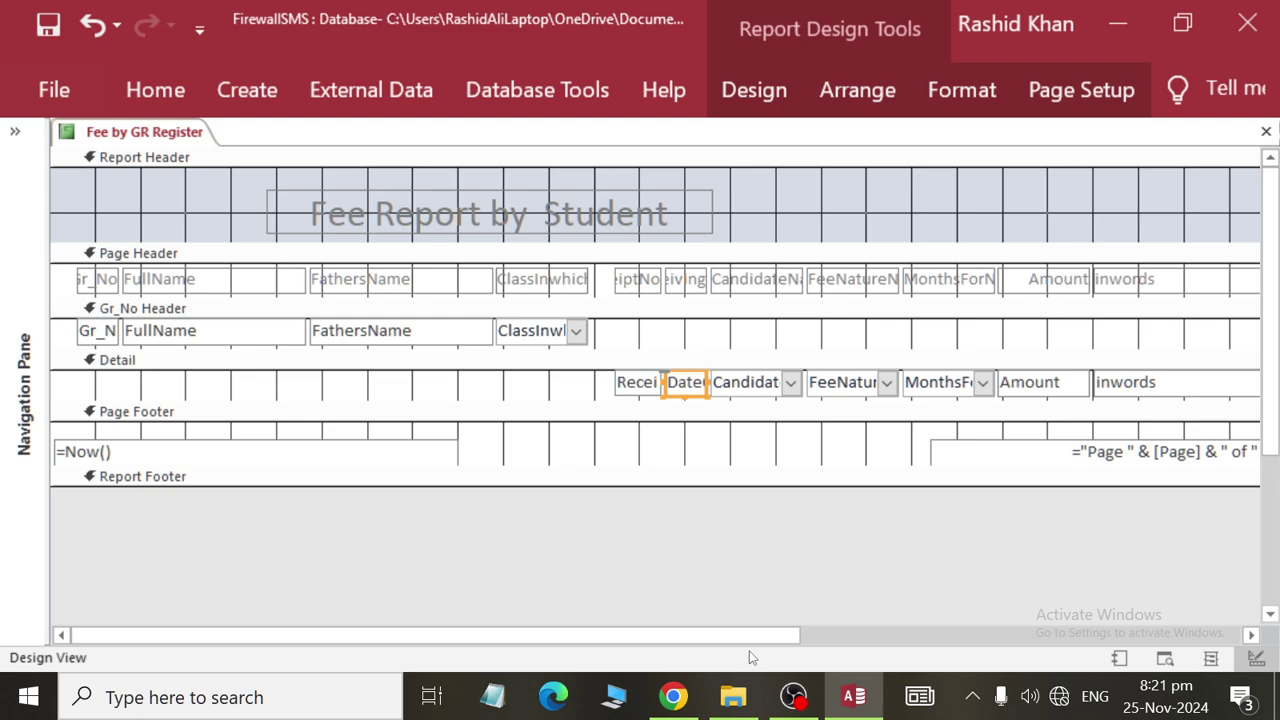
{"action": "left_click_drag", "start_coordinate": [752, 642], "coordinate": [989, 640]}
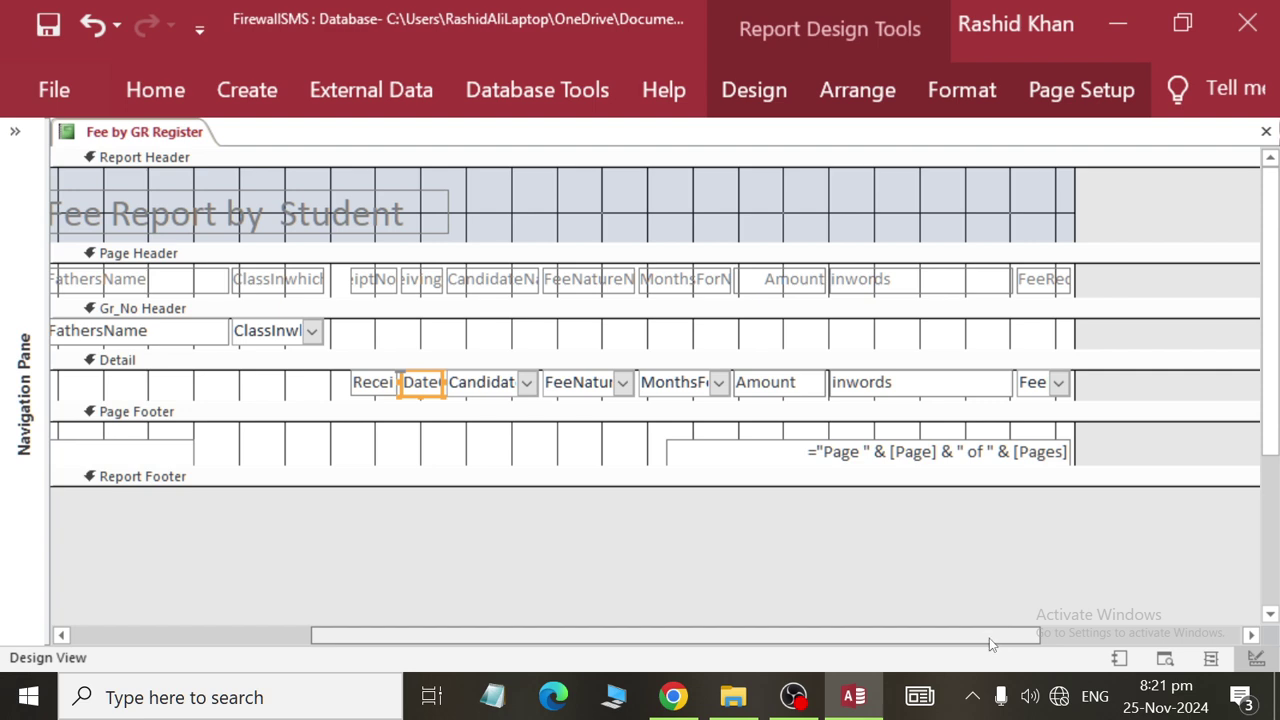
{"action": "left_click_drag", "start_coordinate": [990, 645], "coordinate": [987, 645]}
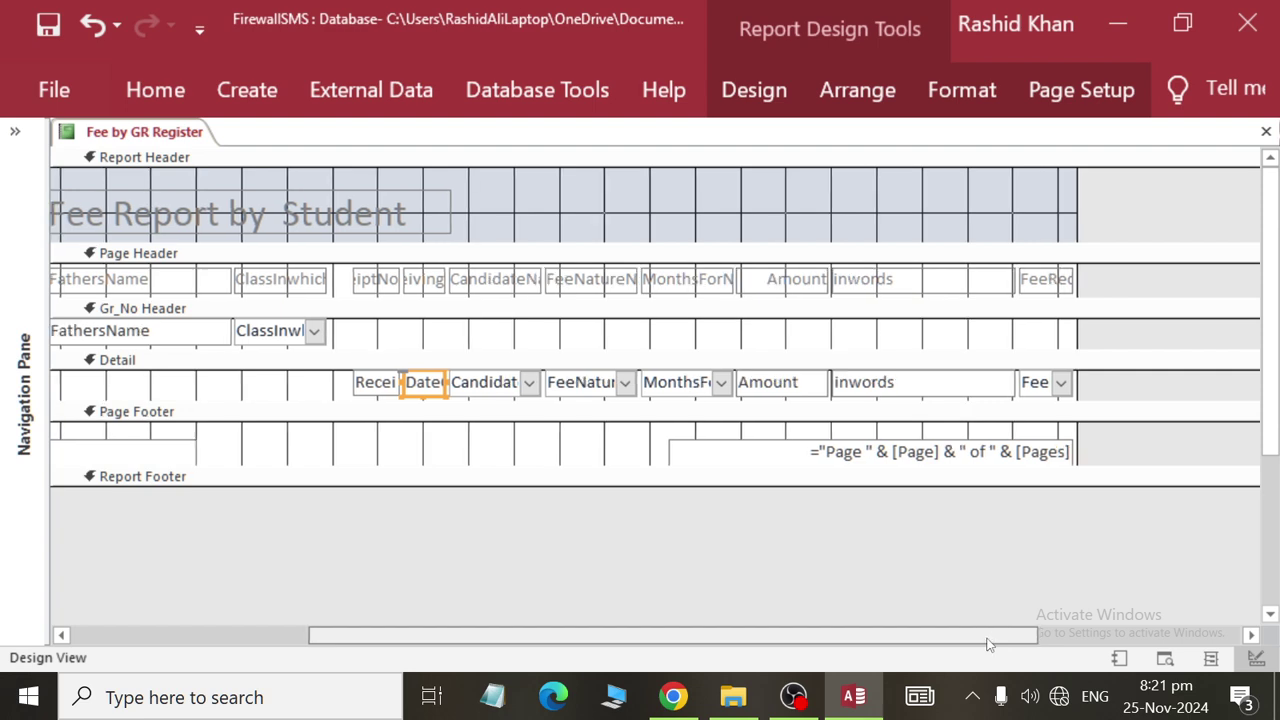
{"action": "left_click", "coordinate": [360, 388]}
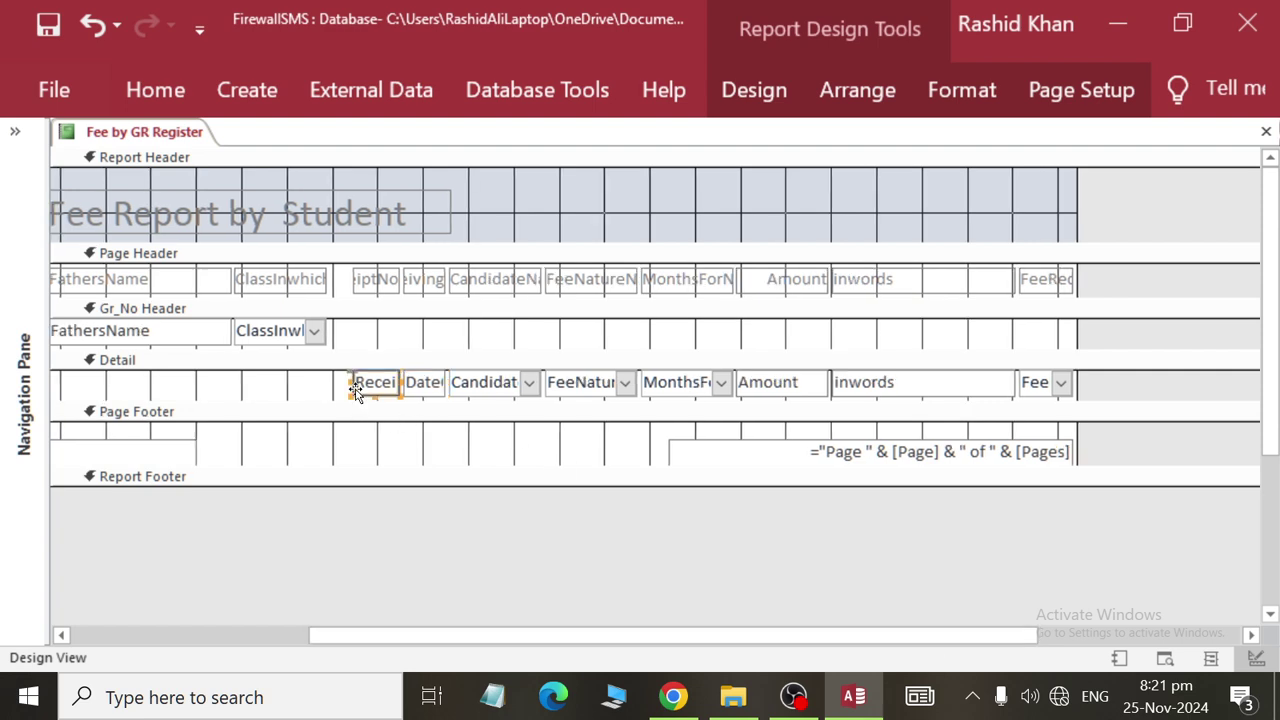
{"action": "key", "text": "Left"}
{"action": "key", "text": "Left"}
{"action": "key", "text": "Left"}
{"action": "key", "text": "Left"}
{"action": "key", "text": "Left"}
{"action": "key", "text": "Left"}
{"action": "key", "text": "Left"}
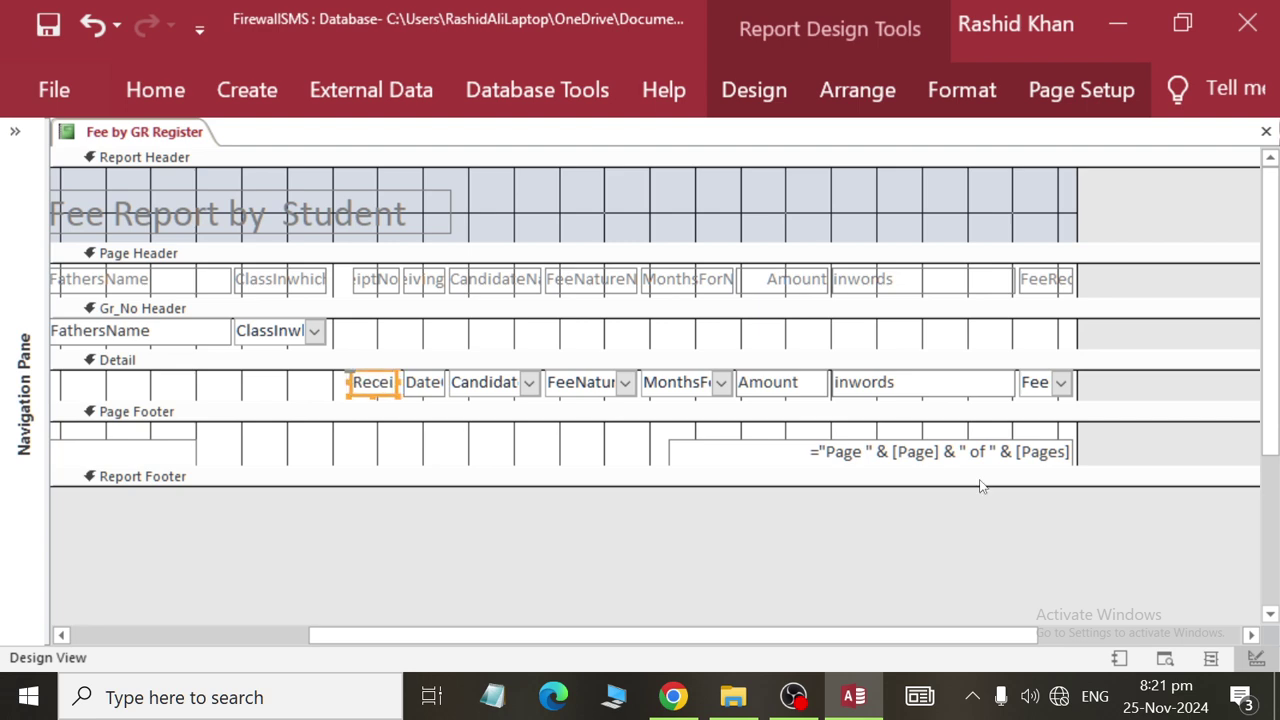
{"action": "key", "text": "Right"}
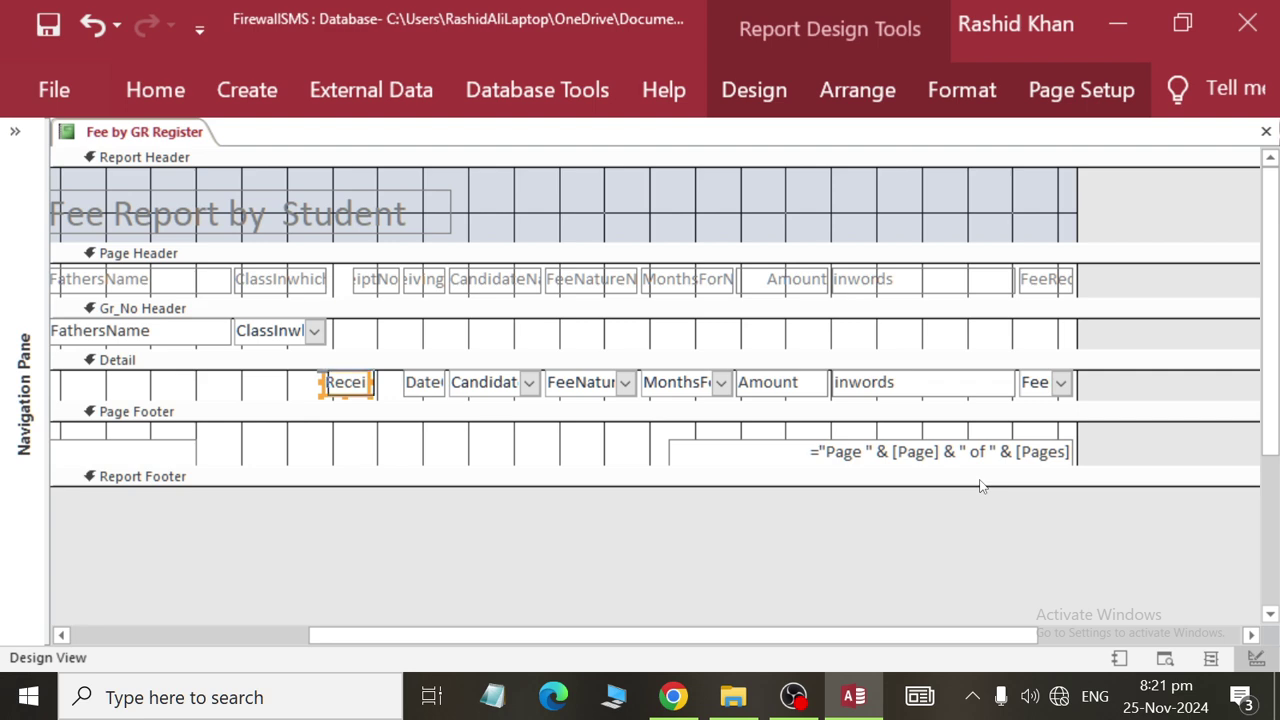
Shift the ReceiptNo label in the Page Header left to sit roughly above its text box, beside the ClassInwhich label.
{"action": "left_click", "coordinate": [381, 284]}
{"action": "key", "text": "Right"}
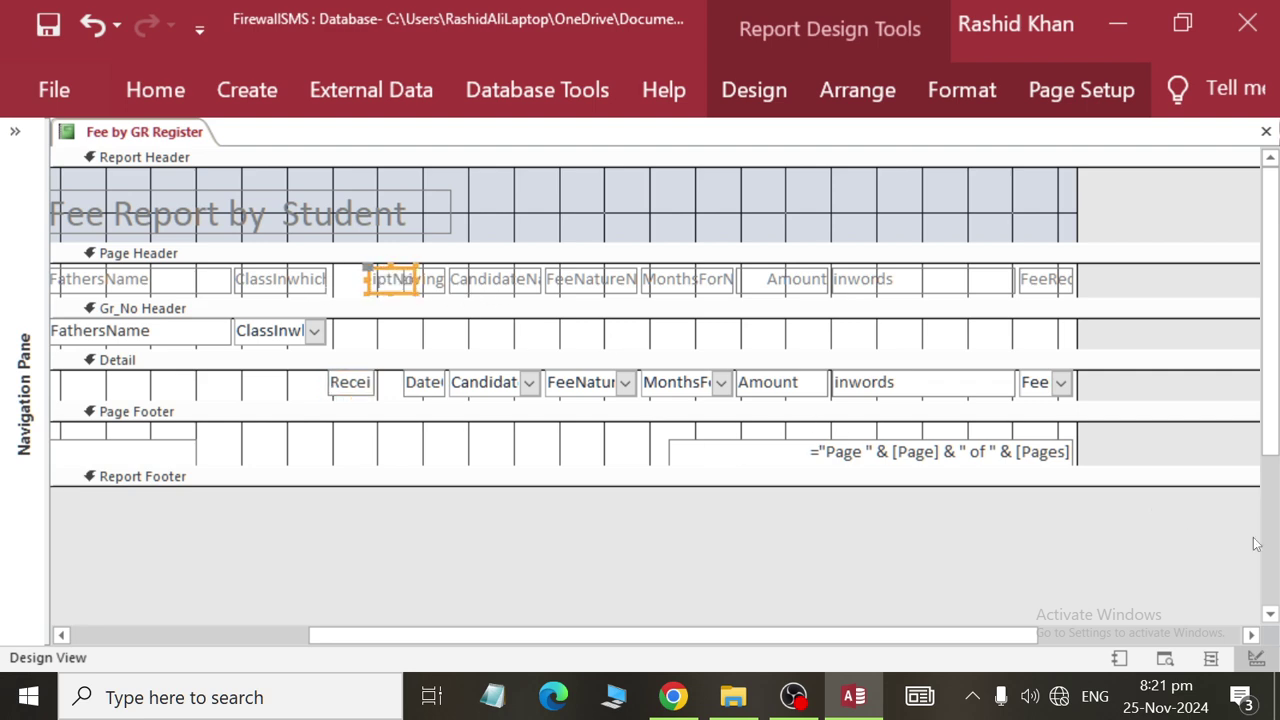
{"action": "key", "text": "Left"}
{"action": "key", "text": "Left"}
{"action": "key", "text": "Left"}
{"action": "key", "text": "Left"}
{"action": "key", "text": "Left"}
{"action": "key", "text": "Left"}
{"action": "key", "text": "Left"}
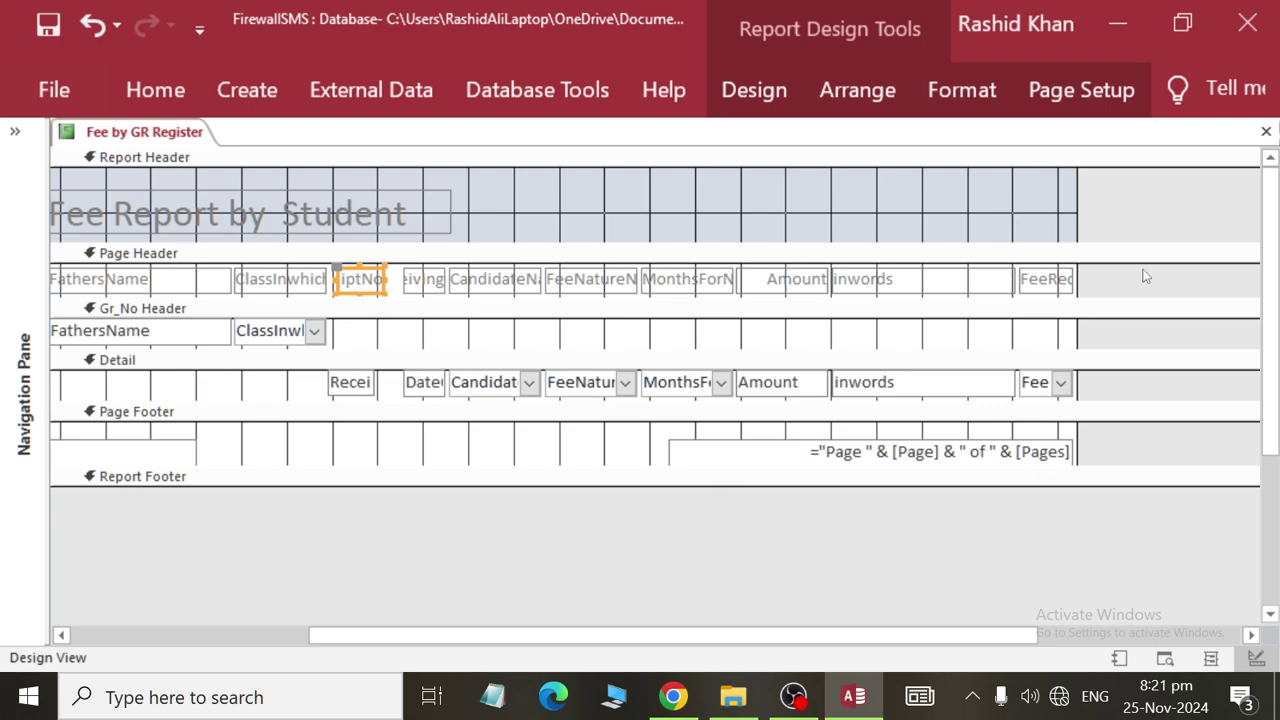
Select all column labels in the Page Header and bring up the text formatting options for them.
{"action": "left_click_drag", "start_coordinate": [1143, 270], "coordinate": [77, 283]}
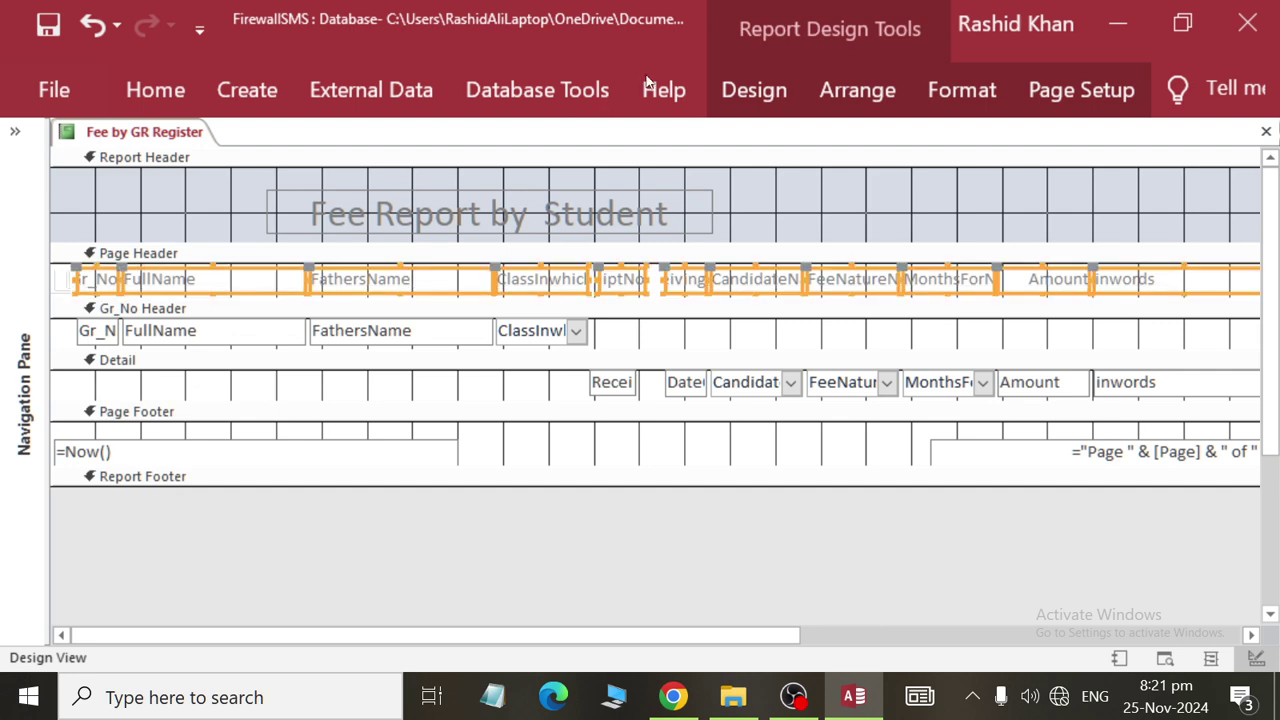
{"action": "left_click", "coordinate": [976, 104]}
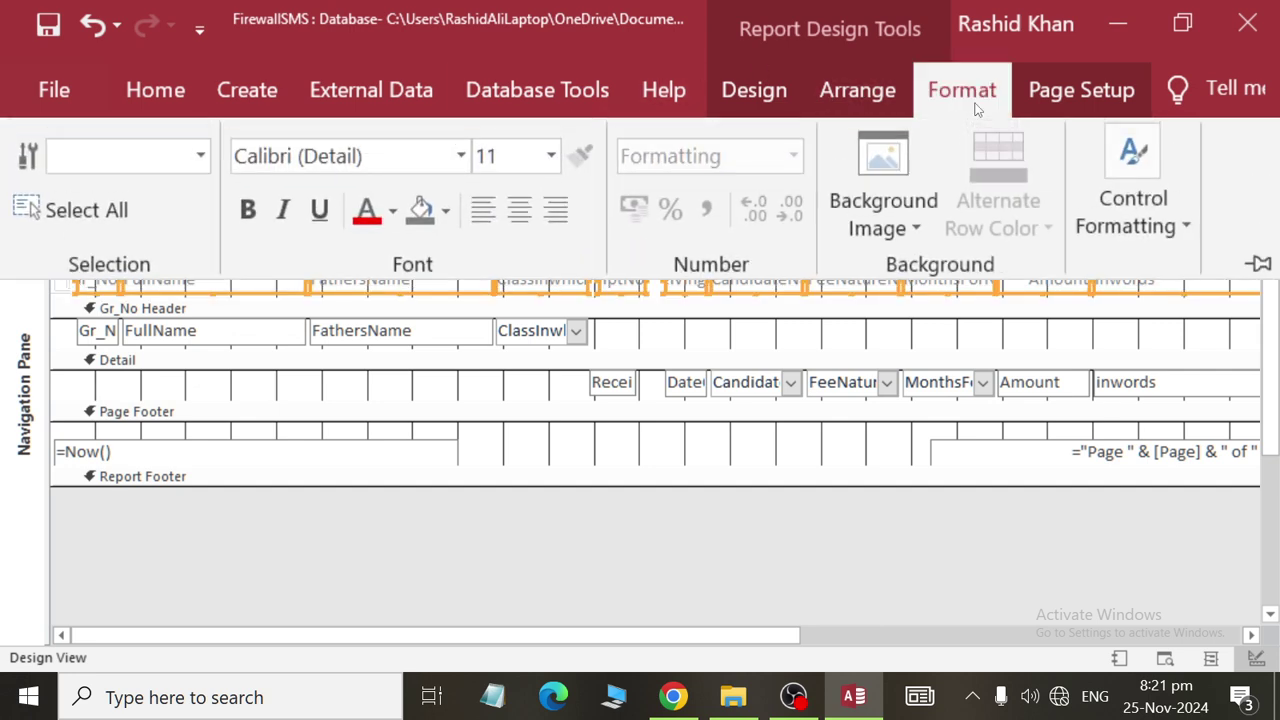
{"action": "left_click", "coordinate": [1145, 203]}
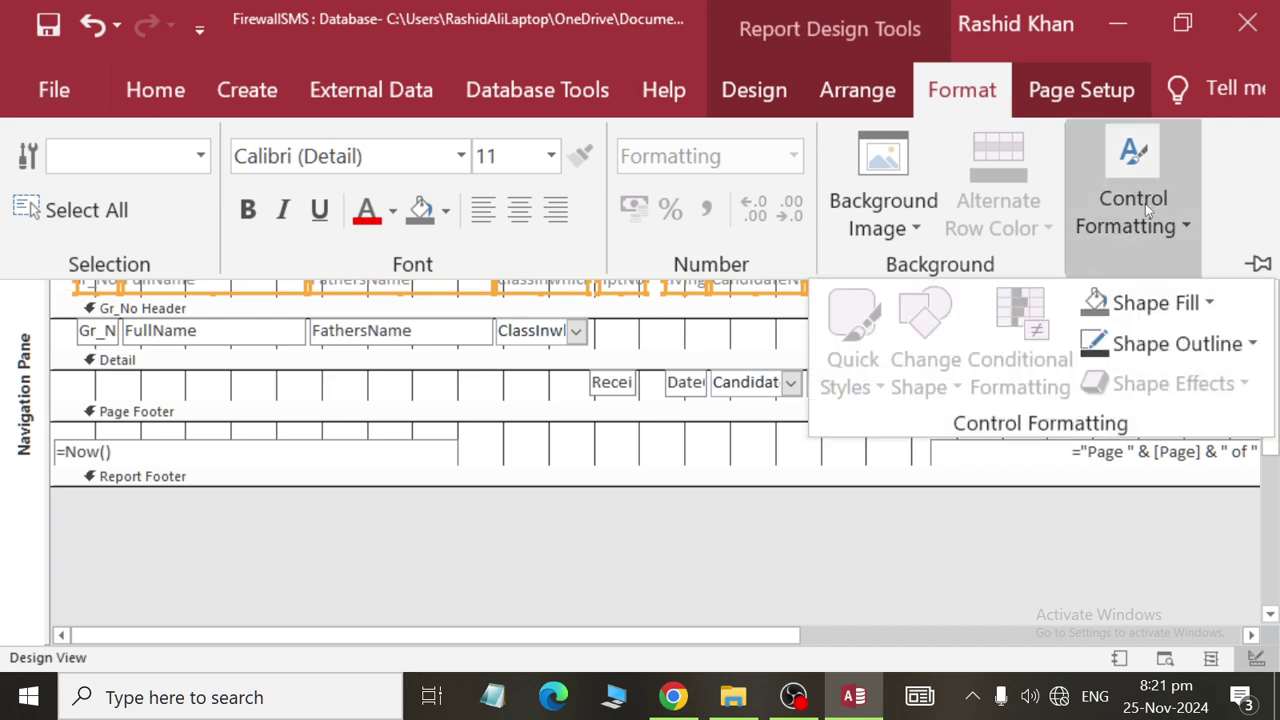
{"action": "left_click", "coordinate": [858, 90]}
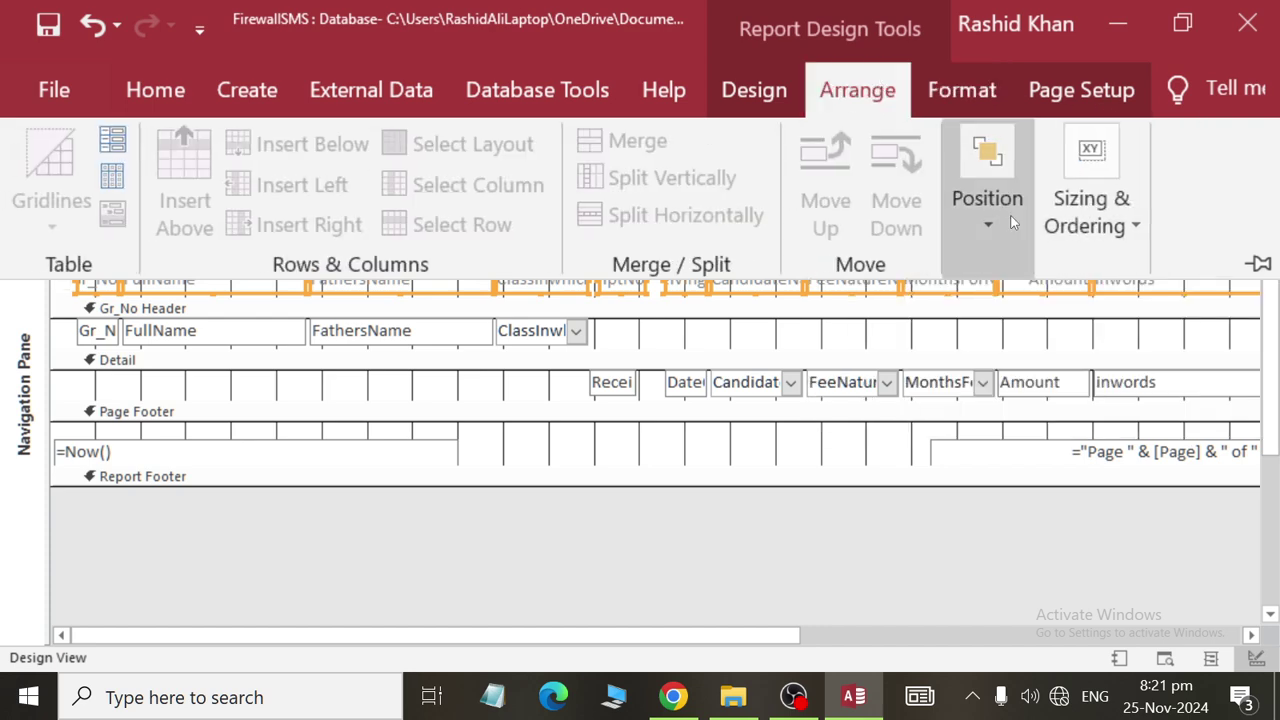
{"action": "left_click", "coordinate": [1077, 221]}
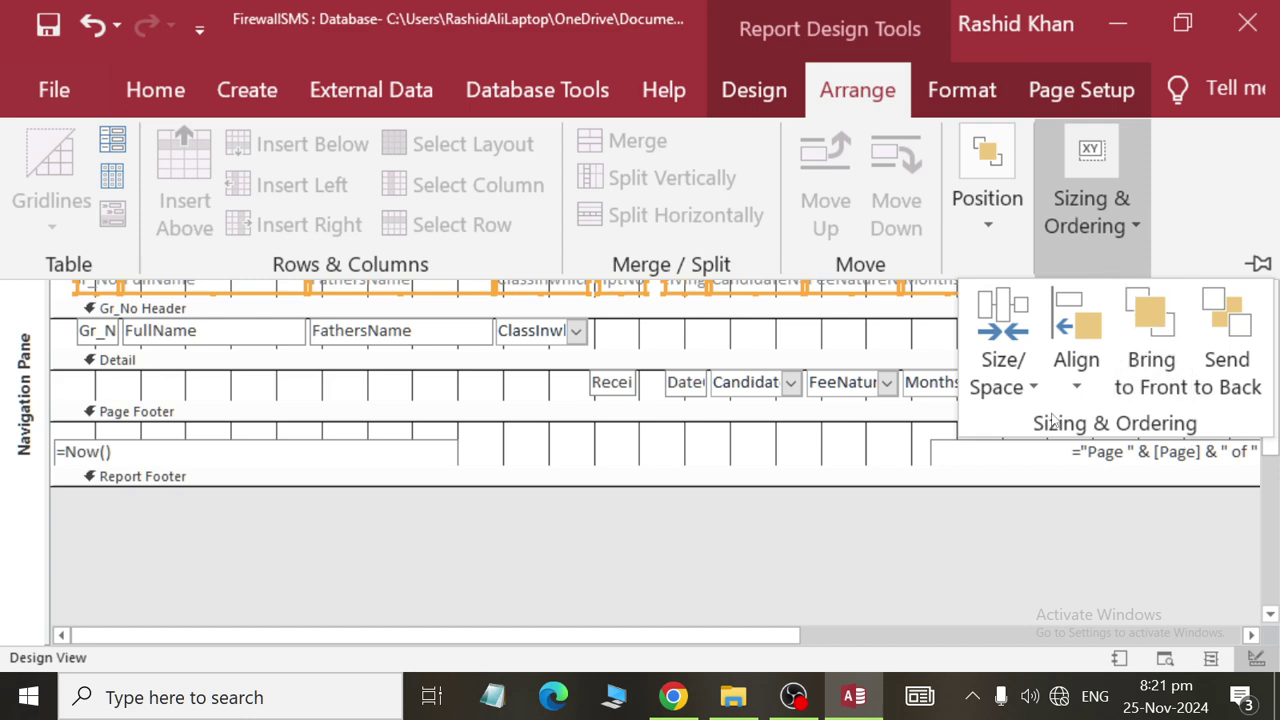
{"action": "left_click", "coordinate": [1020, 390]}
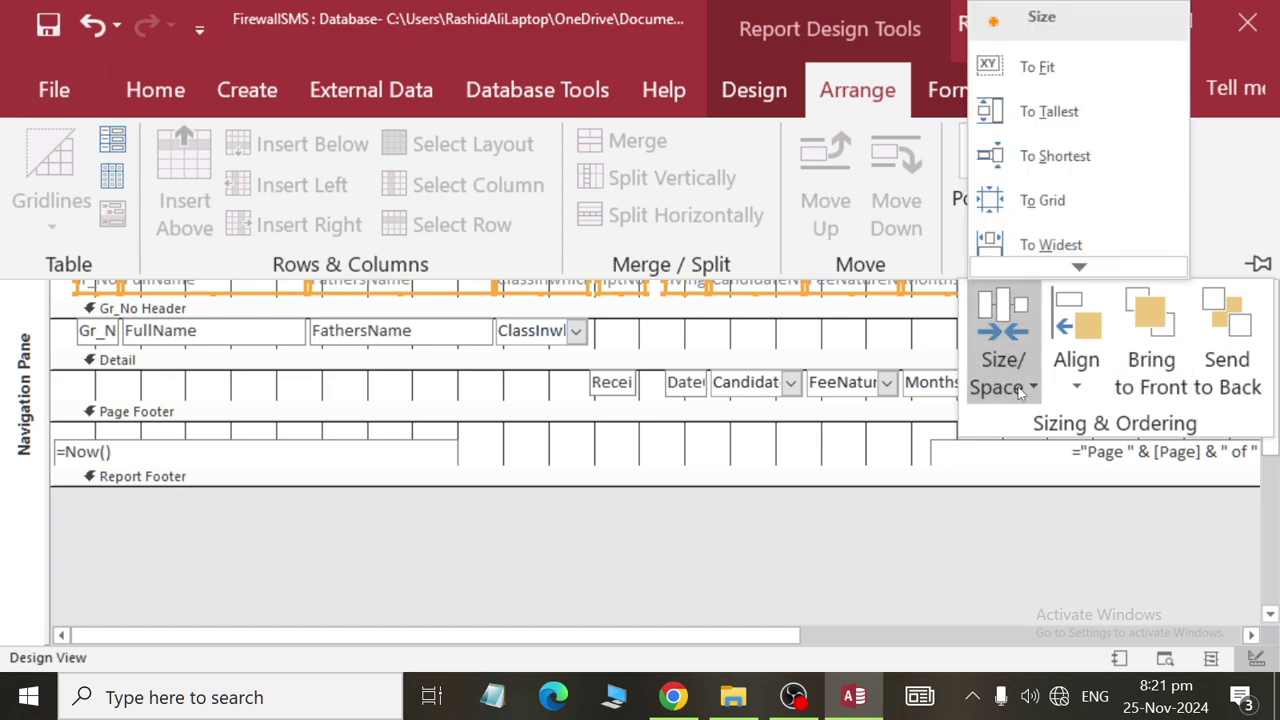
{"action": "left_click", "coordinate": [1042, 200]}
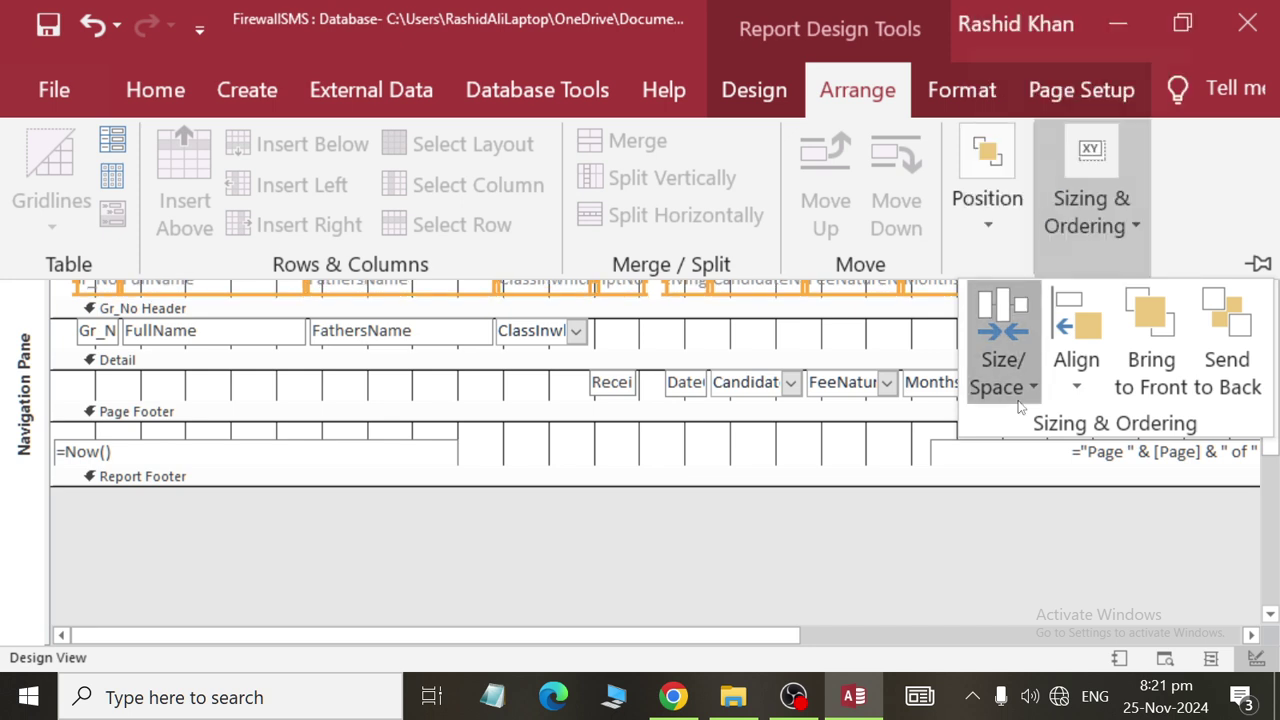
{"action": "left_click", "coordinate": [1003, 372]}
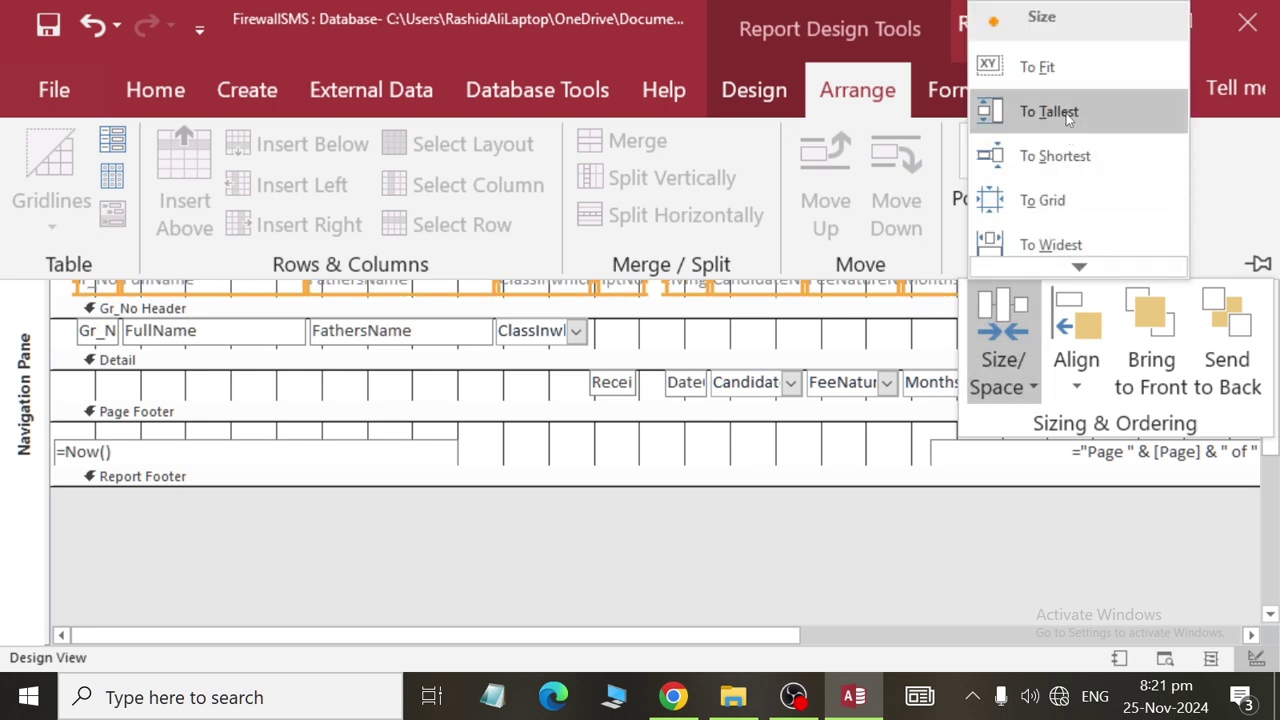
{"action": "scroll", "coordinate": [1066, 189], "scroll_direction": "down", "scroll_amount": 3}
{"action": "scroll", "coordinate": [1068, 196], "scroll_direction": "down", "scroll_amount": 2}
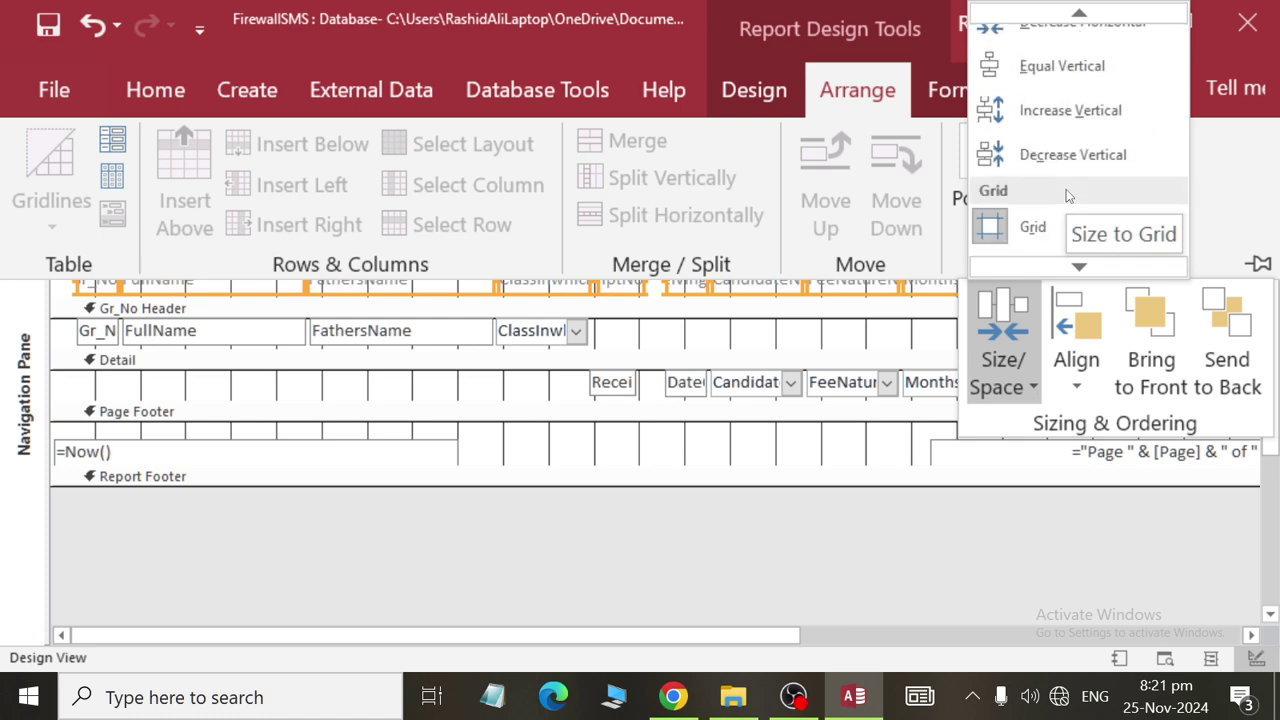
{"action": "scroll", "coordinate": [1068, 196], "scroll_direction": "down", "scroll_amount": 3}
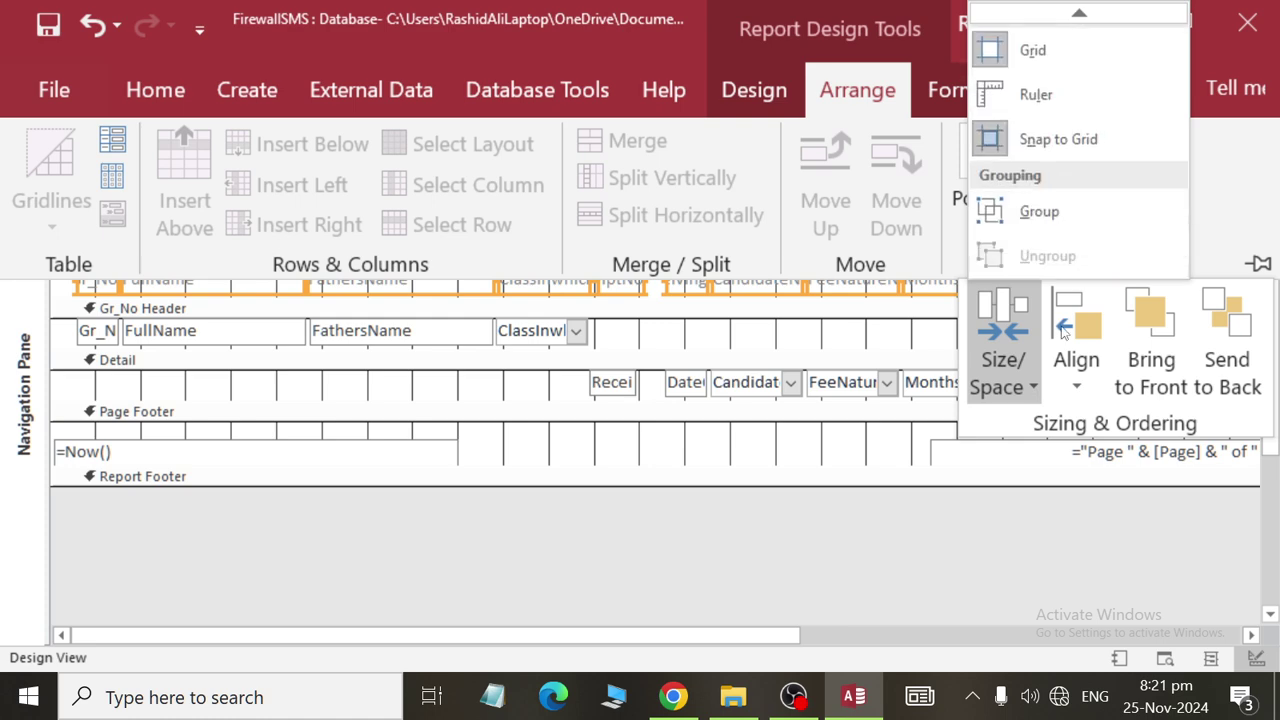
{"action": "double_click", "coordinate": [811, 90]}
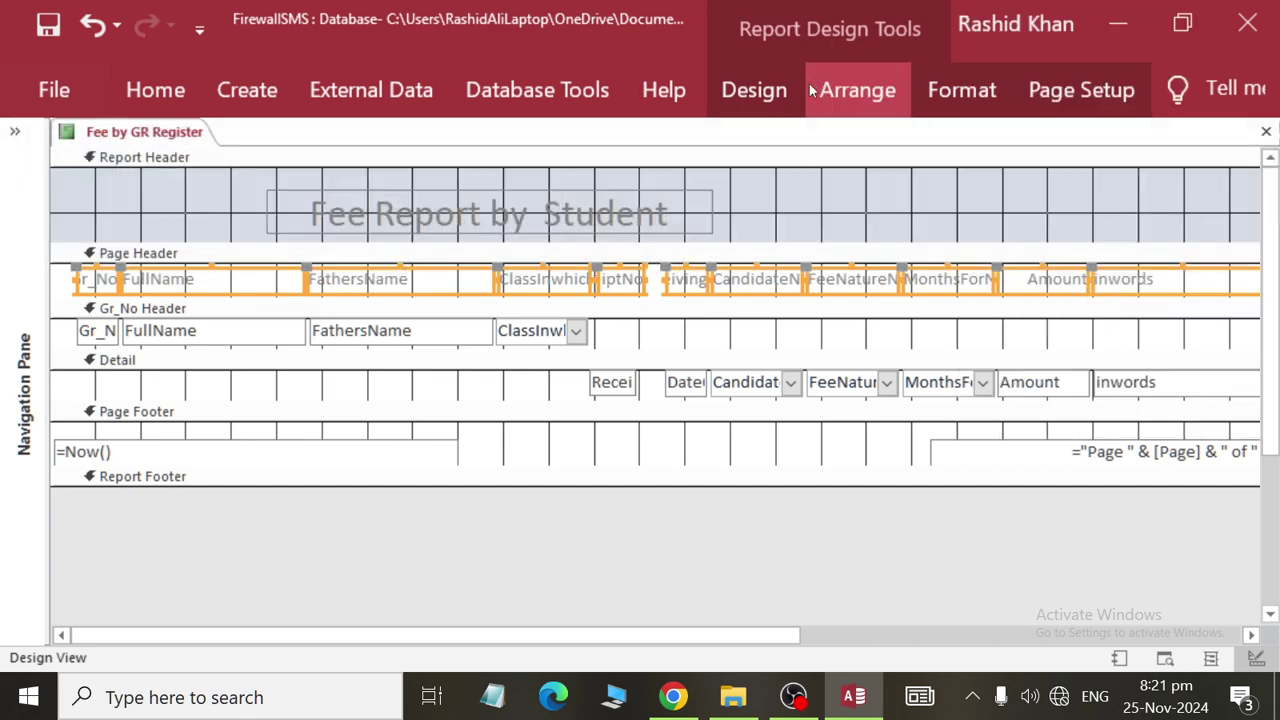
{"action": "left_click", "coordinate": [758, 89]}
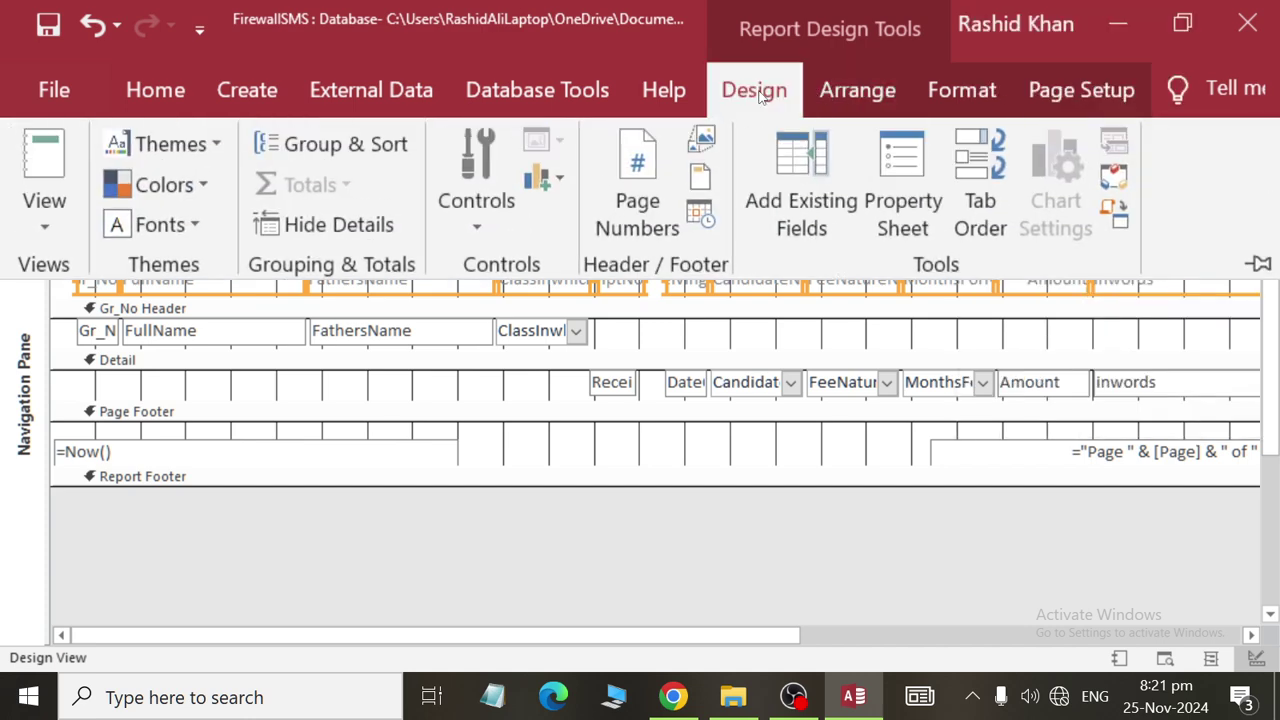
{"action": "left_click", "coordinate": [708, 542]}
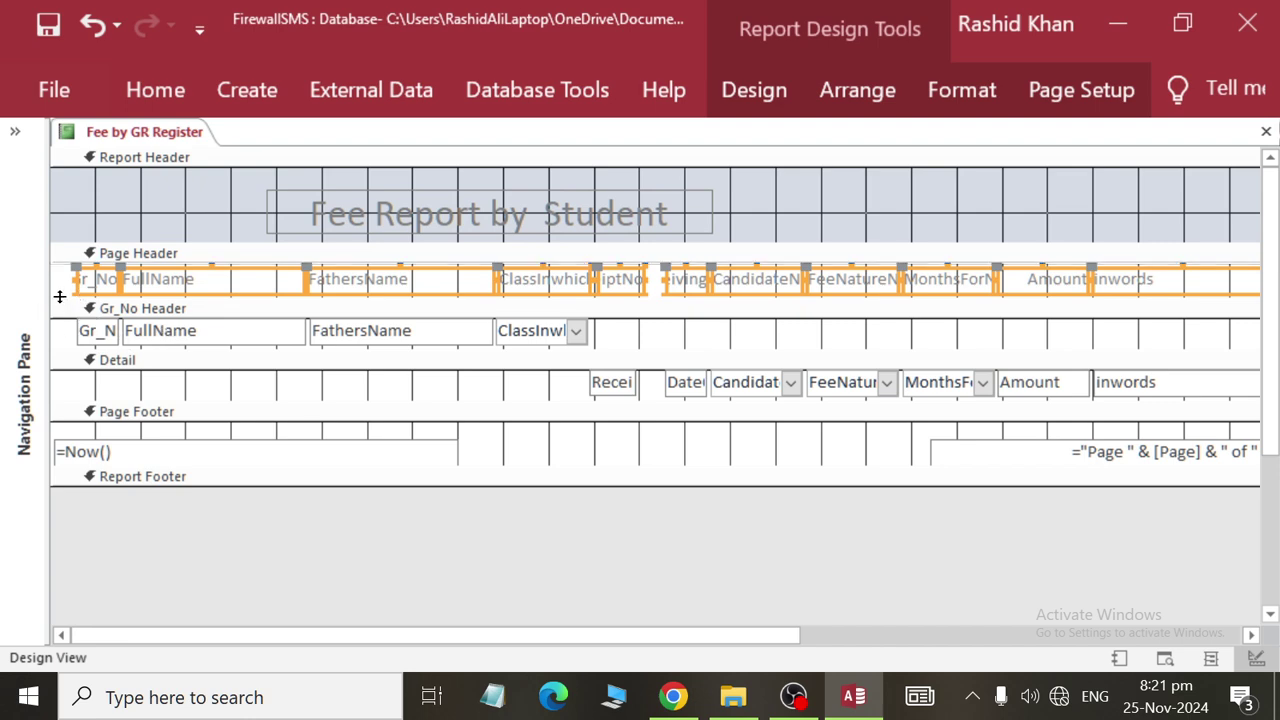
Make the page header section taller and change the ReceiptNo heading to "Recpt No" split over two lines.
{"action": "left_click_drag", "start_coordinate": [59, 295], "coordinate": [60, 324]}
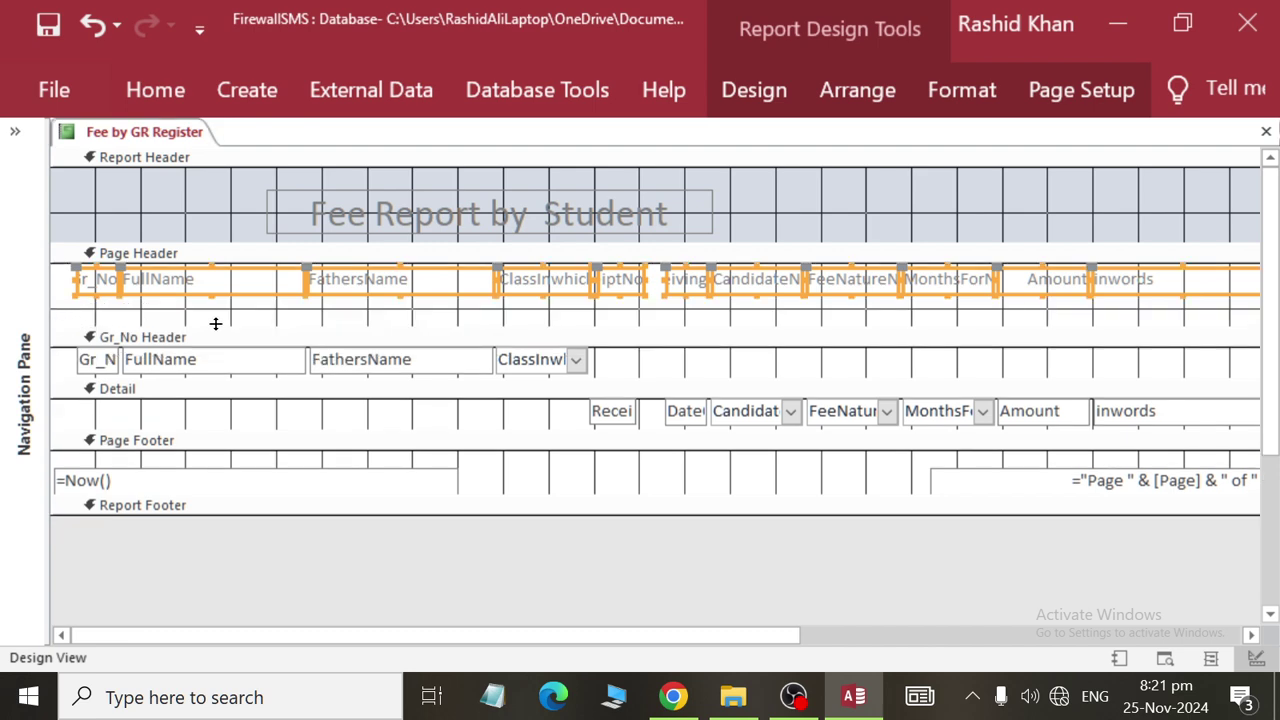
{"action": "double_click", "coordinate": [617, 280]}
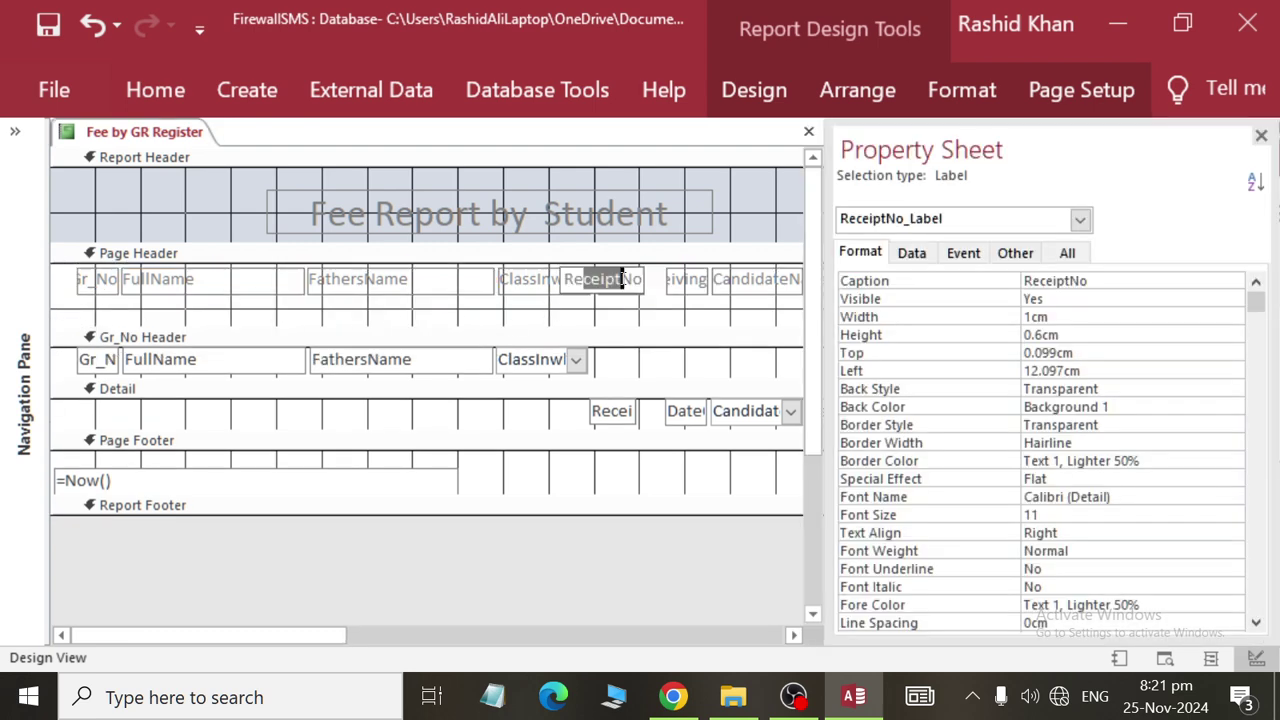
{"action": "left_click", "coordinate": [616, 281]}
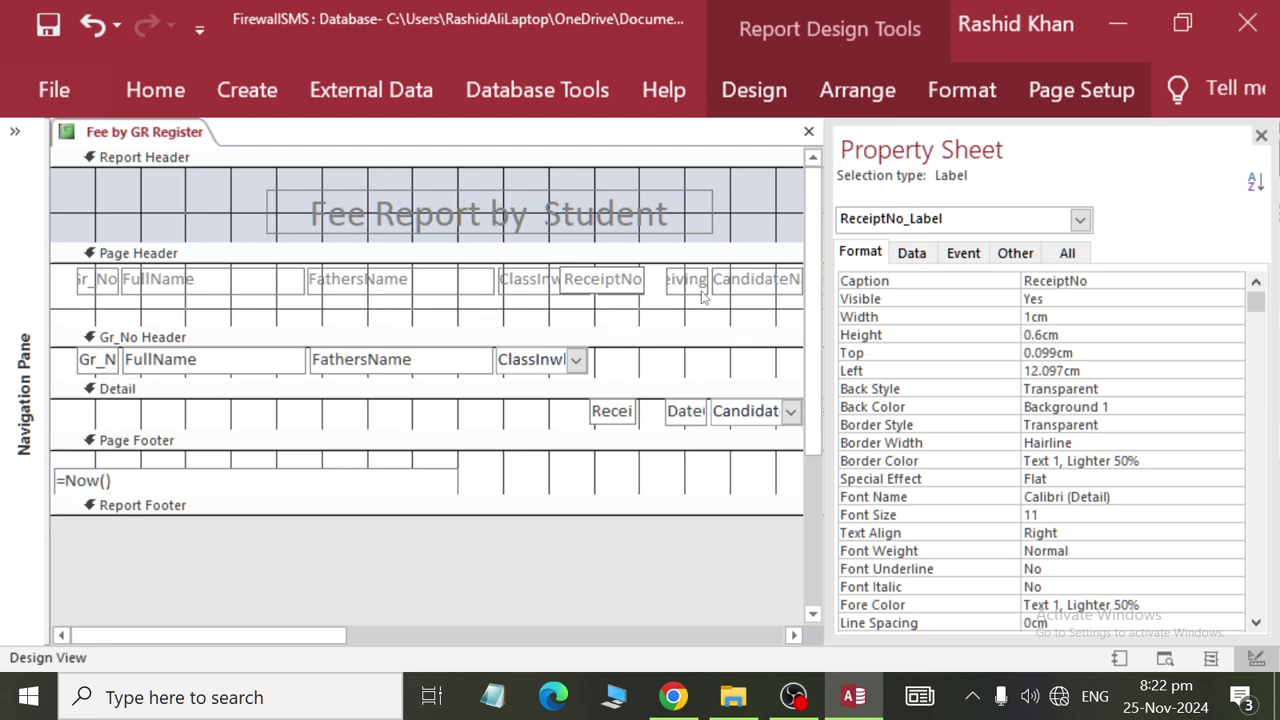
{"action": "key", "text": "BackSpace"}
{"action": "key", "text": "BackSpace"}
{"action": "key", "text": "BackSpace"}
{"action": "type", "text": "p"}
{"action": "key", "text": "BackSpace"}
{"action": "type", "text": "ei"}
{"action": "key", "text": "ctrl+Return"}
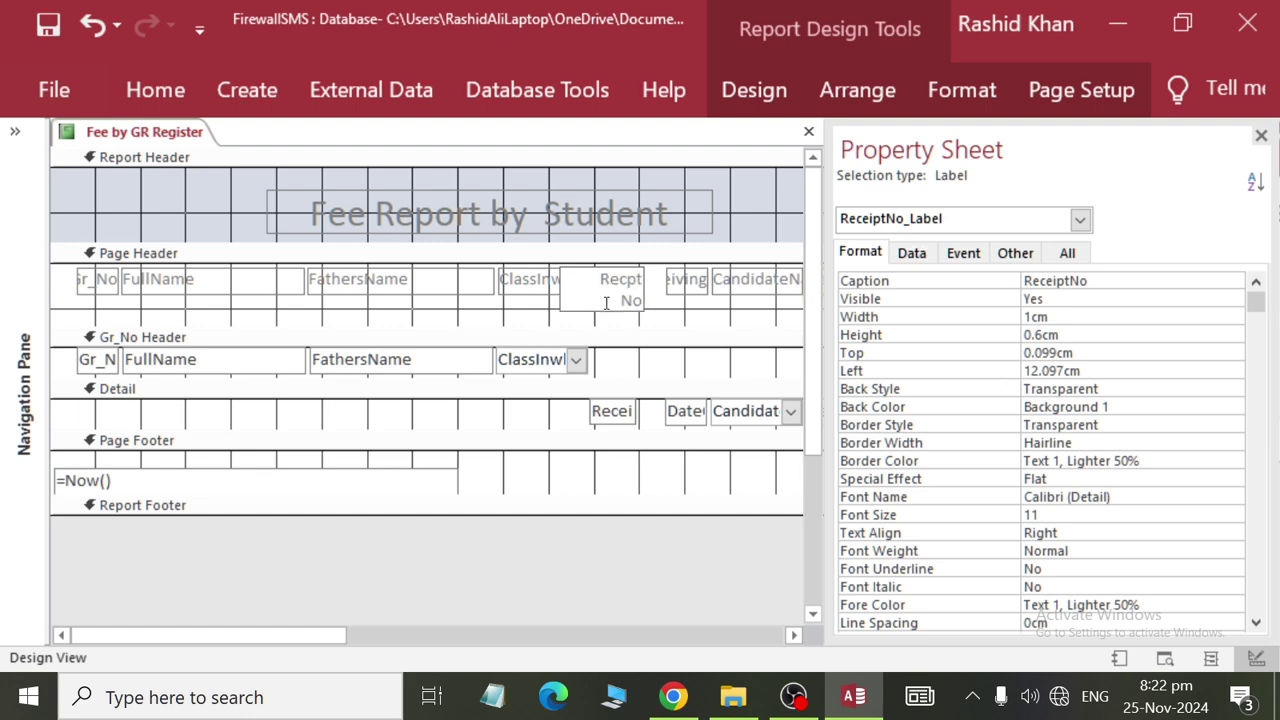
{"action": "key", "text": "Return"}
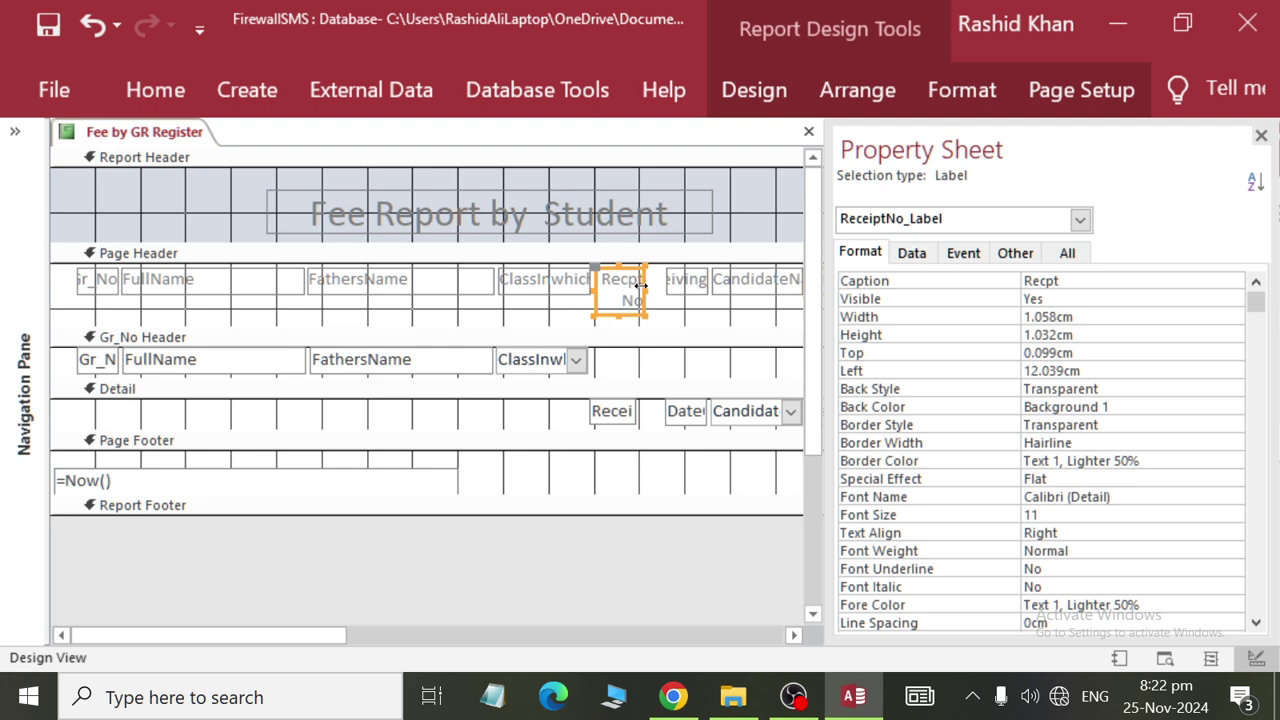
Change the DateOfReceiving heading in the page header to "Receiving Date" split over two lines.
{"action": "left_click", "coordinate": [690, 280]}
{"action": "double_click", "coordinate": [690, 280]}
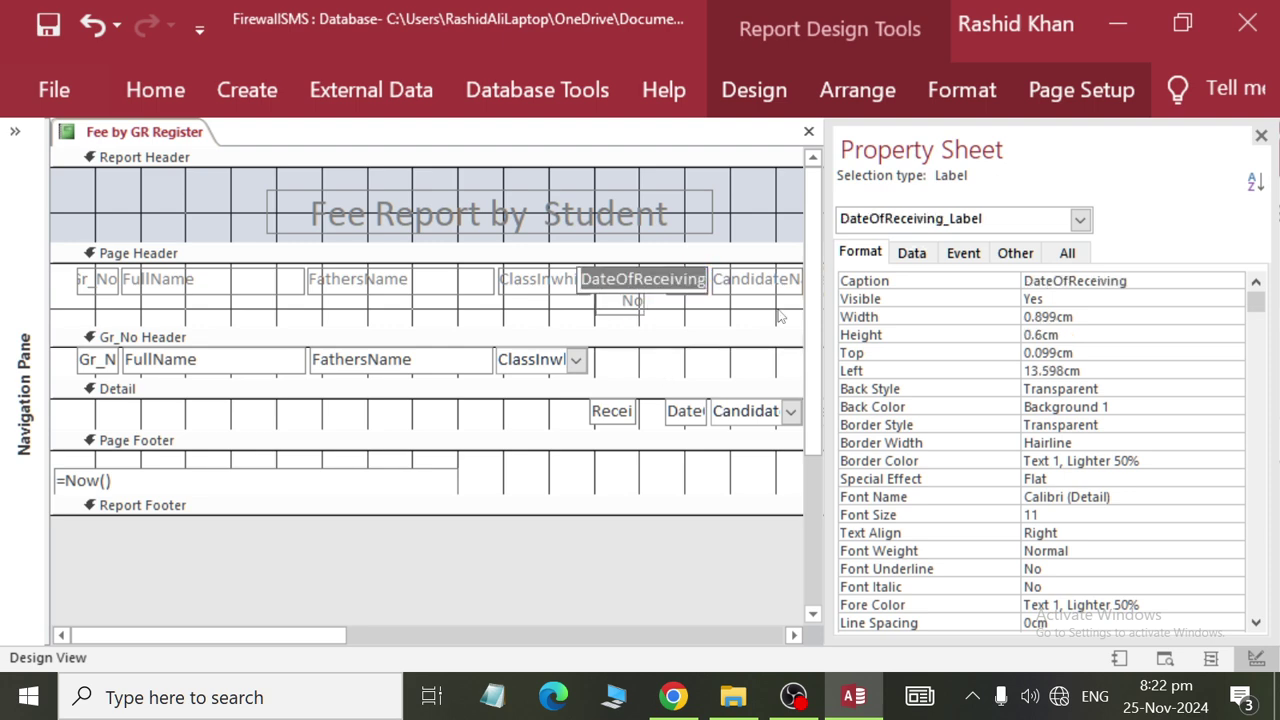
{"action": "type", "text": "Rece"}
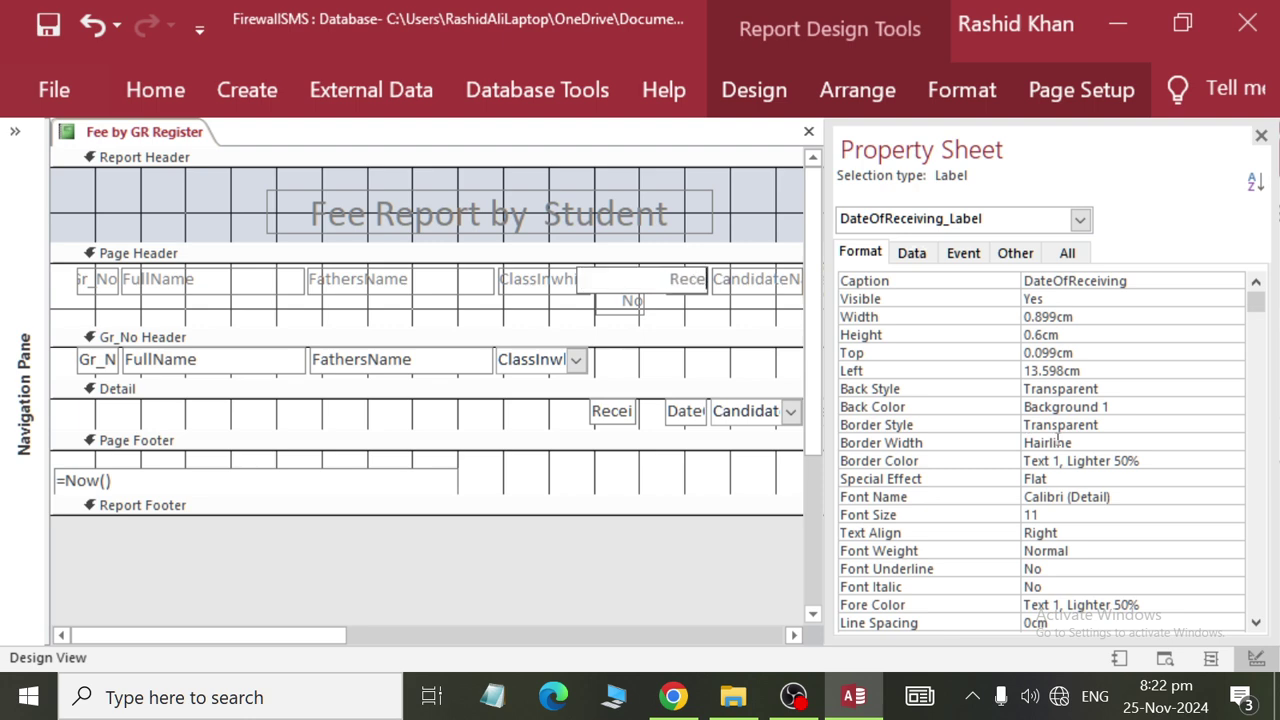
{"action": "type", "text": "iving"}
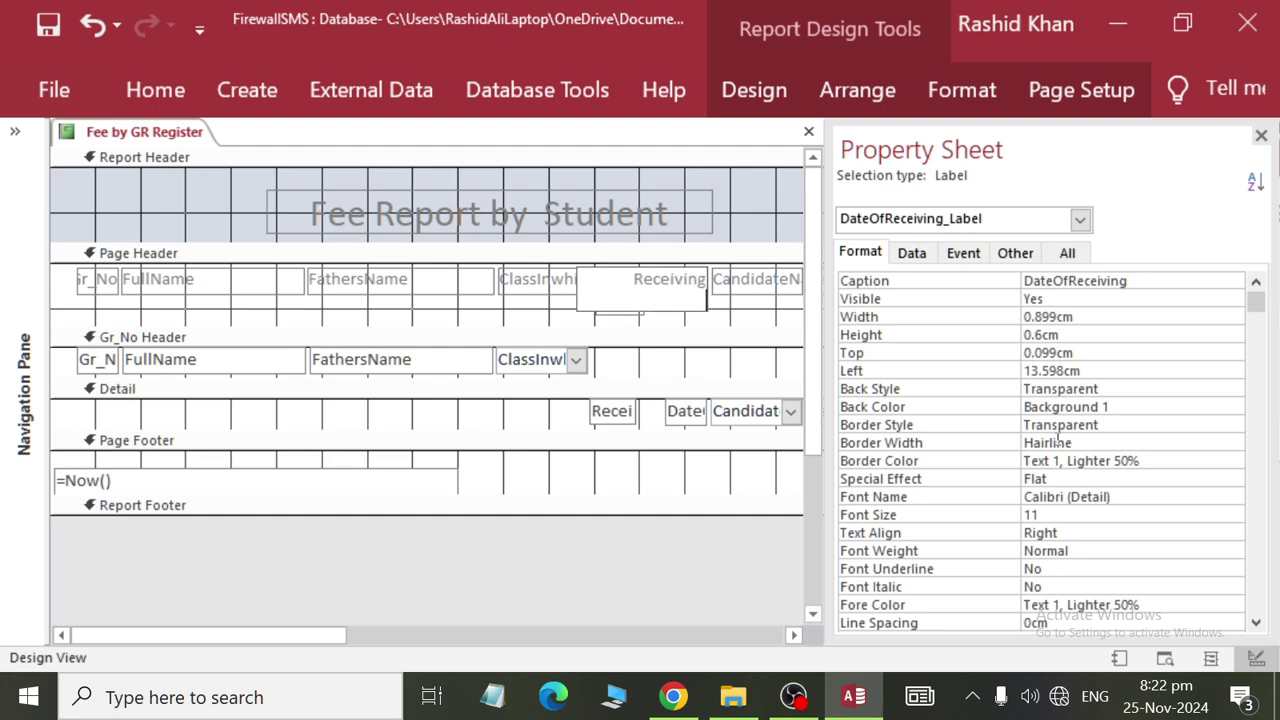
{"action": "type", "text": " Date"}
{"action": "left_click", "coordinate": [723, 355]}
{"action": "left_click", "coordinate": [695, 285]}
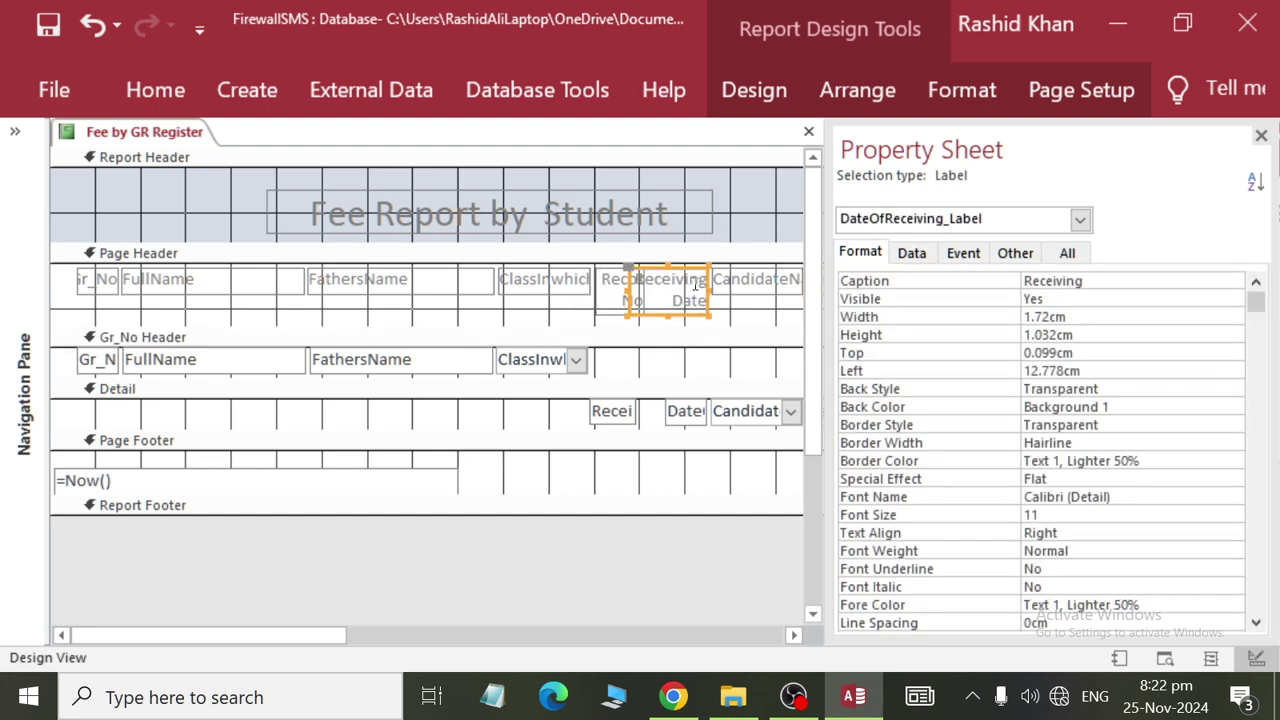
Narrow the FathersName heading from its right edge and shift the ClassInwhichAdmitted heading left beside it.
{"action": "left_click", "coordinate": [456, 288]}
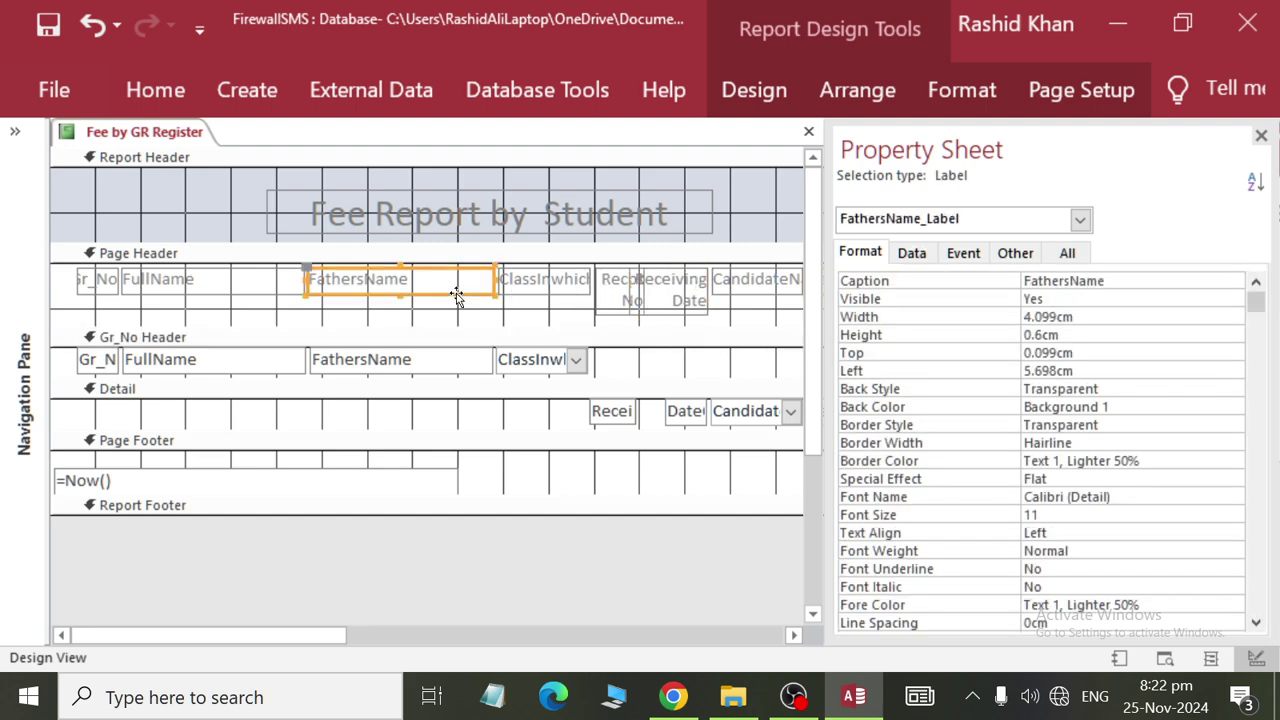
{"action": "left_click_drag", "start_coordinate": [492, 281], "coordinate": [466, 283]}
{"action": "left_click", "coordinate": [508, 287]}
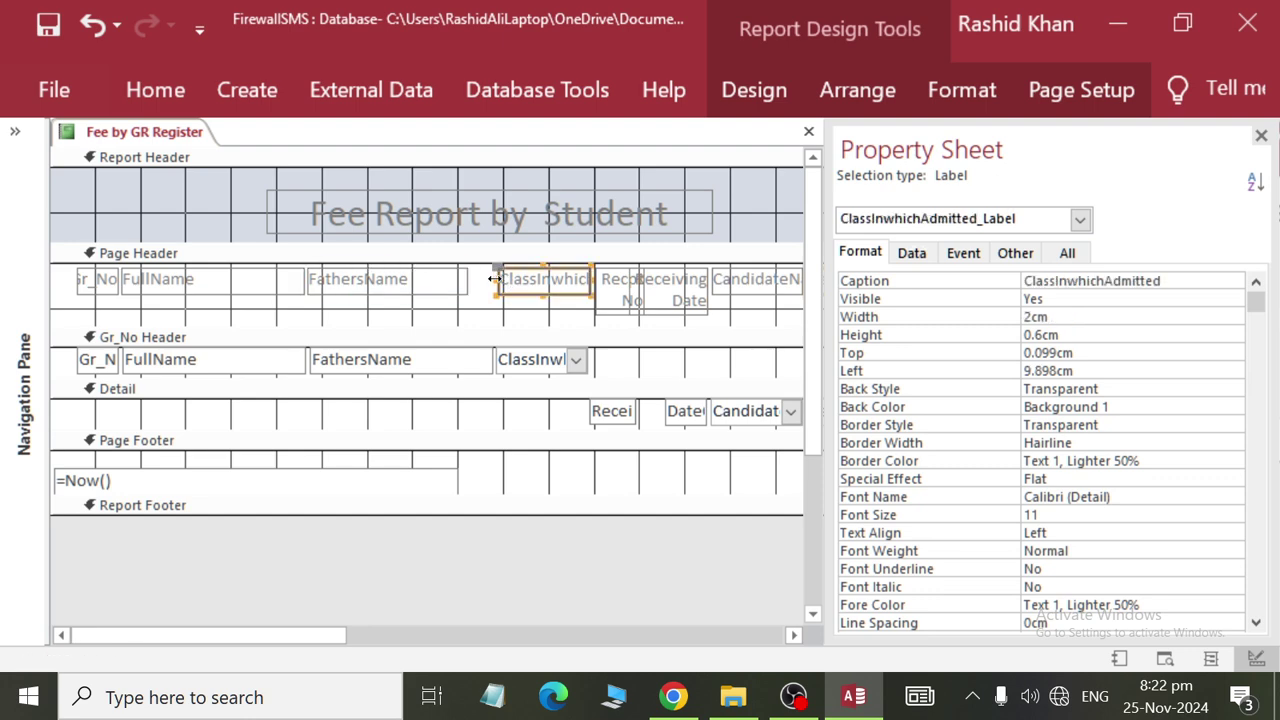
{"action": "key", "text": "Left"}
{"action": "key", "text": "Left"}
{"action": "key", "text": "Left"}
{"action": "key", "text": "Left"}
{"action": "key", "text": "Left"}
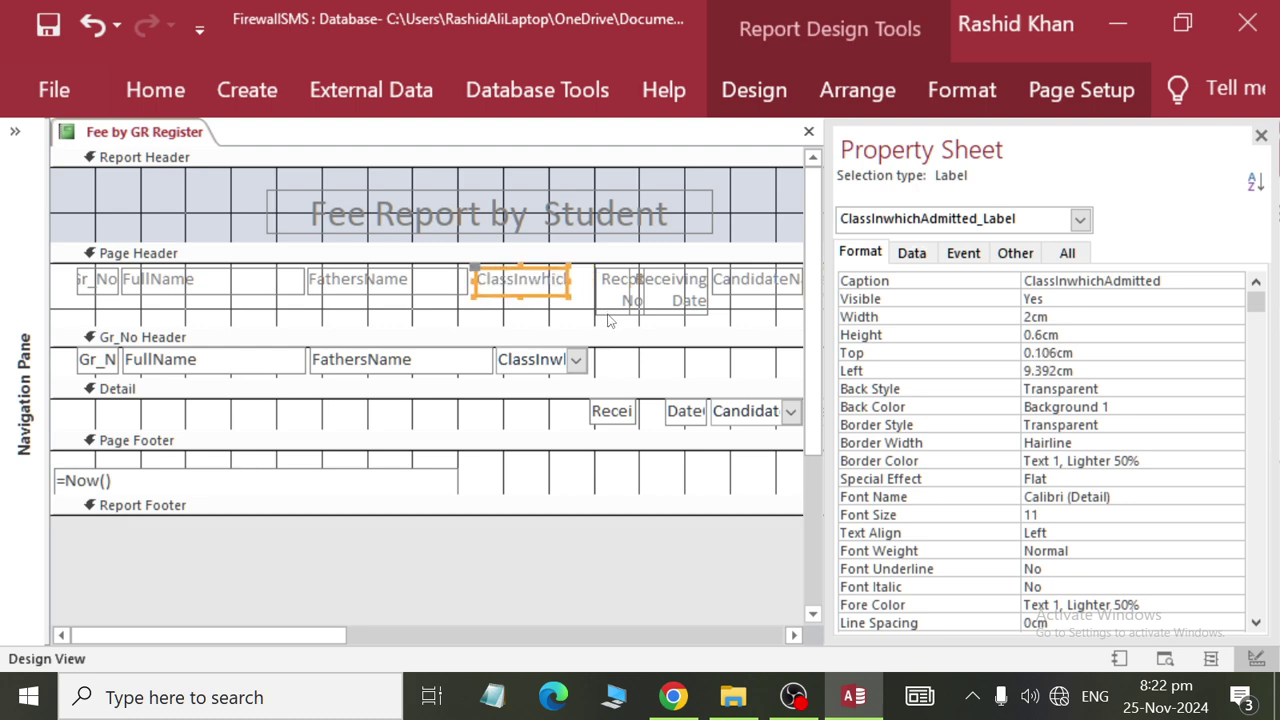
Shift the Recpt No heading slightly left to reduce its overlap with the Receiving Date heading.
{"action": "left_click", "coordinate": [621, 298]}
{"action": "key", "text": "Left"}
{"action": "key", "text": "Left"}
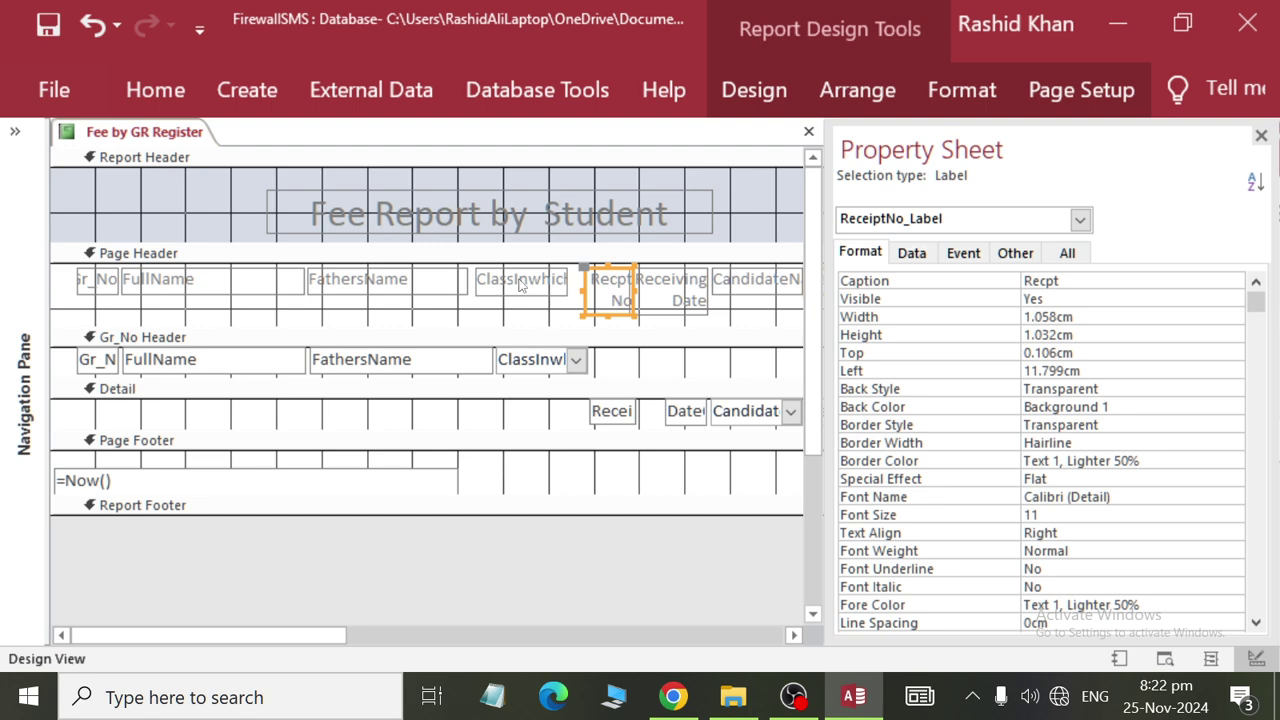
Change the ClassInwhichAdmitted heading's caption to "Class" and center its text.
{"action": "left_click", "coordinate": [524, 283]}
{"action": "left_click", "coordinate": [522, 282]}
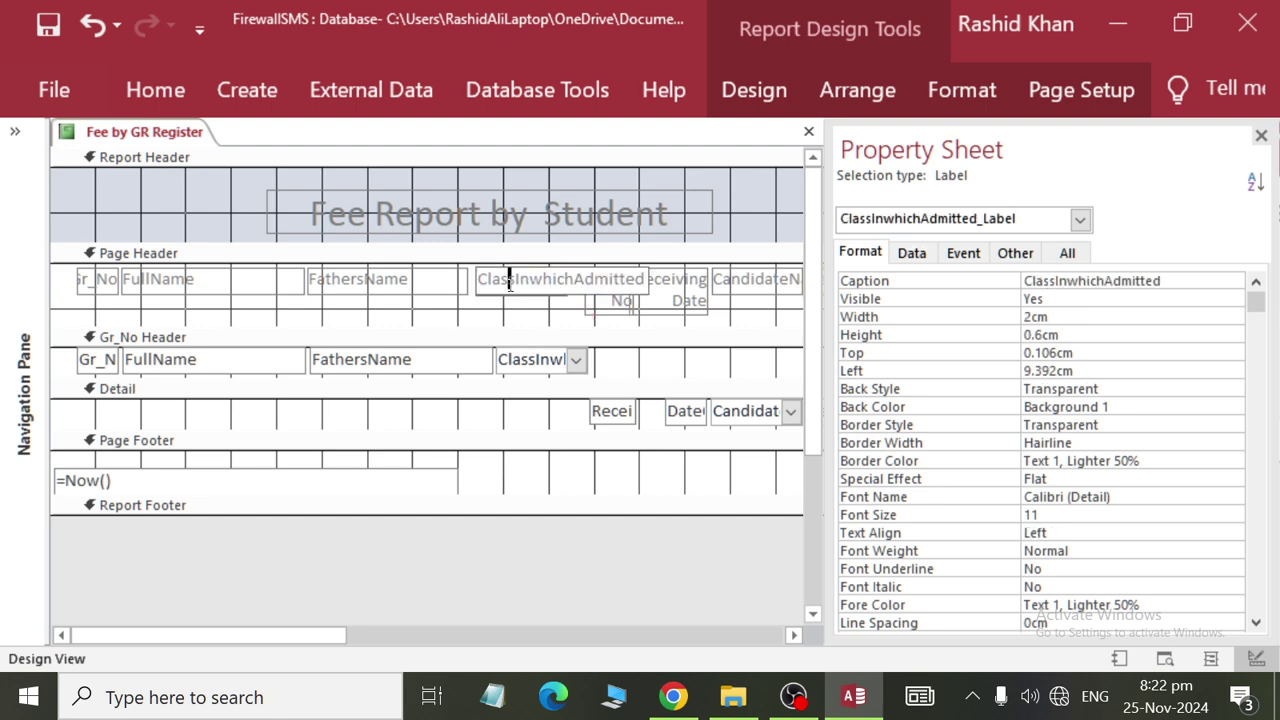
{"action": "double_click", "coordinate": [509, 282]}
{"action": "type", "text": "Class"}
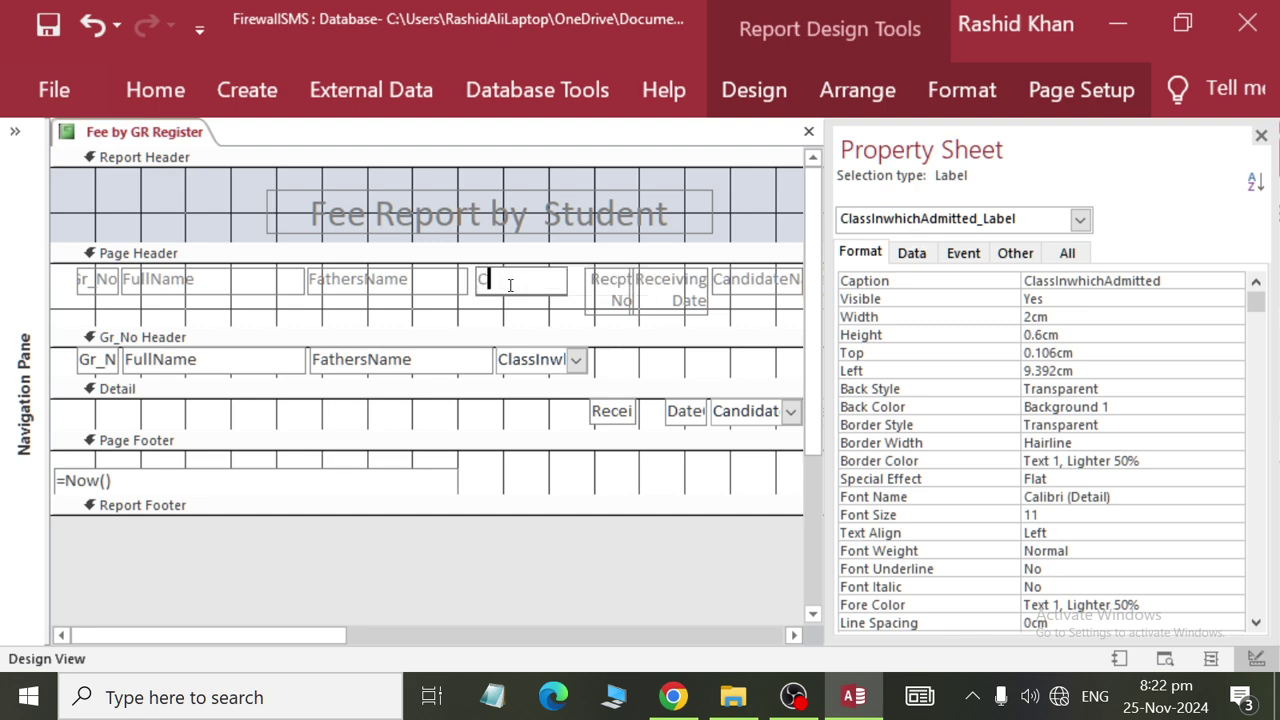
{"action": "left_click", "coordinate": [520, 314]}
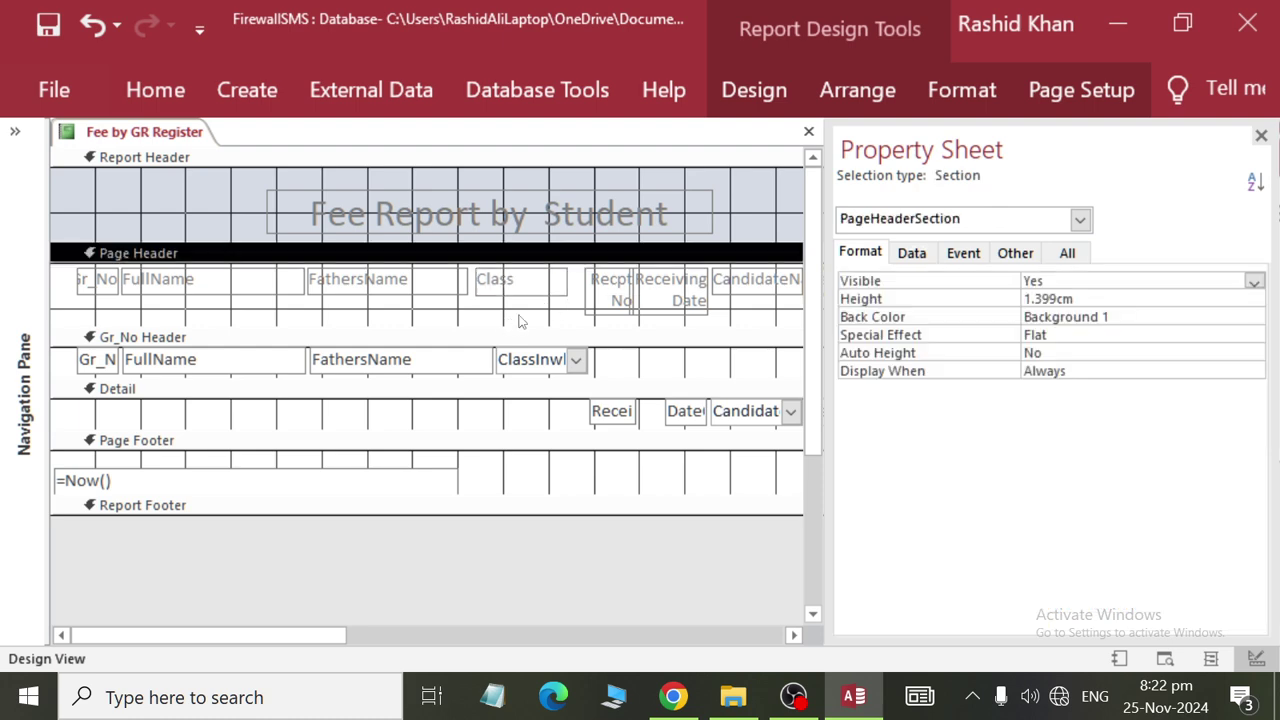
{"action": "left_click", "coordinate": [526, 294]}
{"action": "left_click", "coordinate": [975, 100]}
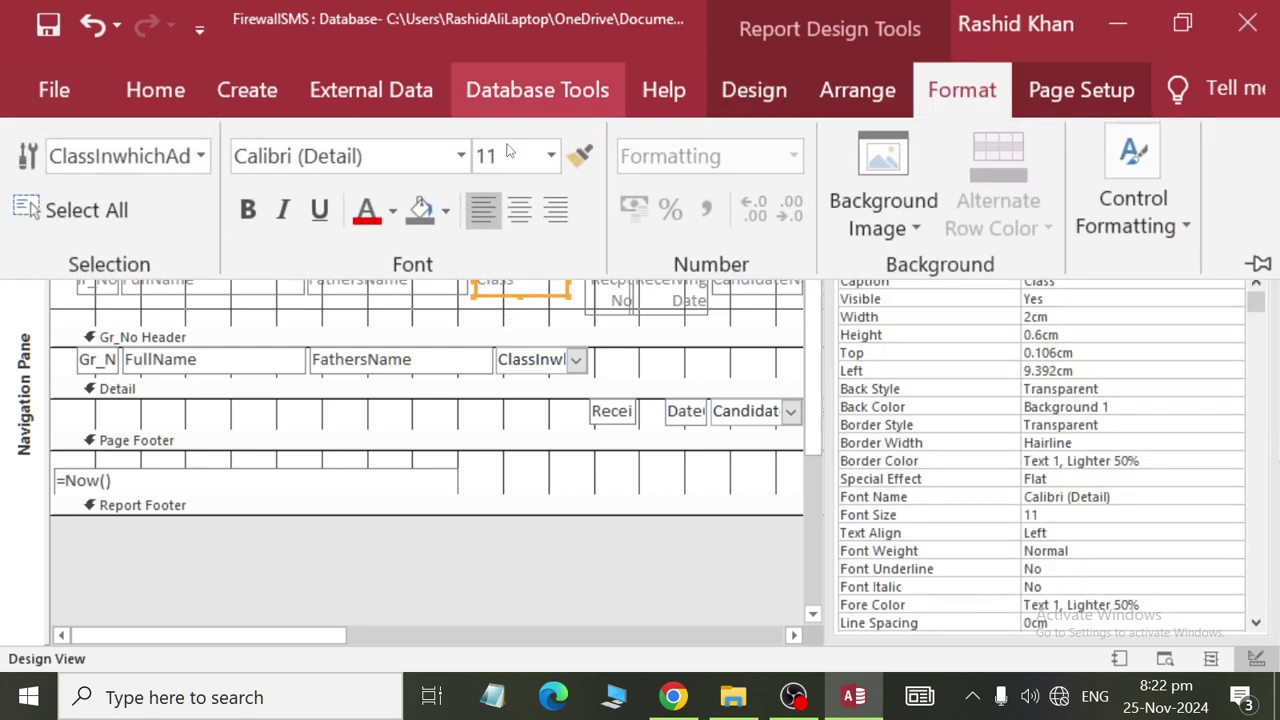
{"action": "left_click", "coordinate": [519, 209]}
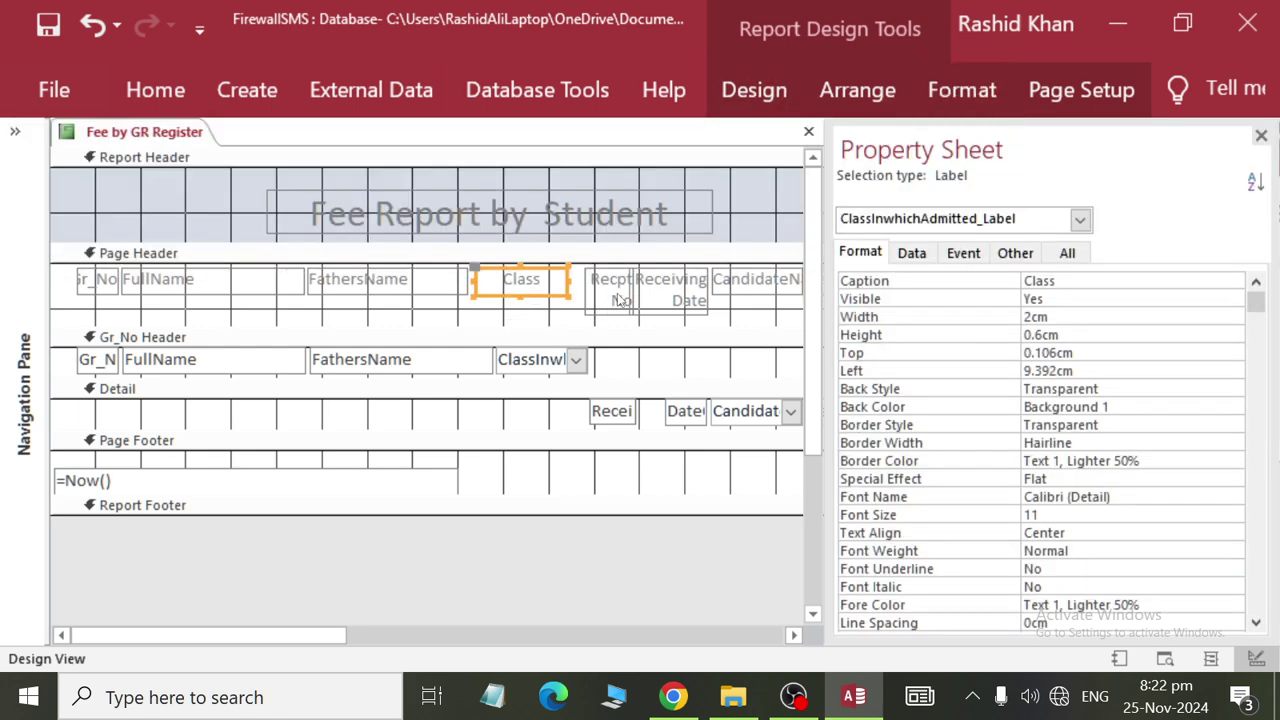
Look over the remaining page header headings and display the report in Report View.
{"action": "left_click", "coordinate": [622, 300]}
{"action": "left_click", "coordinate": [672, 305]}
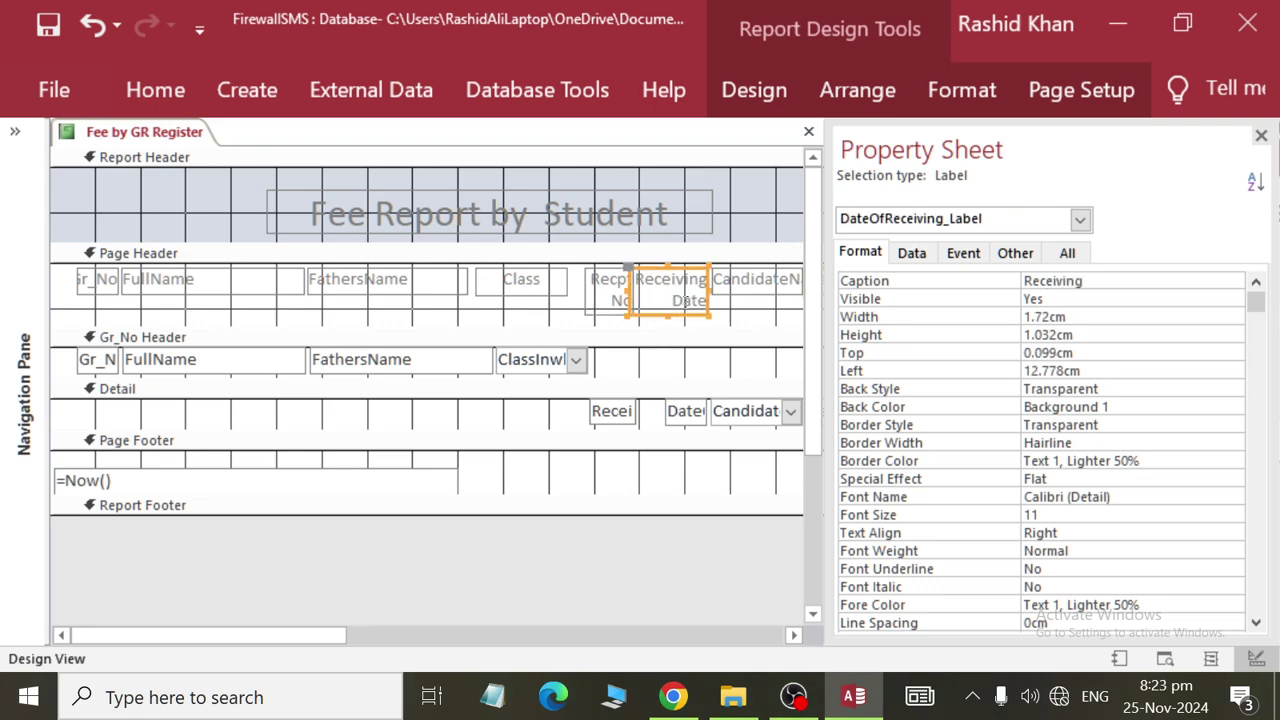
{"action": "left_click", "coordinate": [778, 314]}
{"action": "left_click_drag", "start_coordinate": [328, 628], "coordinate": [392, 625]}
{"action": "left_click_drag", "start_coordinate": [310, 636], "coordinate": [644, 636]}
{"action": "left_click", "coordinate": [565, 278]}
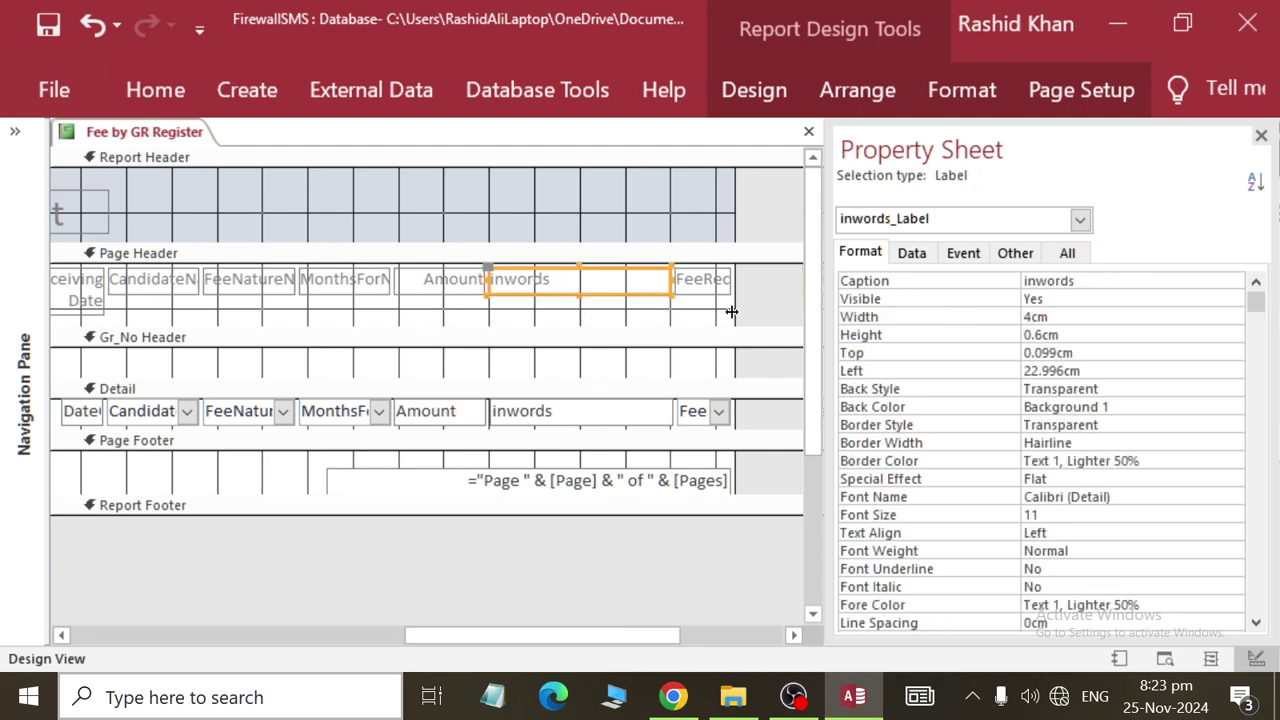
{"action": "right_click", "coordinate": [150, 133]}
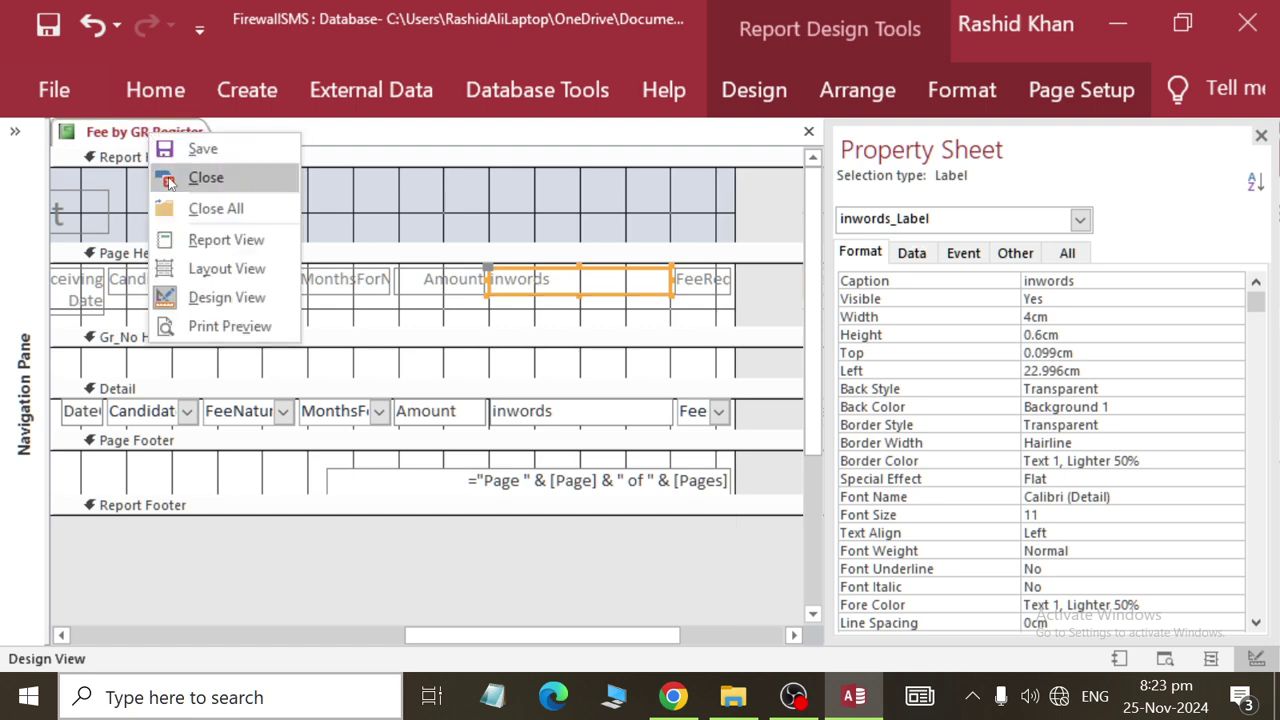
{"action": "left_click", "coordinate": [215, 240]}
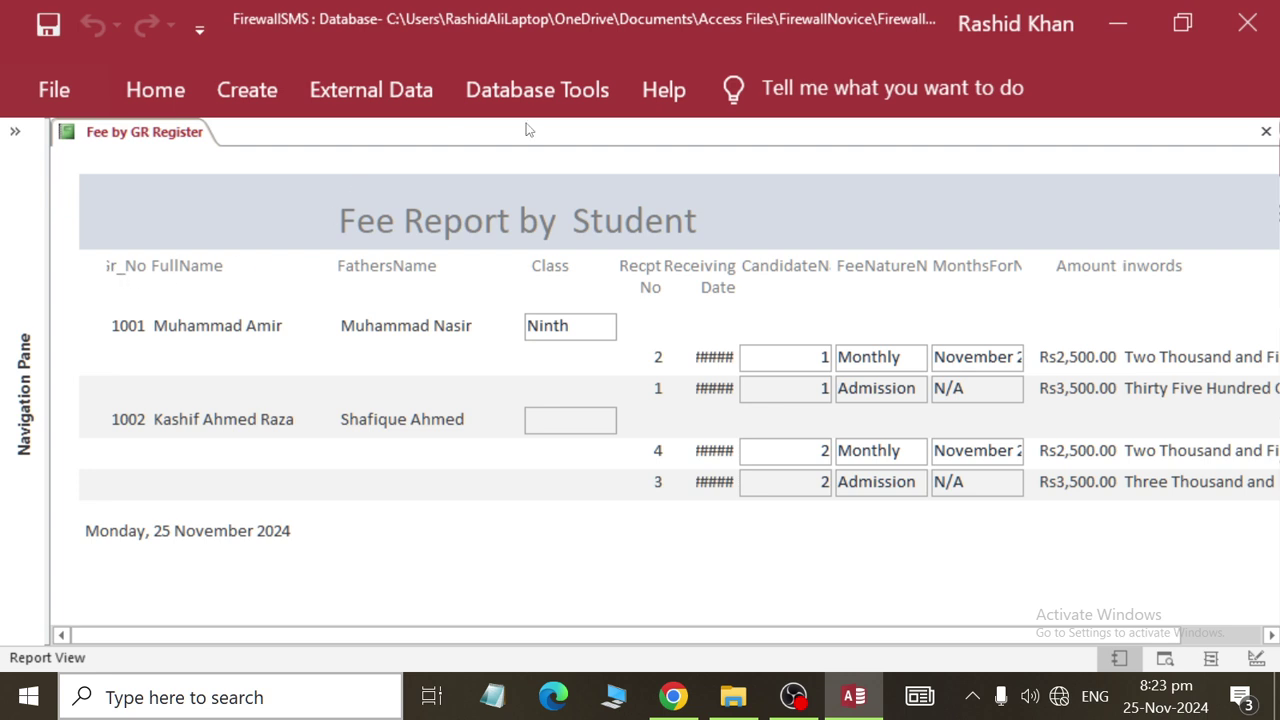
Open the report in Design View and change the Gr_No heading's caption to "Gr#".
{"action": "right_click", "coordinate": [110, 132]}
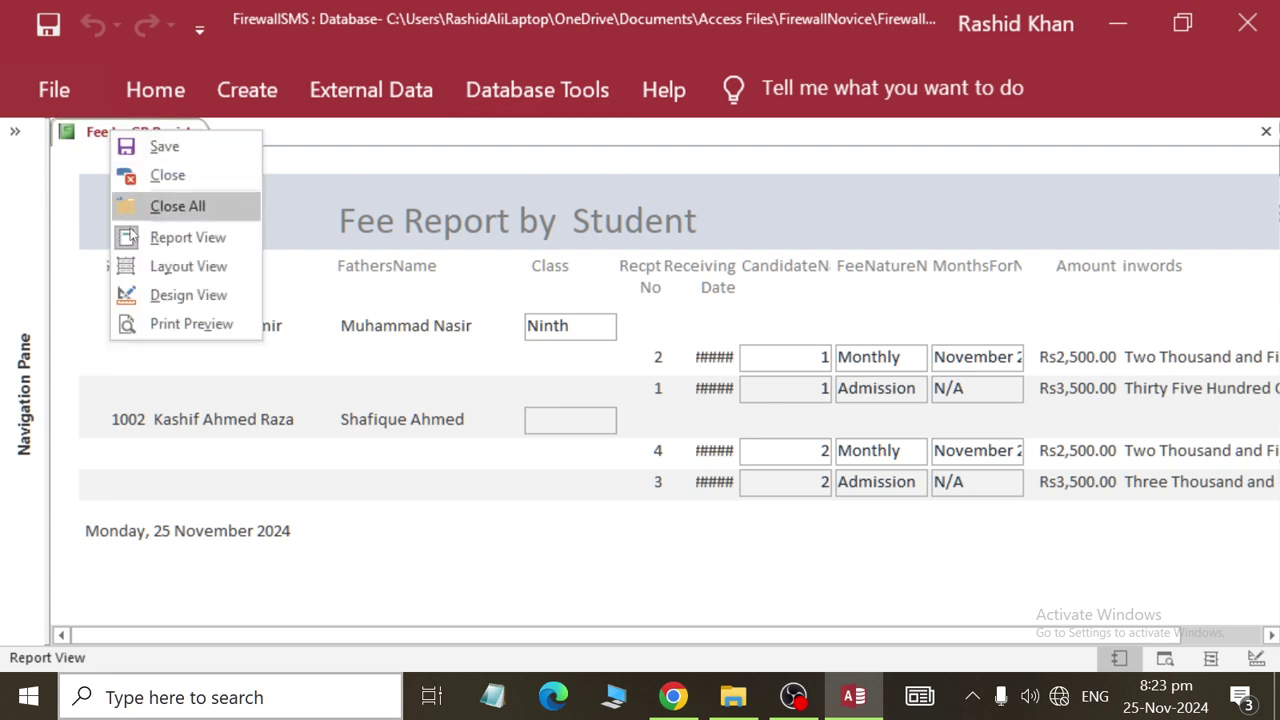
{"action": "left_click", "coordinate": [155, 295]}
{"action": "left_click", "coordinate": [108, 280]}
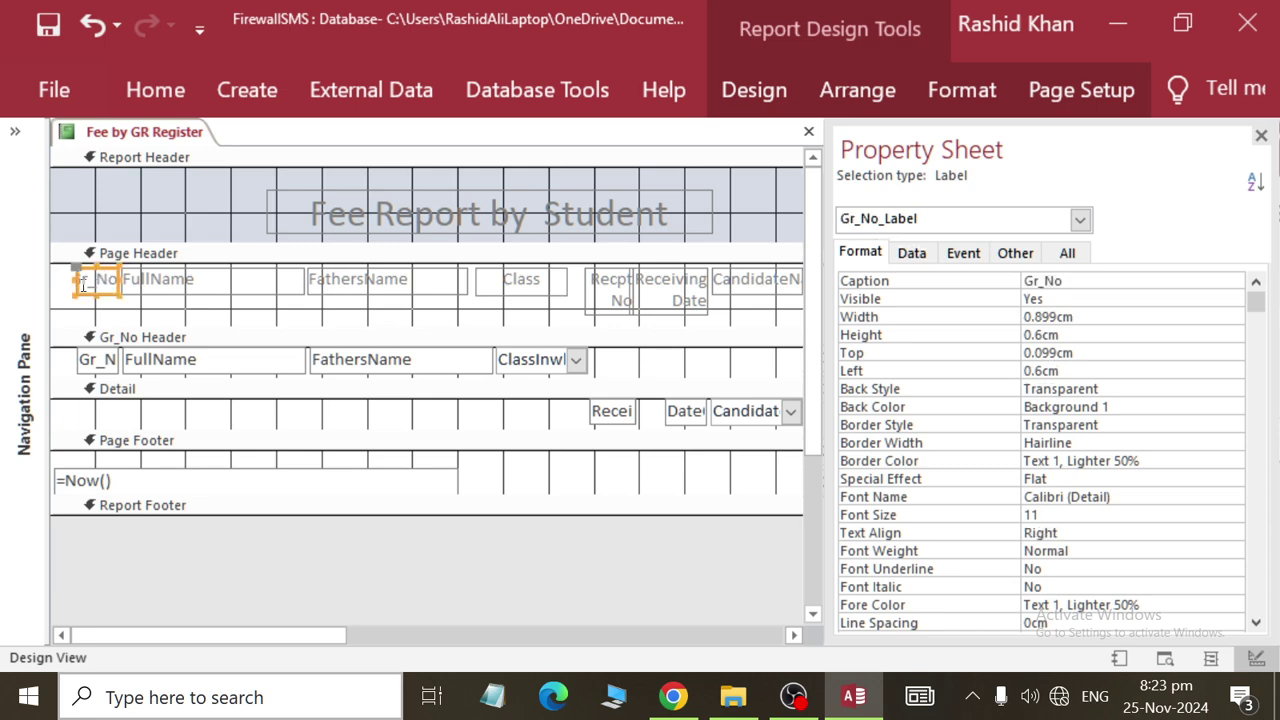
{"action": "key", "text": "Right"}
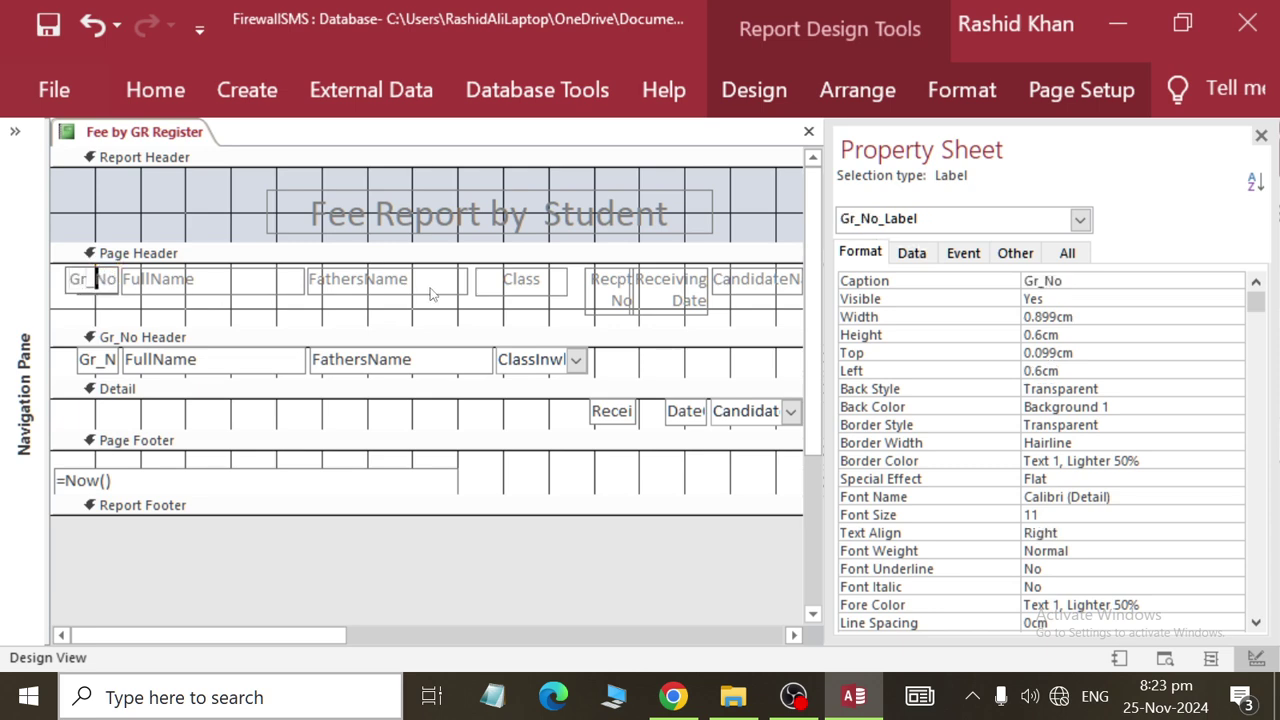
{"action": "key", "text": "ctrl+Return"}
{"action": "key", "text": "Right"}
{"action": "key", "text": "Right"}
{"action": "key", "text": "Right"}
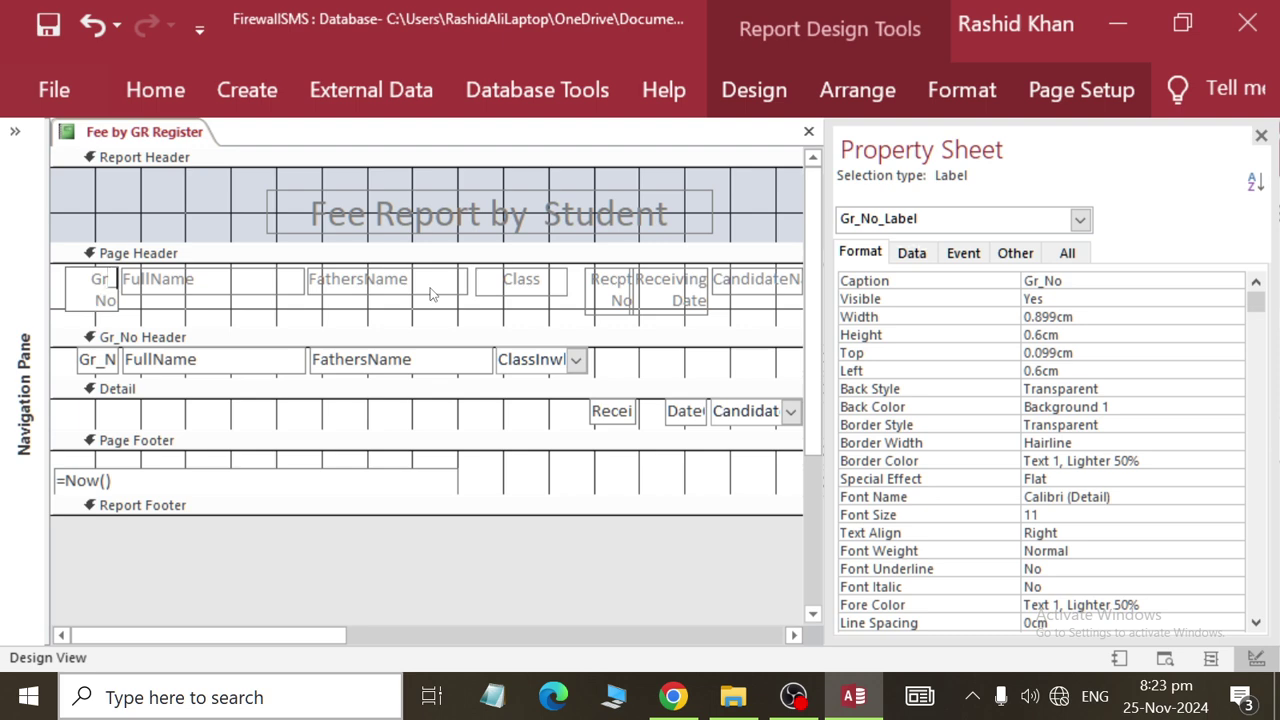
{"action": "key", "text": "BackSpace"}
{"action": "key", "text": "Return"}
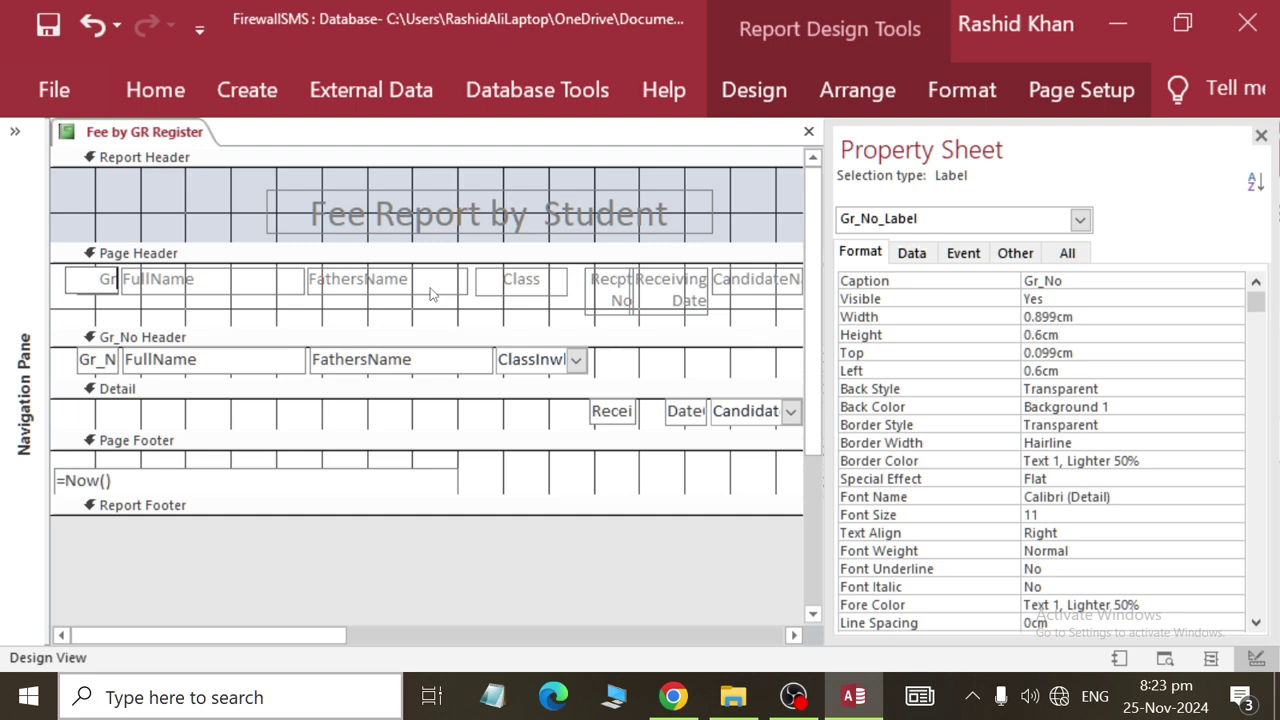
{"action": "type", "text": "#"}
{"action": "key", "text": "Return"}
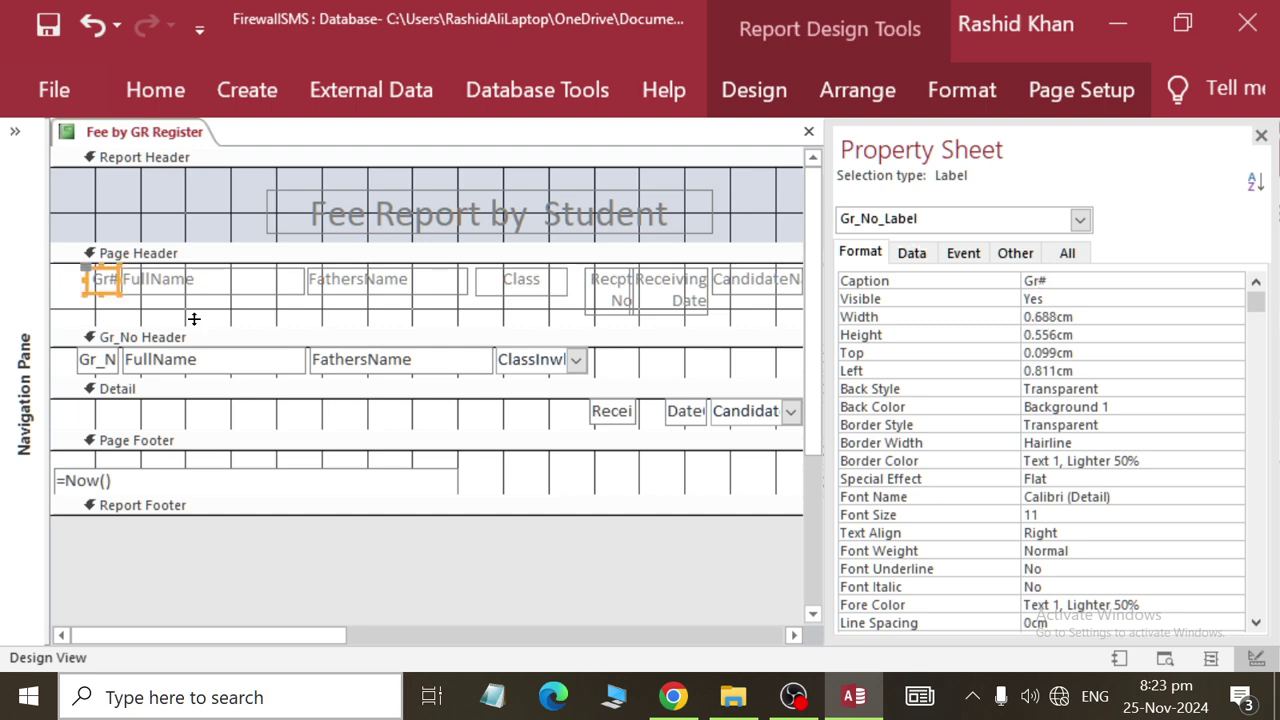
Widen the DateOfReceiving text box in the Detail section leftward to about 1.46 cm and check it in Report View.
{"action": "left_click", "coordinate": [668, 413]}
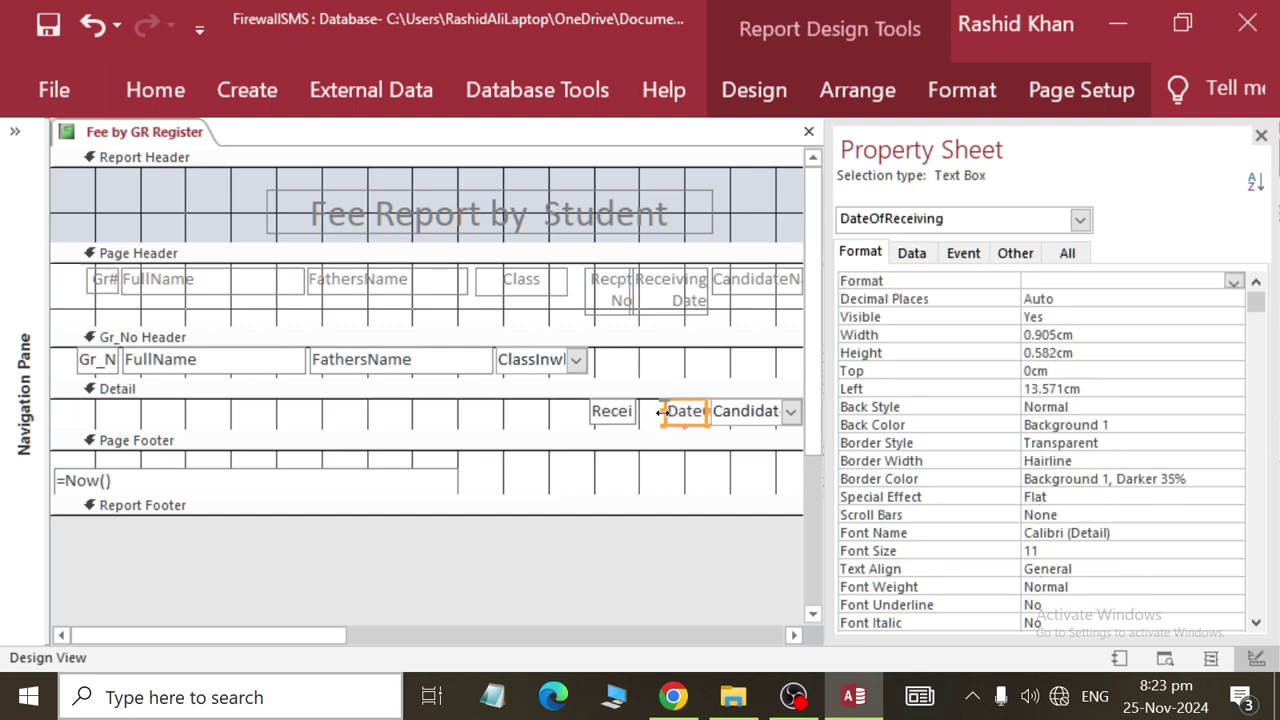
{"action": "left_click_drag", "start_coordinate": [662, 412], "coordinate": [636, 414]}
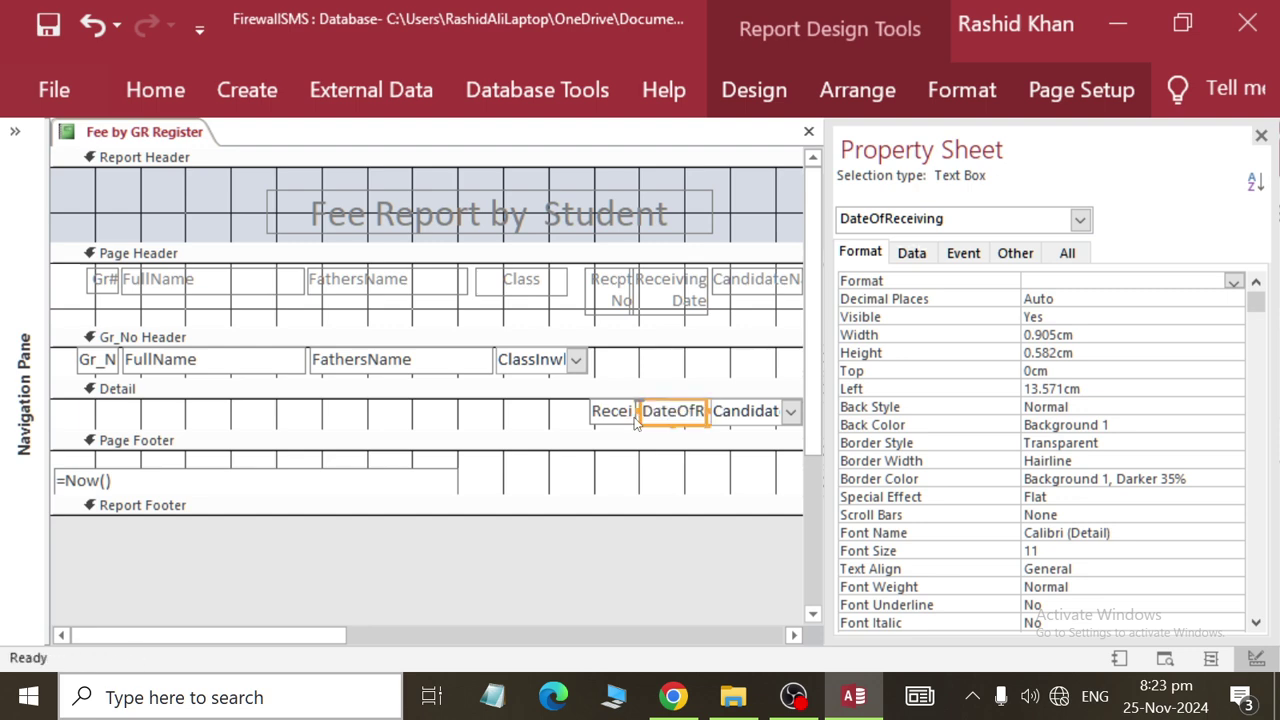
{"action": "right_click", "coordinate": [127, 131]}
{"action": "left_click", "coordinate": [157, 233]}
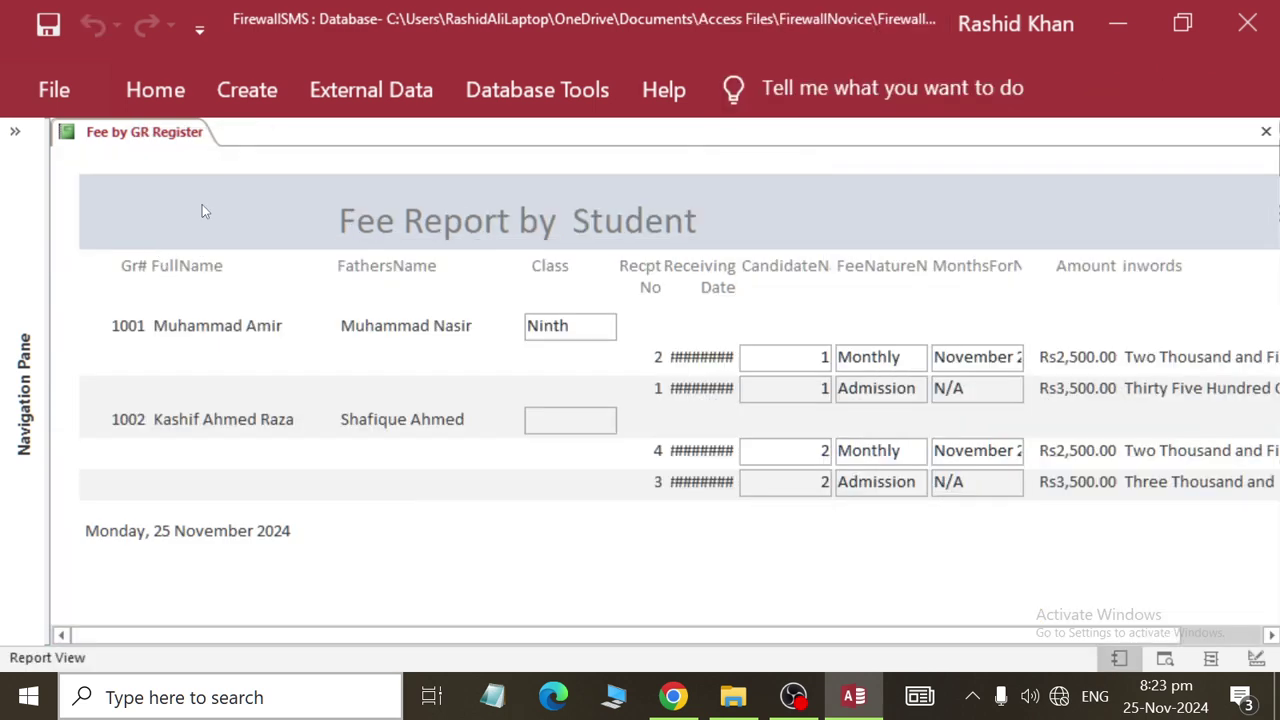
{"action": "right_click", "coordinate": [175, 133]}
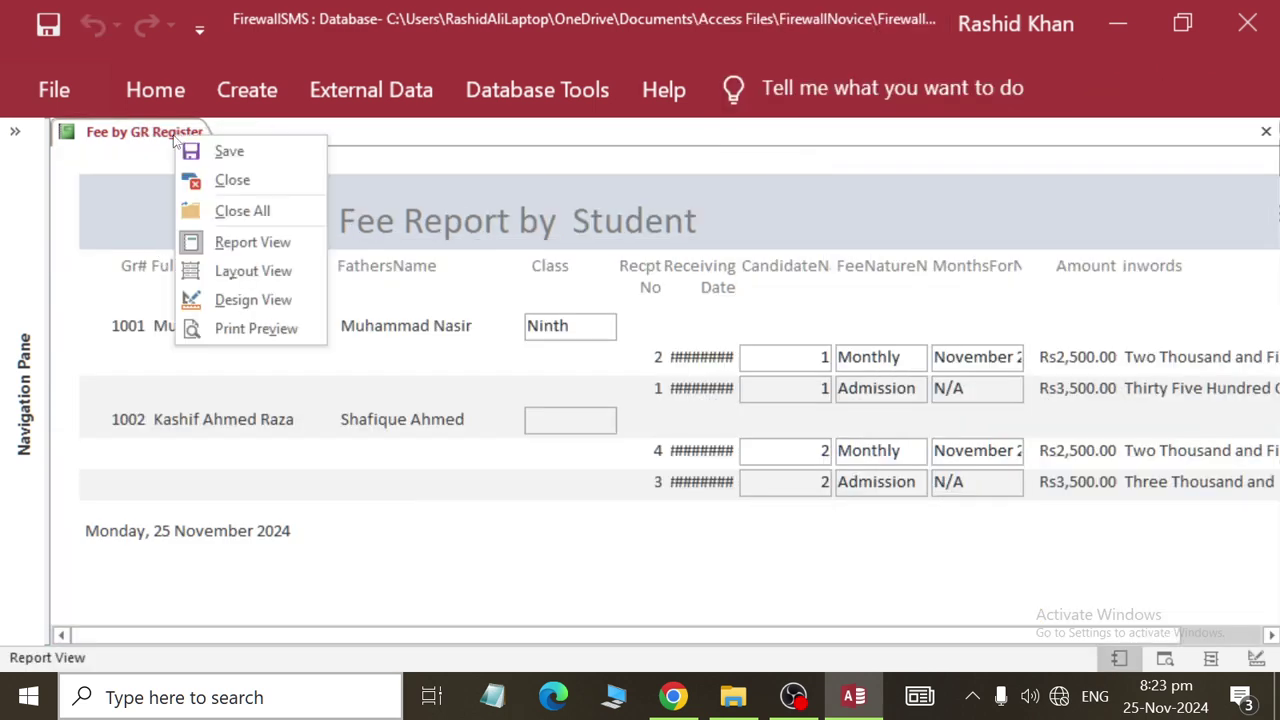
{"action": "left_click", "coordinate": [220, 302]}
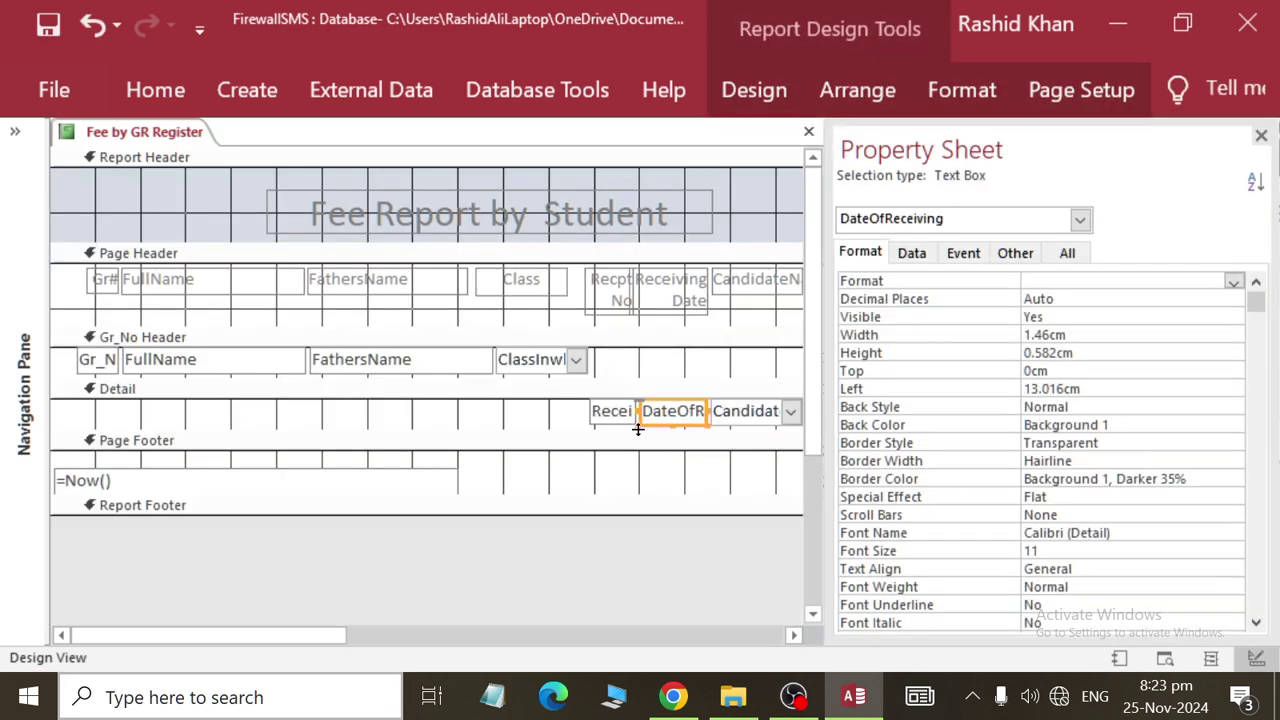
Change the CandidateName heading's caption to "RollNo".
{"action": "left_click", "coordinate": [602, 414]}
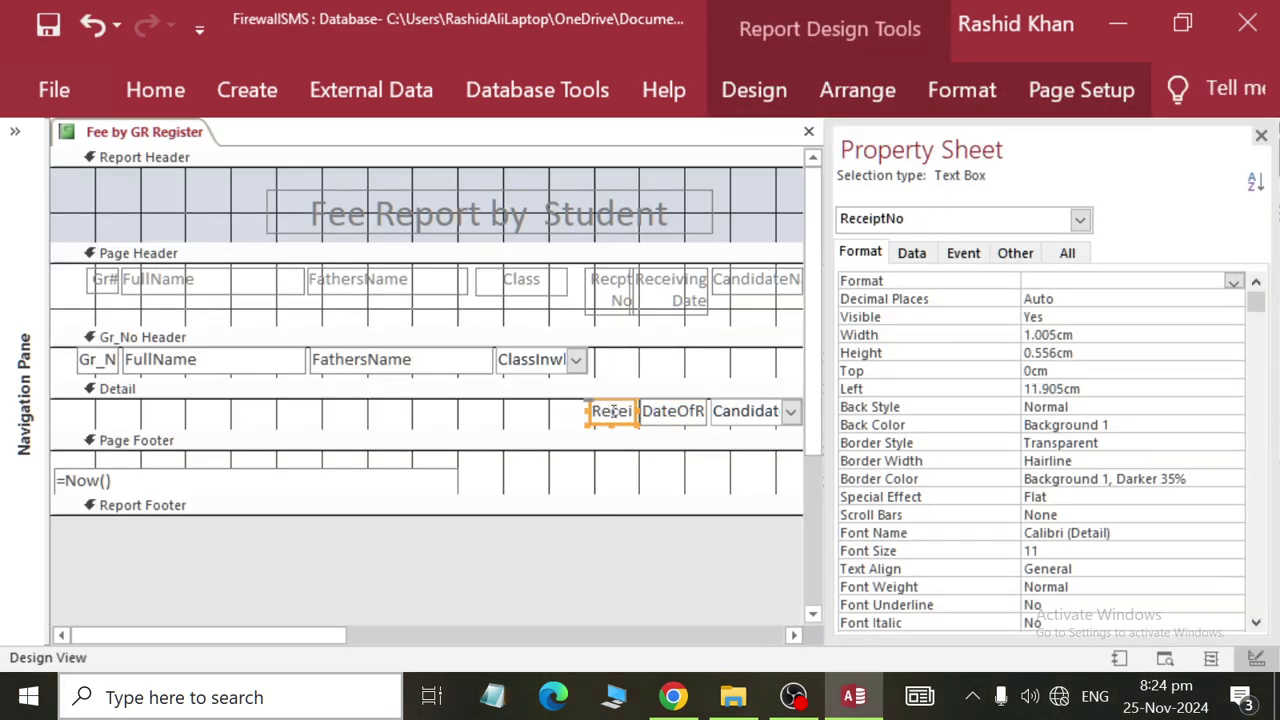
{"action": "left_click_drag", "start_coordinate": [317, 634], "coordinate": [456, 601]}
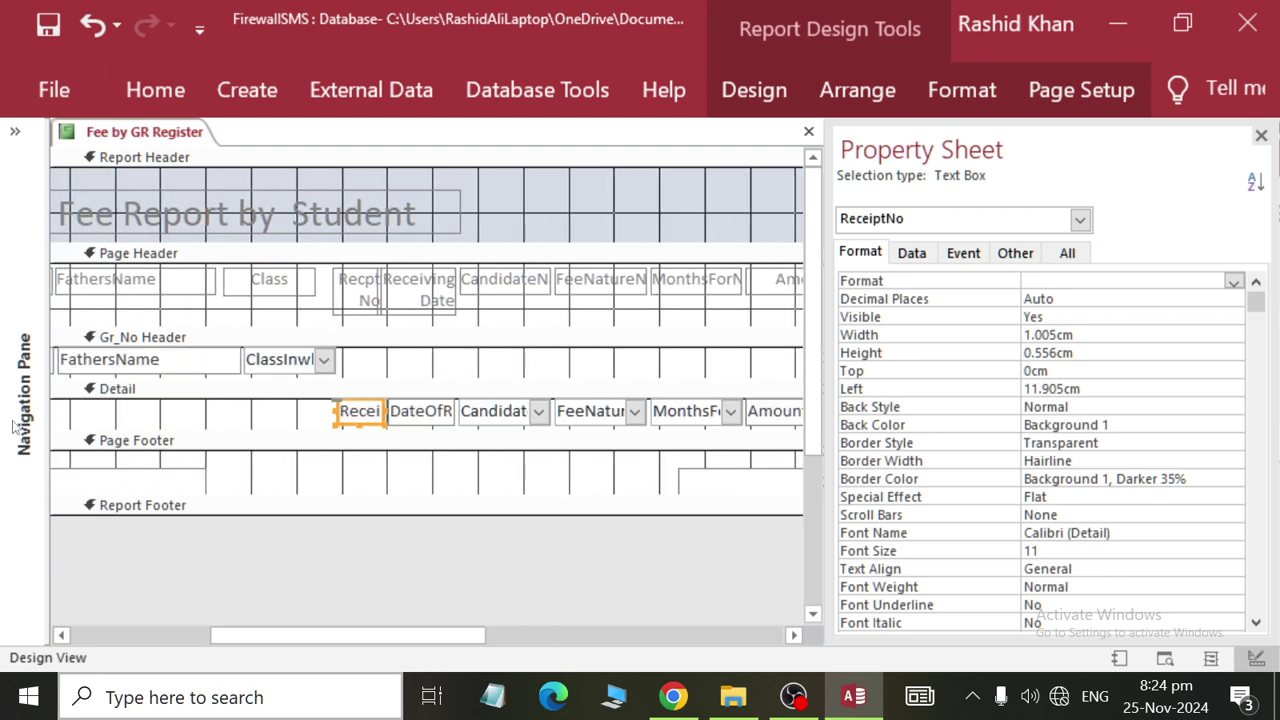
{"action": "left_click", "coordinate": [496, 284]}
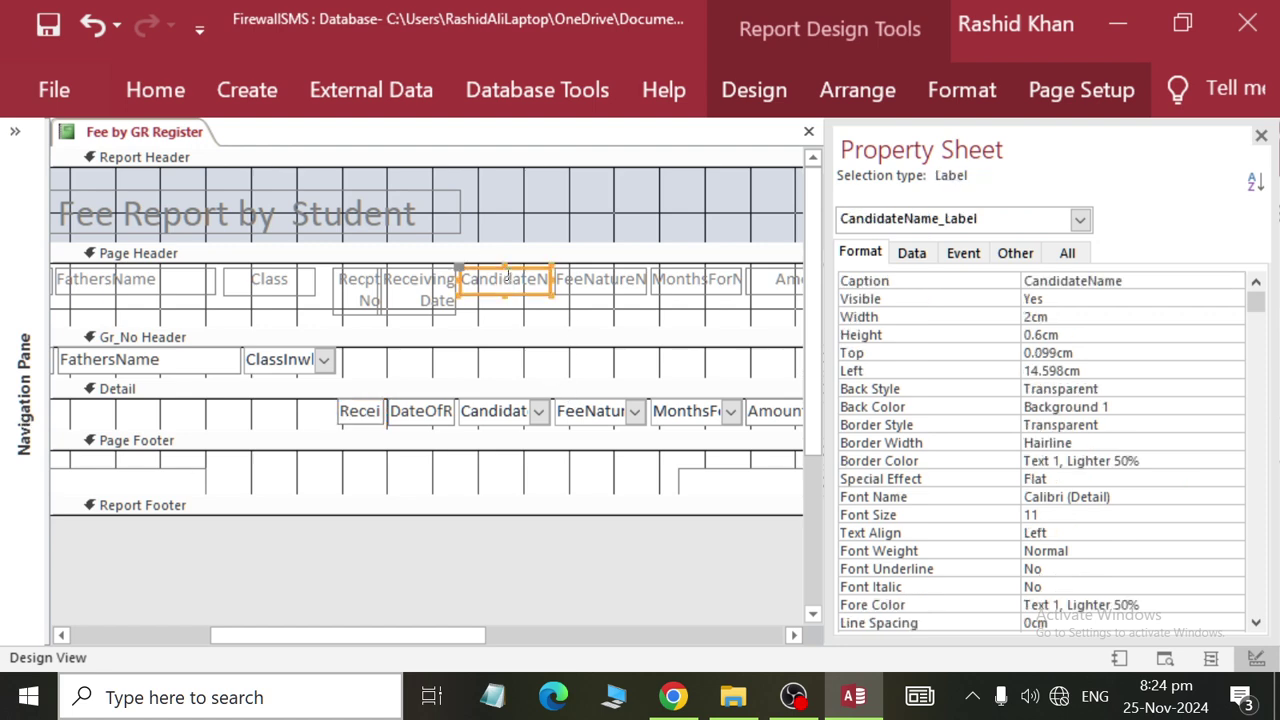
{"action": "left_click", "coordinate": [508, 277]}
{"action": "type", "text": "Roll"}
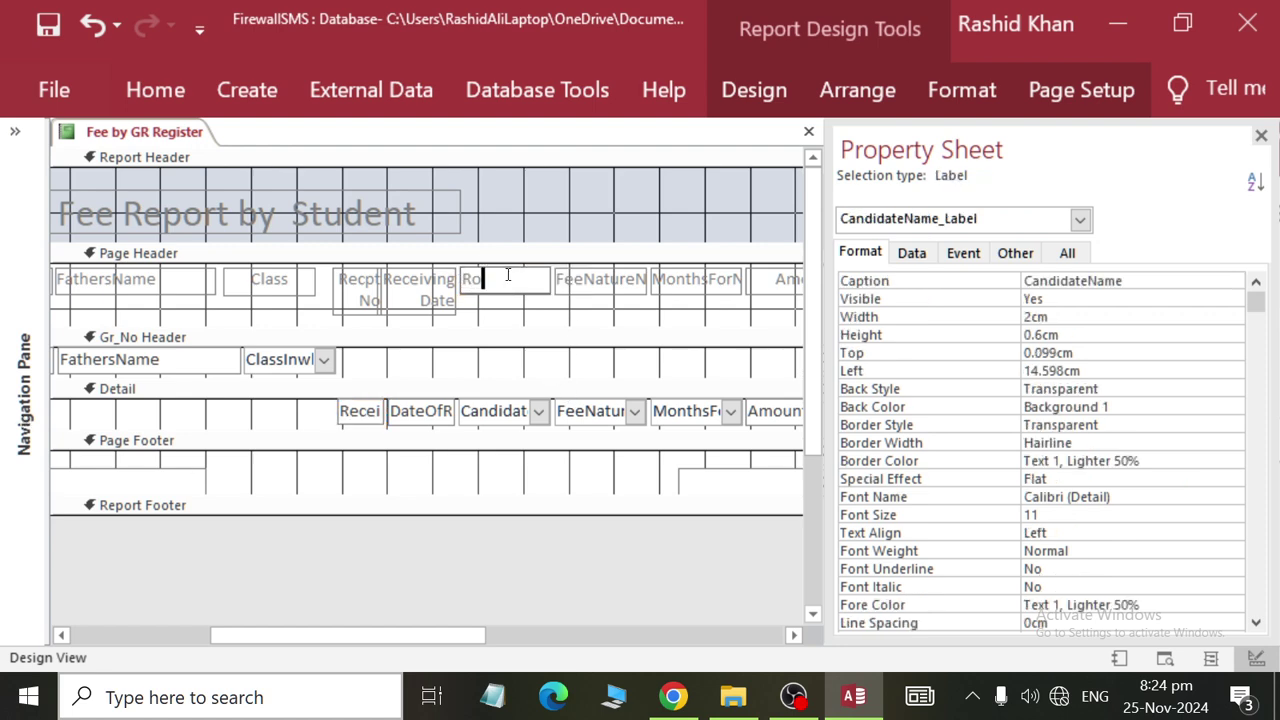
{"action": "type", "text": "No"}
{"action": "left_click", "coordinate": [552, 573]}
Try to shift the CandidateName combo box and the RollNo heading left, undoing each move.
{"action": "left_click_drag", "start_coordinate": [466, 638], "coordinate": [204, 634]}
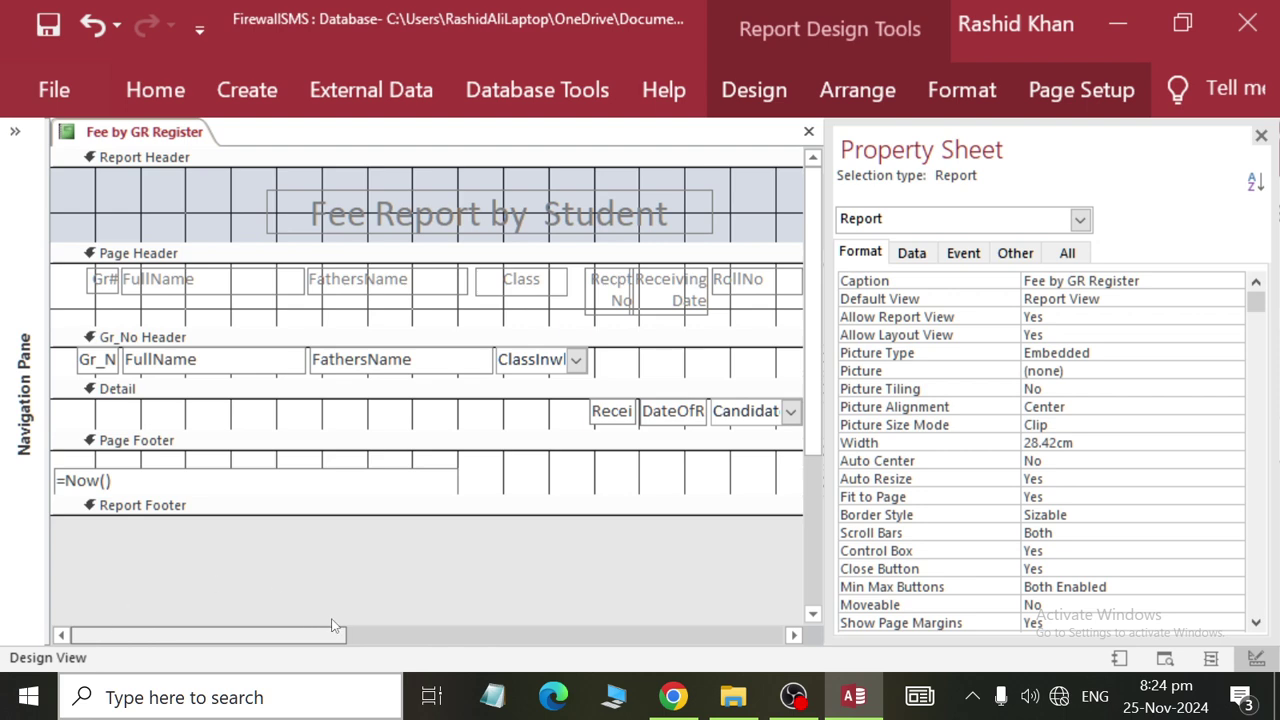
{"action": "left_click_drag", "start_coordinate": [335, 627], "coordinate": [384, 635]}
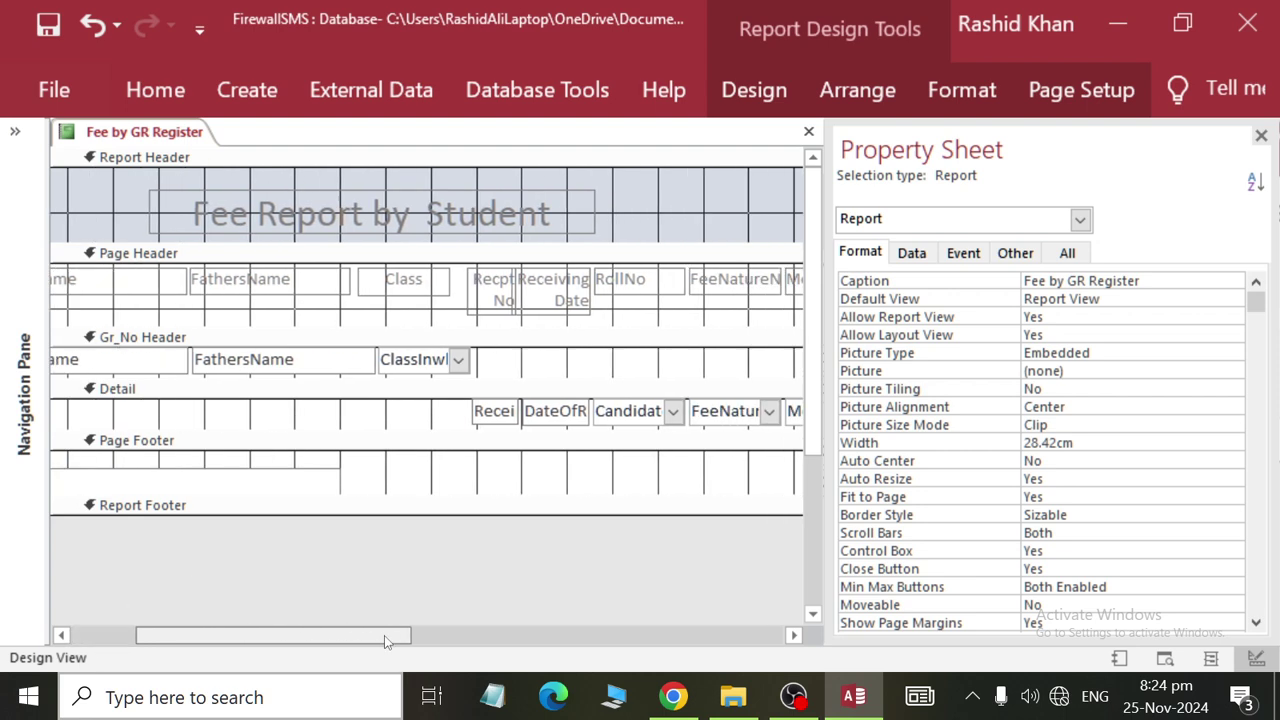
{"action": "left_click", "coordinate": [650, 417]}
{"action": "left_click_drag", "start_coordinate": [648, 420], "coordinate": [626, 421]}
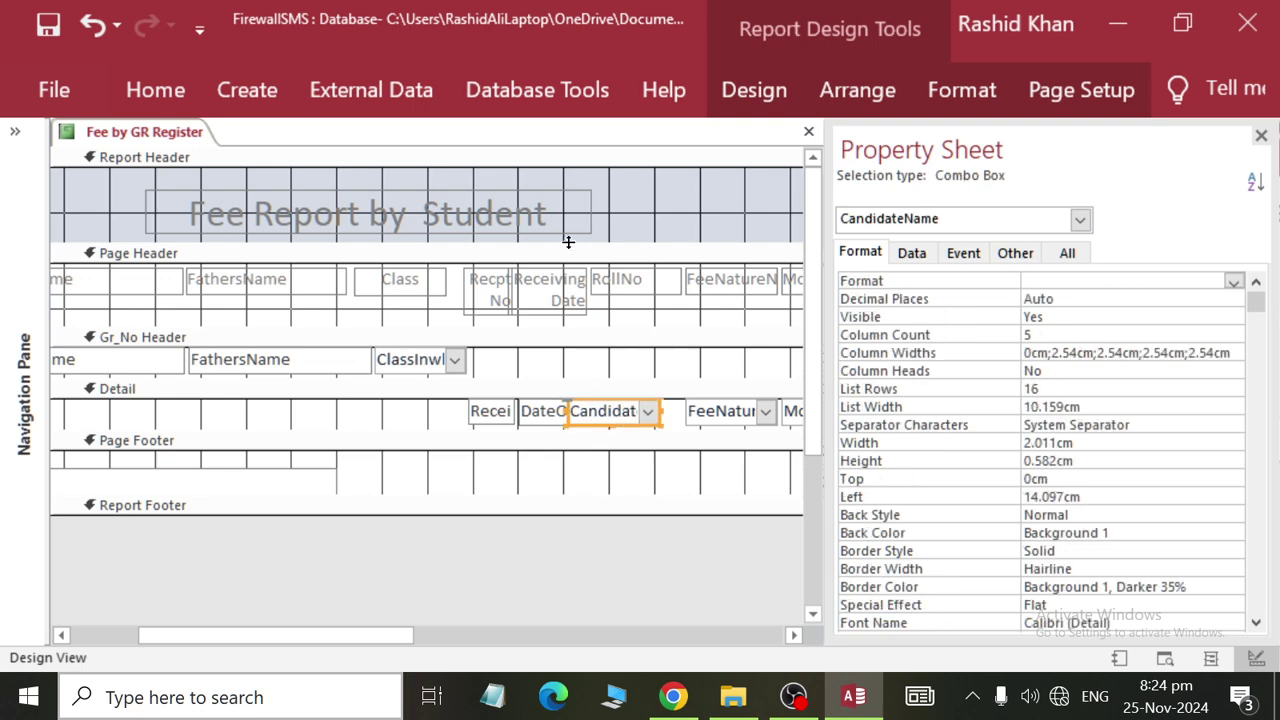
{"action": "key", "text": "ctrl+z"}
{"action": "left_click", "coordinate": [622, 290]}
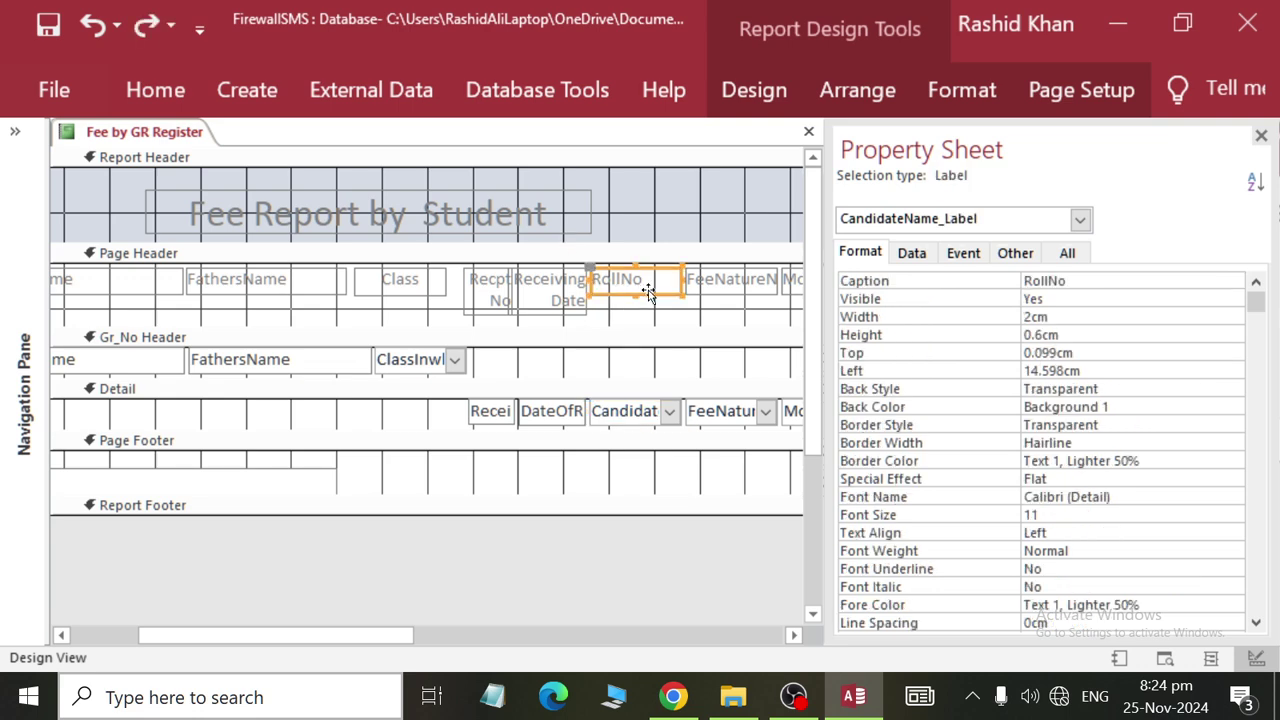
{"action": "left_click_drag", "start_coordinate": [640, 292], "coordinate": [576, 292]}
{"action": "key", "text": "ctrl+z"}
Move the CandidateName combo box far left in the Detail section and place the RollNo label beside it.
{"action": "left_click", "coordinate": [605, 410]}
{"action": "left_click_drag", "start_coordinate": [605, 410], "coordinate": [136, 408]}
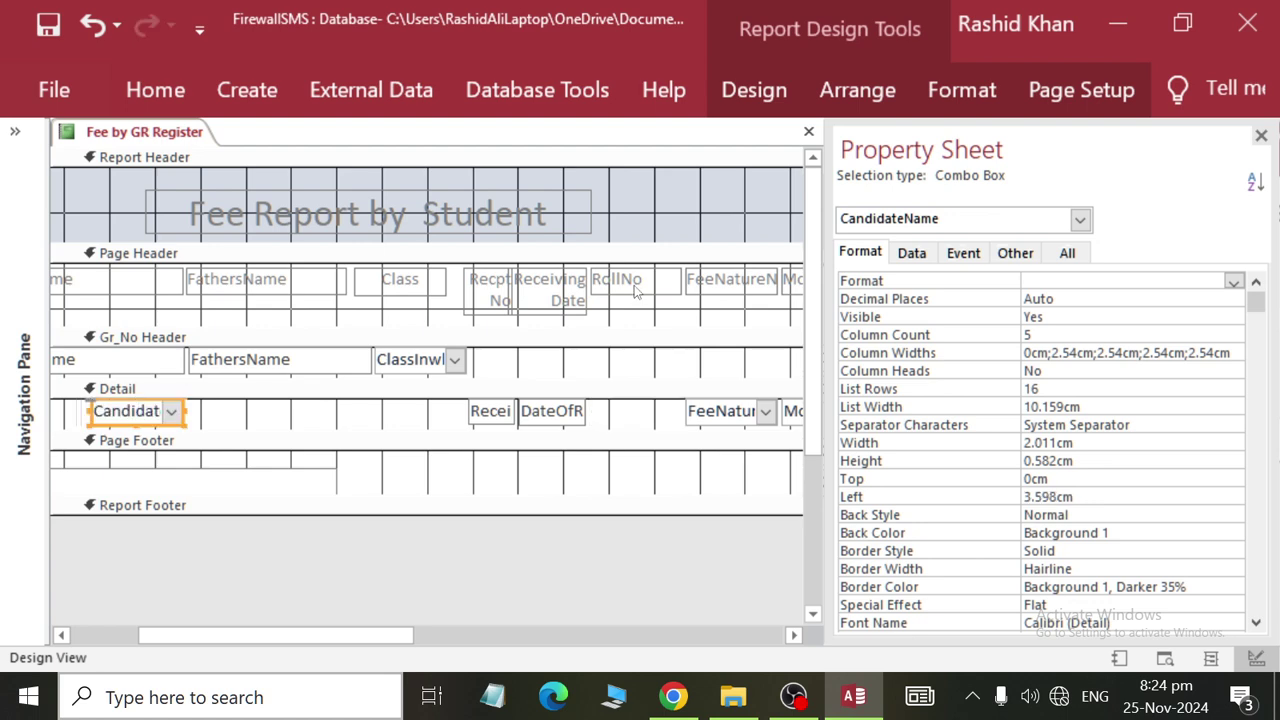
{"action": "left_click_drag", "start_coordinate": [633, 285], "coordinate": [249, 423]}
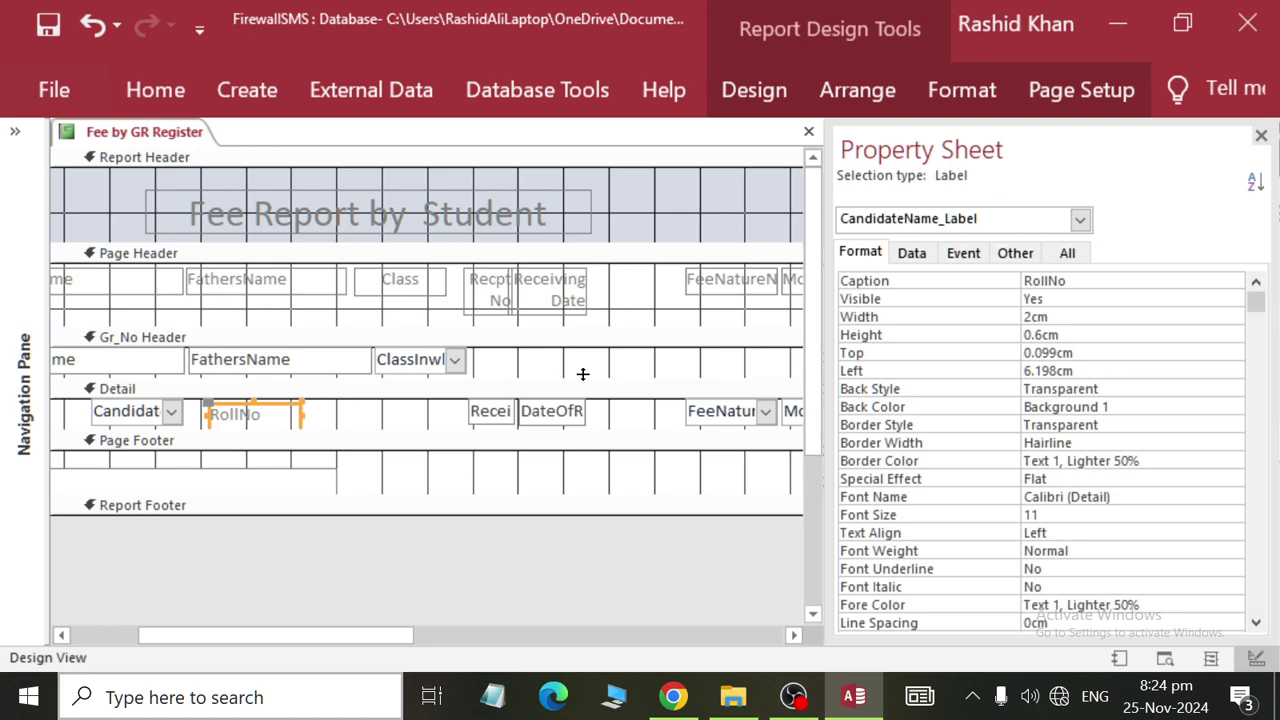
Shift the Receiving Date and Recpt No headings and their Detail fields right, up against the FeeNature column.
{"action": "left_click_drag", "start_coordinate": [582, 296], "coordinate": [673, 292]}
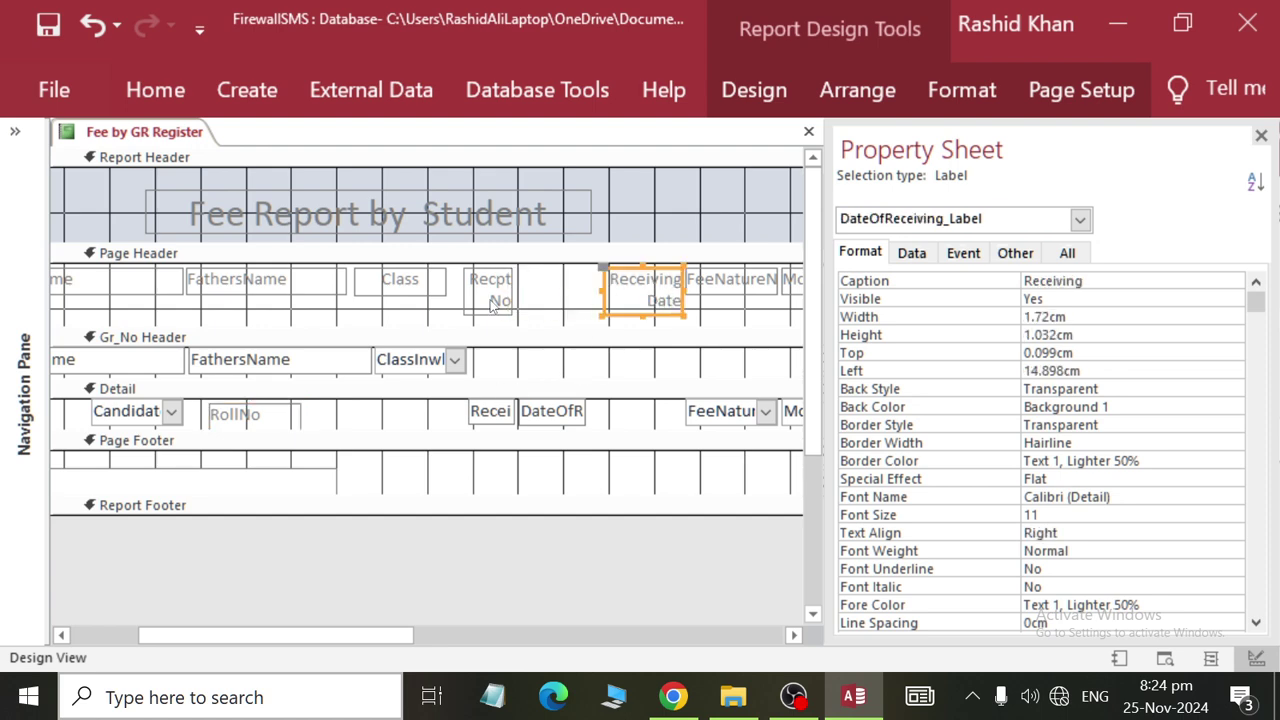
{"action": "left_click_drag", "start_coordinate": [492, 296], "coordinate": [576, 302]}
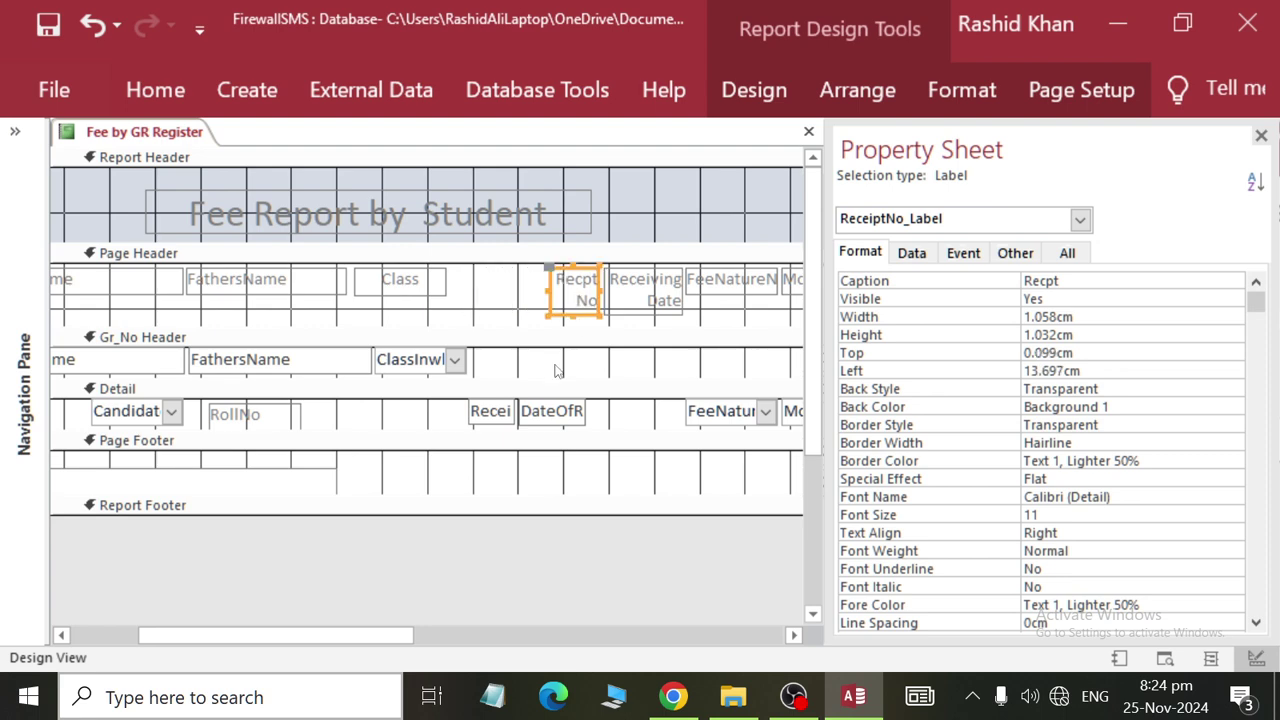
{"action": "left_click_drag", "start_coordinate": [558, 418], "coordinate": [655, 415]}
{"action": "left_click_drag", "start_coordinate": [487, 420], "coordinate": [587, 412]}
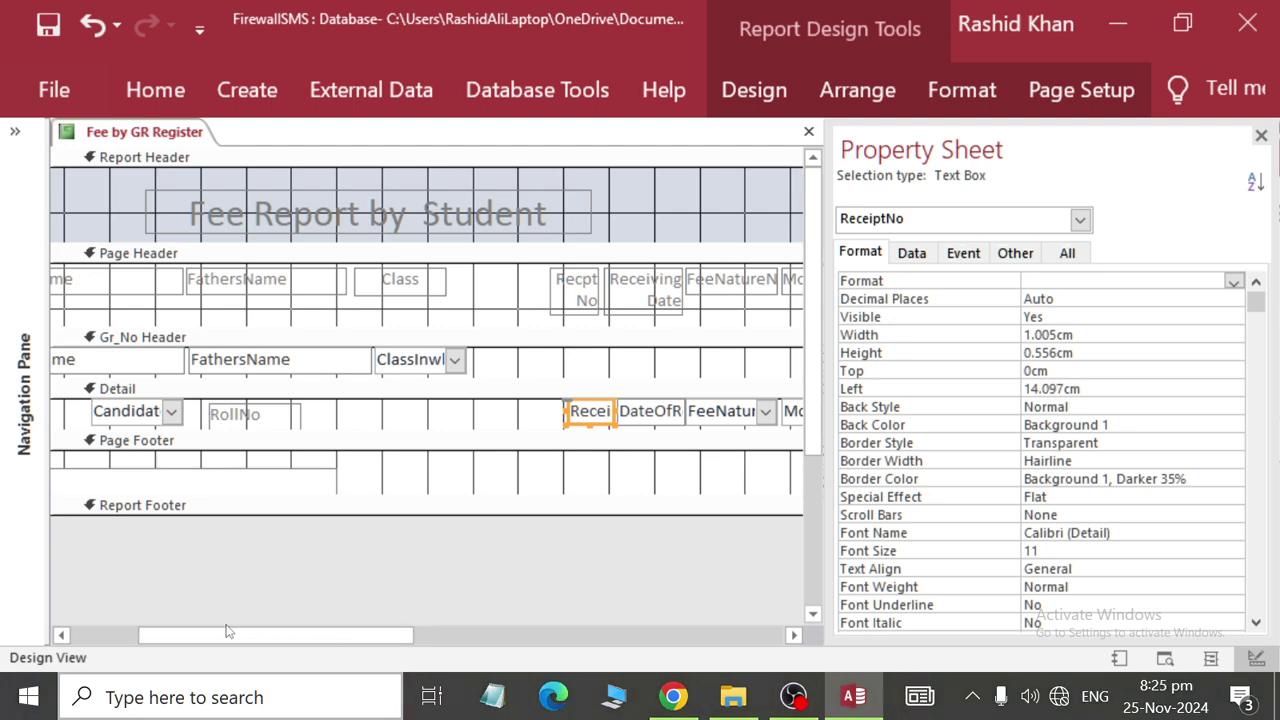
Shift the Gr#, FullName, FathersName and Class headings and their Gr_No Header fields together about 1 cm to the right.
{"action": "left_click_drag", "start_coordinate": [262, 636], "coordinate": [192, 638]}
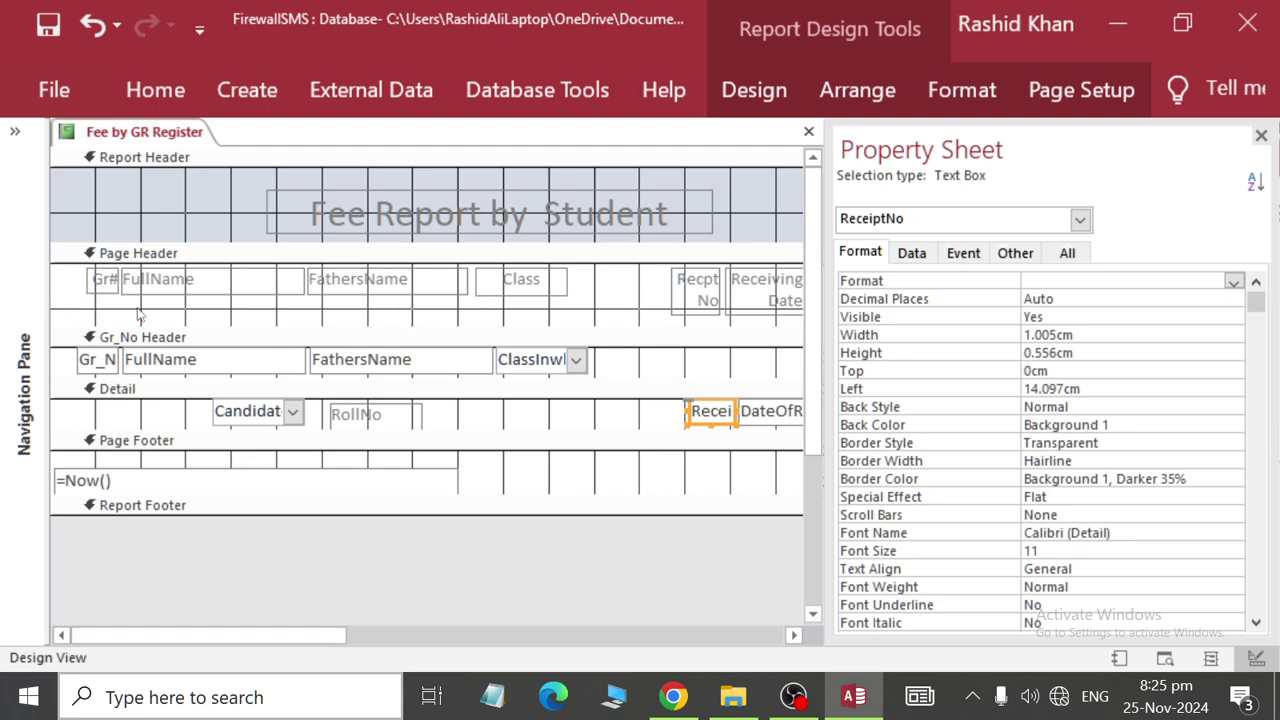
{"action": "left_click_drag", "start_coordinate": [67, 270], "coordinate": [617, 373]}
{"action": "key", "text": "Right"}
{"action": "key", "text": "Right"}
{"action": "key", "text": "Right"}
{"action": "key", "text": "Right"}
{"action": "key", "text": "Right"}
{"action": "key", "text": "Right"}
{"action": "key", "text": "Right"}
{"action": "key", "text": "Right"}
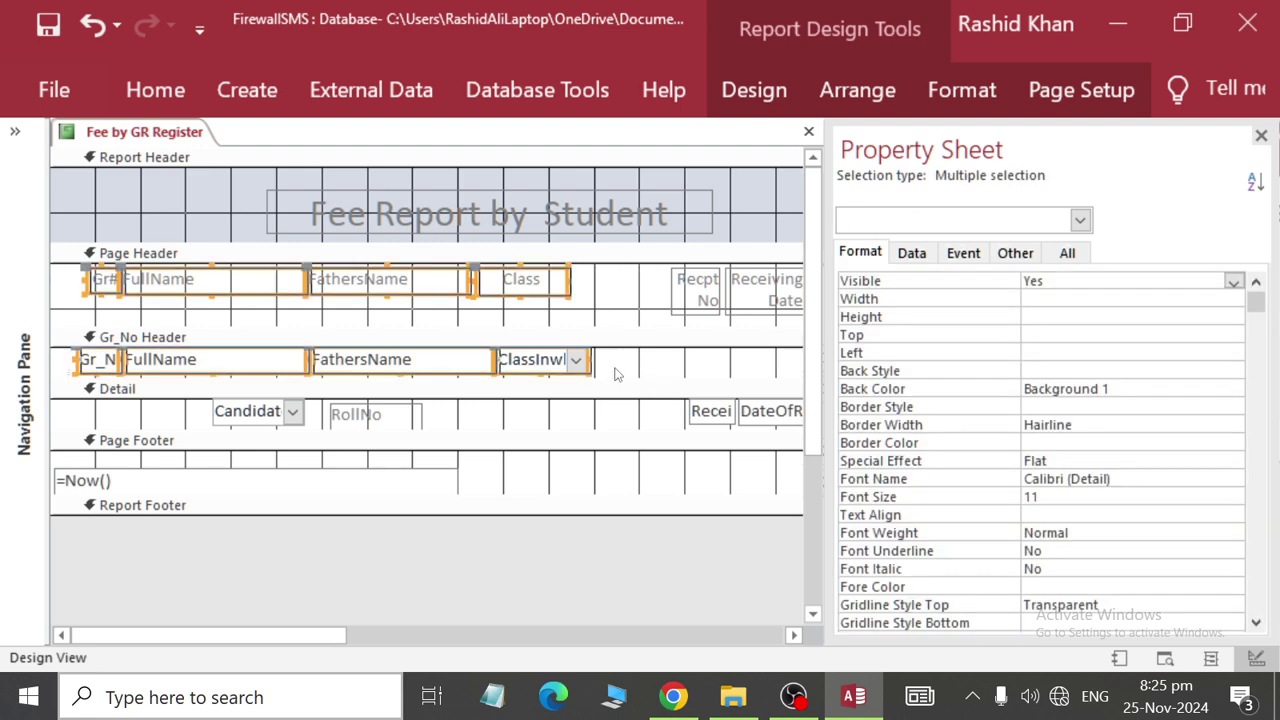
{"action": "key", "text": "Right"}
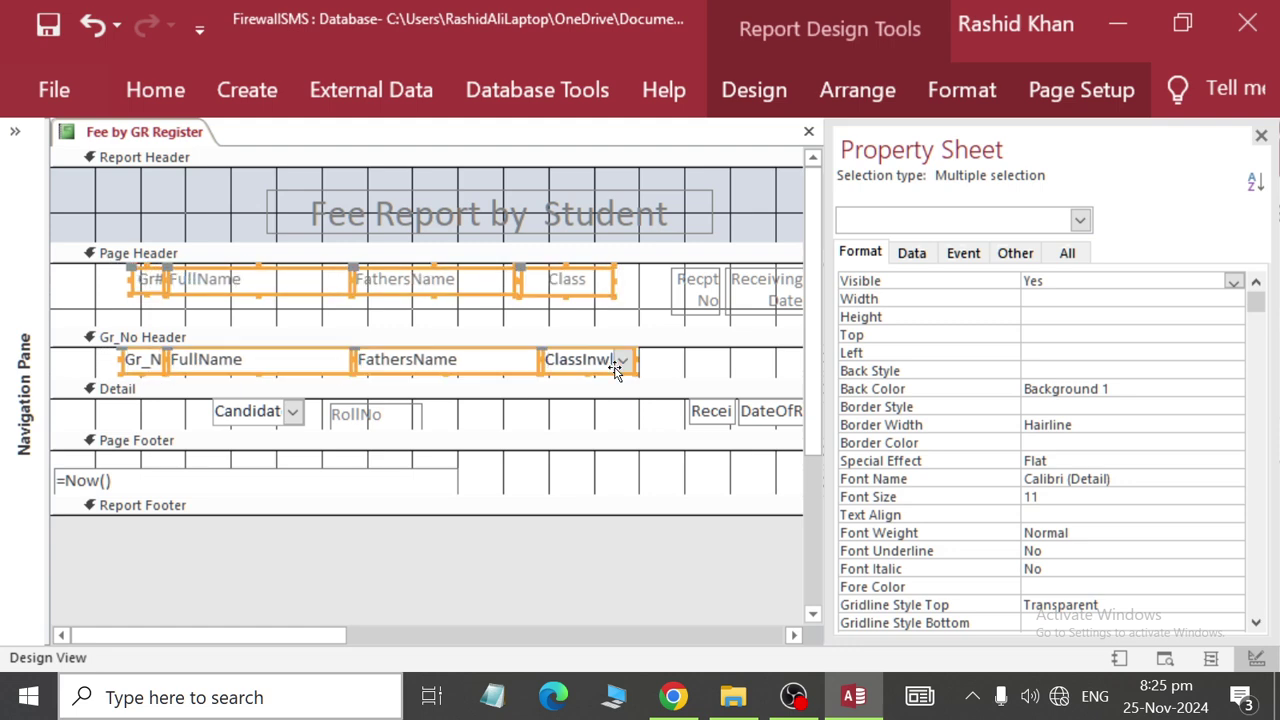
{"action": "key", "text": "Right"}
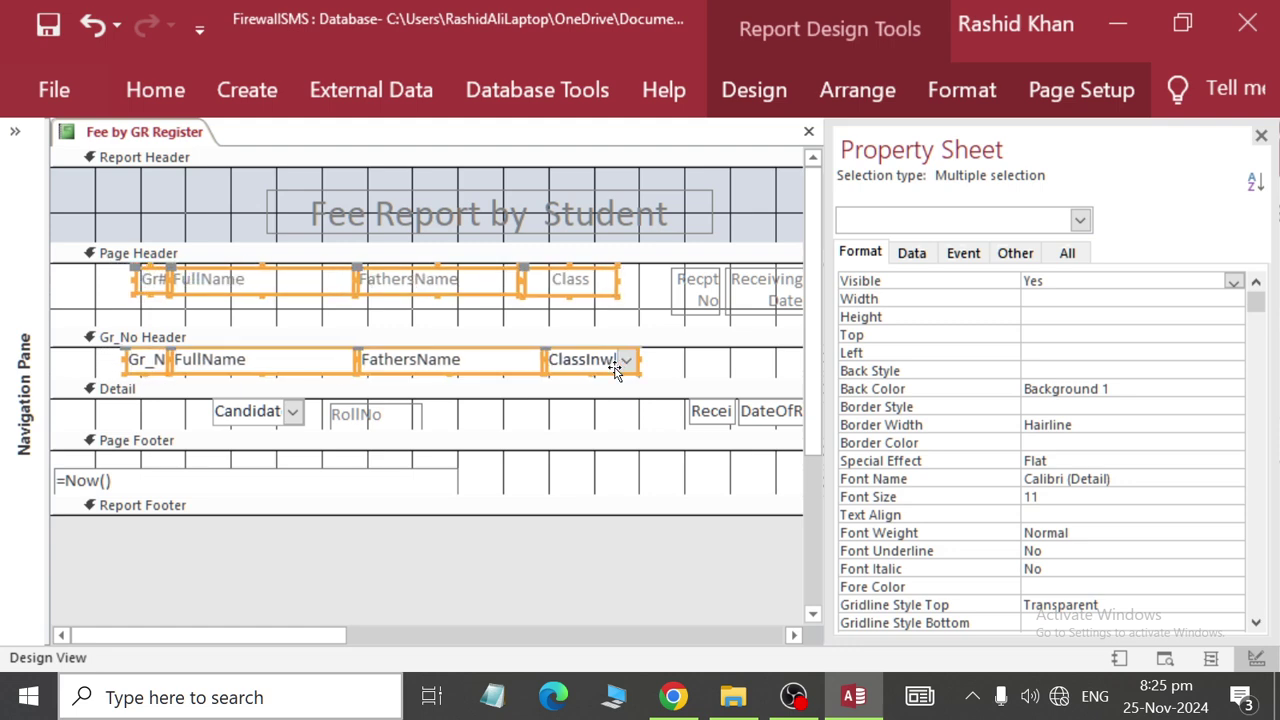
Change the RollNo label's caption to "Roll#".
{"action": "left_click", "coordinate": [528, 420]}
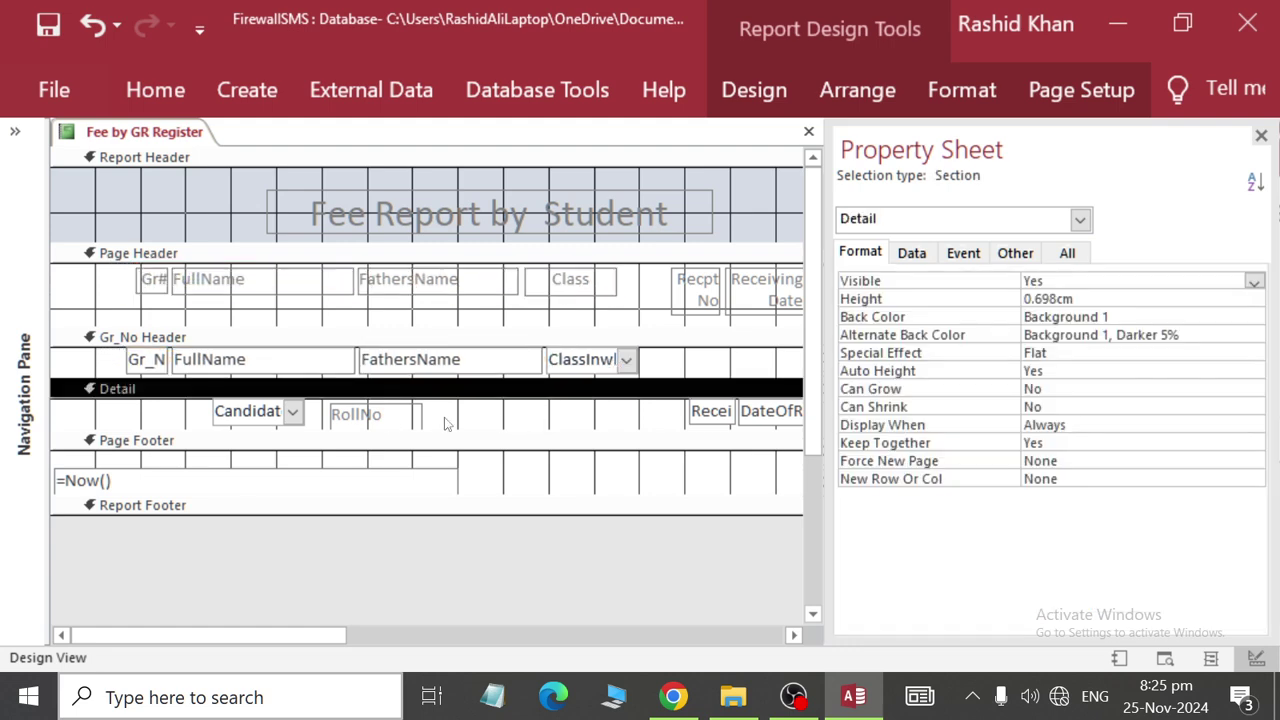
{"action": "left_click", "coordinate": [378, 418]}
{"action": "double_click", "coordinate": [378, 418]}
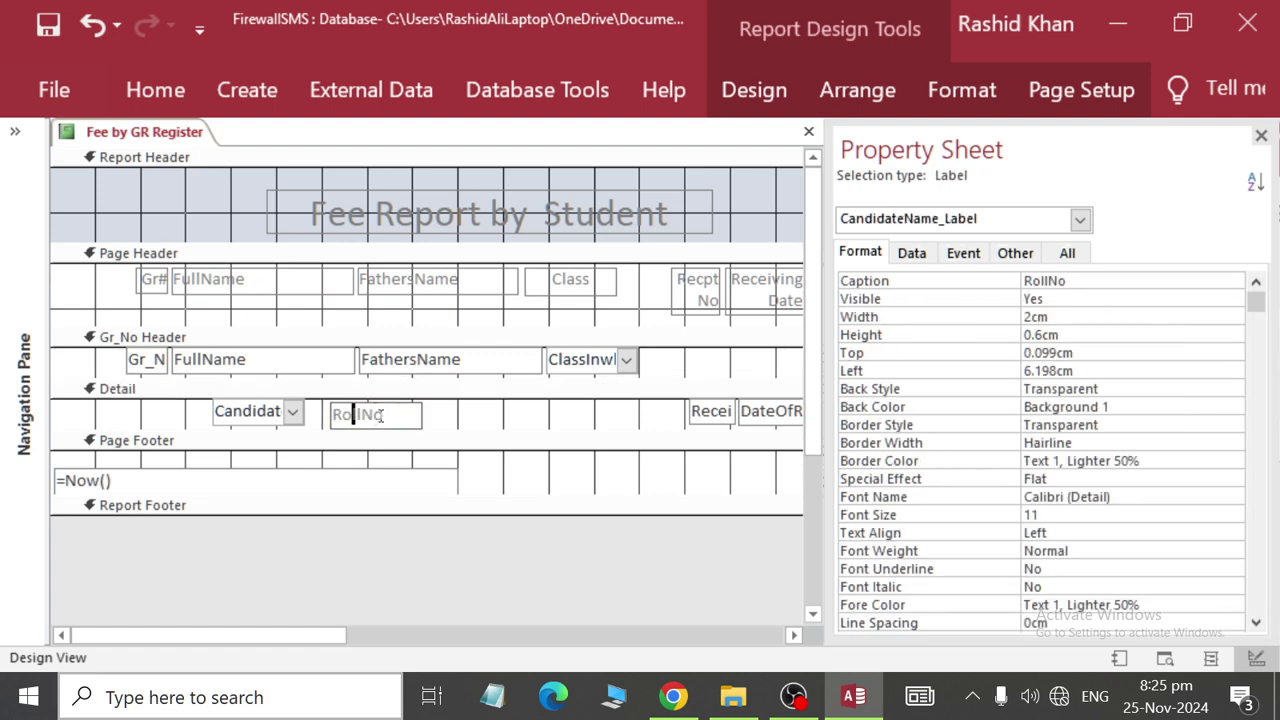
{"action": "type", "text": "Roll#"}
{"action": "left_click", "coordinate": [388, 428]}
{"action": "left_click", "coordinate": [370, 418]}
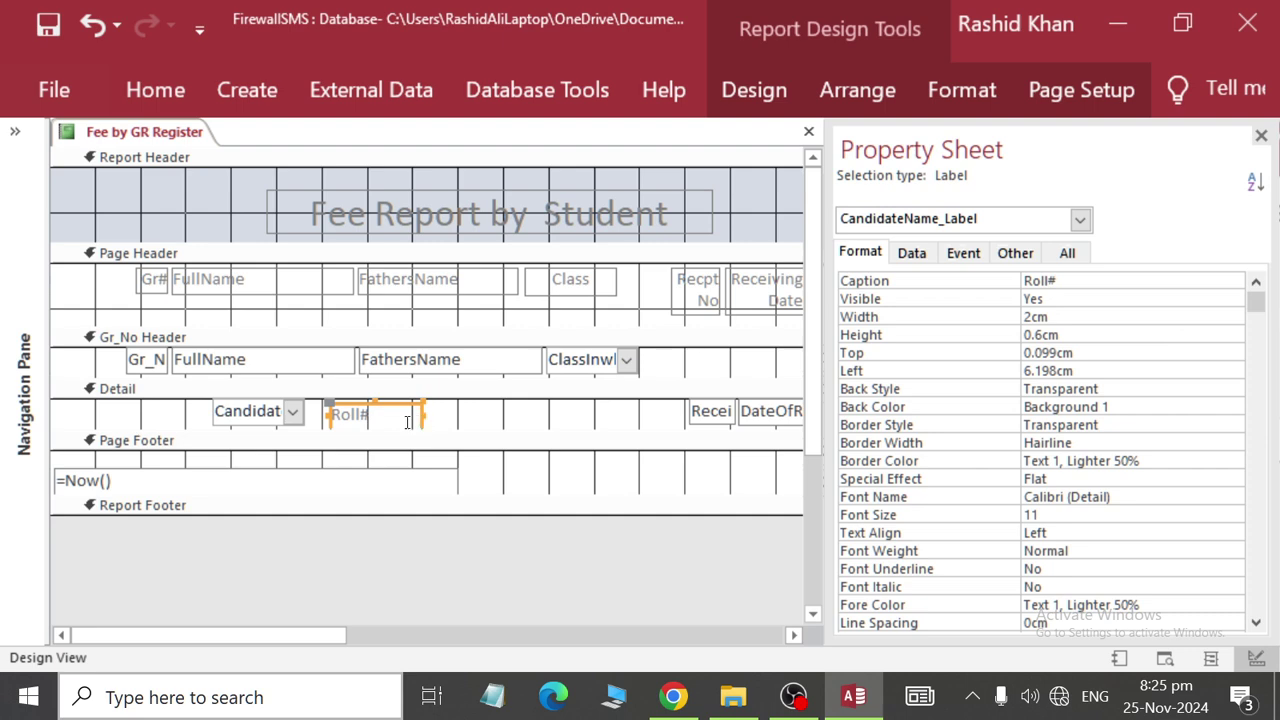
Narrow the Roll# label and move it into the Page Header, just left of the Gr# heading.
{"action": "left_click", "coordinate": [330, 420]}
{"action": "left_click", "coordinate": [430, 420]}
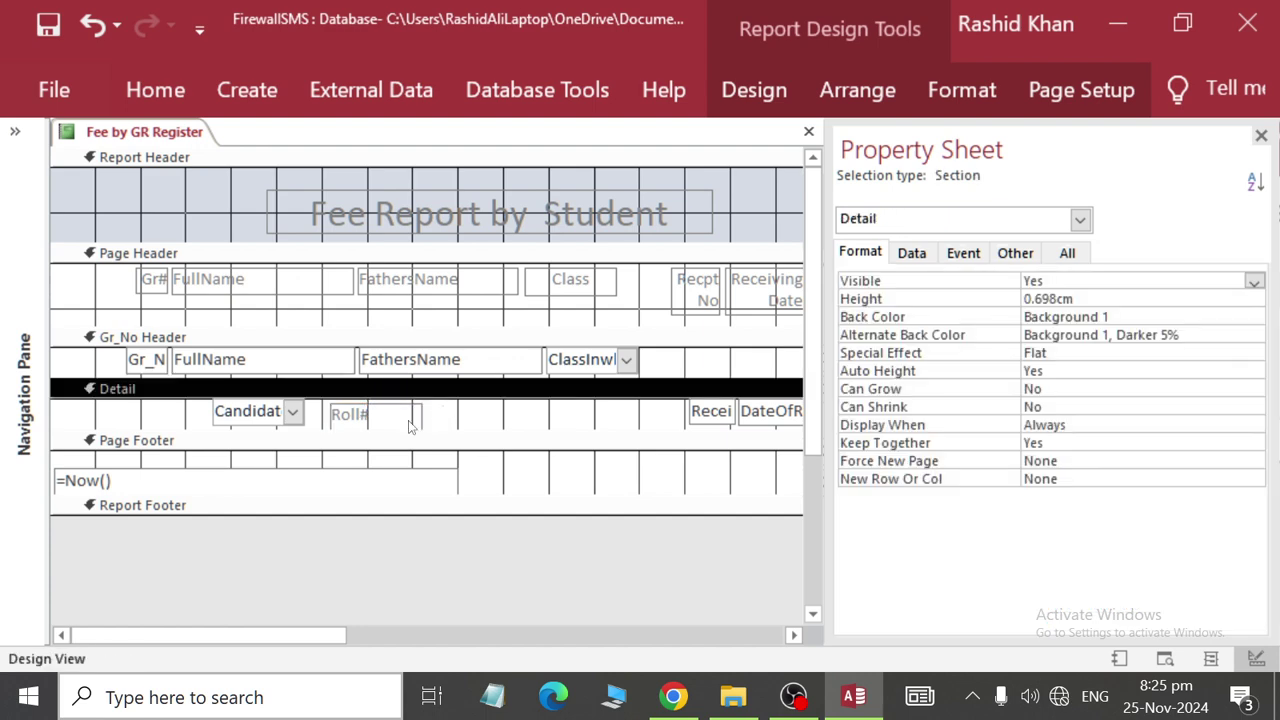
{"action": "left_click_drag", "start_coordinate": [410, 425], "coordinate": [114, 290]}
Move the CandidateName combo box into the Gr_No Header before Gr_No, narrowed to about 1.11 cm and placed about 0.5 cm from the left edge.
{"action": "left_click_drag", "start_coordinate": [270, 418], "coordinate": [192, 418]}
{"action": "left_click", "coordinate": [207, 416]}
{"action": "left_click", "coordinate": [168, 416]}
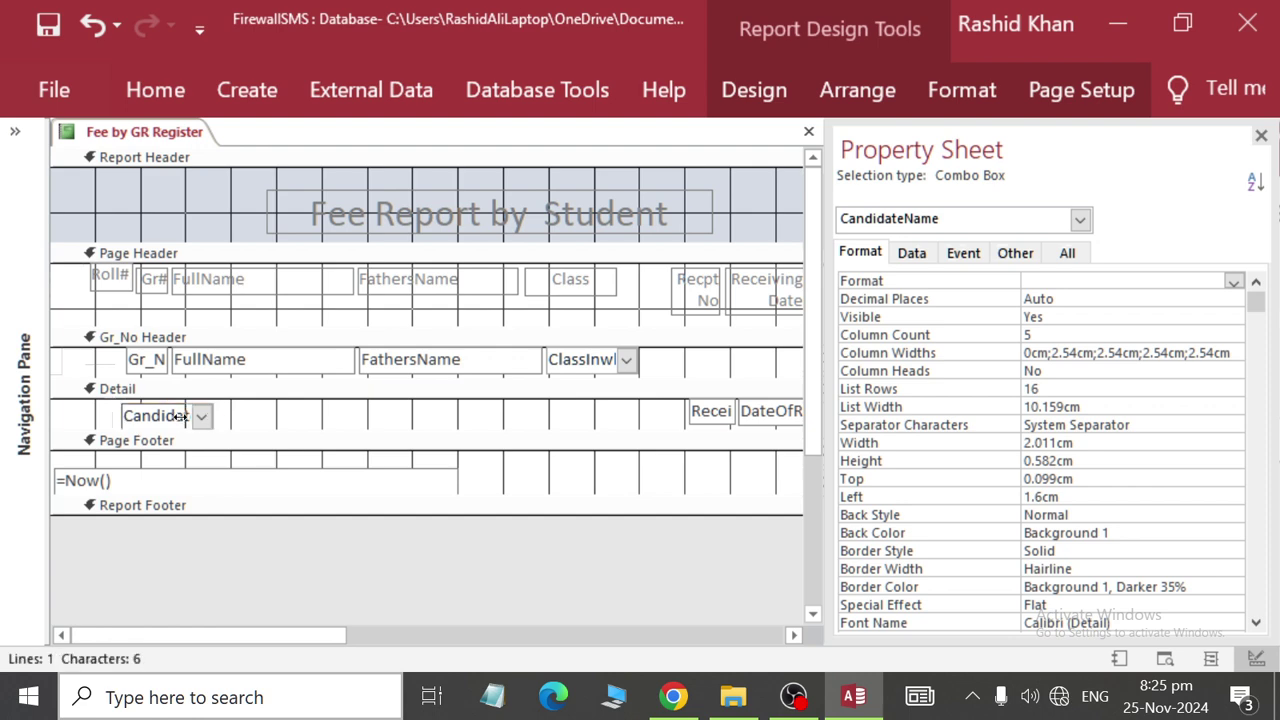
{"action": "left_click", "coordinate": [174, 416]}
{"action": "left_click_drag", "start_coordinate": [213, 416], "coordinate": [116, 358]}
{"action": "left_click", "coordinate": [178, 420]}
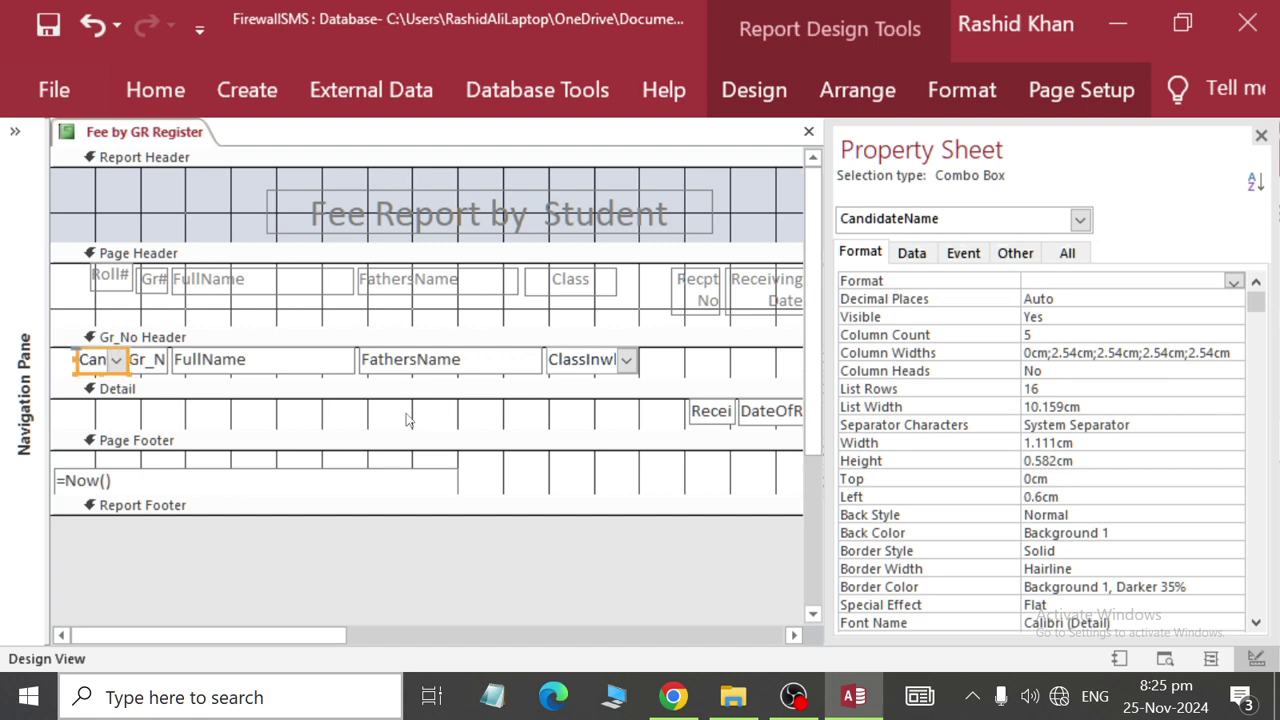
{"action": "key", "text": "Left"}
{"action": "key", "text": "Left"}
{"action": "key", "text": "Left"}
{"action": "key", "text": "Left"}
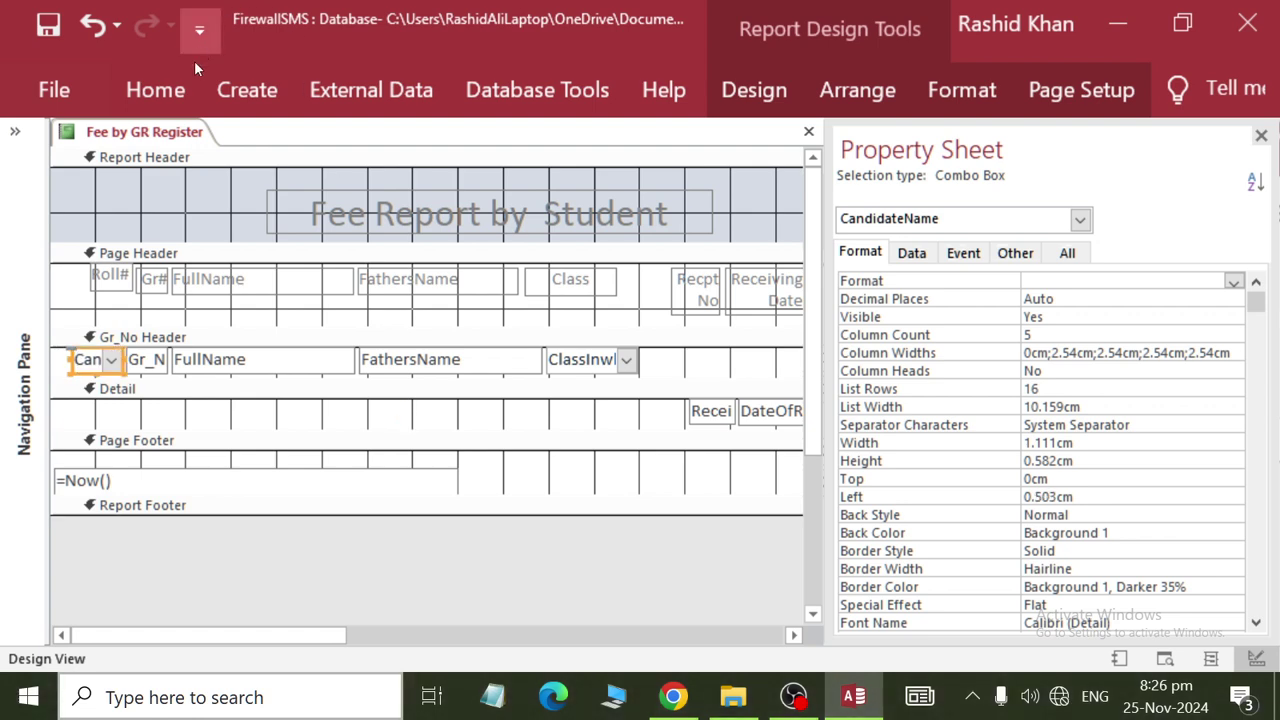
Check the column layout in Report View, then return the report to Design View.
{"action": "right_click", "coordinate": [176, 131]}
{"action": "left_click", "coordinate": [249, 229]}
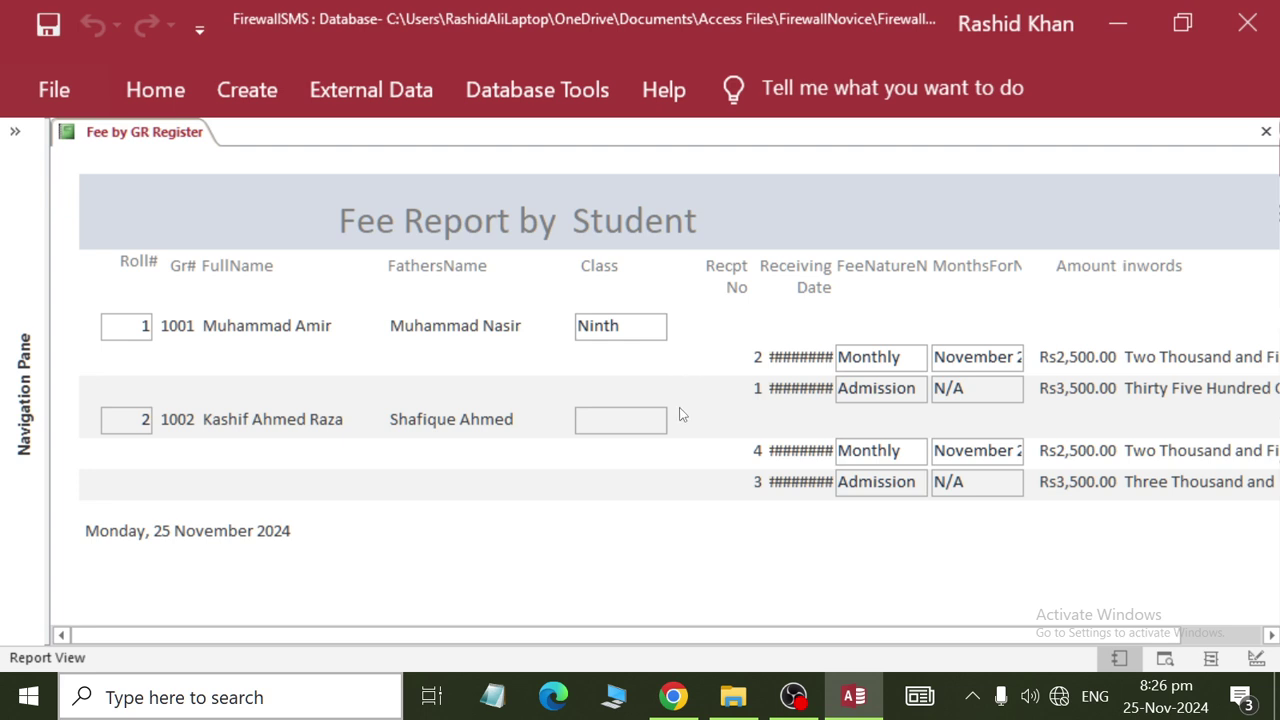
{"action": "right_click", "coordinate": [147, 127]}
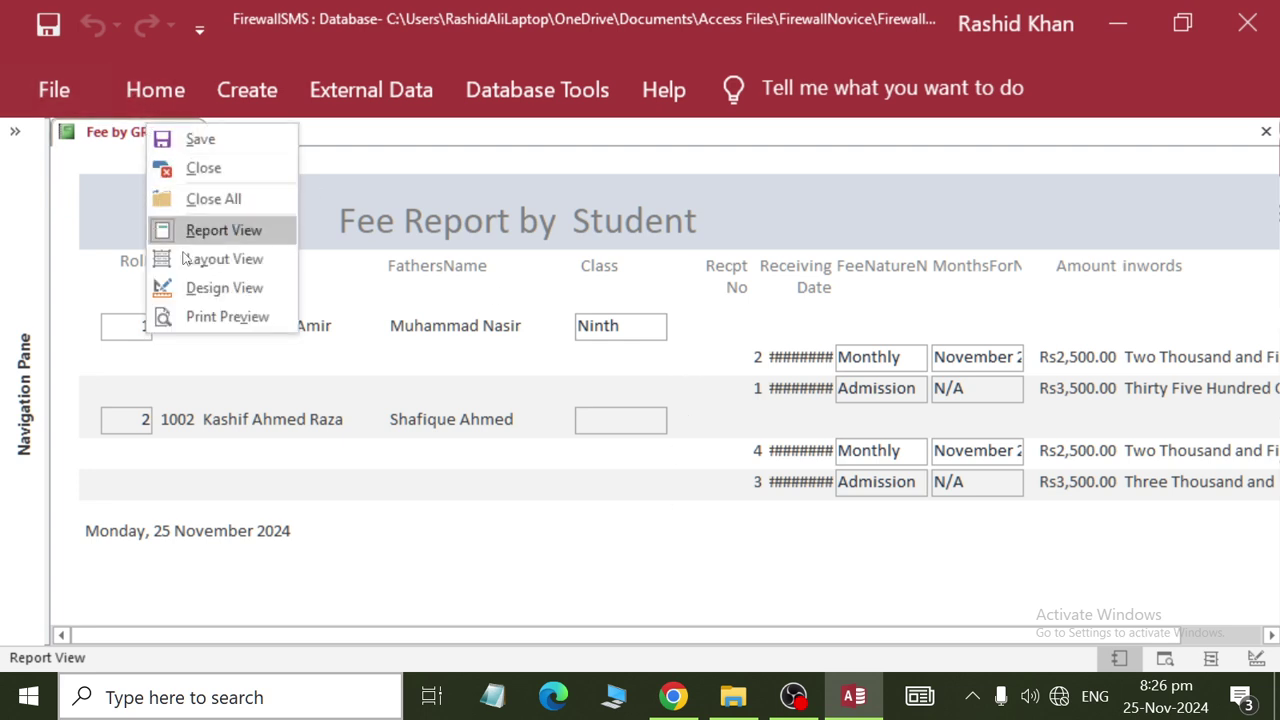
{"action": "left_click", "coordinate": [212, 289]}
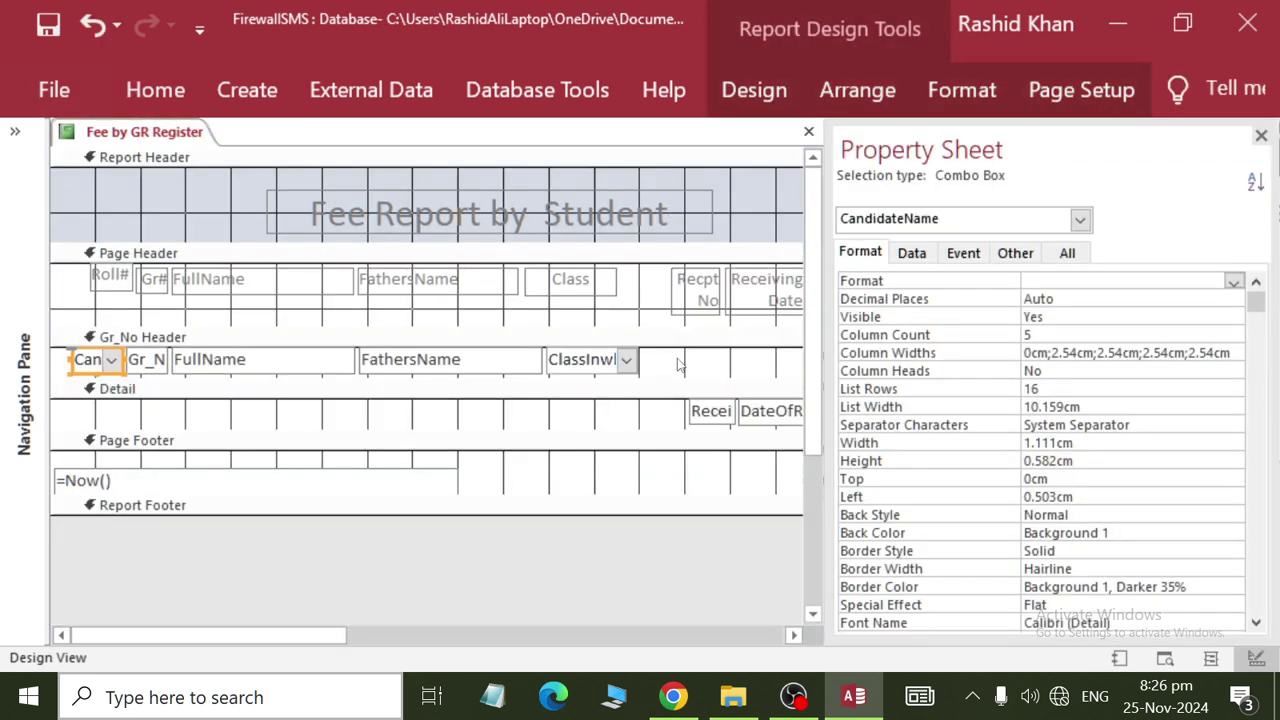
Move the Recpt No heading in the Page Header leftward to about 12.91 cm from the left edge, beside the Class heading.
{"action": "left_click", "coordinate": [692, 290]}
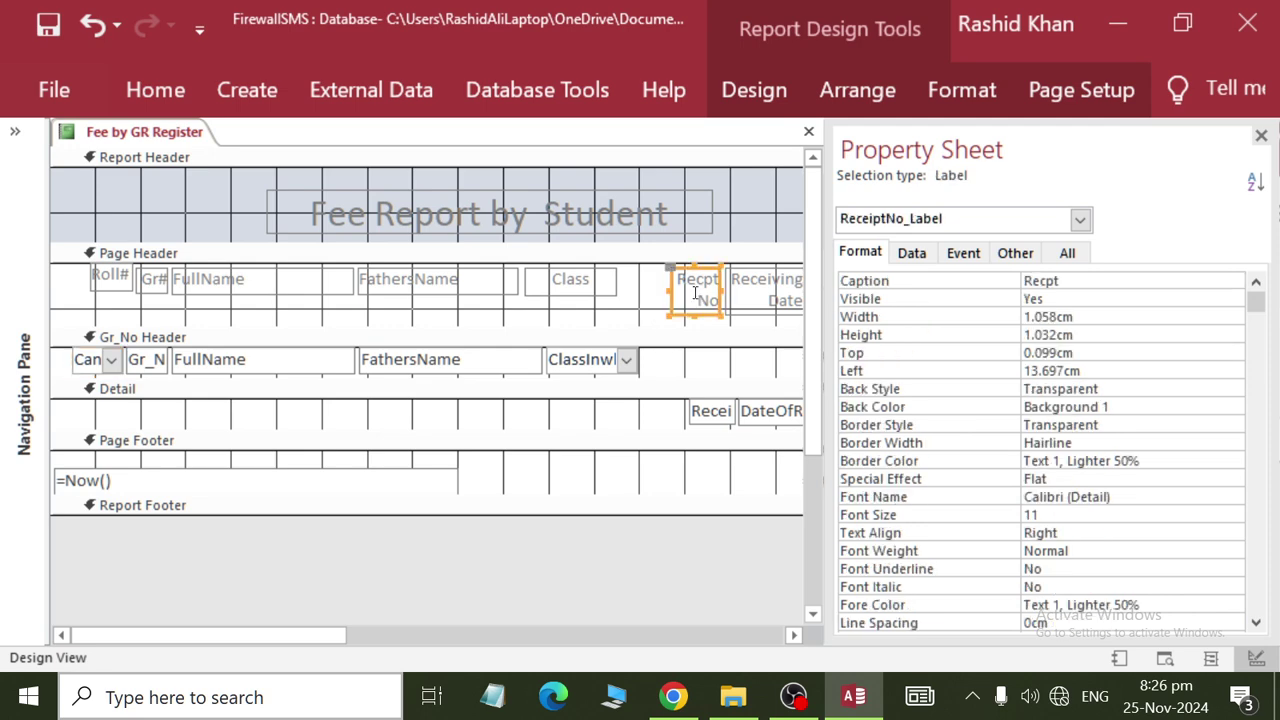
{"action": "key", "text": "Left"}
{"action": "key", "text": "Left"}
{"action": "key", "text": "Left"}
{"action": "key", "text": "Left"}
{"action": "key", "text": "Left"}
{"action": "key", "text": "Left"}
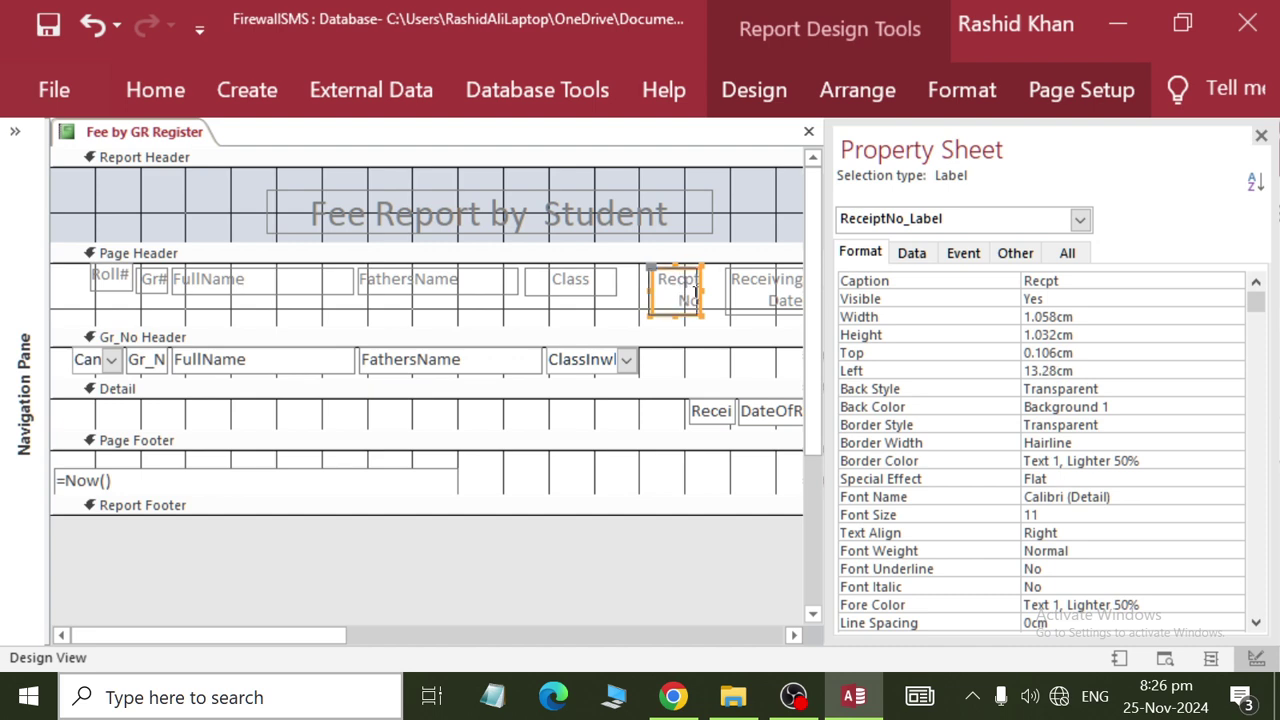
{"action": "key", "text": "Left"}
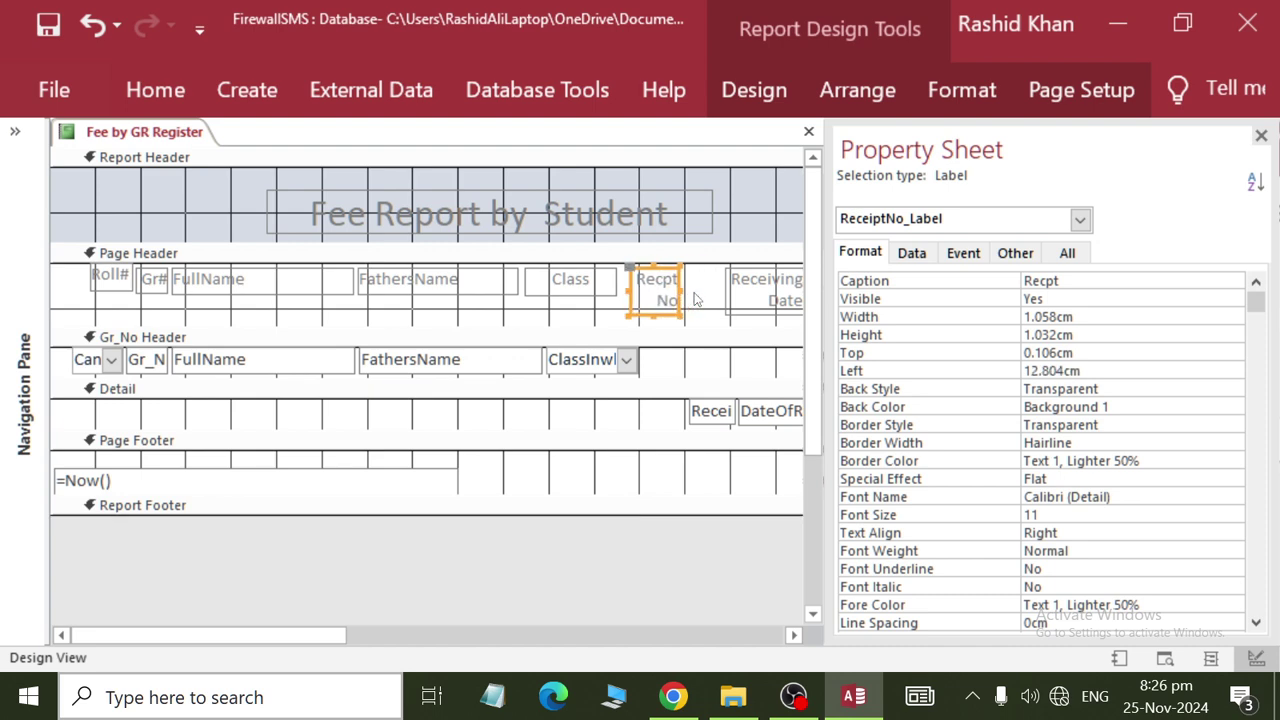
{"action": "key", "text": "Right"}
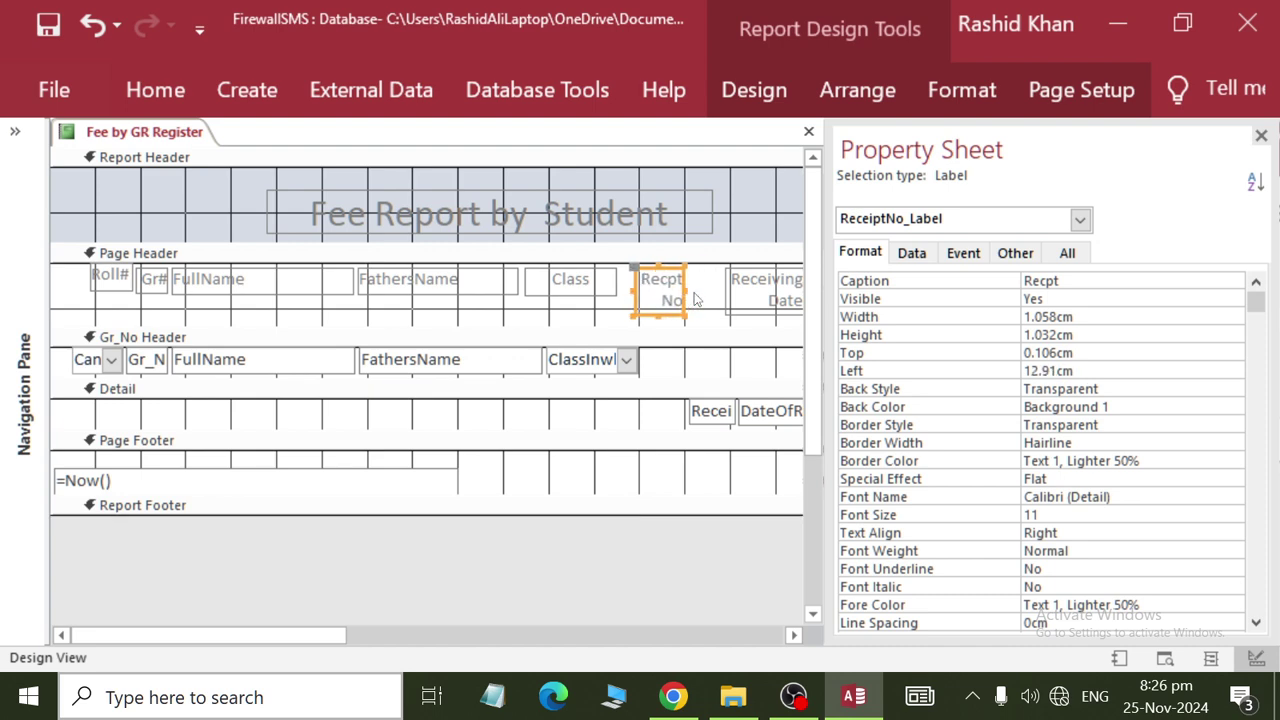
Move the ReceiptNo field in the Detail section leftward to about 12.99 cm, under its Recpt No heading.
{"action": "left_click", "coordinate": [704, 410]}
{"action": "key", "text": "Left"}
{"action": "key", "text": "Left"}
{"action": "key", "text": "Left"}
{"action": "key", "text": "Left"}
{"action": "key", "text": "Left"}
{"action": "key", "text": "Left"}
{"action": "key", "text": "Left"}
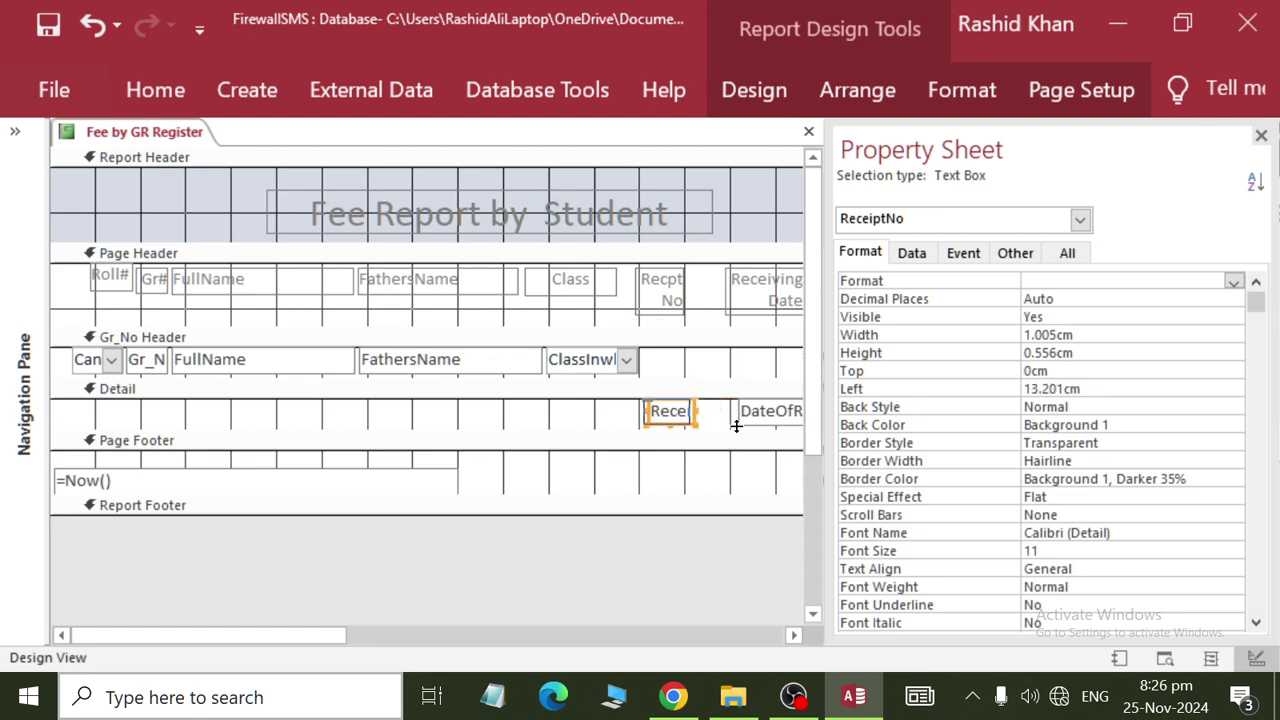
{"action": "key", "text": "Left"}
{"action": "key", "text": "Left"}
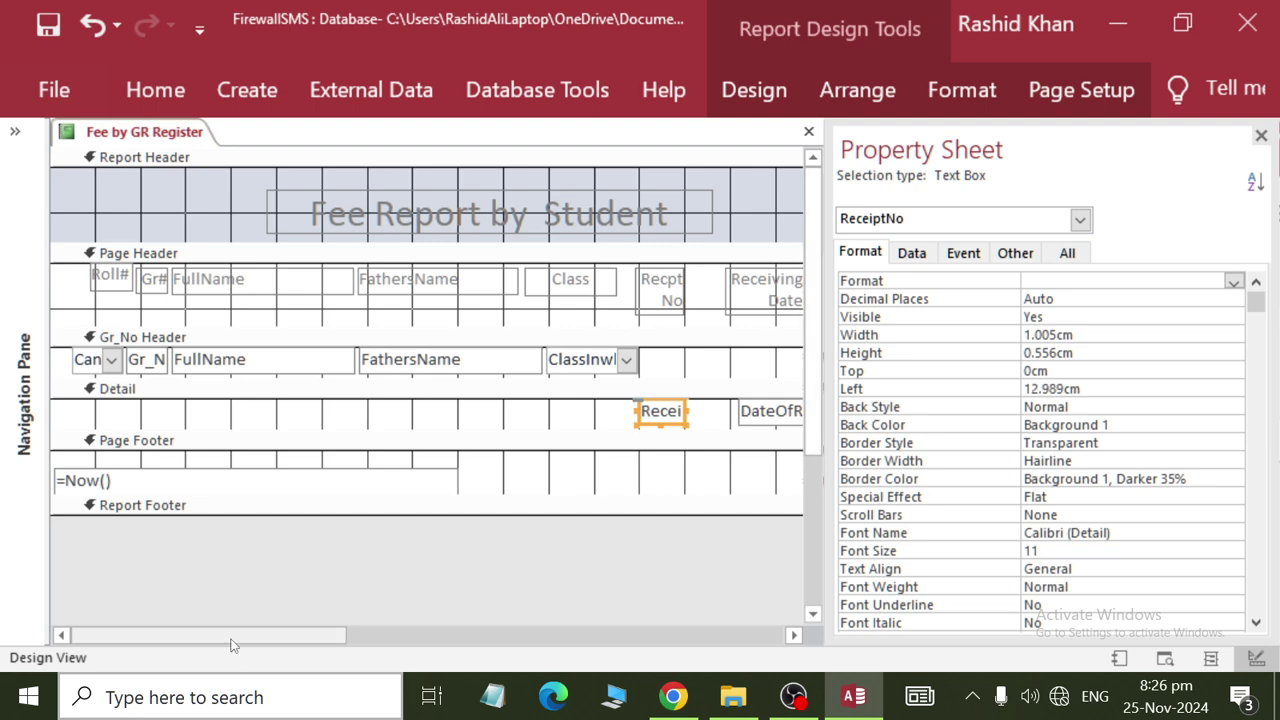
Extend the DateOfReceiving field and its Receiving Date heading leftward, making the heading about 2.33 cm wide.
{"action": "left_click_drag", "start_coordinate": [230, 645], "coordinate": [390, 645]}
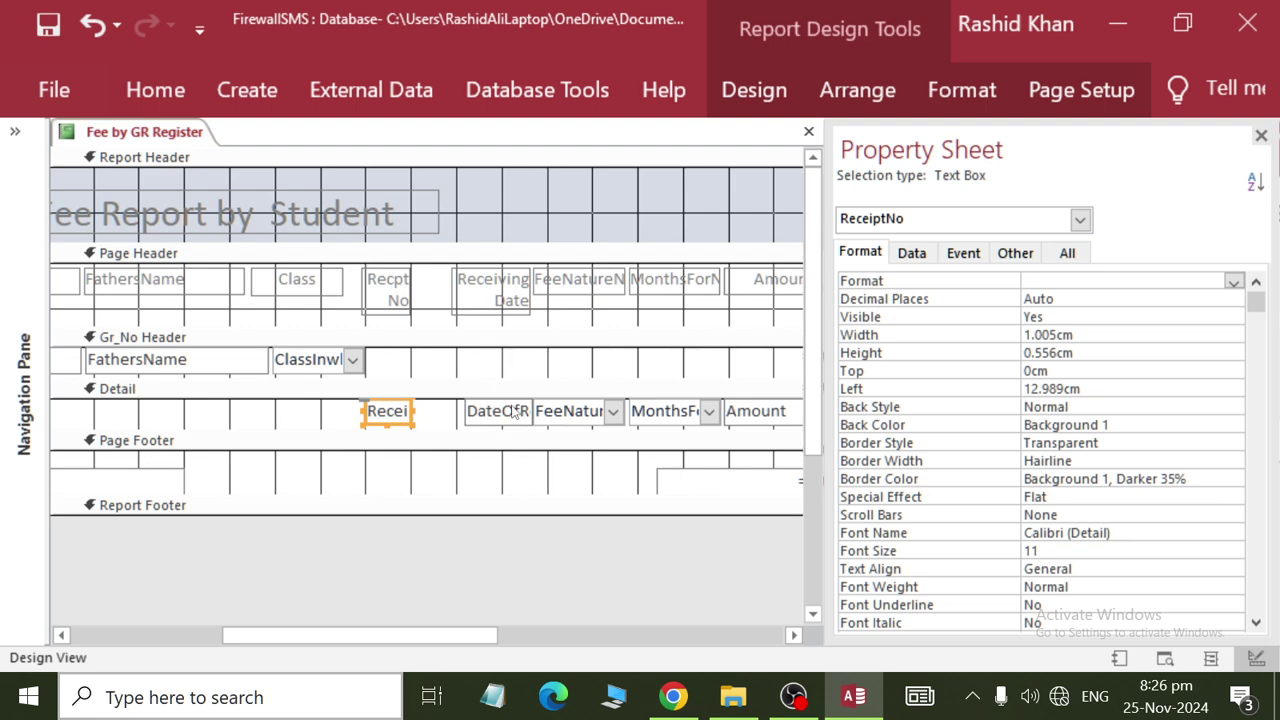
{"action": "left_click", "coordinate": [470, 414]}
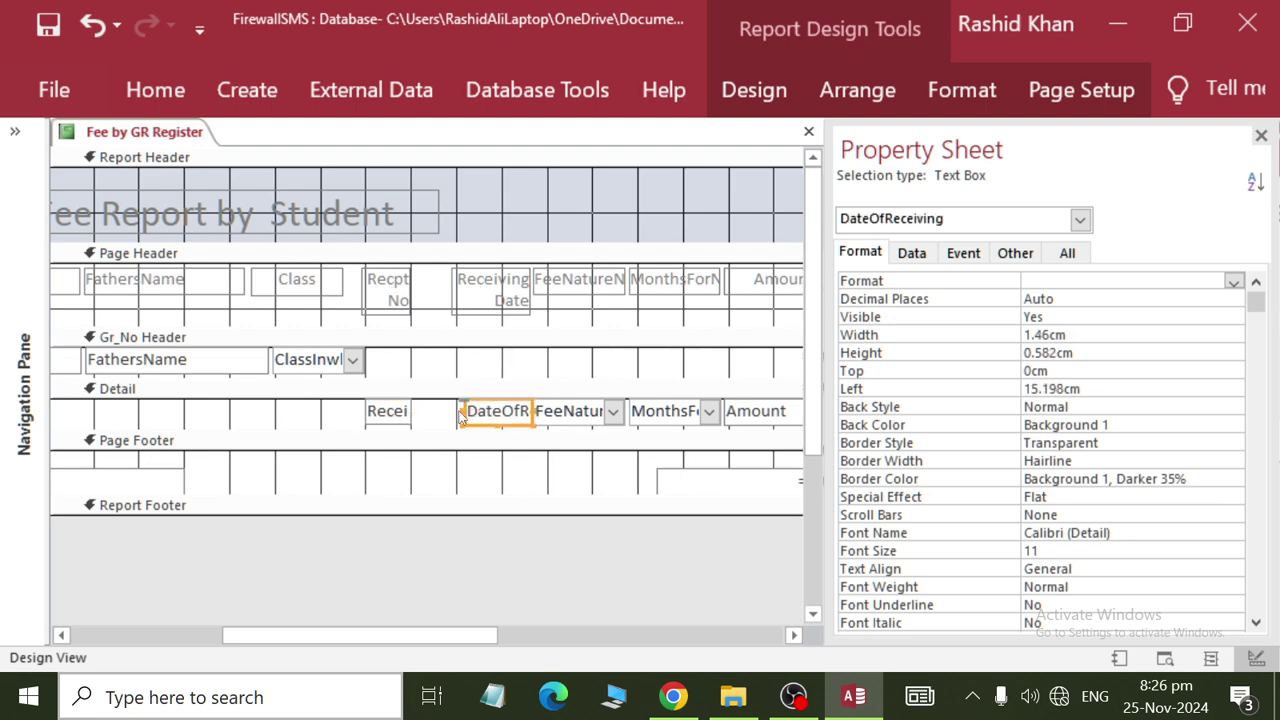
{"action": "left_click_drag", "start_coordinate": [462, 414], "coordinate": [425, 413]}
{"action": "left_click", "coordinate": [466, 285]}
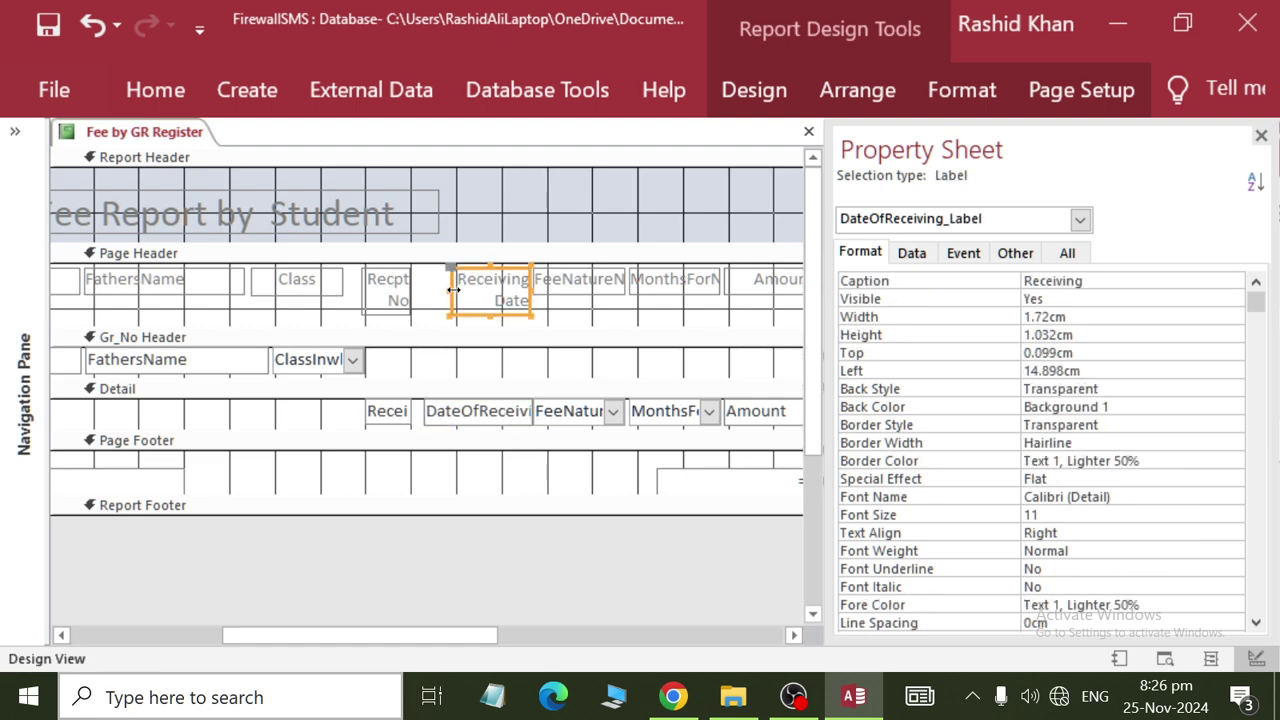
{"action": "left_click_drag", "start_coordinate": [453, 289], "coordinate": [430, 294]}
{"action": "left_click_drag", "start_coordinate": [430, 294], "coordinate": [423, 294]}
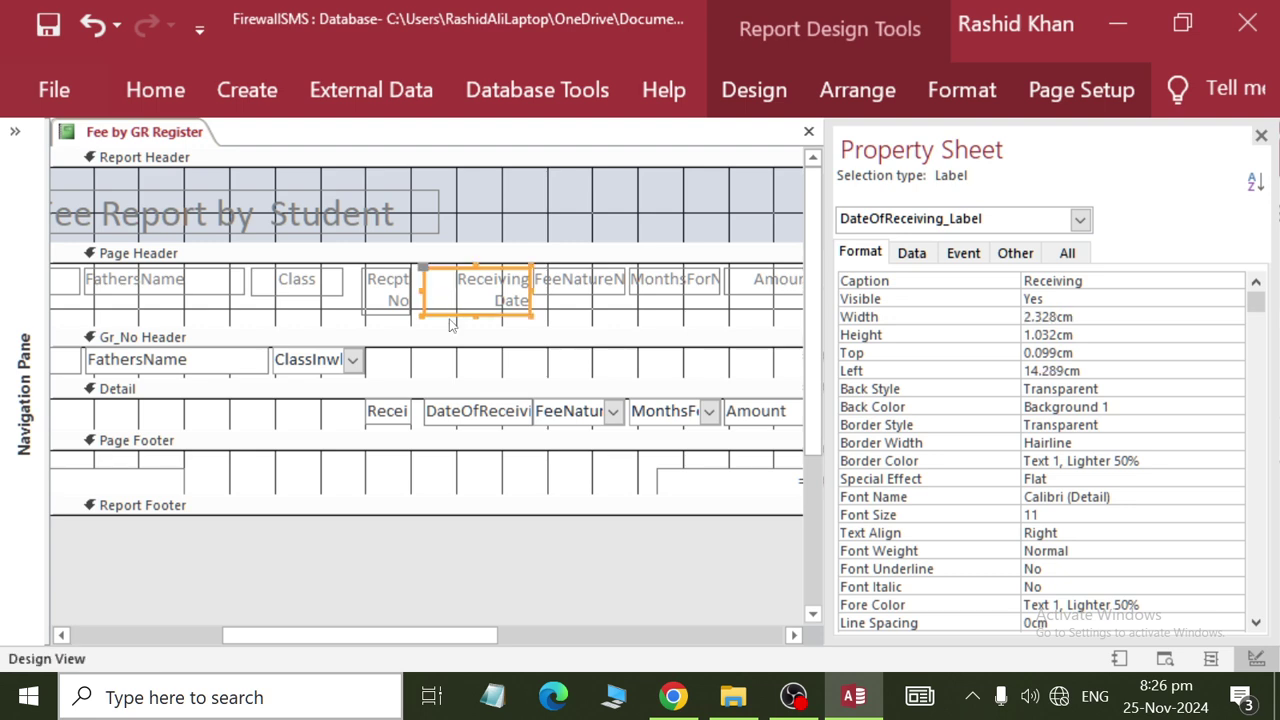
Shift the Receiving Date heading and DateOfReceiving field together slightly left, up against the receipt number column.
{"action": "left_click_drag", "start_coordinate": [483, 463], "coordinate": [470, 262]}
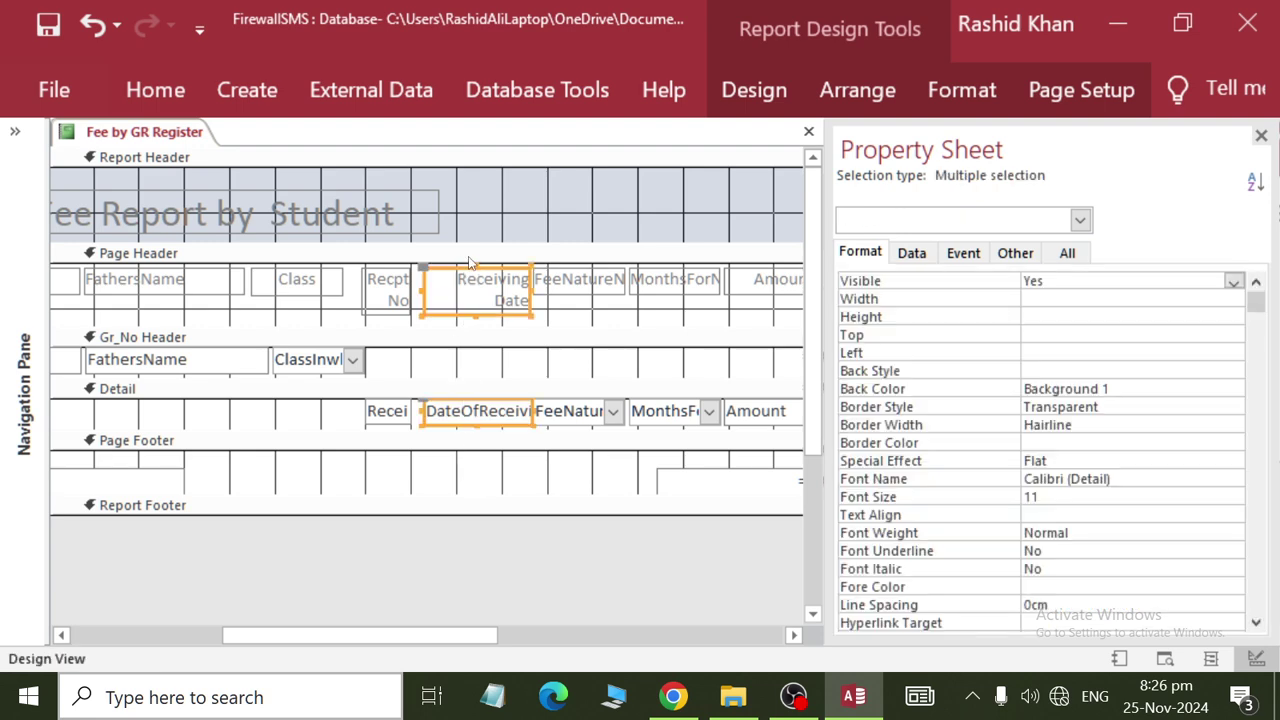
{"action": "key", "text": "Left"}
{"action": "key", "text": "Left"}
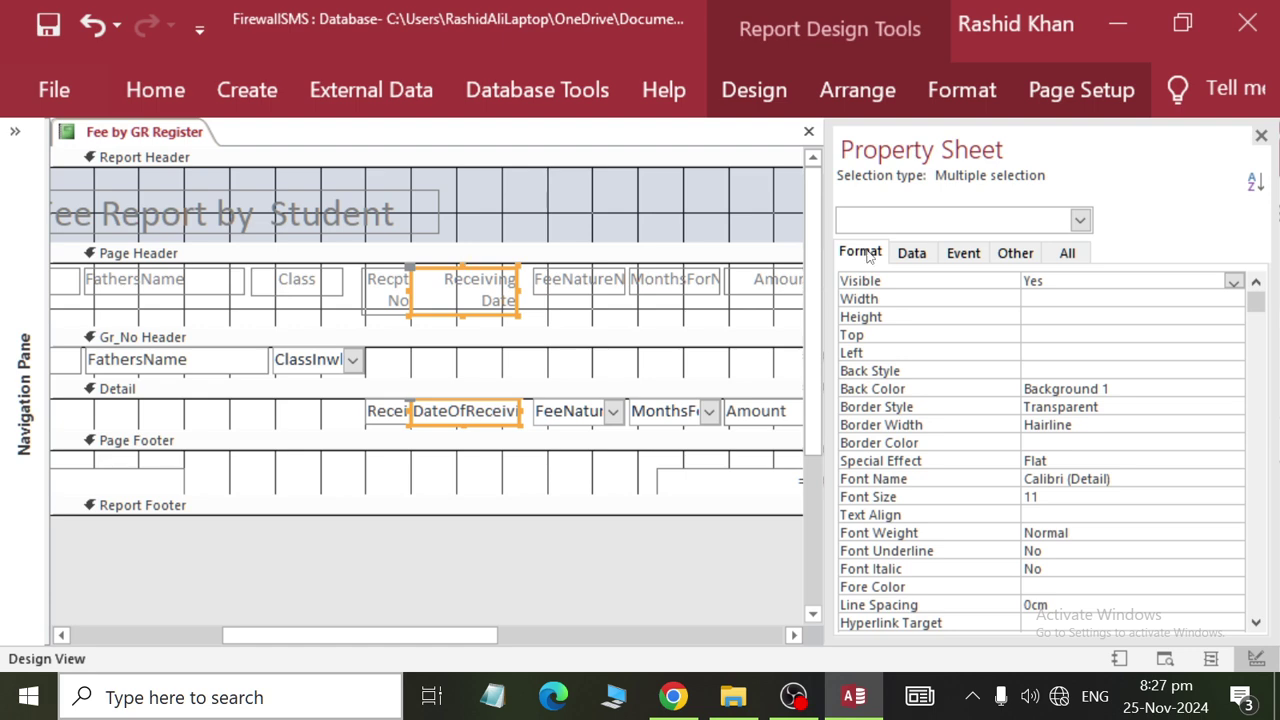
Shift the FeeNature heading and its Detail combo box together left until they meet the DateOfReceiving column.
{"action": "left_click", "coordinate": [575, 480]}
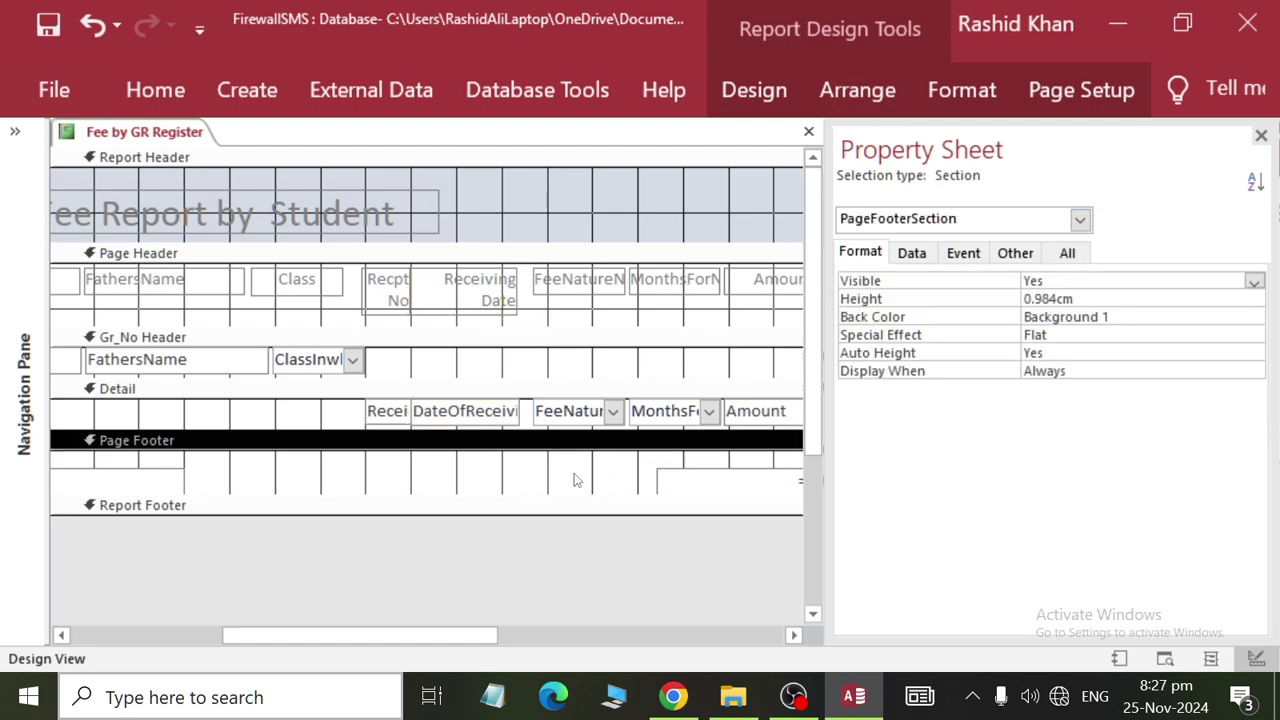
{"action": "left_click", "coordinate": [576, 418]}
{"action": "left_click", "coordinate": [578, 470]}
{"action": "left_click", "coordinate": [578, 470]}
{"action": "left_click", "coordinate": [578, 470]}
{"action": "left_click_drag", "start_coordinate": [578, 470], "coordinate": [549, 270]}
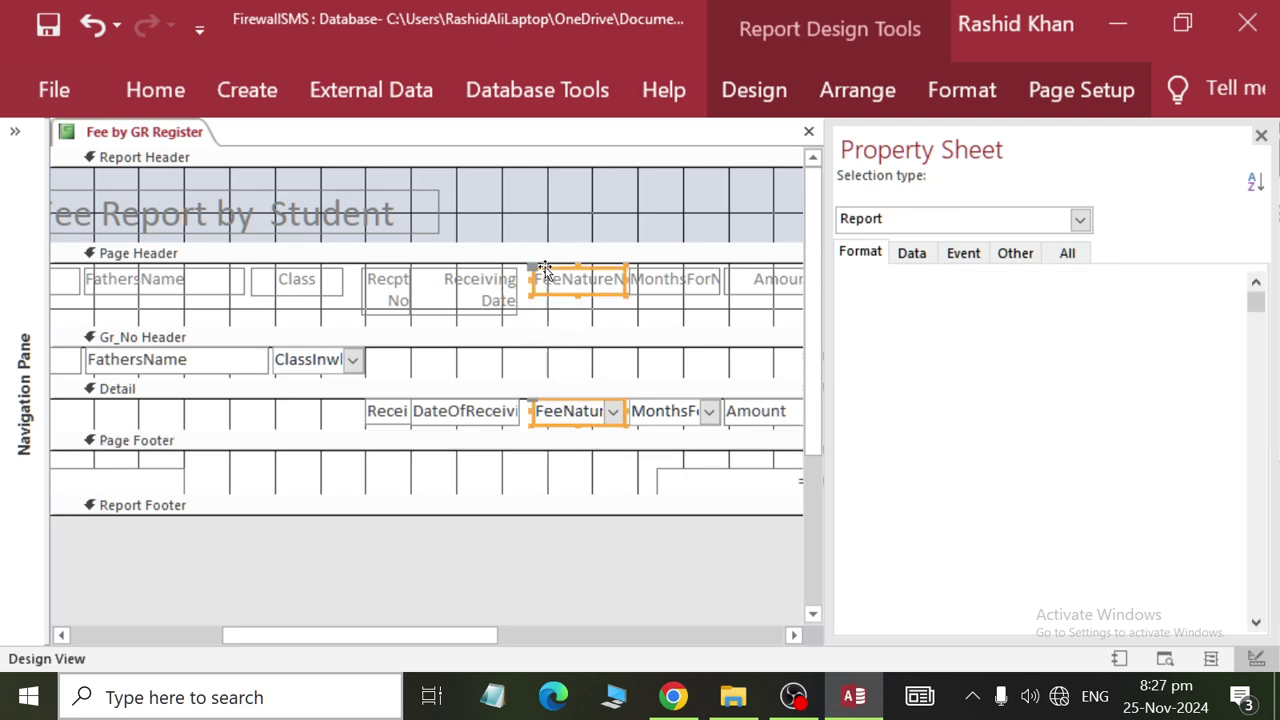
{"action": "key", "text": "Left"}
{"action": "key", "text": "Left"}
{"action": "key", "text": "Left"}
{"action": "key", "text": "Left"}
{"action": "key", "text": "Left"}
{"action": "key", "text": "Left"}
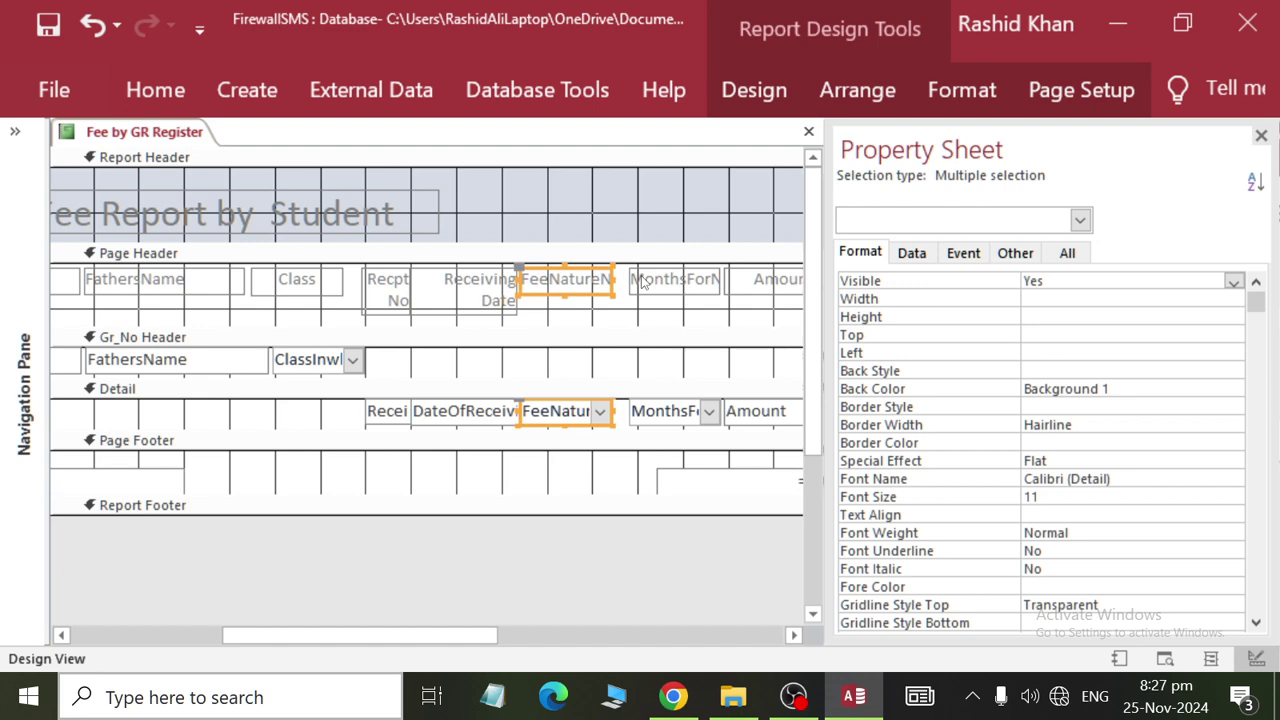
Extend the MonthsForName combo box leftward to about 2.43 cm wide and its heading to about 2.32 cm wide.
{"action": "left_click", "coordinate": [647, 408]}
{"action": "left_click_drag", "start_coordinate": [628, 410], "coordinate": [607, 410]}
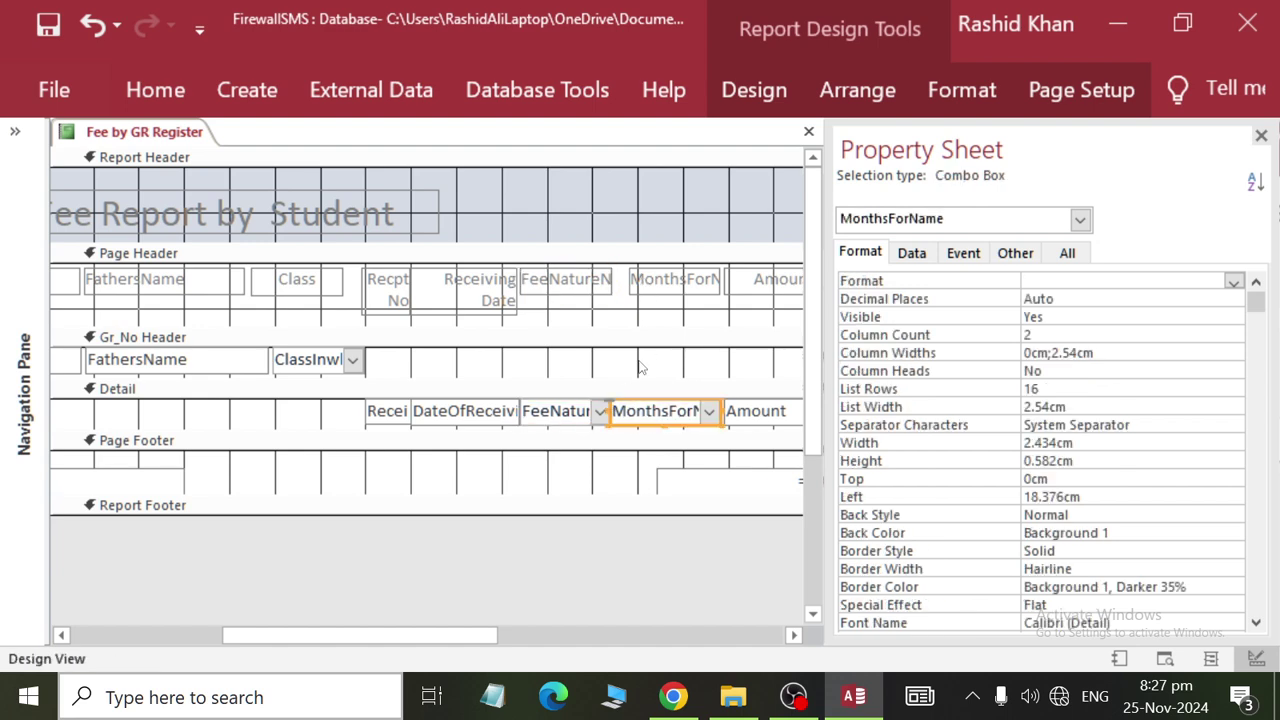
{"action": "left_click", "coordinate": [667, 280]}
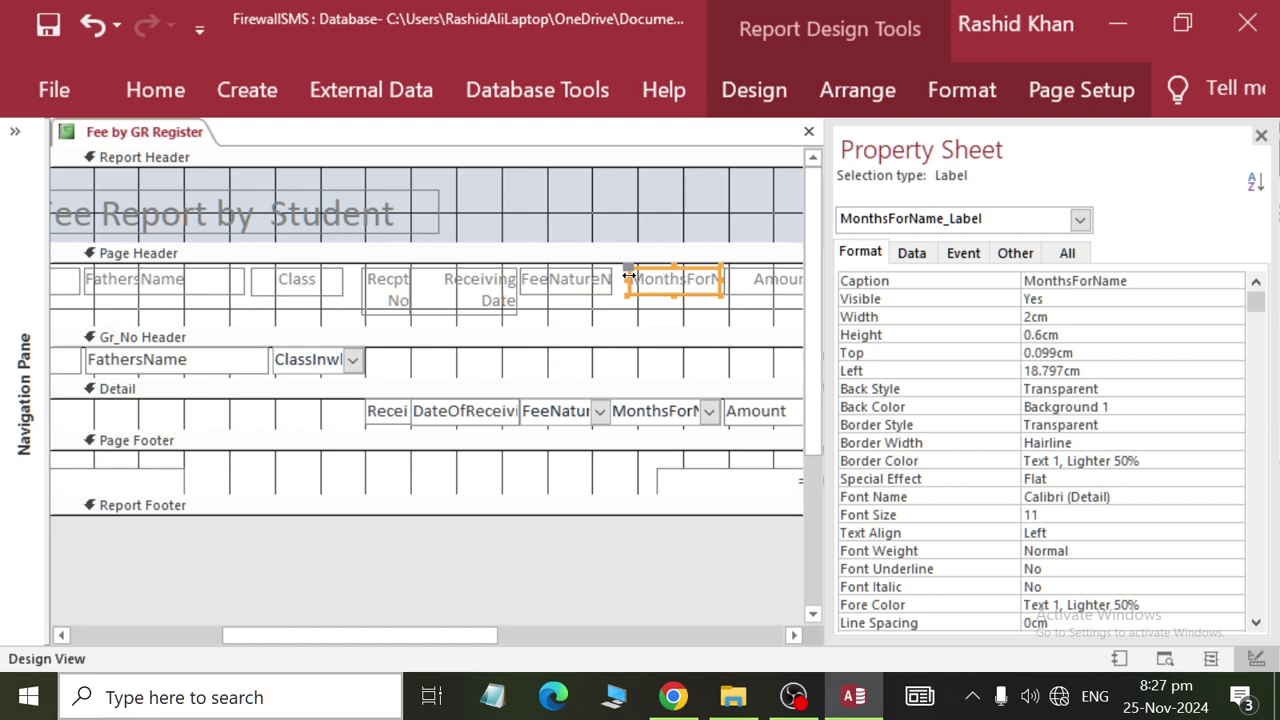
{"action": "left_click", "coordinate": [630, 278]}
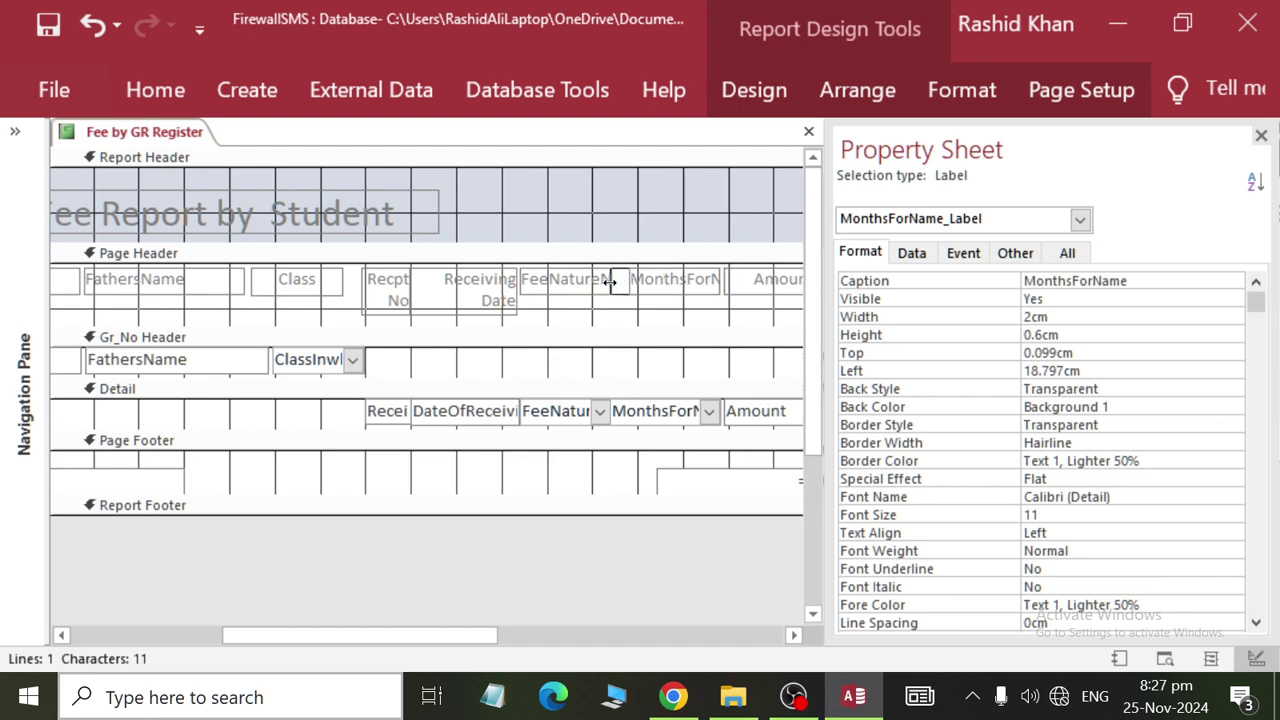
{"action": "left_click_drag", "start_coordinate": [609, 282], "coordinate": [594, 282]}
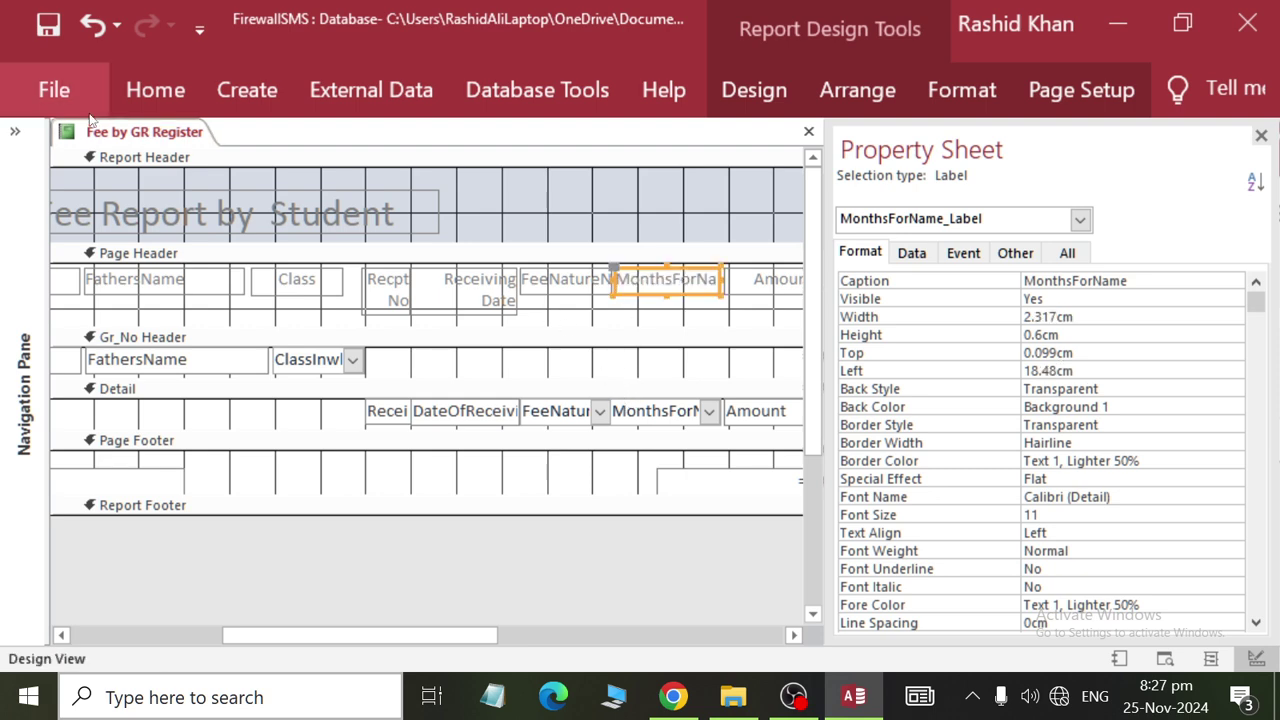
Change the MonthsForName heading's caption to "Month".
{"action": "double_click", "coordinate": [672, 272]}
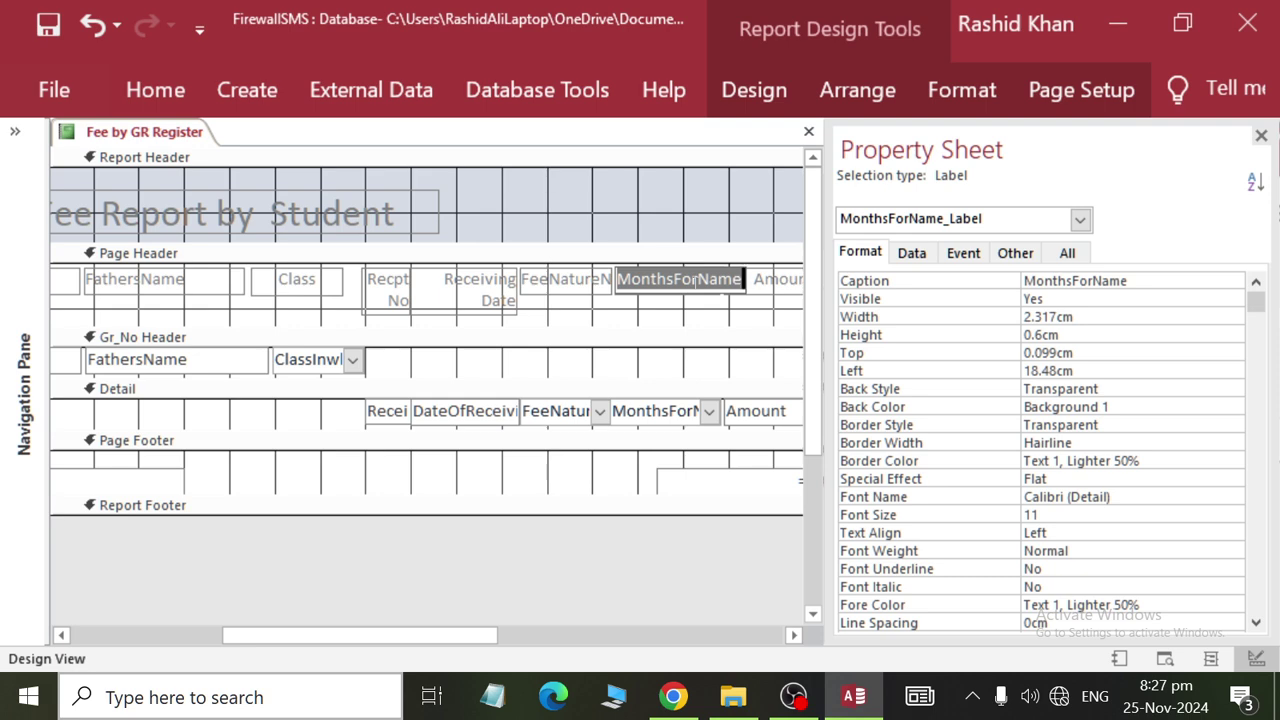
{"action": "type", "text": "Month"}
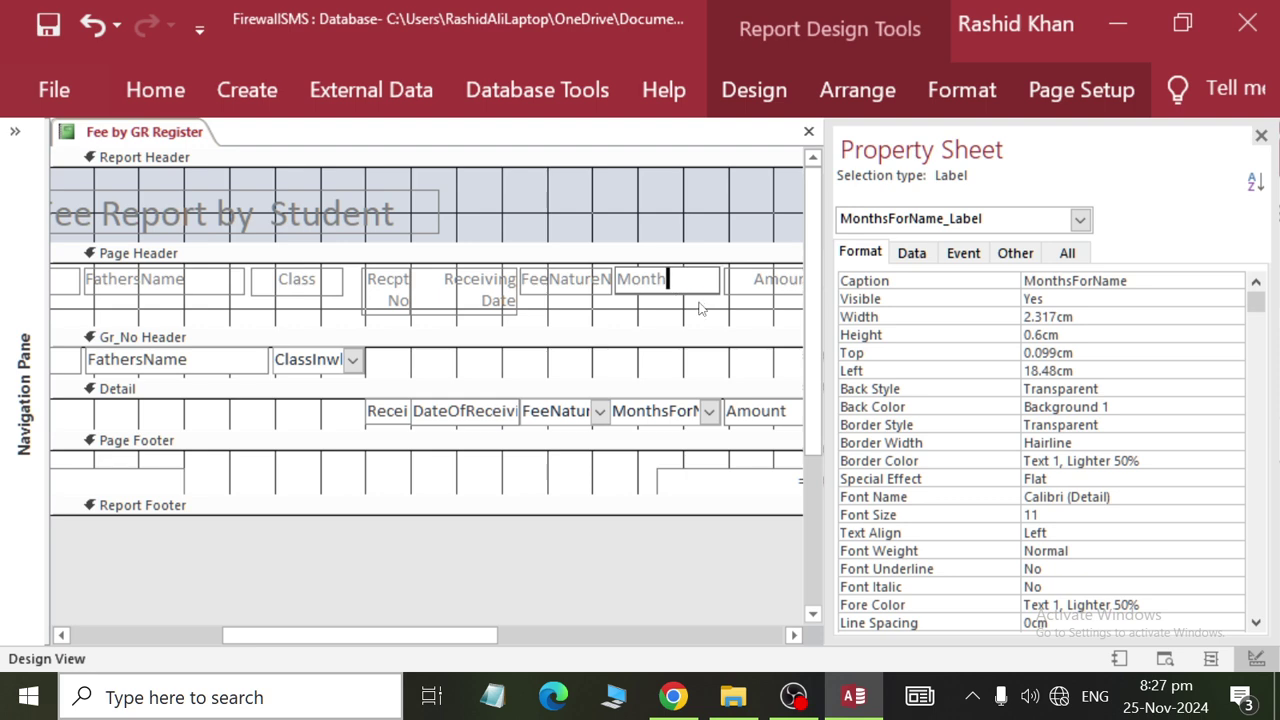
{"action": "left_click", "coordinate": [700, 308]}
{"action": "left_click", "coordinate": [666, 292]}
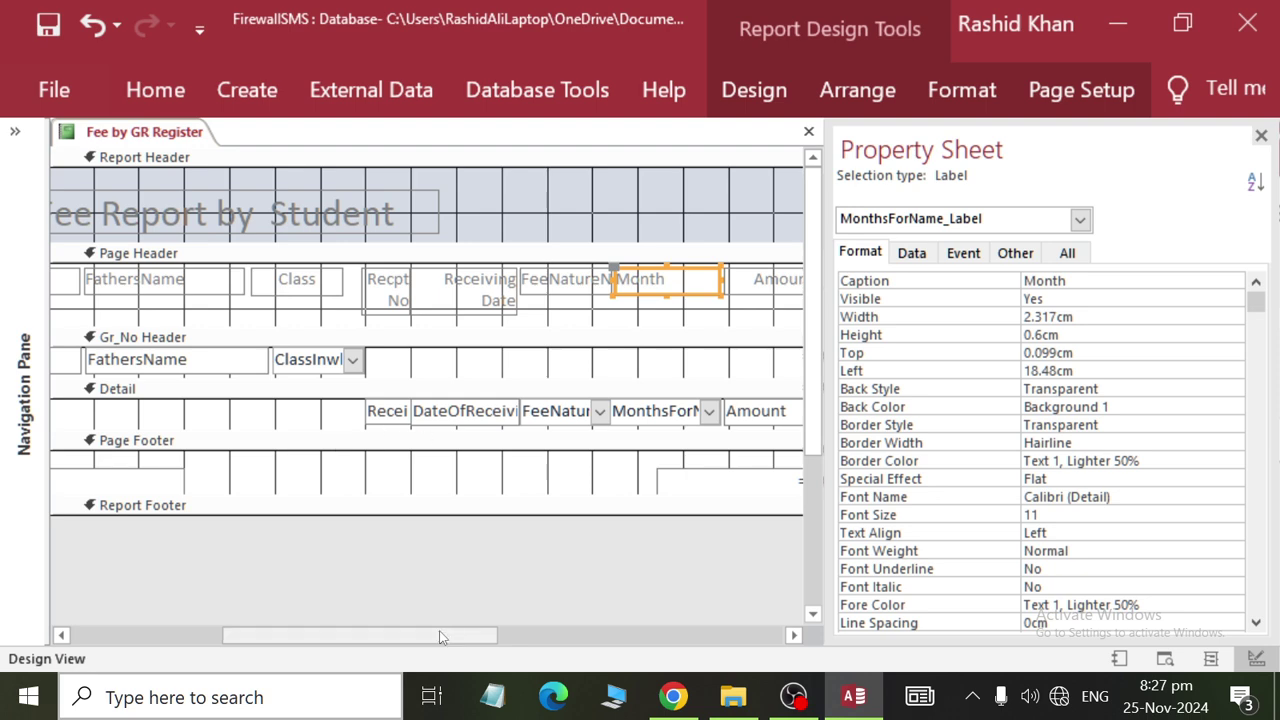
Select all the Page Header column headings and set their text alignment to General.
{"action": "left_click_drag", "start_coordinate": [445, 636], "coordinate": [295, 636]}
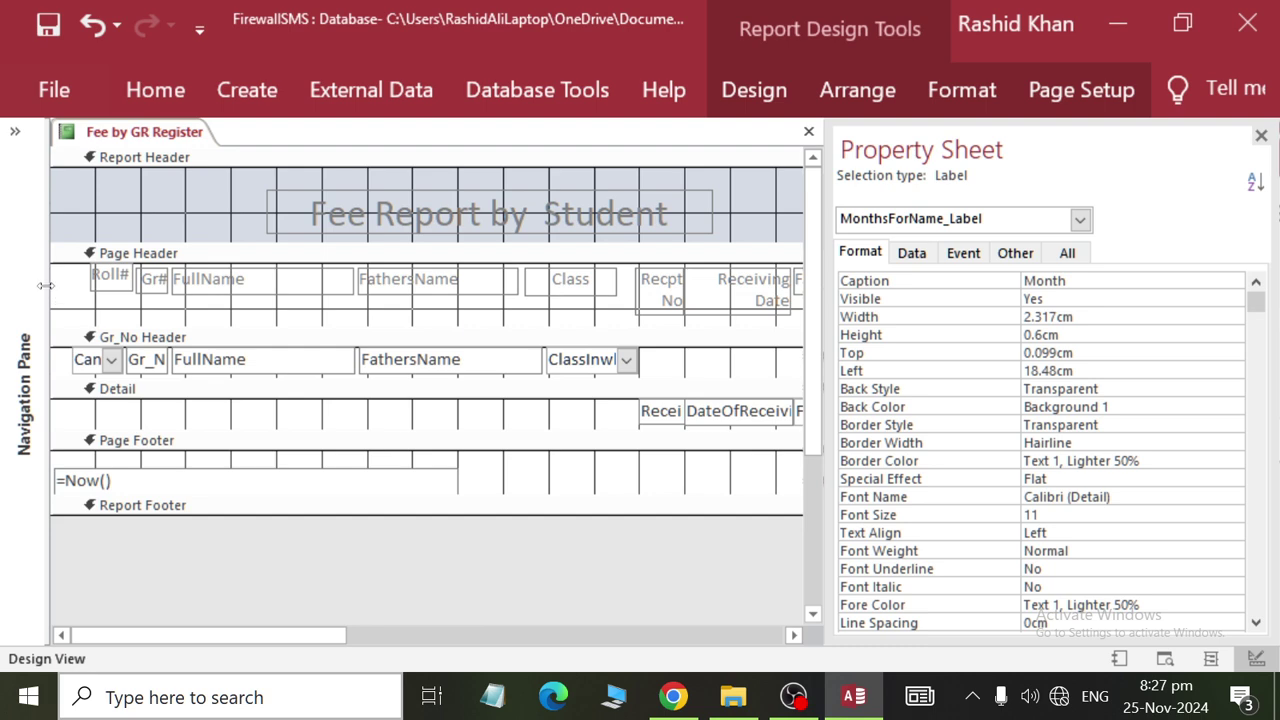
{"action": "left_click", "coordinate": [66, 294]}
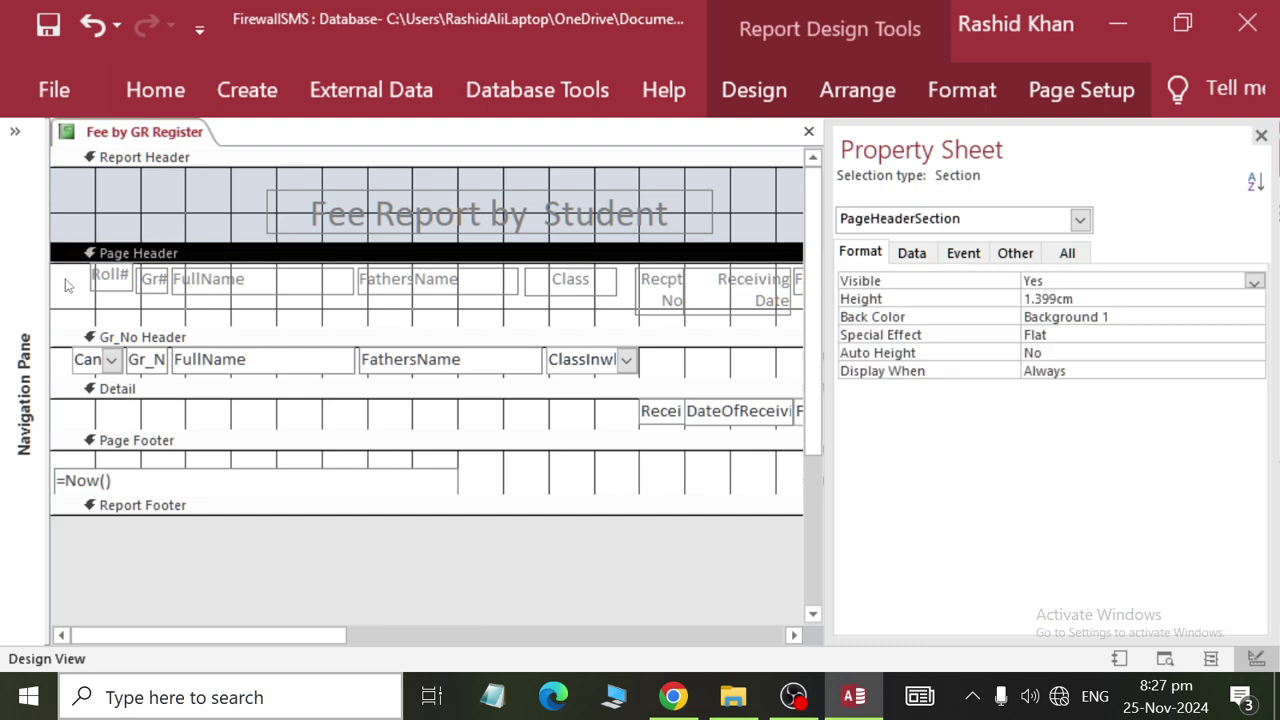
{"action": "left_click_drag", "start_coordinate": [66, 286], "coordinate": [471, 283]}
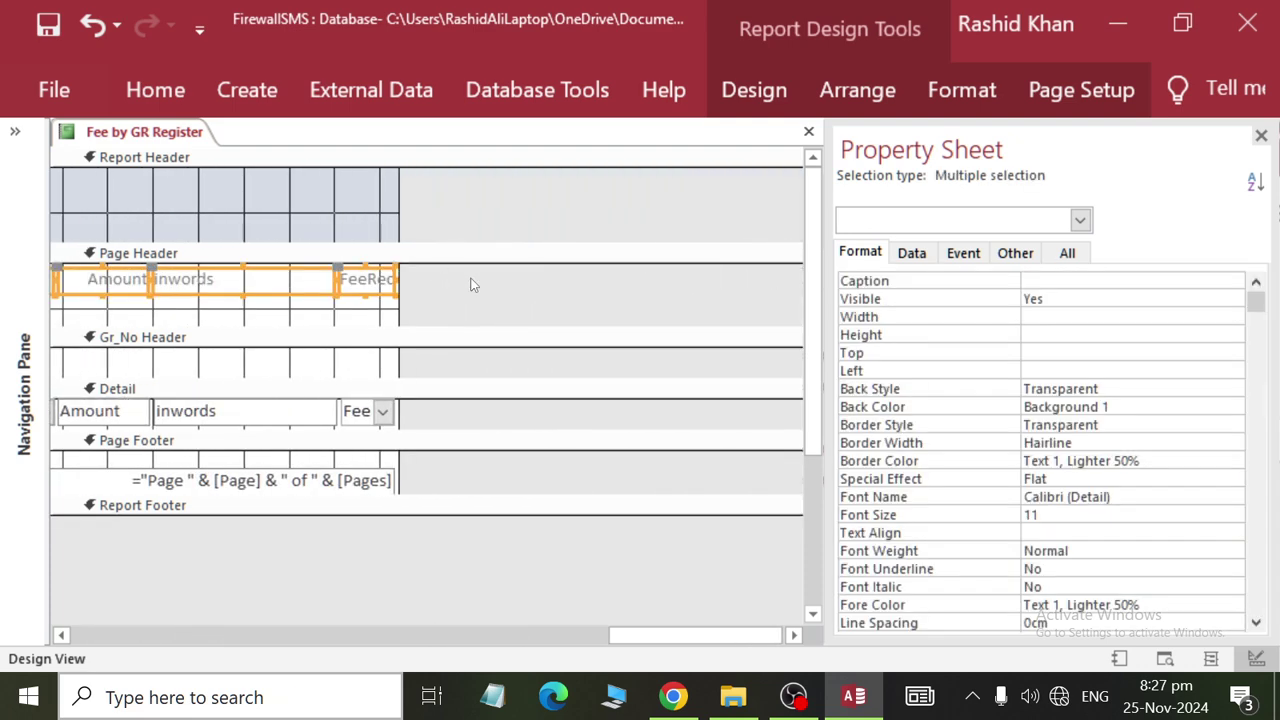
{"action": "left_click", "coordinate": [962, 90]}
{"action": "left_click", "coordinate": [518, 216]}
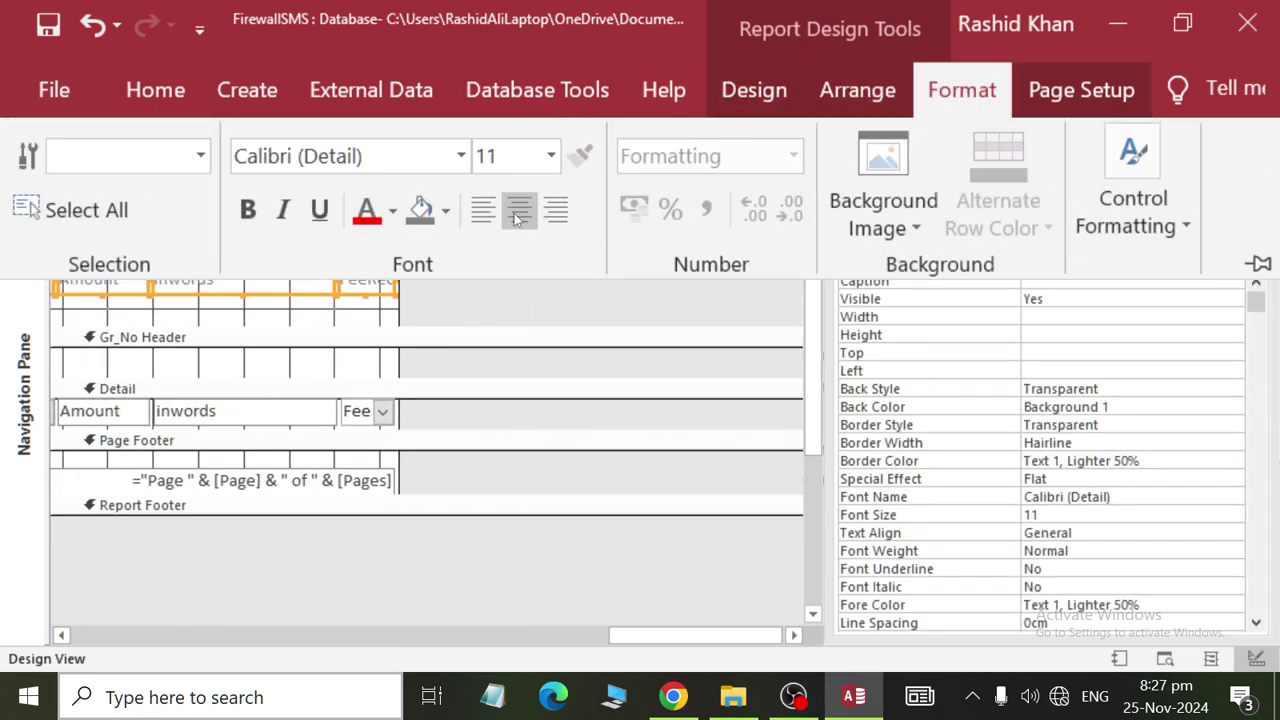
Align all the selected Page Header headings to their bottom edges.
{"action": "left_click", "coordinate": [872, 110]}
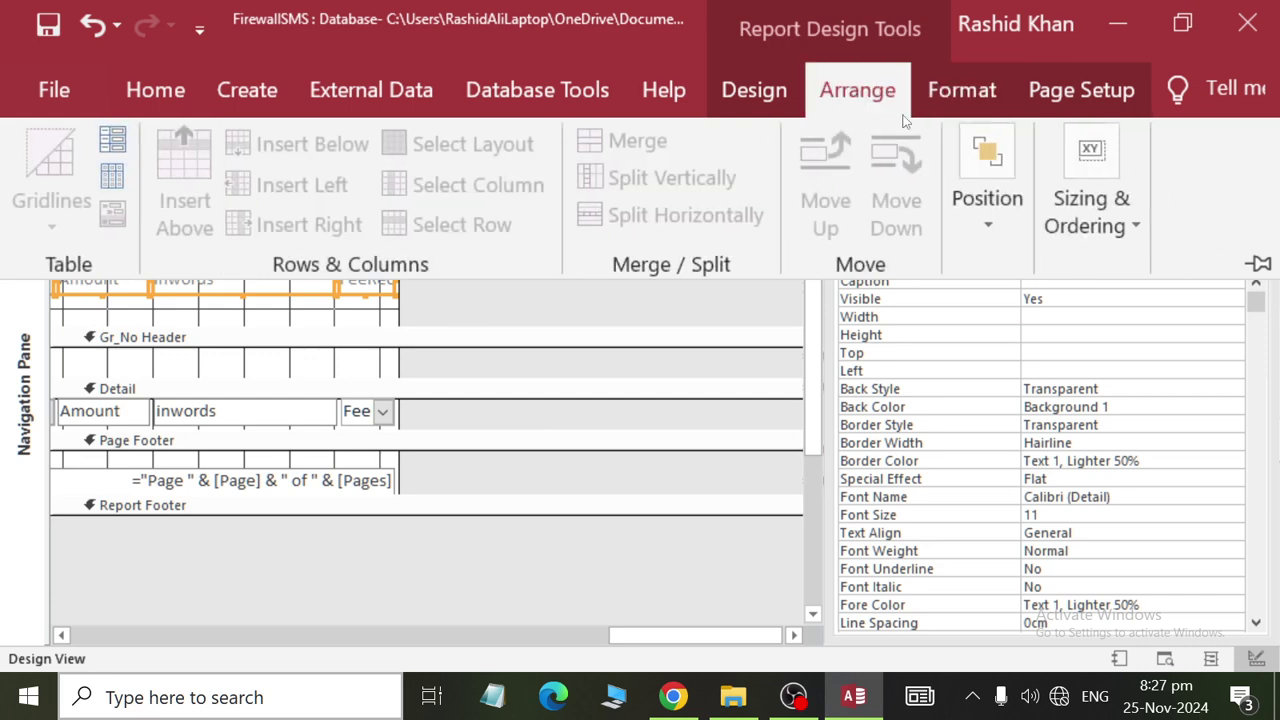
{"action": "left_click", "coordinate": [989, 225]}
{"action": "left_click", "coordinate": [989, 227]}
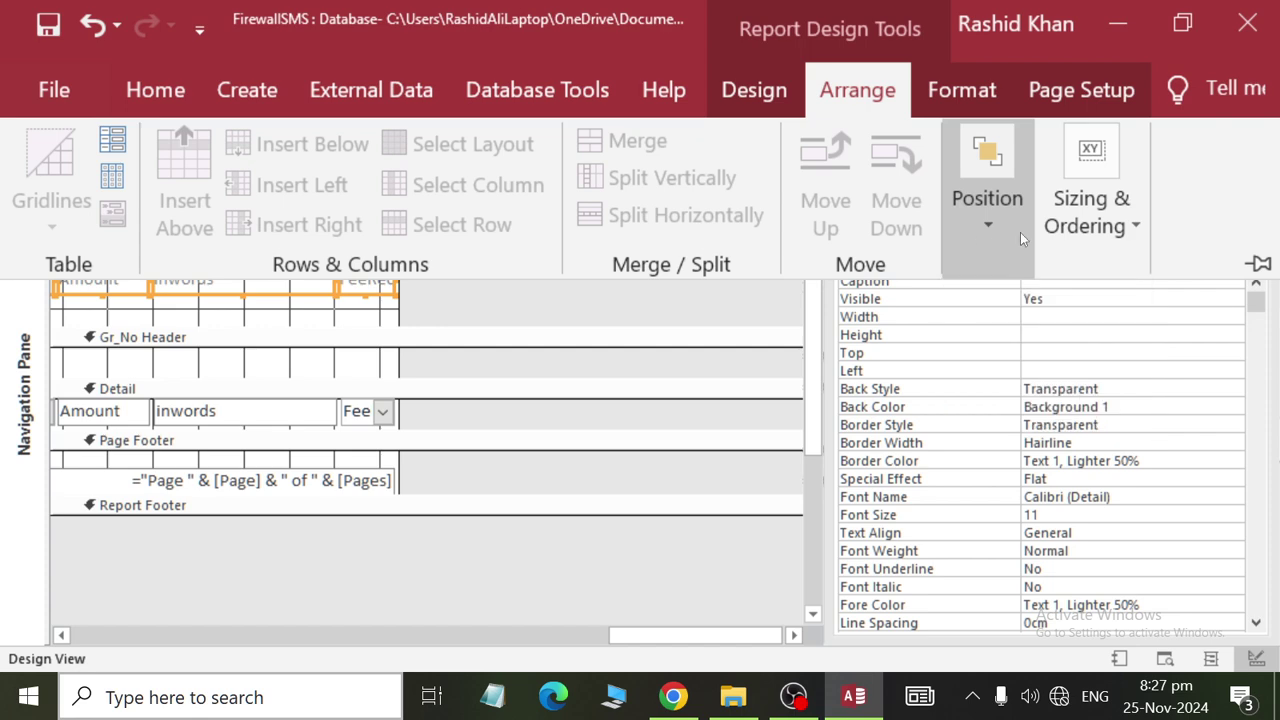
{"action": "left_click", "coordinate": [1100, 220]}
{"action": "left_click", "coordinate": [1085, 380]}
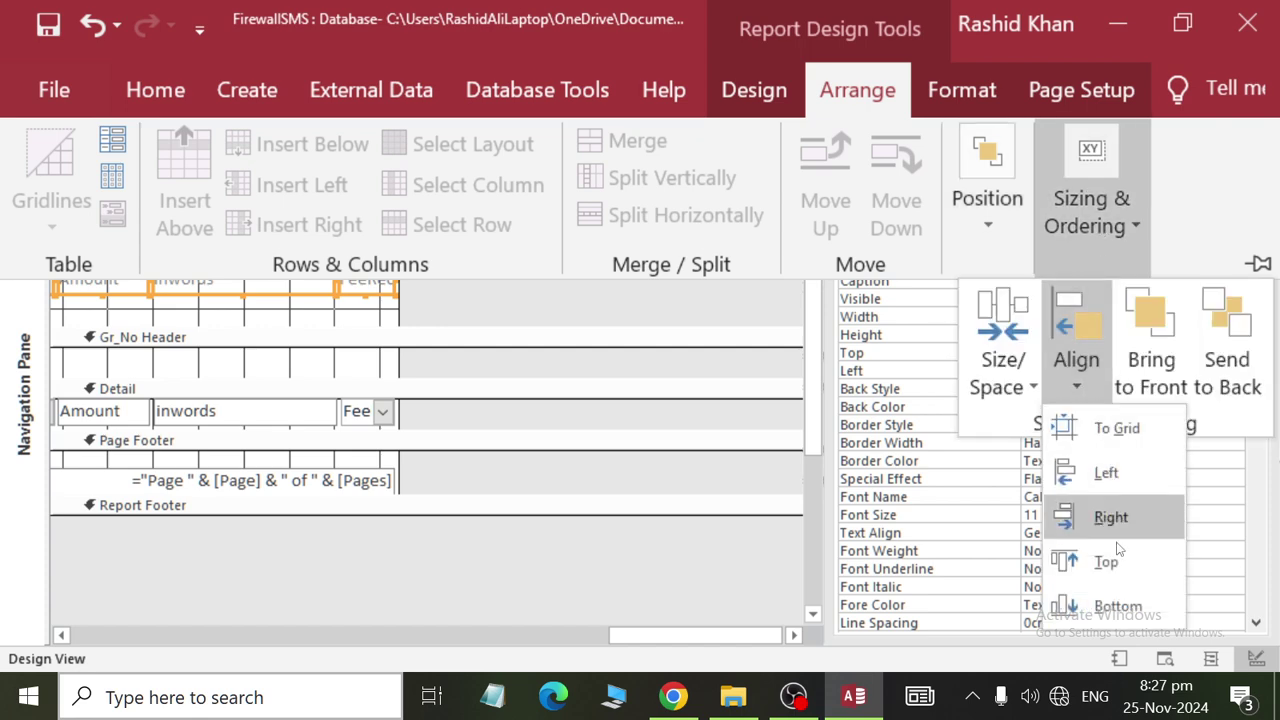
{"action": "left_click", "coordinate": [1117, 605]}
{"action": "left_click", "coordinate": [478, 614]}
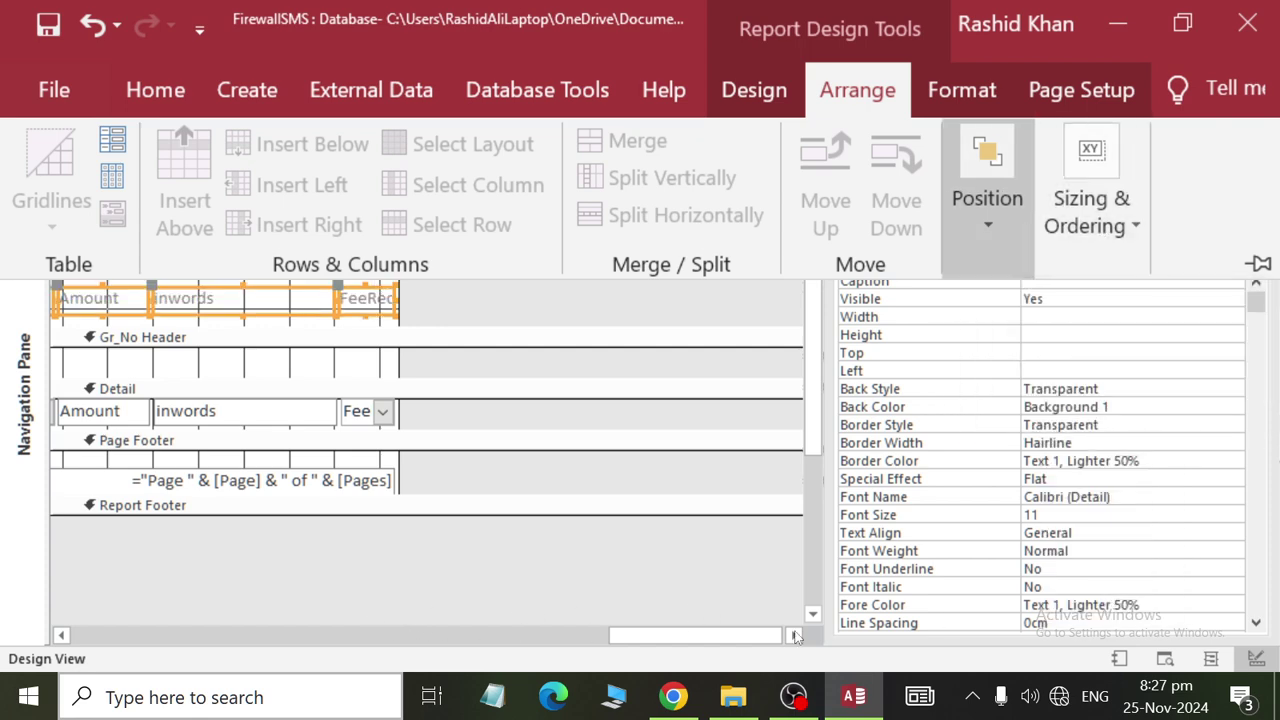
Shorten the inwords heading from its far end and extend the FeeReceiverName heading leftward to about 2.18 cm wide.
{"action": "left_click", "coordinate": [370, 298]}
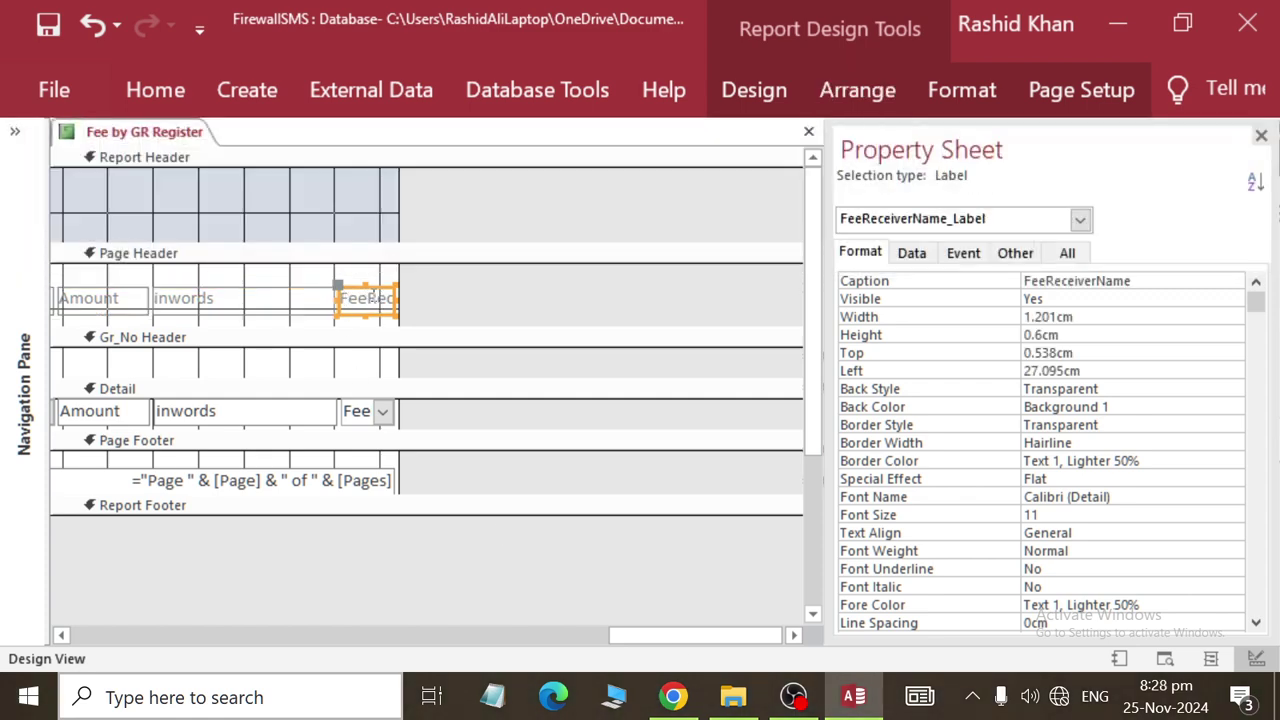
{"action": "left_click", "coordinate": [370, 298]}
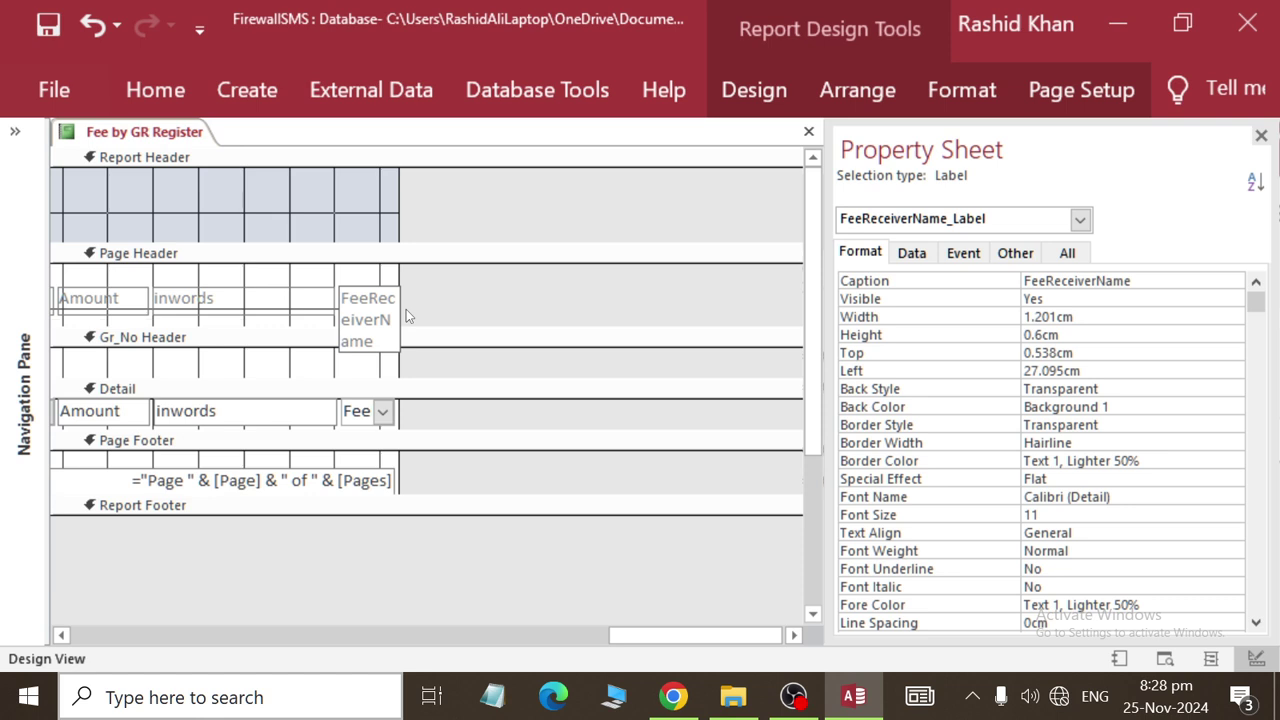
{"action": "left_click", "coordinate": [249, 297]}
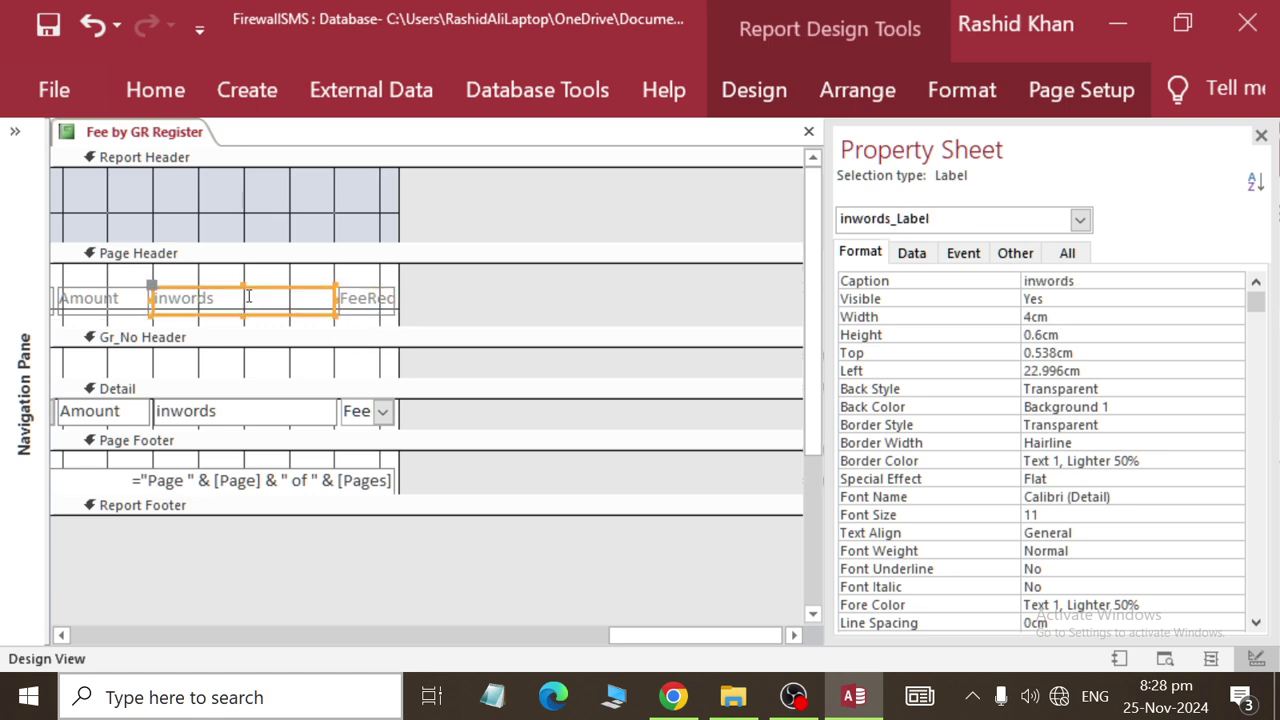
{"action": "left_click", "coordinate": [337, 297]}
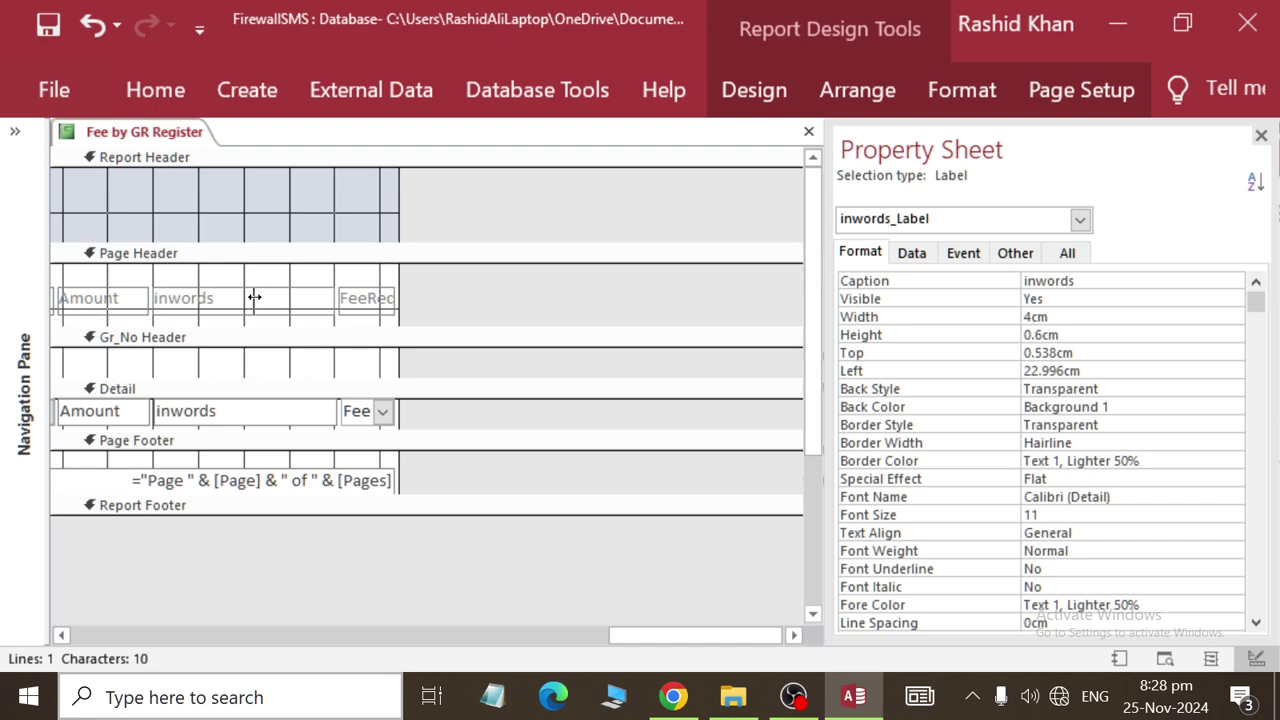
{"action": "left_click_drag", "start_coordinate": [252, 297], "coordinate": [253, 297]}
{"action": "left_click", "coordinate": [340, 298]}
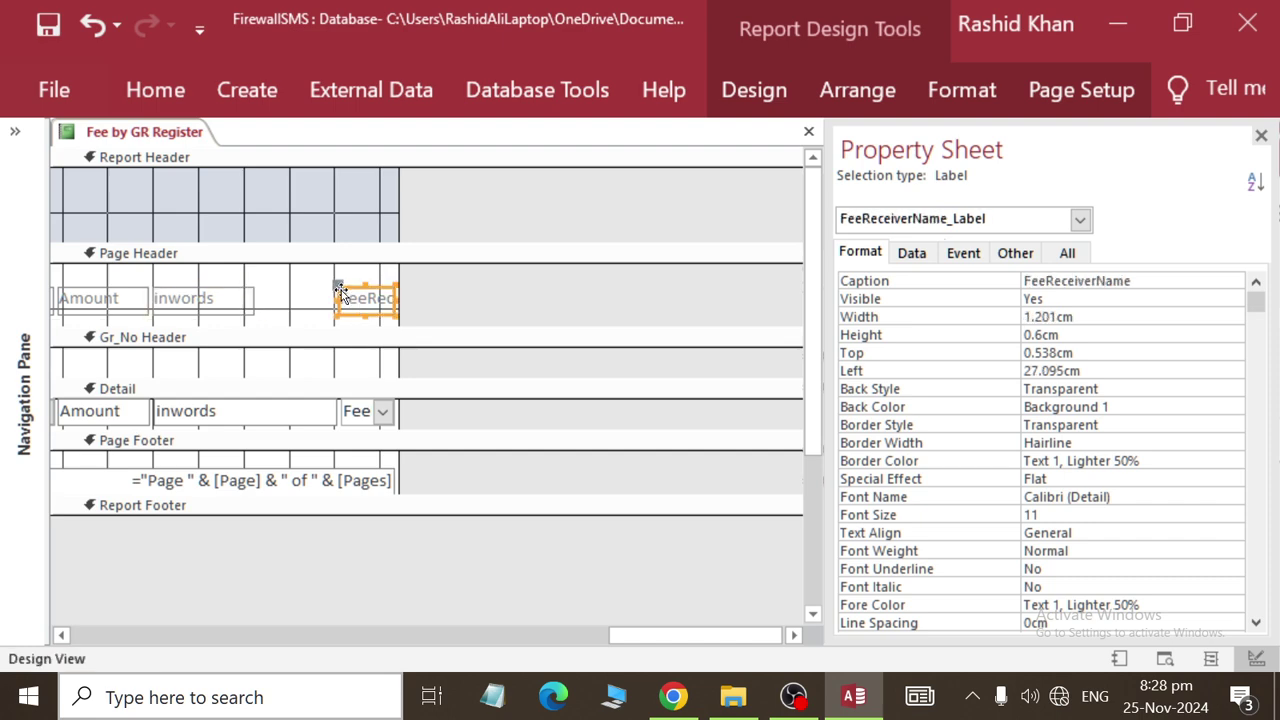
{"action": "left_click_drag", "start_coordinate": [337, 297], "coordinate": [291, 297]}
Change the FeeReceiverName heading's caption to "Received By" and increase its height to about 0.86 cm.
{"action": "double_click", "coordinate": [365, 298]}
{"action": "key", "text": "BackSpace"}
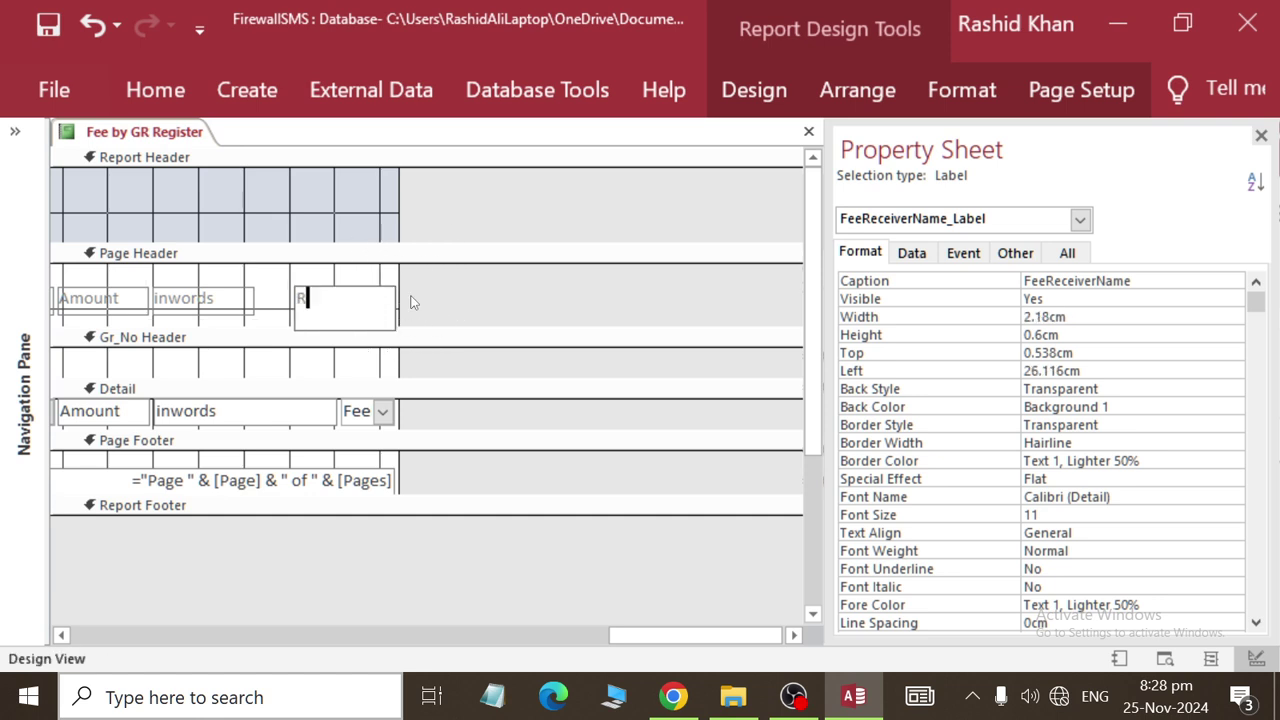
{"action": "type", "text": "Rece"}
{"action": "key", "text": "BackSpace"}
{"action": "type", "text": "d"}
{"action": "type", "text": "eived "}
{"action": "type", "text": "By"}
{"action": "left_click", "coordinate": [473, 311]}
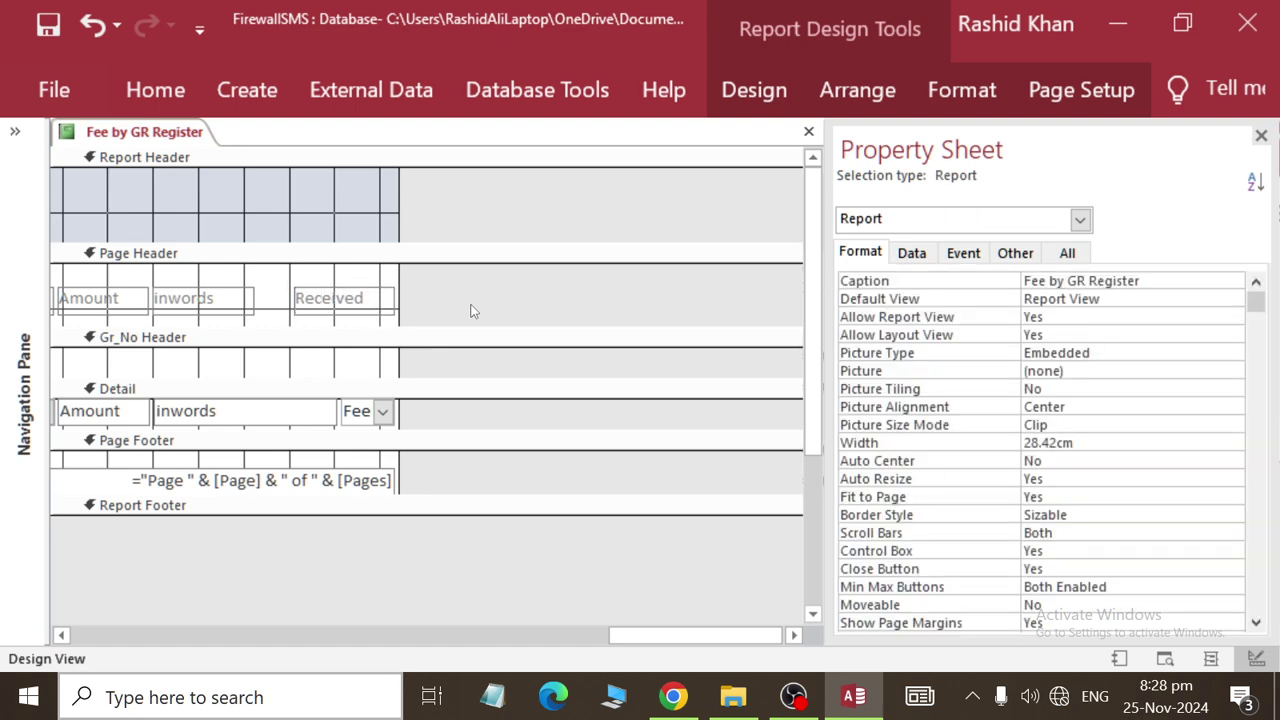
{"action": "left_click", "coordinate": [366, 302]}
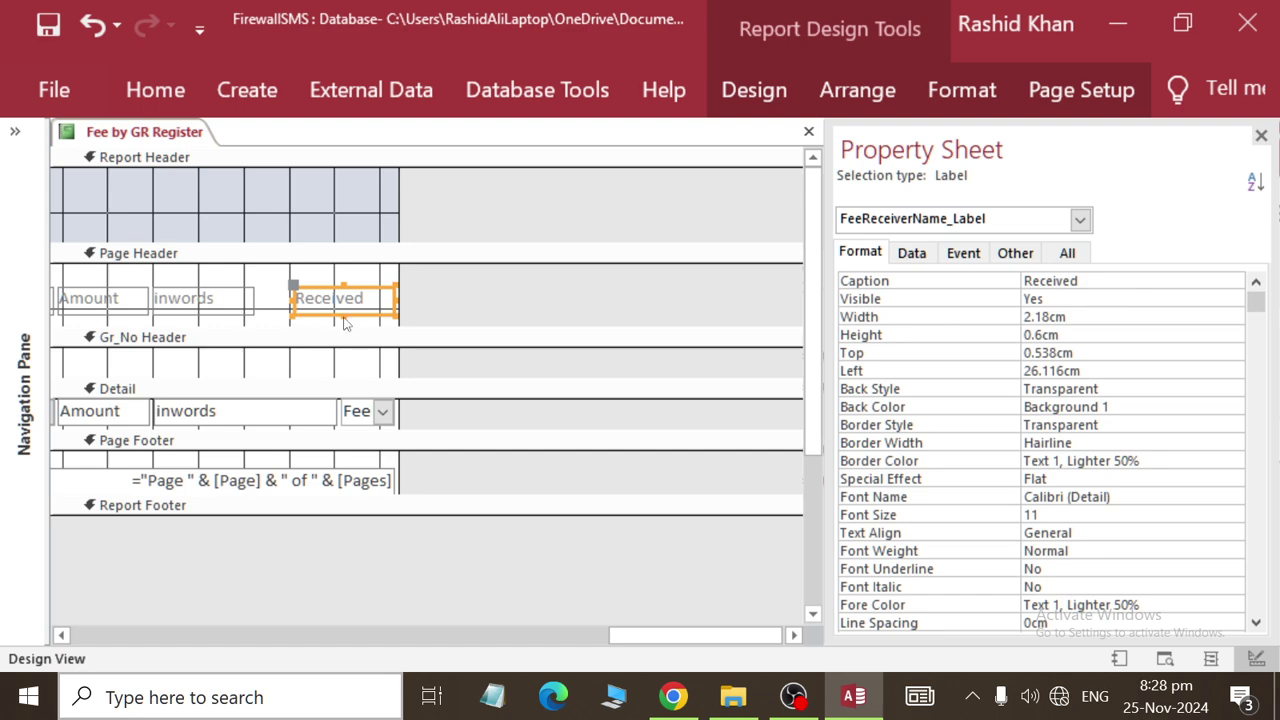
{"action": "left_click_drag", "start_coordinate": [343, 314], "coordinate": [343, 325]}
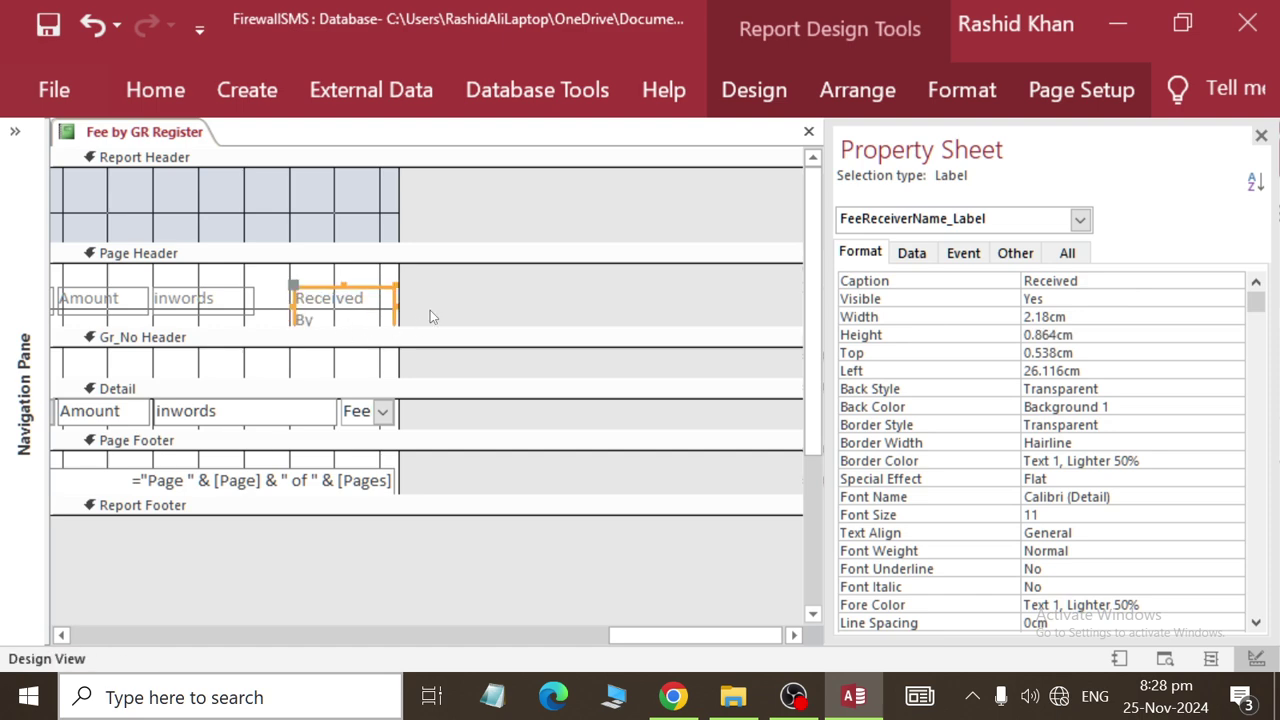
Center the text of the Page Header headings from Month through Received By.
{"action": "left_click_drag", "start_coordinate": [435, 308], "coordinate": [140, 272]}
{"action": "left_click", "coordinate": [962, 90]}
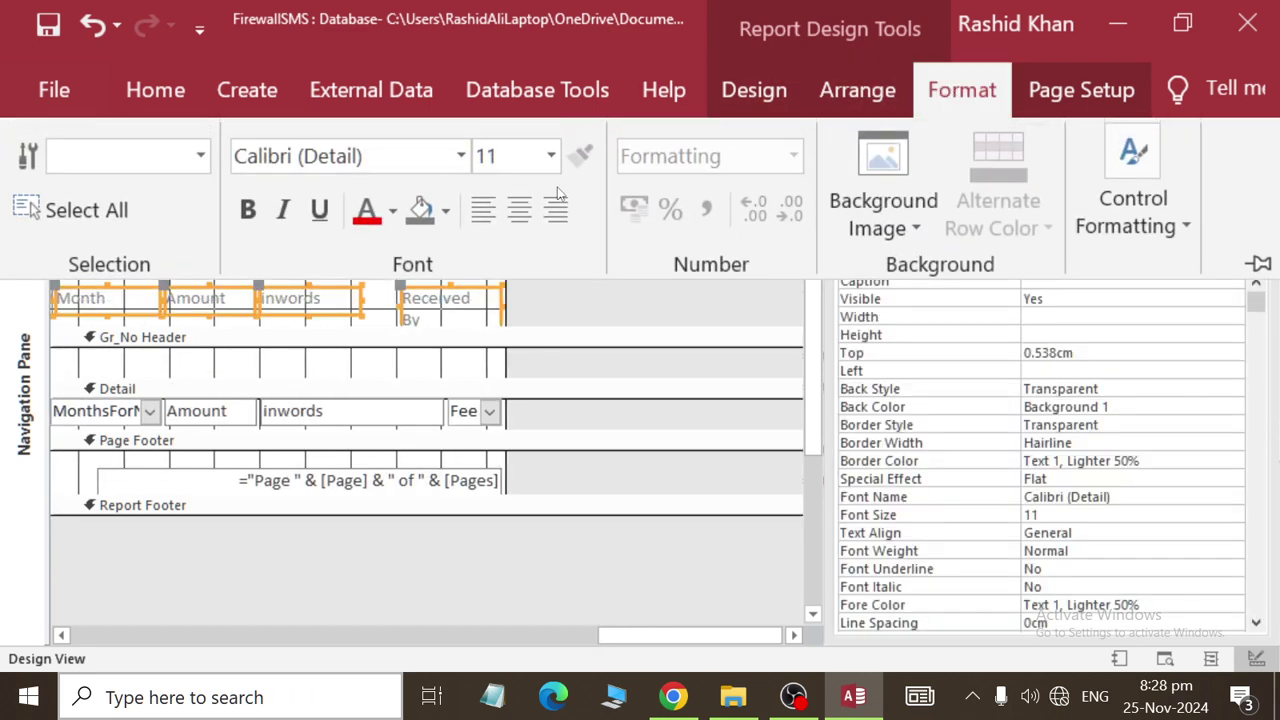
{"action": "left_click", "coordinate": [519, 209]}
{"action": "left_click", "coordinate": [552, 313]}
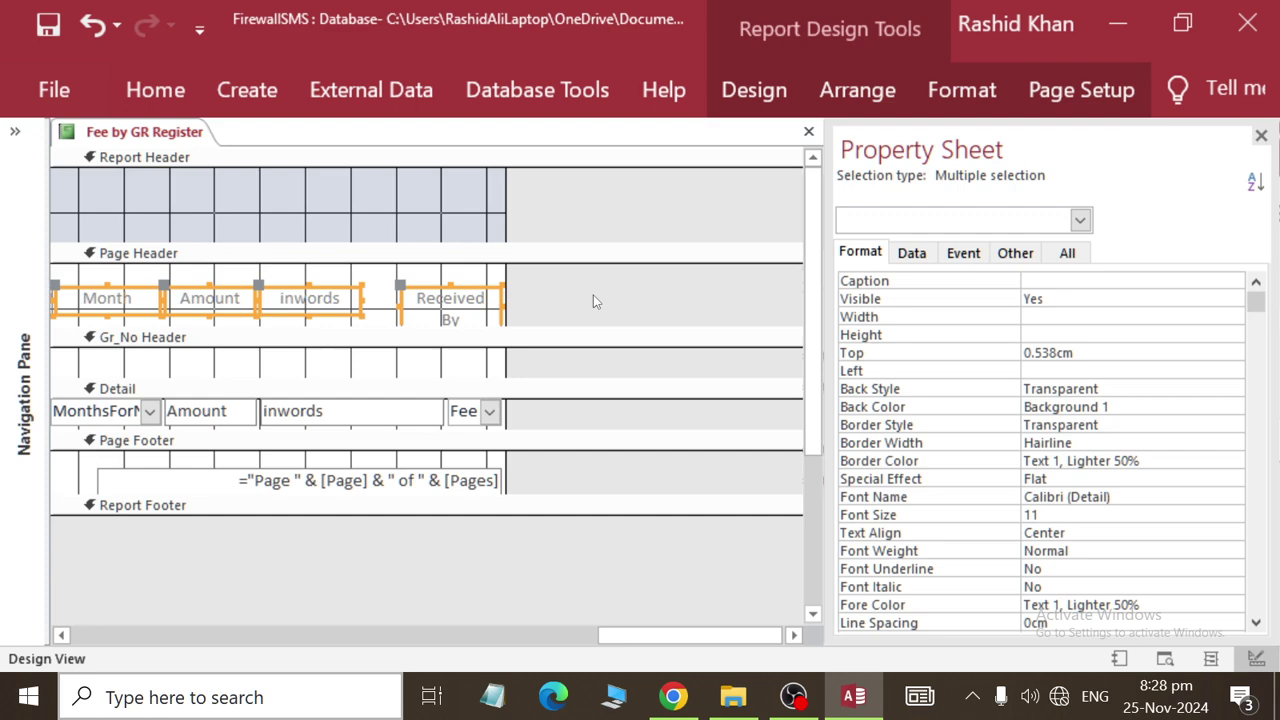
Change the Receiving Date heading's caption to "Date" and reduce its height to about 0.58 cm.
{"action": "left_click_drag", "start_coordinate": [580, 290], "coordinate": [124, 232]}
{"action": "left_click", "coordinate": [240, 292]}
{"action": "left_click", "coordinate": [240, 292]}
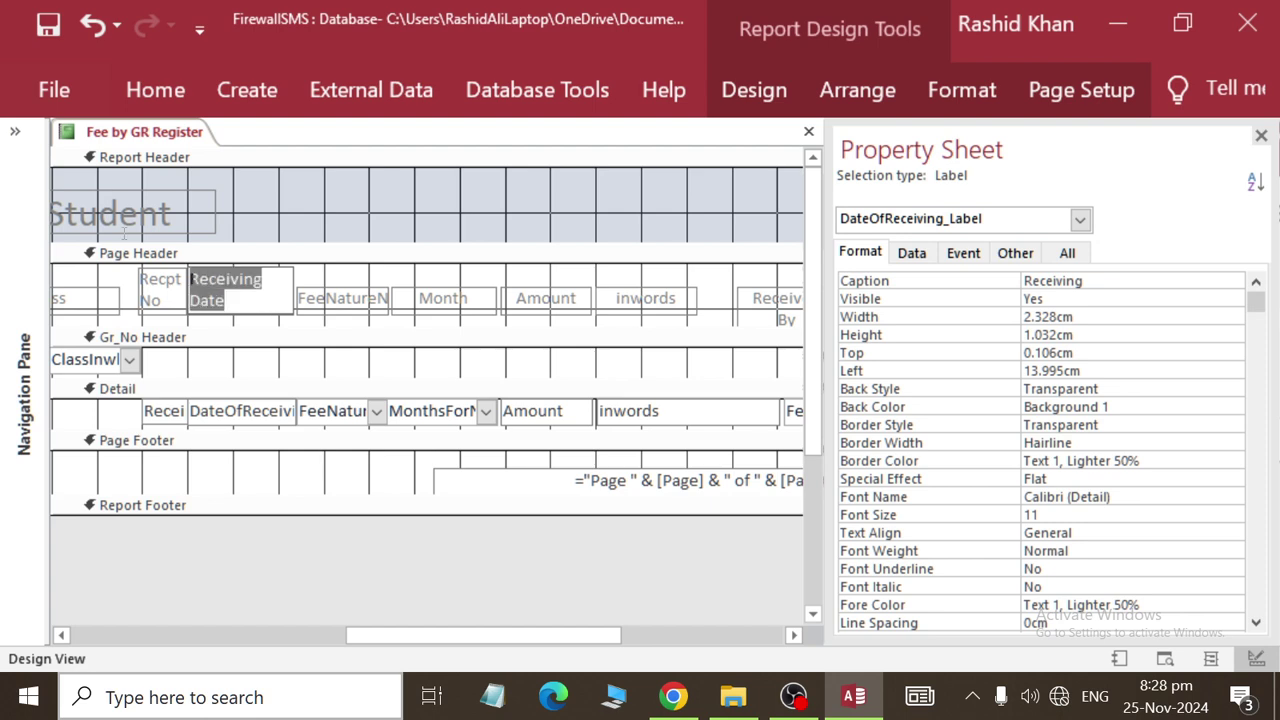
{"action": "type", "text": "Date"}
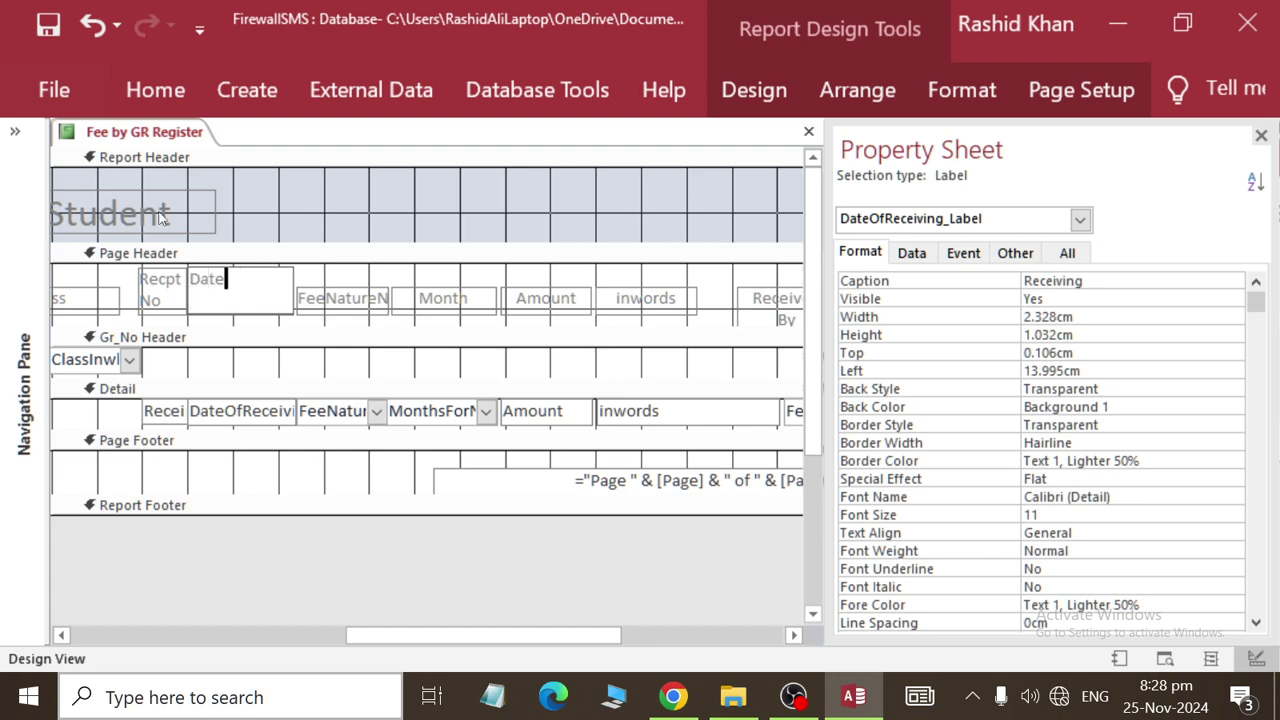
{"action": "left_click", "coordinate": [330, 281]}
{"action": "left_click", "coordinate": [246, 308]}
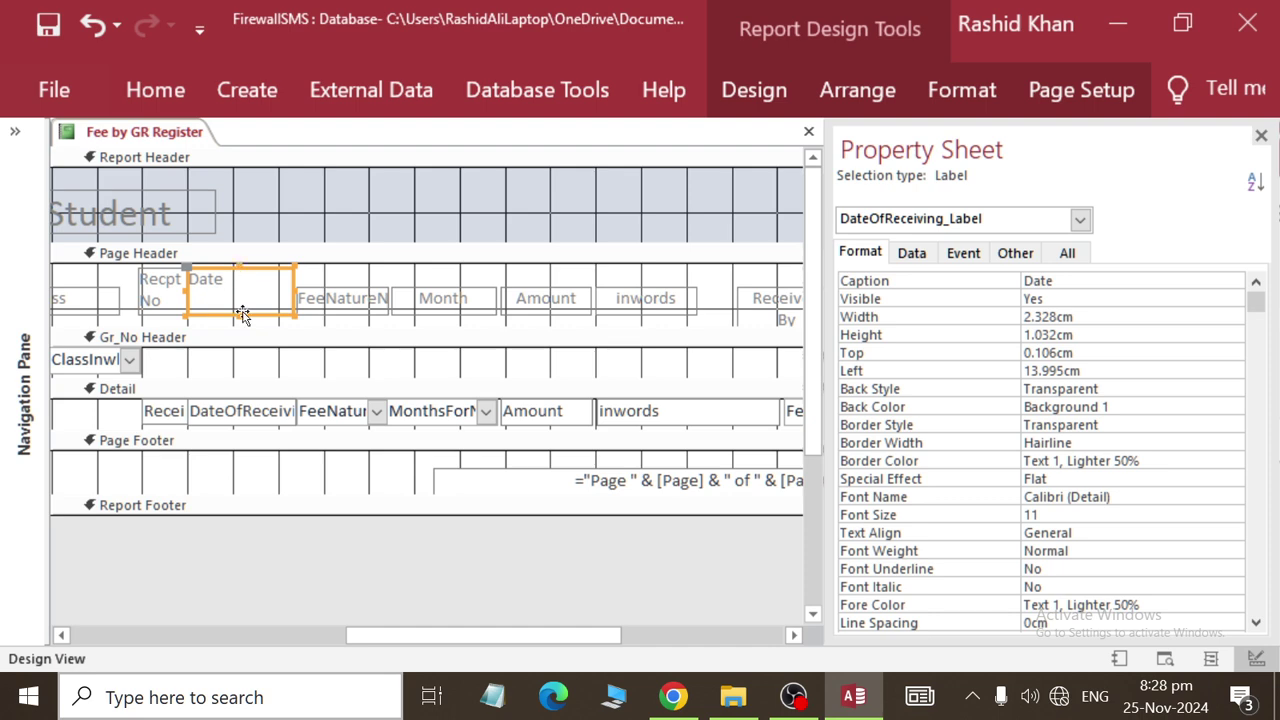
{"action": "double_click", "coordinate": [240, 314]}
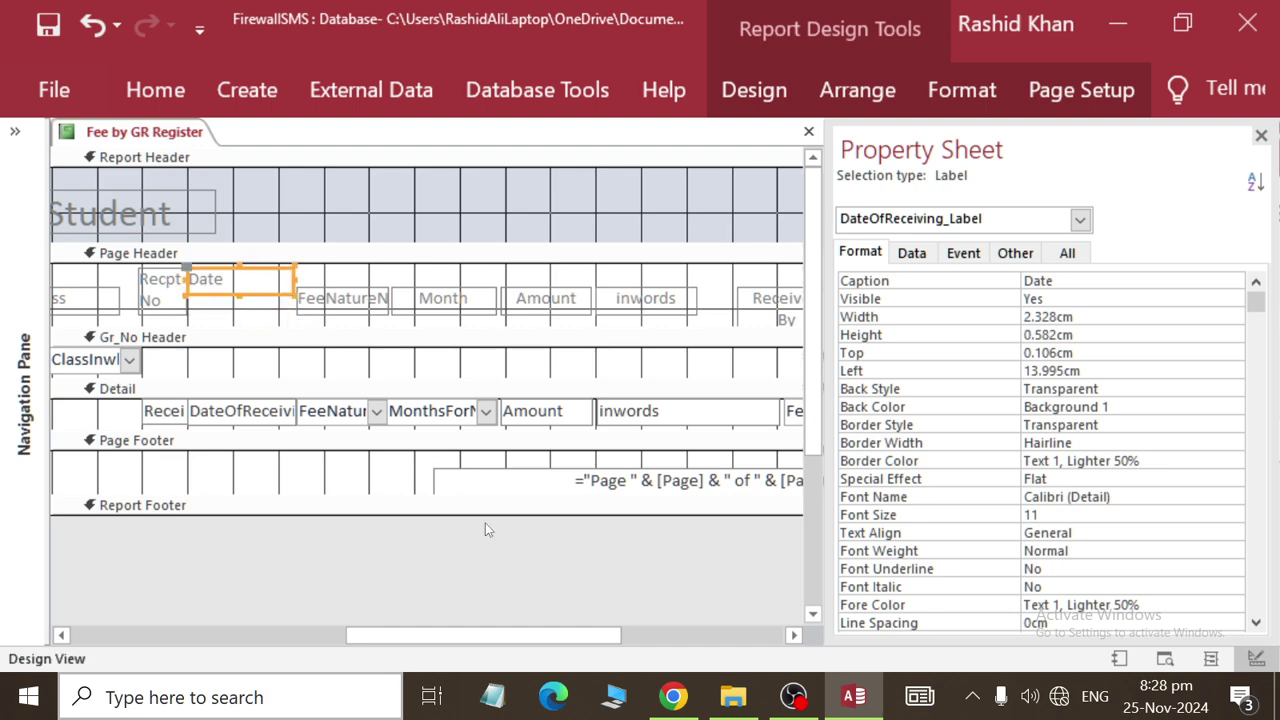
Select all the Page Header column headings and align them to their top edges.
{"action": "left_click_drag", "start_coordinate": [492, 636], "coordinate": [652, 636]}
{"action": "left_click_drag", "start_coordinate": [612, 302], "coordinate": [6, 286]}
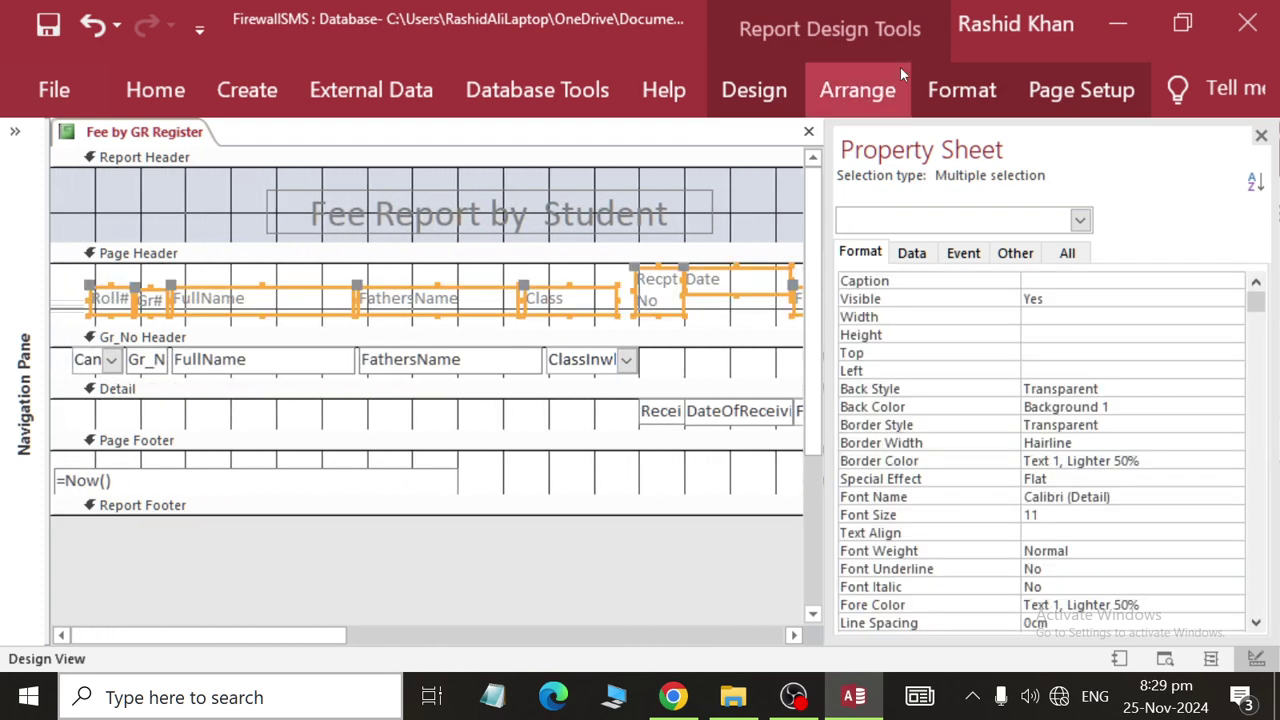
{"action": "left_click", "coordinate": [955, 92]}
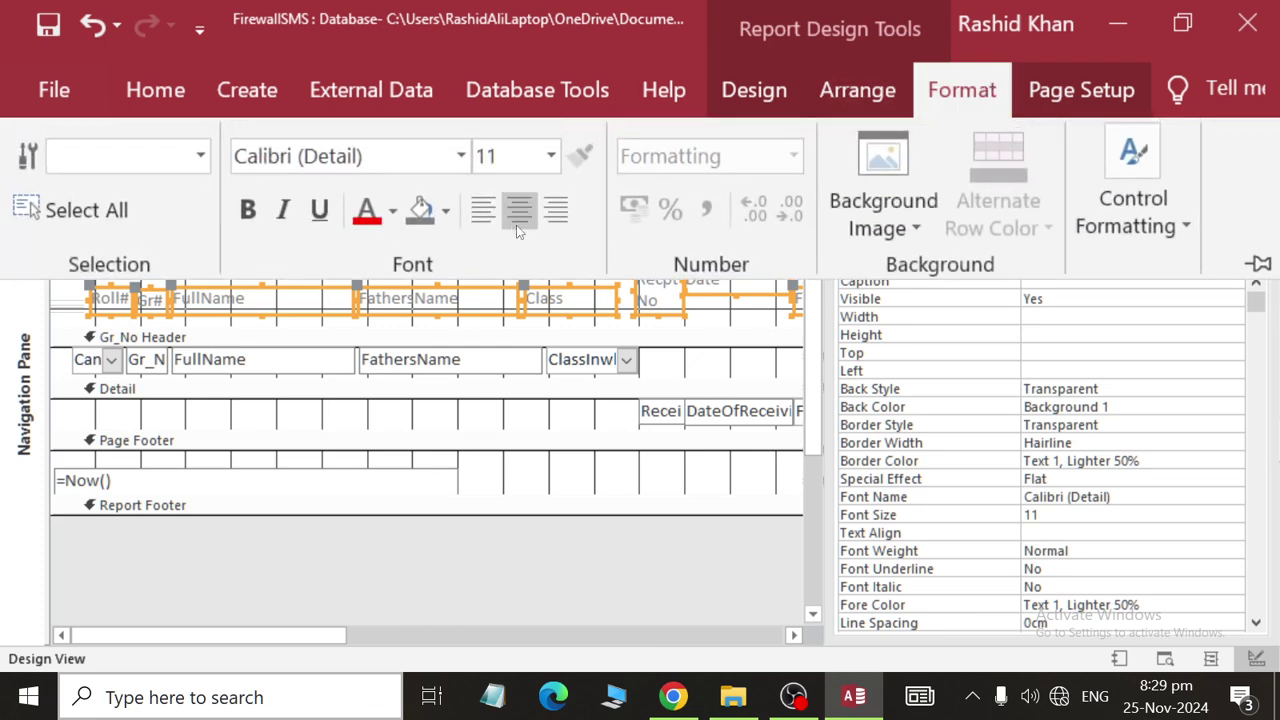
{"action": "left_click", "coordinate": [866, 94]}
{"action": "left_click", "coordinate": [985, 200]}
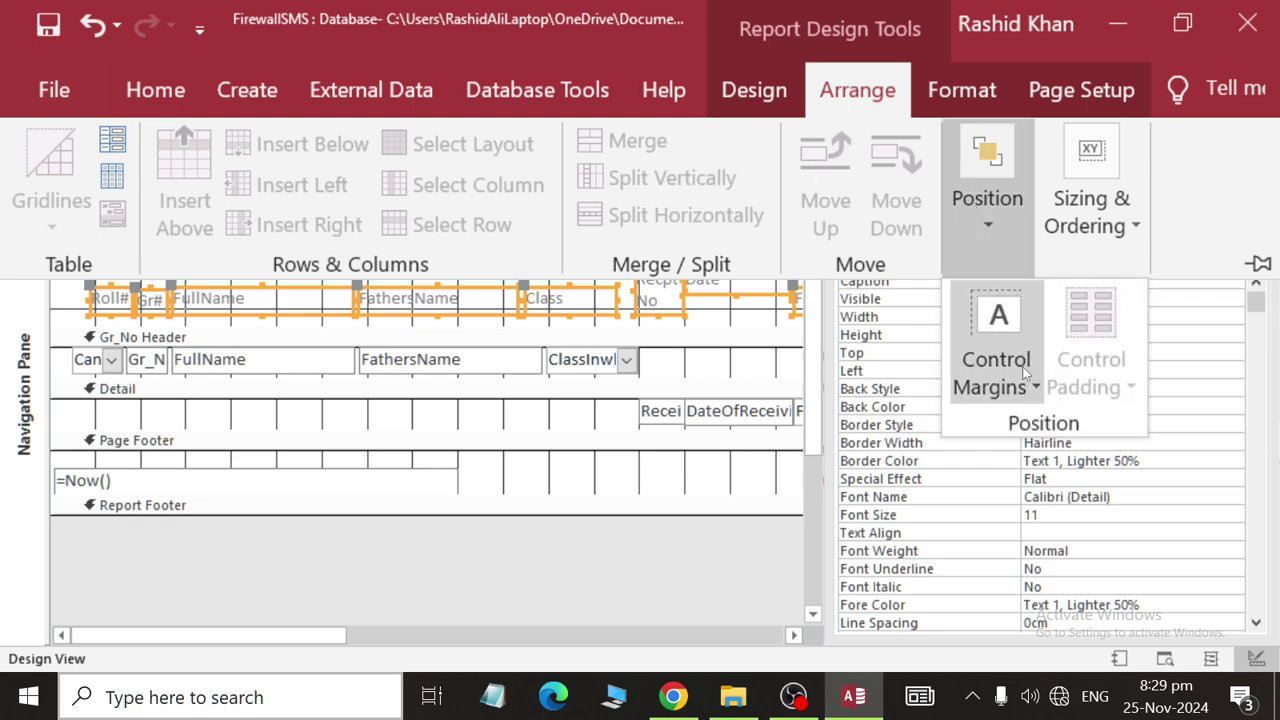
{"action": "left_click", "coordinate": [1105, 230]}
{"action": "left_click", "coordinate": [1105, 230]}
{"action": "left_click", "coordinate": [1100, 338]}
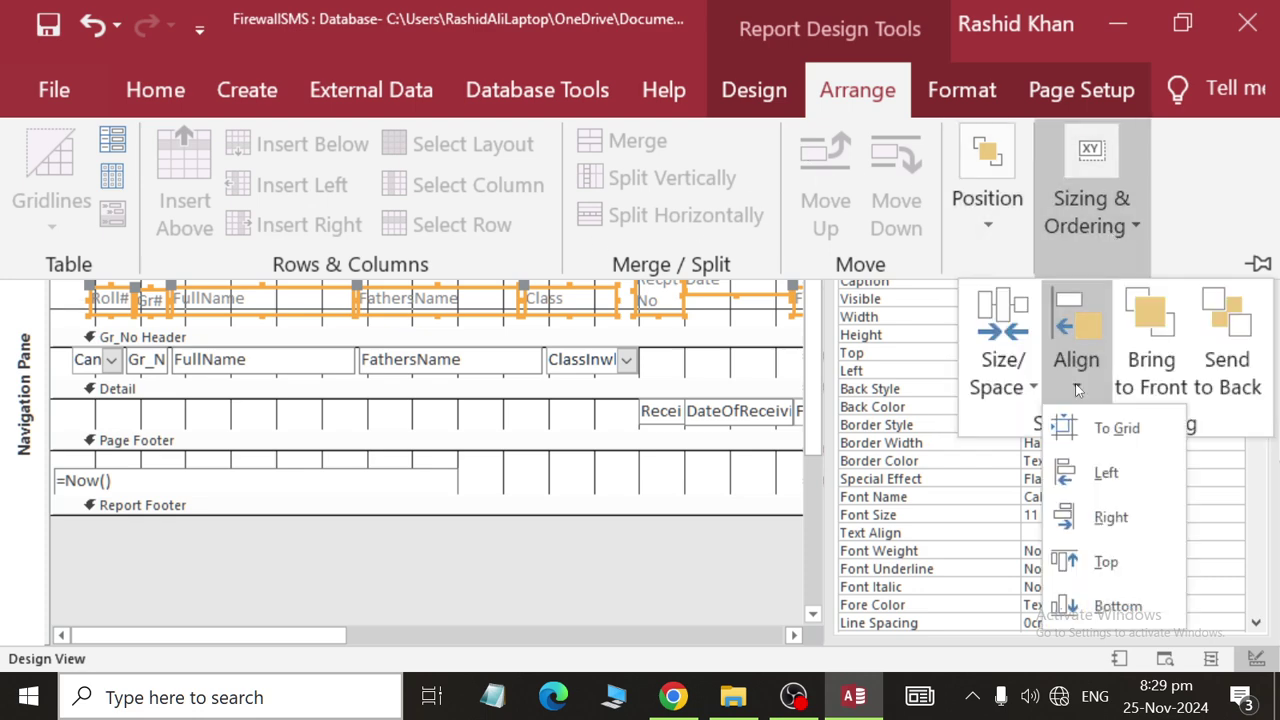
{"action": "left_click", "coordinate": [1100, 563]}
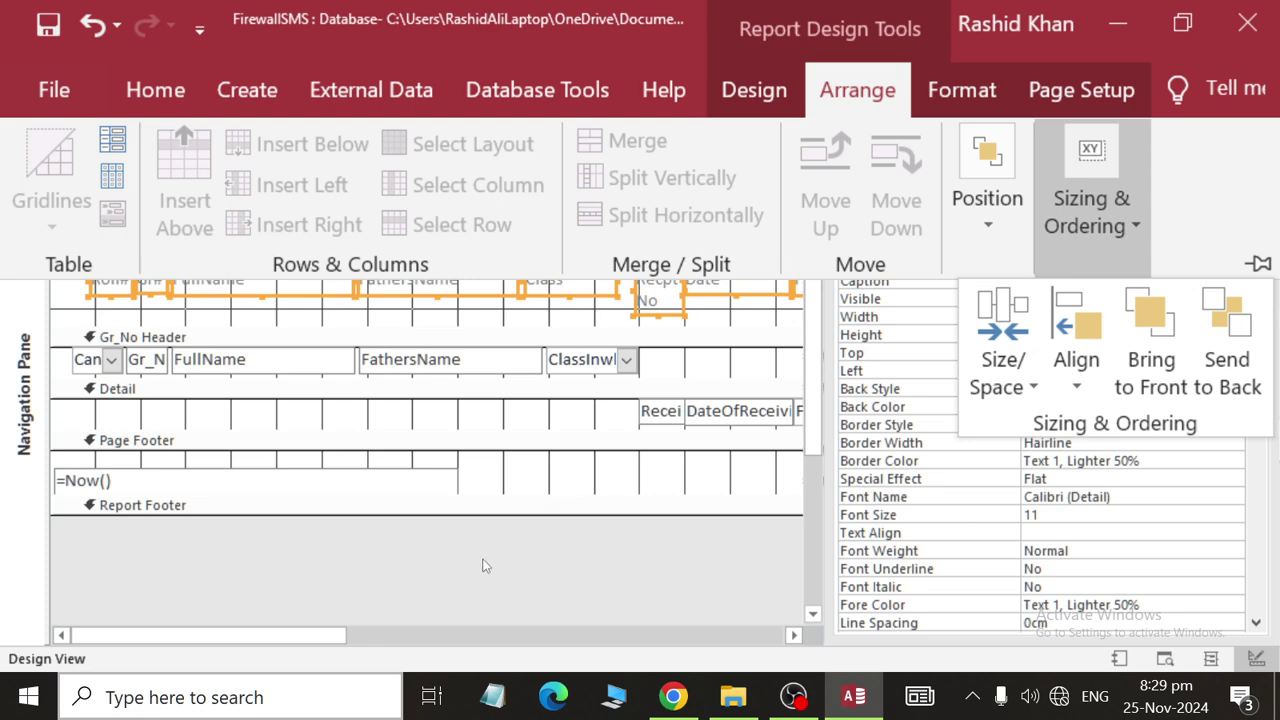
Reduce the height of the Page Header section so it ends just below the headings.
{"action": "left_click", "coordinate": [222, 320]}
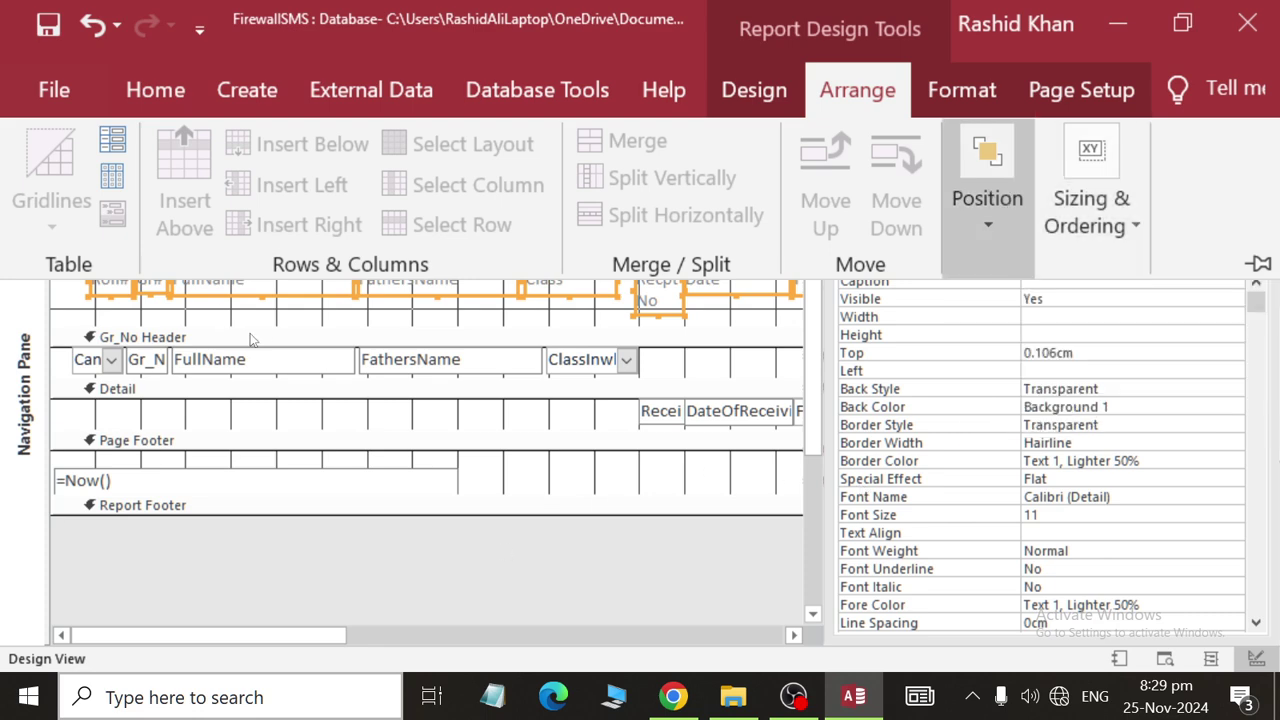
{"action": "left_click", "coordinate": [274, 350]}
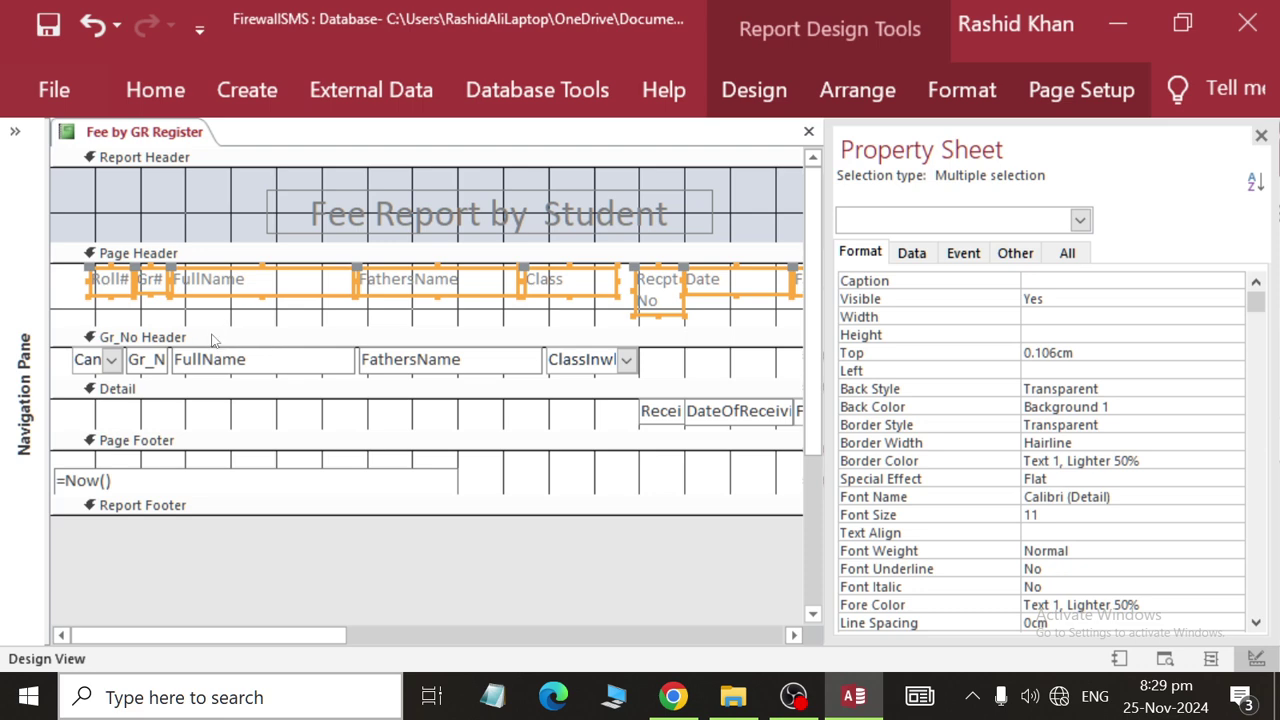
{"action": "left_click_drag", "start_coordinate": [211, 331], "coordinate": [211, 317]}
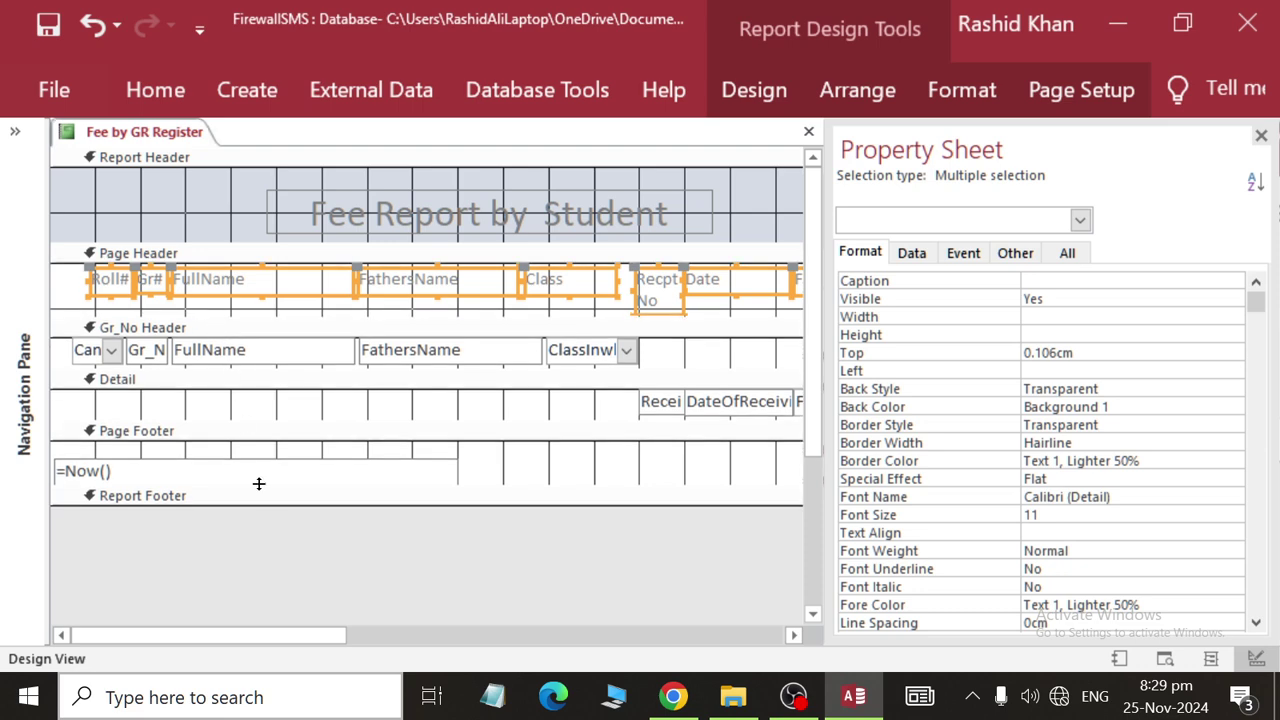
{"action": "left_click", "coordinate": [301, 550]}
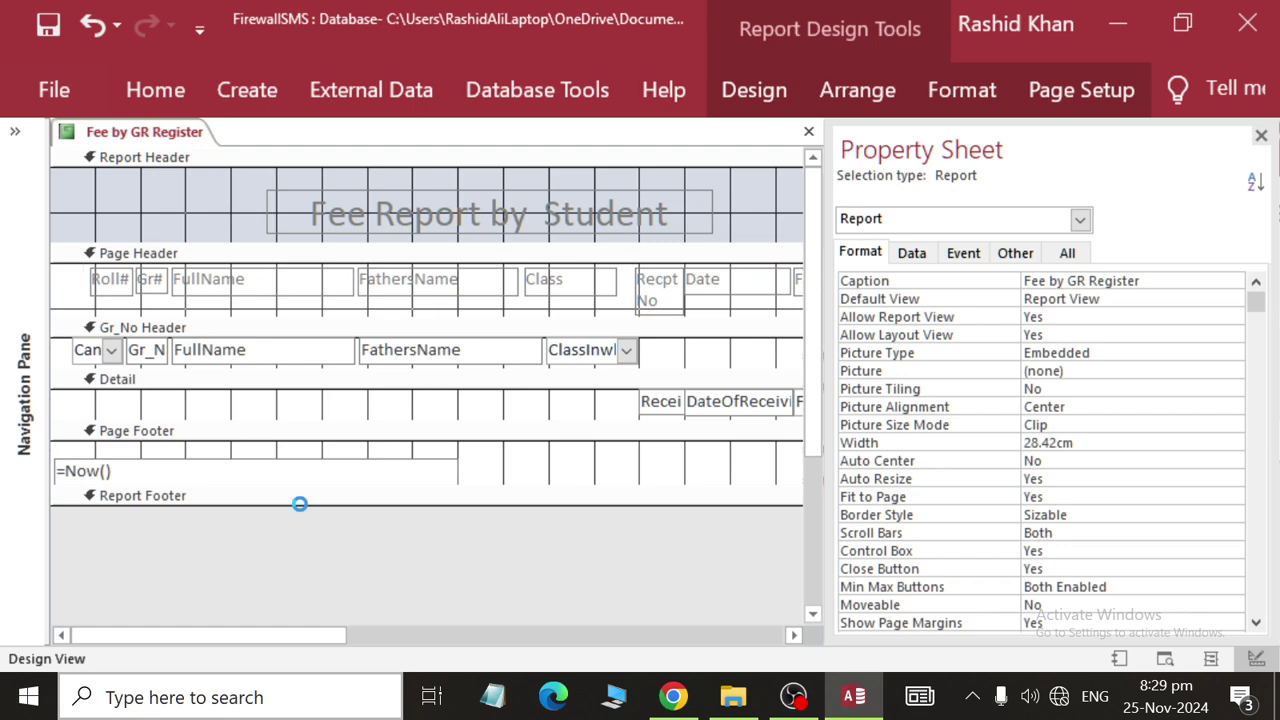
Show the report in Report View and examine its fee nature, month, receiver and class columns.
{"action": "right_click", "coordinate": [138, 136]}
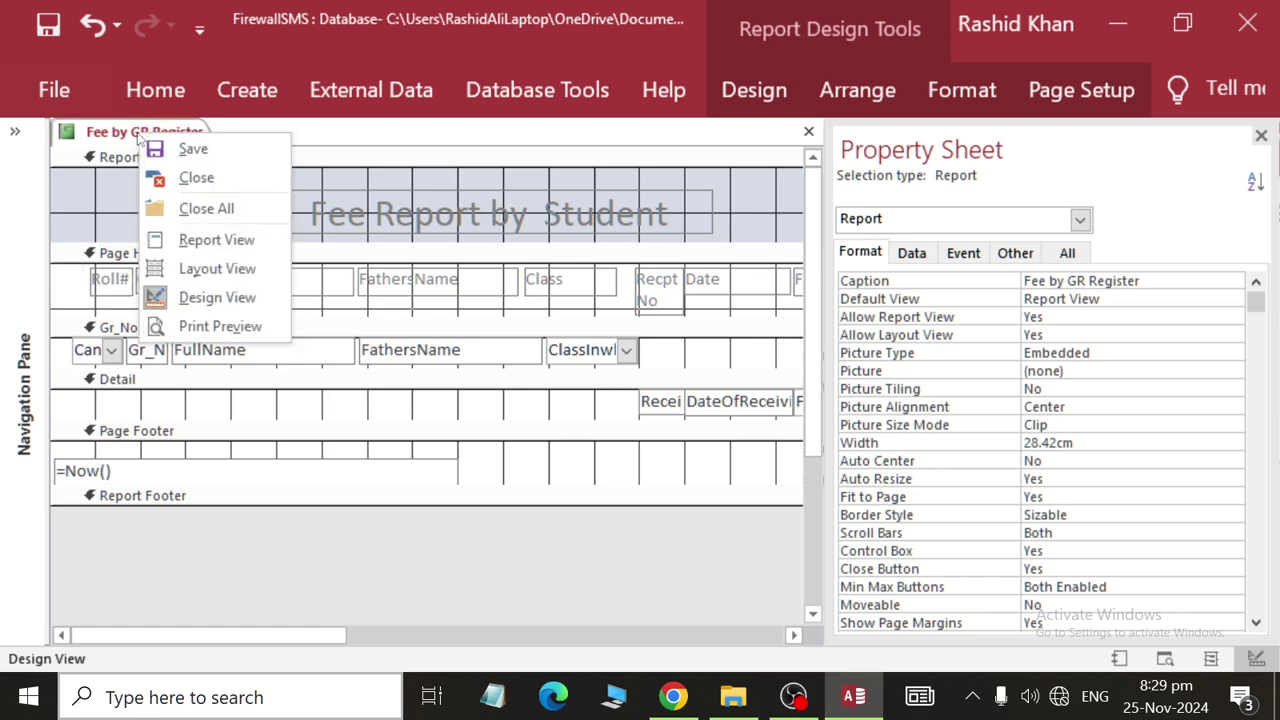
{"action": "left_click", "coordinate": [216, 240]}
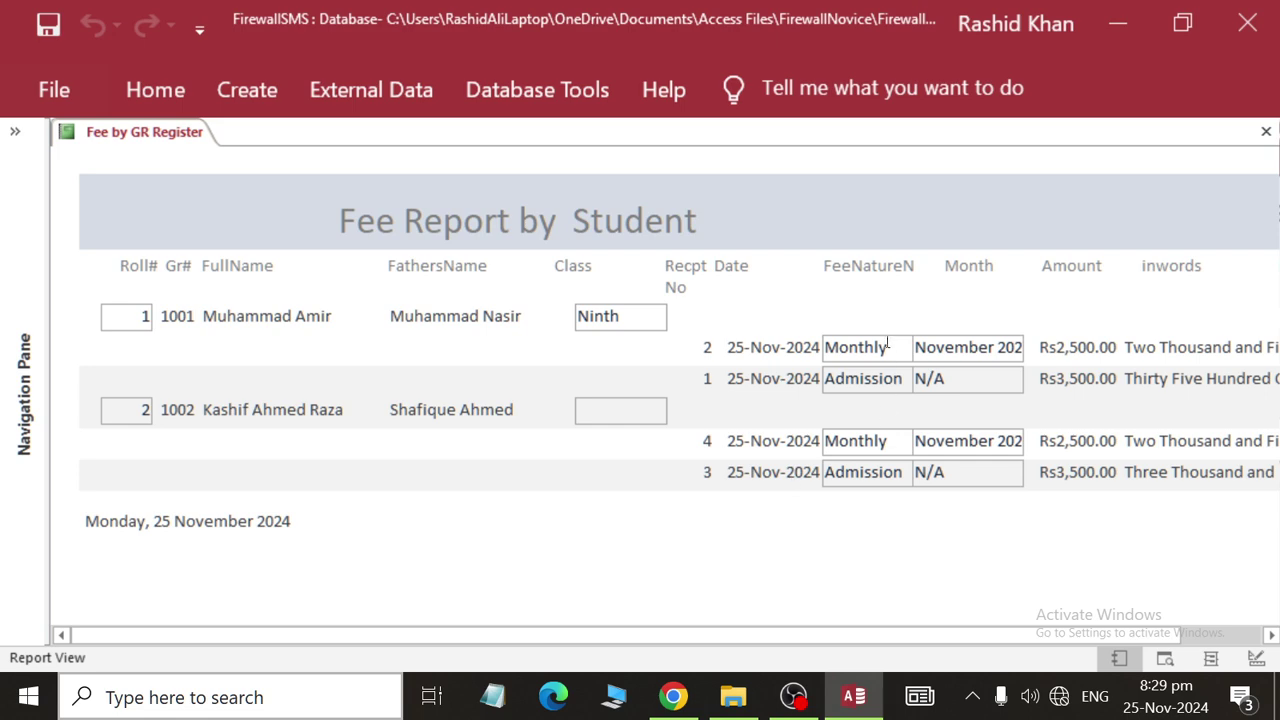
{"action": "left_click_drag", "start_coordinate": [885, 347], "coordinate": [794, 346]}
{"action": "left_click", "coordinate": [955, 347]}
{"action": "left_click", "coordinate": [875, 380]}
{"action": "left_click_drag", "start_coordinate": [945, 378], "coordinate": [913, 377]}
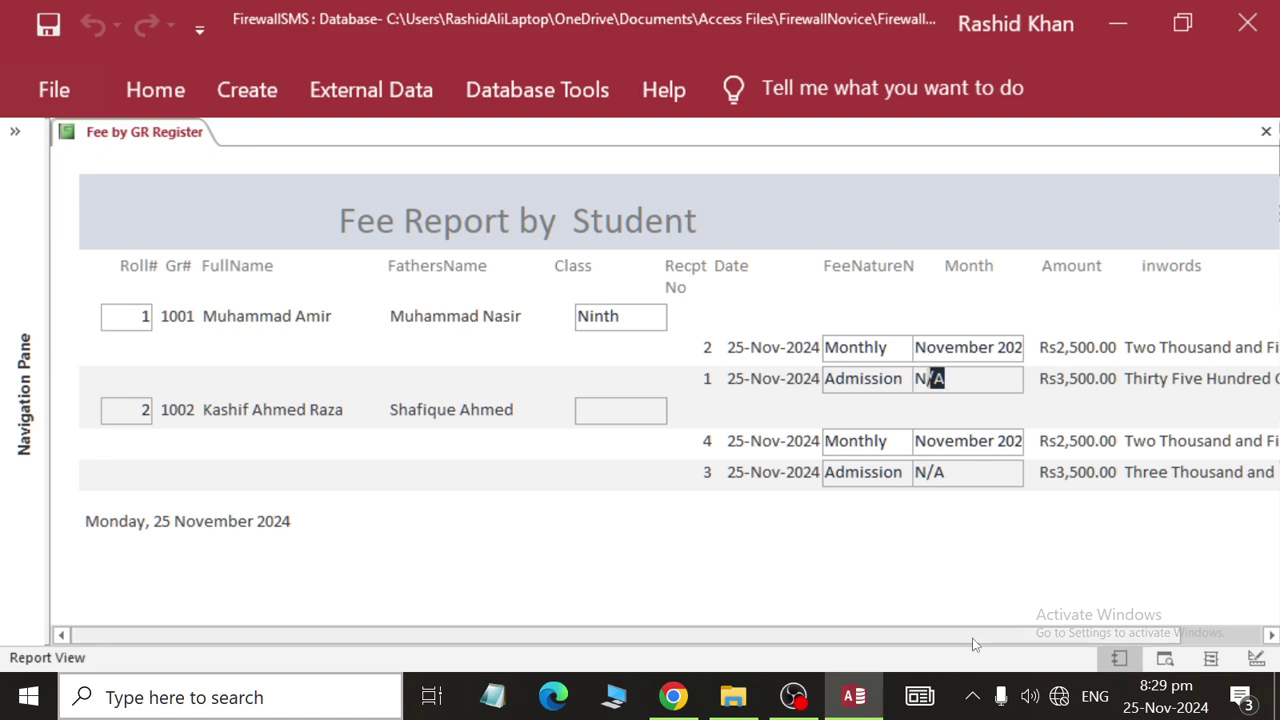
{"action": "left_click_drag", "start_coordinate": [980, 646], "coordinate": [1145, 642]}
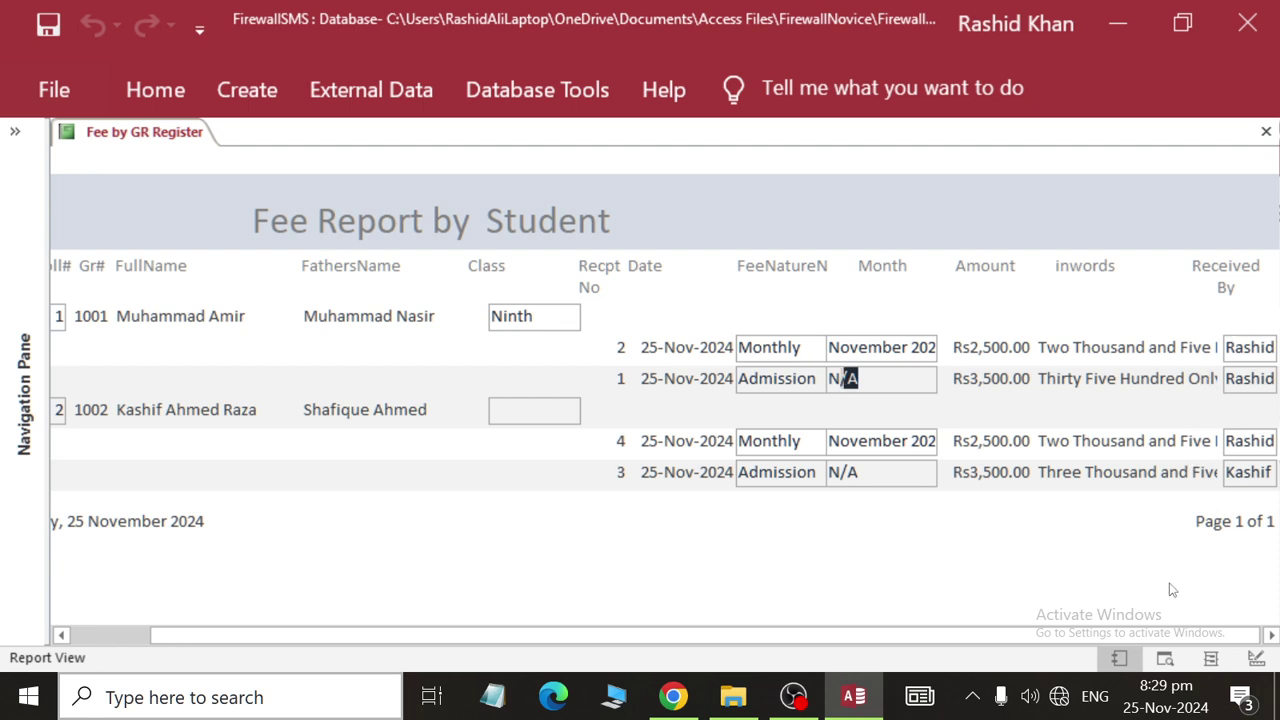
{"action": "left_click_drag", "start_coordinate": [1133, 640], "coordinate": [648, 695]}
{"action": "left_click", "coordinate": [620, 407]}
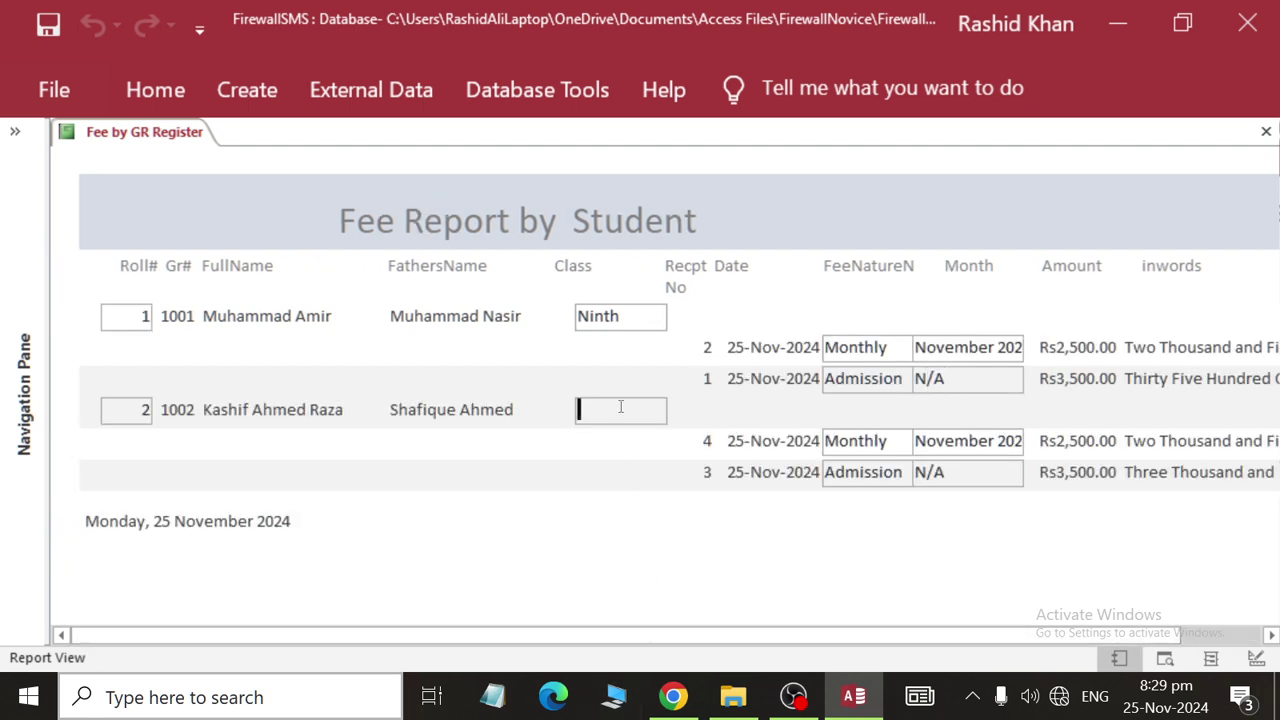
Close the Fee by GR Register report and open the Admission Form.
{"action": "right_click", "coordinate": [152, 134]}
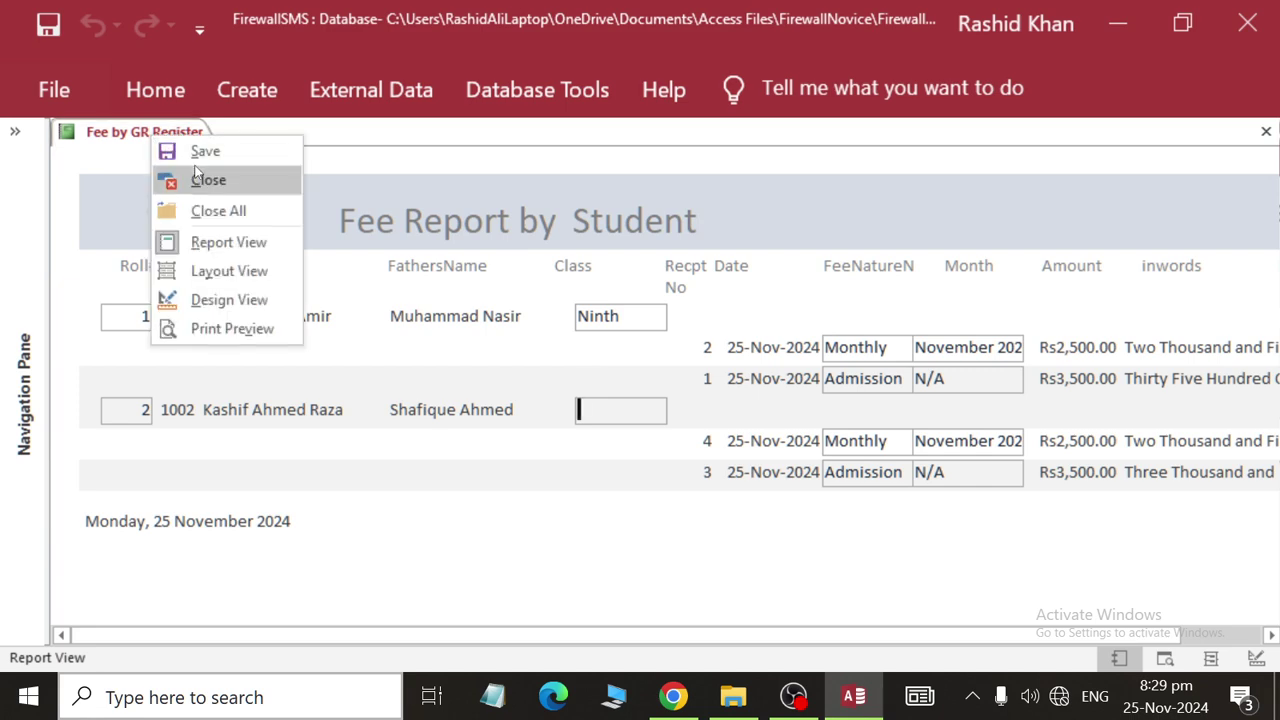
{"action": "left_click", "coordinate": [204, 177]}
{"action": "left_click", "coordinate": [15, 131]}
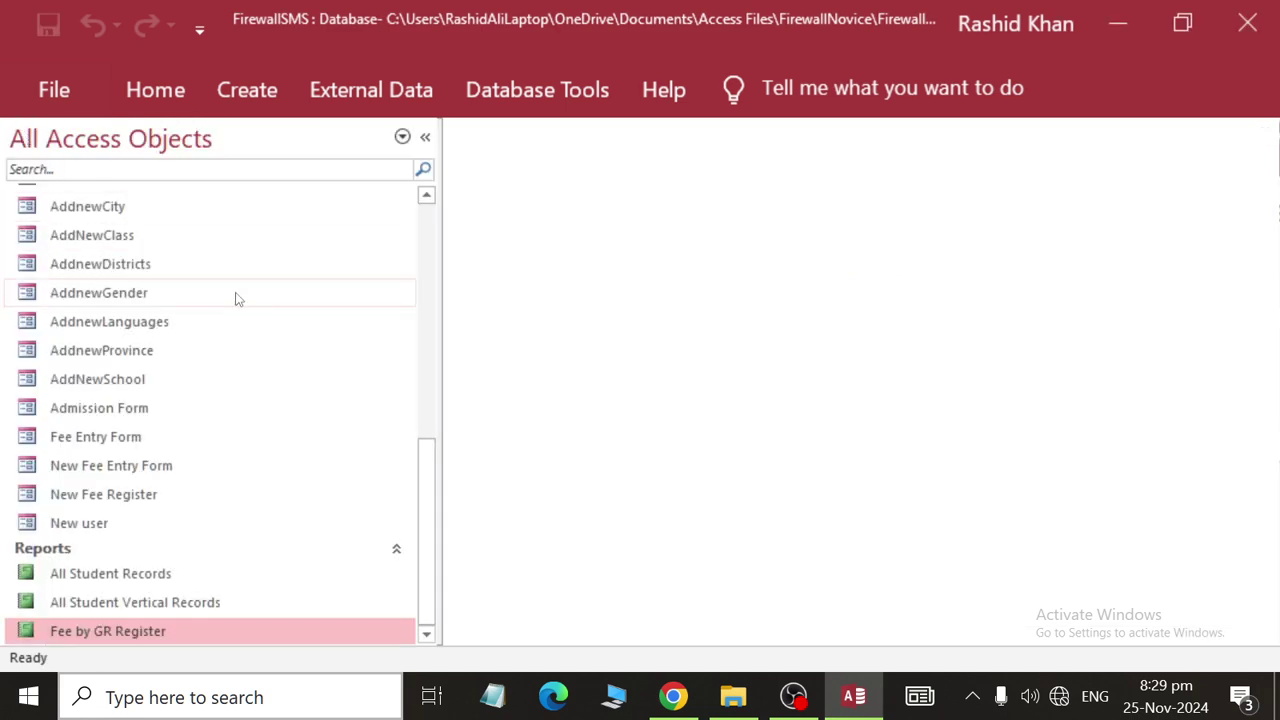
{"action": "double_click", "coordinate": [174, 406]}
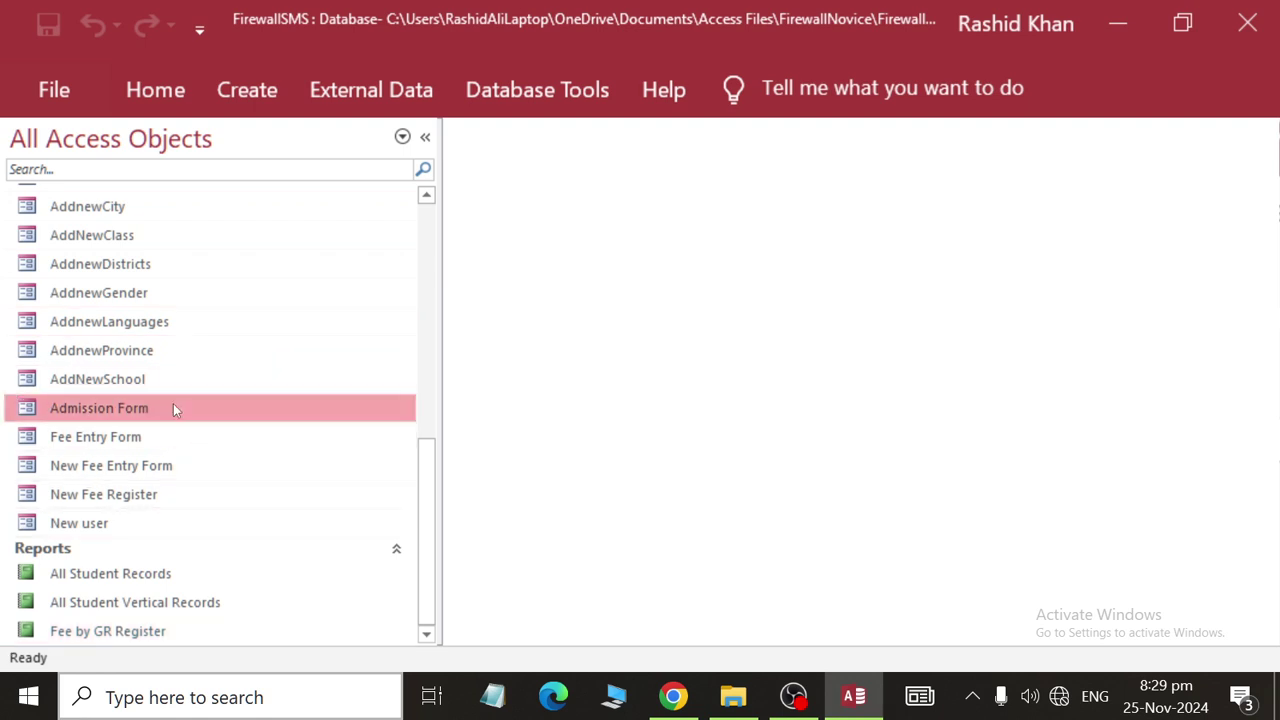
In student record 2, set ClassPassed to Matric, LastSchoolName to Government Girl Hish School Eid Gah Road, and Mothertongue to Urdu.
{"action": "left_click", "coordinate": [612, 636]}
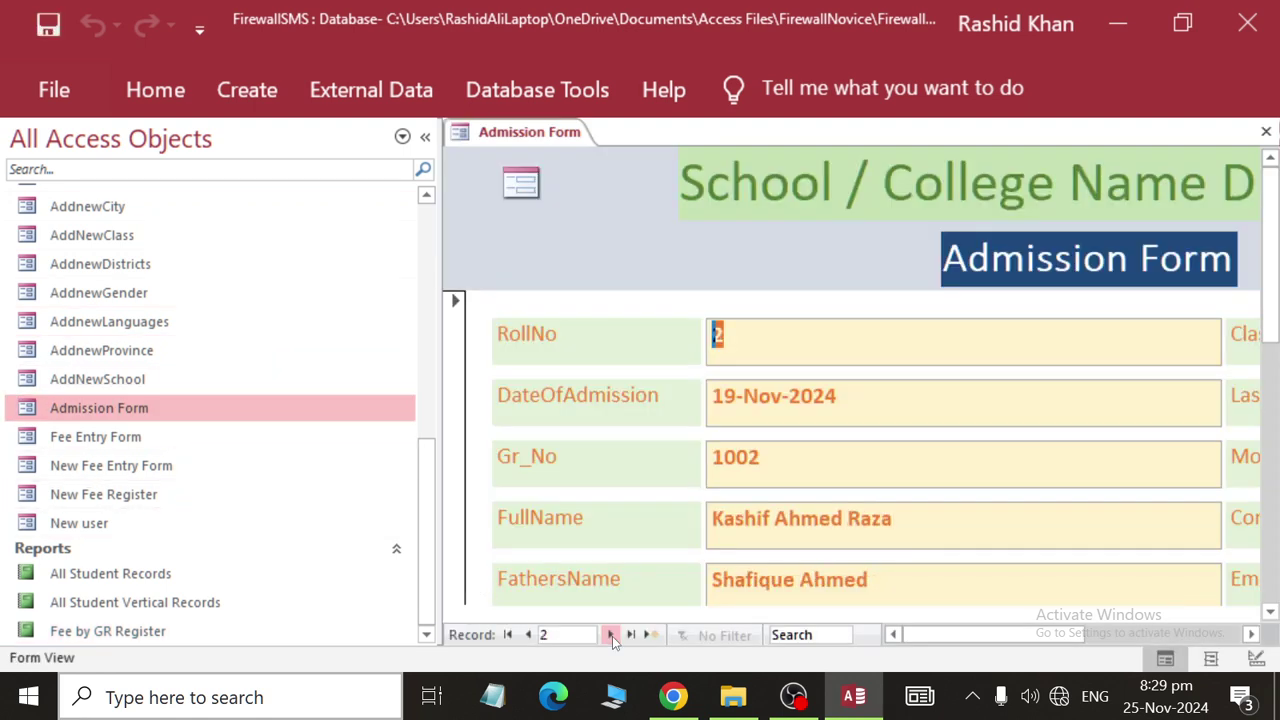
{"action": "left_click_drag", "start_coordinate": [1022, 634], "coordinate": [1175, 636]}
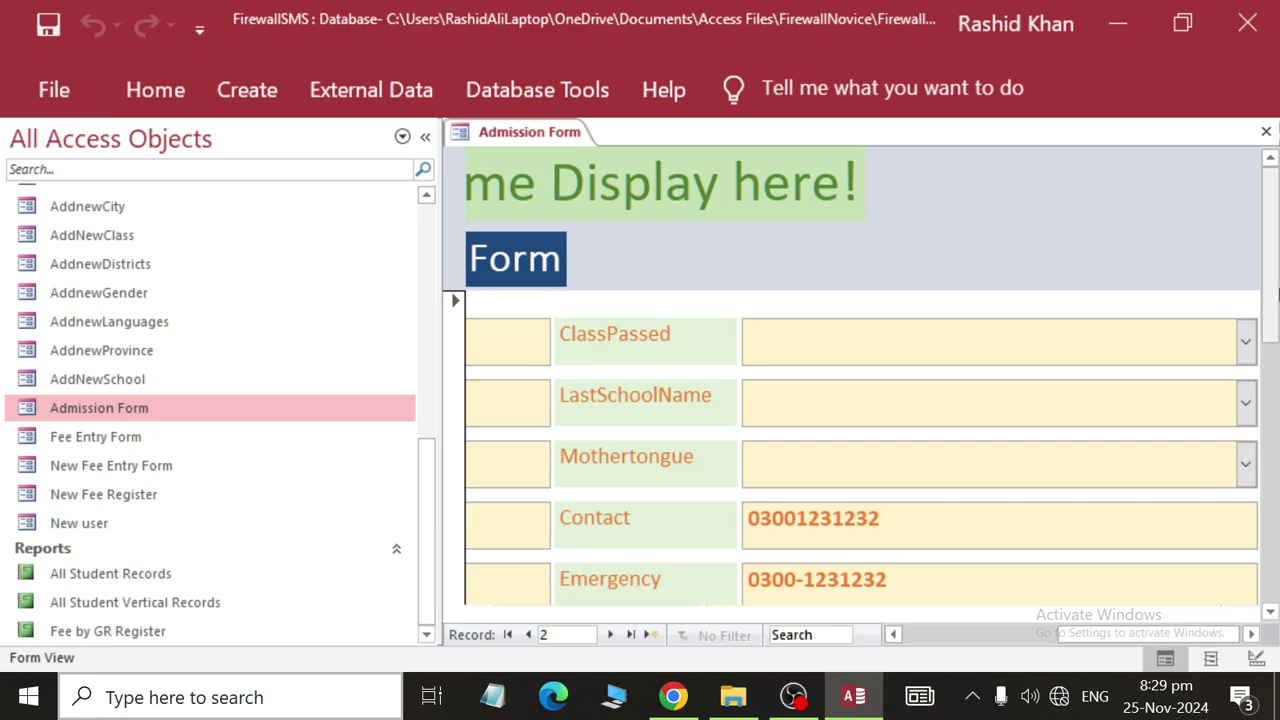
{"action": "left_click", "coordinate": [1247, 333]}
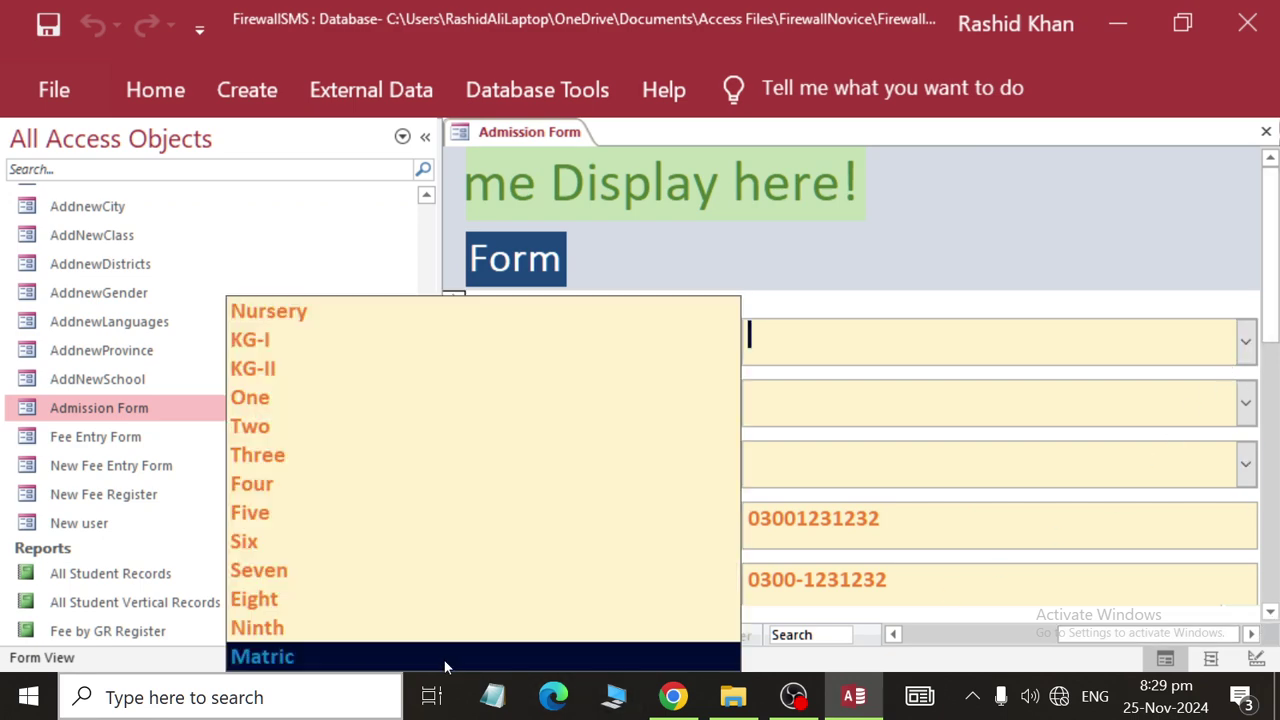
{"action": "left_click", "coordinate": [443, 662]}
{"action": "left_click", "coordinate": [1245, 402]}
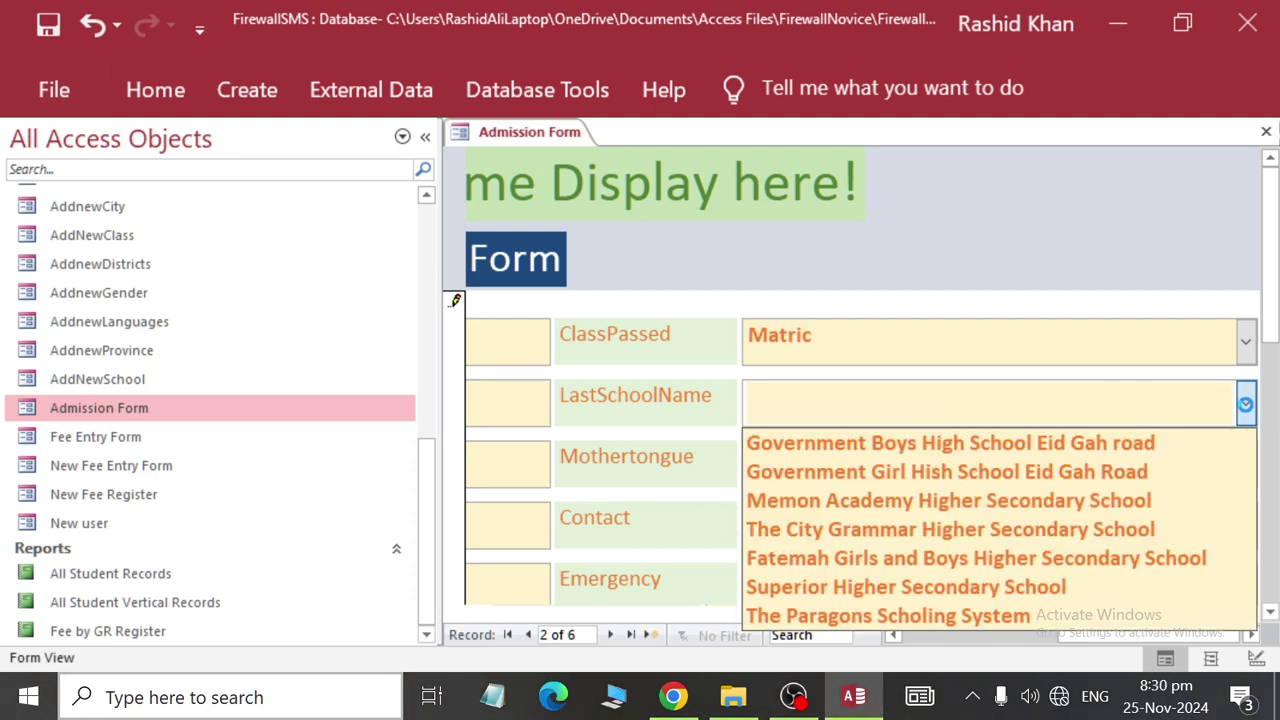
{"action": "left_click", "coordinate": [1141, 468]}
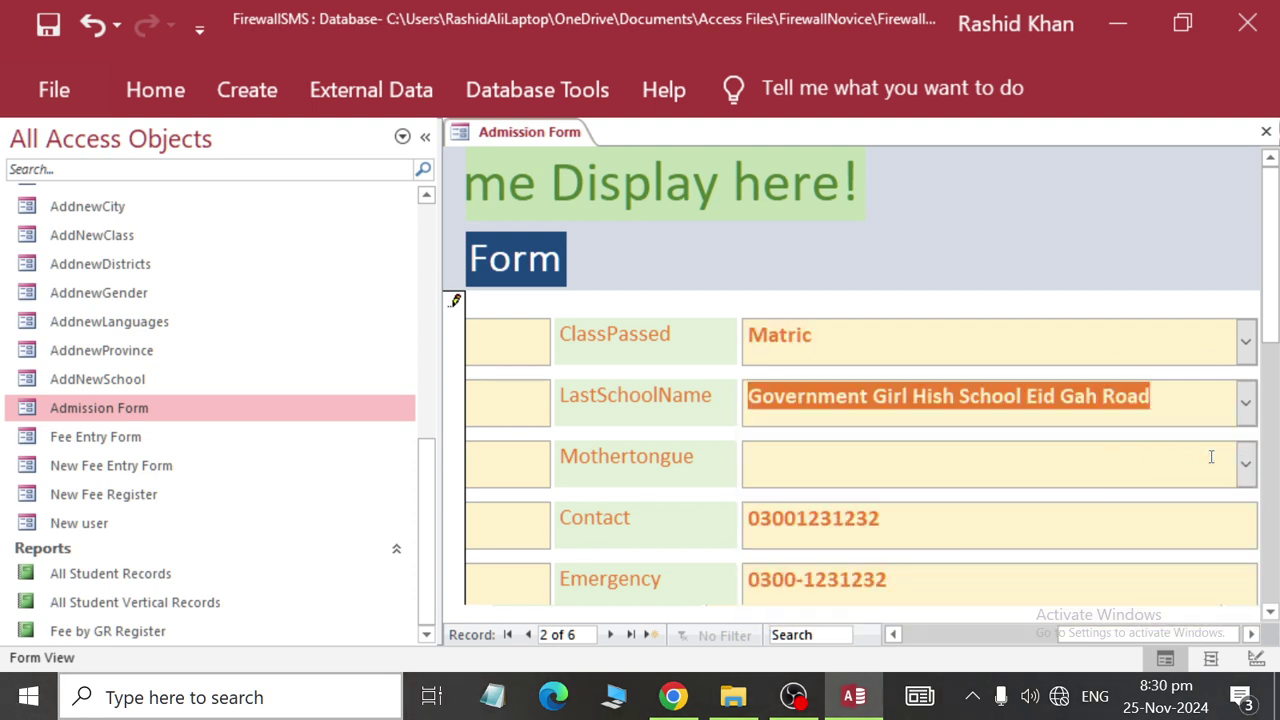
{"action": "left_click", "coordinate": [1245, 462]}
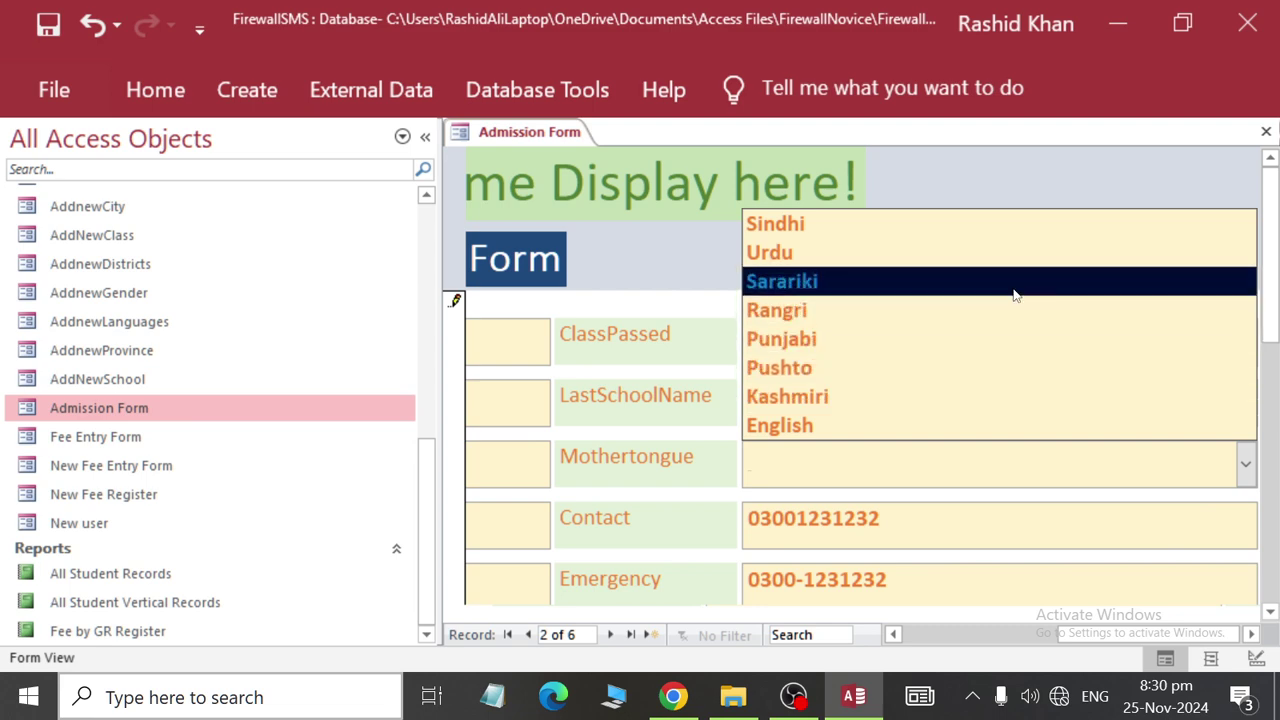
{"action": "left_click", "coordinate": [1014, 256]}
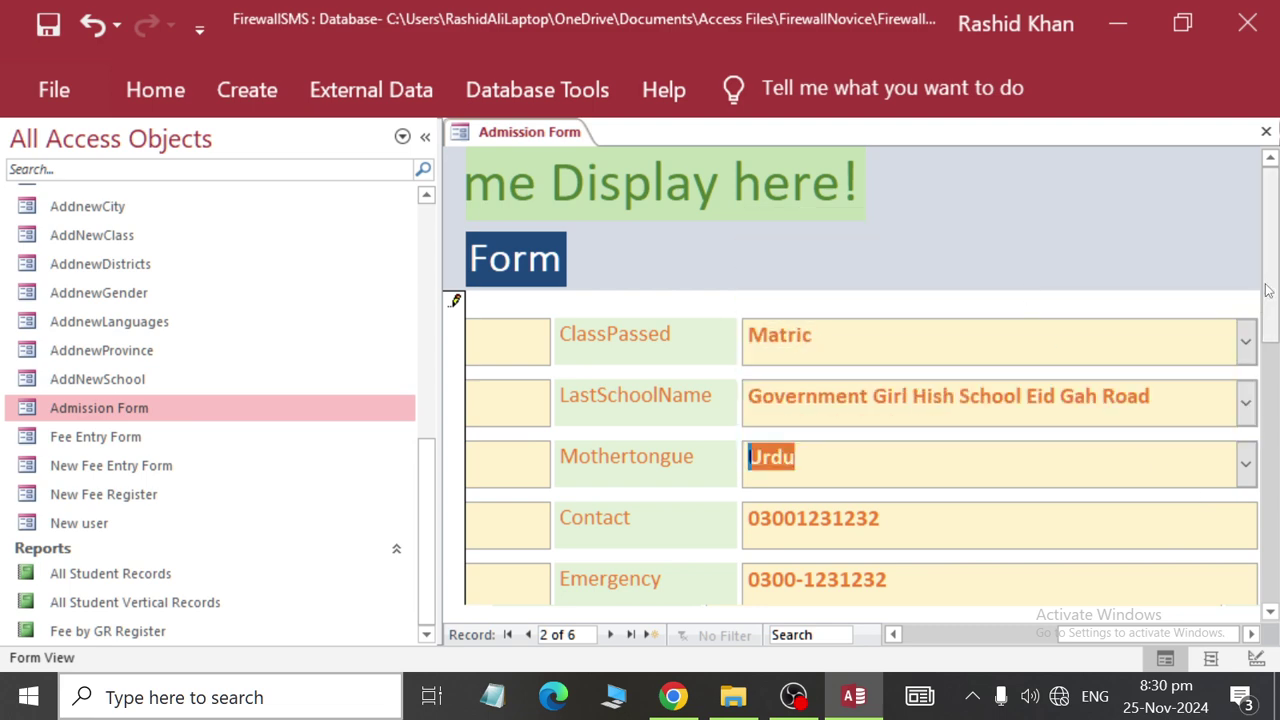
Set the student's City to Shahdadpur, District to Sanghar and Province to Sindh.
{"action": "scroll", "coordinate": [1250, 445], "scroll_direction": "down", "scroll_amount": 5}
{"action": "left_click", "coordinate": [1245, 378]}
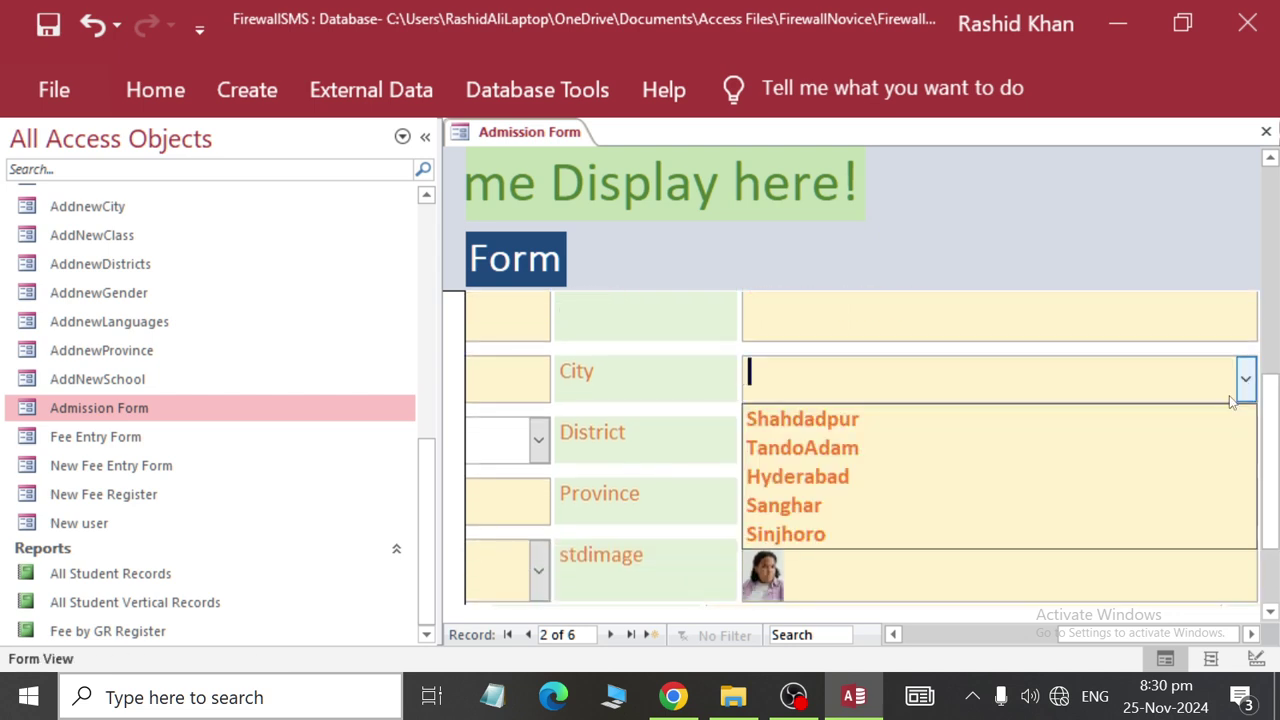
{"action": "left_click", "coordinate": [1130, 415]}
{"action": "left_click", "coordinate": [1245, 440]}
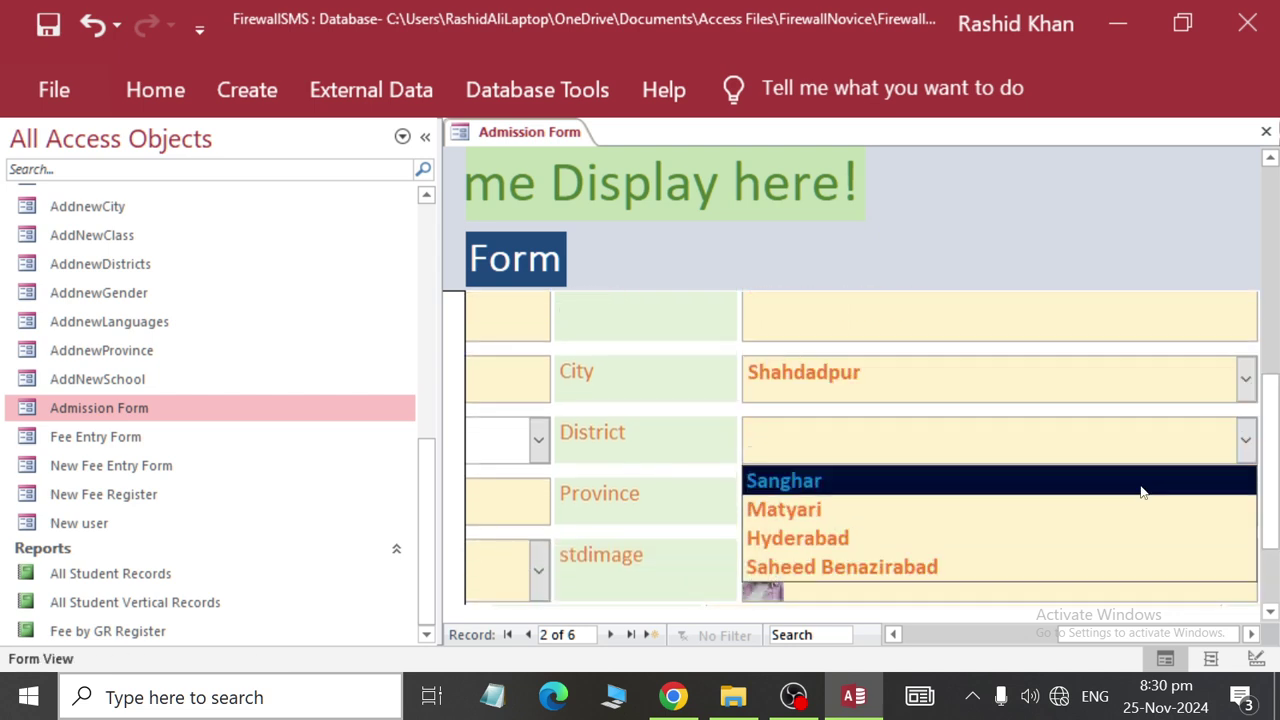
{"action": "left_click", "coordinate": [1143, 482]}
{"action": "left_click", "coordinate": [1245, 500]}
{"action": "left_click", "coordinate": [1155, 545]}
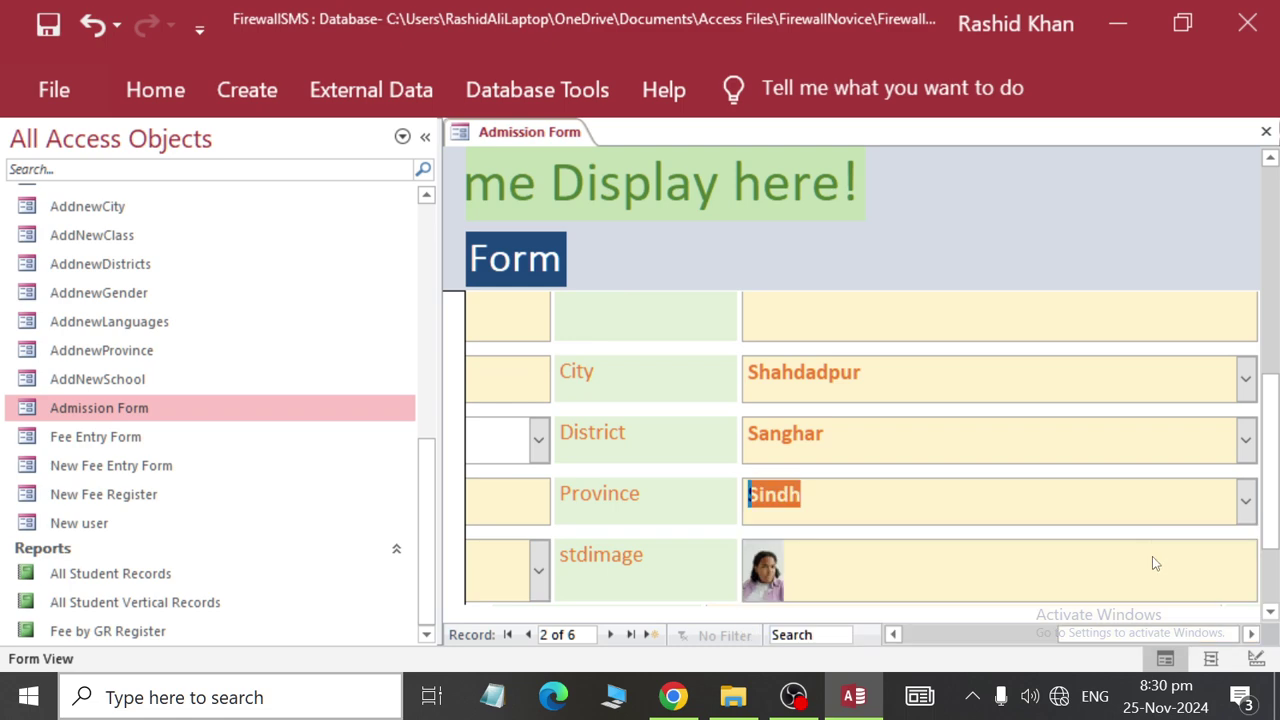
Set the student's ClassInwhichAdmitted to Matric and change ClassPassed to Ninth.
{"action": "left_click_drag", "start_coordinate": [1092, 640], "coordinate": [915, 675]}
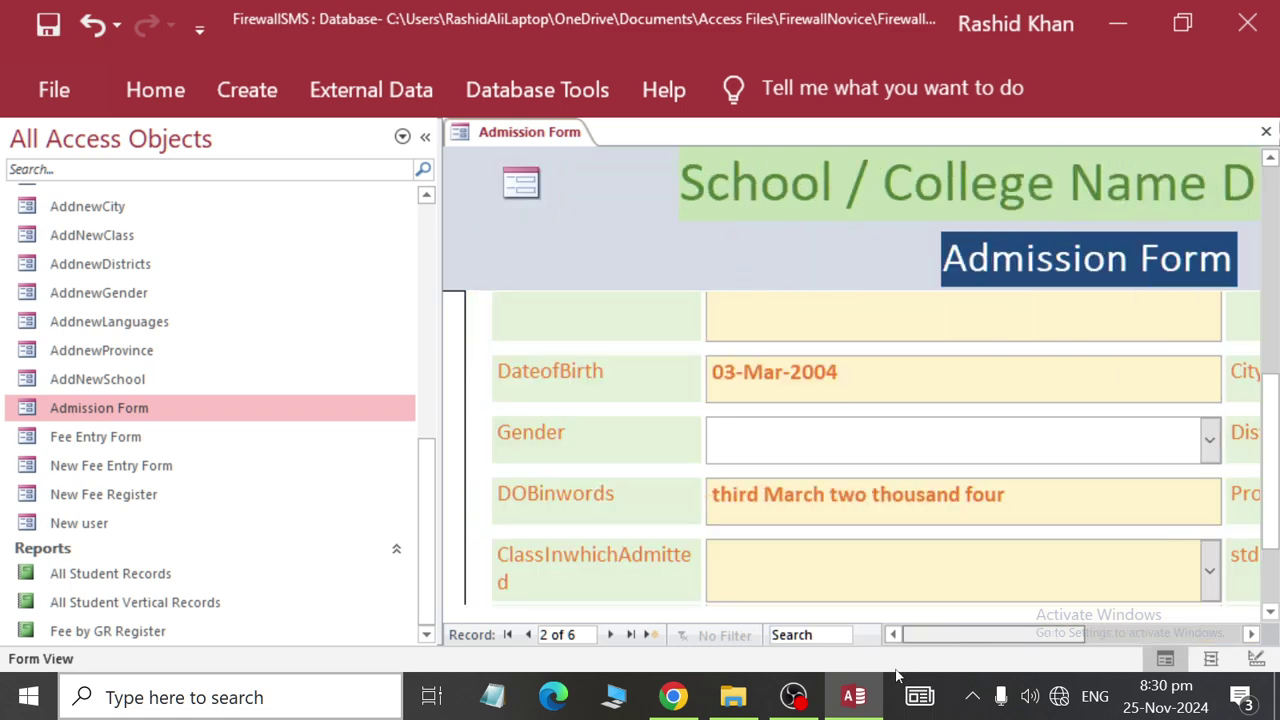
{"action": "left_click", "coordinate": [1210, 570]}
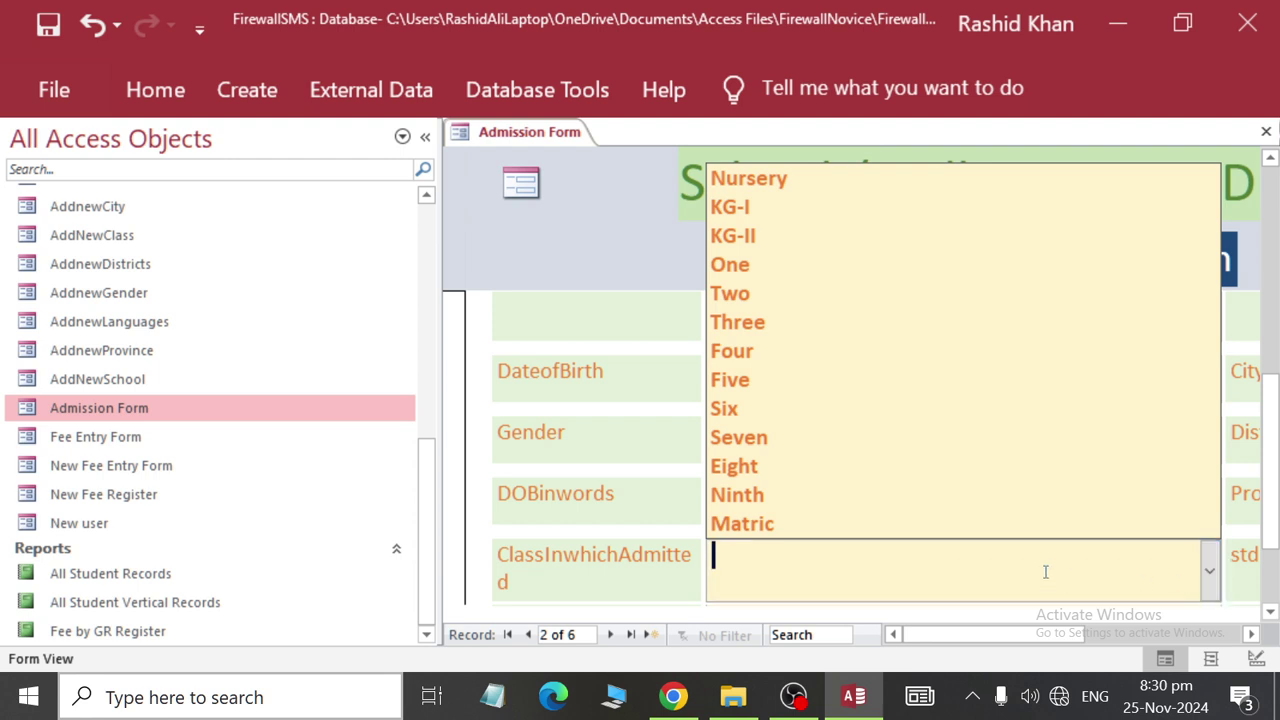
{"action": "left_click", "coordinate": [977, 524]}
{"action": "left_click_drag", "start_coordinate": [988, 634], "coordinate": [1100, 634]}
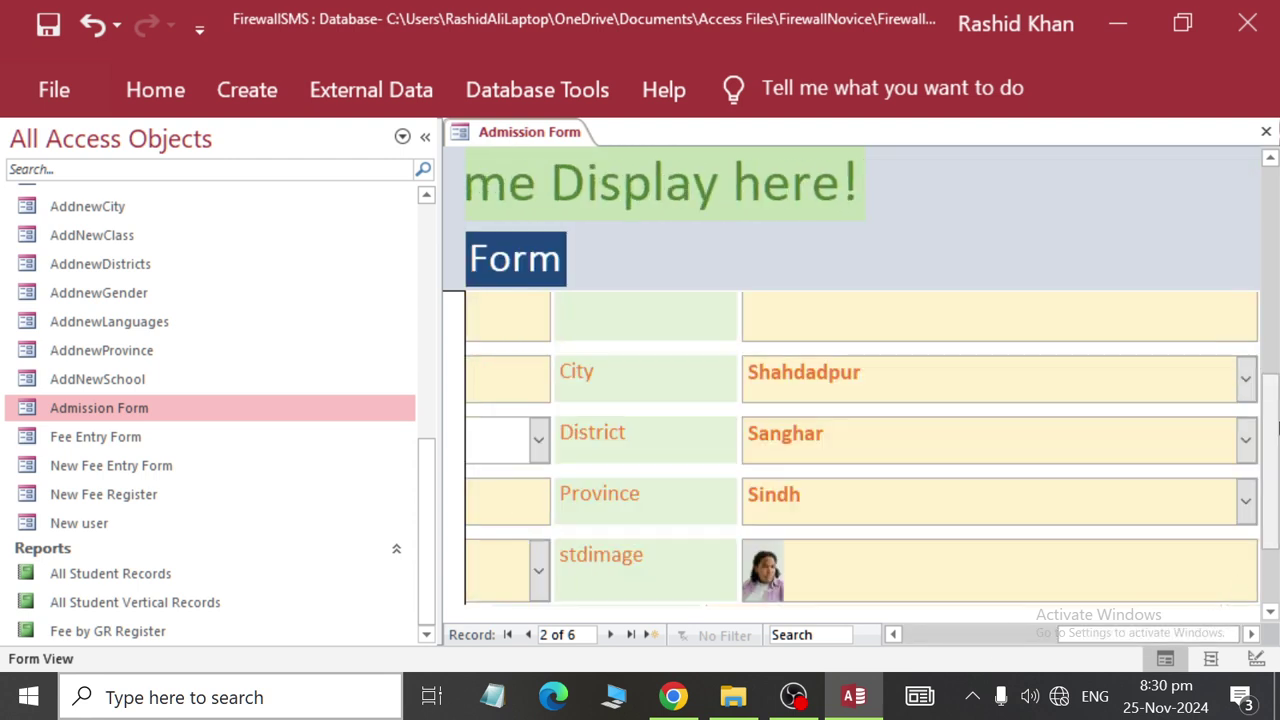
{"action": "scroll", "coordinate": [1247, 376], "scroll_direction": "up", "scroll_amount": 3}
{"action": "left_click", "coordinate": [1241, 338]}
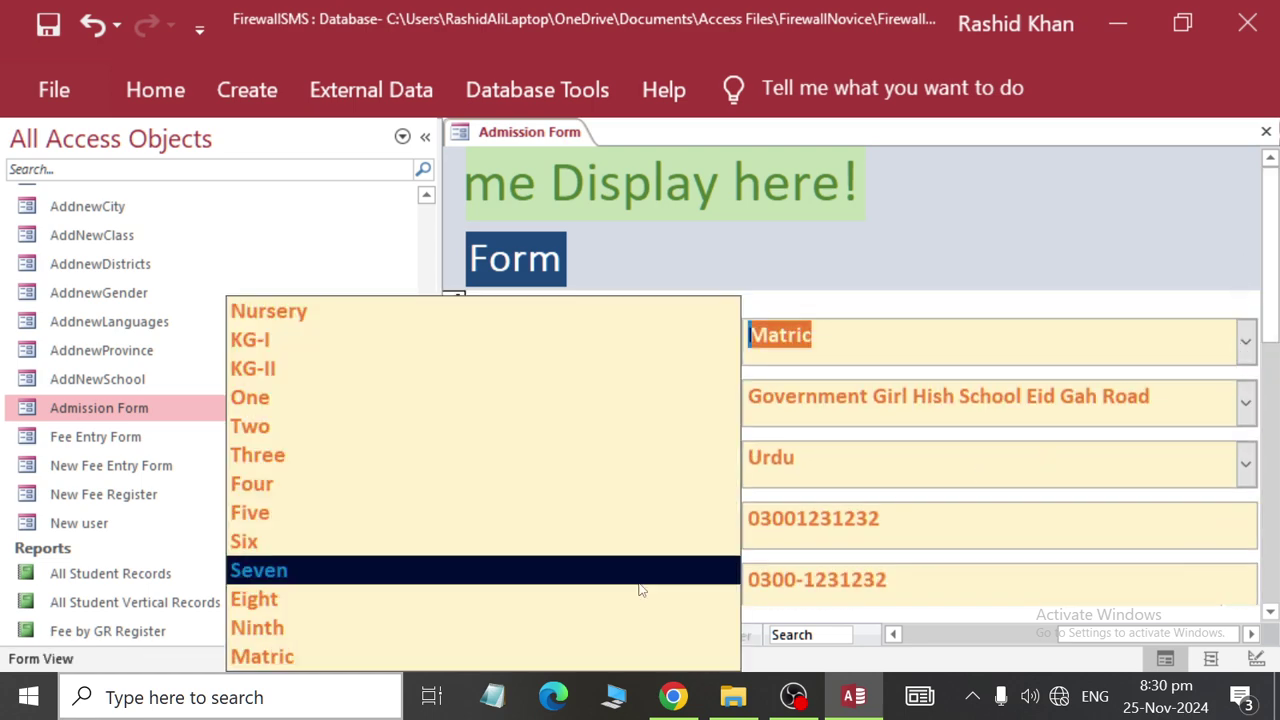
{"action": "left_click", "coordinate": [640, 627]}
Set the student's Gender to Male.
{"action": "left_click_drag", "start_coordinate": [1150, 634], "coordinate": [822, 670]}
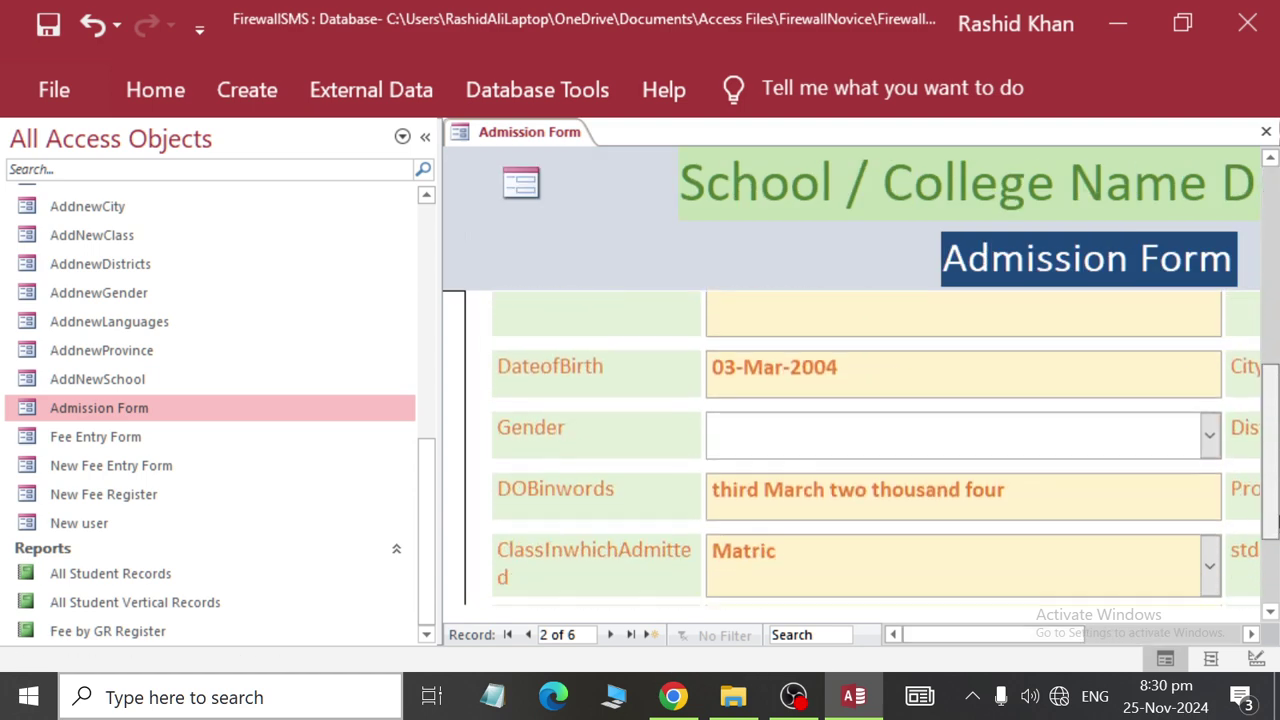
{"action": "left_click_drag", "start_coordinate": [1270, 255], "coordinate": [1270, 515]}
{"action": "left_click", "coordinate": [1209, 346]}
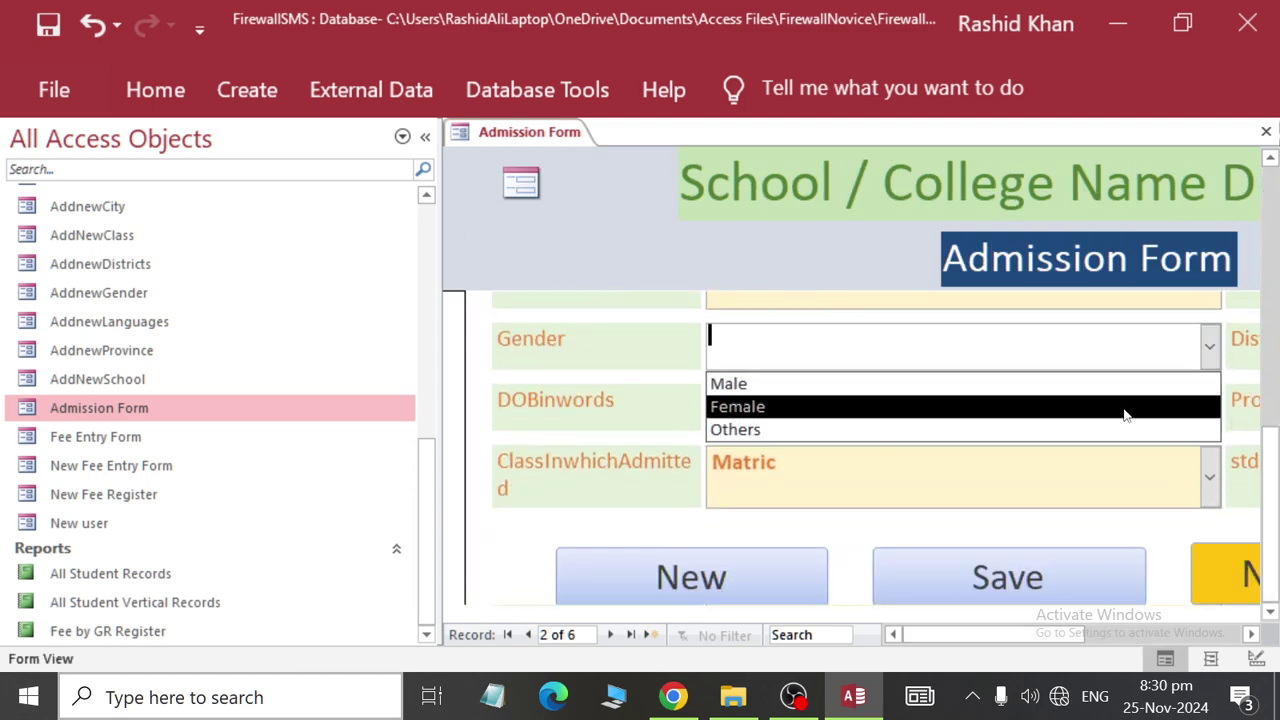
{"action": "left_click", "coordinate": [1067, 383]}
Open the Fee by GR Register report and check the class, fee nature and month columns for both students.
{"action": "right_click", "coordinate": [465, 120]}
{"action": "key", "text": "Escape"}
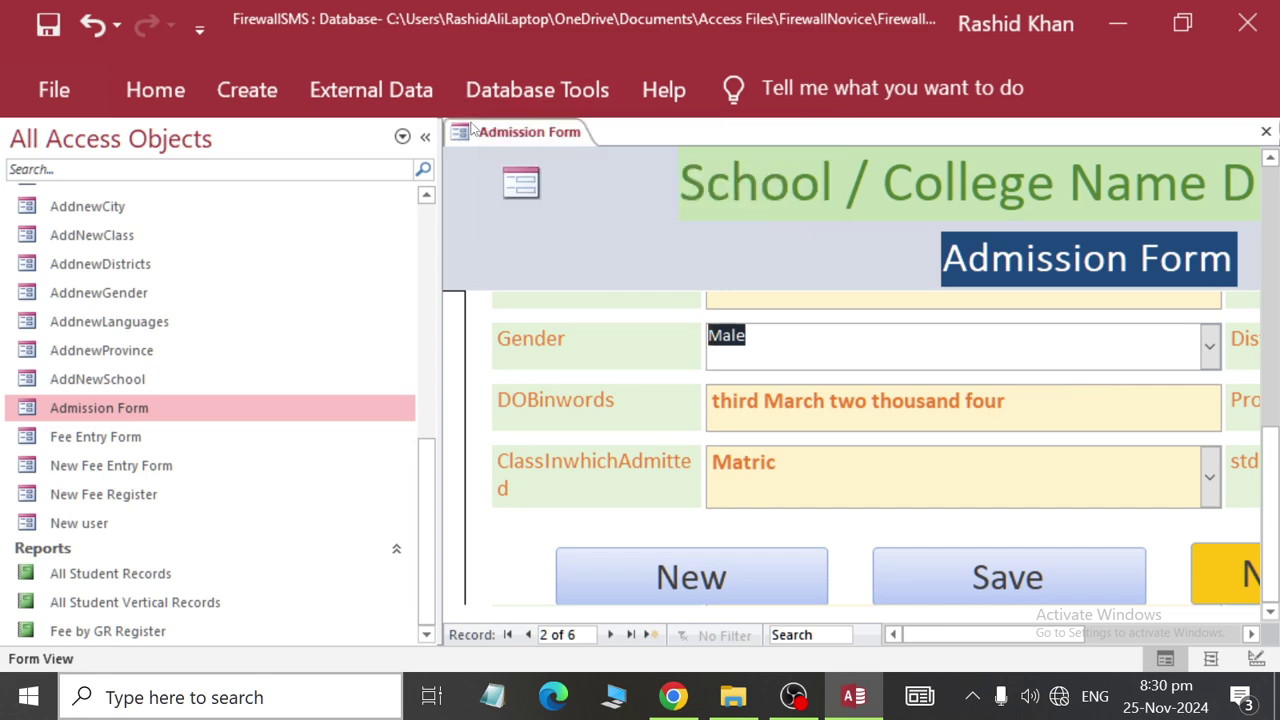
{"action": "right_click", "coordinate": [470, 129]}
{"action": "key", "text": "Escape"}
{"action": "right_click", "coordinate": [546, 141]}
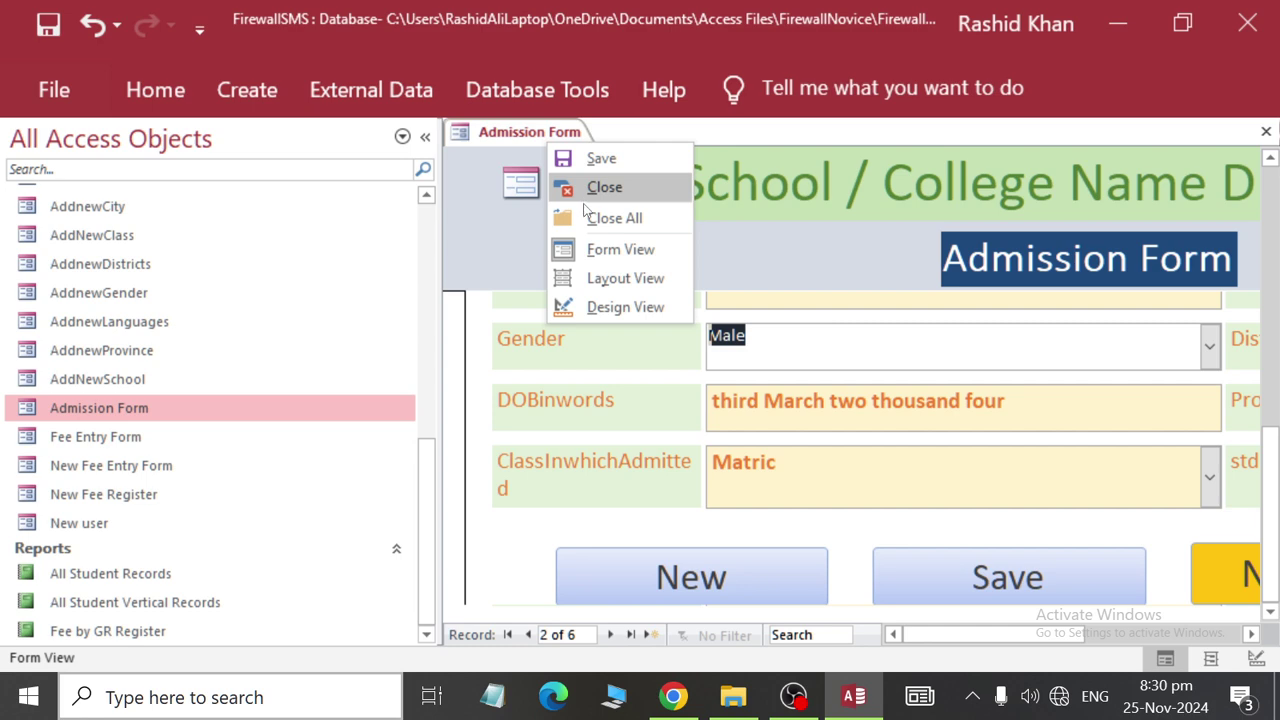
{"action": "double_click", "coordinate": [115, 623]}
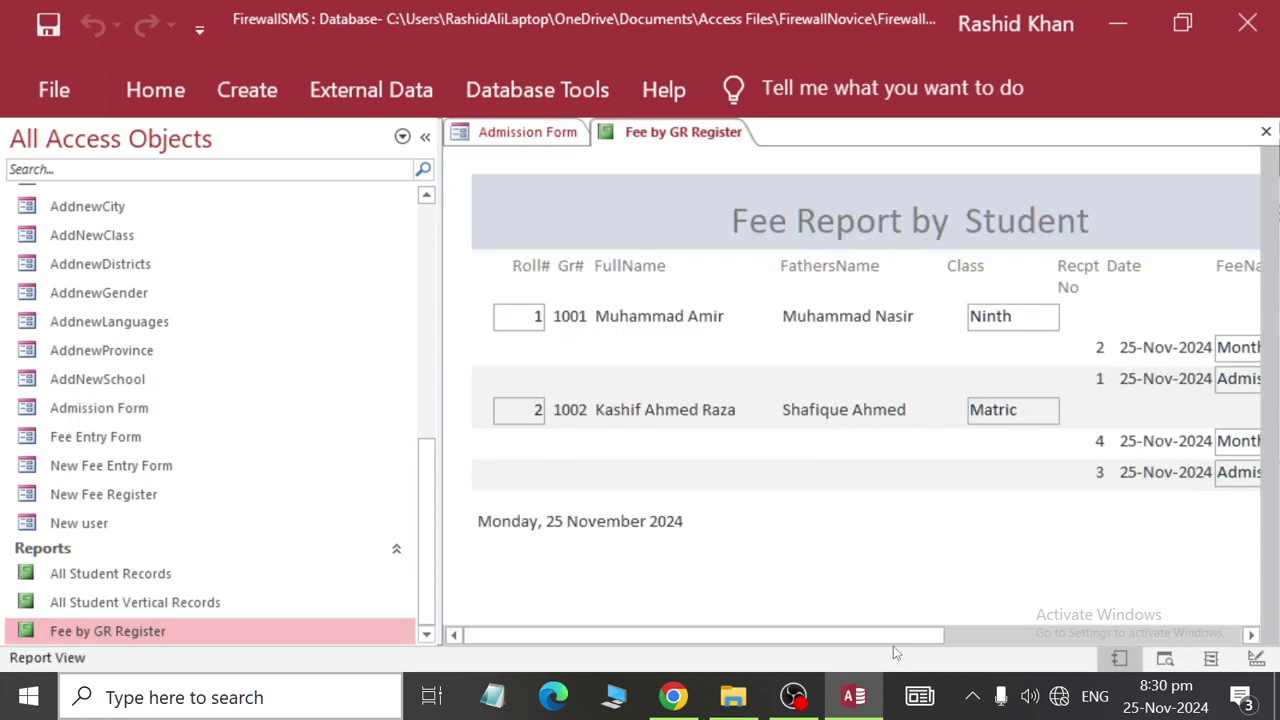
{"action": "scroll", "coordinate": [893, 646], "scroll_direction": "right", "scroll_amount": 3}
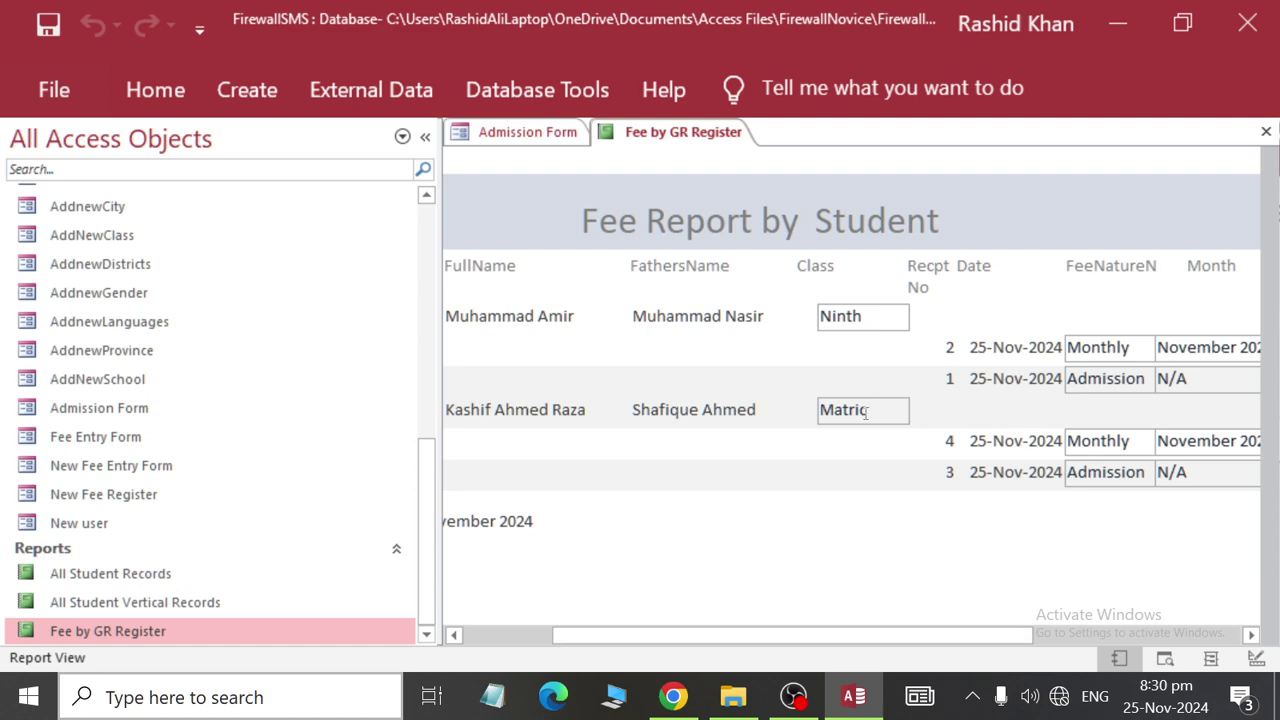
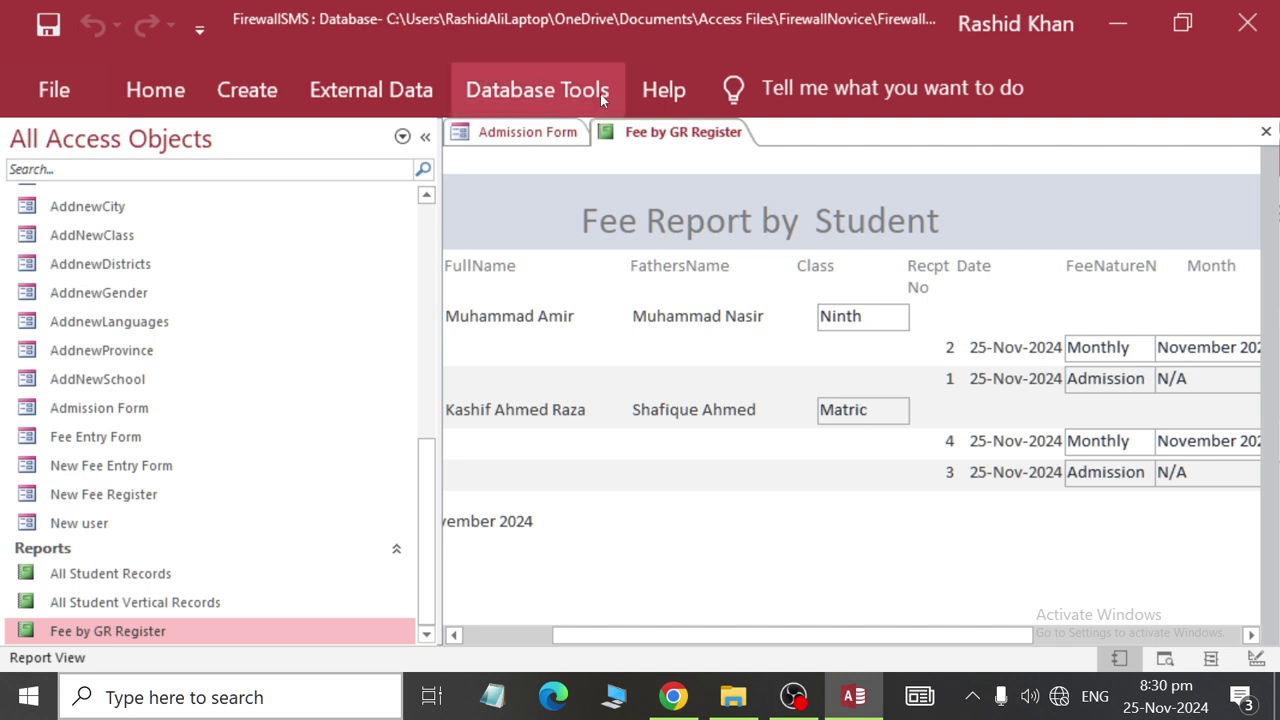
Close the Fee by GR Register report and the Admission Form.
{"action": "right_click", "coordinate": [640, 138]}
{"action": "left_click", "coordinate": [692, 180]}
{"action": "right_click", "coordinate": [550, 148]}
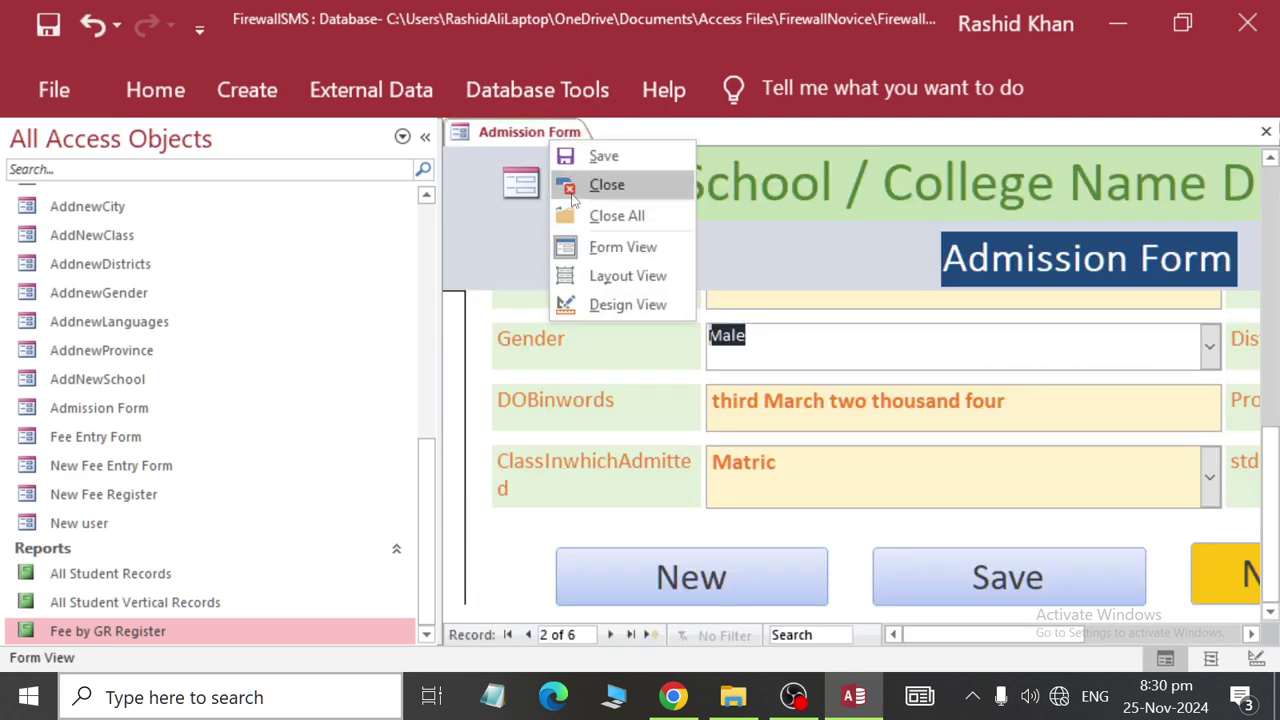
{"action": "left_click", "coordinate": [606, 180]}
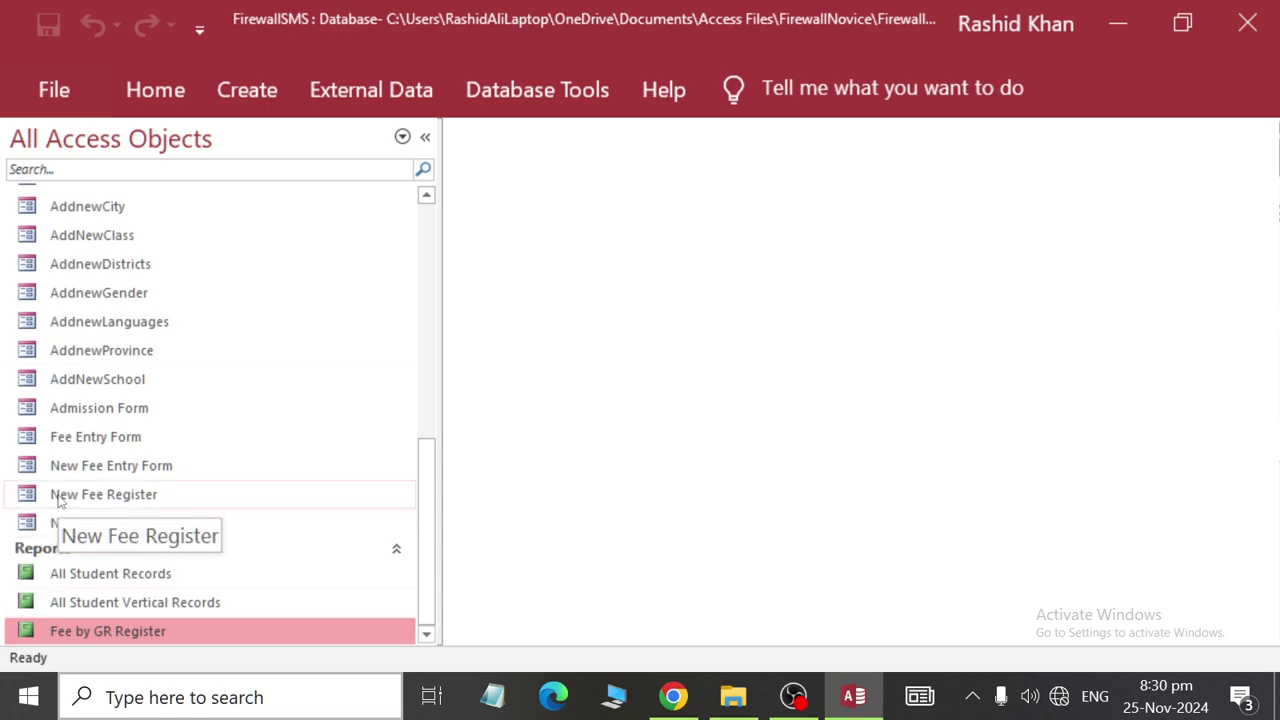
Open the New Fee Entry Form to inspect its fields and roll number list, and close it again.
{"action": "double_click", "coordinate": [60, 466]}
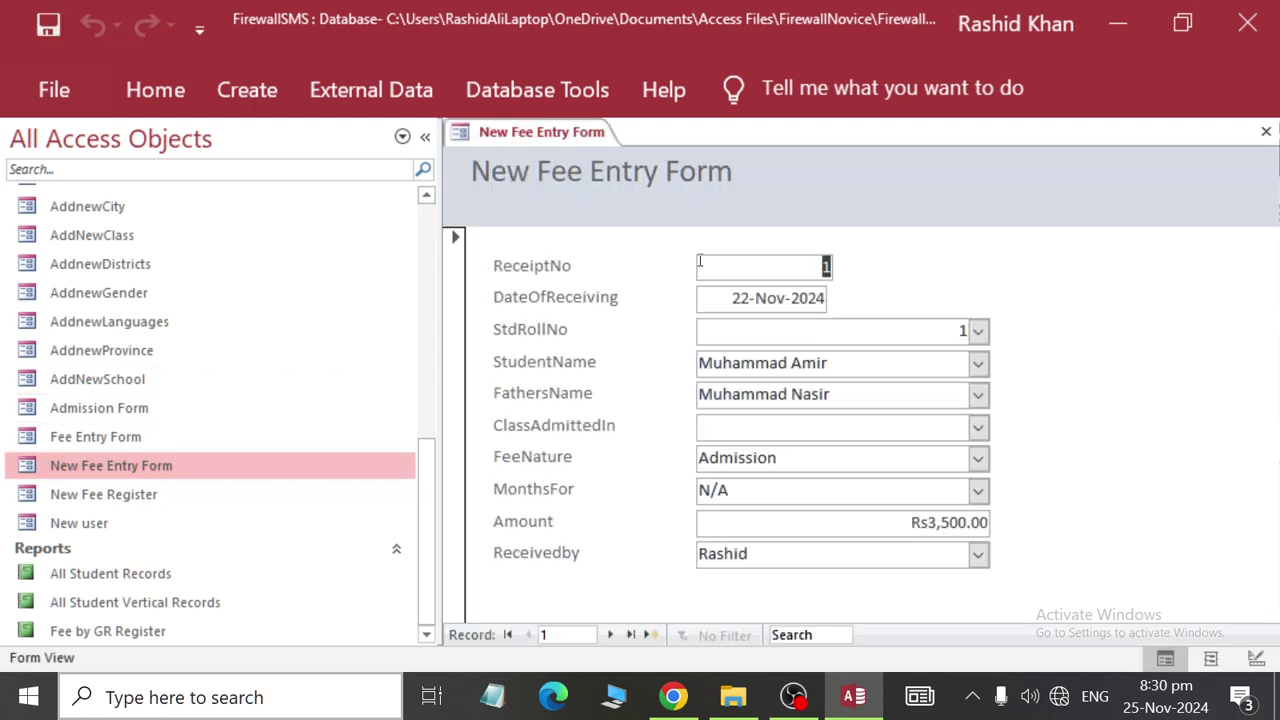
{"action": "type", "text": "1"}
{"action": "key", "text": "Tab"}
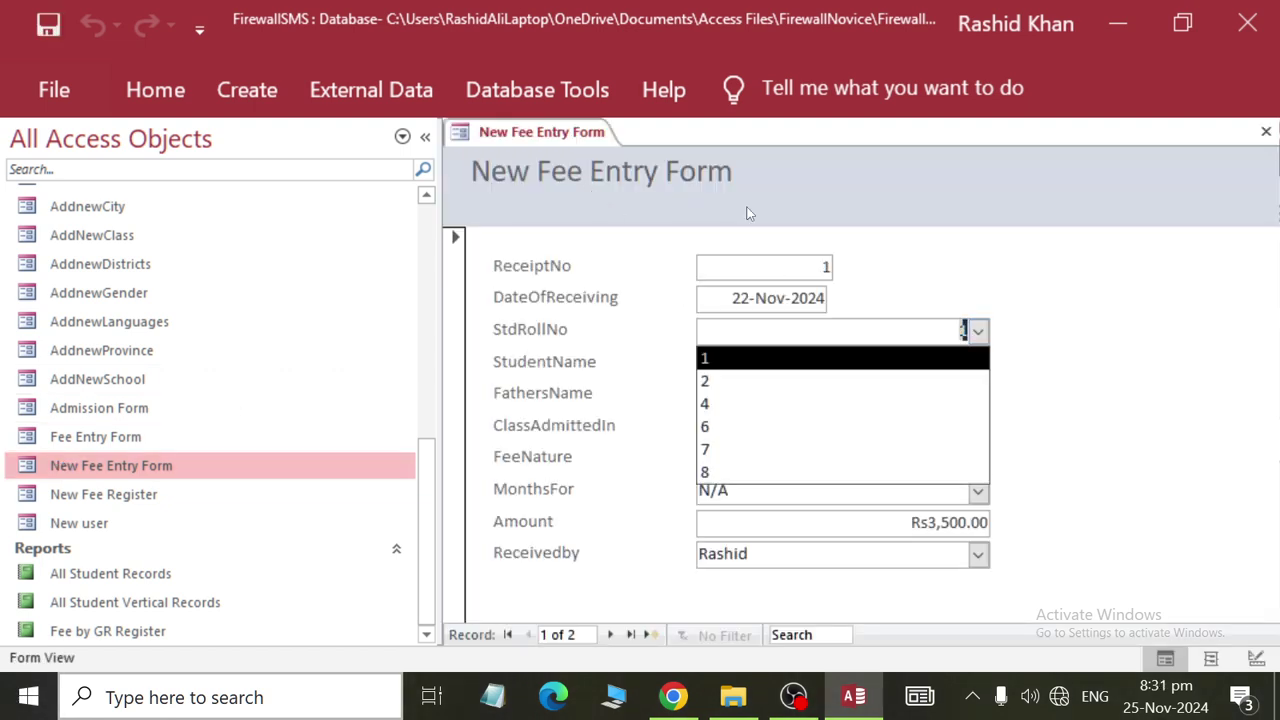
{"action": "key", "text": "BackSpace"}
{"action": "right_click", "coordinate": [553, 133]}
{"action": "left_click", "coordinate": [609, 169]}
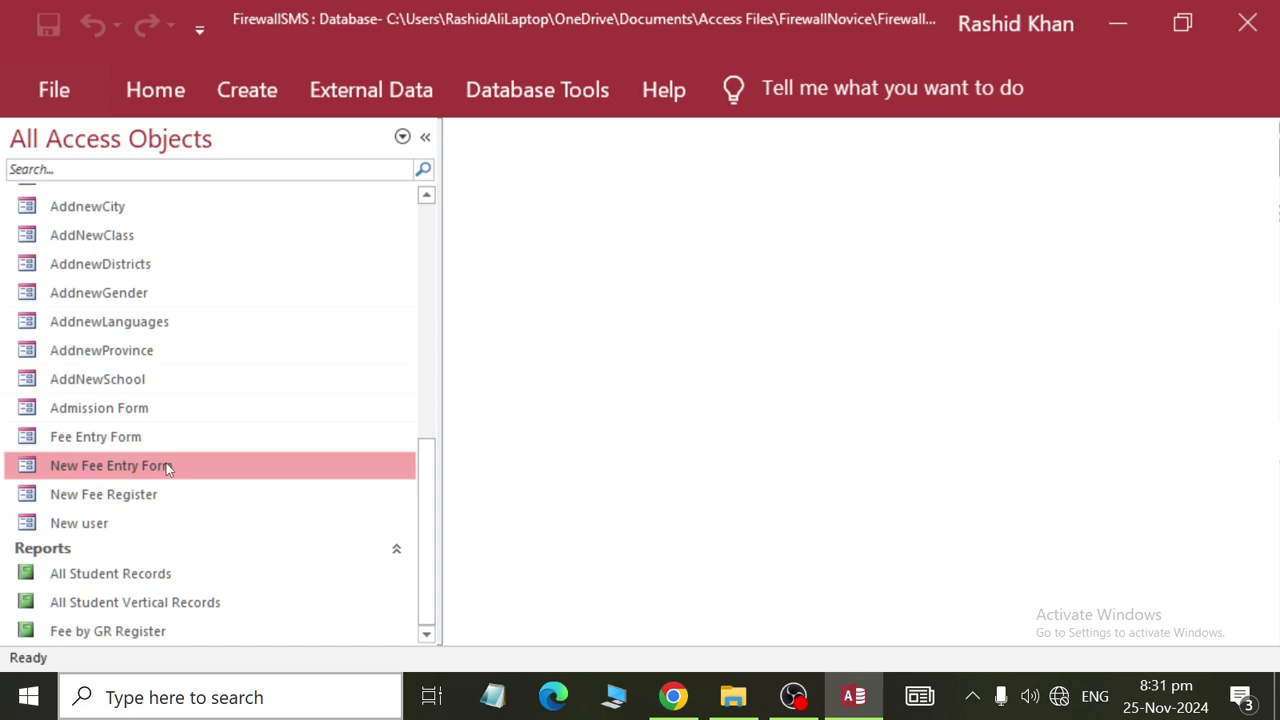
Permanently delete the New Fee Entry Form from the database.
{"action": "right_click", "coordinate": [171, 464]}
{"action": "left_click", "coordinate": [230, 328]}
{"action": "left_click", "coordinate": [596, 428]}
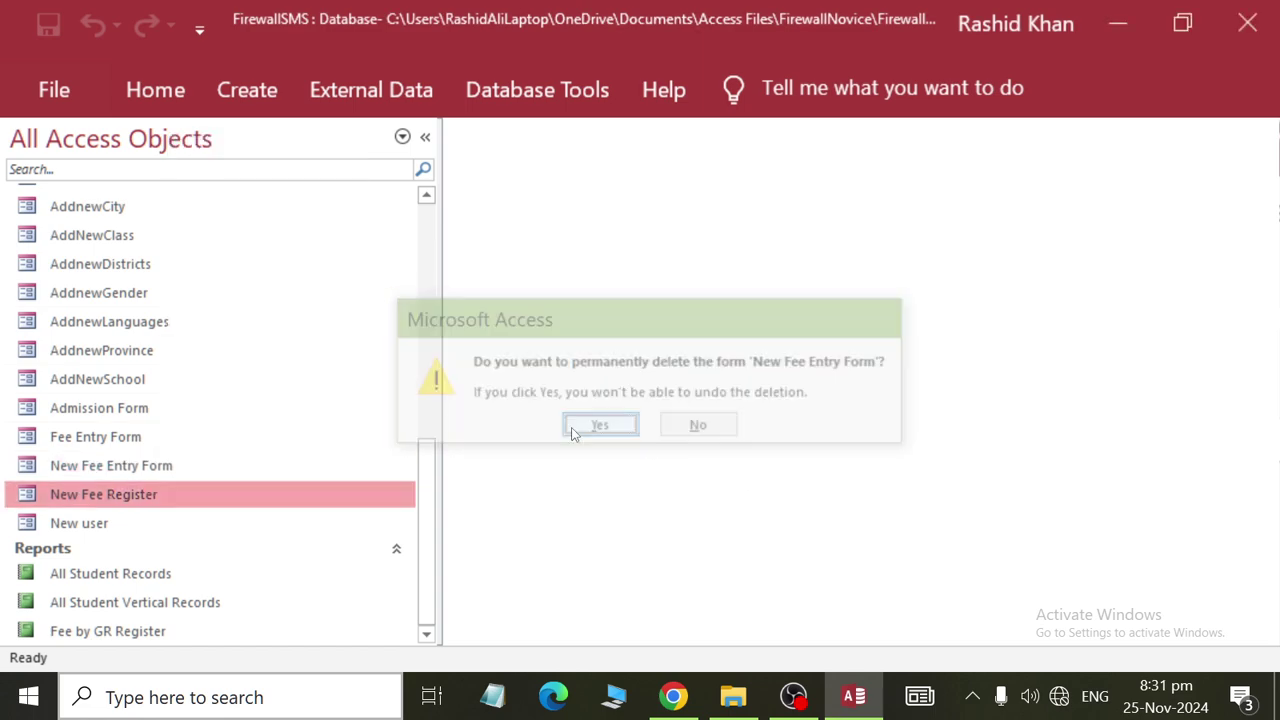
Open the New Fee Register form, start a new record and choose candidate 4 as the CandidateName.
{"action": "double_click", "coordinate": [135, 493]}
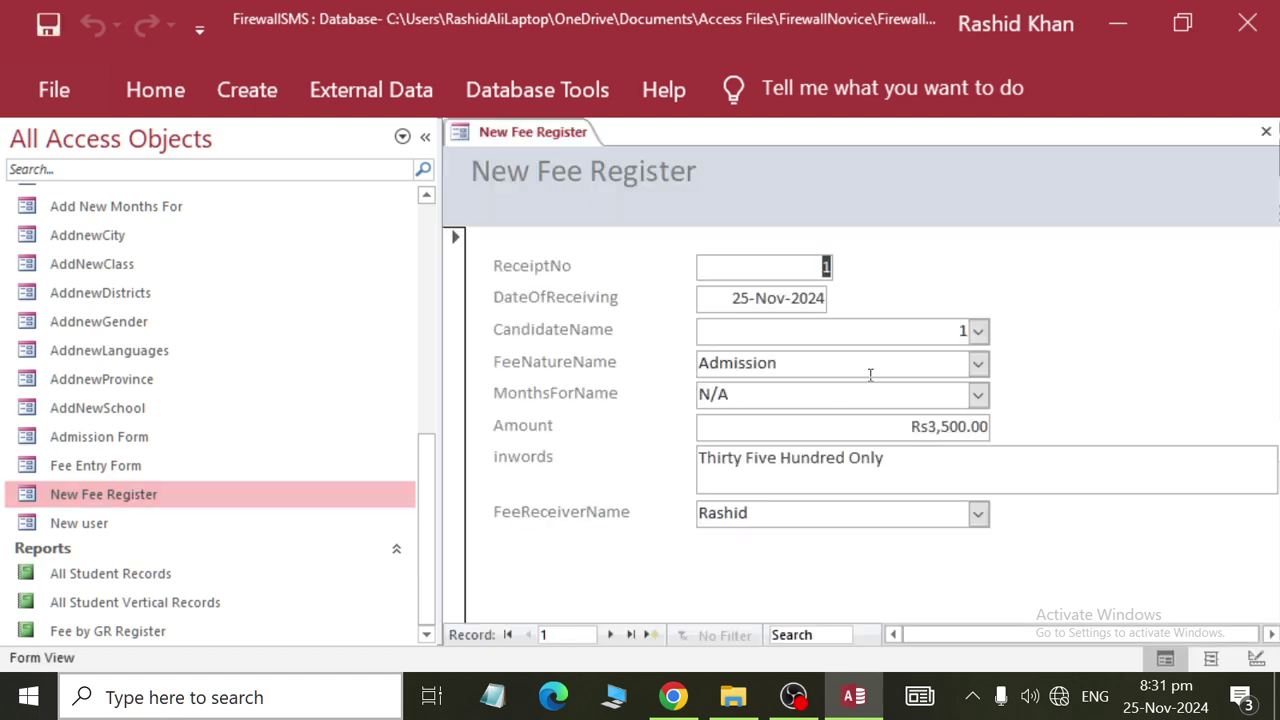
{"action": "left_click", "coordinate": [978, 330]}
{"action": "left_click", "coordinate": [1028, 276]}
{"action": "left_click", "coordinate": [651, 634]}
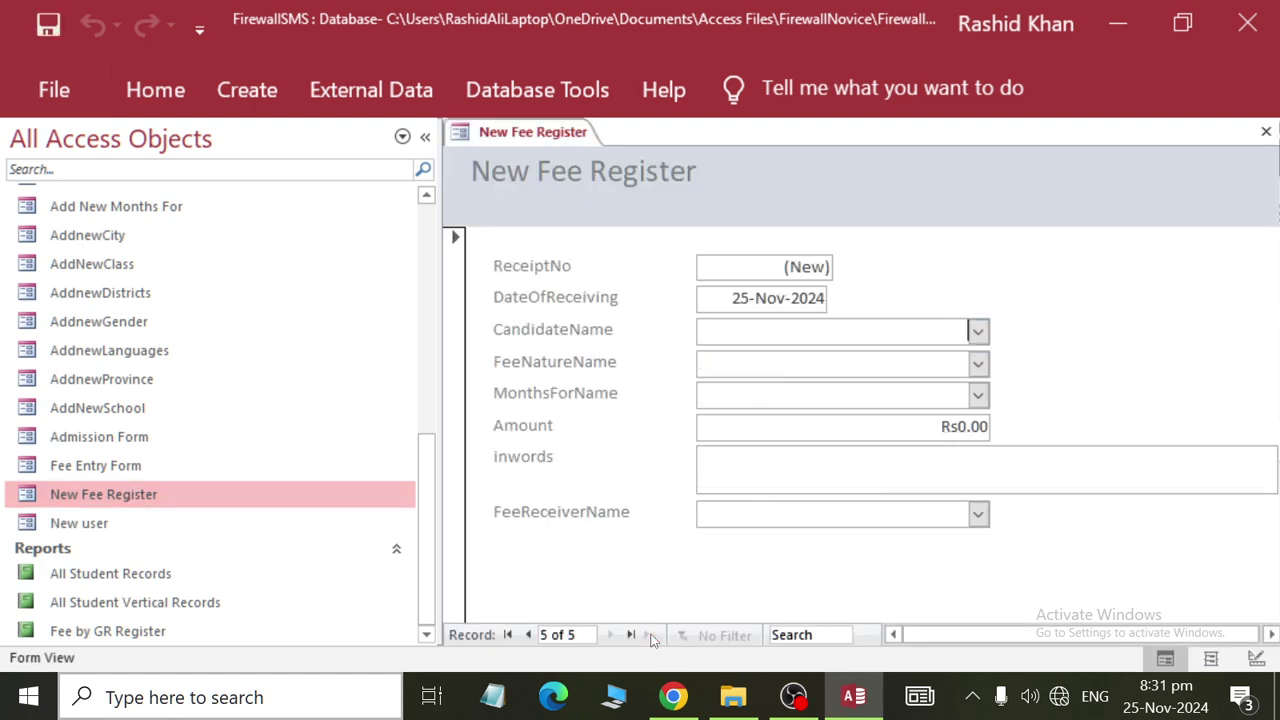
{"action": "left_click", "coordinate": [978, 331]}
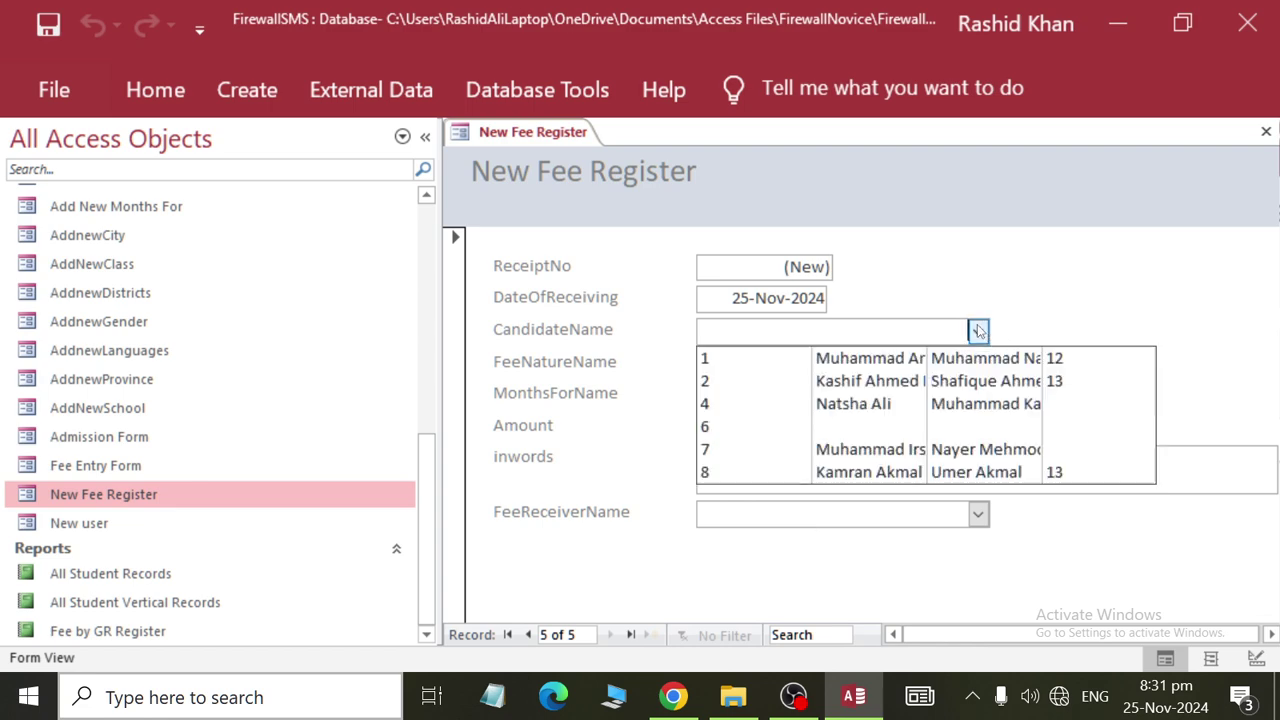
{"action": "left_click", "coordinate": [993, 404]}
Fill in the new receipt with fee nature Admission, month N/A and an Amount of 3,500.
{"action": "left_click", "coordinate": [977, 363]}
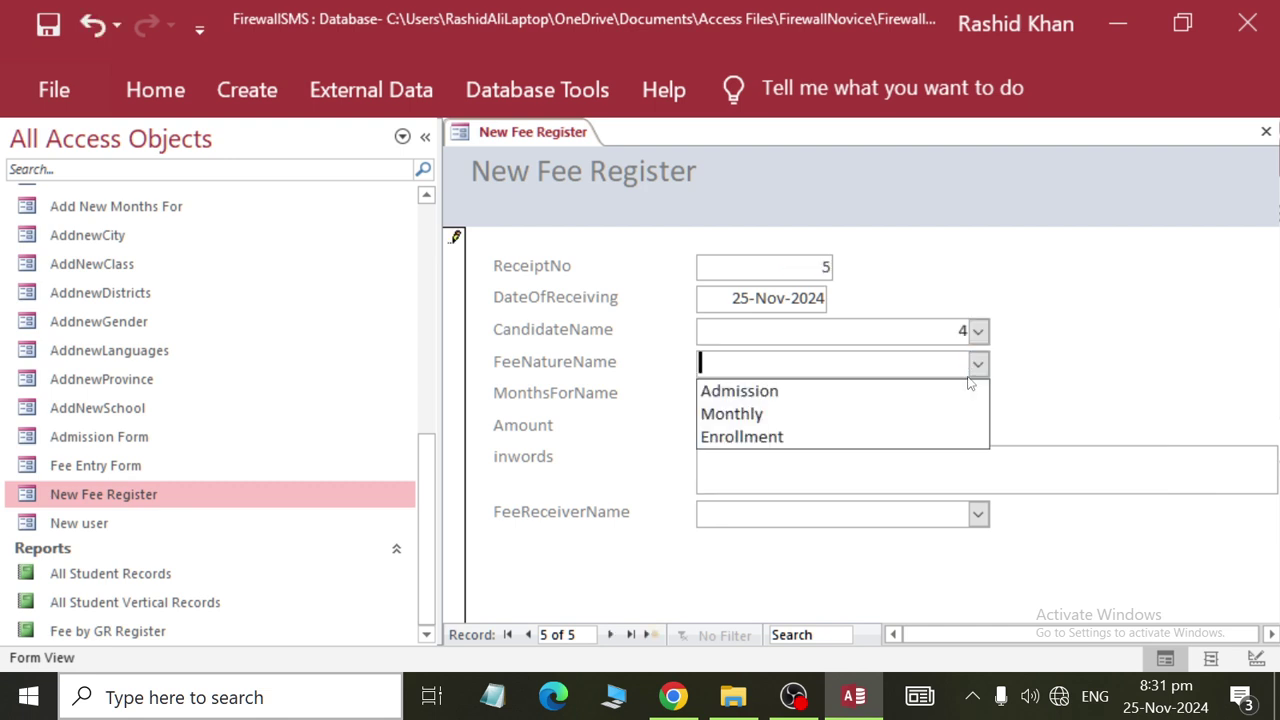
{"action": "left_click", "coordinate": [966, 390]}
{"action": "left_click", "coordinate": [978, 396]}
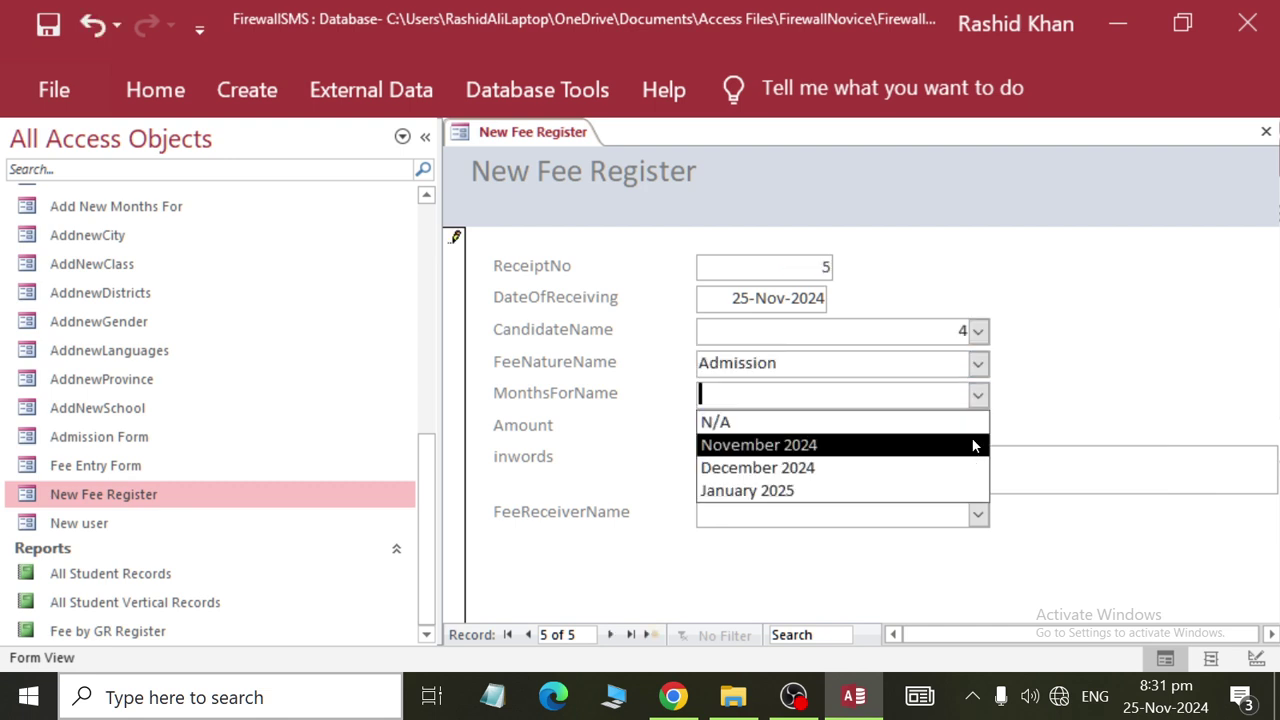
{"action": "left_click", "coordinate": [981, 425]}
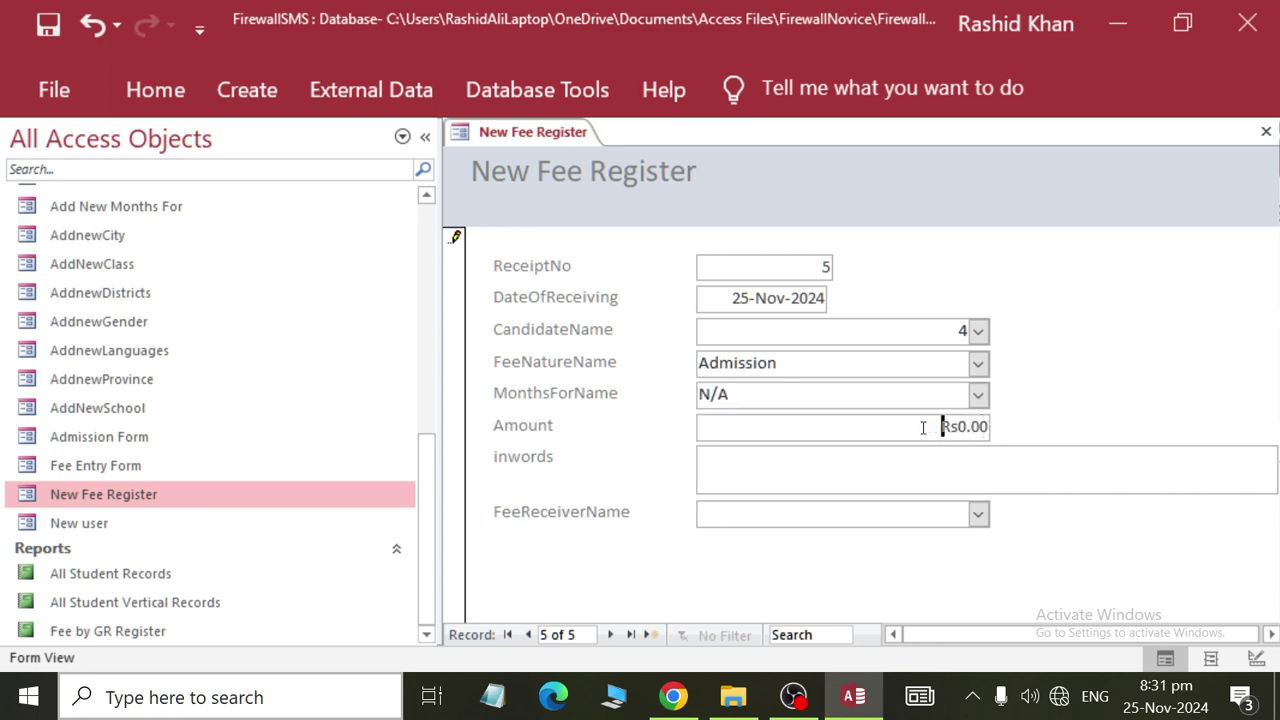
{"action": "left_click_drag", "start_coordinate": [923, 427], "coordinate": [1012, 420]}
{"action": "type", "text": "3,500"}
{"action": "key", "text": "Tab"}
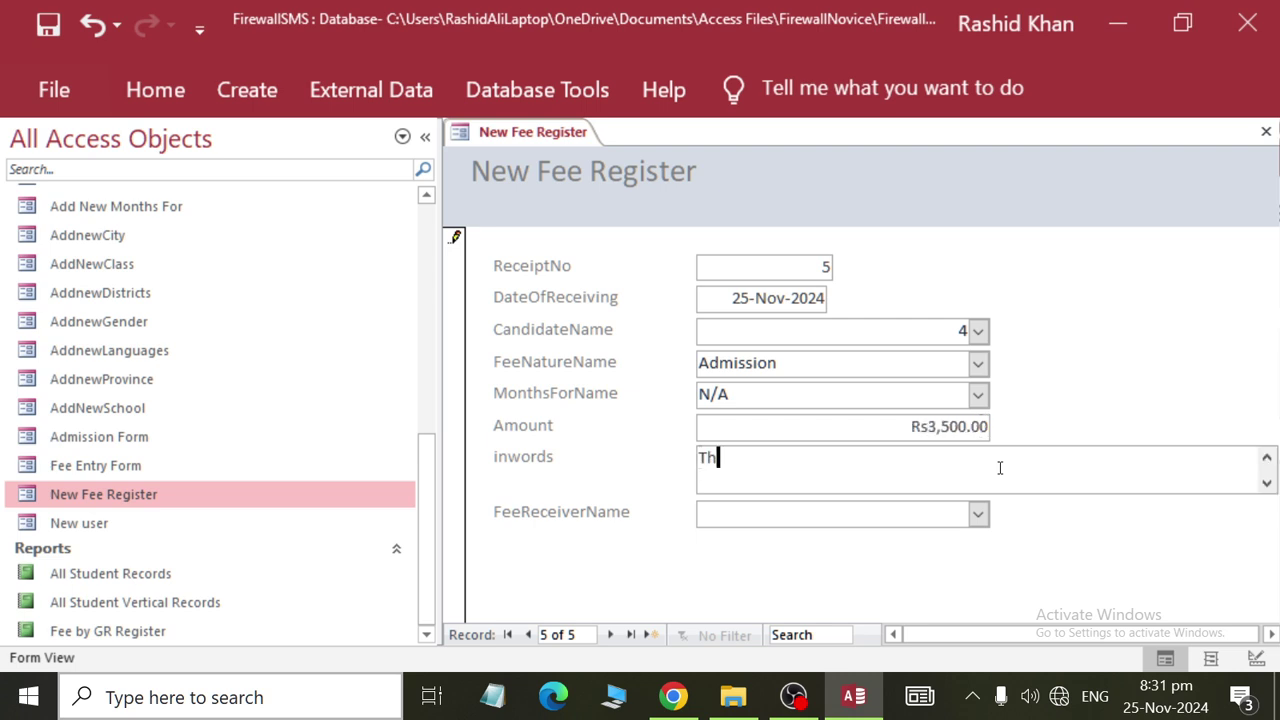
Complete the current receipt with "Three Thousand Five Hundred only" as inwords and the second listed person as FeeReceiverName.
{"action": "type", "text": "Three Th"}
{"action": "key", "text": "BackSpace"}
{"action": "key", "text": "BackSpace"}
{"action": "key", "text": "BackSpace"}
{"action": "type", "text": "Five H"}
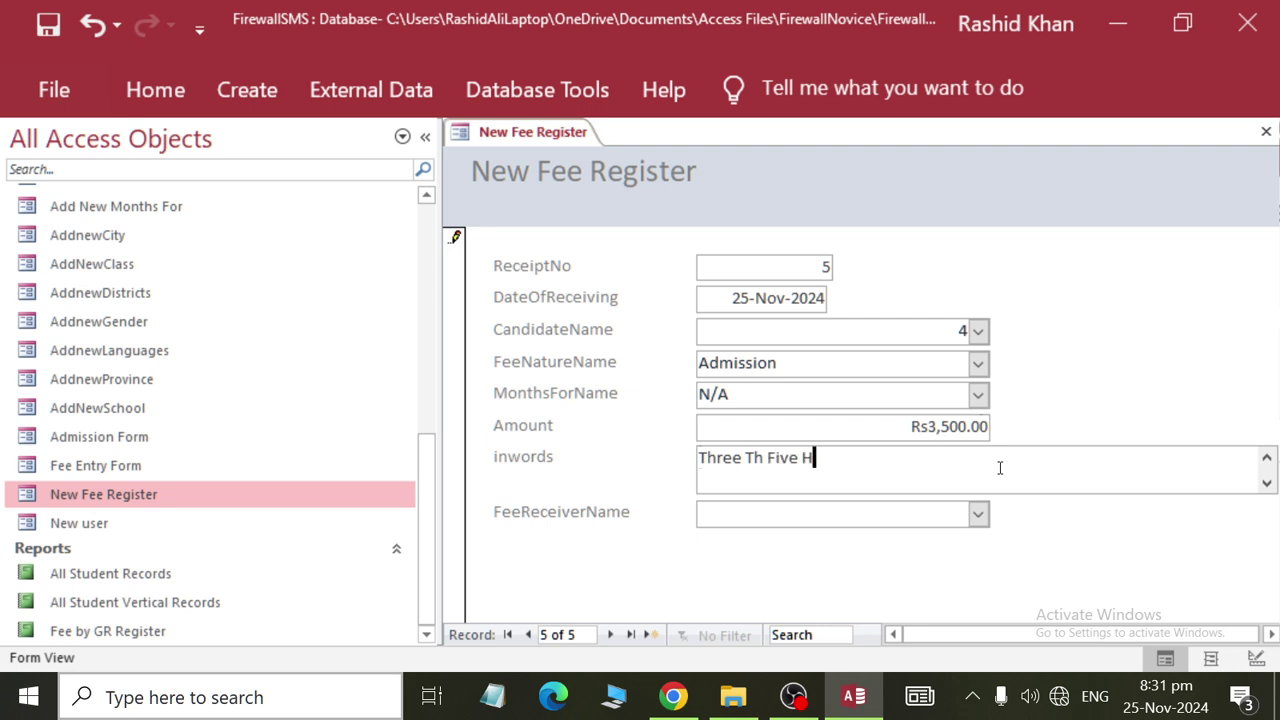
{"action": "type", "text": "undred only"}
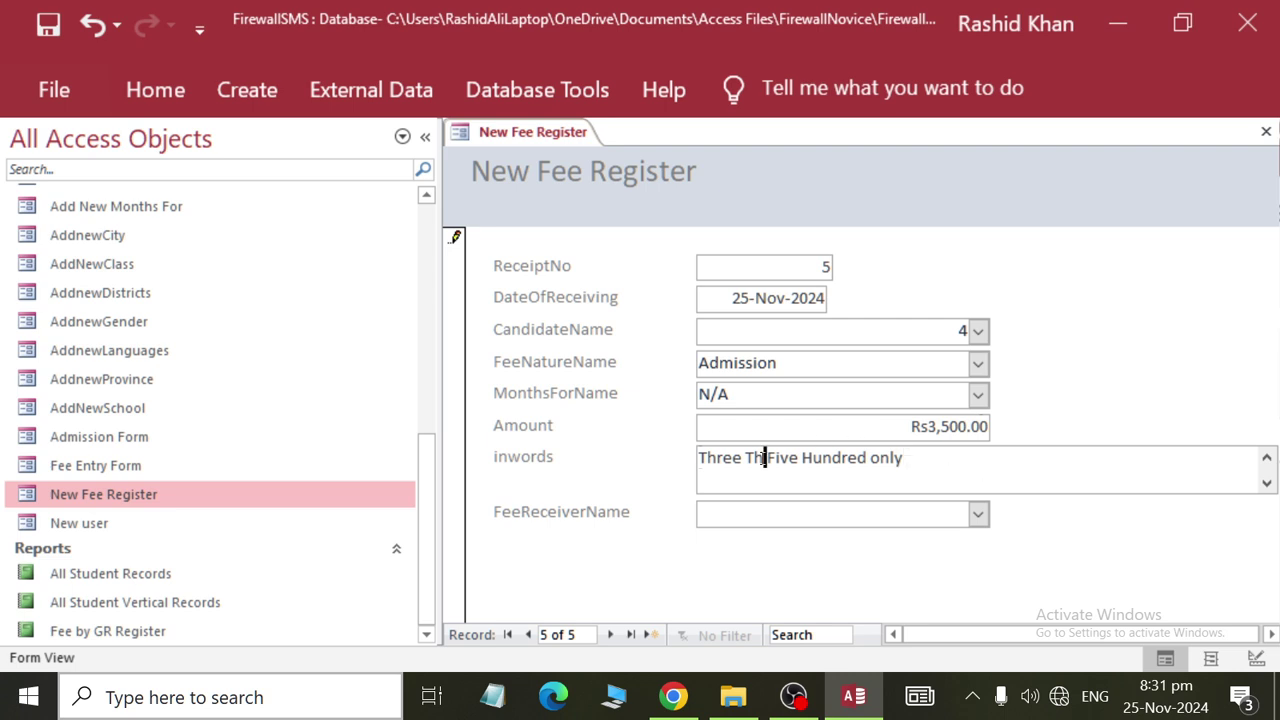
{"action": "type", "text": "ousan"}
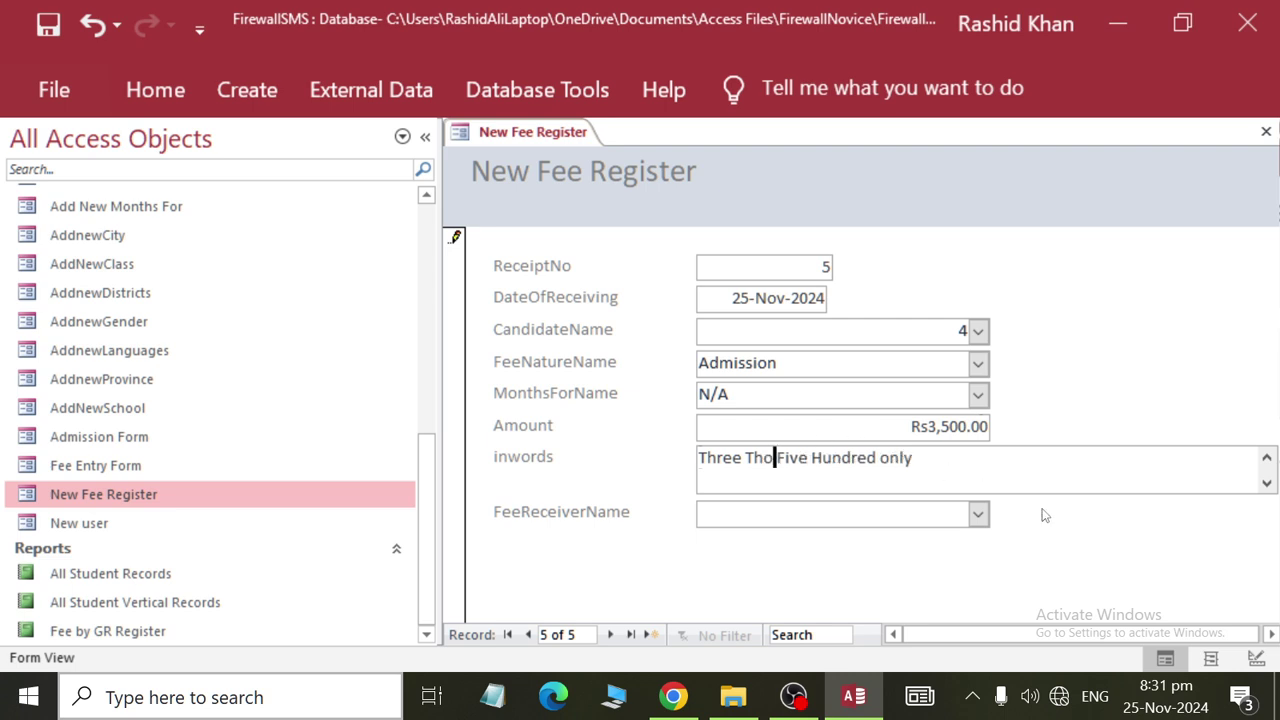
{"action": "type", "text": "d"}
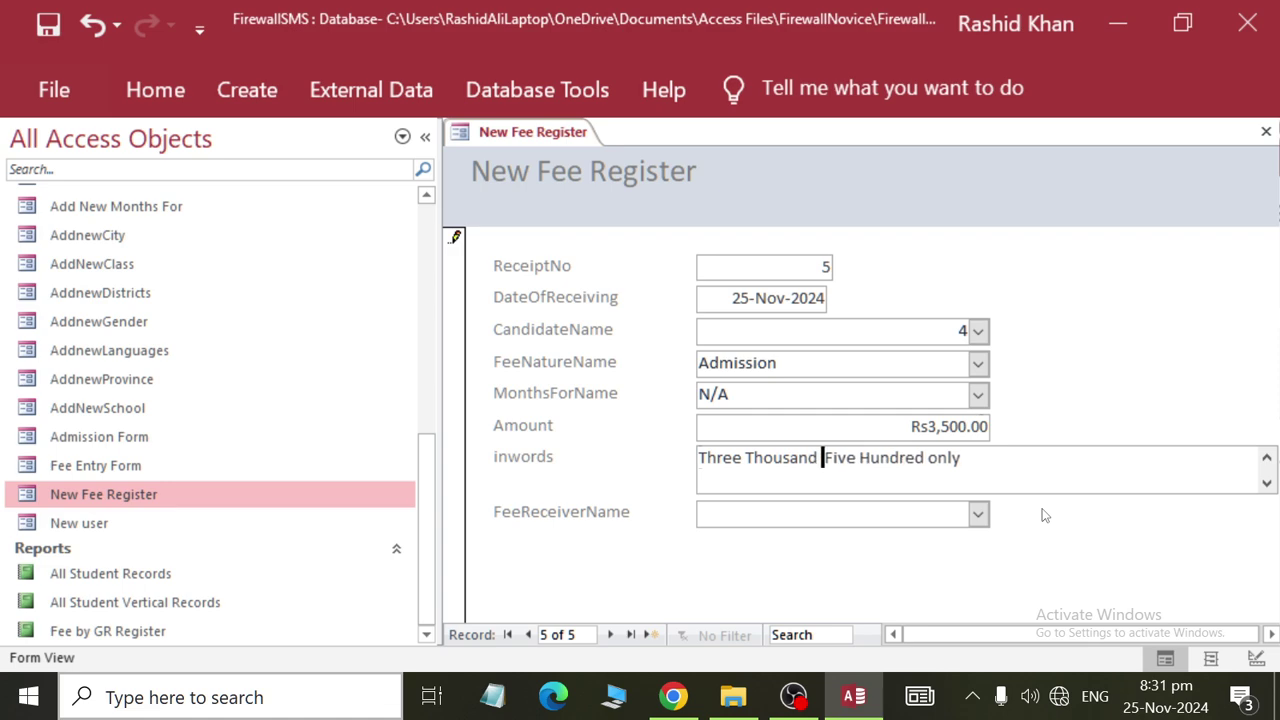
{"action": "key", "text": "Tab"}
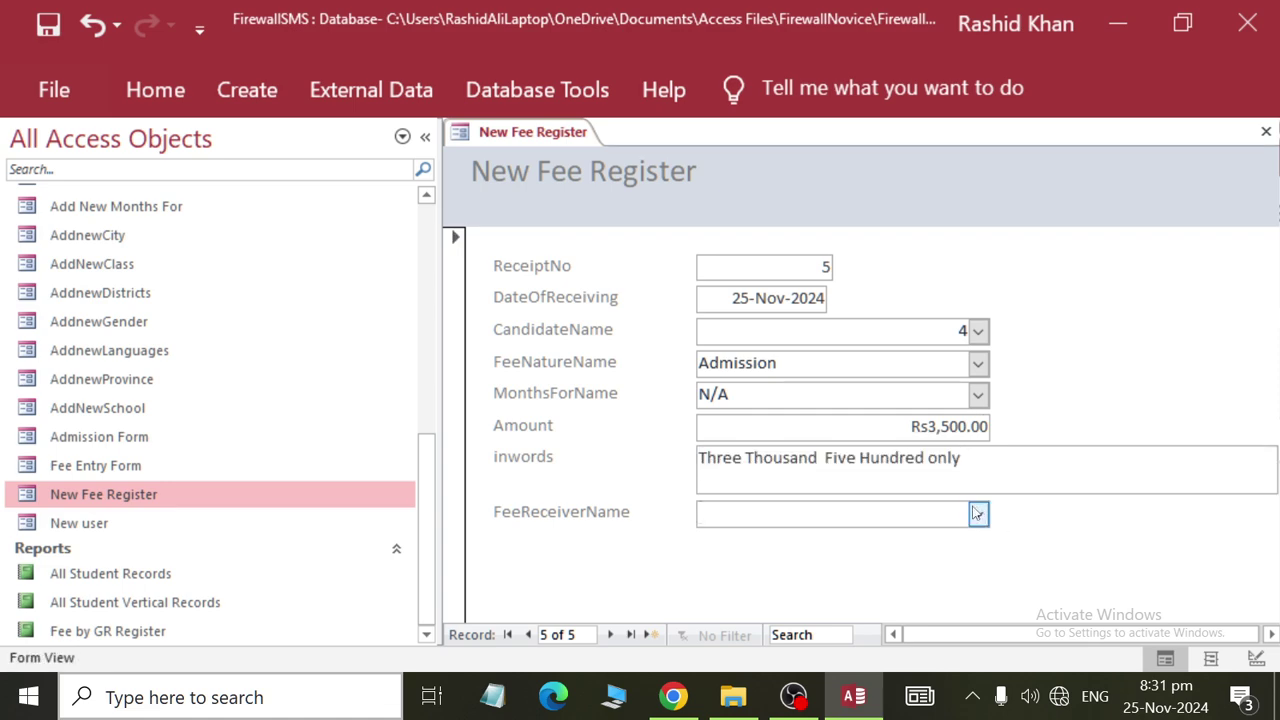
{"action": "left_click", "coordinate": [977, 514]}
{"action": "left_click", "coordinate": [966, 561]}
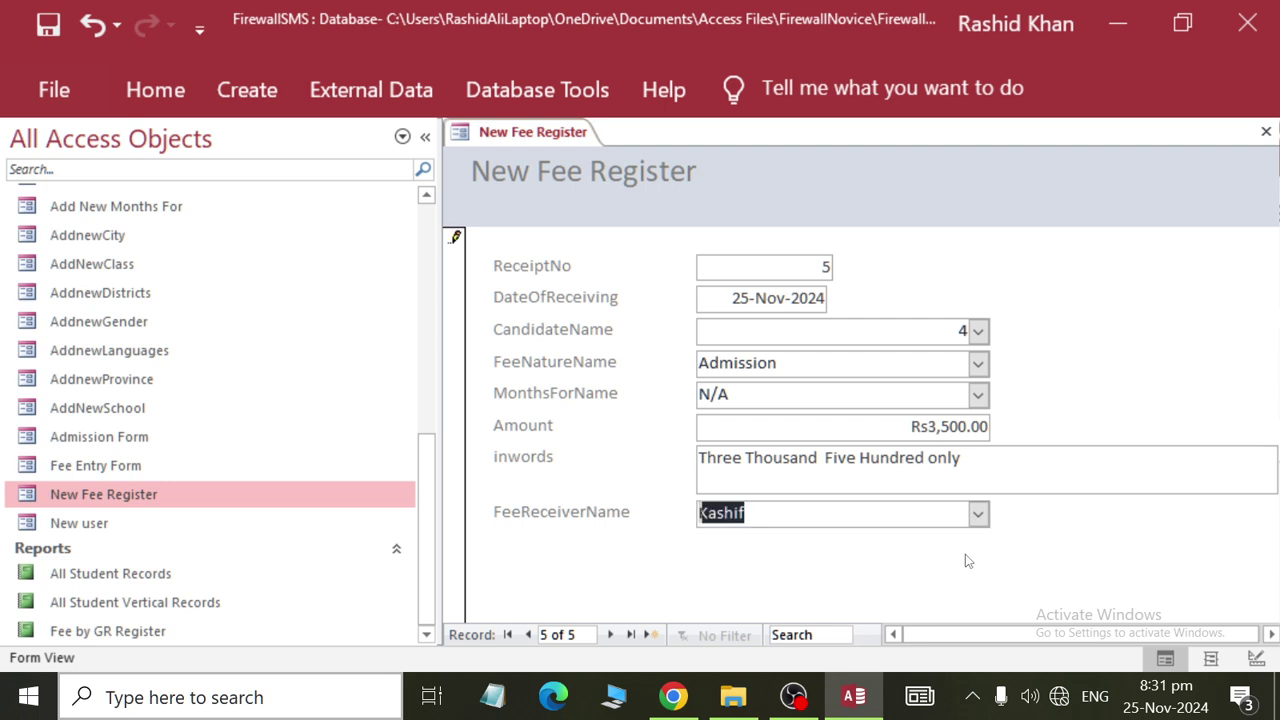
Start a new receipt for candidate 7 with fee nature Admission, month N/A and an Amount of 3,500.
{"action": "left_click", "coordinate": [650, 635]}
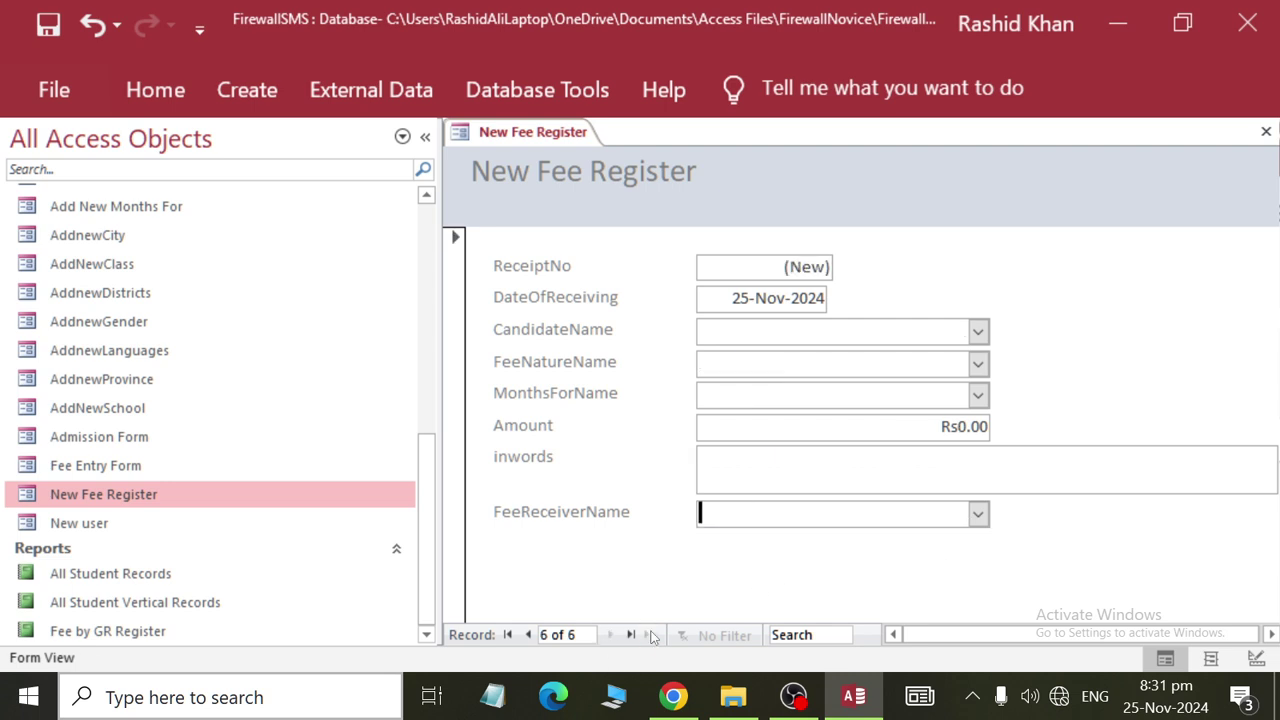
{"action": "left_click", "coordinate": [977, 331]}
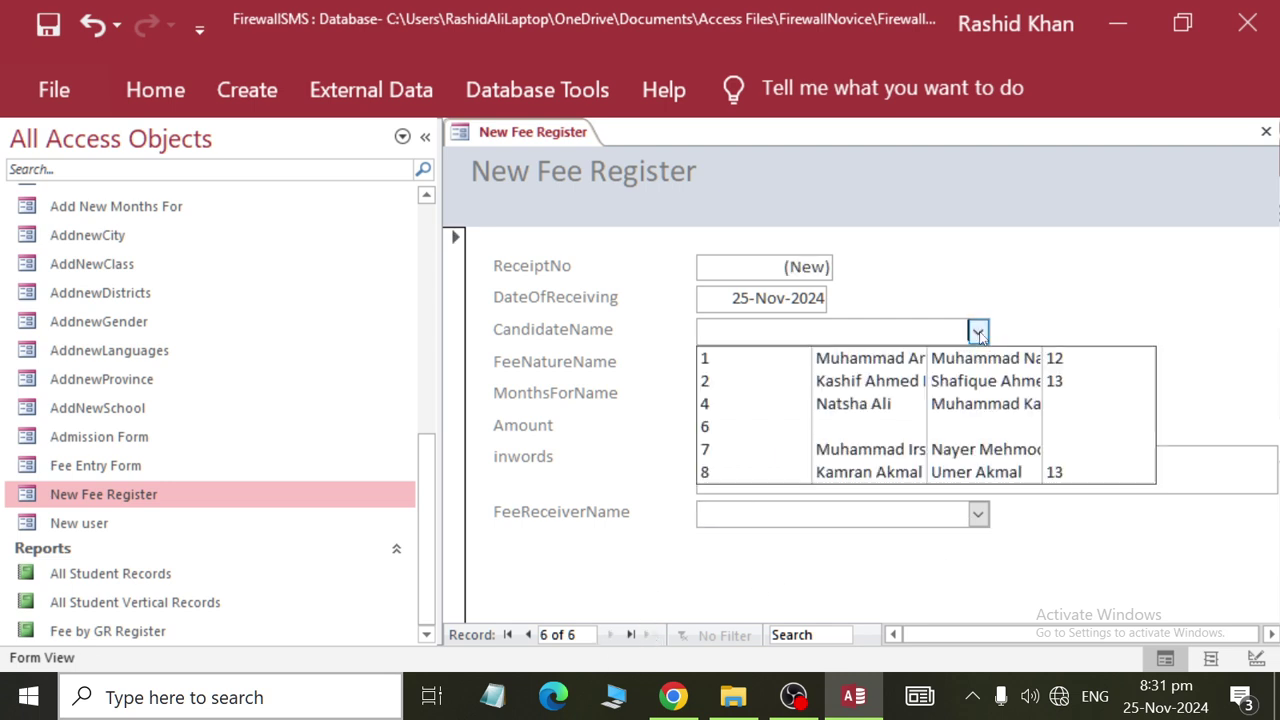
{"action": "left_click", "coordinate": [965, 450]}
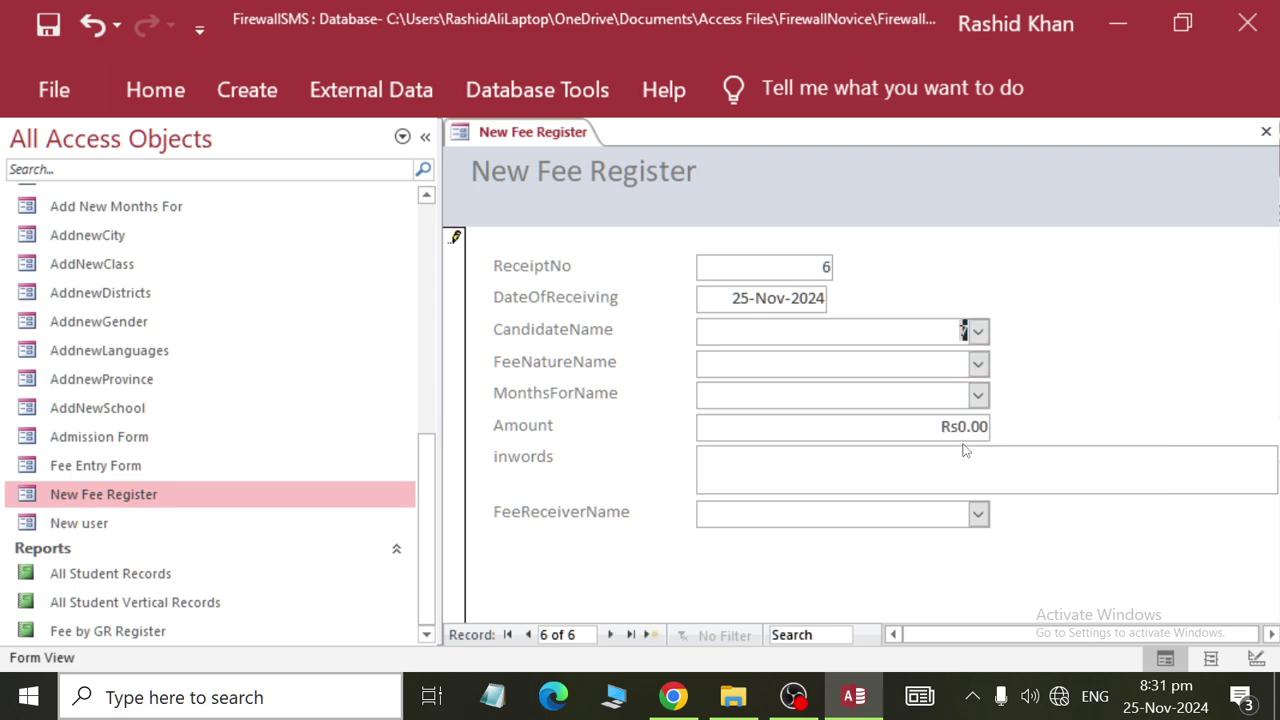
{"action": "left_click", "coordinate": [975, 363]}
{"action": "left_click", "coordinate": [953, 391]}
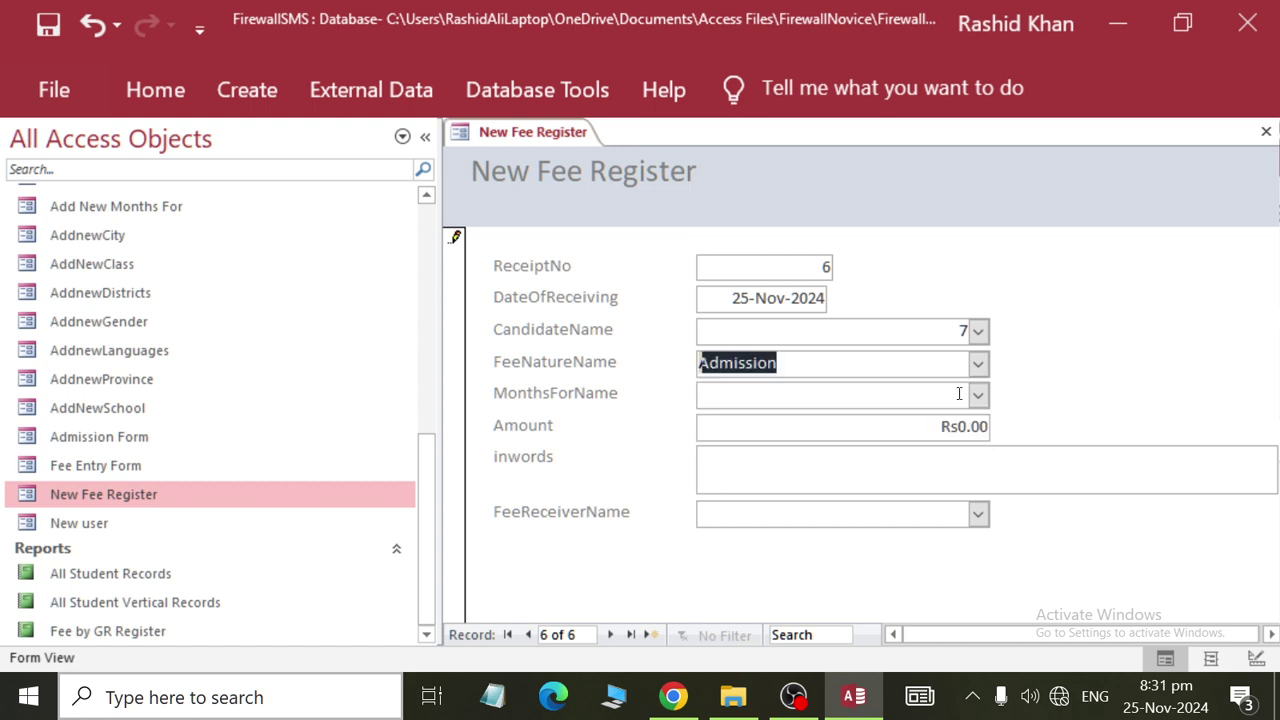
{"action": "left_click", "coordinate": [977, 395]}
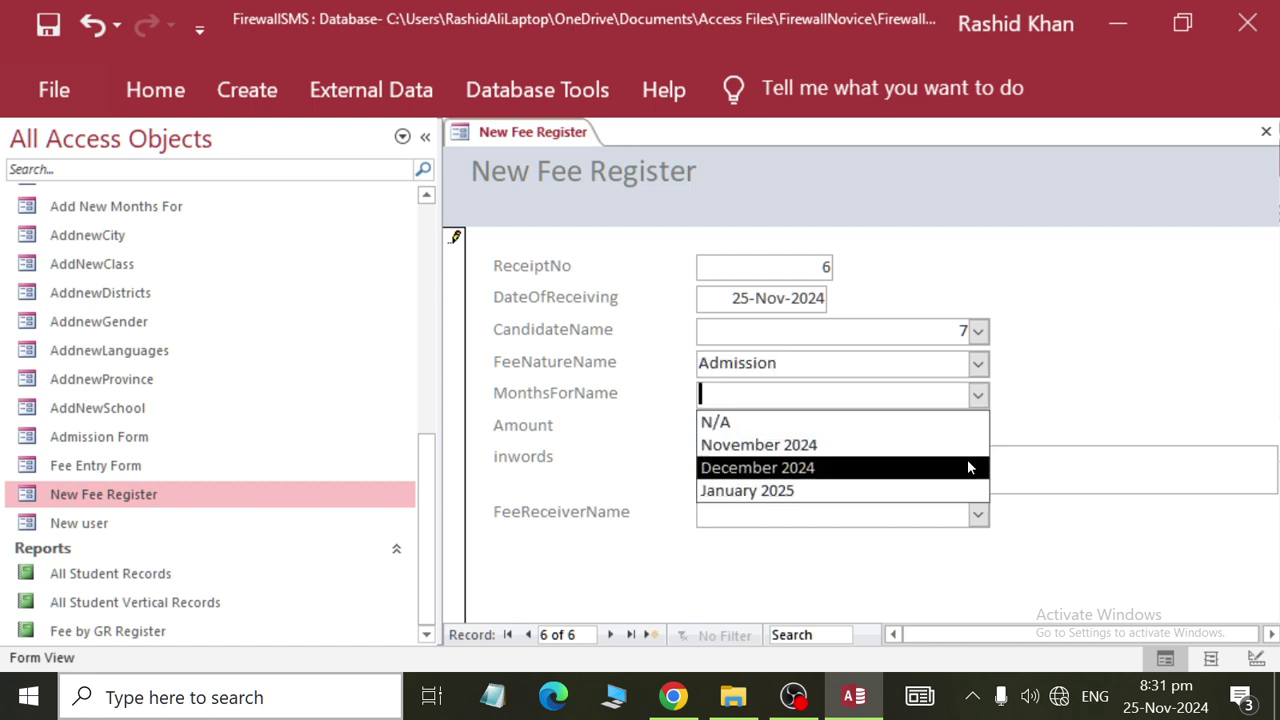
{"action": "left_click", "coordinate": [968, 422]}
{"action": "key", "text": "Tab"}
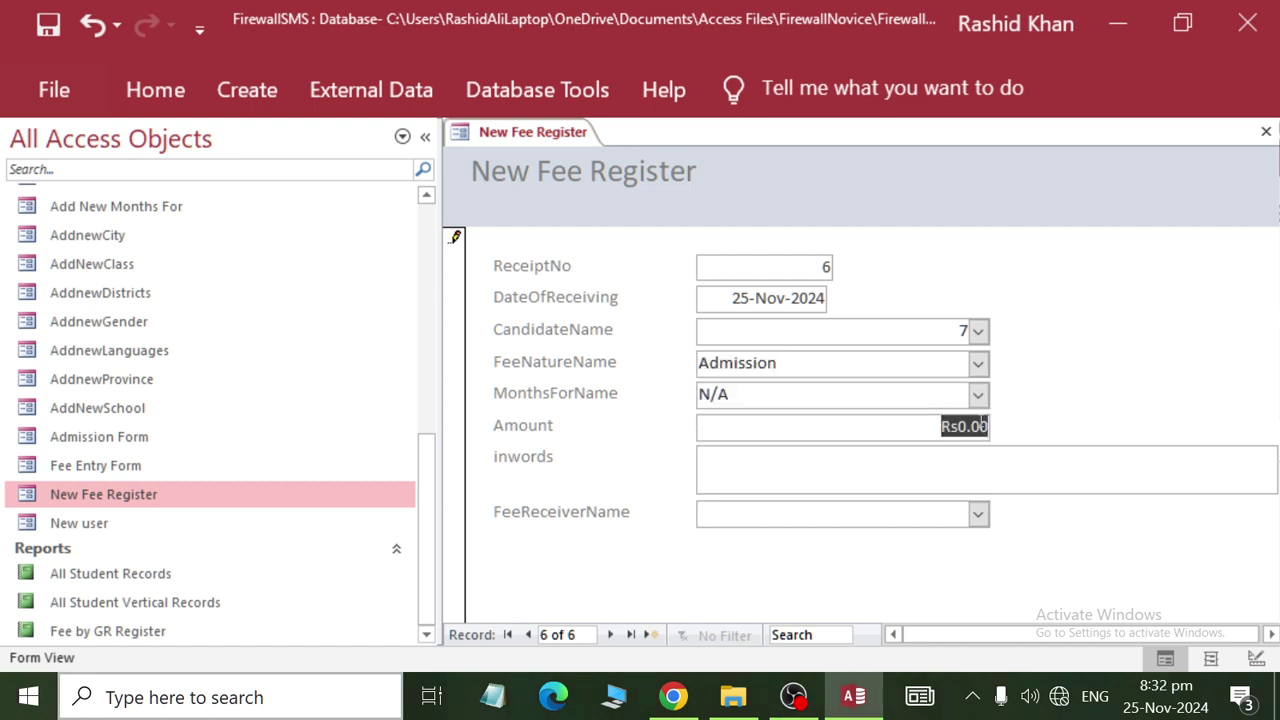
{"action": "type", "text": "3500"}
Enter "Three Thousand and Five hundred Only" as inwords for candidate 7's receipt and choose the first listed person as FeeReceiverName.
{"action": "key", "text": "Tab"}
{"action": "type", "text": "Thre"}
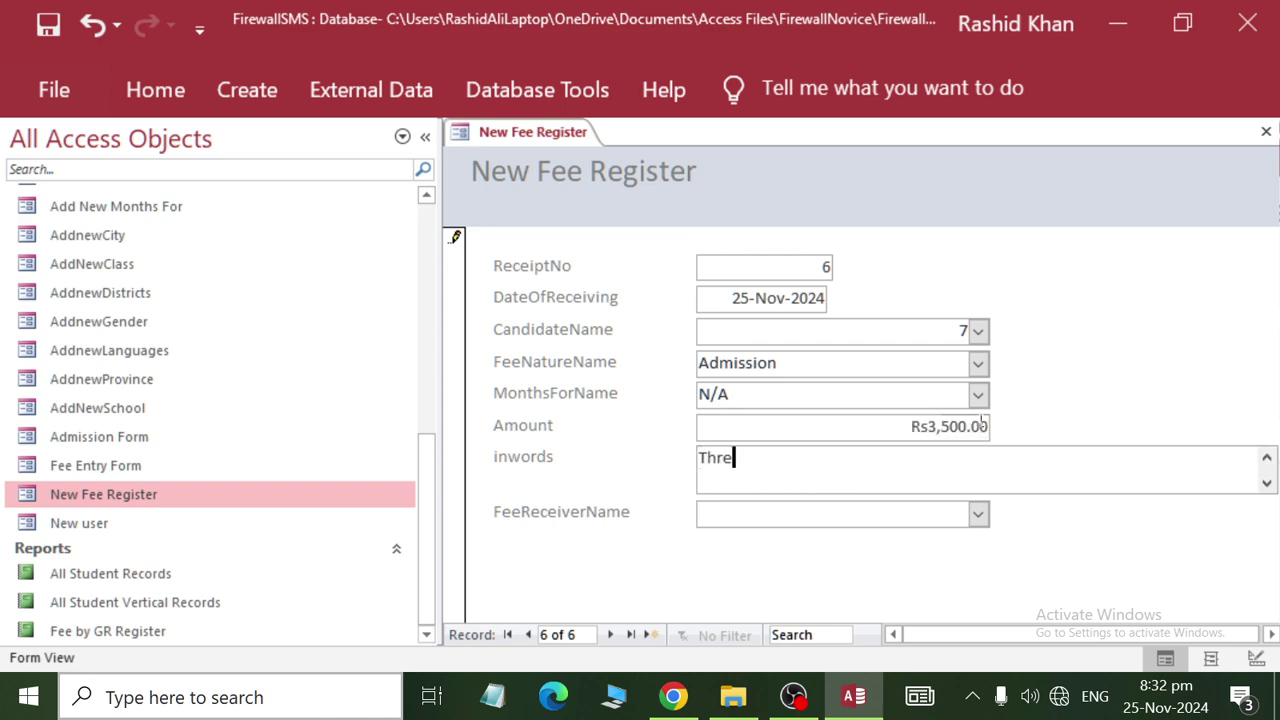
{"action": "type", "text": "e Thousand and F"}
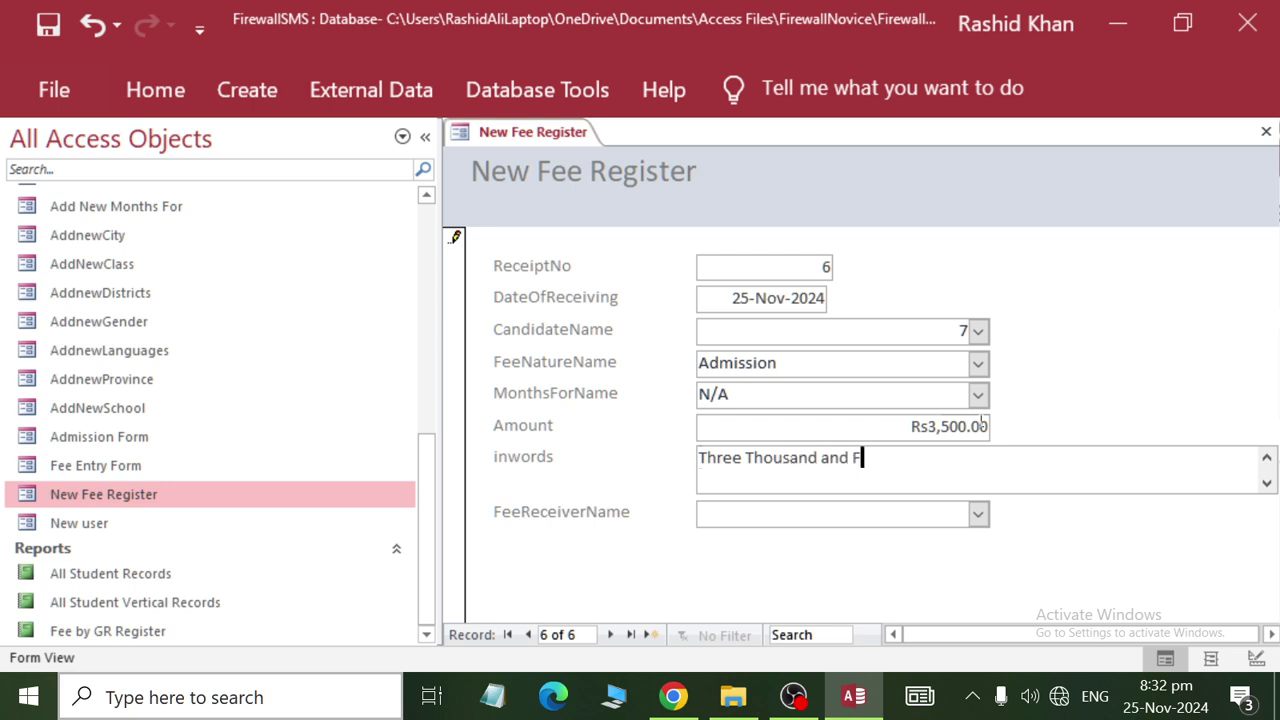
{"action": "type", "text": "ive hundre"}
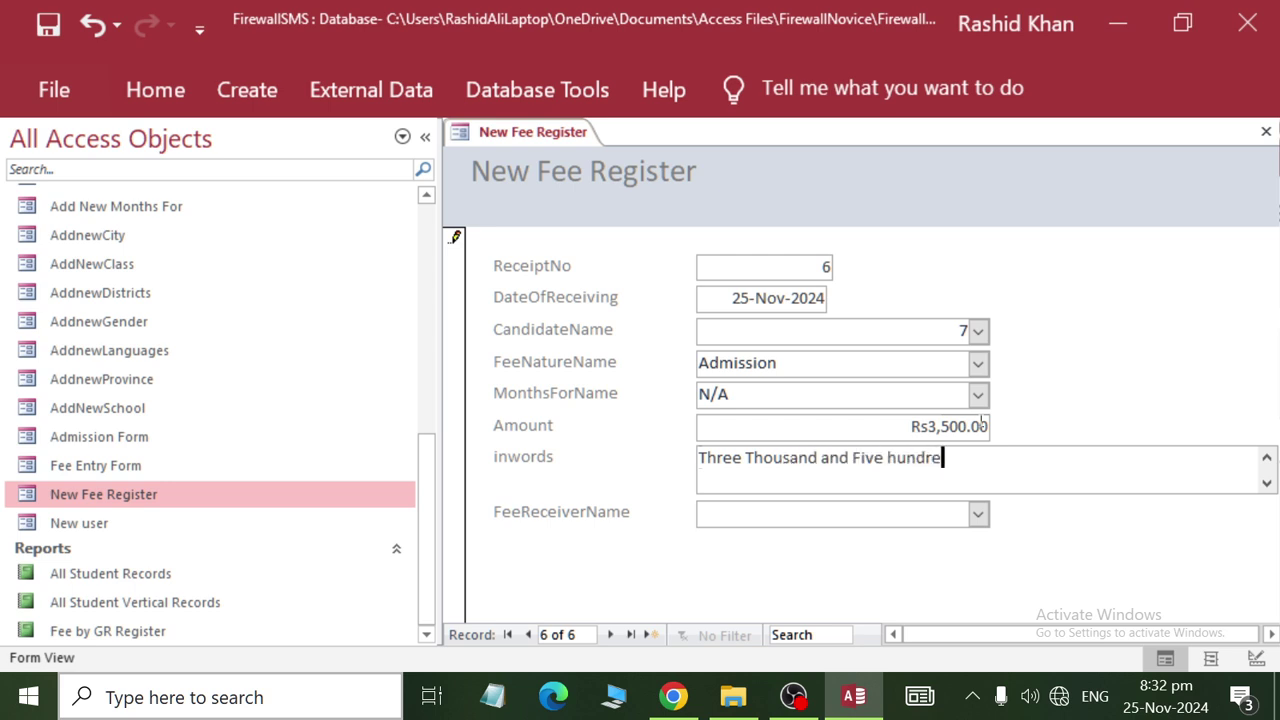
{"action": "type", "text": "d Only"}
{"action": "key", "text": "Tab"}
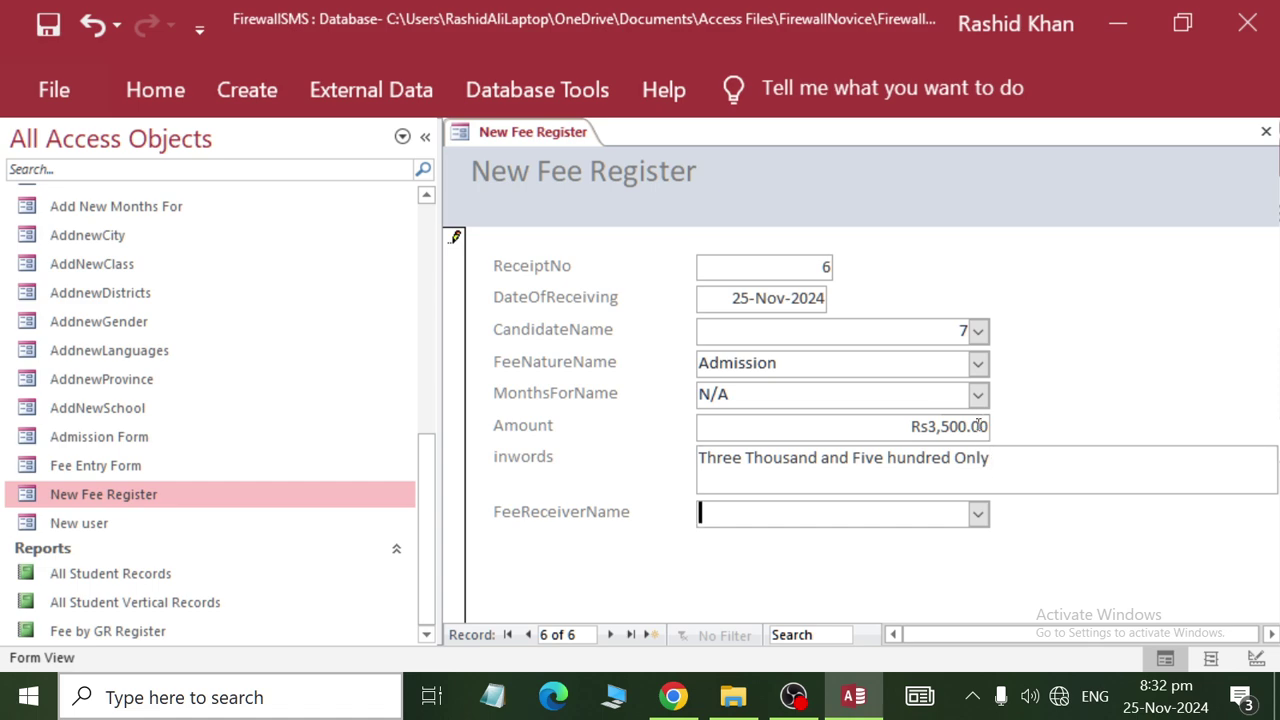
{"action": "left_click", "coordinate": [977, 514]}
{"action": "left_click", "coordinate": [926, 540]}
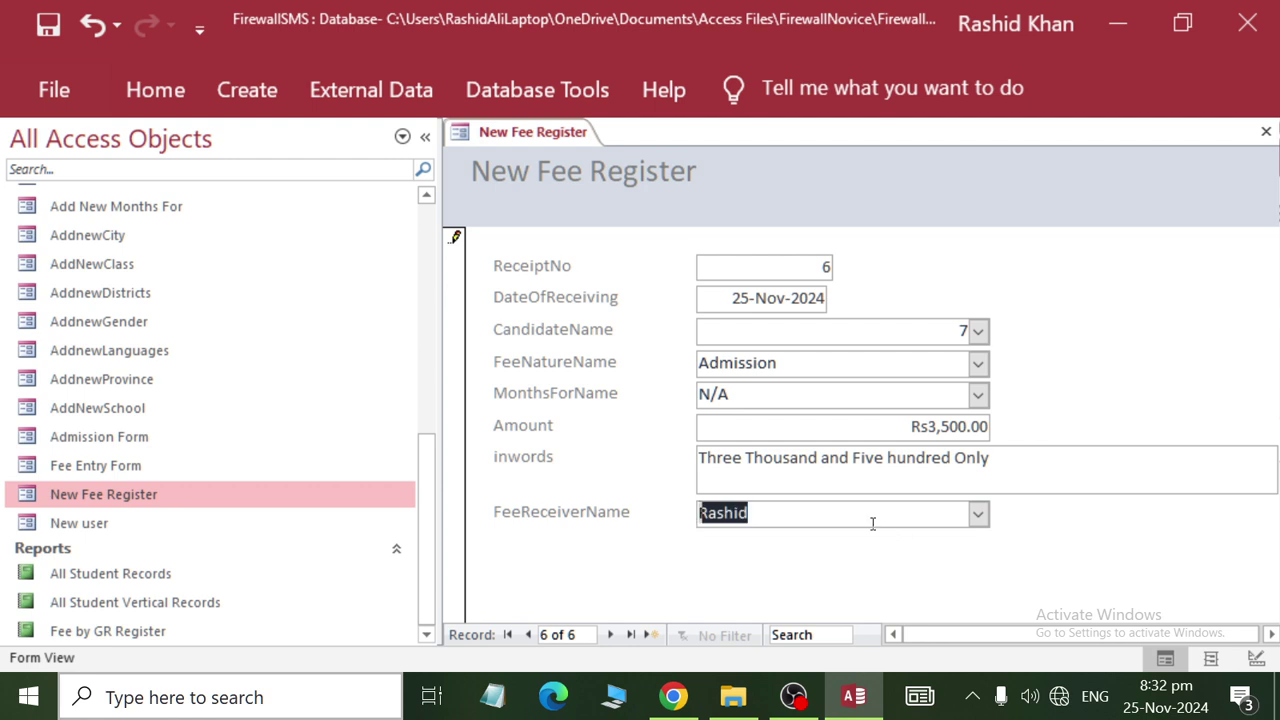
Switch the New Fee Register form to Design View and set the font size of all Detail section controls to 14.
{"action": "right_click", "coordinate": [532, 148]}
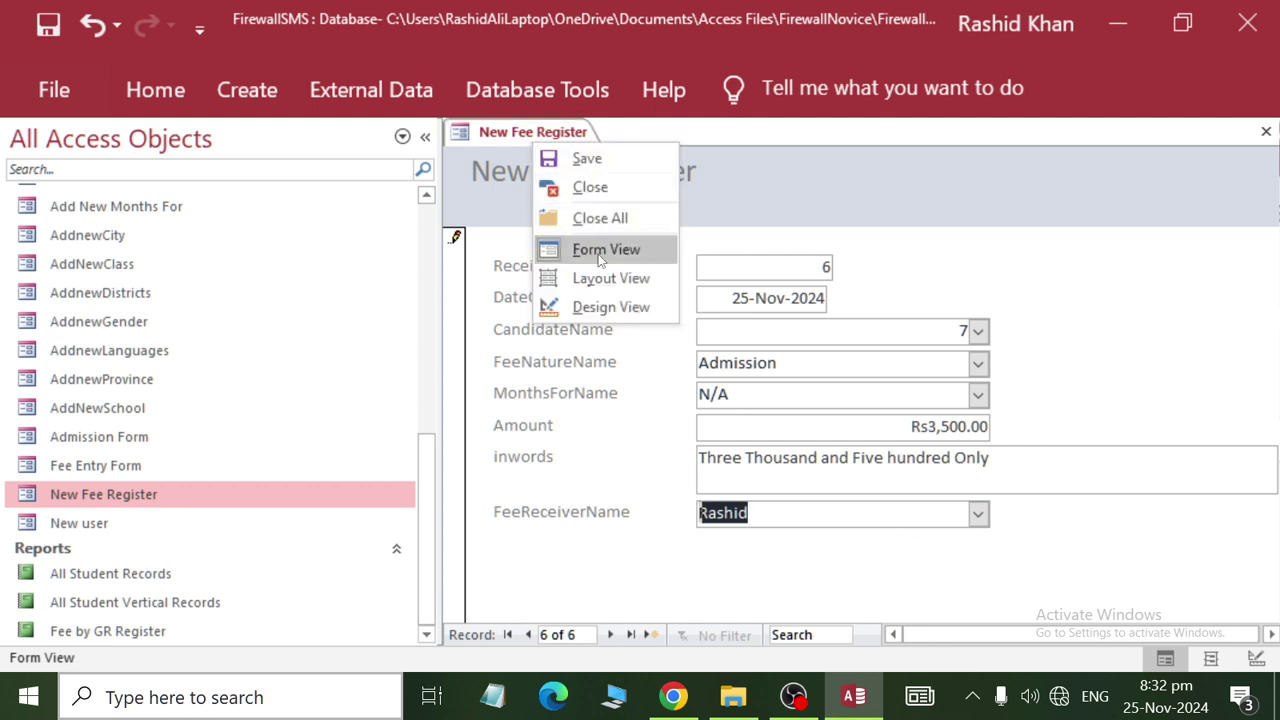
{"action": "left_click", "coordinate": [590, 306]}
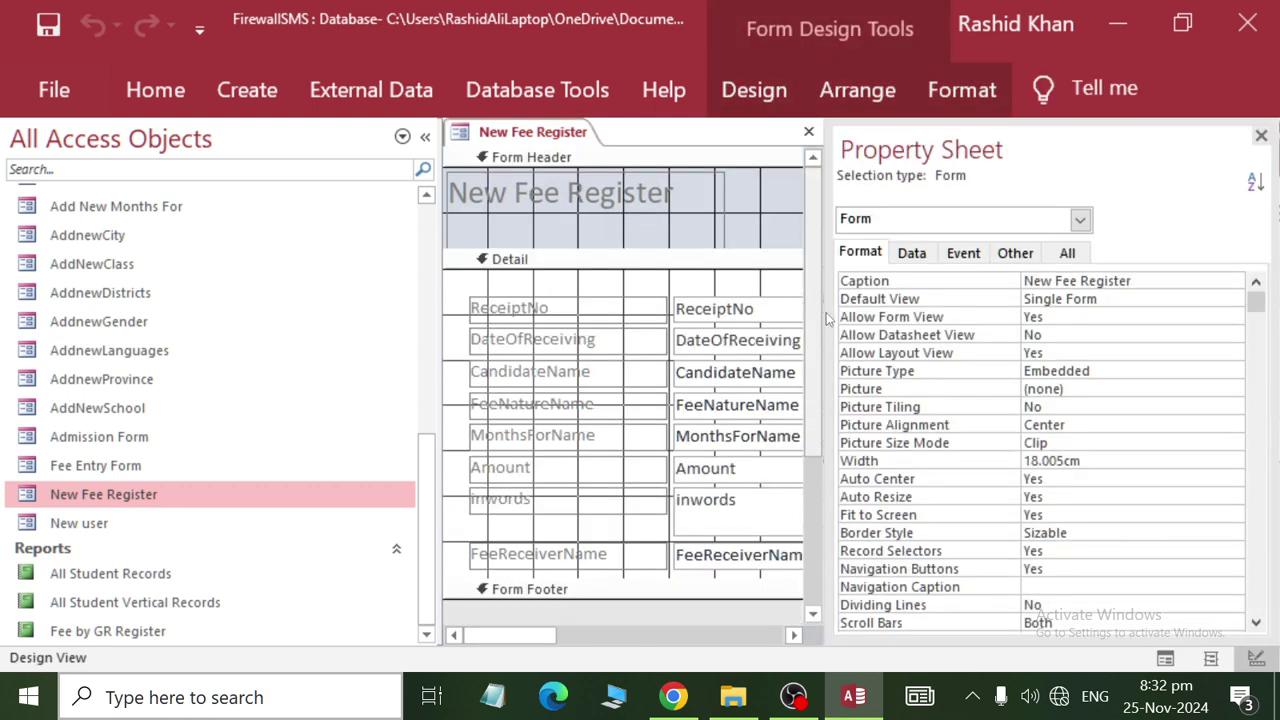
{"action": "left_click", "coordinate": [1261, 136]}
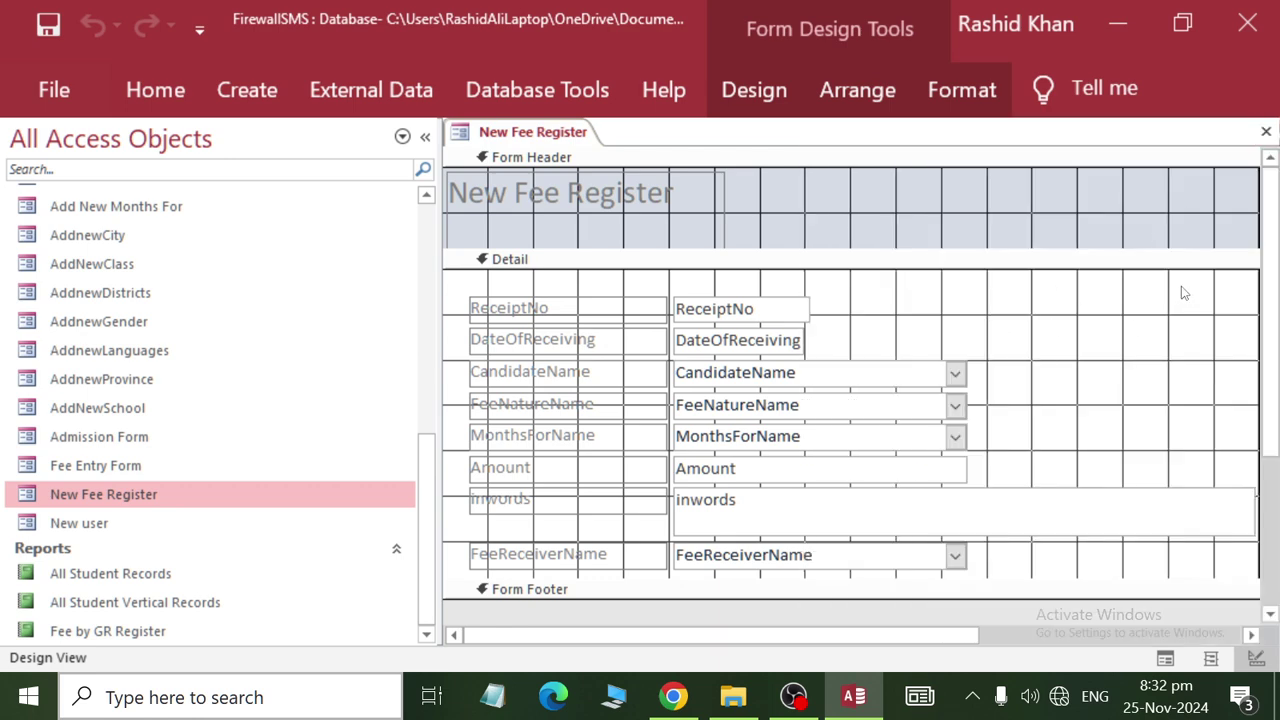
{"action": "left_click_drag", "start_coordinate": [1182, 293], "coordinate": [277, 580]}
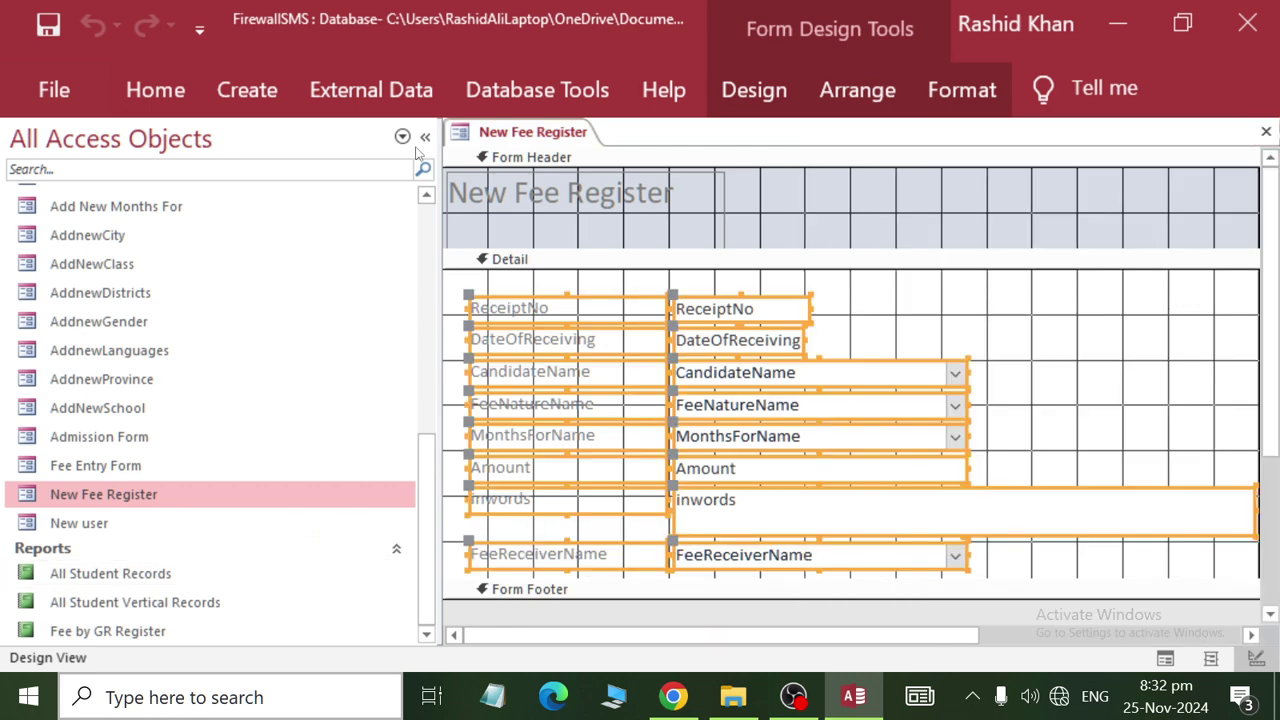
{"action": "left_click", "coordinate": [857, 90]}
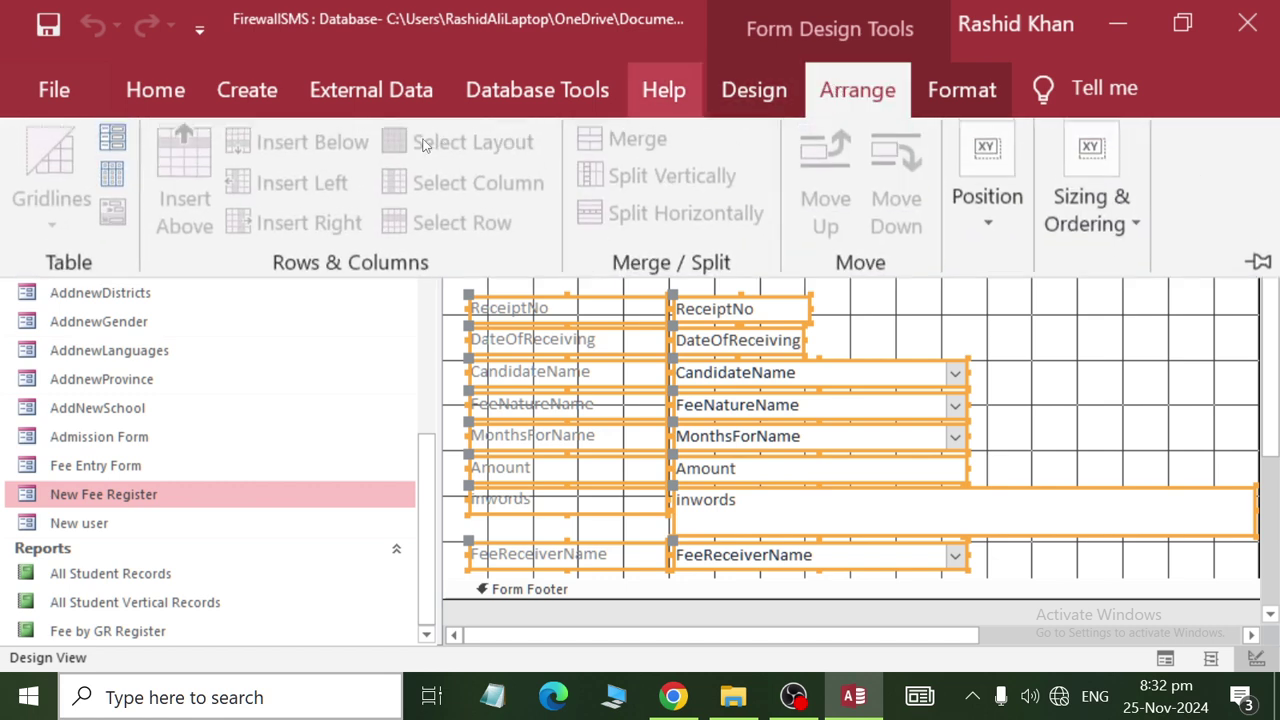
{"action": "left_click", "coordinate": [962, 90]}
{"action": "left_click", "coordinate": [551, 156]}
{"action": "left_click", "coordinate": [517, 302]}
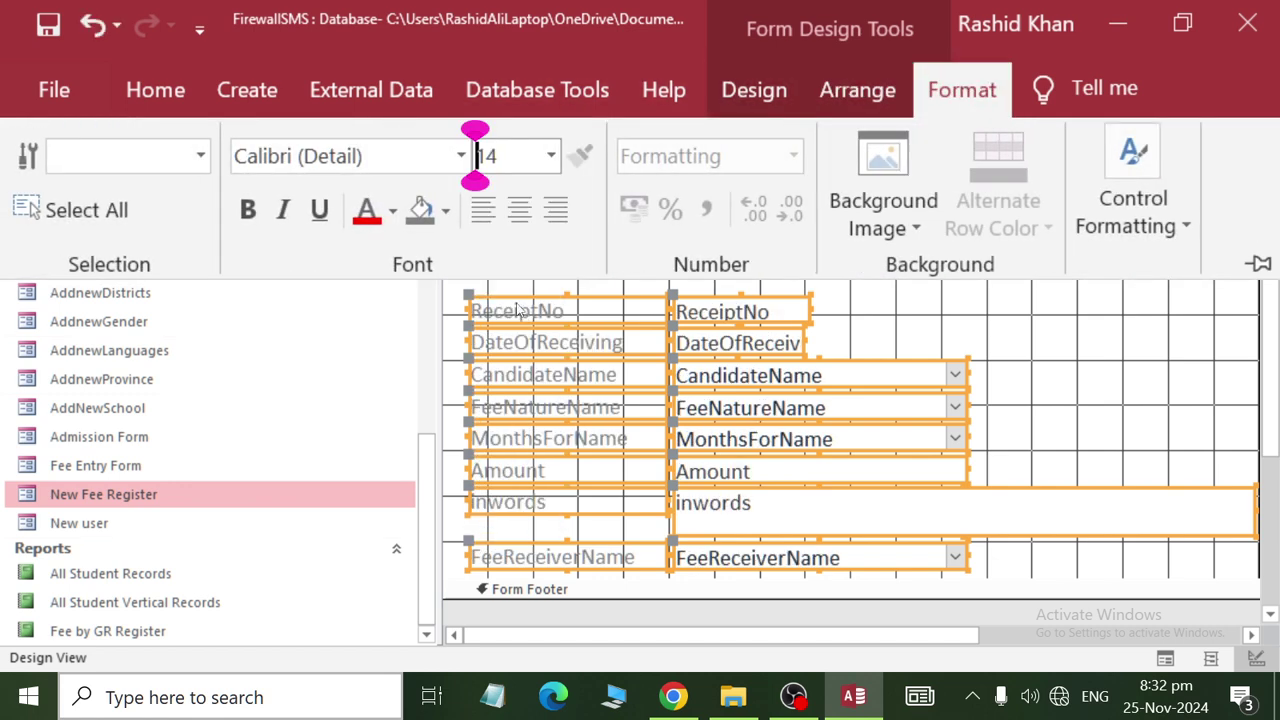
Arrange the selected Detail controls in a stacked layout and extend the Detail section to a height of about 10.2 cm.
{"action": "left_click", "coordinate": [857, 90]}
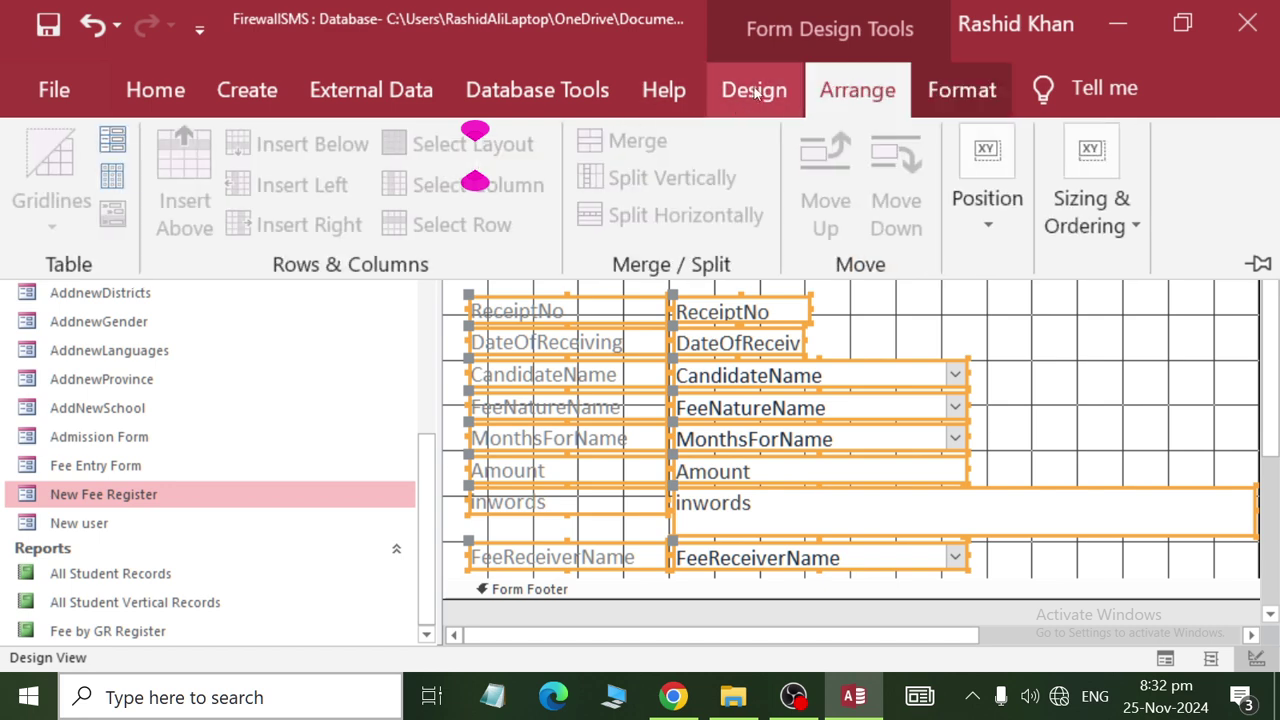
{"action": "left_click", "coordinate": [755, 90]}
{"action": "left_click", "coordinate": [857, 90]}
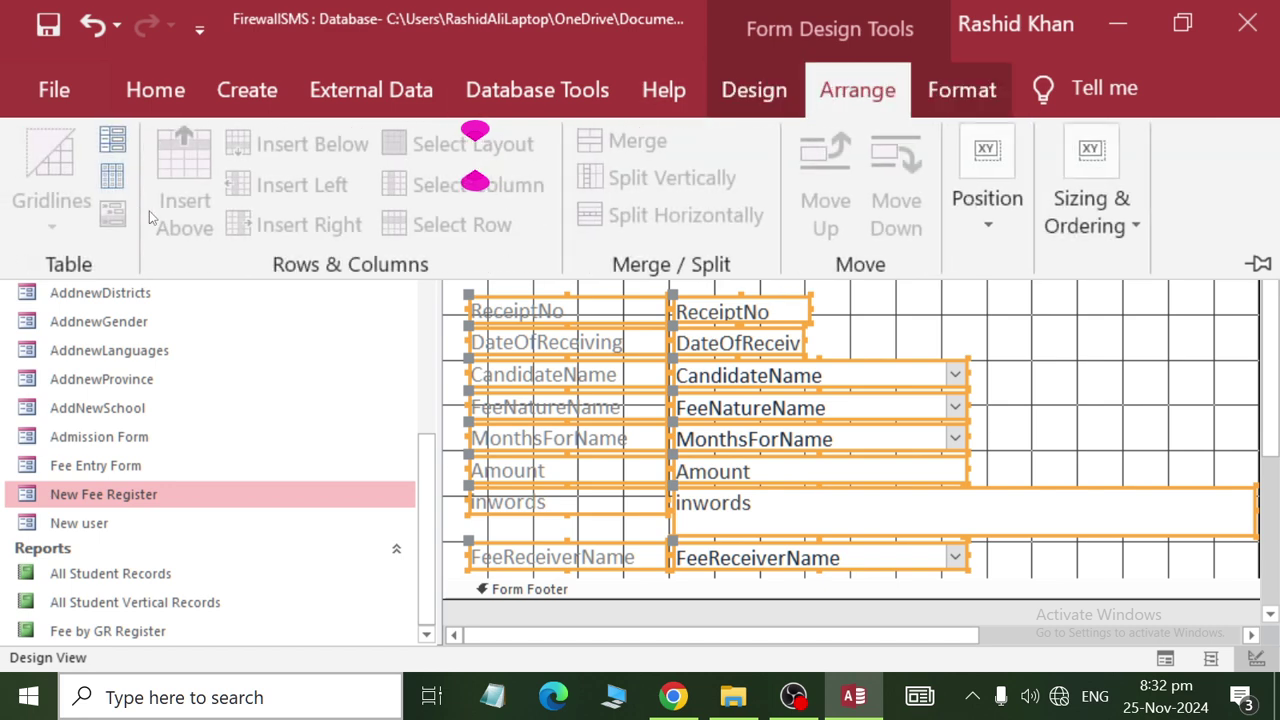
{"action": "left_click", "coordinate": [113, 140]}
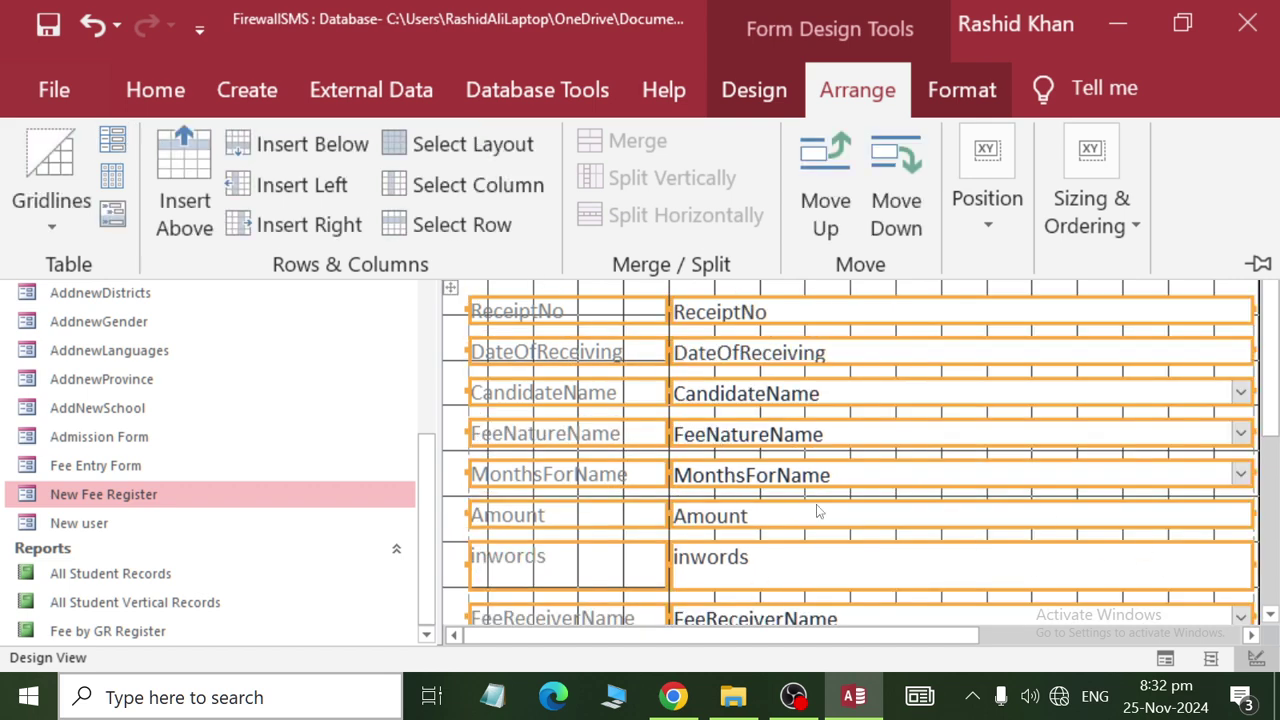
{"action": "scroll", "coordinate": [1097, 550], "scroll_direction": "down", "scroll_amount": 3}
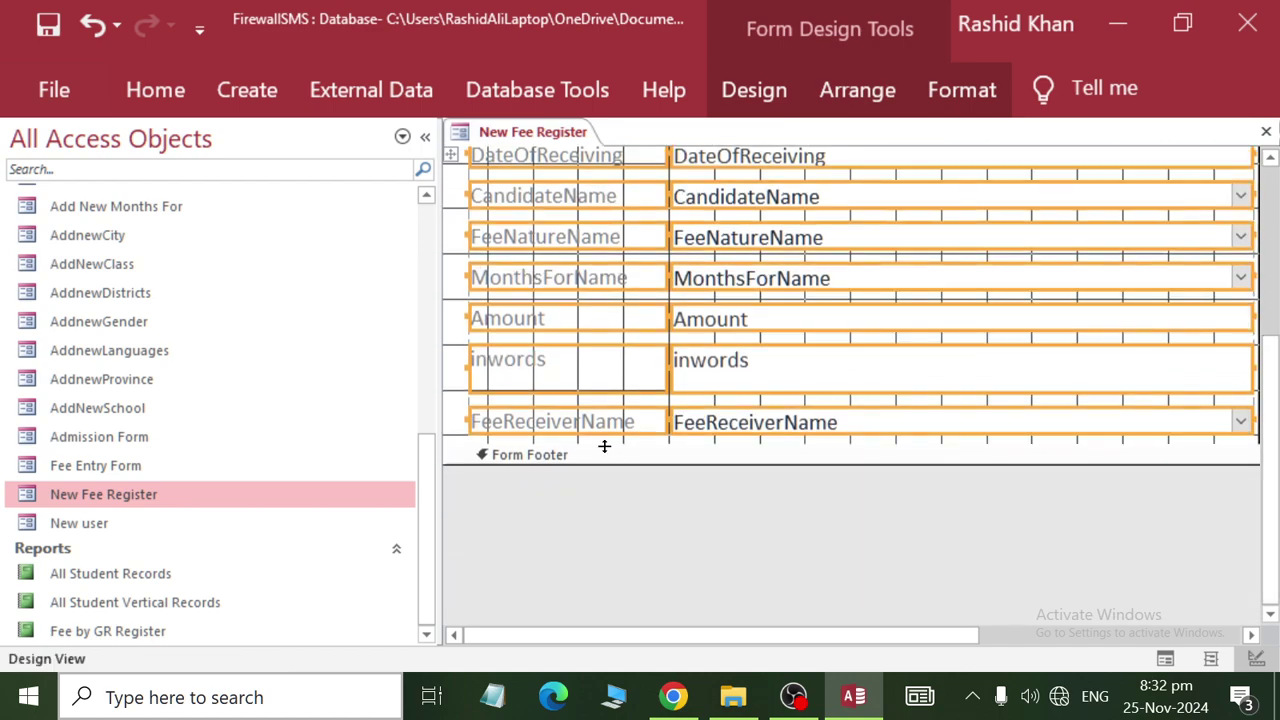
{"action": "left_click_drag", "start_coordinate": [604, 446], "coordinate": [606, 536]}
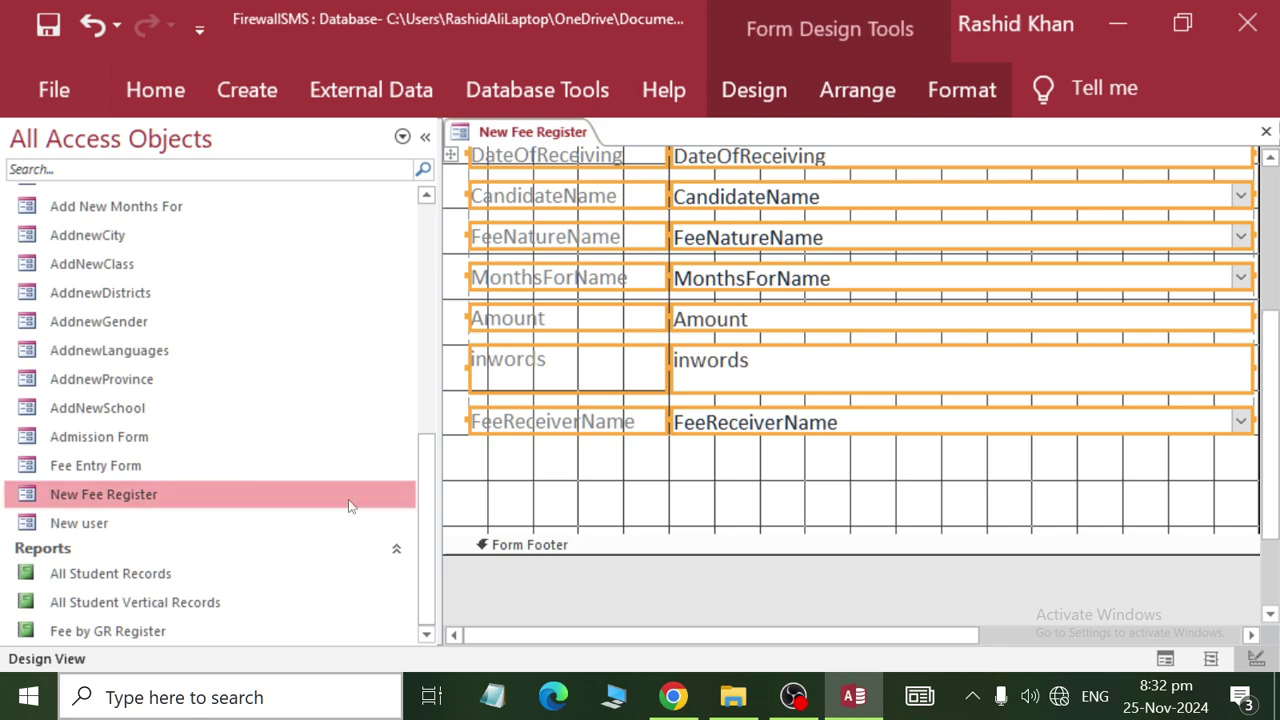
Open the AddnewProvince form in Design View, copy its NEW, SAVE and CLOSE buttons, and close that form.
{"action": "right_click", "coordinate": [100, 383]}
{"action": "left_click", "coordinate": [200, 133]}
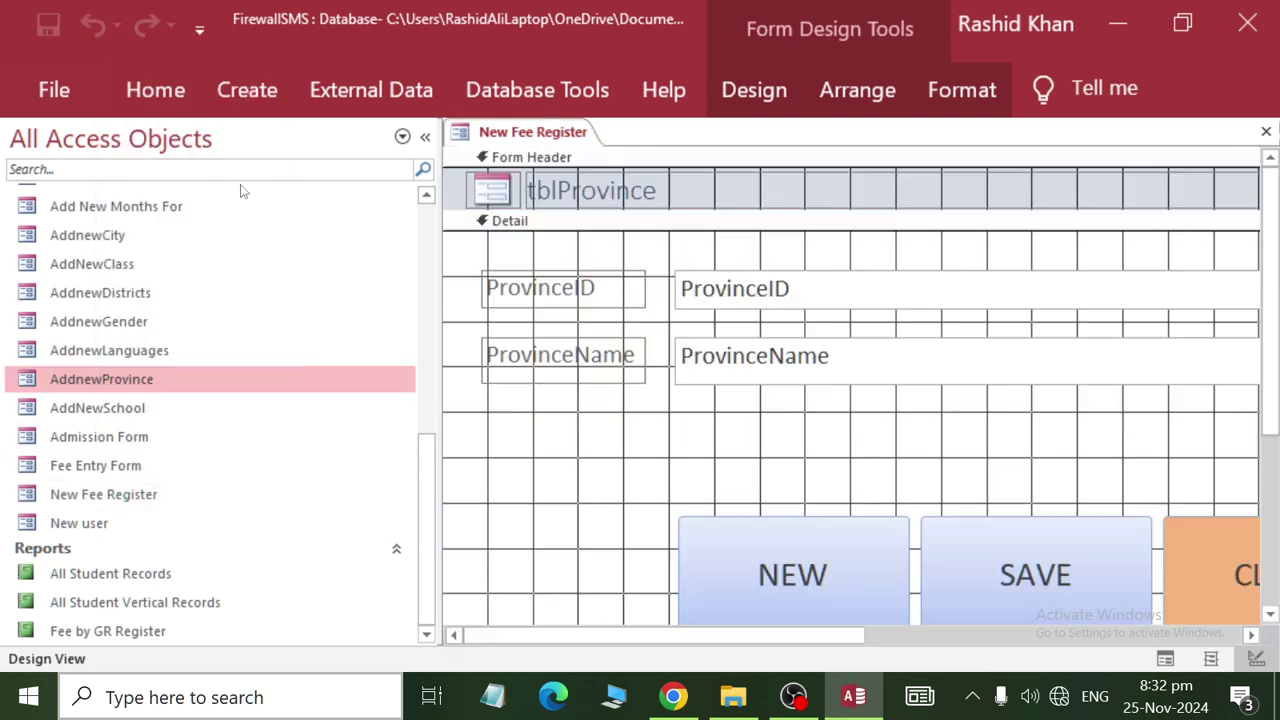
{"action": "left_click_drag", "start_coordinate": [607, 457], "coordinate": [1240, 600]}
{"action": "left_click_drag", "start_coordinate": [809, 636], "coordinate": [976, 636]}
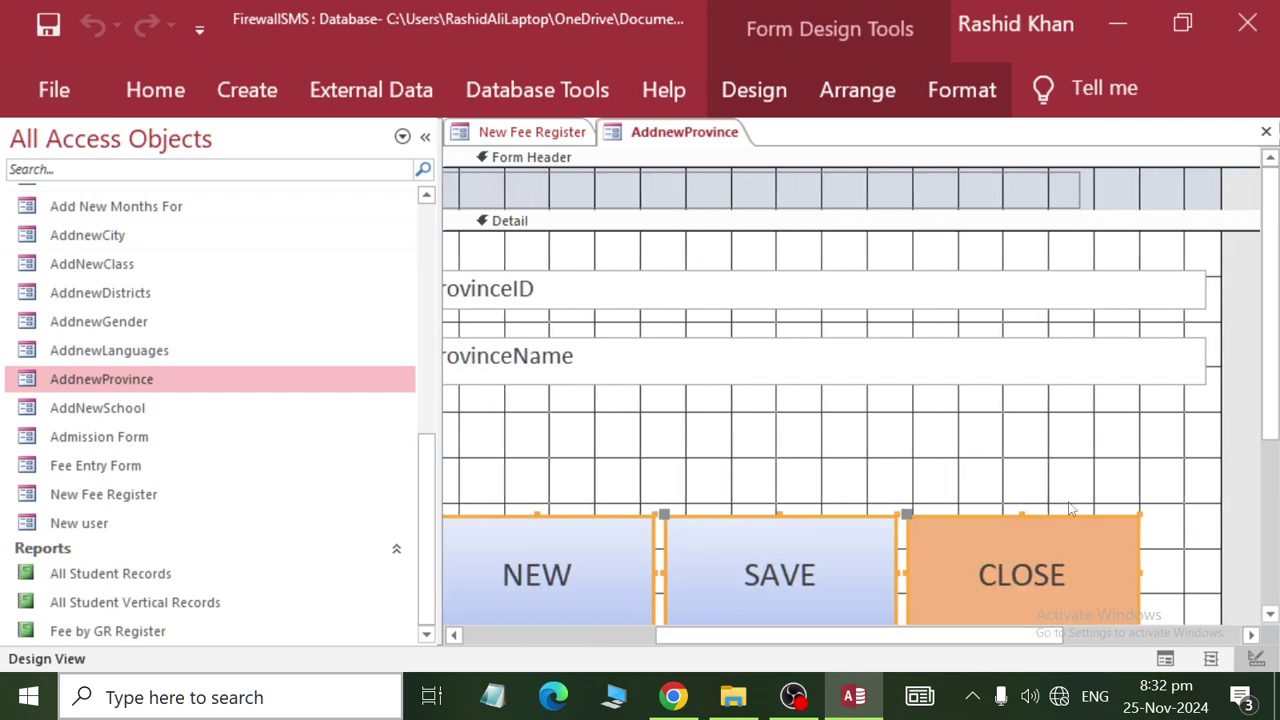
{"action": "left_click_drag", "start_coordinate": [1193, 447], "coordinate": [451, 585]}
{"action": "right_click", "coordinate": [608, 594]}
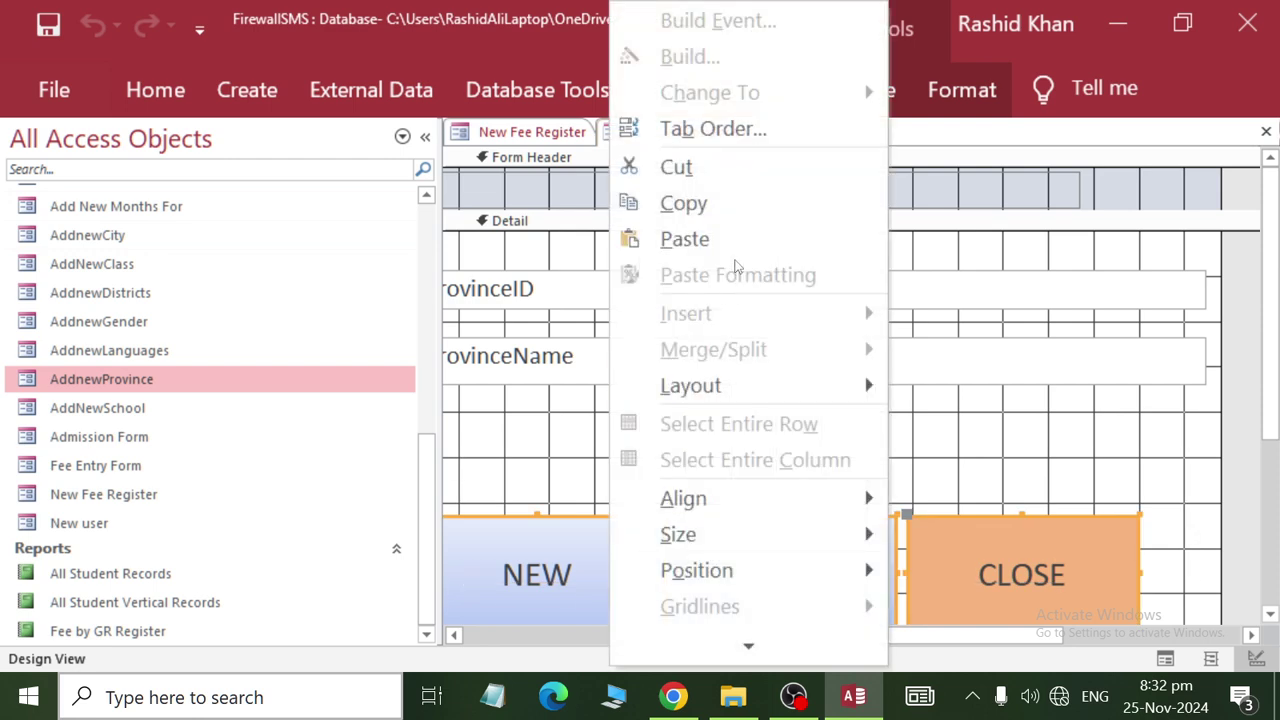
{"action": "left_click", "coordinate": [739, 194]}
{"action": "right_click", "coordinate": [645, 133]}
{"action": "left_click", "coordinate": [680, 175]}
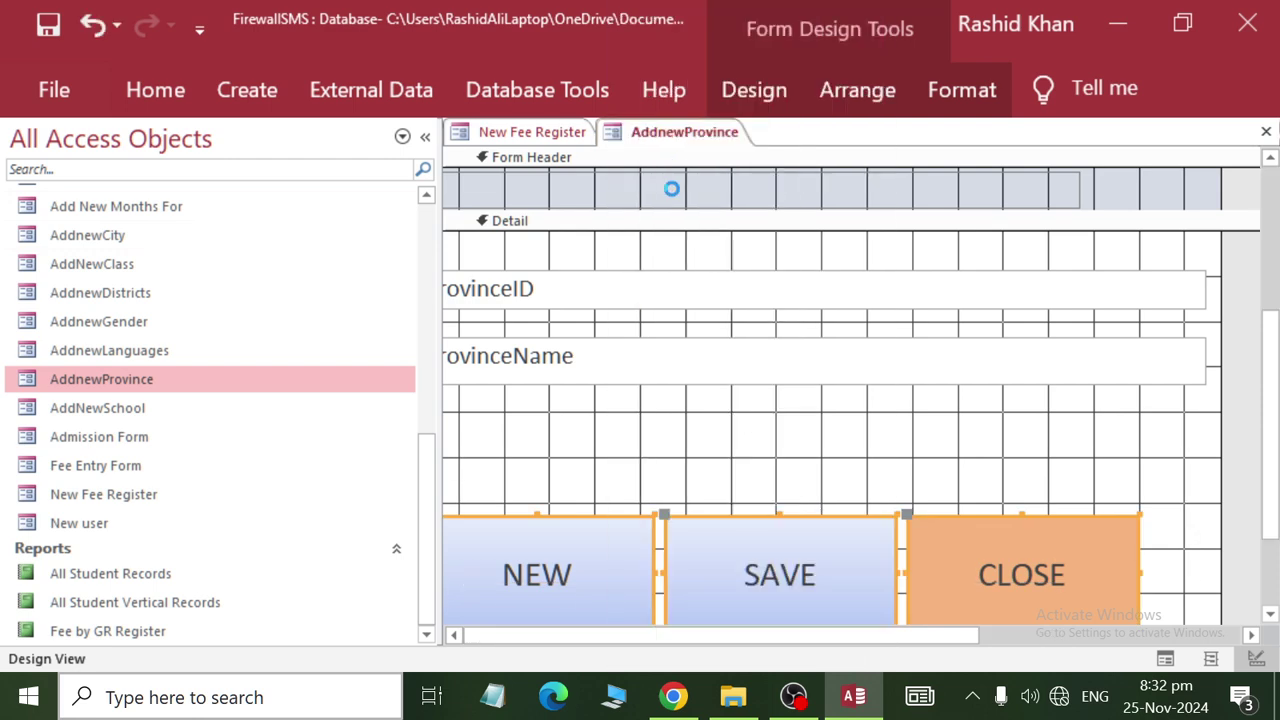
Paste the copied NEW, SAVE and CLOSE buttons into the Detail section of the New Fee Register form.
{"action": "double_click", "coordinate": [609, 486]}
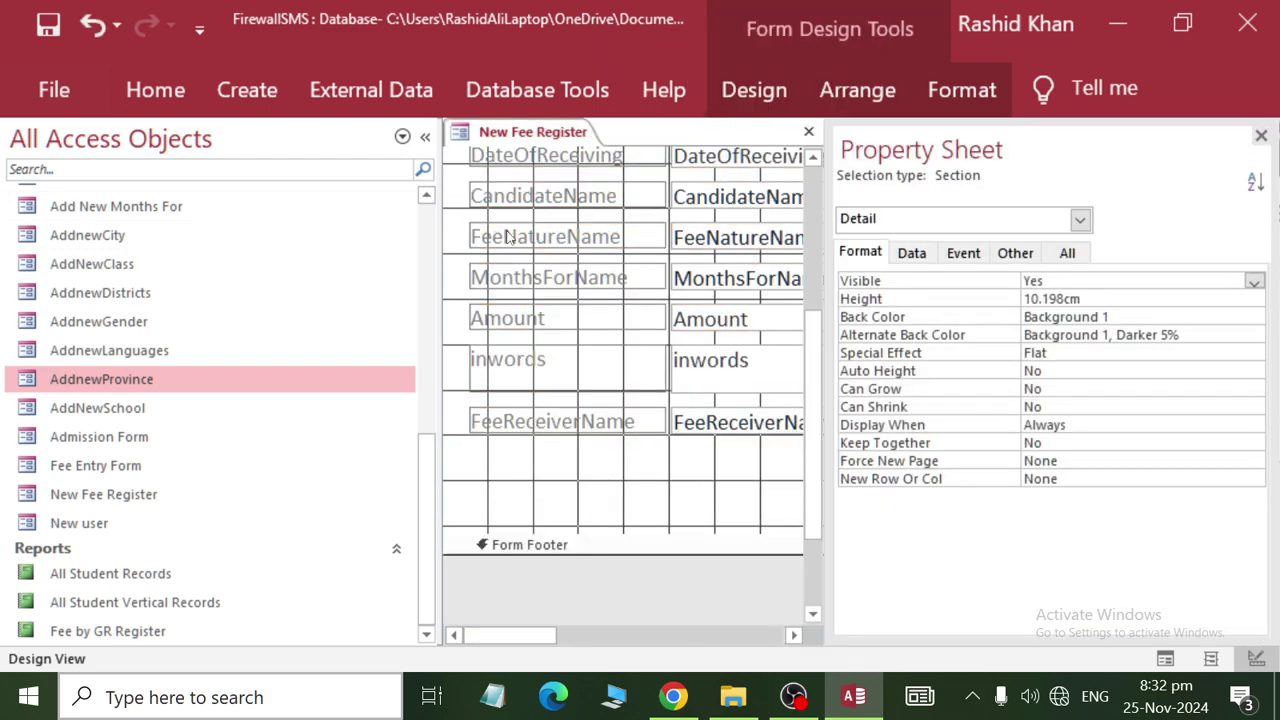
{"action": "left_click", "coordinate": [1260, 137]}
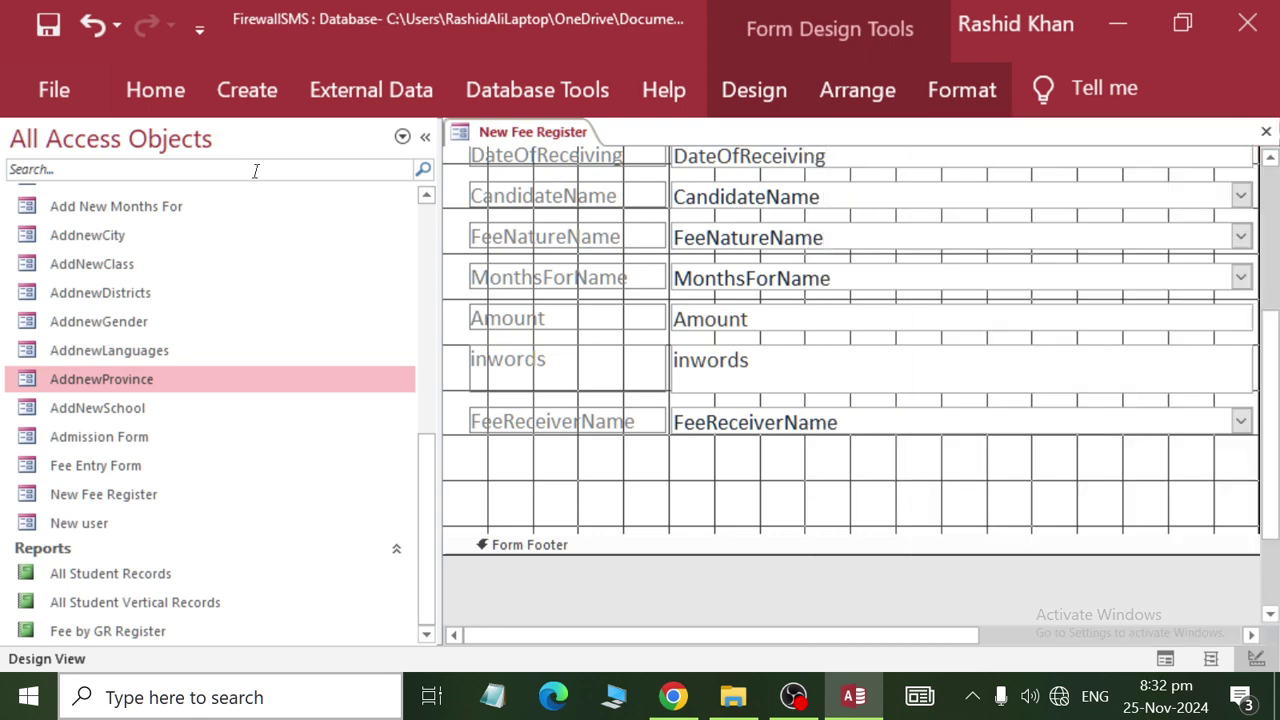
{"action": "left_click", "coordinate": [143, 115]}
{"action": "left_click", "coordinate": [663, 474]}
{"action": "right_click", "coordinate": [663, 474]}
{"action": "left_click", "coordinate": [790, 158]}
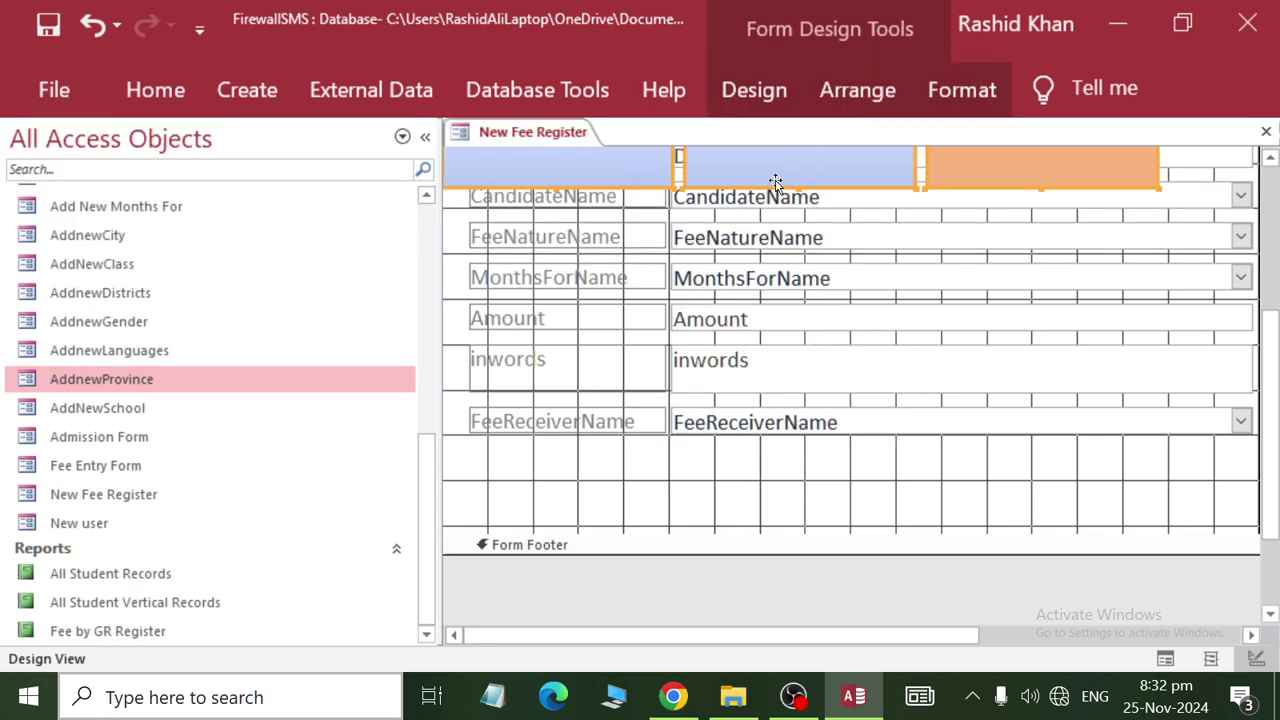
Move the pasted buttons below FeeReceiverName, extend the Detail section slightly beneath them, and close the form with its changes saved.
{"action": "left_click_drag", "start_coordinate": [775, 182], "coordinate": [808, 540]}
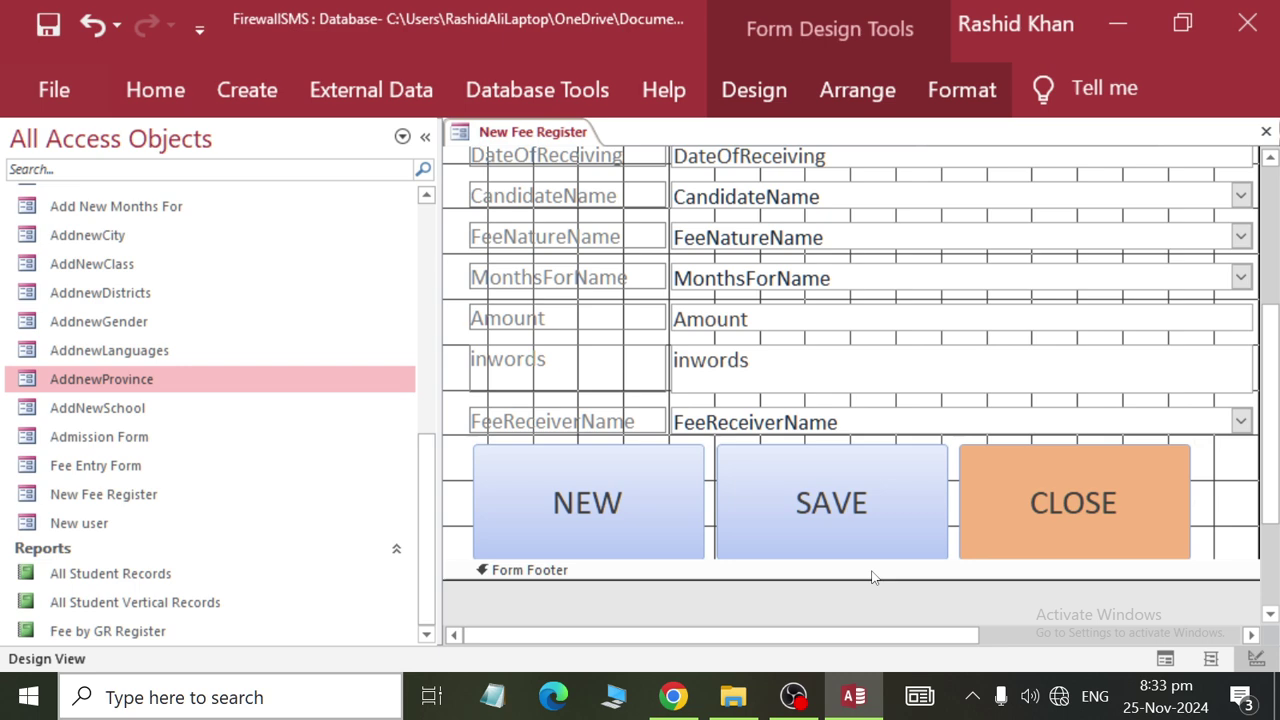
{"action": "left_click_drag", "start_coordinate": [883, 558], "coordinate": [886, 578]}
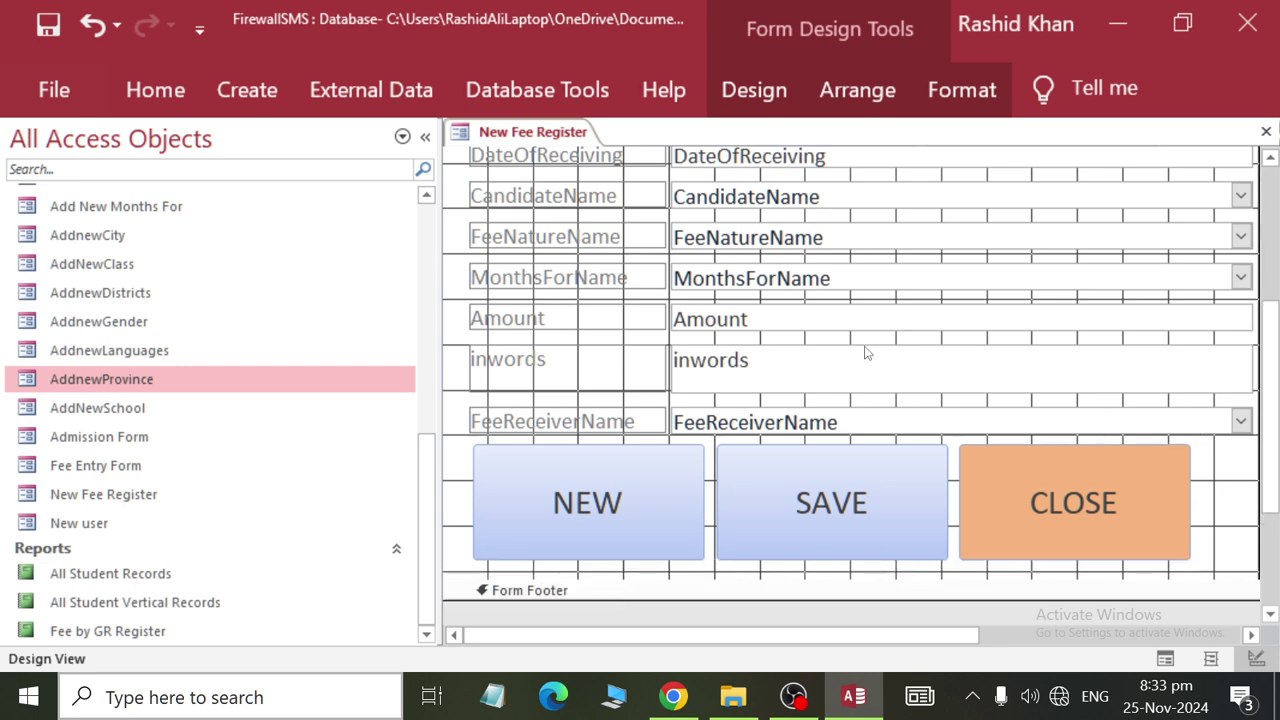
{"action": "right_click", "coordinate": [500, 115]}
{"action": "right_click", "coordinate": [480, 132]}
{"action": "left_click", "coordinate": [530, 174]}
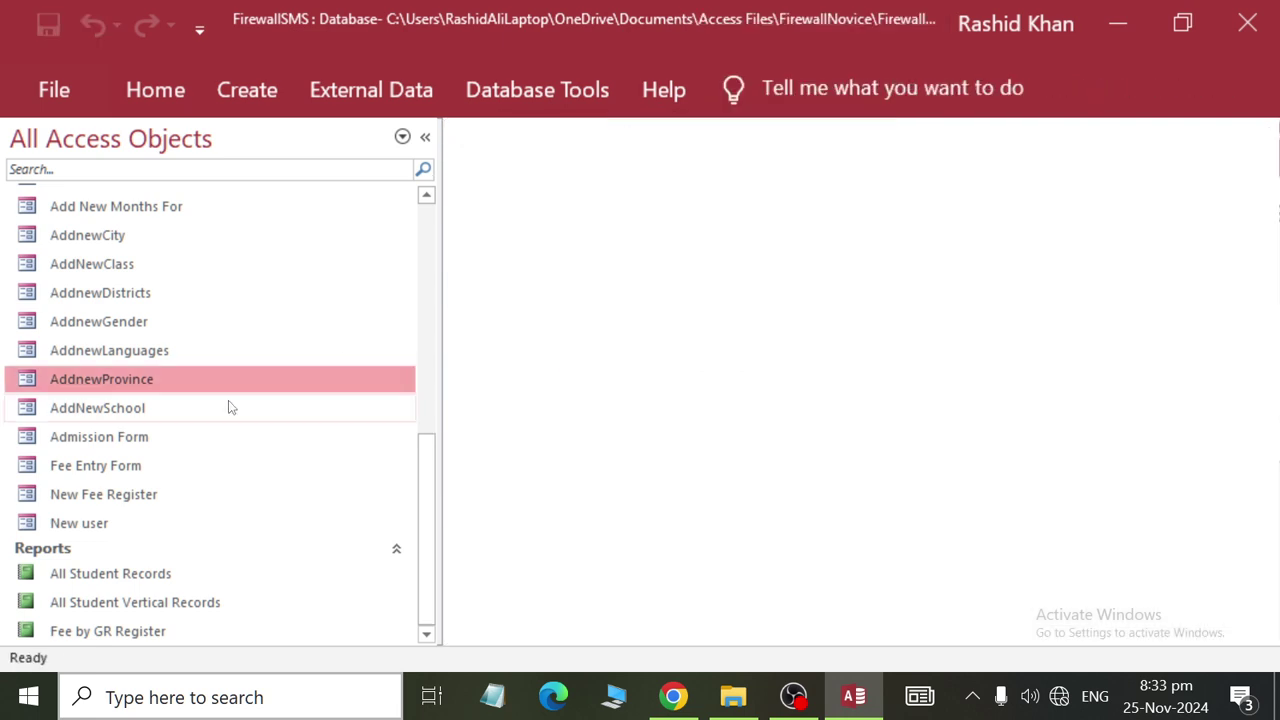
Open the New Fee Register form in Form View, check the NEW, SAVE and CLOSE buttons under the fields, and close it.
{"action": "left_click", "coordinate": [170, 520]}
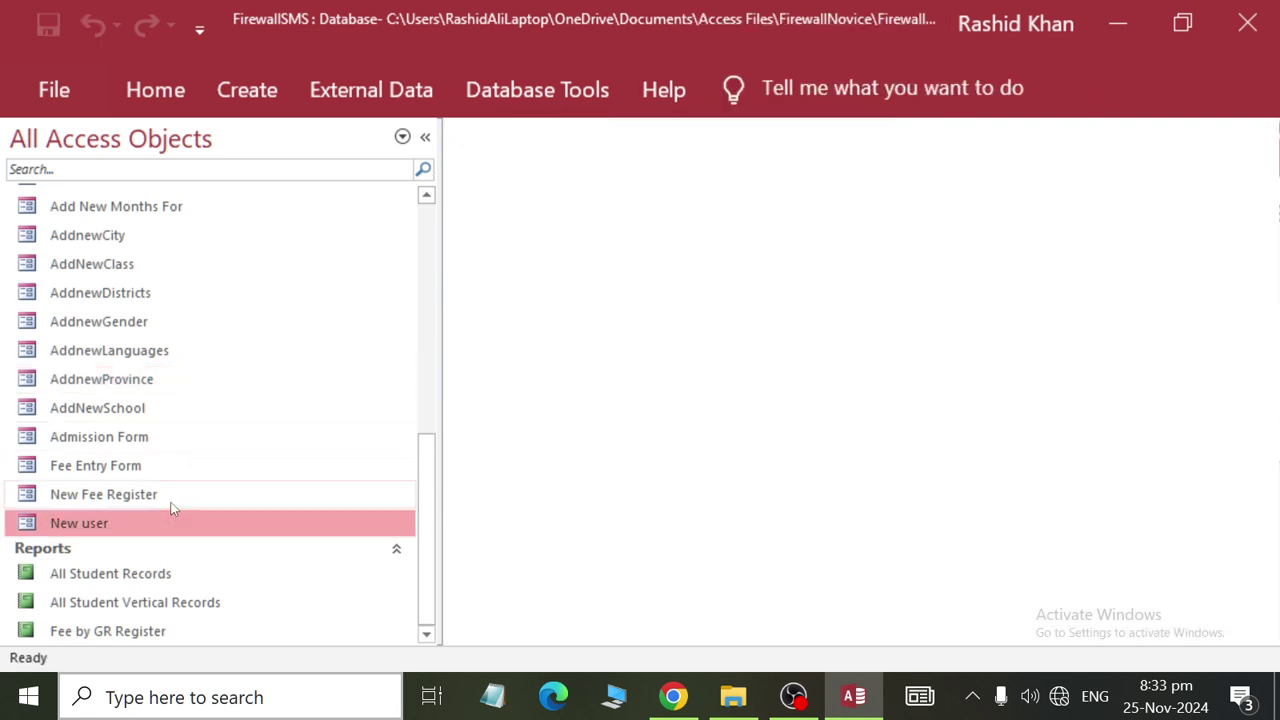
{"action": "double_click", "coordinate": [170, 505]}
{"action": "scroll", "coordinate": [712, 455], "scroll_direction": "down", "scroll_amount": 3}
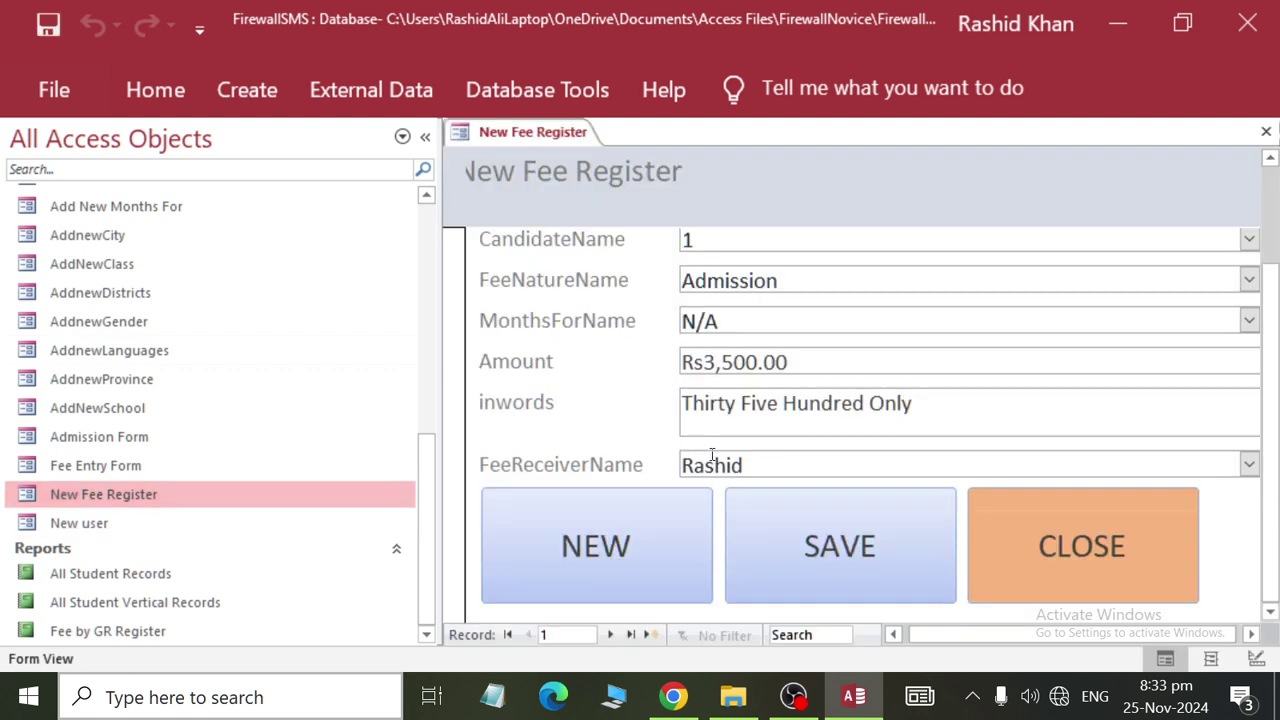
{"action": "scroll", "coordinate": [712, 455], "scroll_direction": "up", "scroll_amount": 3}
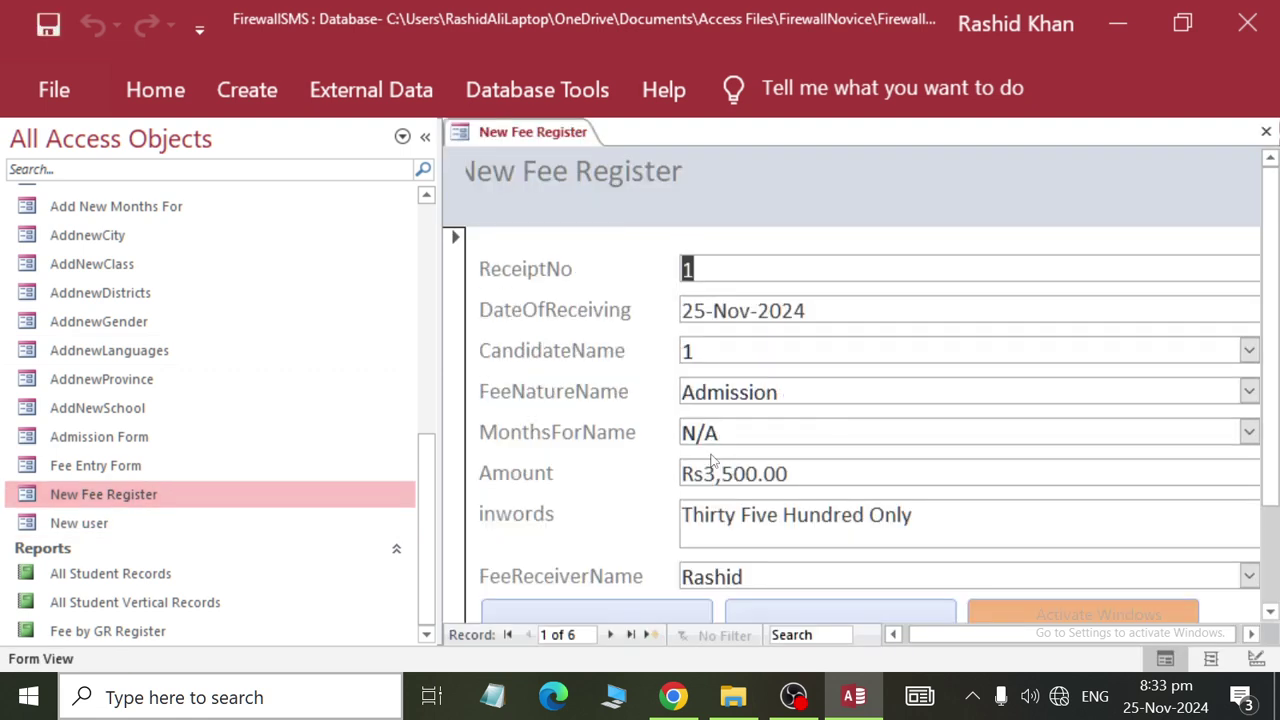
{"action": "right_click", "coordinate": [496, 132]}
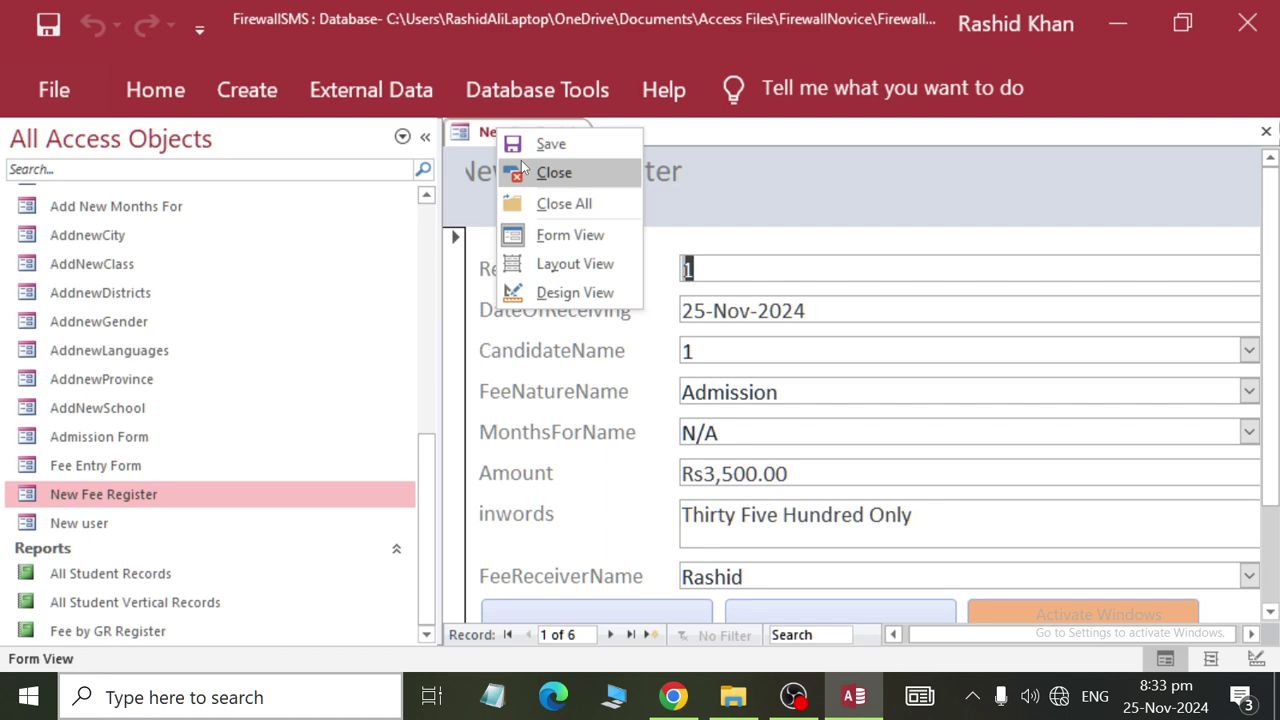
{"action": "left_click", "coordinate": [521, 167]}
In the New Fee Register form's Design View, shrink the NEW, SAVE and CLOSE buttons together and reduce the gaps between them.
{"action": "right_click", "coordinate": [198, 497]}
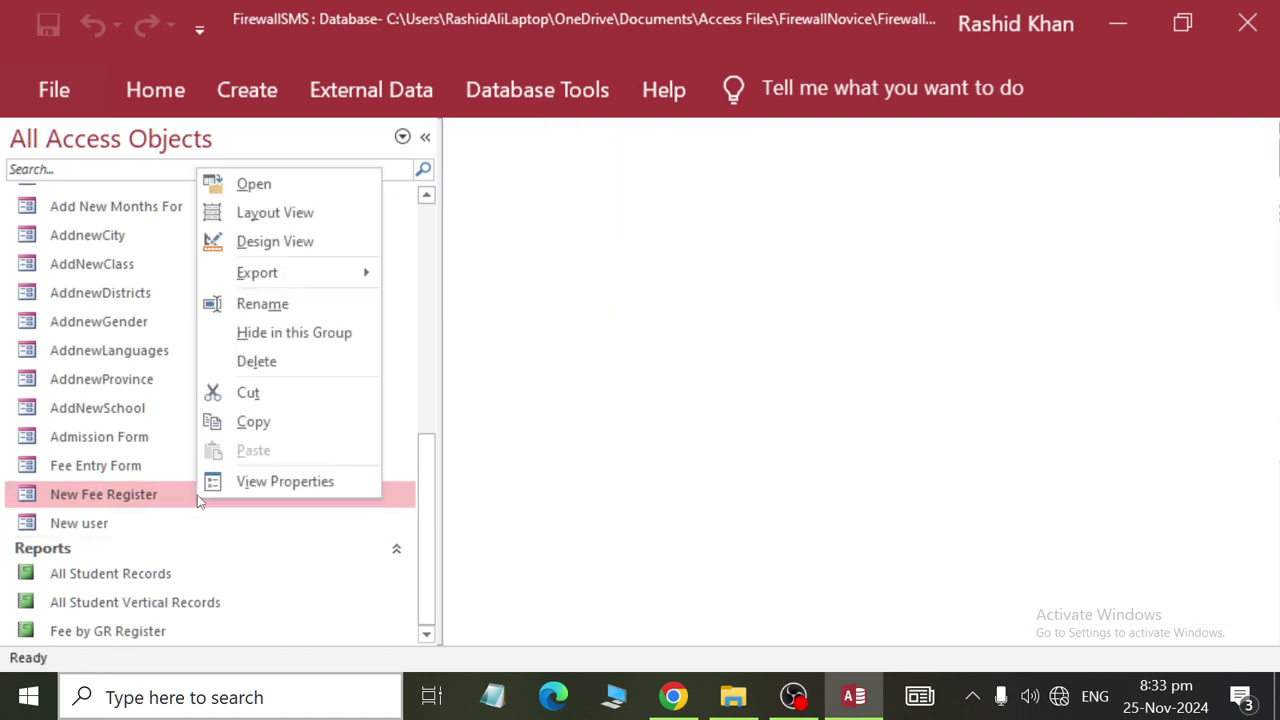
{"action": "left_click", "coordinate": [340, 242]}
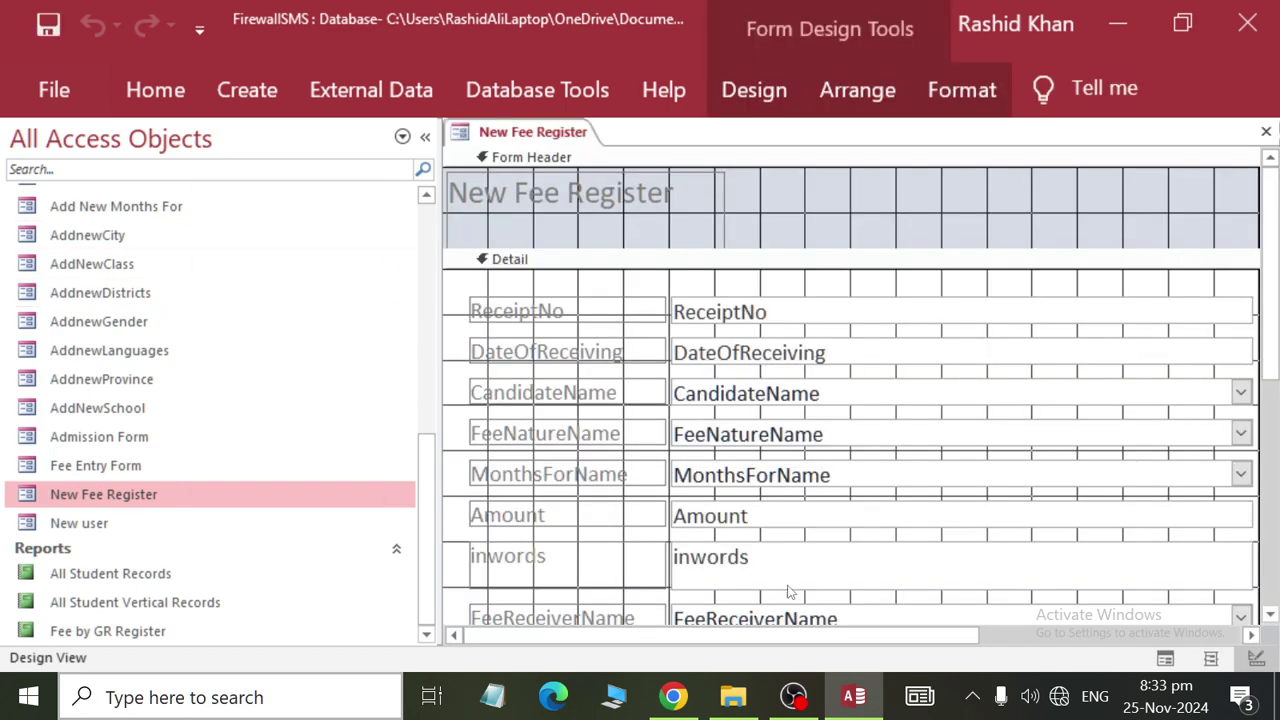
{"action": "left_click_drag", "start_coordinate": [838, 636], "coordinate": [1103, 636]}
{"action": "scroll", "coordinate": [1030, 480], "scroll_direction": "down", "scroll_amount": 5}
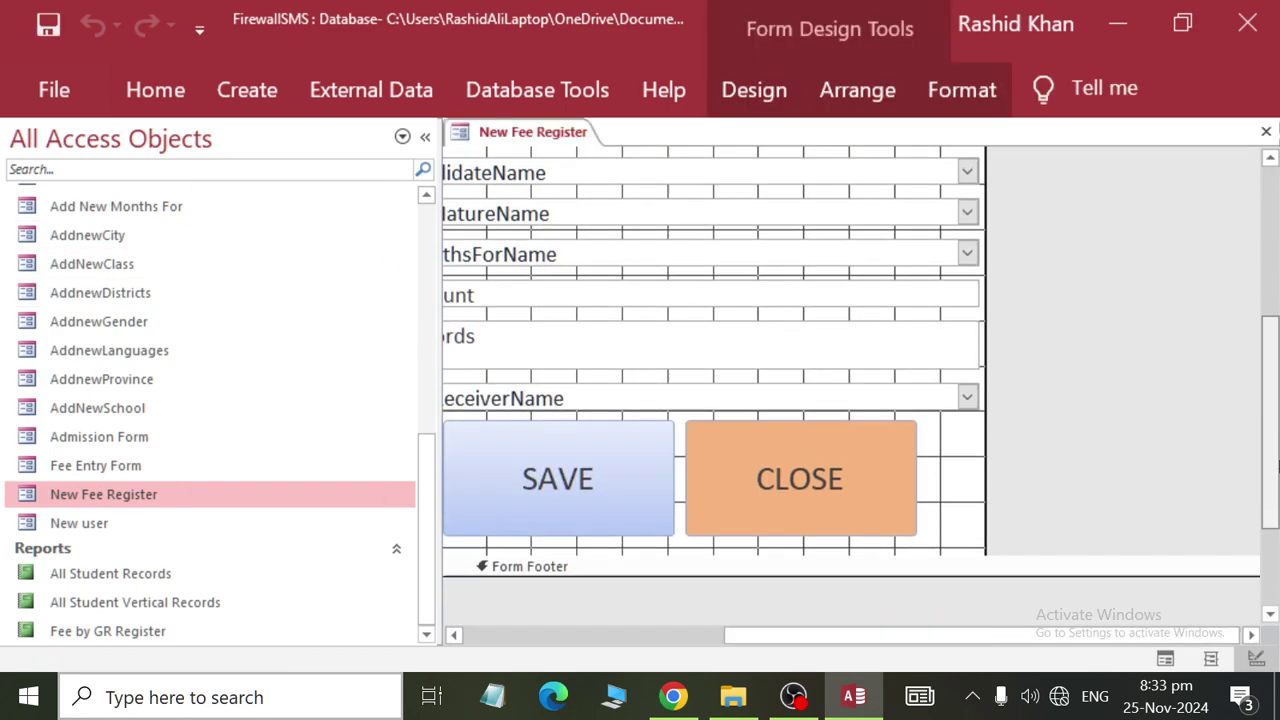
{"action": "left_click_drag", "start_coordinate": [953, 641], "coordinate": [828, 635]}
{"action": "scroll", "coordinate": [1275, 283], "scroll_direction": "up", "scroll_amount": 1}
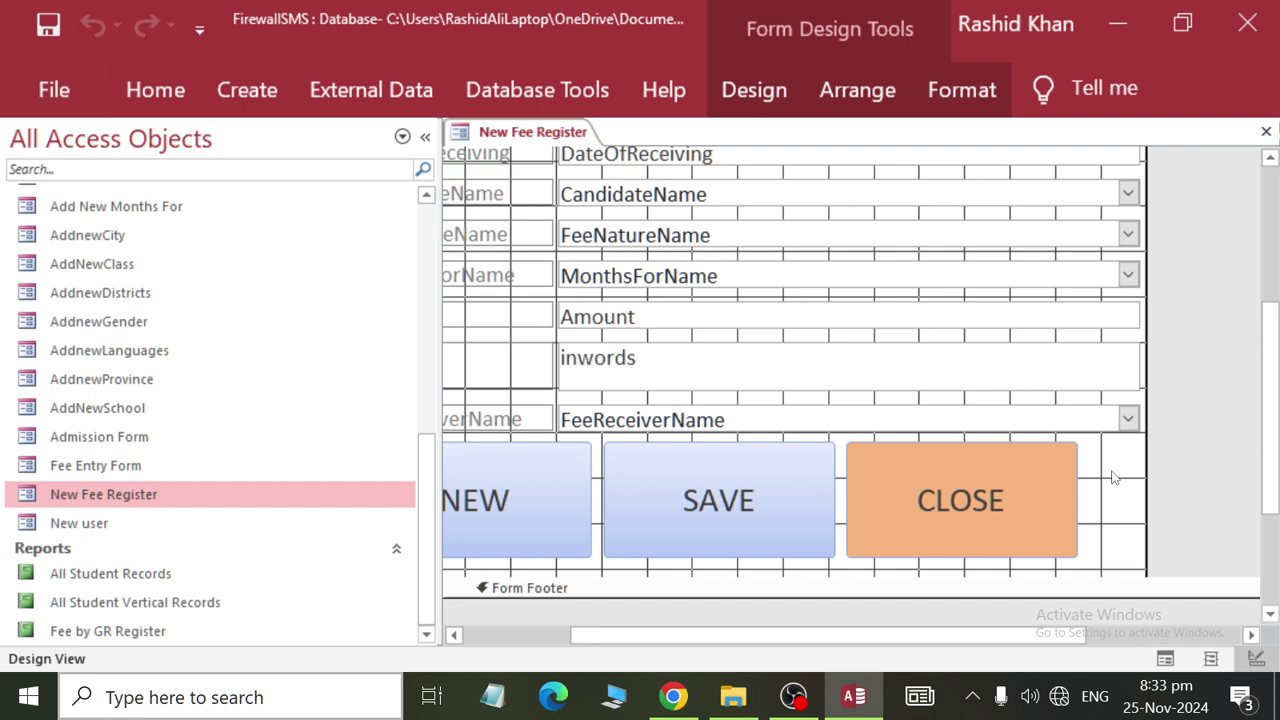
{"action": "left_click_drag", "start_coordinate": [1115, 478], "coordinate": [450, 530]}
{"action": "scroll", "coordinate": [937, 497], "scroll_direction": "down", "scroll_amount": 1}
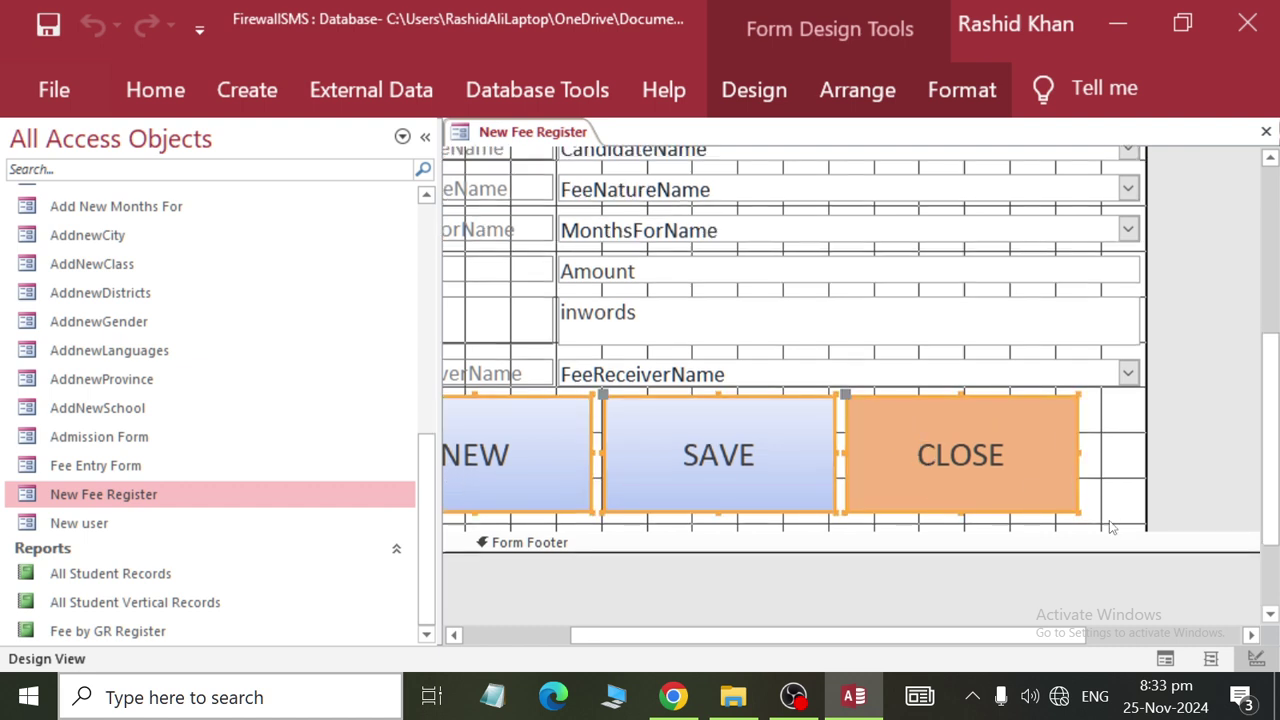
{"action": "left_click_drag", "start_coordinate": [1078, 512], "coordinate": [1010, 500]}
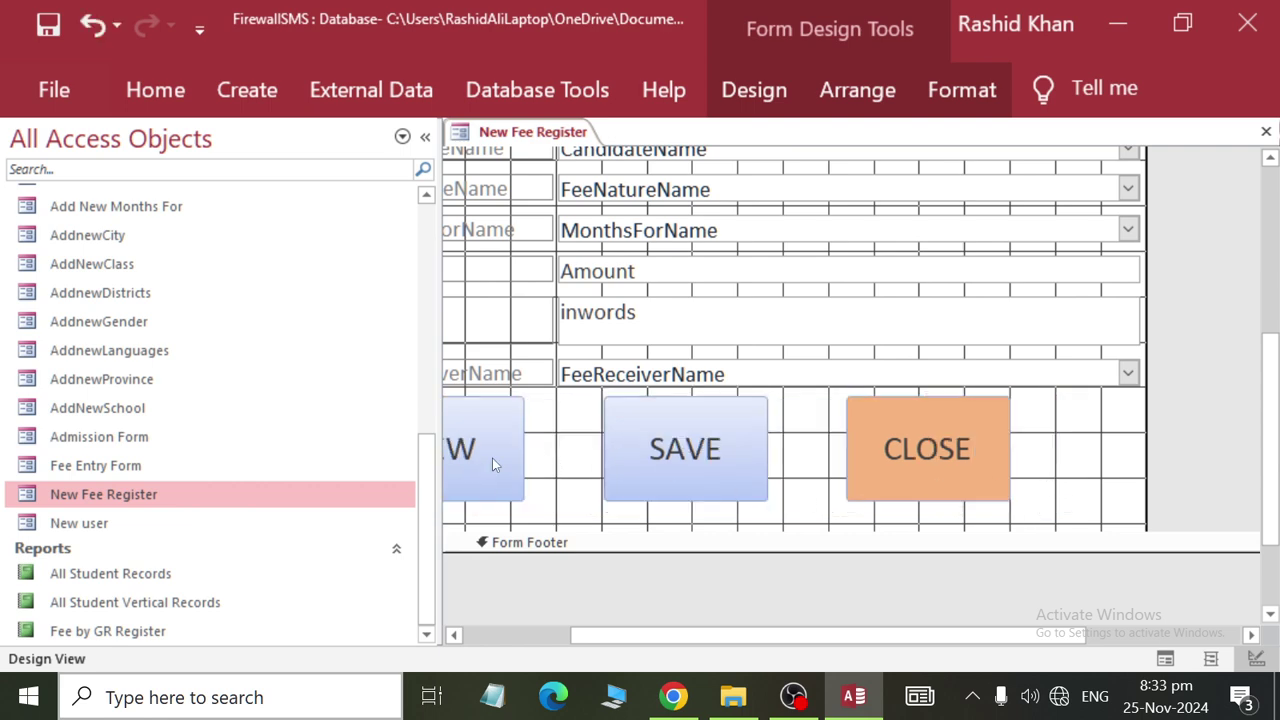
{"action": "left_click_drag", "start_coordinate": [657, 449], "coordinate": [600, 457]}
{"action": "left_click_drag", "start_coordinate": [926, 449], "coordinate": [811, 457]}
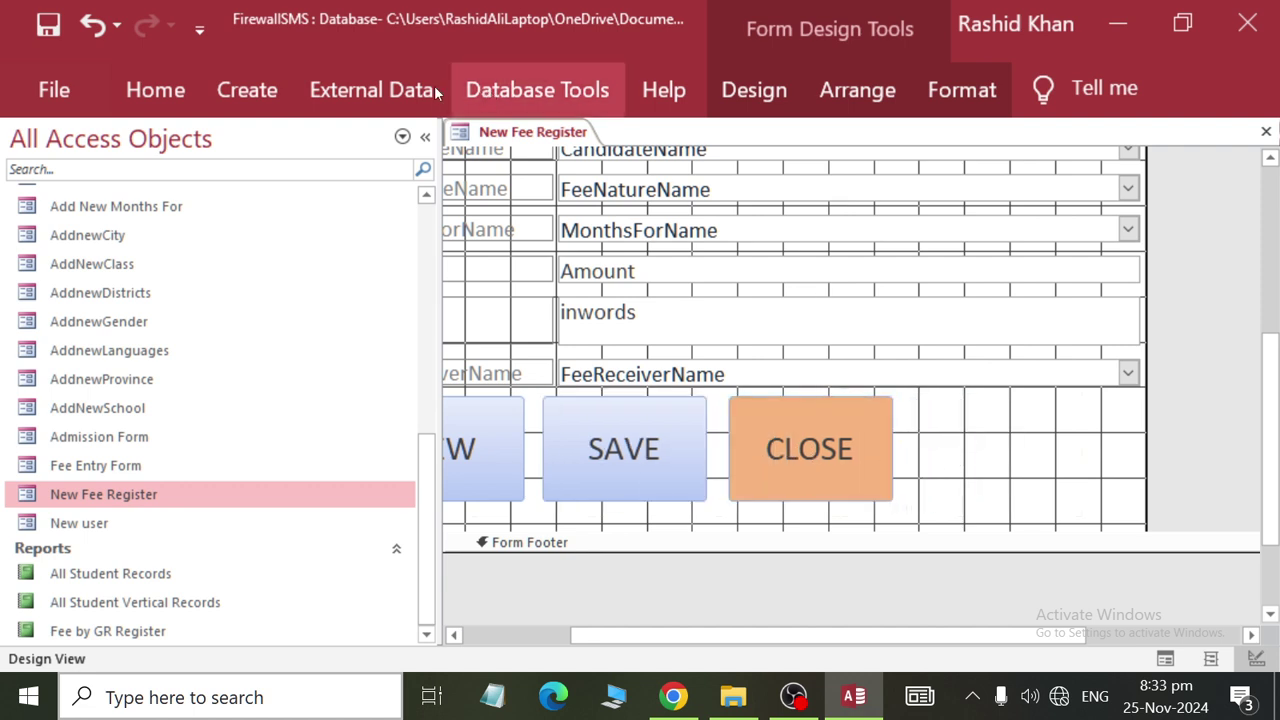
Place a new command button in the Detail section in the free space beside CLOSE.
{"action": "left_click", "coordinate": [487, 91]}
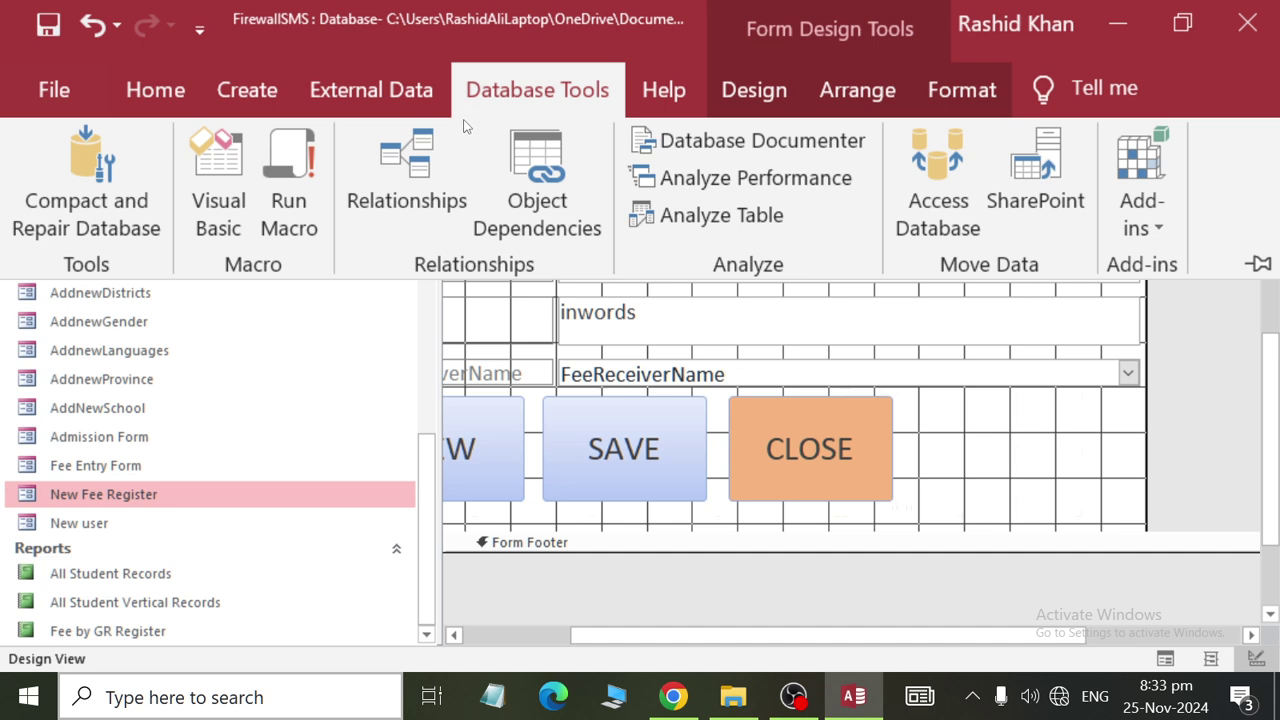
{"action": "left_click", "coordinate": [758, 108]}
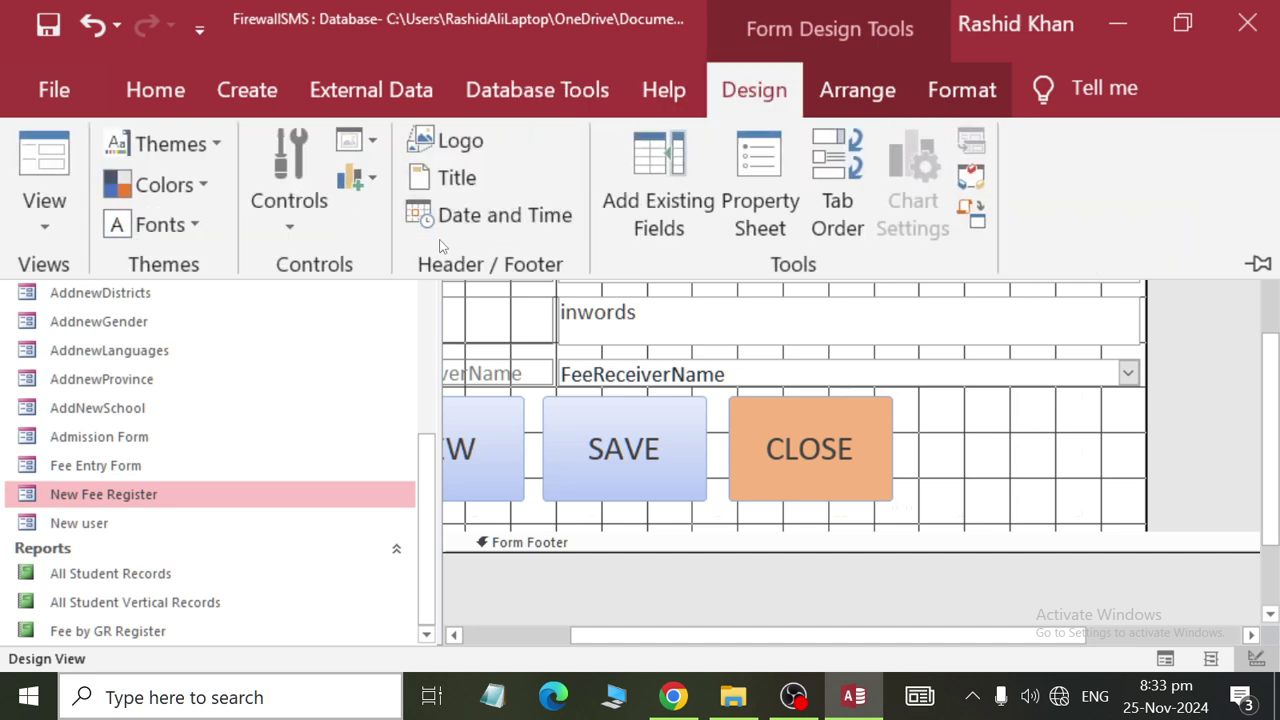
{"action": "left_click", "coordinate": [262, 211]}
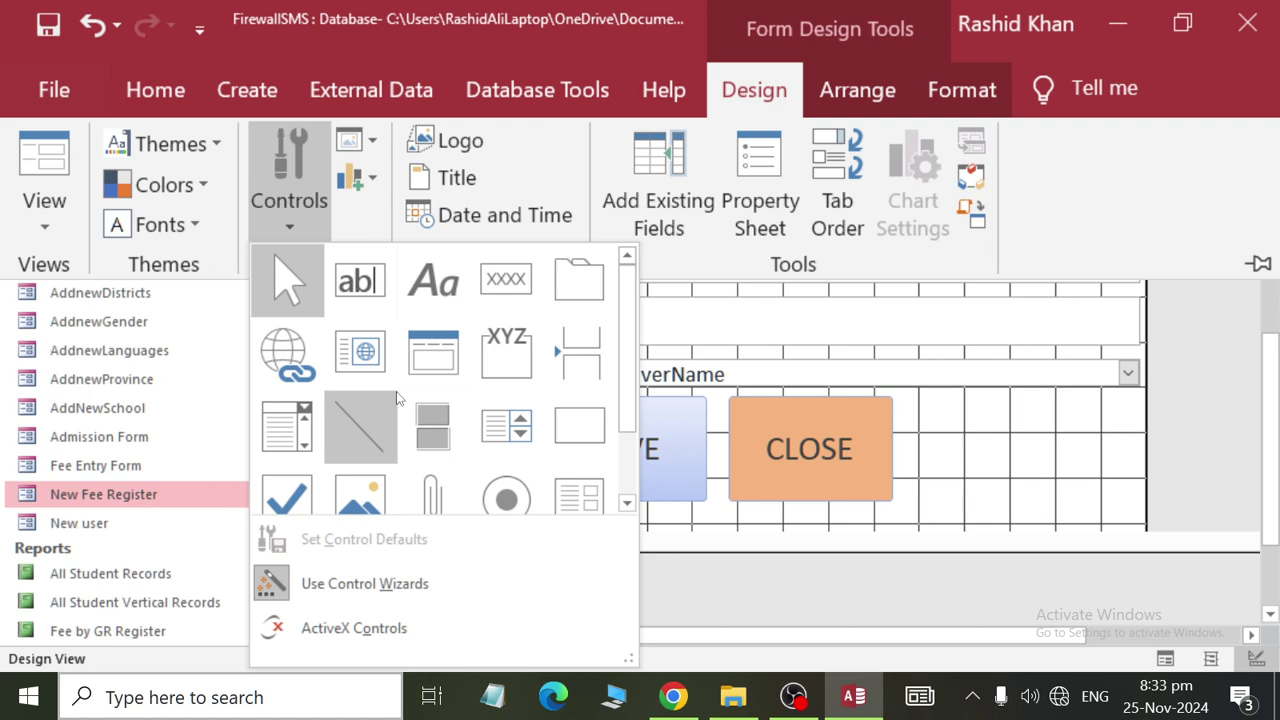
{"action": "left_click", "coordinate": [523, 287]}
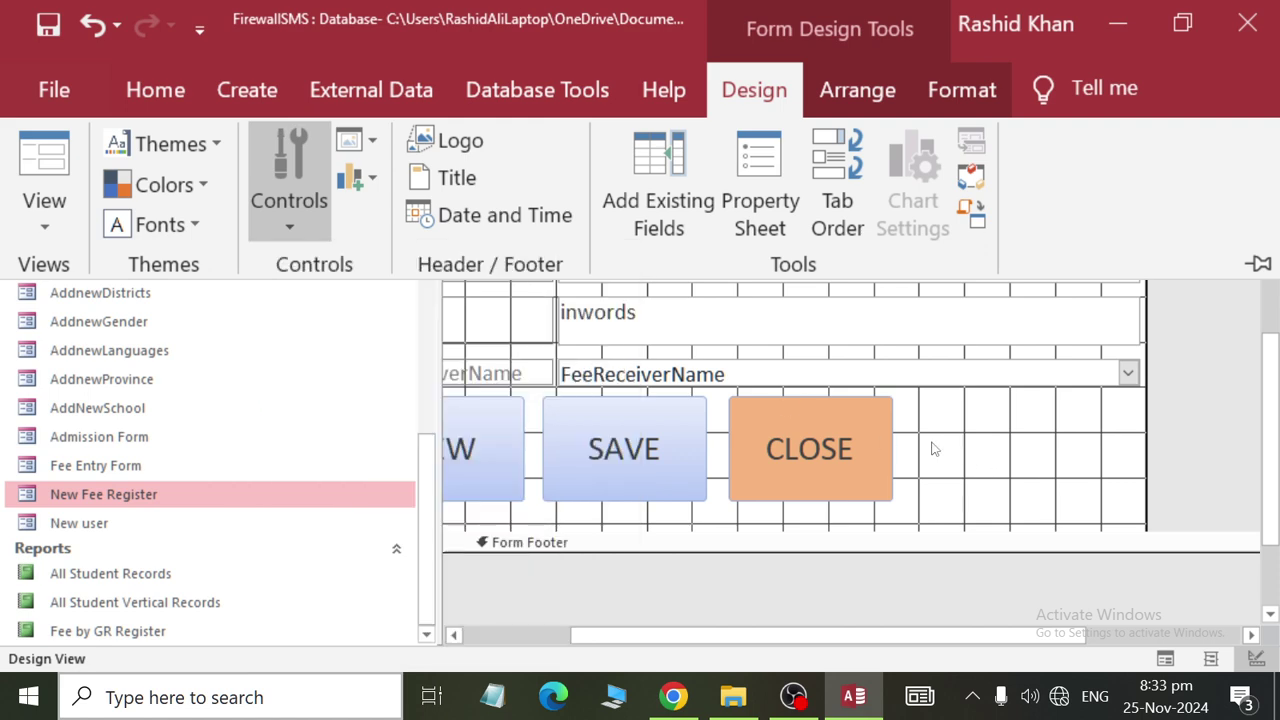
{"action": "left_click", "coordinate": [926, 447]}
{"action": "left_click", "coordinate": [948, 439]}
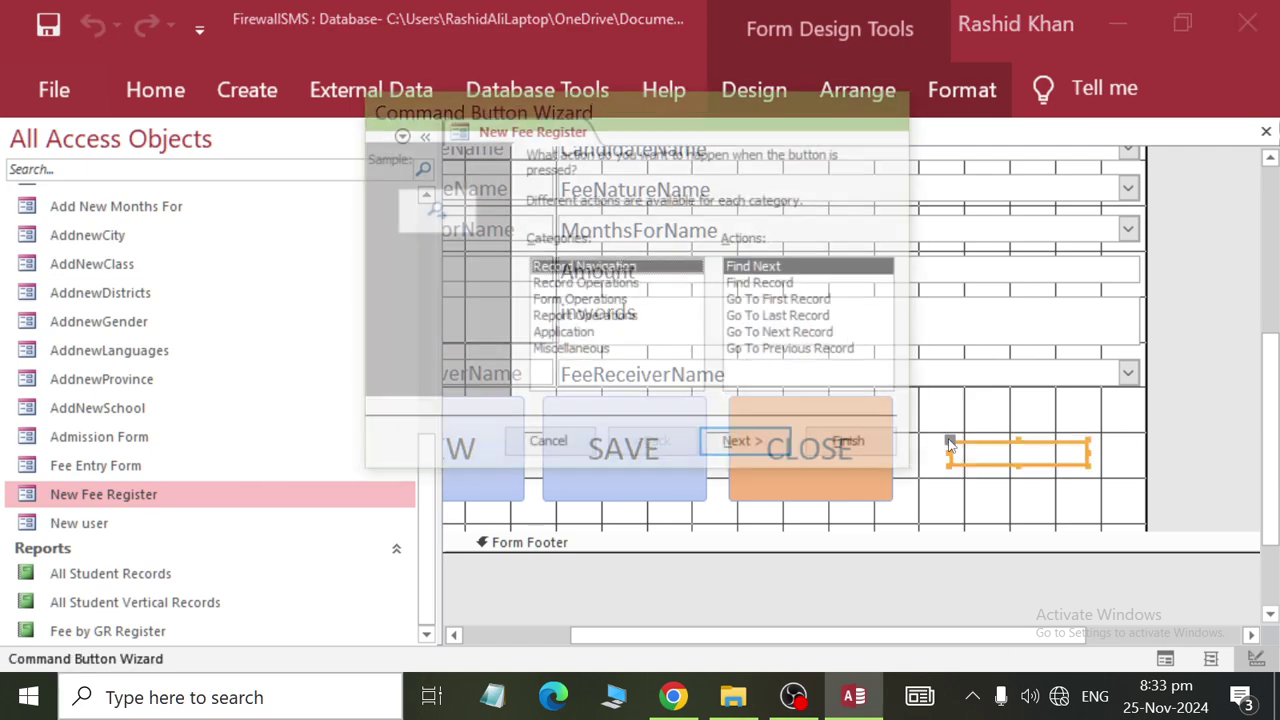
In the Command Button Wizard, assign the Open Report action from the Report Operations category.
{"action": "left_click", "coordinate": [607, 318]}
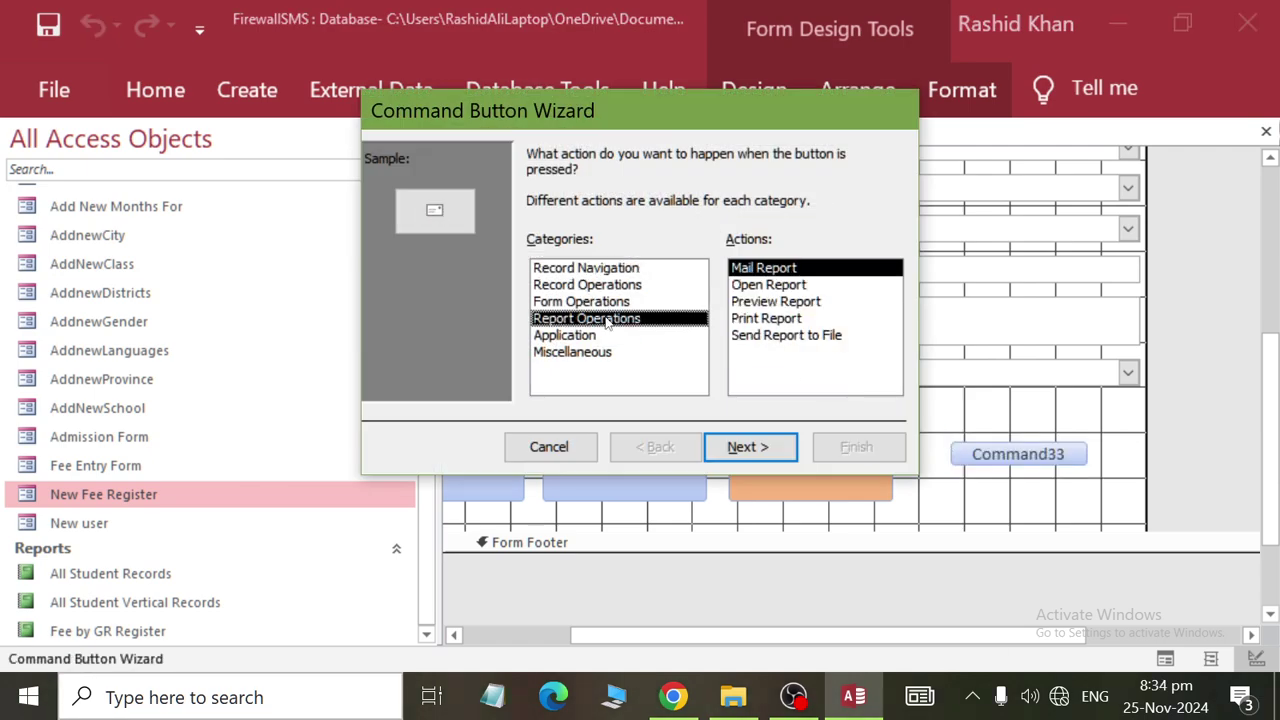
{"action": "left_click", "coordinate": [787, 287]}
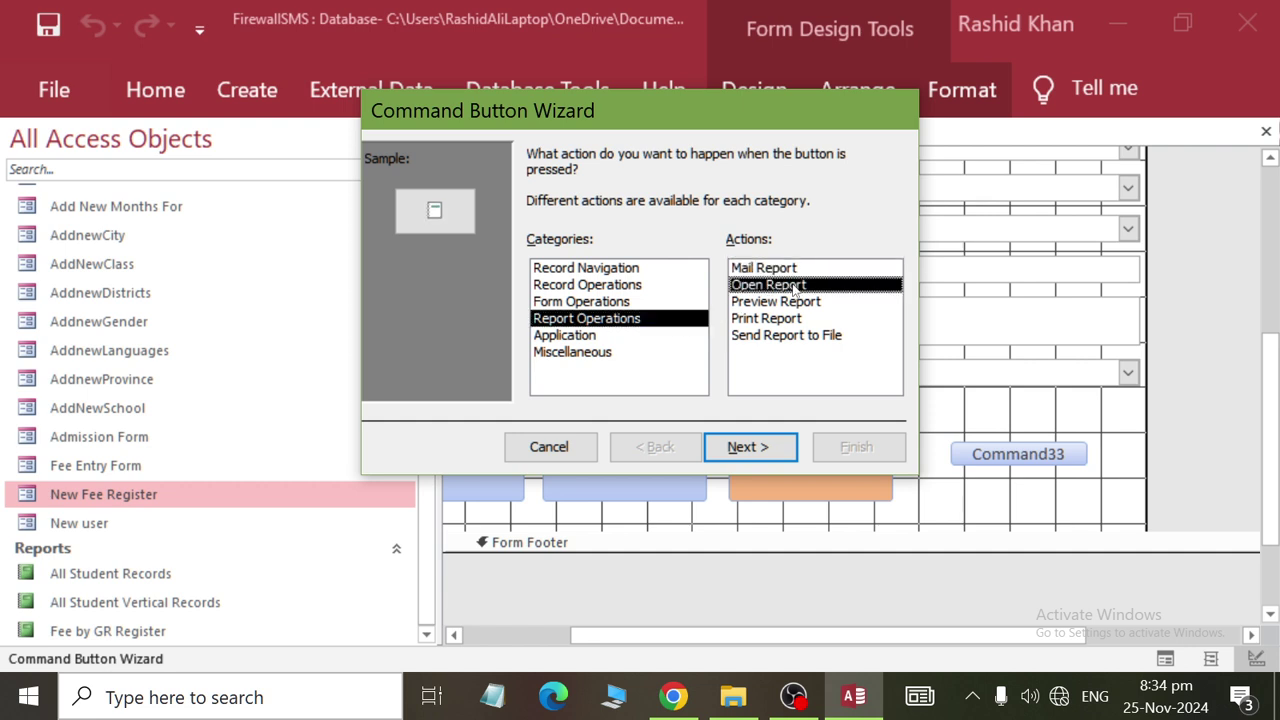
{"action": "left_click", "coordinate": [814, 304]}
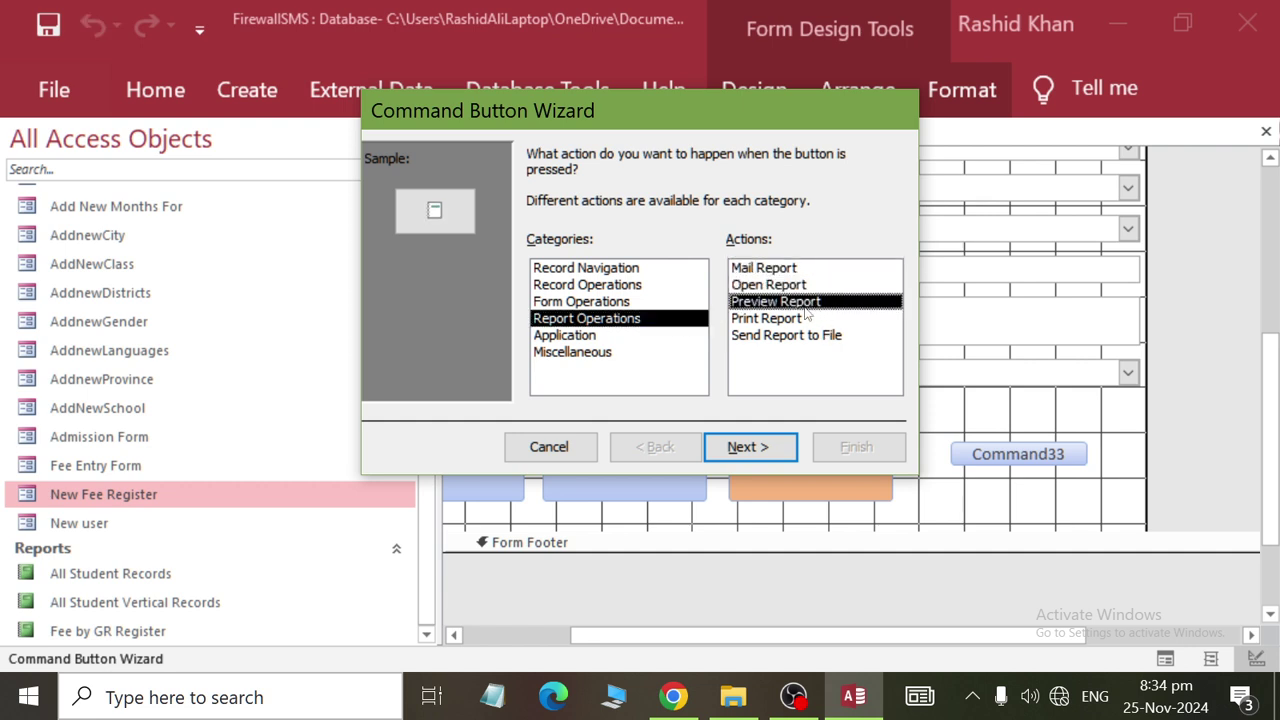
{"action": "left_click", "coordinate": [810, 318]}
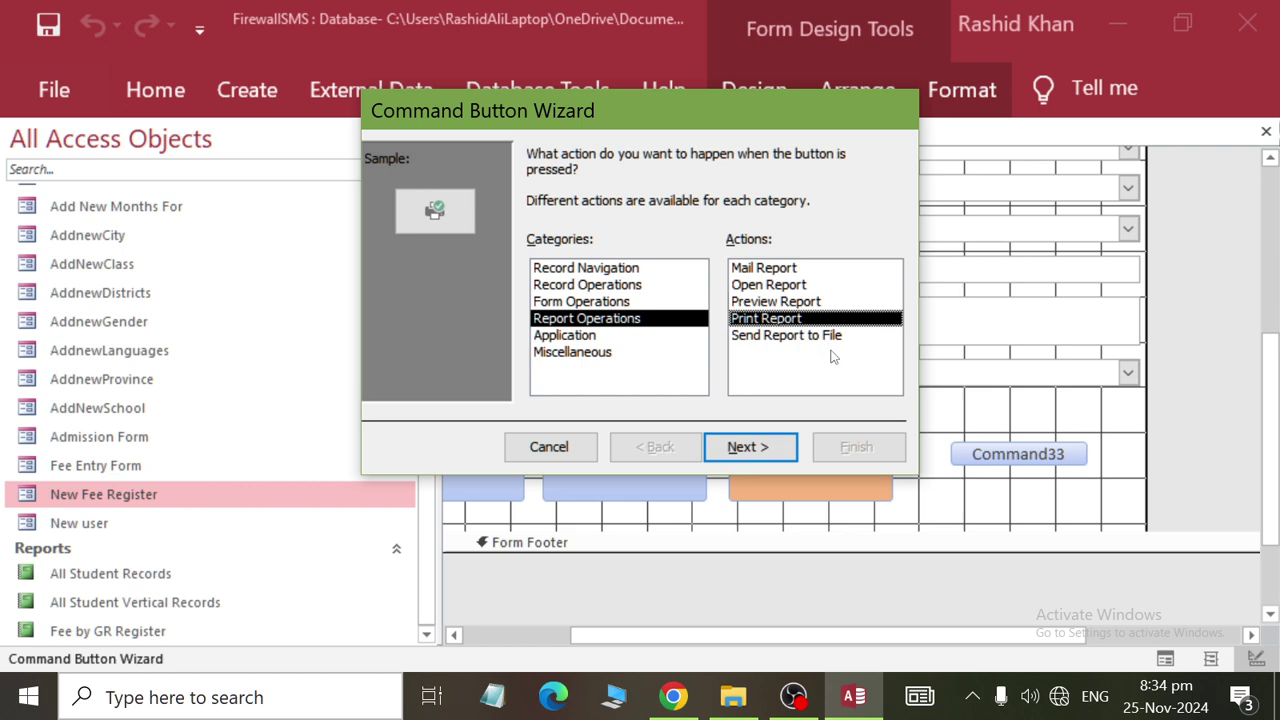
{"action": "left_click", "coordinate": [815, 338]}
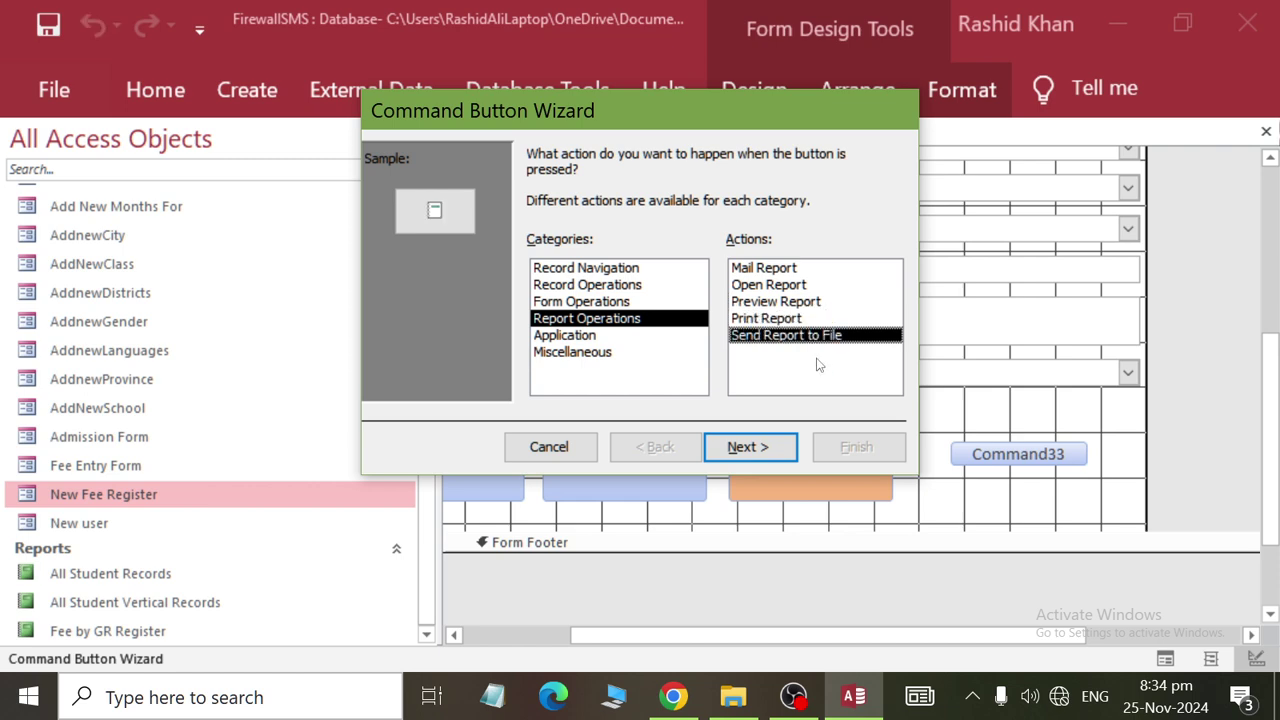
{"action": "left_click", "coordinate": [784, 270]}
{"action": "left_click", "coordinate": [782, 285]}
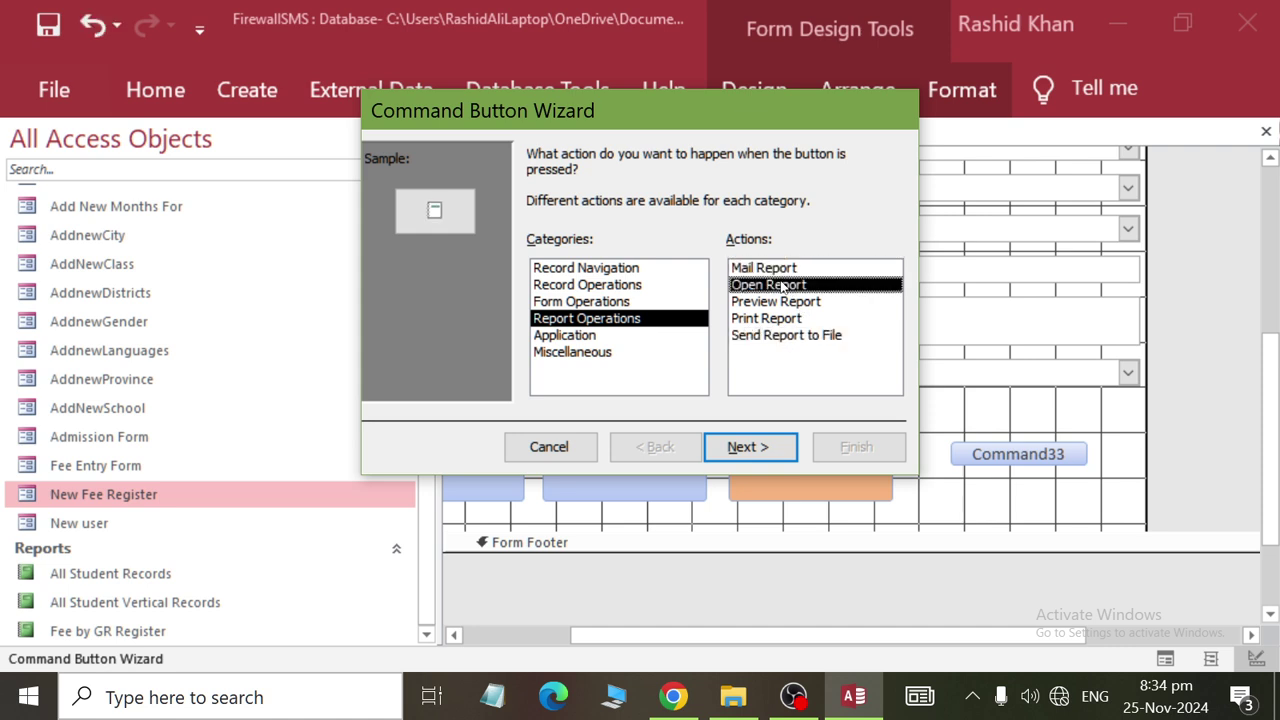
{"action": "left_click", "coordinate": [752, 446]}
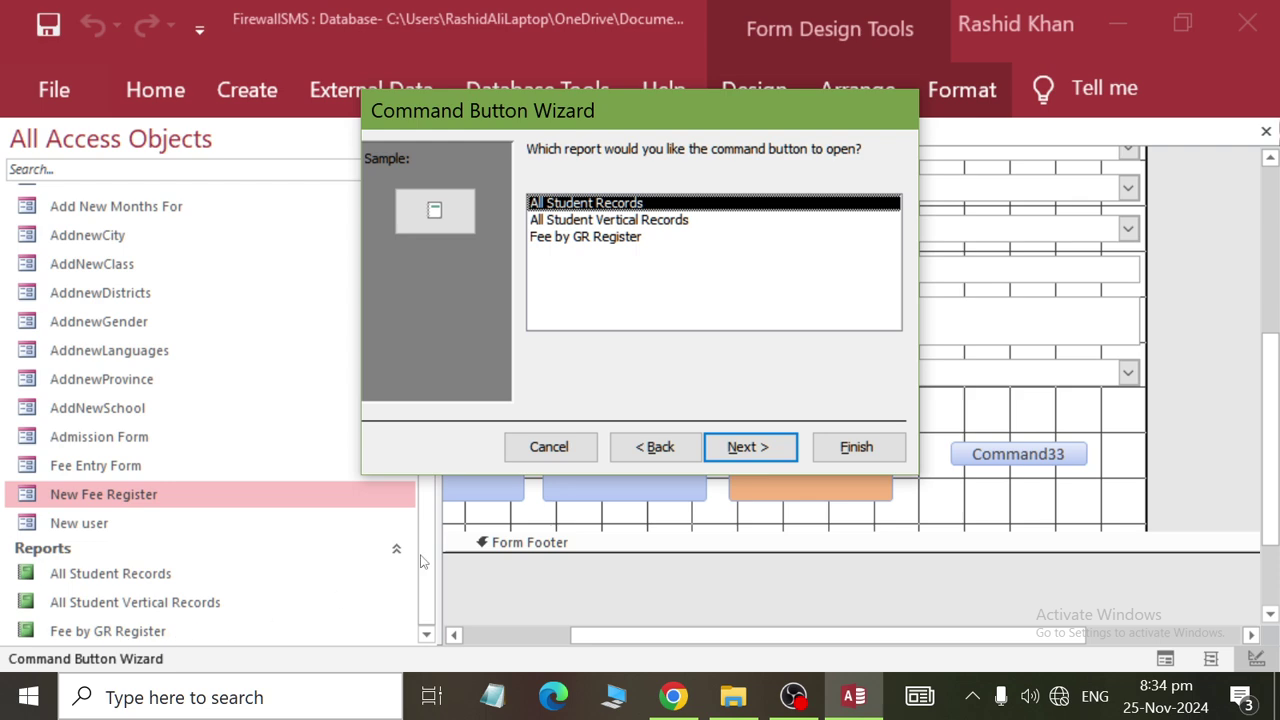
Make the button open the Fee by GR Register report, give it the text "SHOW Report", and finish the wizard.
{"action": "left_click", "coordinate": [620, 237]}
{"action": "left_click", "coordinate": [762, 444]}
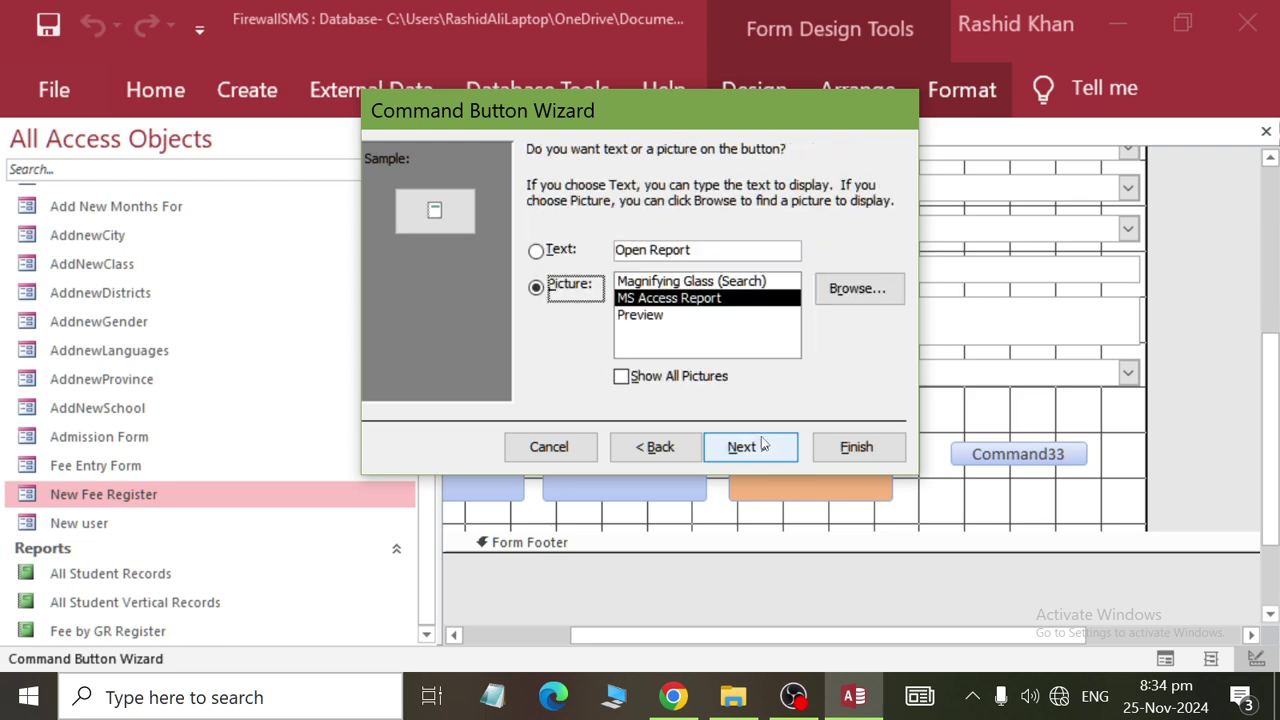
{"action": "left_click", "coordinate": [537, 251]}
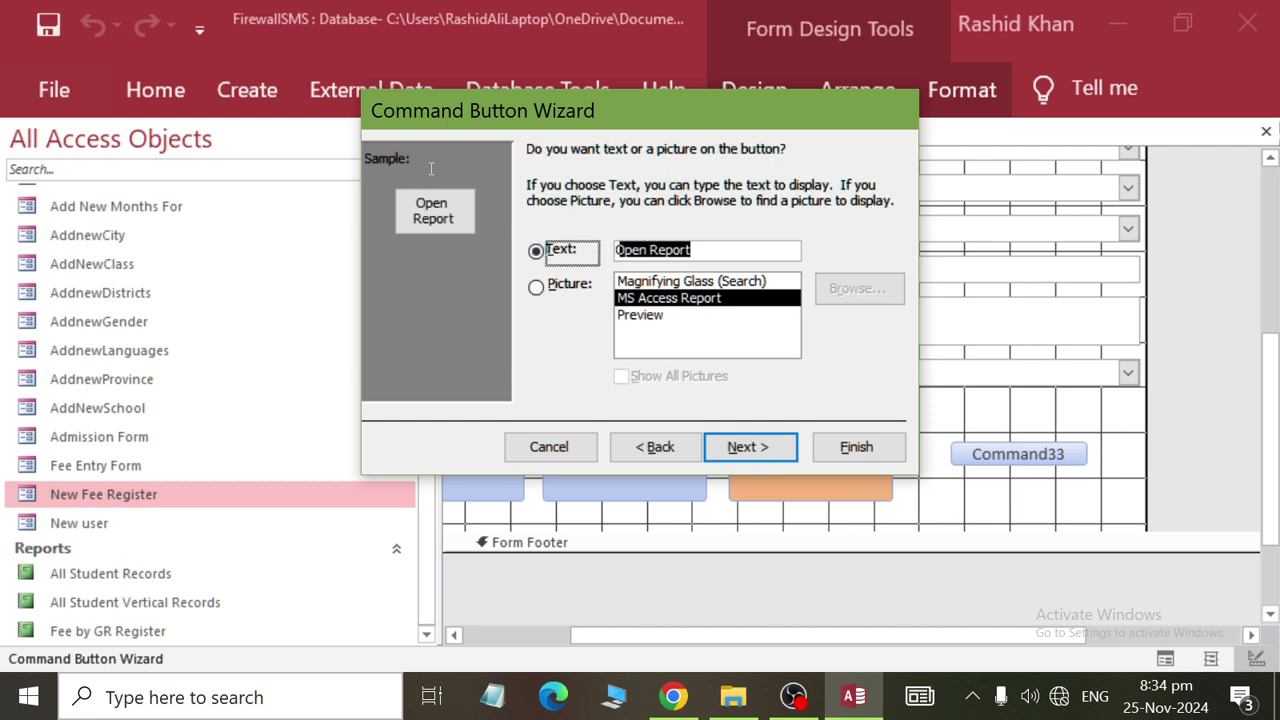
{"action": "type", "text": "S"}
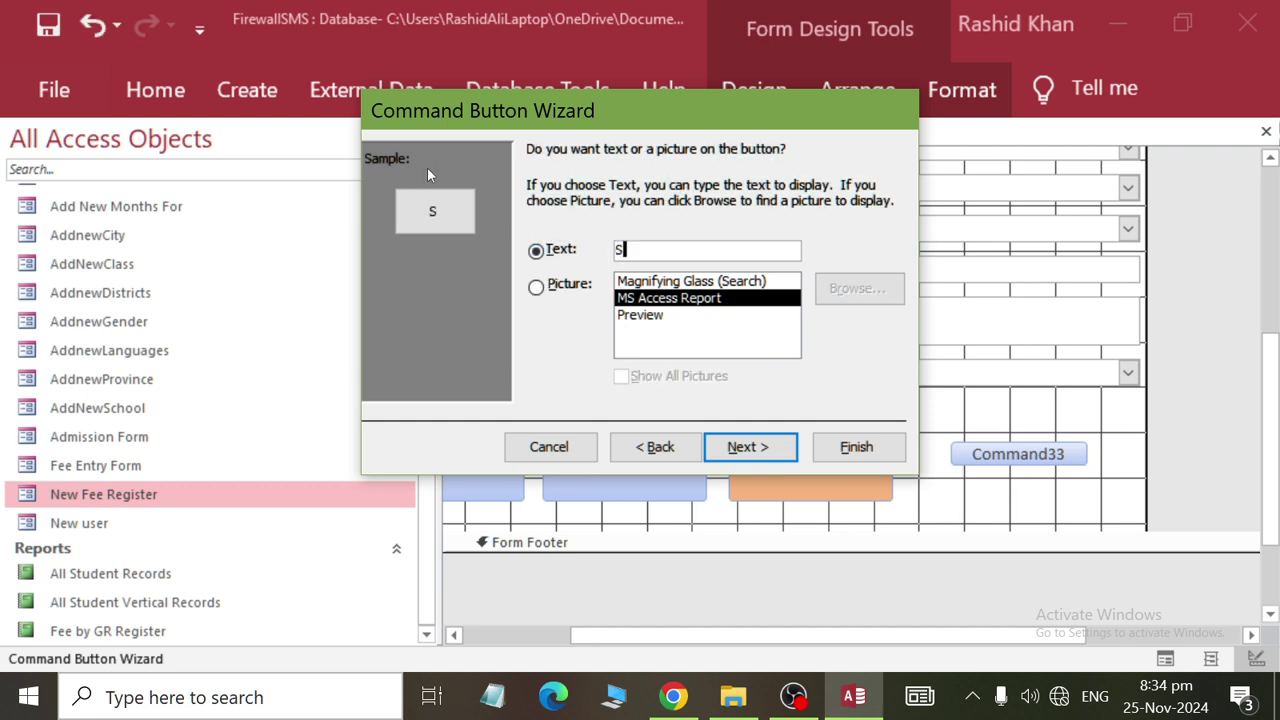
{"action": "type", "text": "HOW Report"}
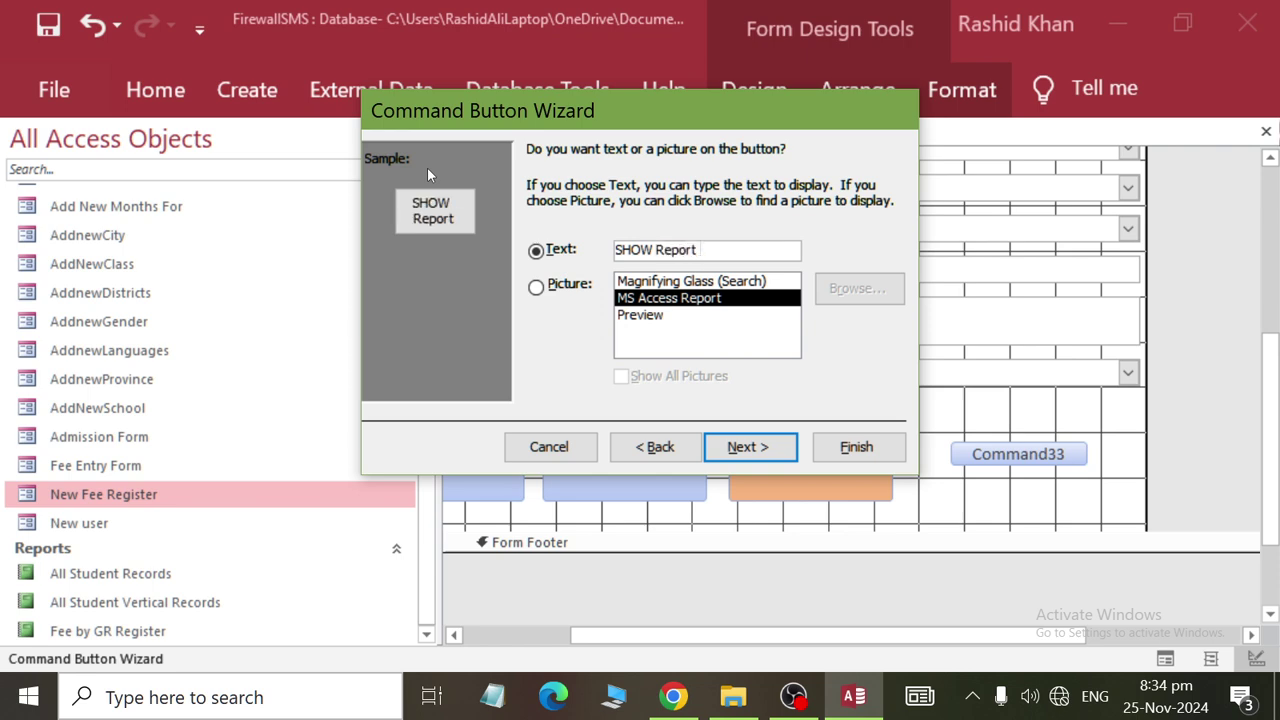
{"action": "left_click", "coordinate": [740, 447]}
{"action": "left_click", "coordinate": [832, 447]}
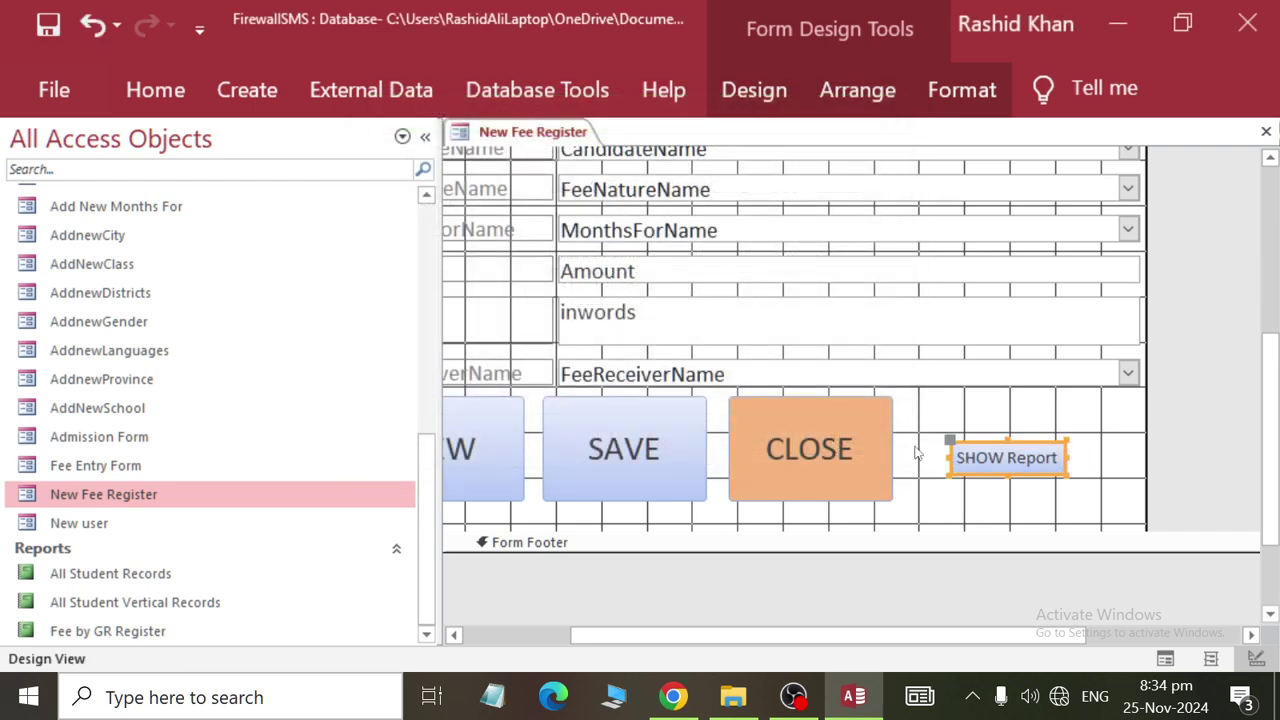
Move the SHOW Report button close beside CLOSE and stretch it vertically to match the CLOSE button's height.
{"action": "left_click", "coordinate": [866, 451]}
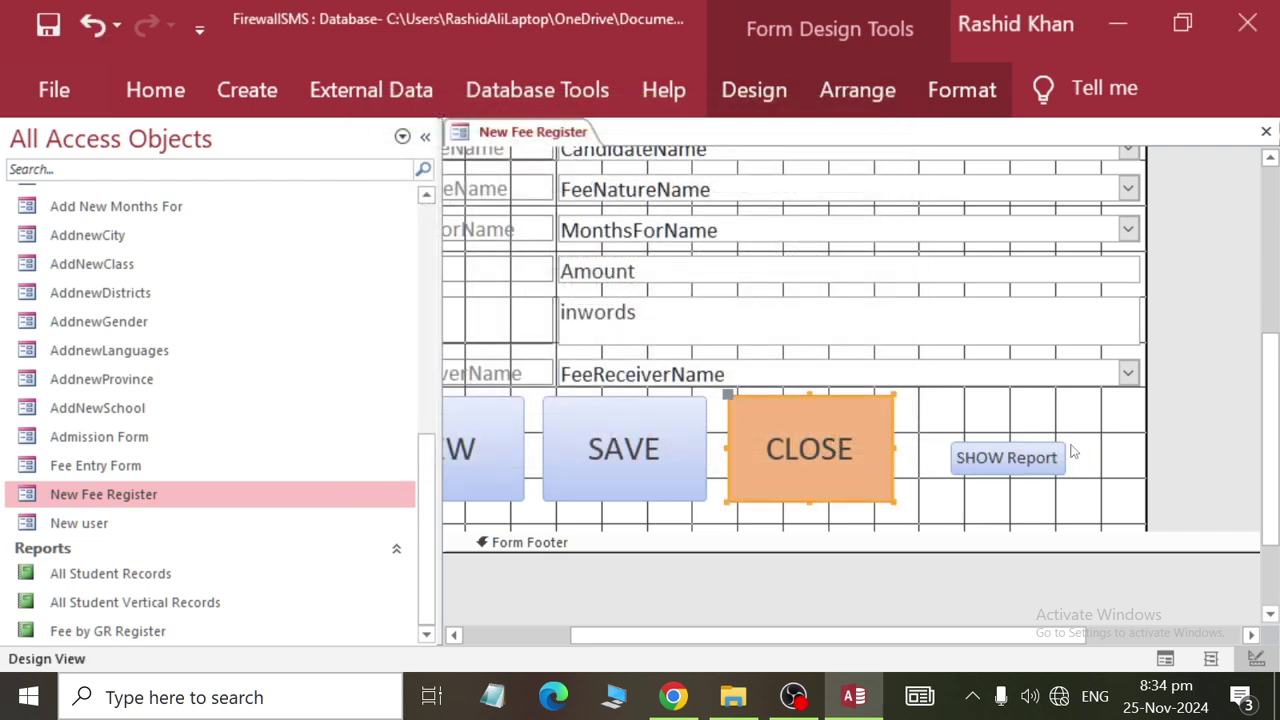
{"action": "left_click_drag", "start_coordinate": [1012, 460], "coordinate": [975, 473]}
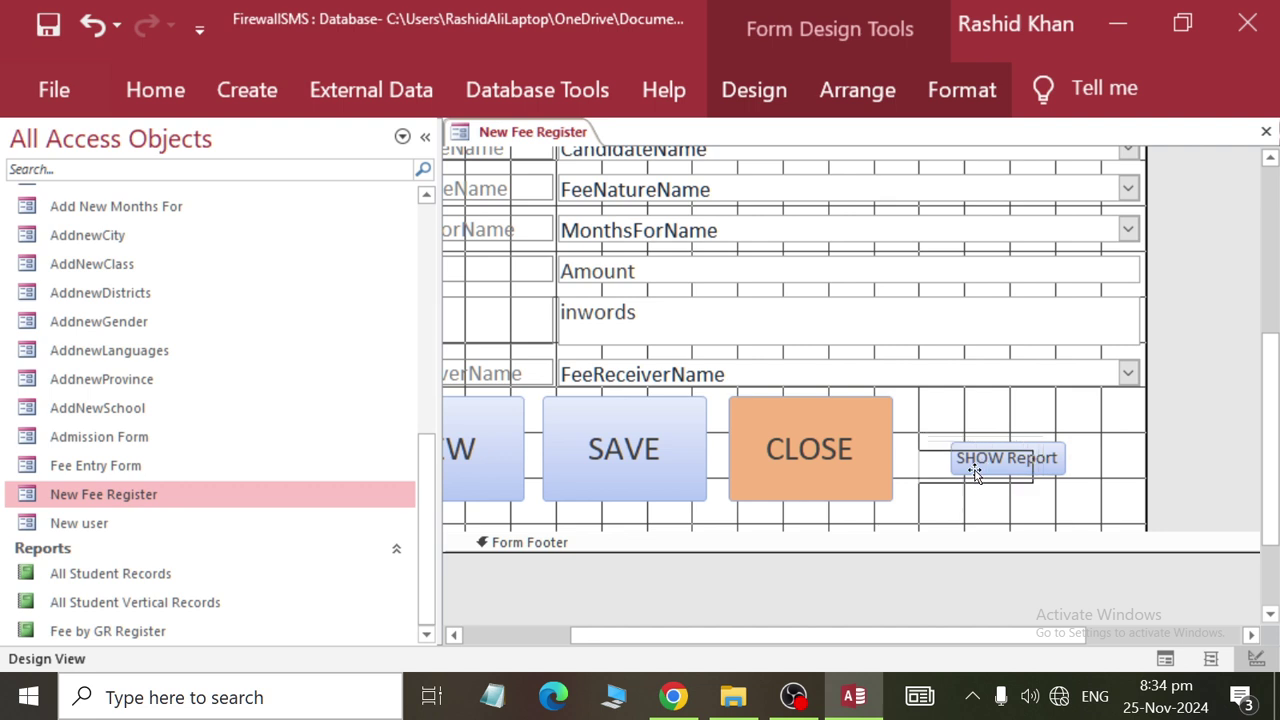
{"action": "left_click_drag", "start_coordinate": [975, 473], "coordinate": [976, 474]}
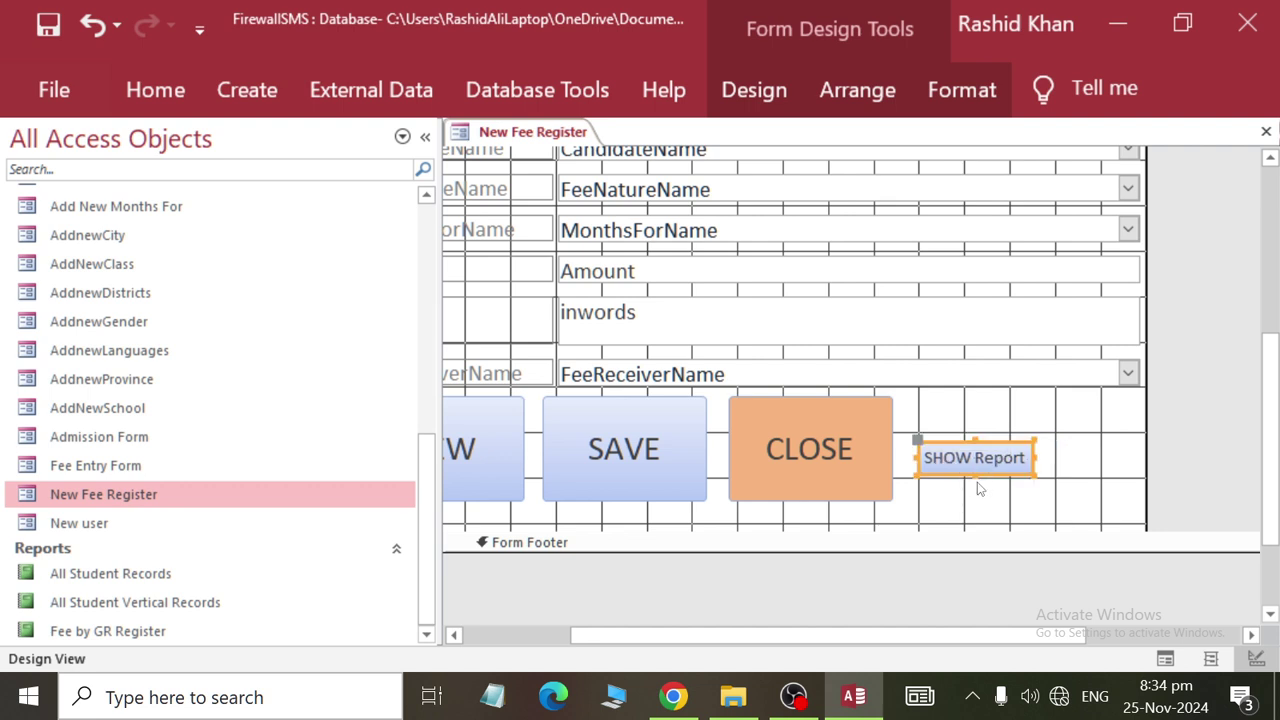
{"action": "left_click_drag", "start_coordinate": [972, 474], "coordinate": [977, 499]}
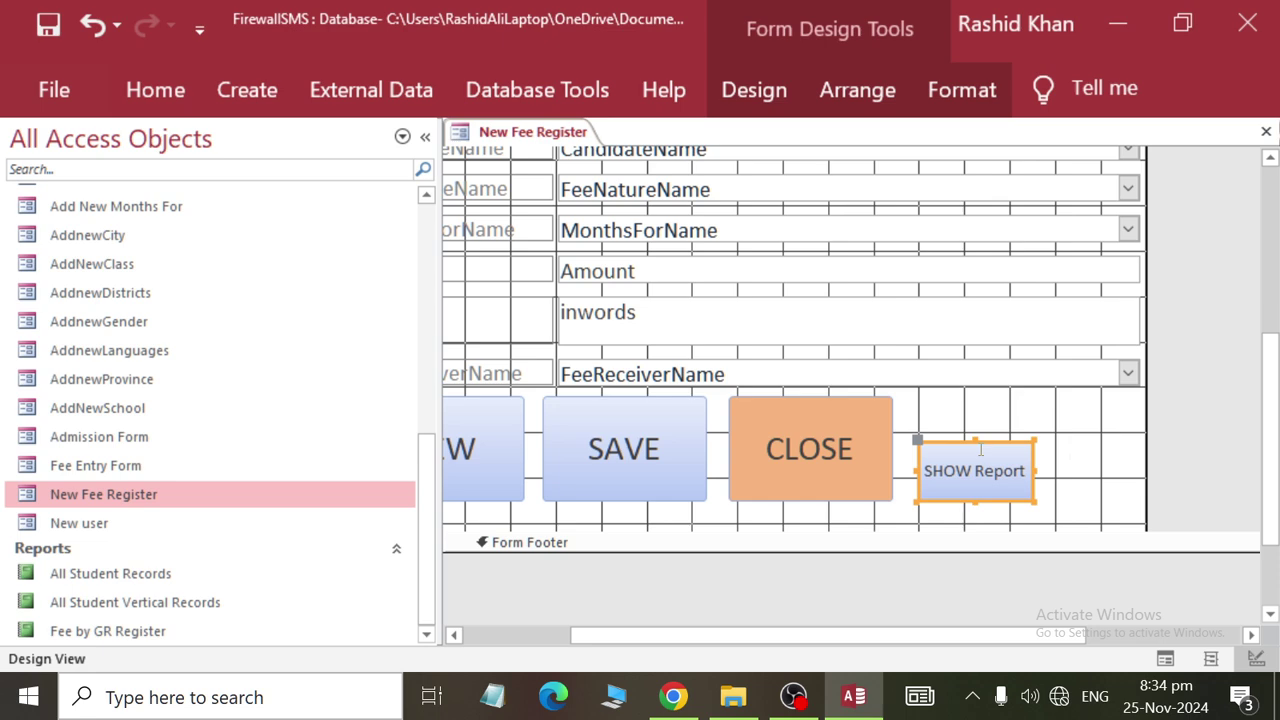
{"action": "left_click_drag", "start_coordinate": [972, 441], "coordinate": [974, 400]}
Set the SHOW Report button's font size to 20.
{"action": "left_click", "coordinate": [857, 89]}
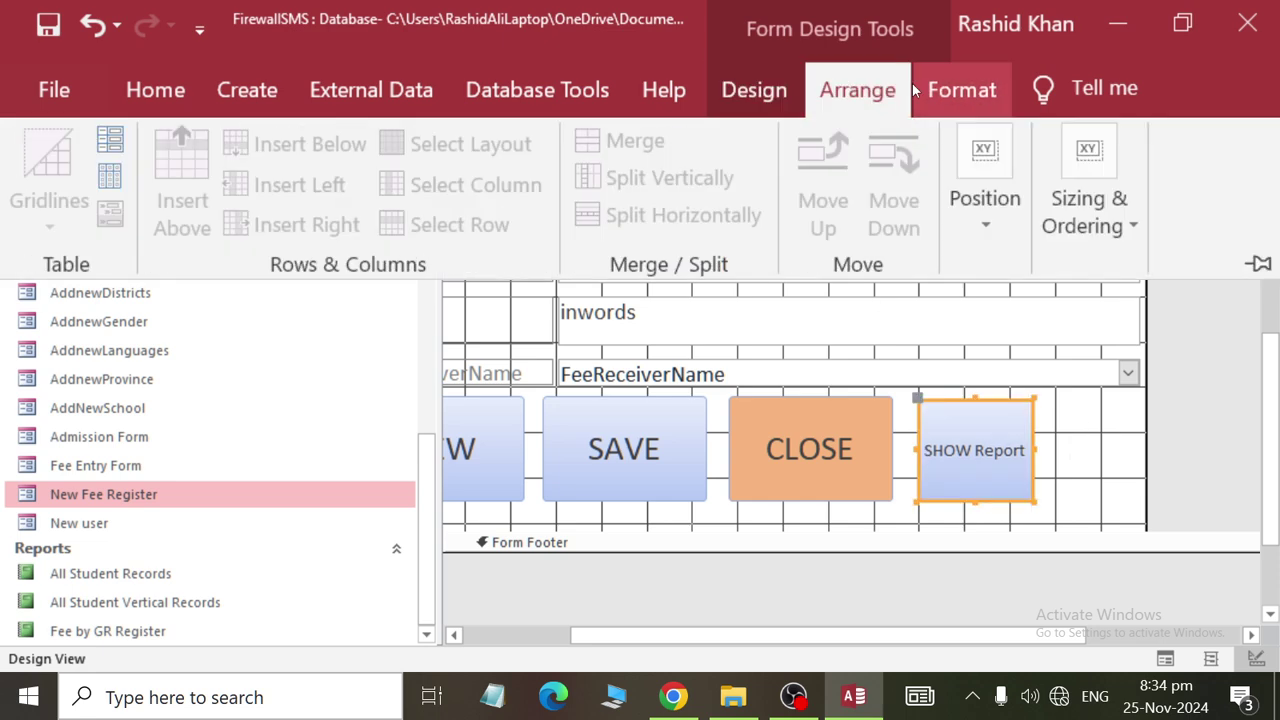
{"action": "left_click", "coordinate": [962, 89]}
{"action": "left_click", "coordinate": [551, 156]}
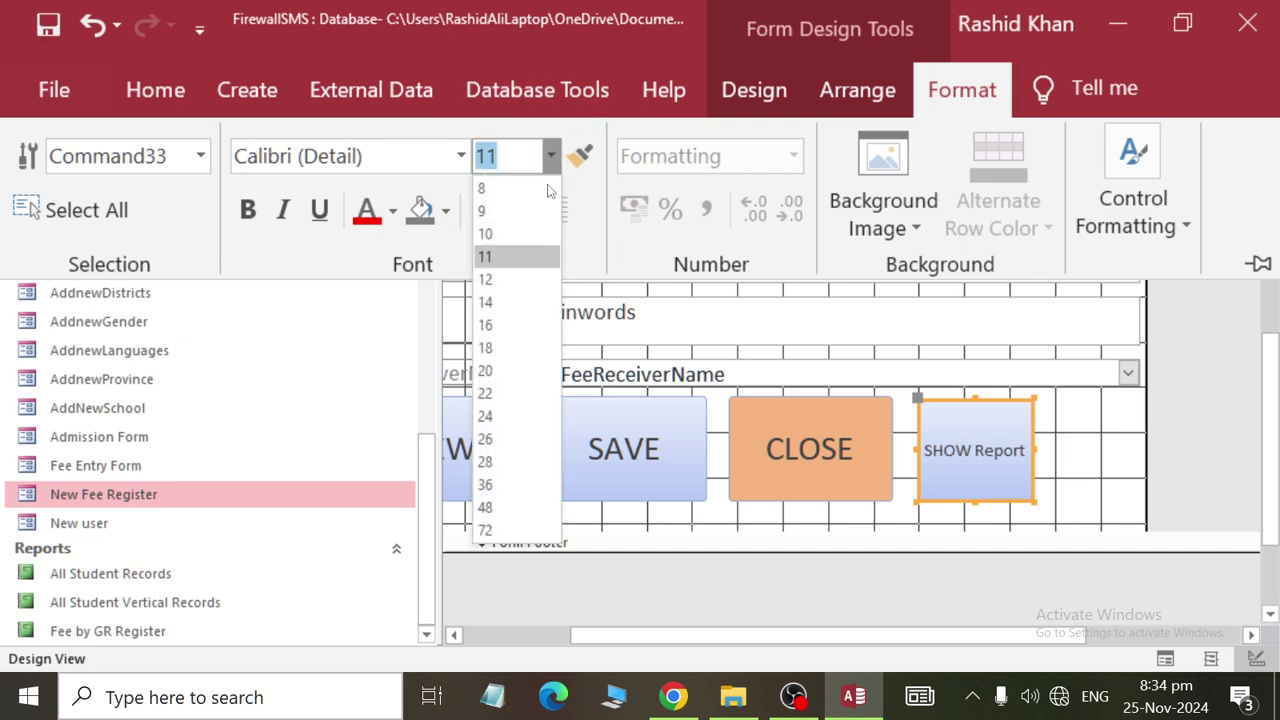
{"action": "left_click", "coordinate": [505, 322]}
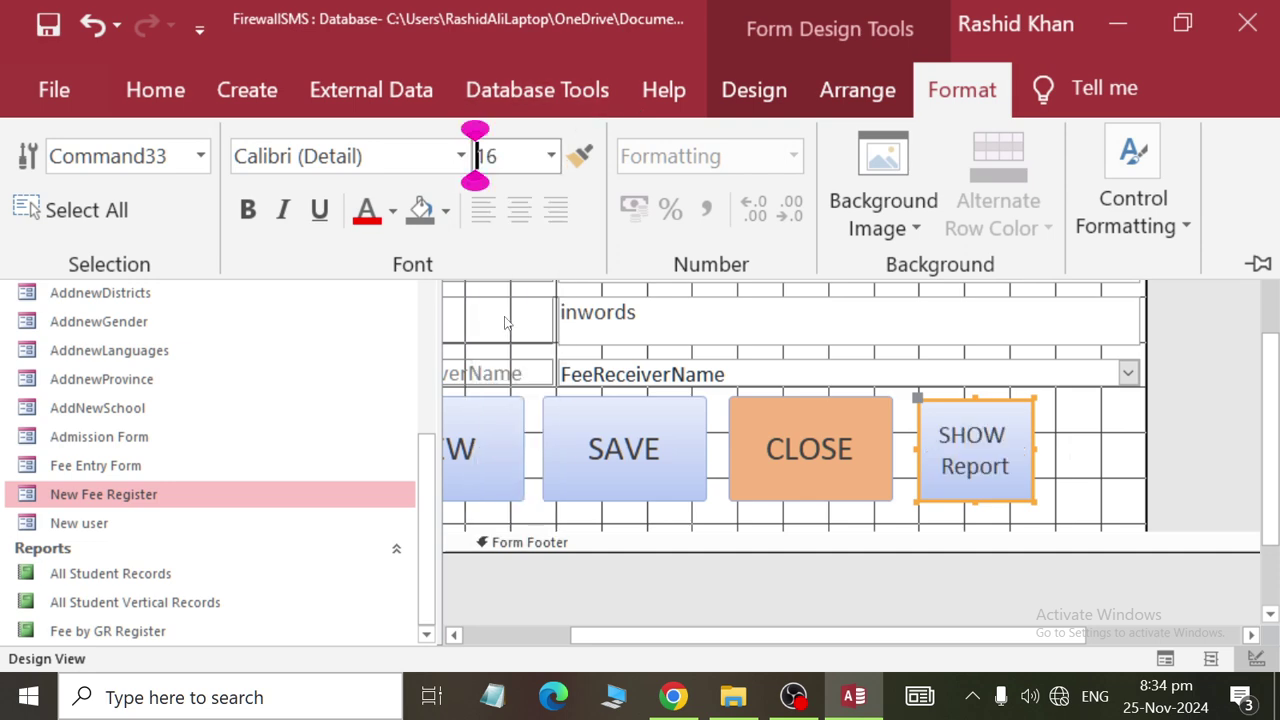
{"action": "left_click", "coordinate": [551, 156]}
{"action": "left_click", "coordinate": [497, 371]}
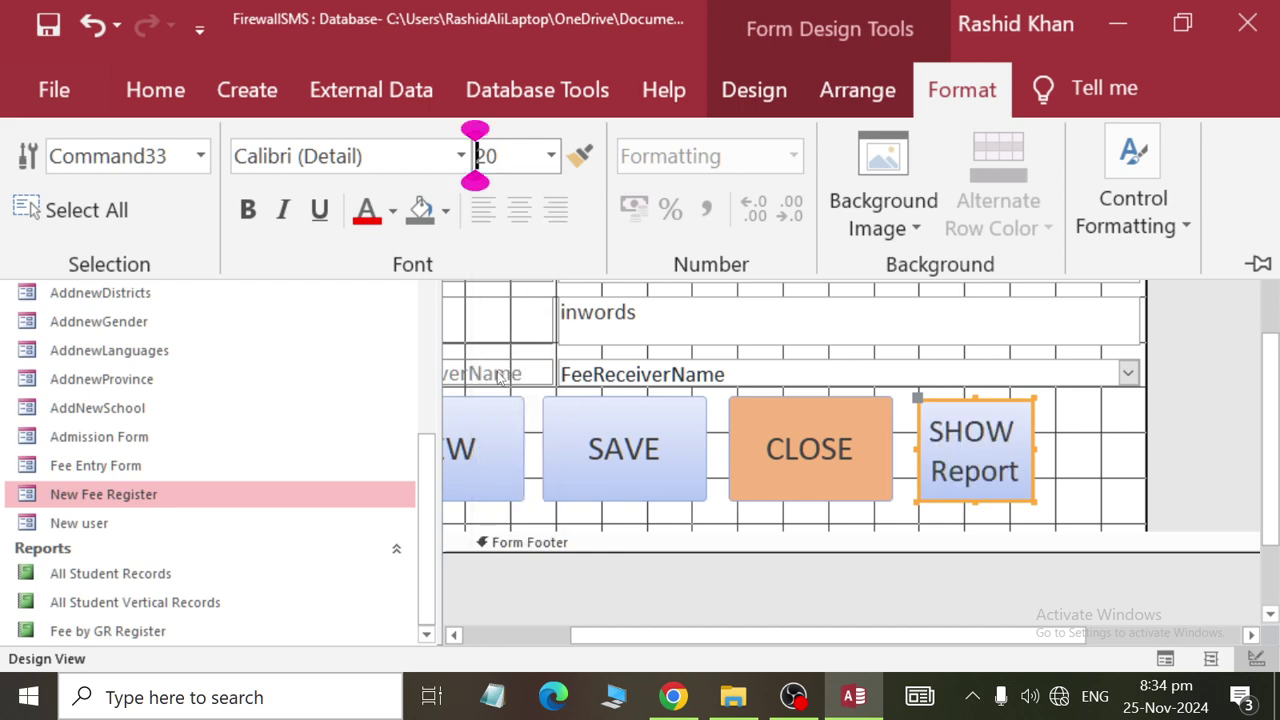
{"action": "left_click", "coordinate": [1095, 457]}
Close the New Fee Register form's design and reopen the form in Form View, showing its button row.
{"action": "right_click", "coordinate": [562, 133]}
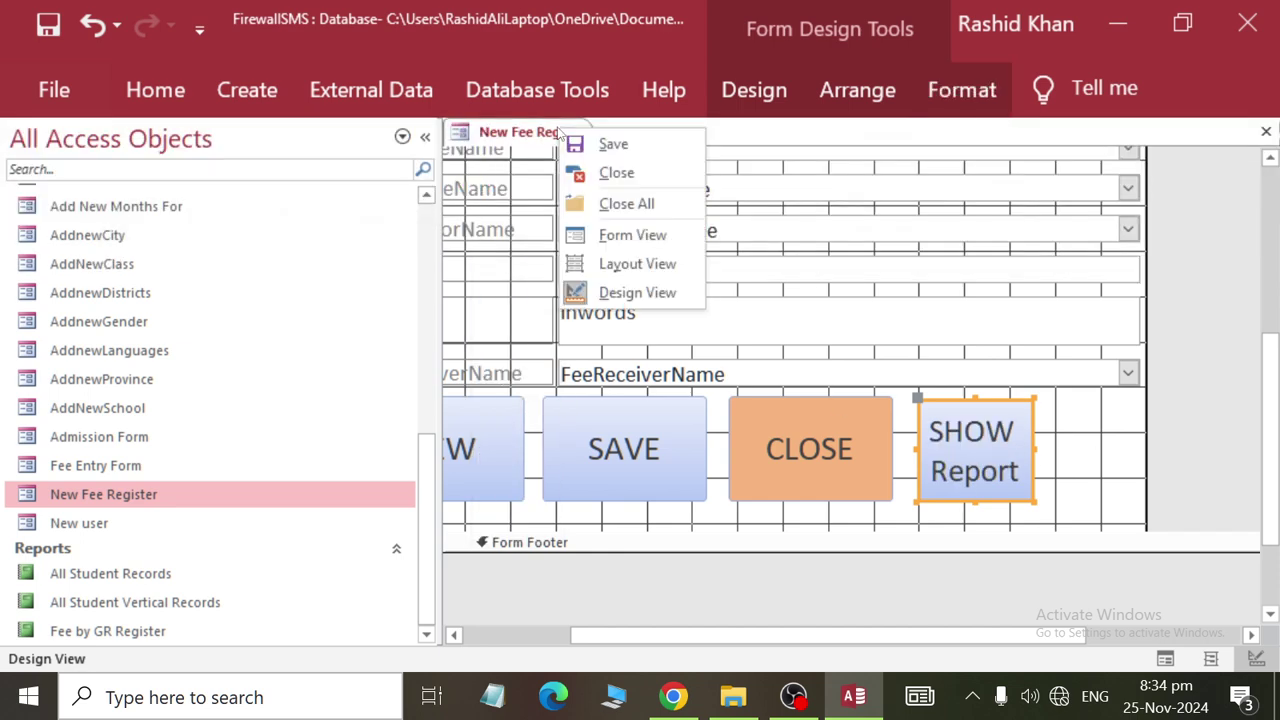
{"action": "left_click", "coordinate": [623, 173]}
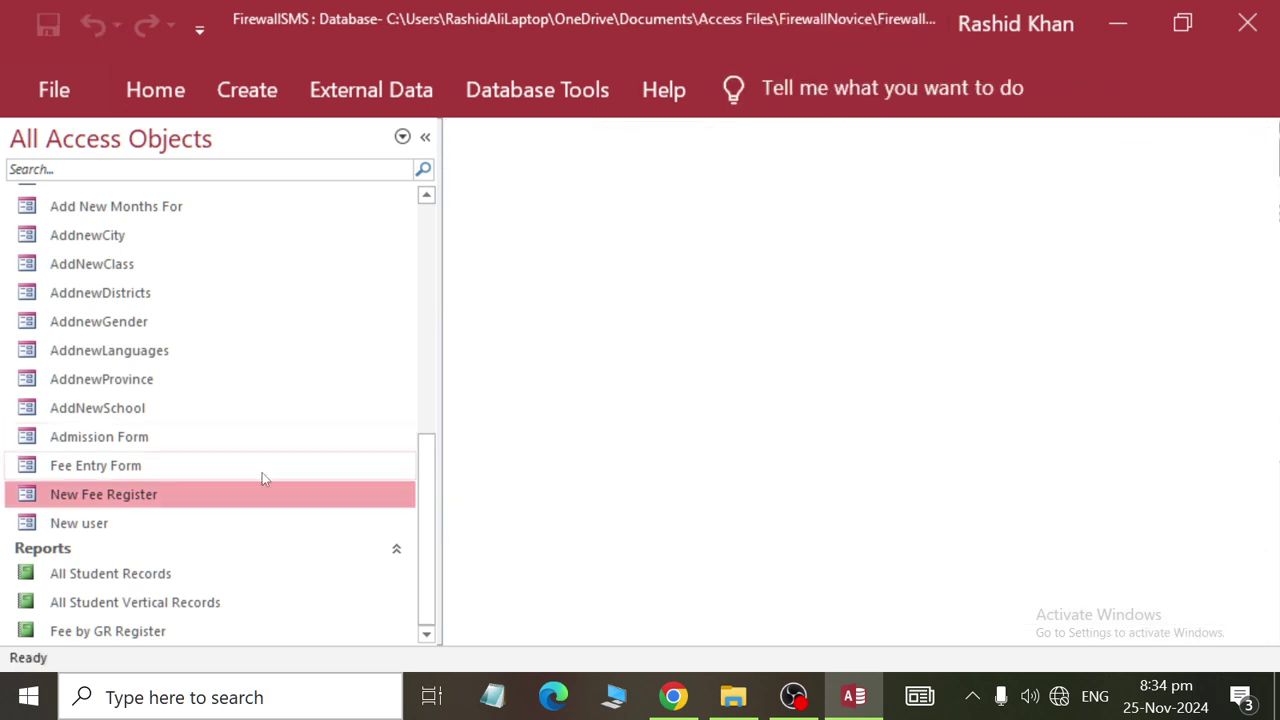
{"action": "double_click", "coordinate": [236, 503]}
{"action": "scroll", "coordinate": [1062, 533], "scroll_direction": "down", "scroll_amount": 2}
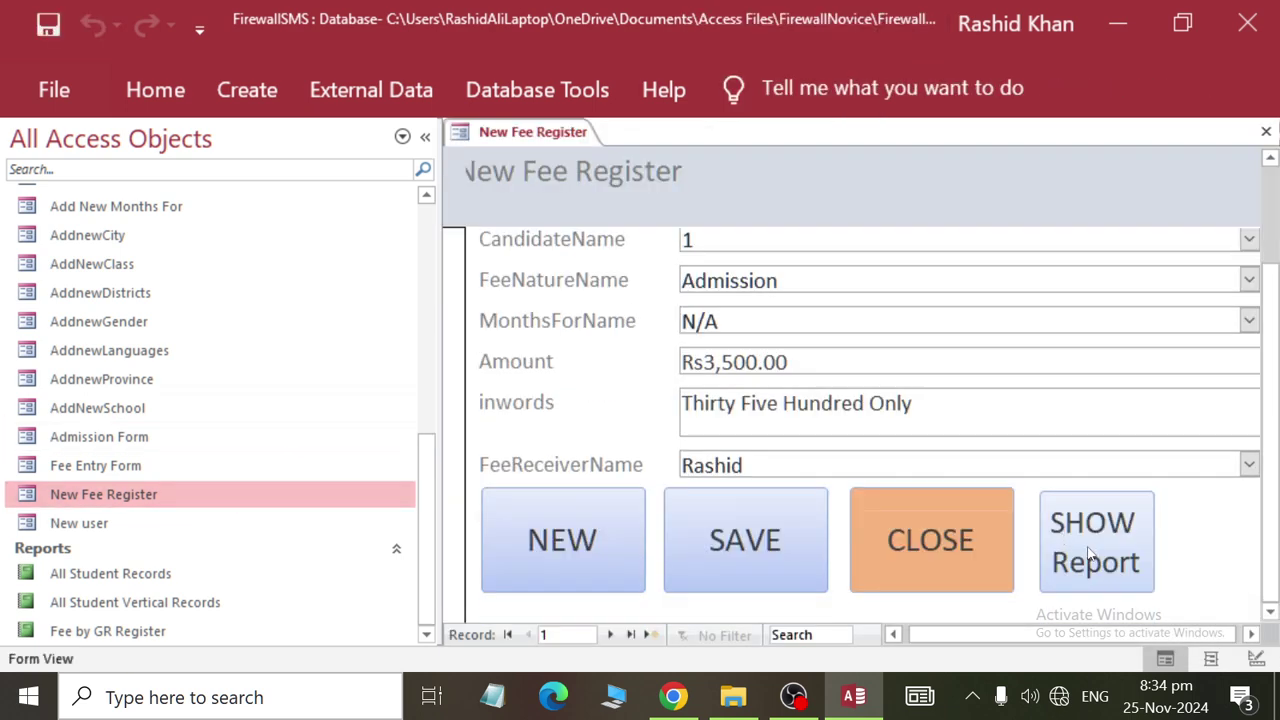
Test the form's SHOW Report button, and close both the opened report and the New Fee Register form.
{"action": "left_click", "coordinate": [1088, 534]}
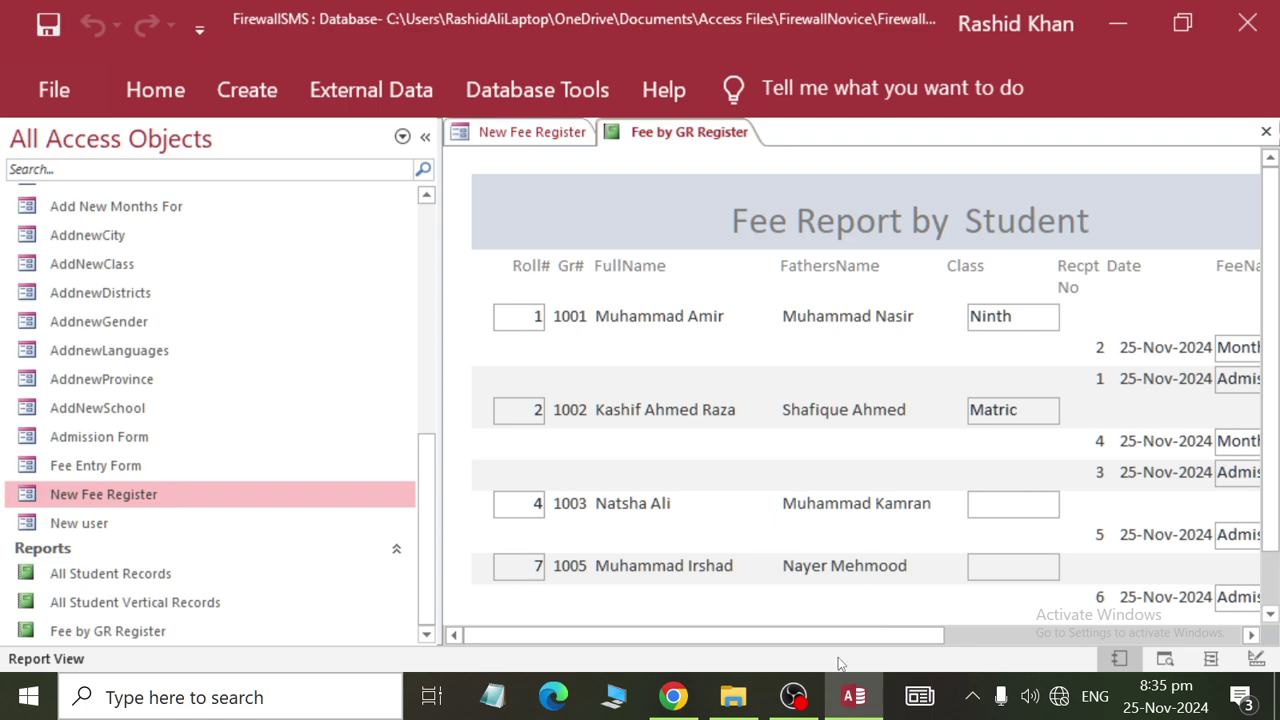
{"action": "left_click_drag", "start_coordinate": [815, 636], "coordinate": [755, 611]}
{"action": "right_click", "coordinate": [692, 134]}
{"action": "left_click", "coordinate": [740, 180]}
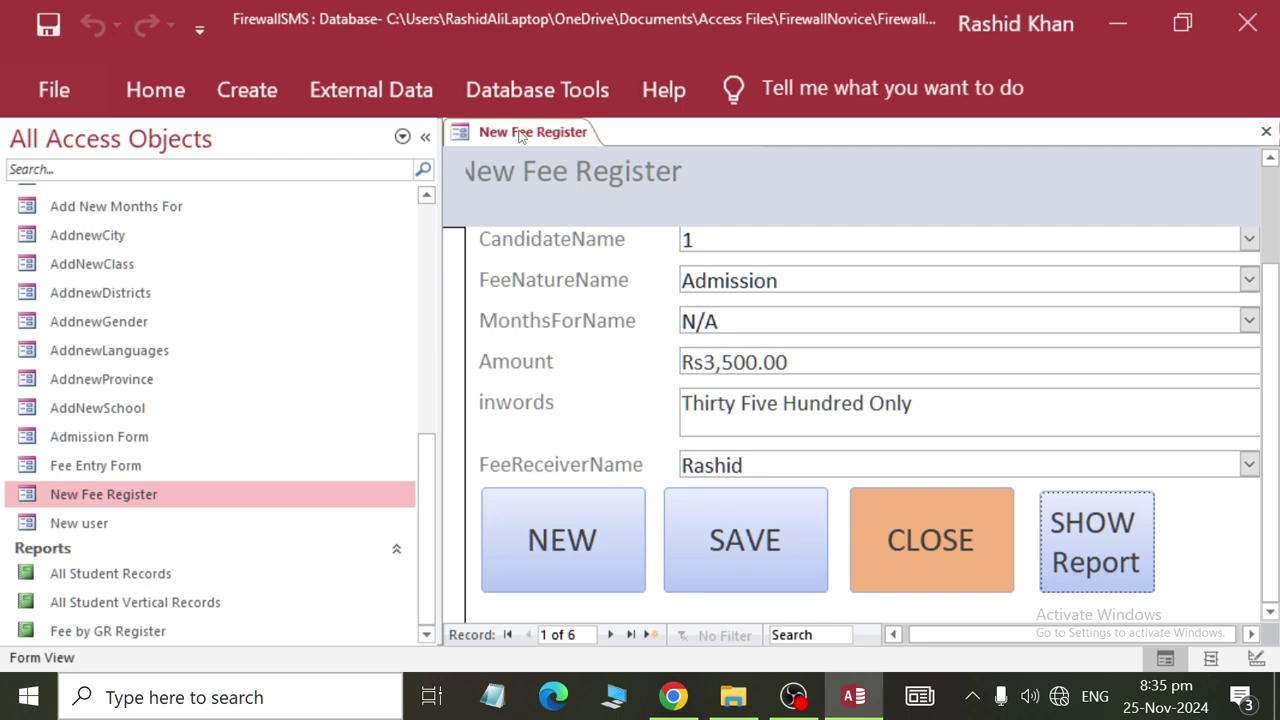
{"action": "right_click", "coordinate": [516, 142]}
{"action": "left_click", "coordinate": [560, 177]}
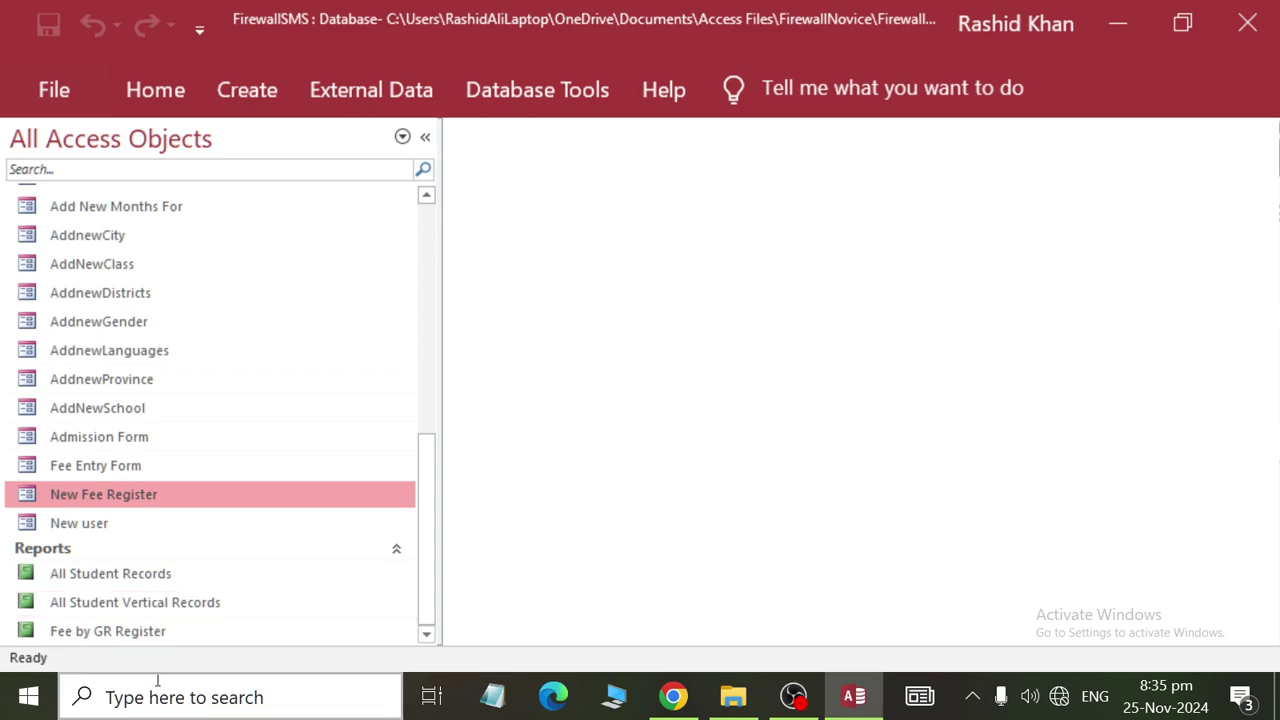
Open the Fee by GR Register report, look over its fee columns, and switch it to Design View.
{"action": "double_click", "coordinate": [148, 630]}
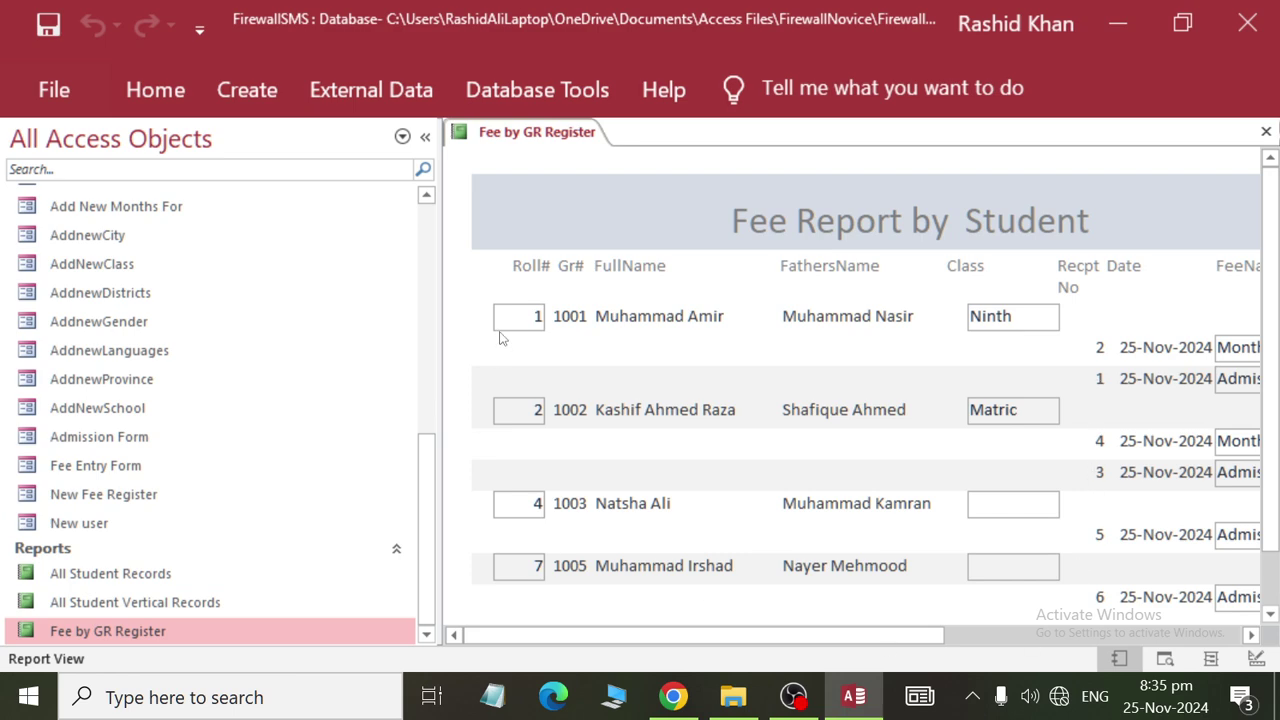
{"action": "scroll", "coordinate": [1025, 486], "scroll_direction": "right", "scroll_amount": 5}
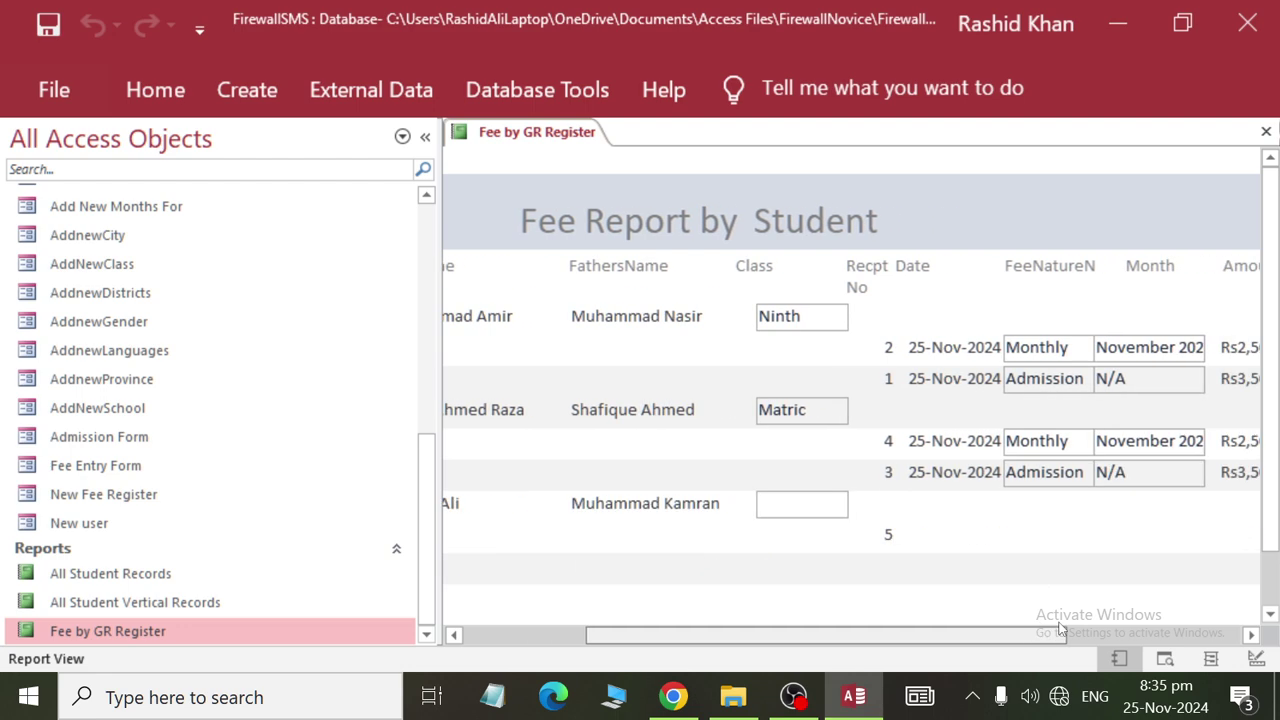
{"action": "scroll", "coordinate": [1089, 343], "scroll_direction": "down", "scroll_amount": 1}
{"action": "scroll", "coordinate": [1089, 343], "scroll_direction": "up", "scroll_amount": 1}
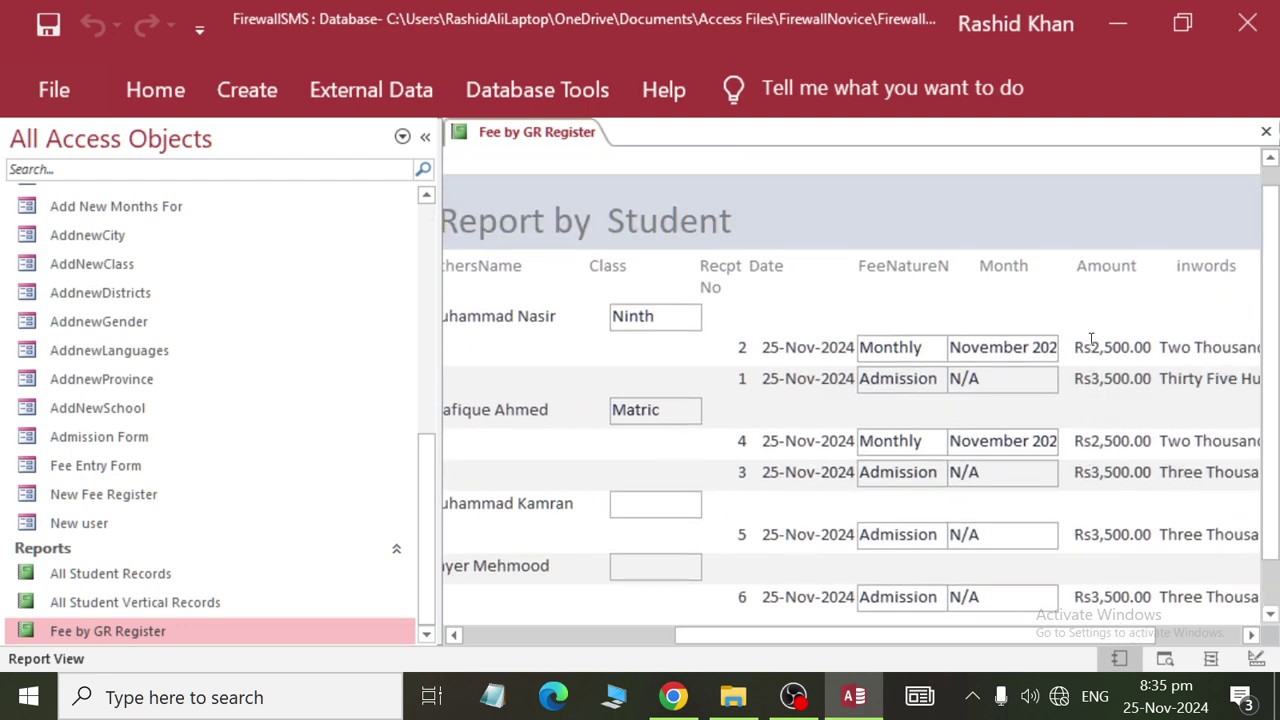
{"action": "right_click", "coordinate": [504, 136]}
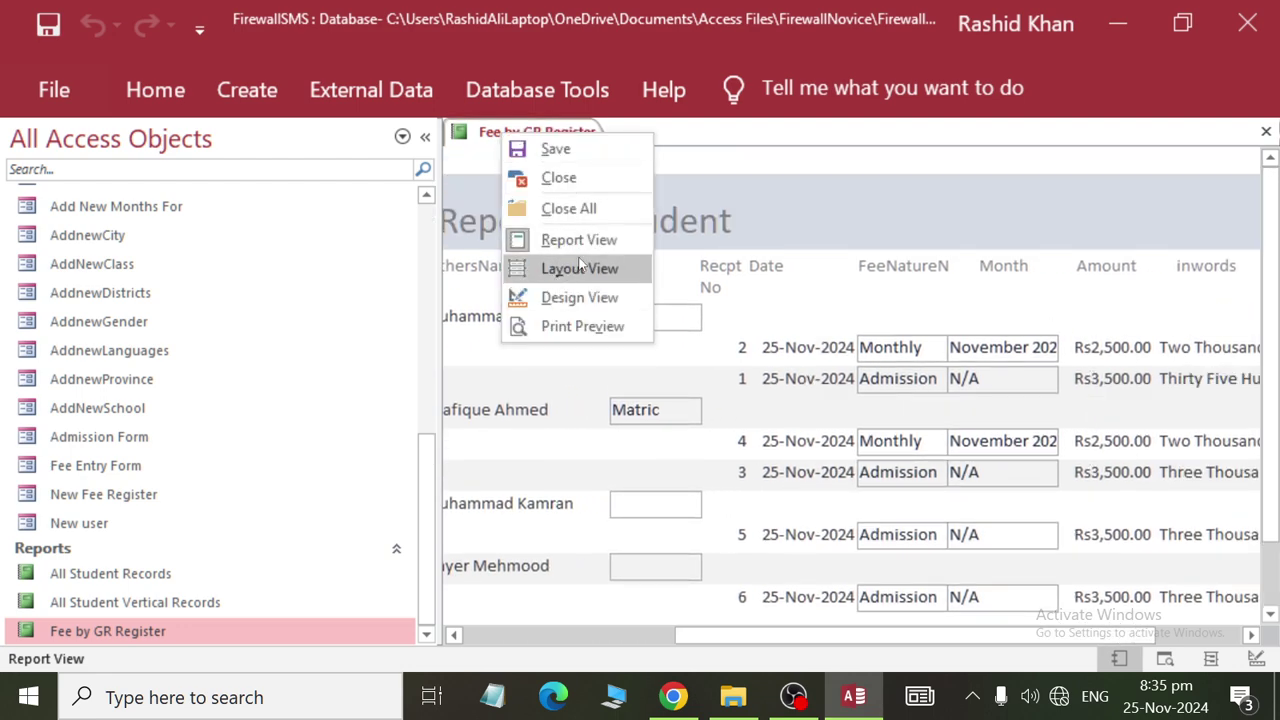
{"action": "left_click", "coordinate": [605, 295]}
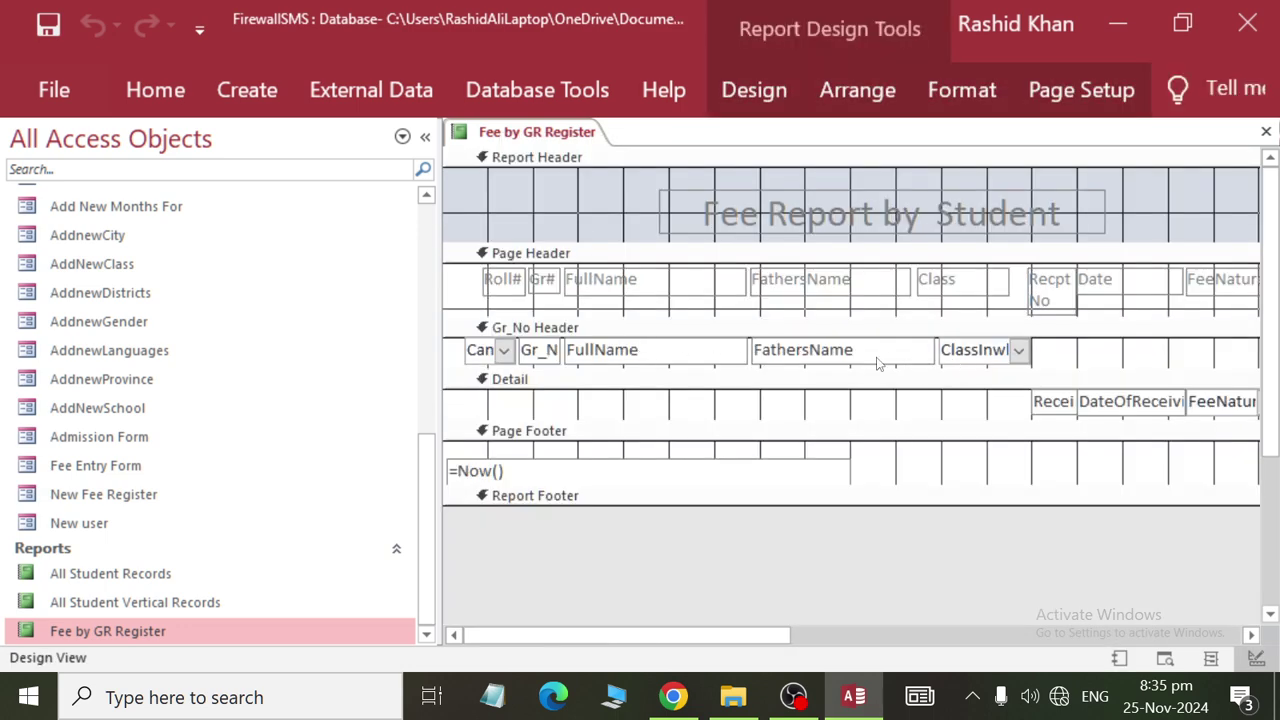
{"action": "left_click_drag", "start_coordinate": [720, 635], "coordinate": [1058, 637]}
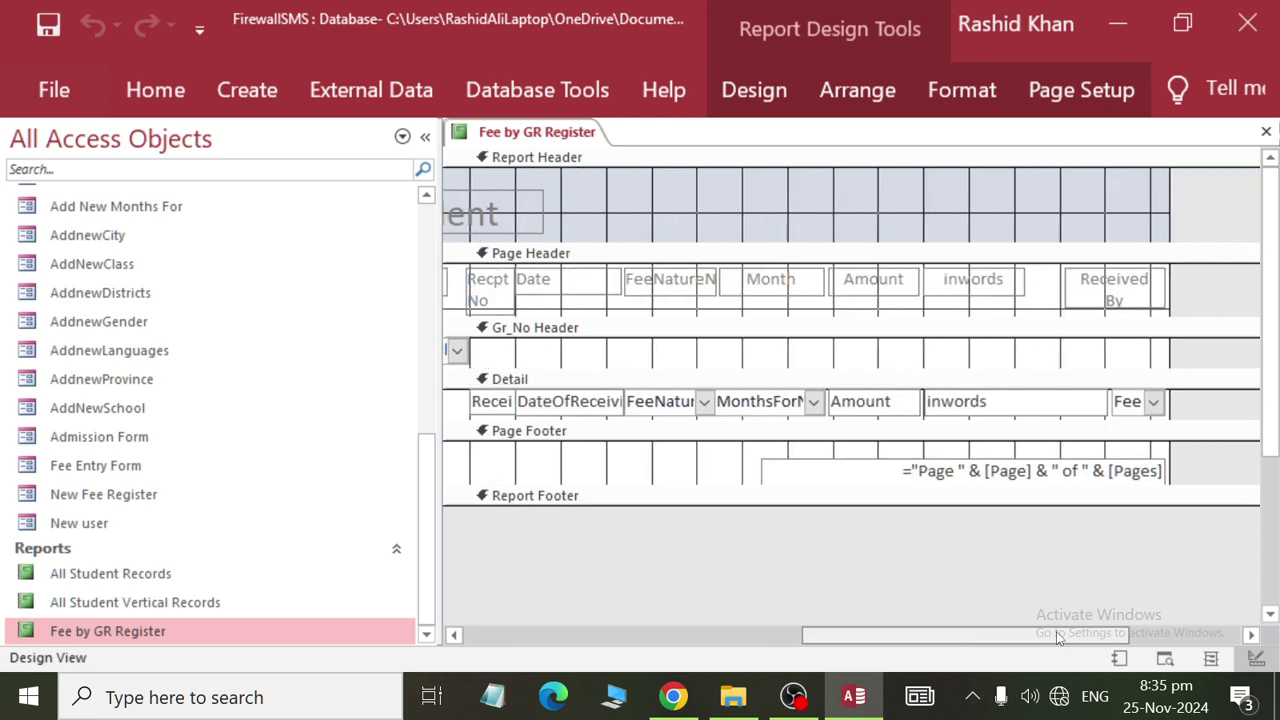
Add a Sum total for the Amount field in the report's Detail section.
{"action": "left_click", "coordinate": [870, 400]}
{"action": "left_click", "coordinate": [866, 80]}
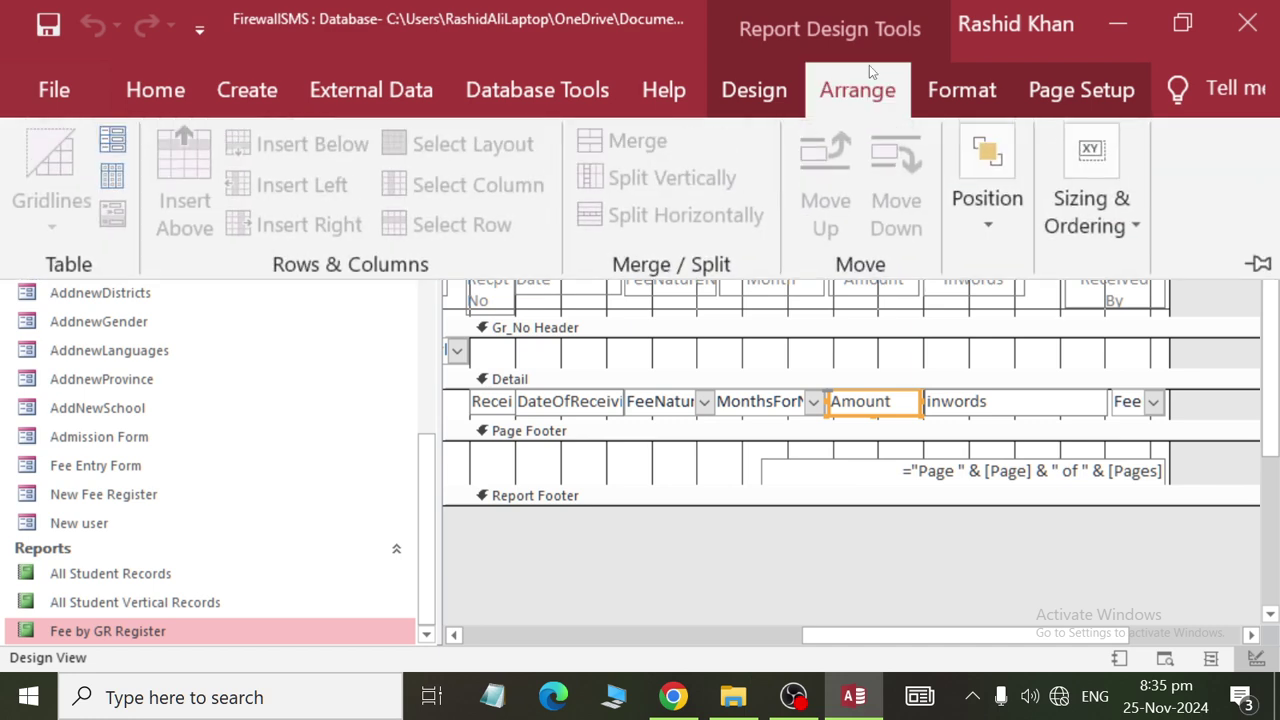
{"action": "left_click", "coordinate": [955, 87]}
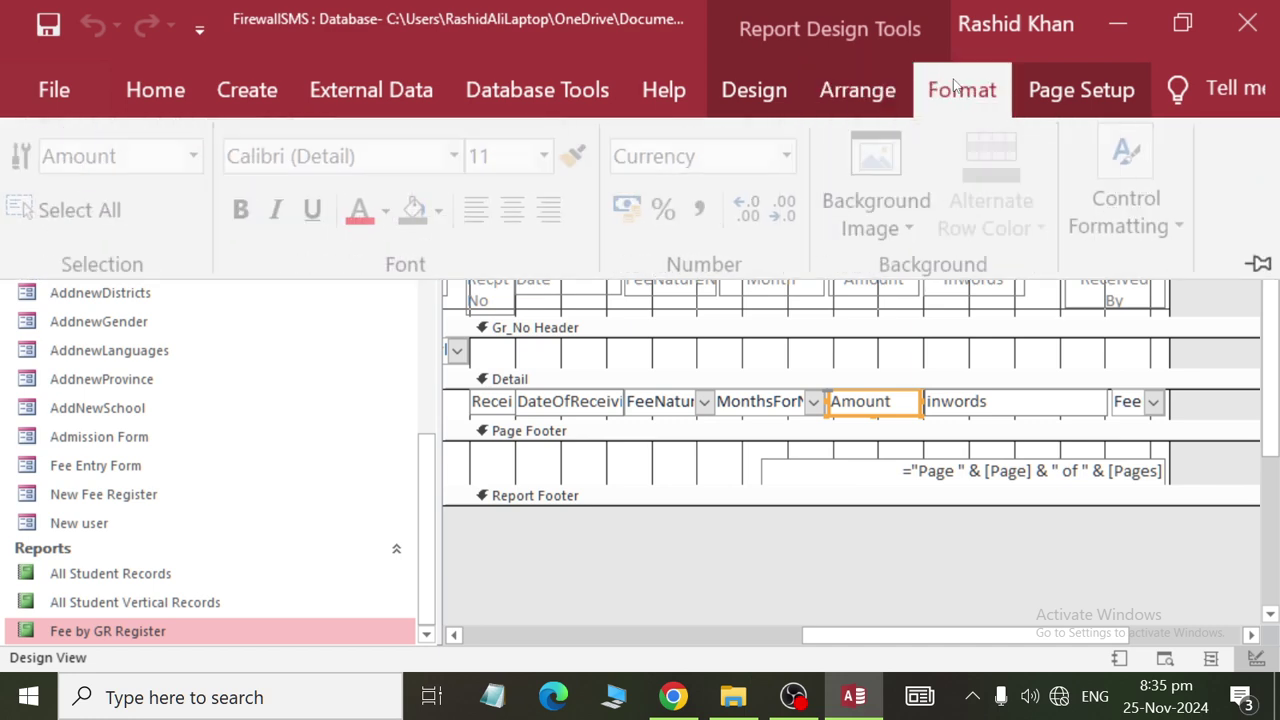
{"action": "left_click", "coordinate": [1045, 90]}
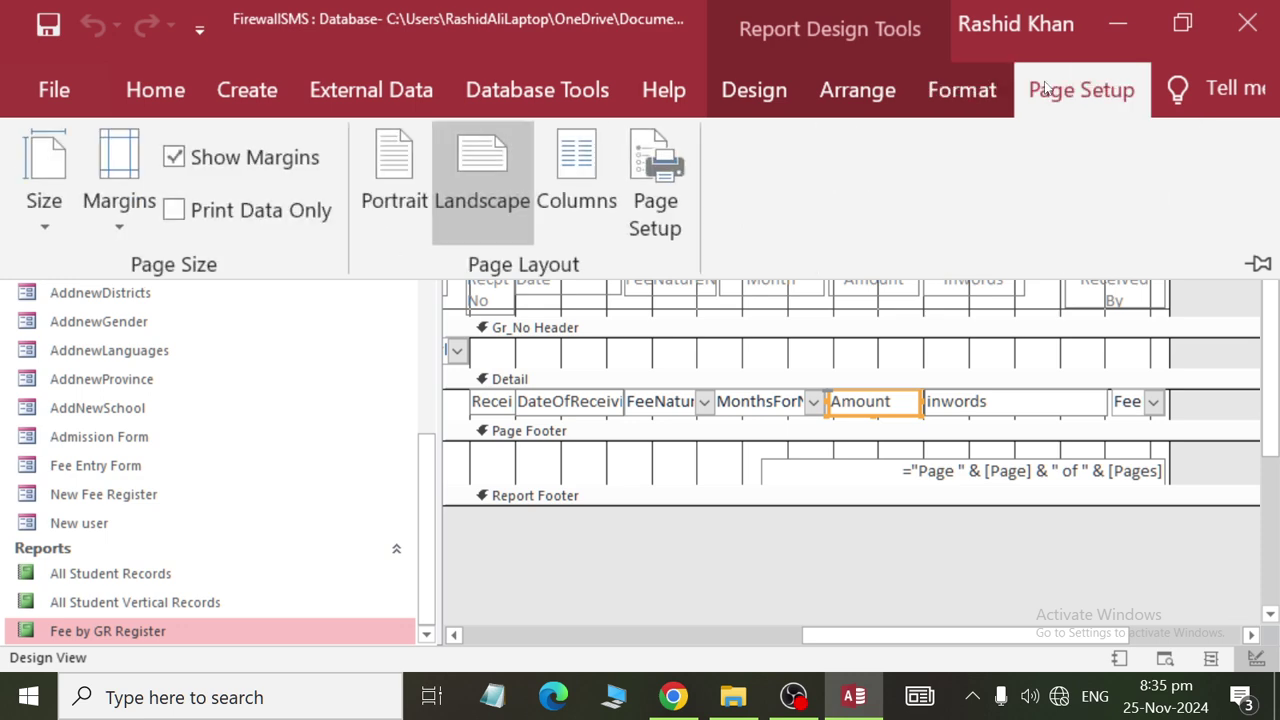
{"action": "left_click", "coordinate": [727, 100]}
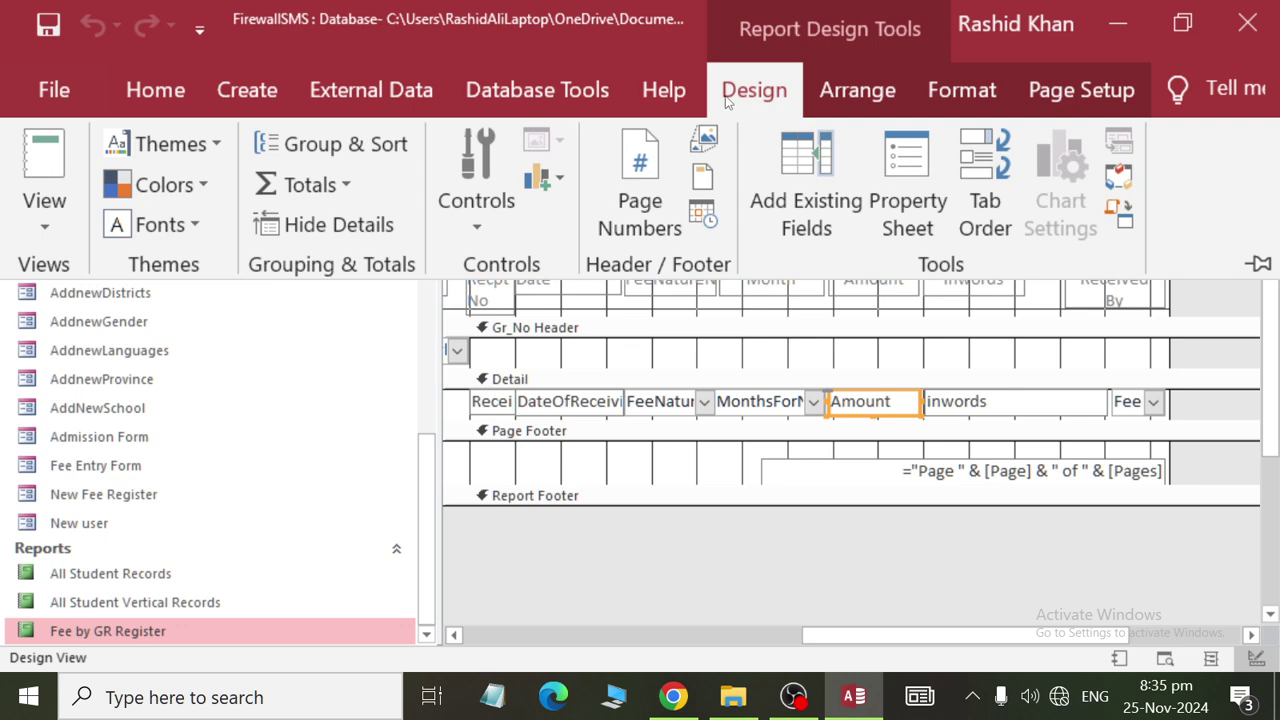
{"action": "left_click", "coordinate": [352, 190]}
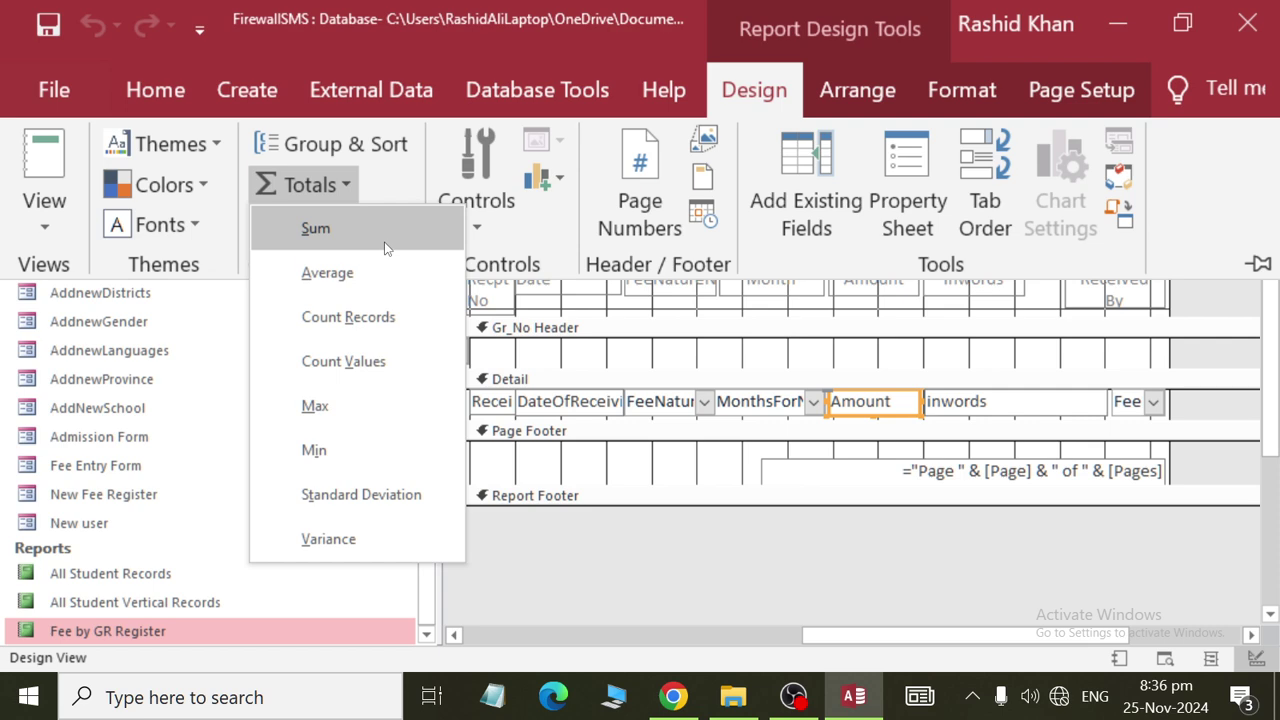
{"action": "left_click", "coordinate": [315, 228]}
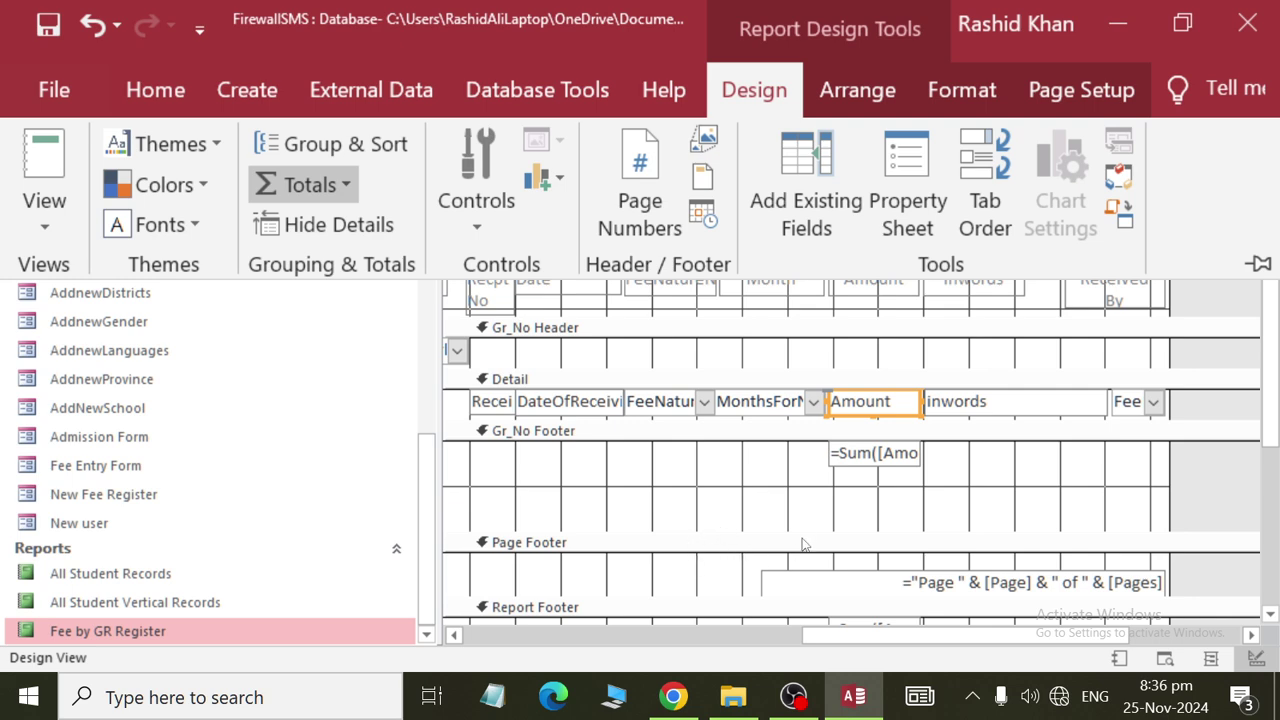
Set the font size of the Amount sum box in the Gr_No Footer to 16.
{"action": "key", "text": "ctrl+F1"}
{"action": "left_click_drag", "start_coordinate": [830, 624], "coordinate": [910, 594]}
{"action": "left_click_drag", "start_coordinate": [686, 490], "coordinate": [612, 444]}
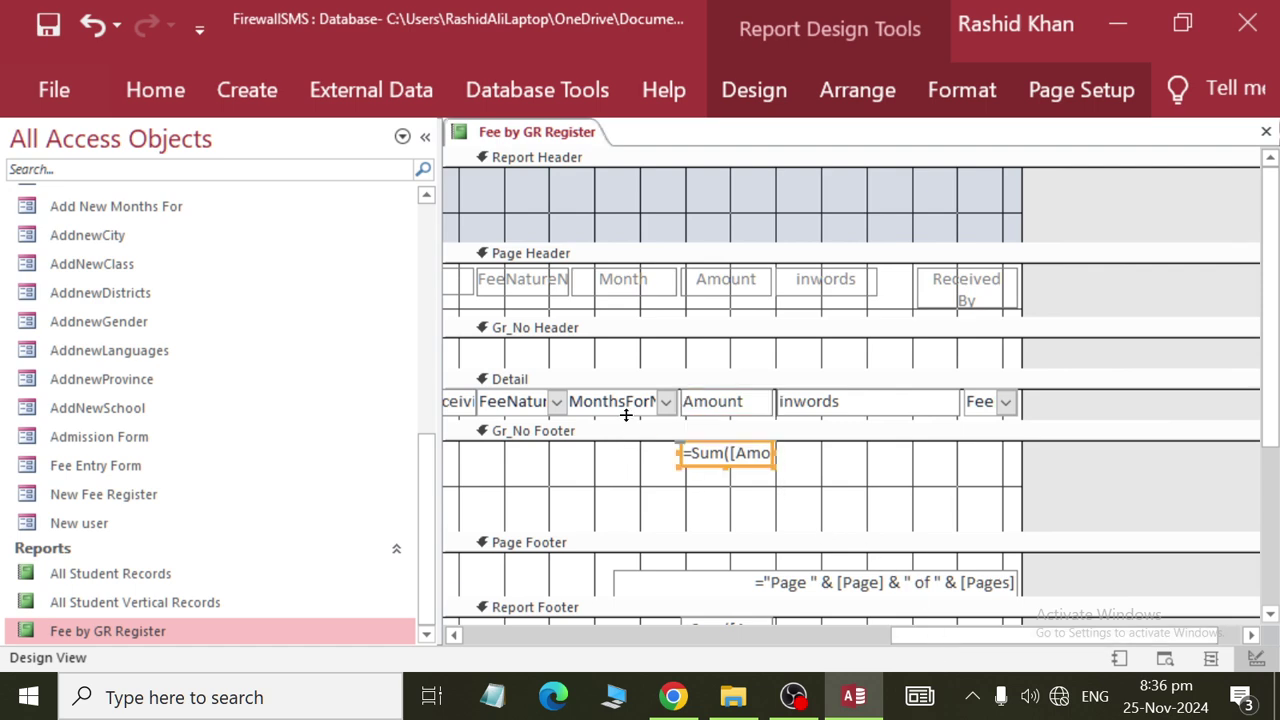
{"action": "left_click", "coordinate": [885, 90]}
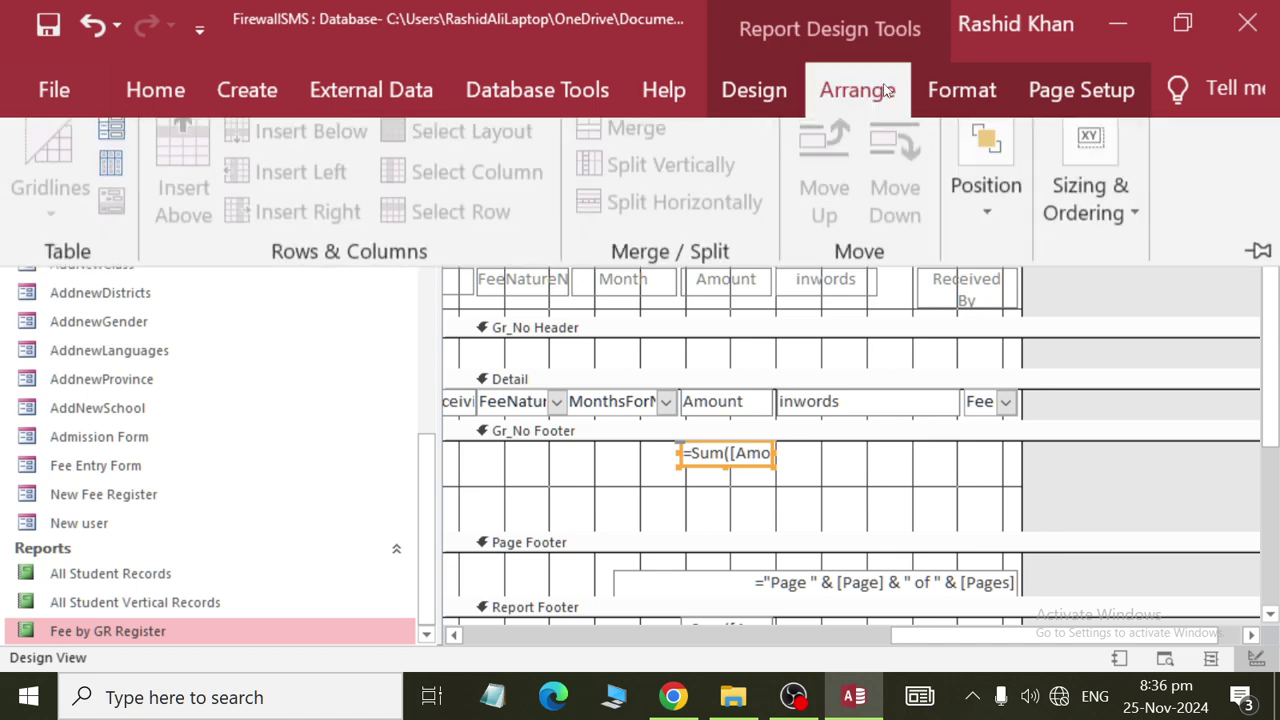
{"action": "left_click", "coordinate": [960, 90]}
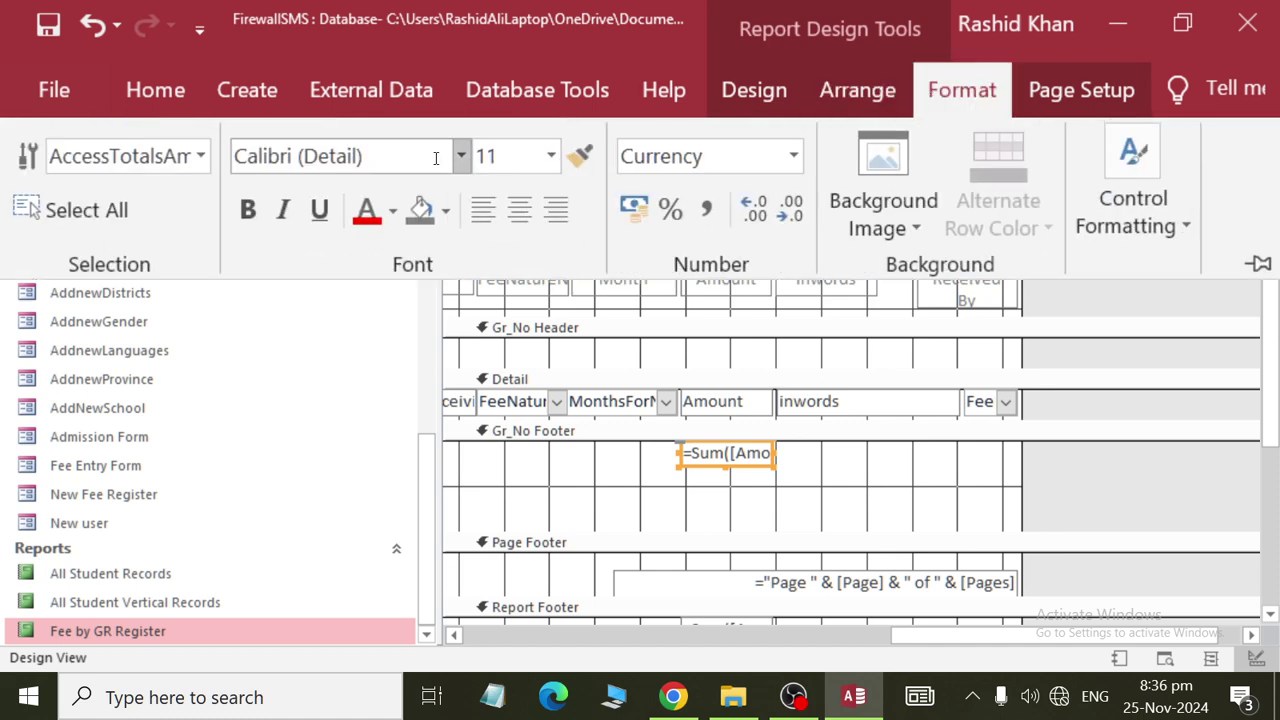
{"action": "left_click", "coordinate": [551, 156]}
{"action": "left_click", "coordinate": [518, 326]}
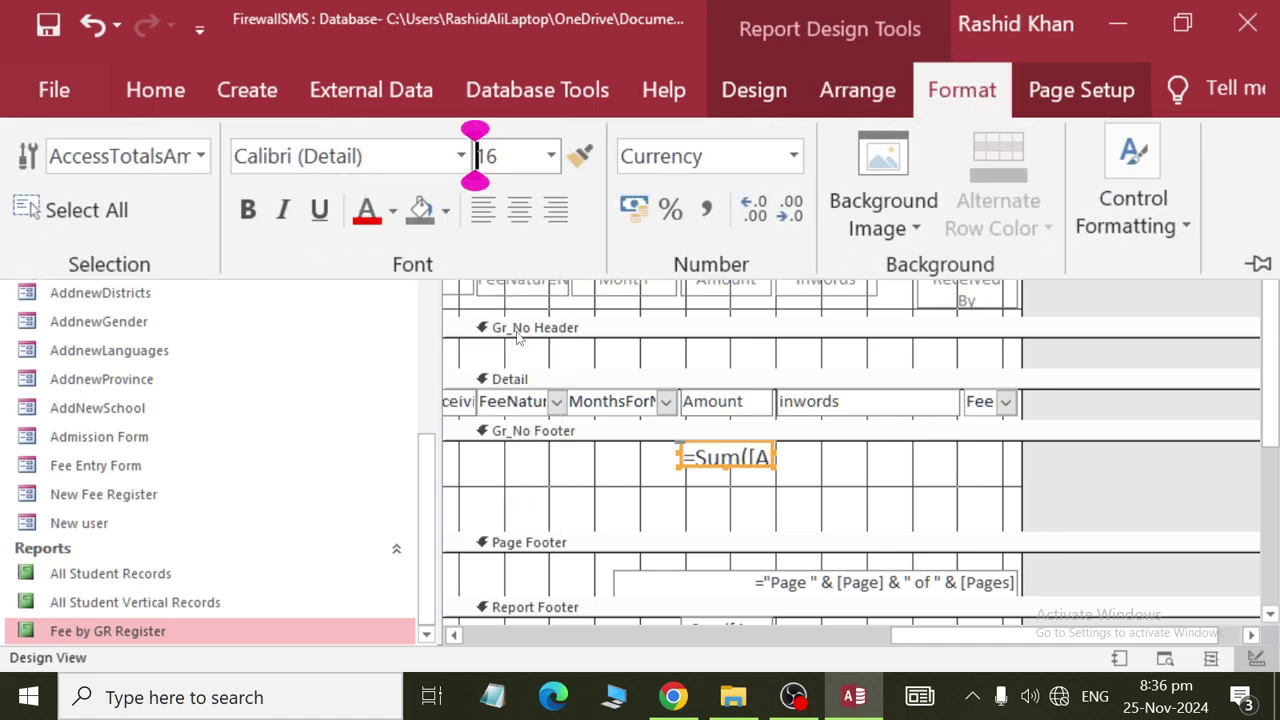
Widen and heighten the Amount sum box in the Gr_No Footer to make room for its larger text.
{"action": "left_click", "coordinate": [770, 455]}
{"action": "left_click_drag", "start_coordinate": [772, 452], "coordinate": [830, 455]}
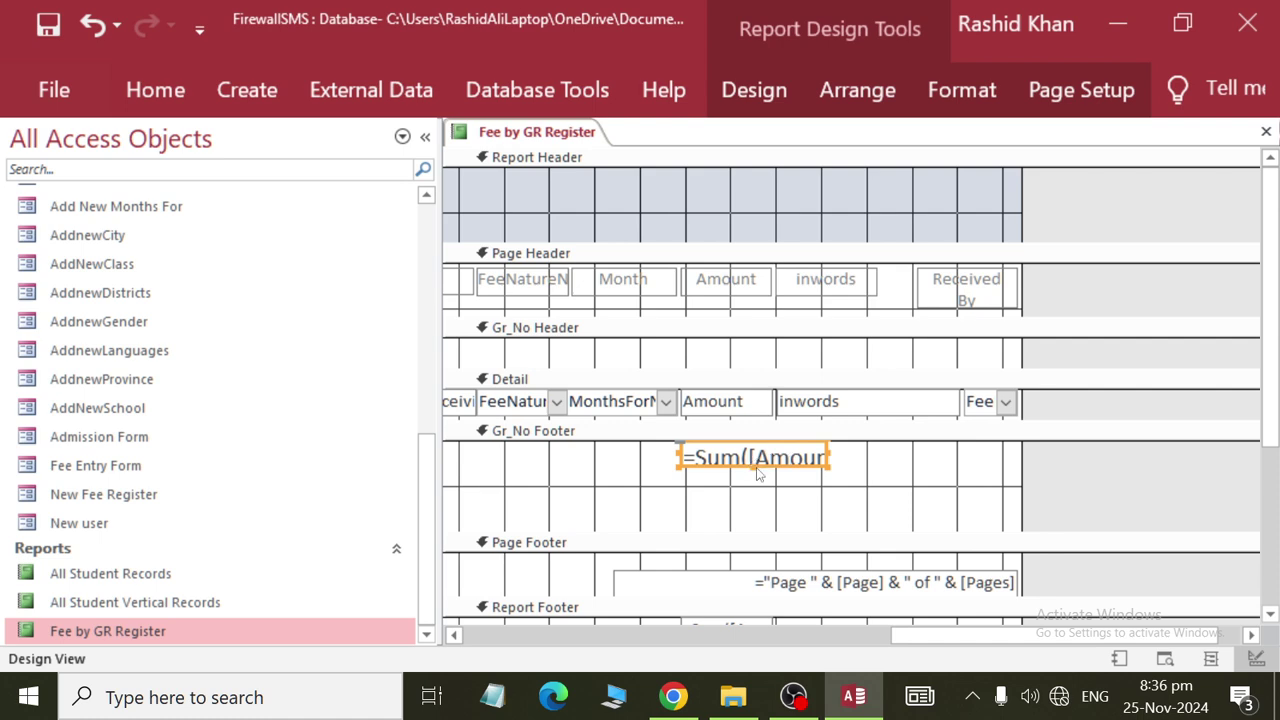
{"action": "left_click_drag", "start_coordinate": [752, 472], "coordinate": [751, 485]}
Try the Standard number format on the Gr_No Footer's Amount sum and set the format back to Currency.
{"action": "left_click", "coordinate": [857, 89]}
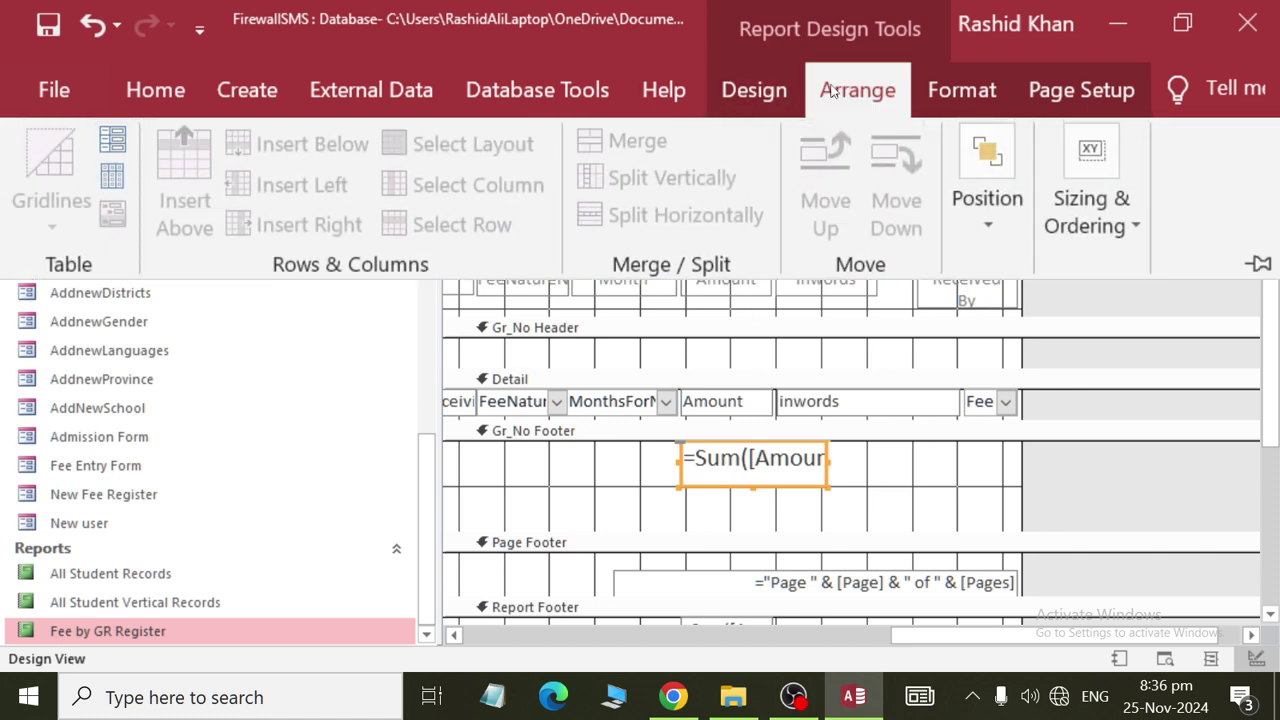
{"action": "left_click", "coordinate": [961, 89]}
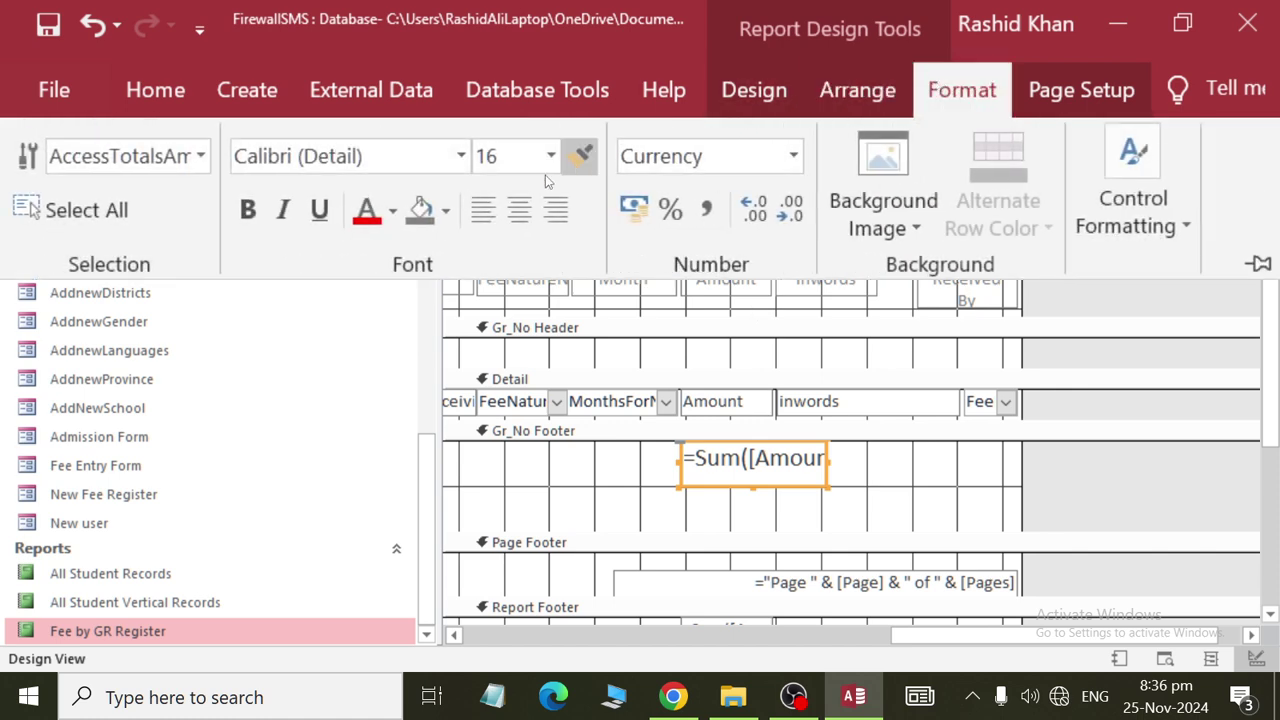
{"action": "left_click", "coordinate": [704, 212]}
{"action": "left_click", "coordinate": [795, 164]}
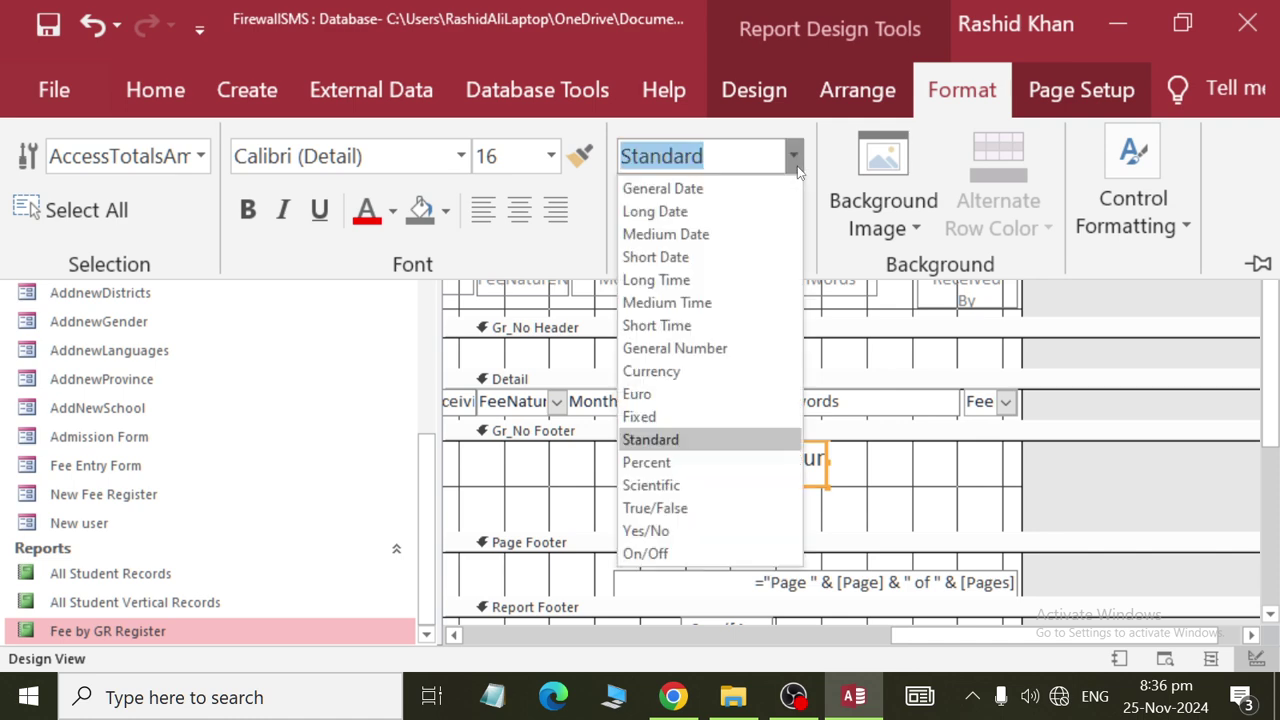
{"action": "left_click", "coordinate": [737, 371]}
Close the Fee by GR Register report, reopen it, and review the Amount totals under each student and at the report's end.
{"action": "right_click", "coordinate": [494, 140]}
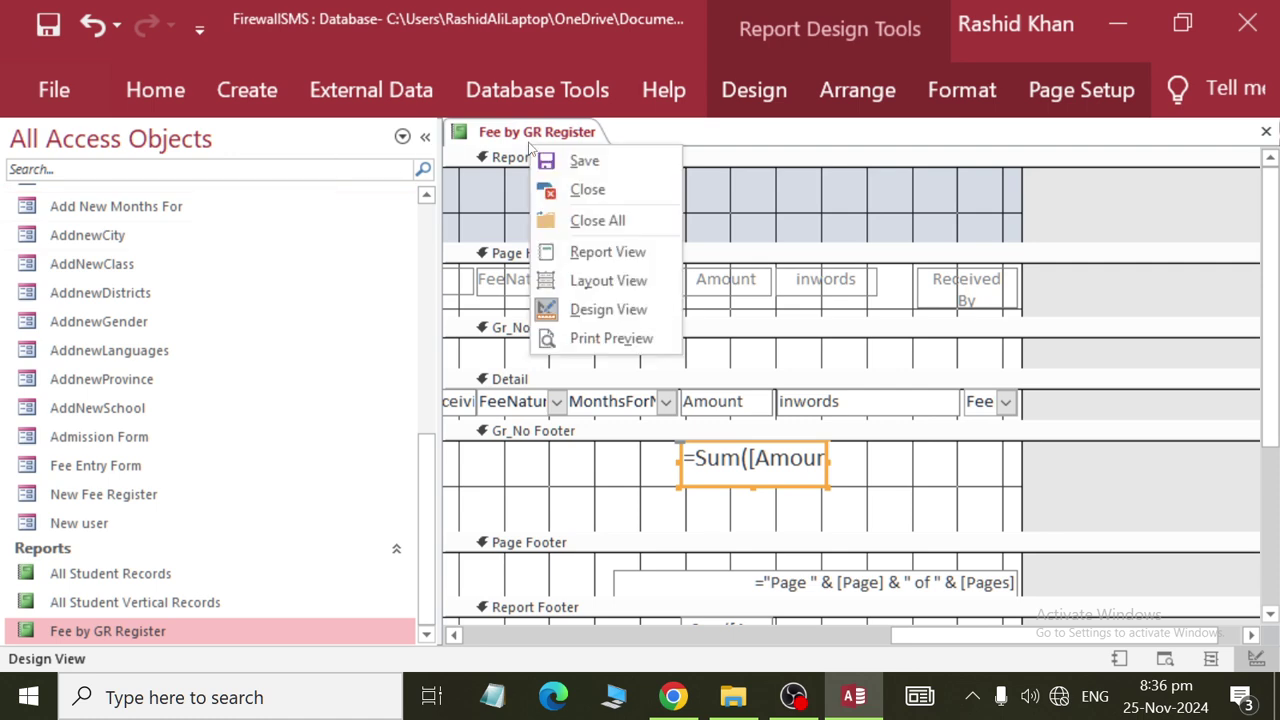
{"action": "right_click", "coordinate": [500, 128]}
{"action": "left_click", "coordinate": [591, 169]}
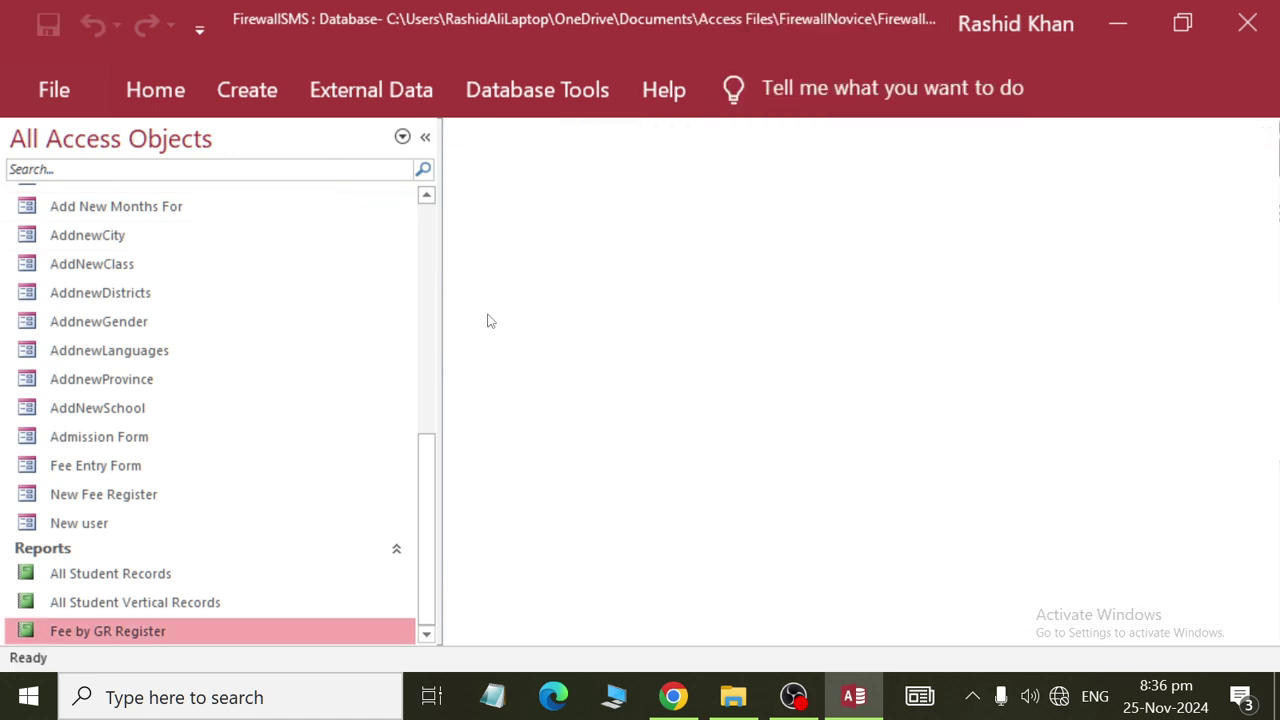
{"action": "double_click", "coordinate": [202, 628]}
{"action": "left_click_drag", "start_coordinate": [940, 636], "coordinate": [1192, 622]}
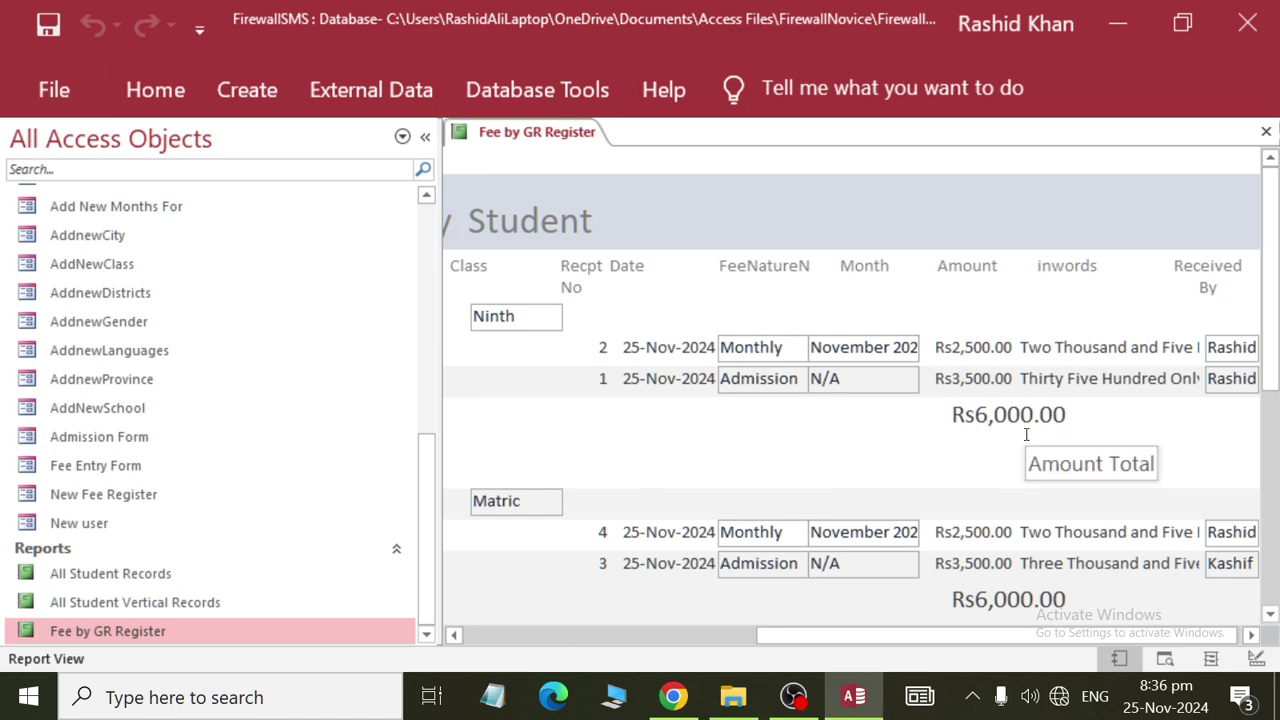
{"action": "scroll", "coordinate": [1025, 434], "scroll_direction": "down", "scroll_amount": 3}
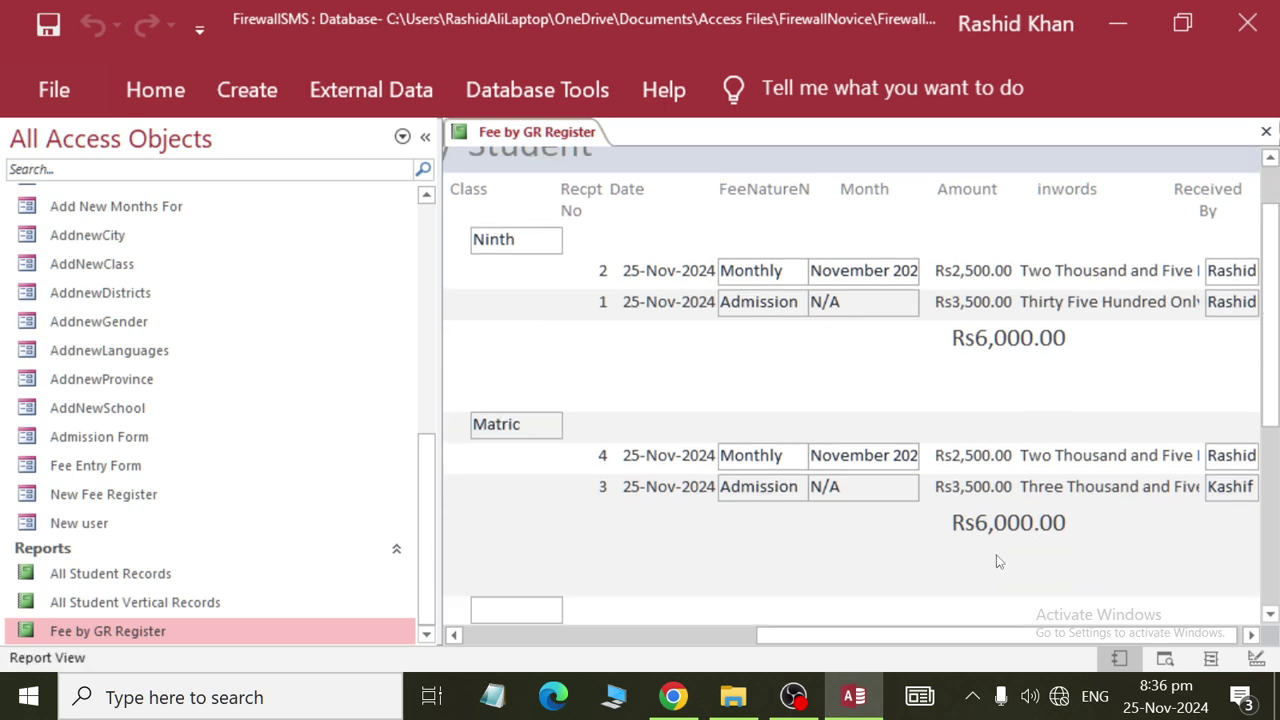
{"action": "scroll", "coordinate": [1000, 557], "scroll_direction": "down", "scroll_amount": 3}
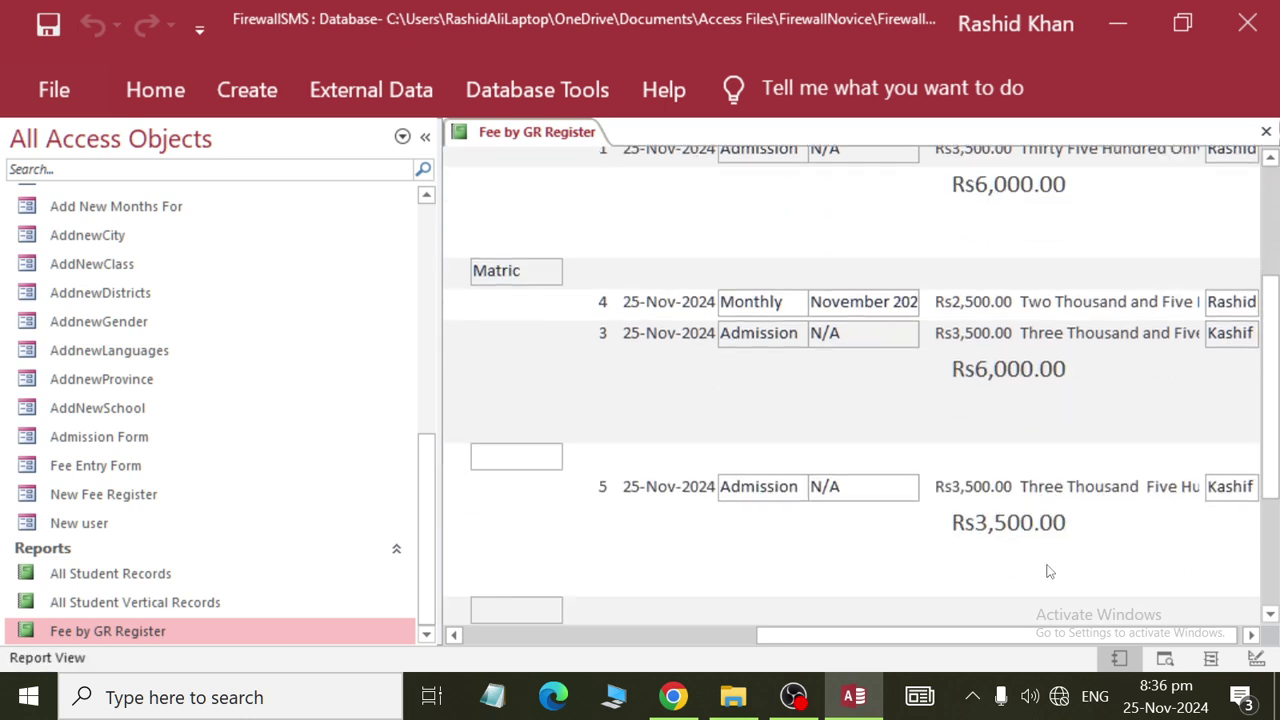
{"action": "scroll", "coordinate": [1049, 571], "scroll_direction": "down", "scroll_amount": 5}
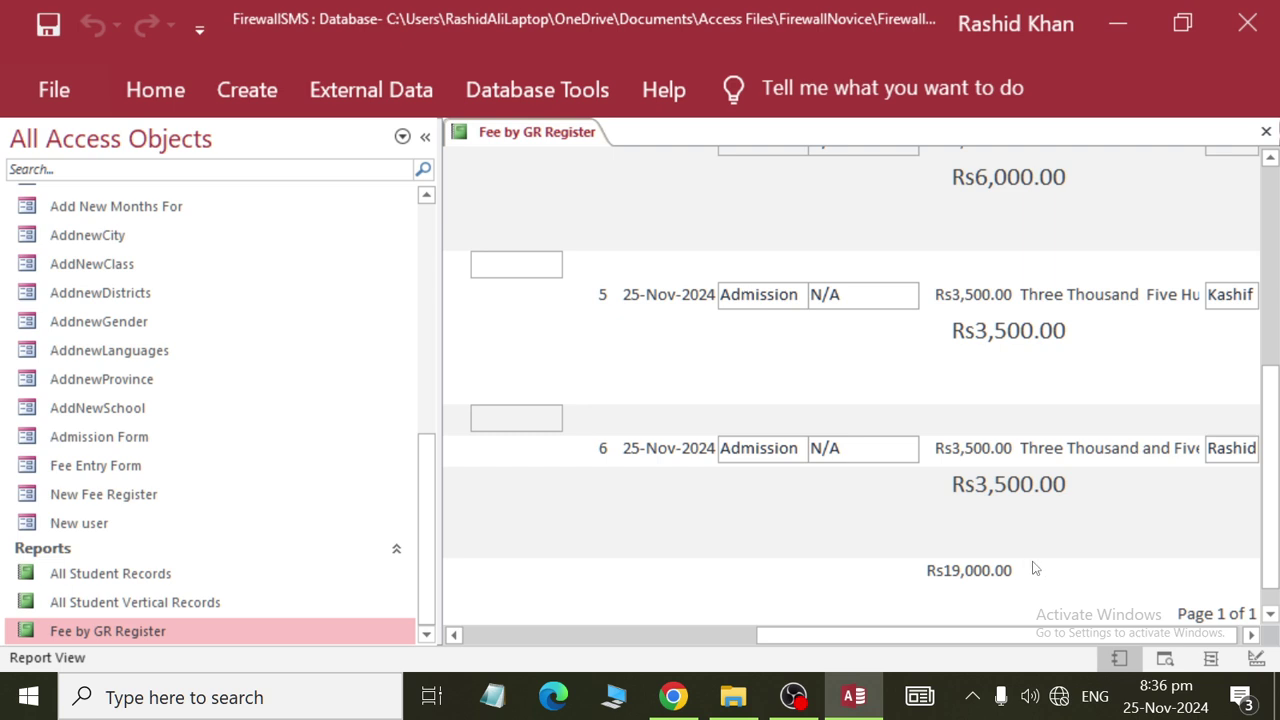
Switch the report to Design View and set the font size of the Gr_No Footer's Amount sum to 14.
{"action": "right_click", "coordinate": [500, 131]}
{"action": "left_click", "coordinate": [578, 290]}
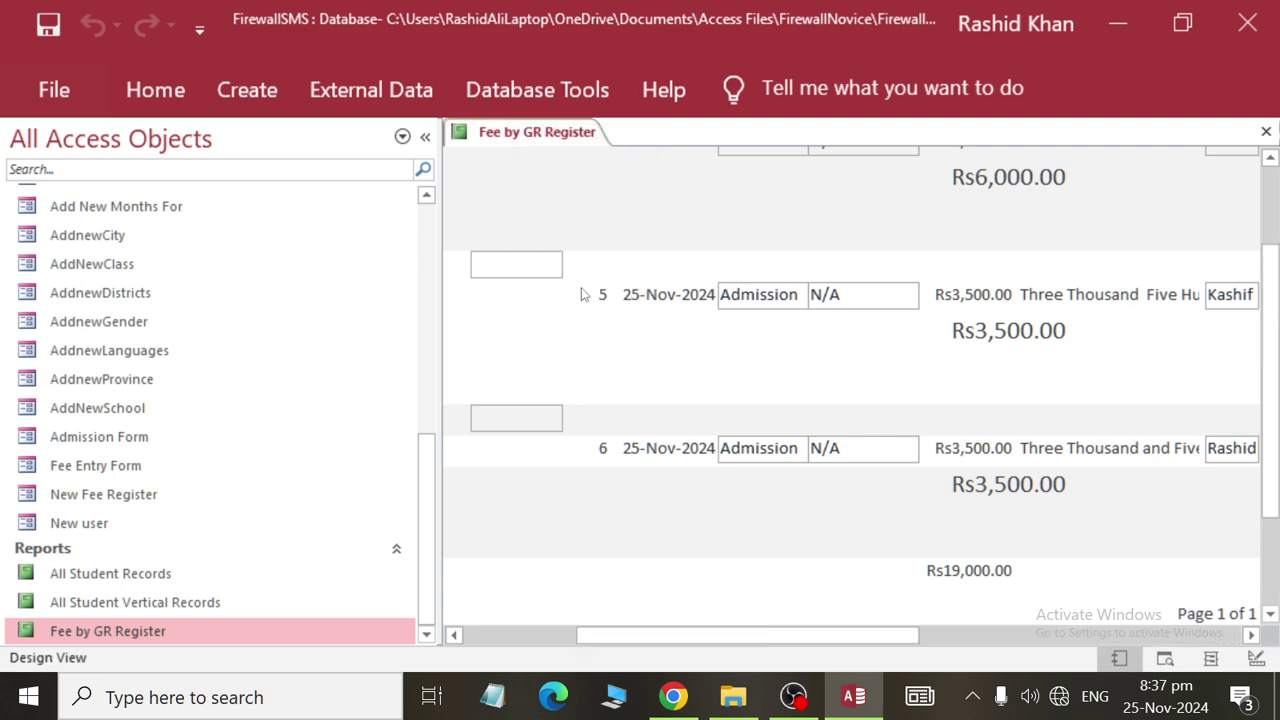
{"action": "left_click_drag", "start_coordinate": [727, 634], "coordinate": [1105, 645]}
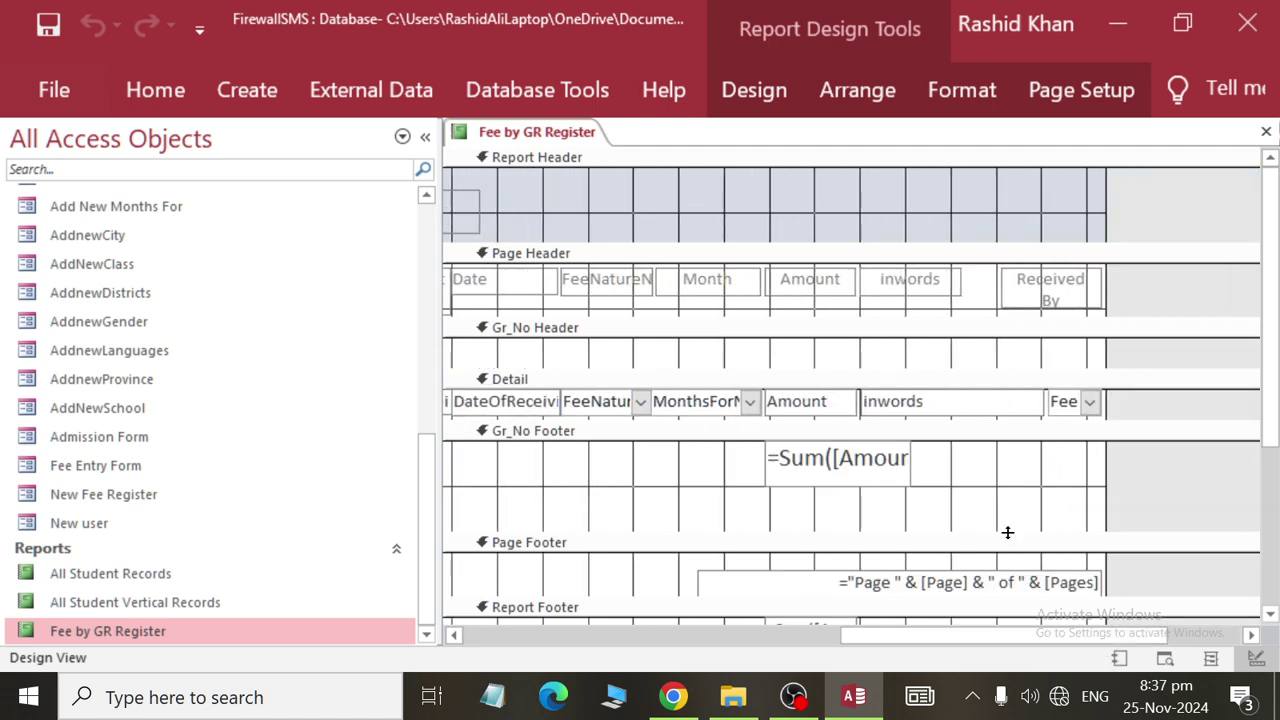
{"action": "left_click_drag", "start_coordinate": [940, 505], "coordinate": [694, 452]}
{"action": "left_click", "coordinate": [933, 86]}
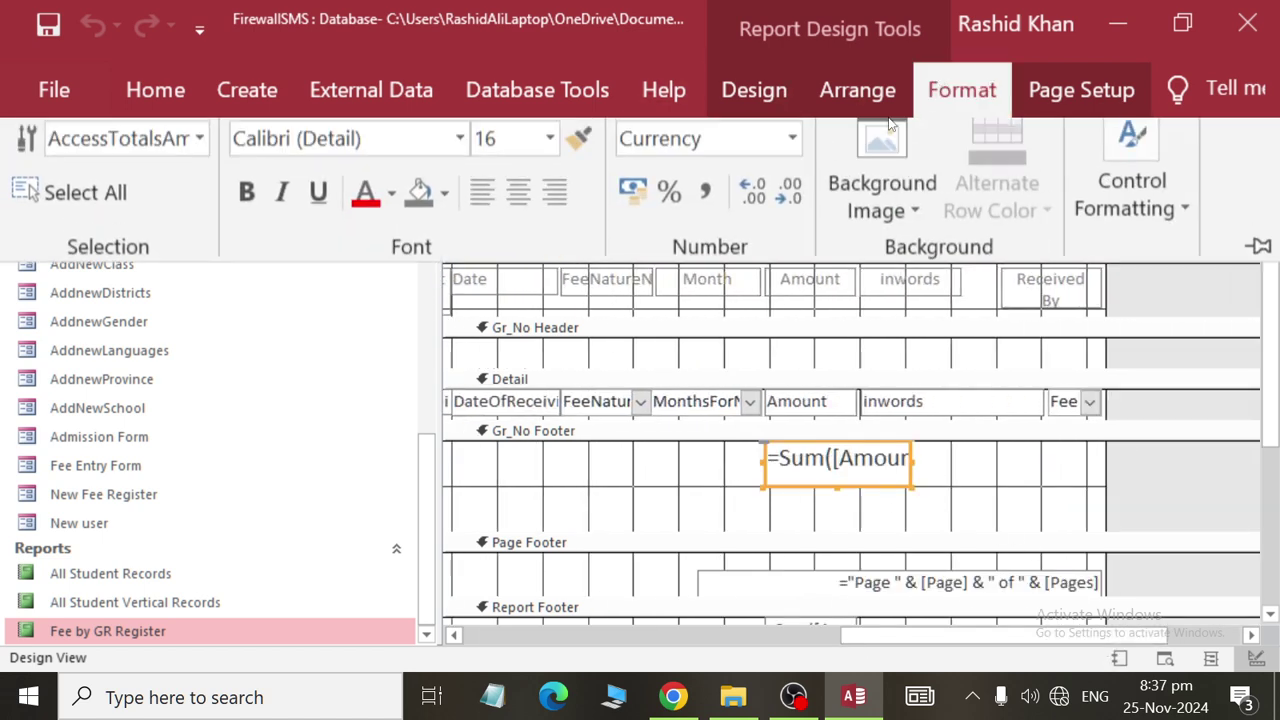
{"action": "left_click", "coordinate": [551, 155]}
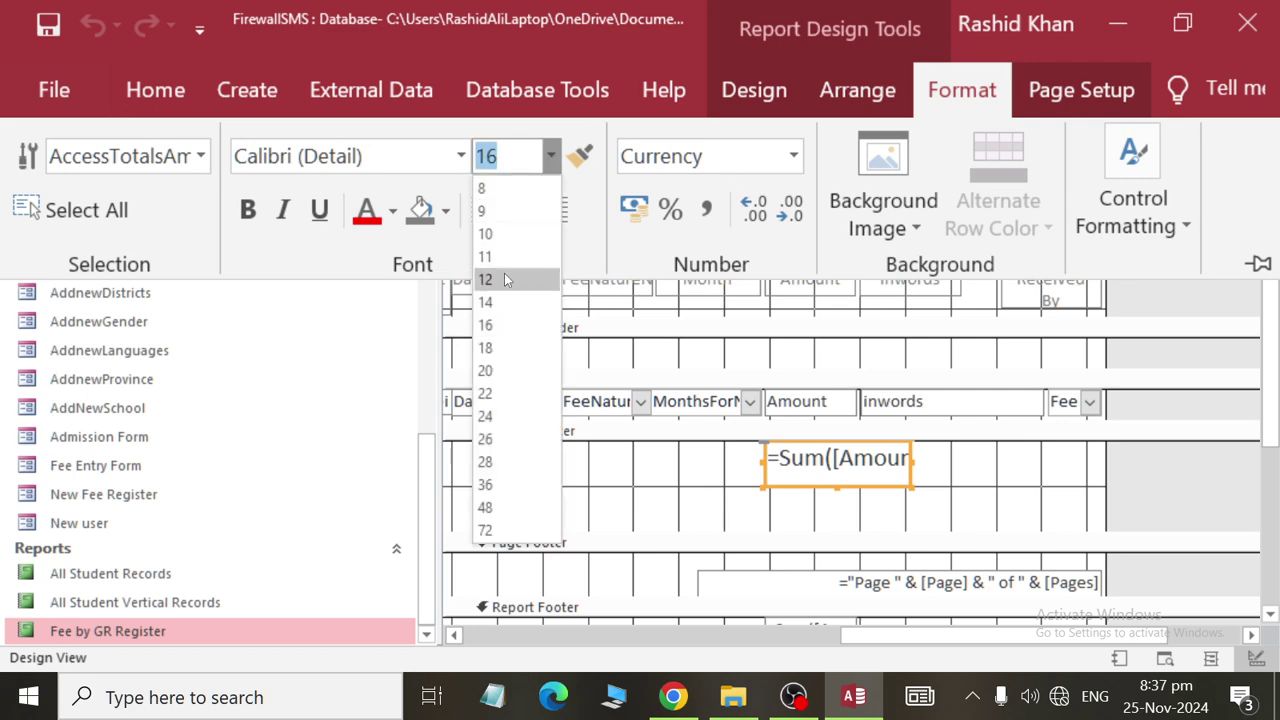
{"action": "left_click", "coordinate": [491, 300]}
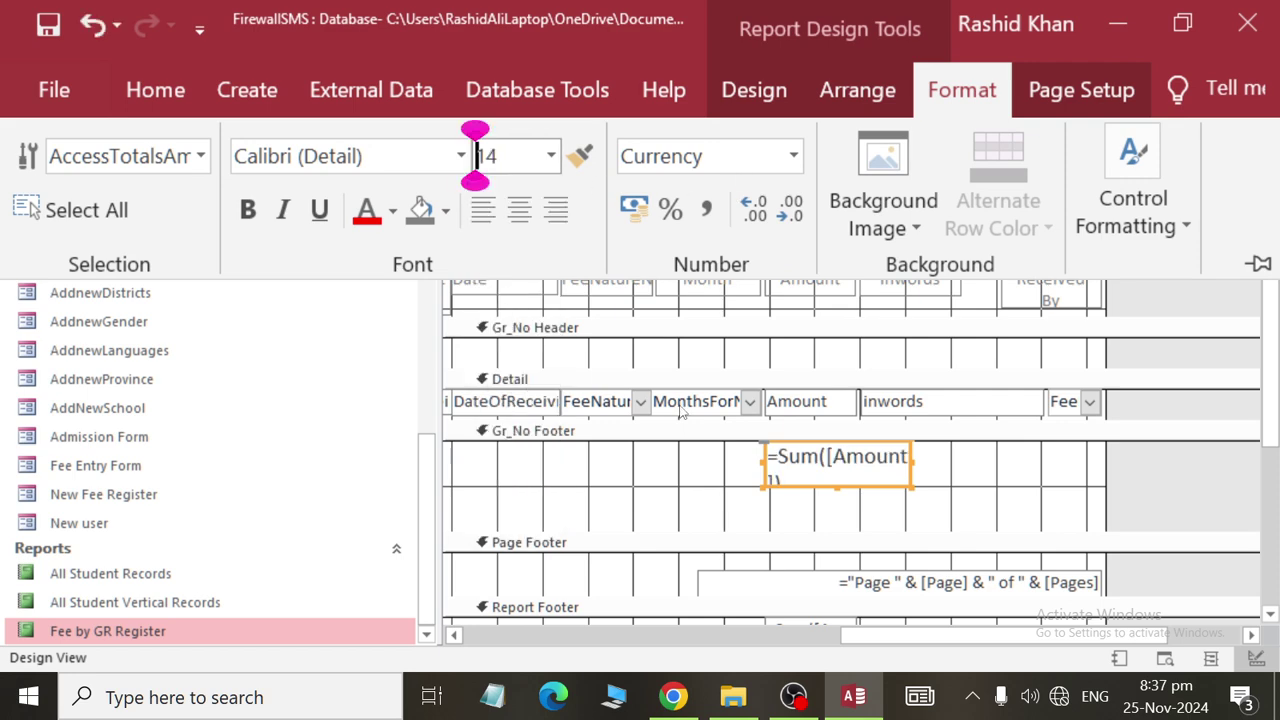
Widen the Gr_No Footer's Amount sum box leftward, reduce its height, and shrink the footer section to fit just below it.
{"action": "left_click", "coordinate": [763, 478]}
{"action": "left_click_drag", "start_coordinate": [763, 458], "coordinate": [723, 458]}
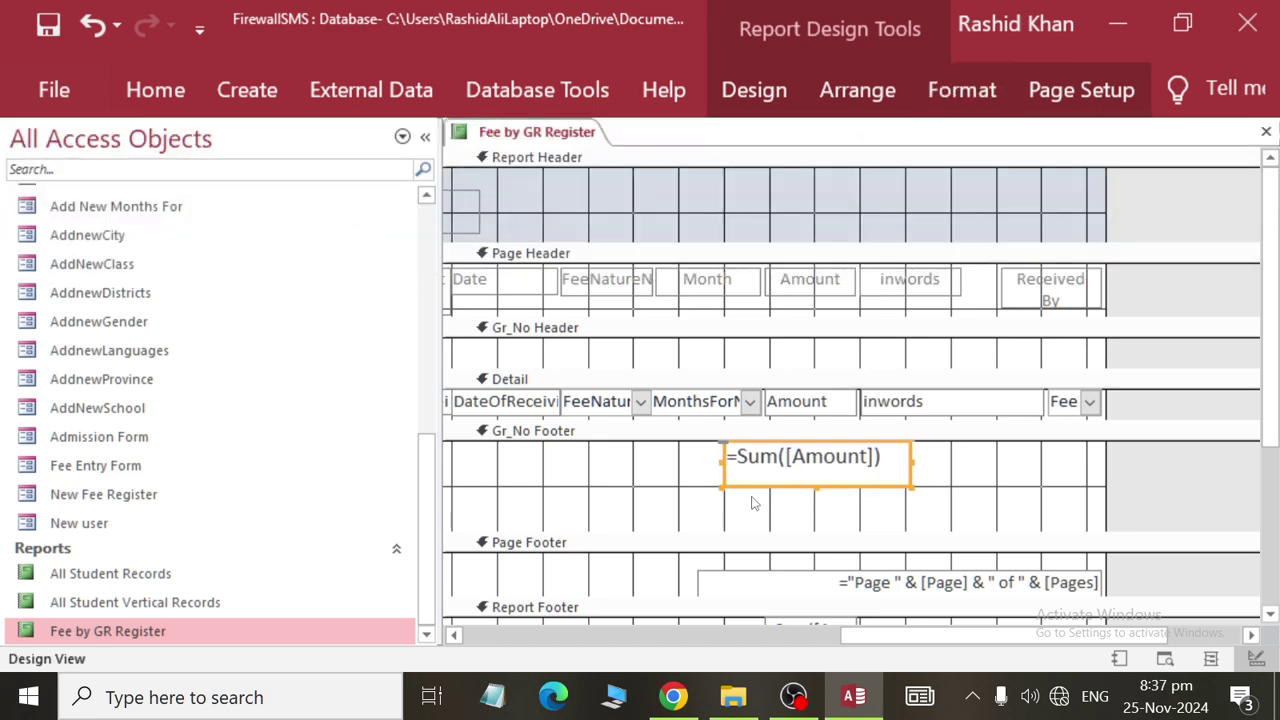
{"action": "left_click", "coordinate": [816, 507]}
{"action": "left_click", "coordinate": [815, 480]}
{"action": "double_click", "coordinate": [818, 488]}
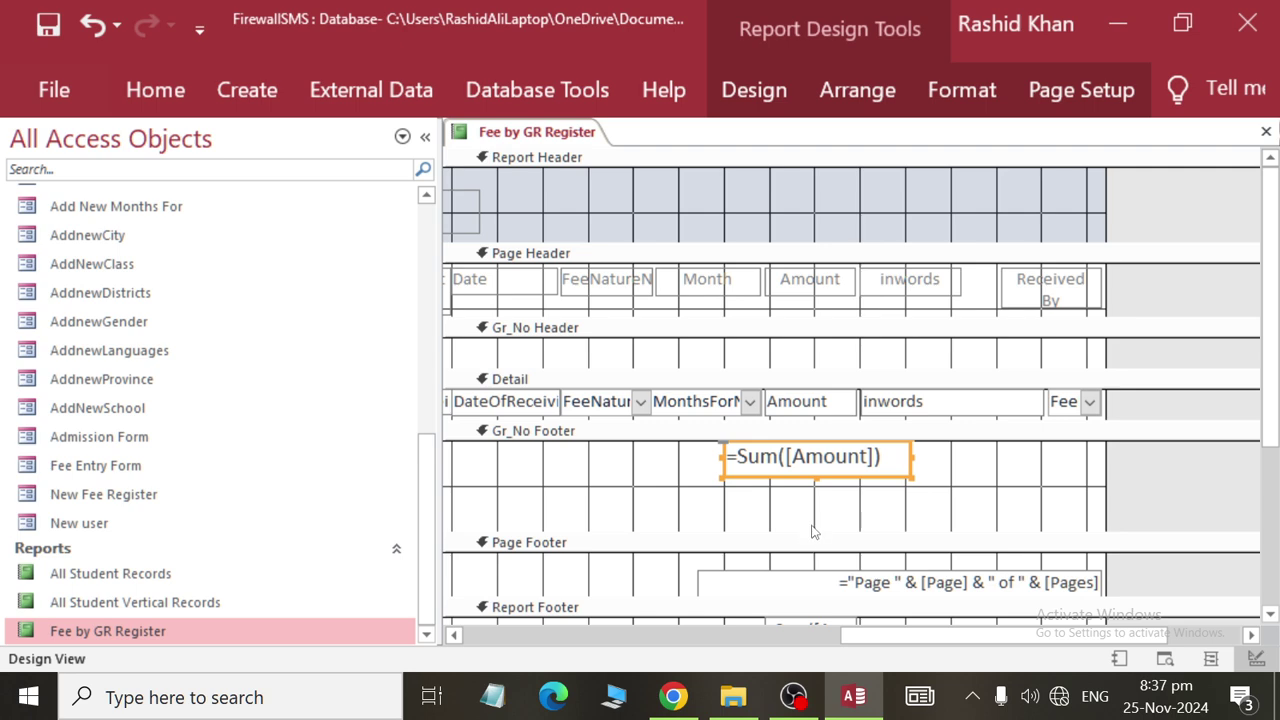
{"action": "left_click_drag", "start_coordinate": [812, 532], "coordinate": [811, 488]}
{"action": "left_click", "coordinate": [765, 478]}
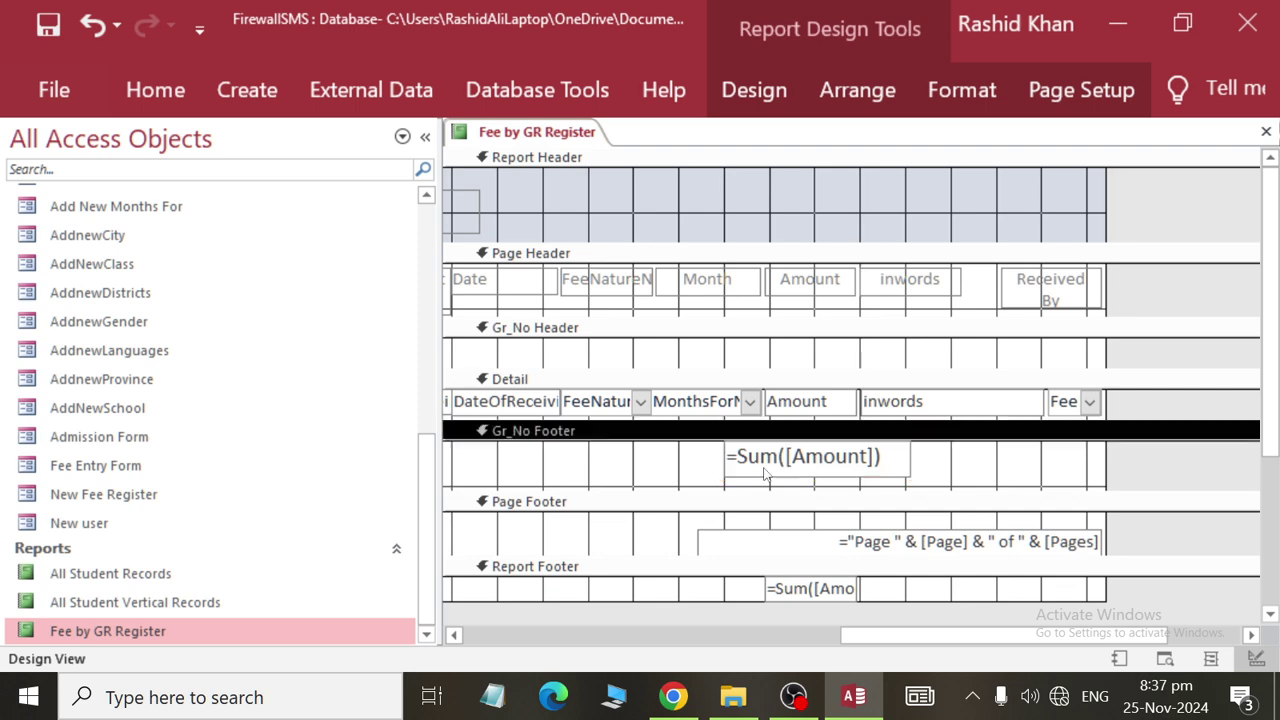
Copy the Month label from the Page Header into the Gr_No Footer and place it just left of the Amount sum.
{"action": "left_click", "coordinate": [707, 281]}
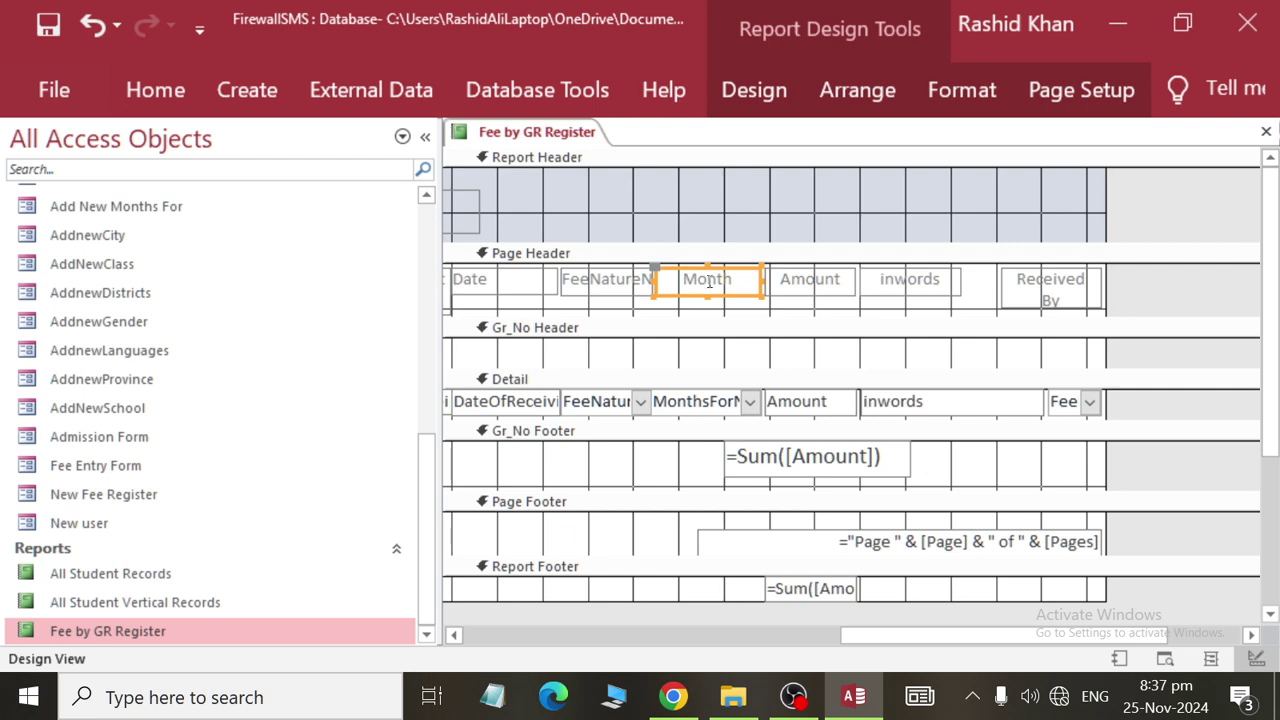
{"action": "left_click", "coordinate": [632, 465]}
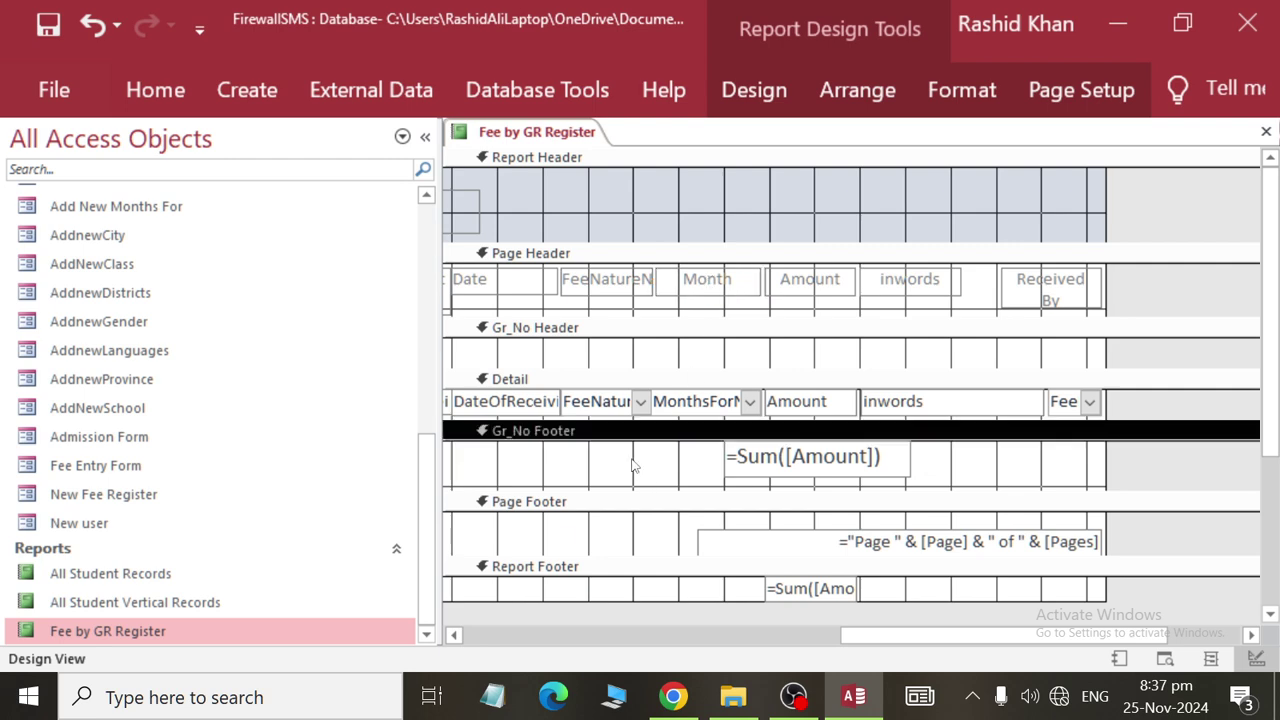
{"action": "key", "text": "Escape"}
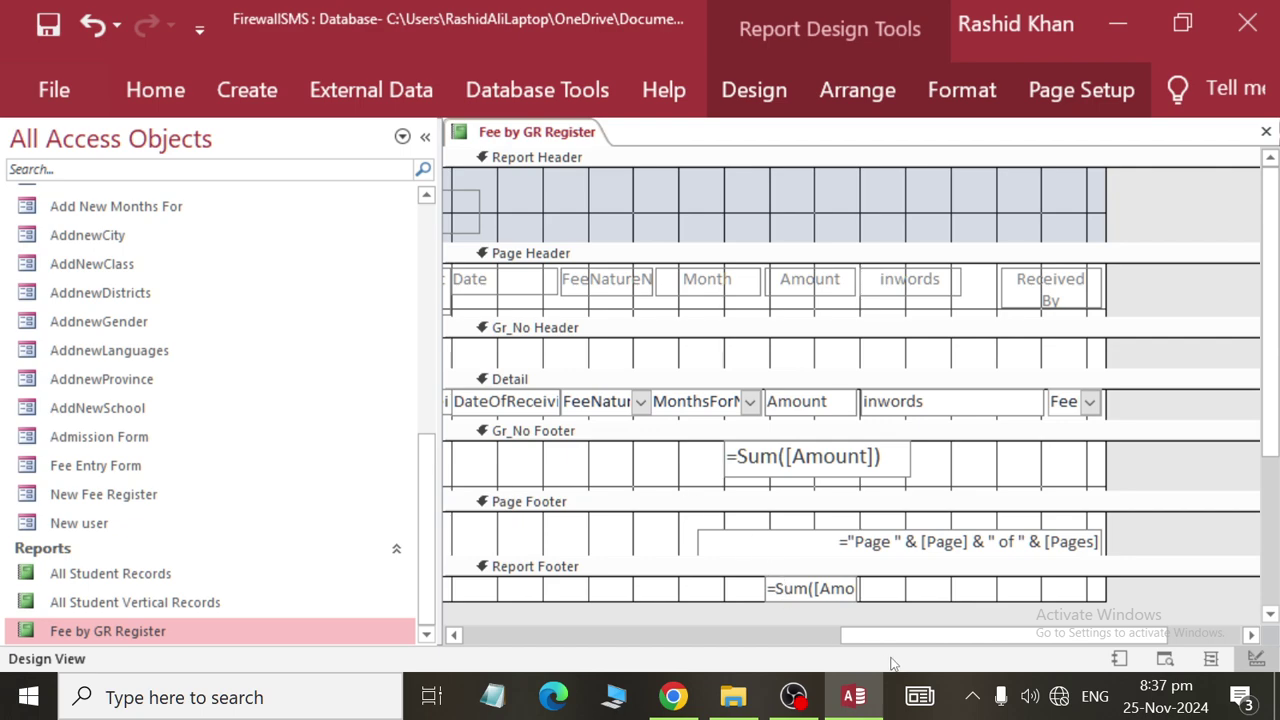
{"action": "left_click_drag", "start_coordinate": [893, 634], "coordinate": [481, 590]}
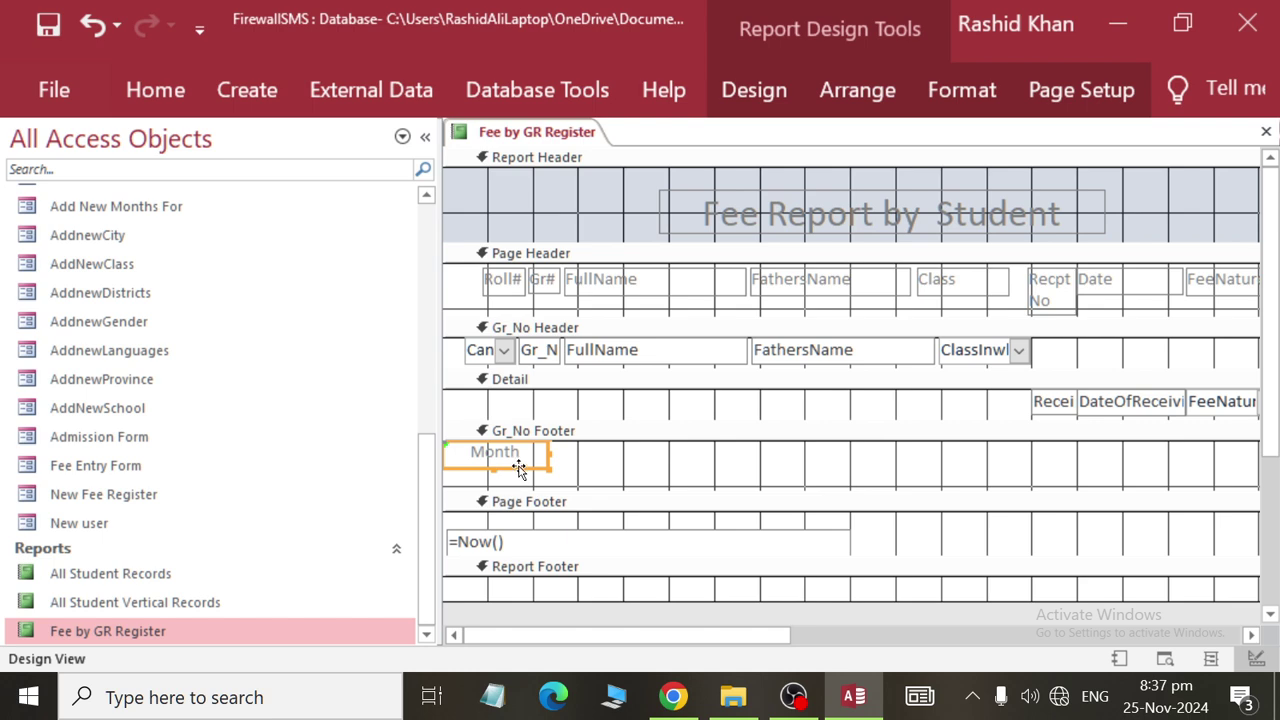
{"action": "left_click", "coordinate": [425, 136]}
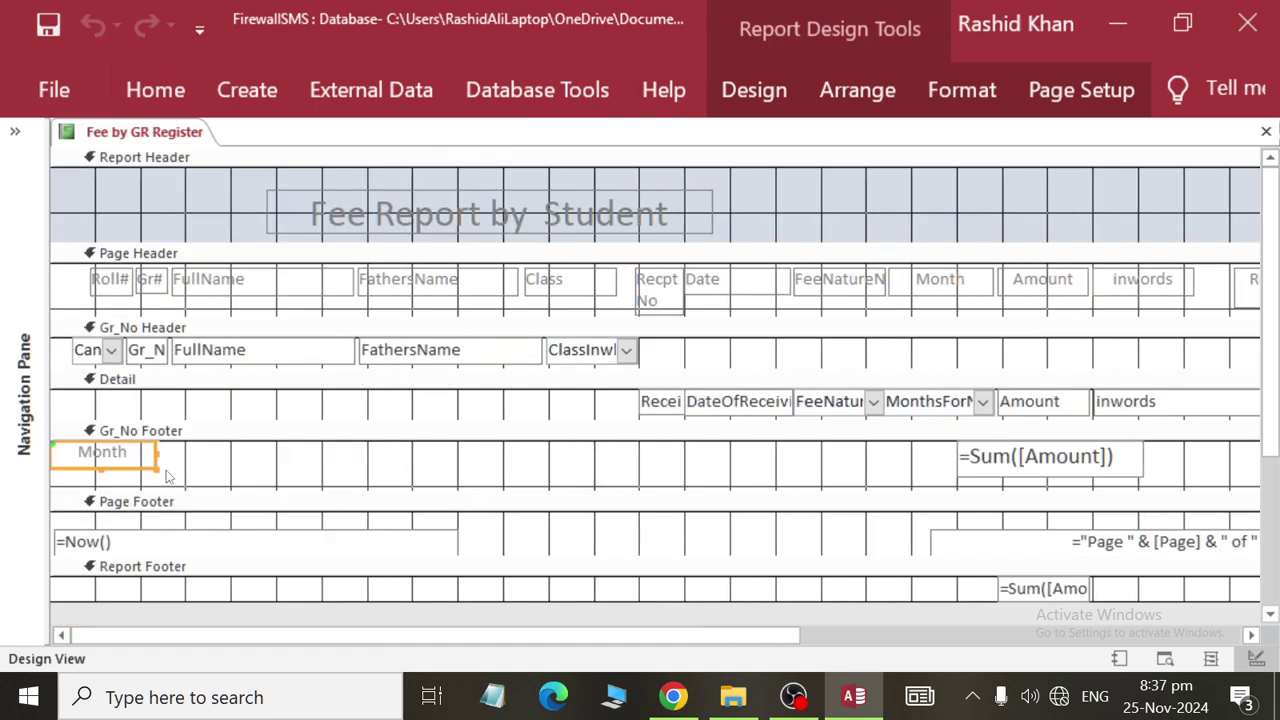
{"action": "left_click_drag", "start_coordinate": [106, 466], "coordinate": [890, 475]}
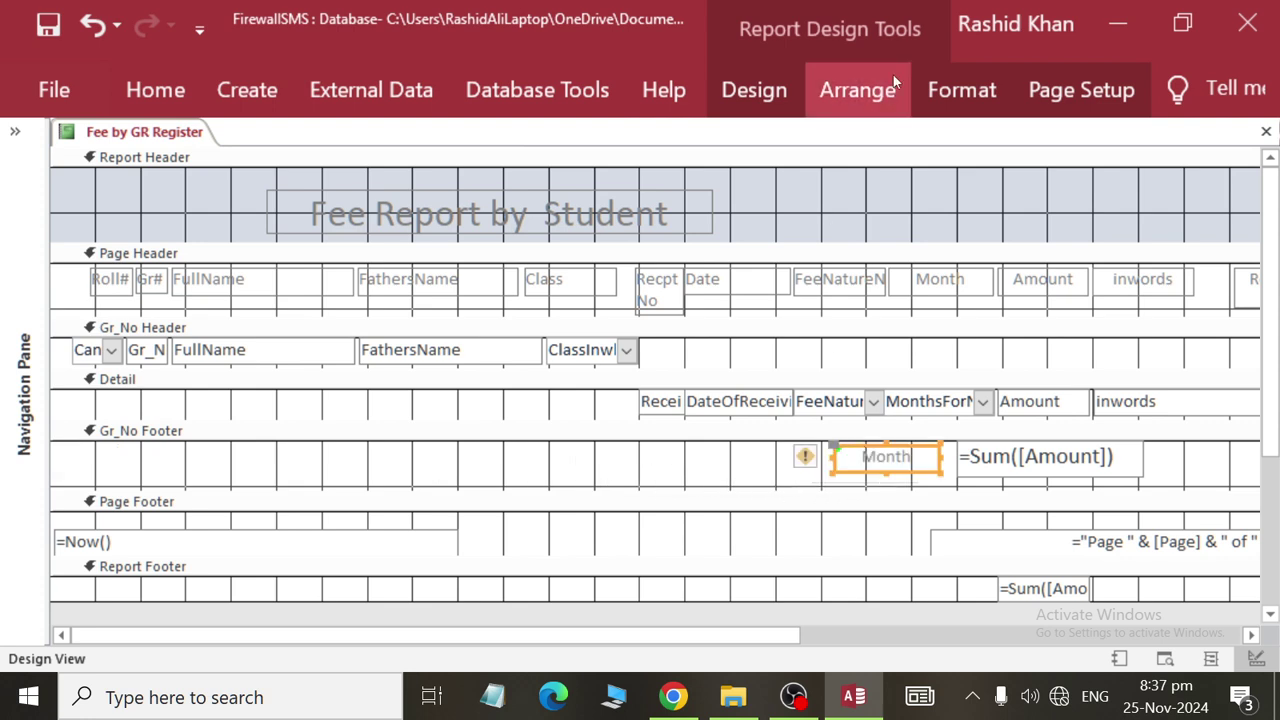
Set the font size of the copied Month label in the Gr_No Footer to 14.
{"action": "left_click", "coordinate": [962, 90]}
{"action": "left_click", "coordinate": [550, 156]}
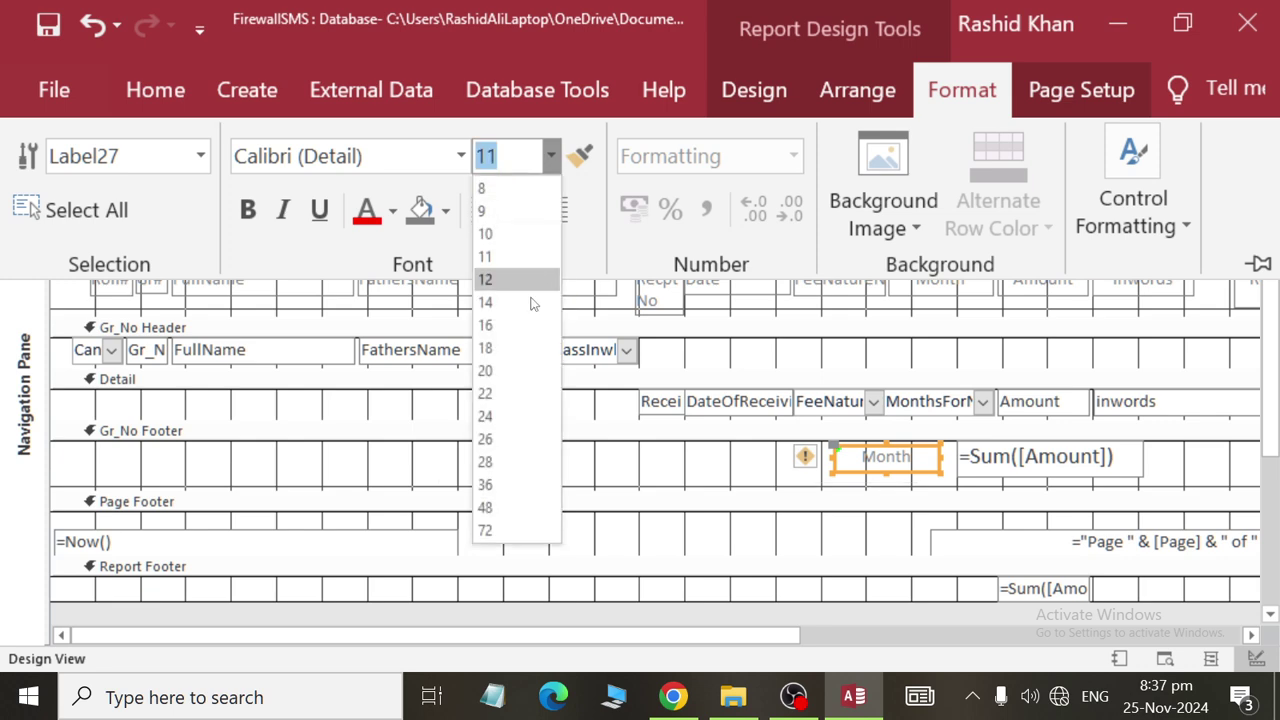
{"action": "left_click", "coordinate": [524, 302]}
{"action": "key", "text": "ctrl+F1"}
Change the copied label's caption in the Gr_No Footer to "Total Fee Received".
{"action": "left_click", "coordinate": [880, 458]}
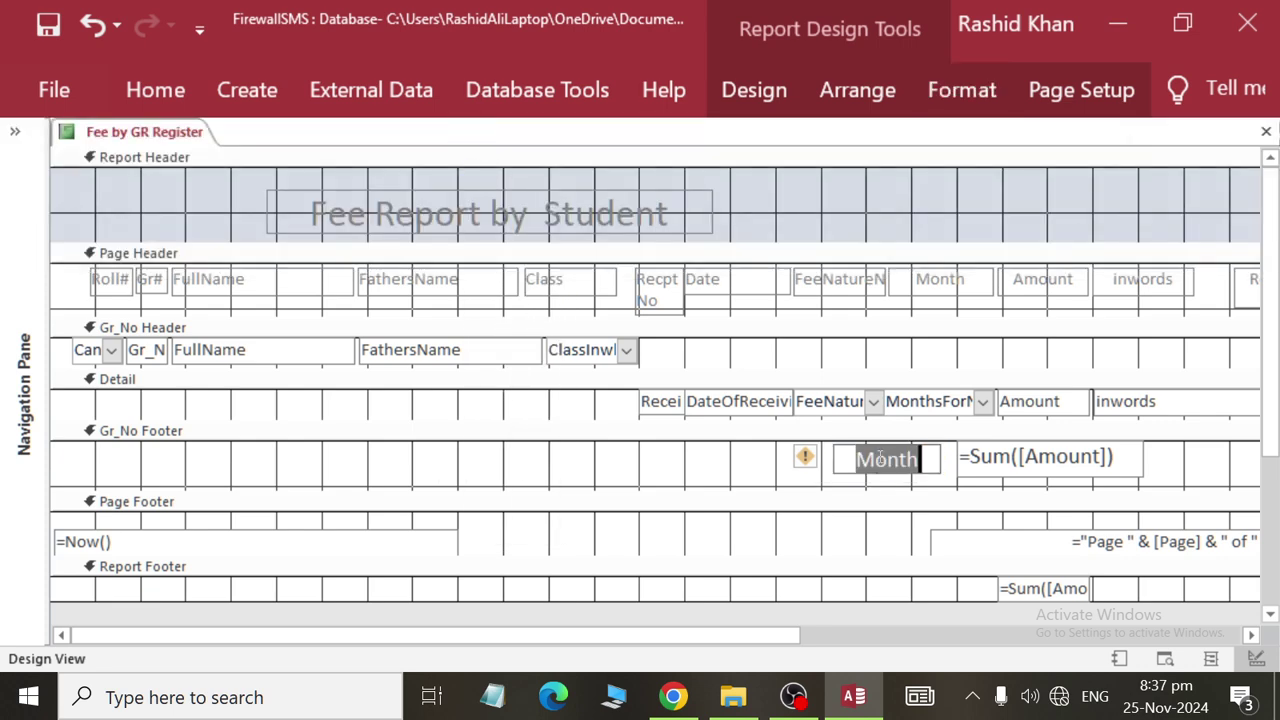
{"action": "type", "text": "Total Am"}
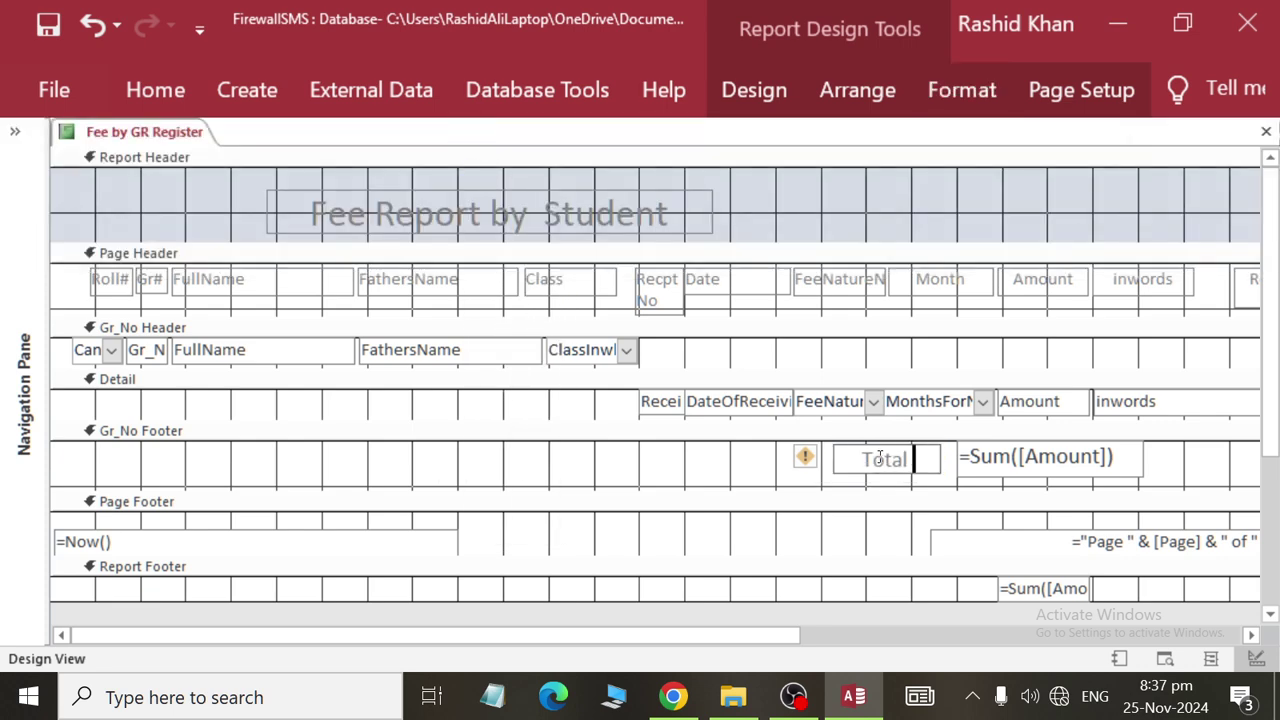
{"action": "key", "text": "BackSpace"}
{"action": "key", "text": "BackSpace"}
{"action": "type", "text": "Fee Received"}
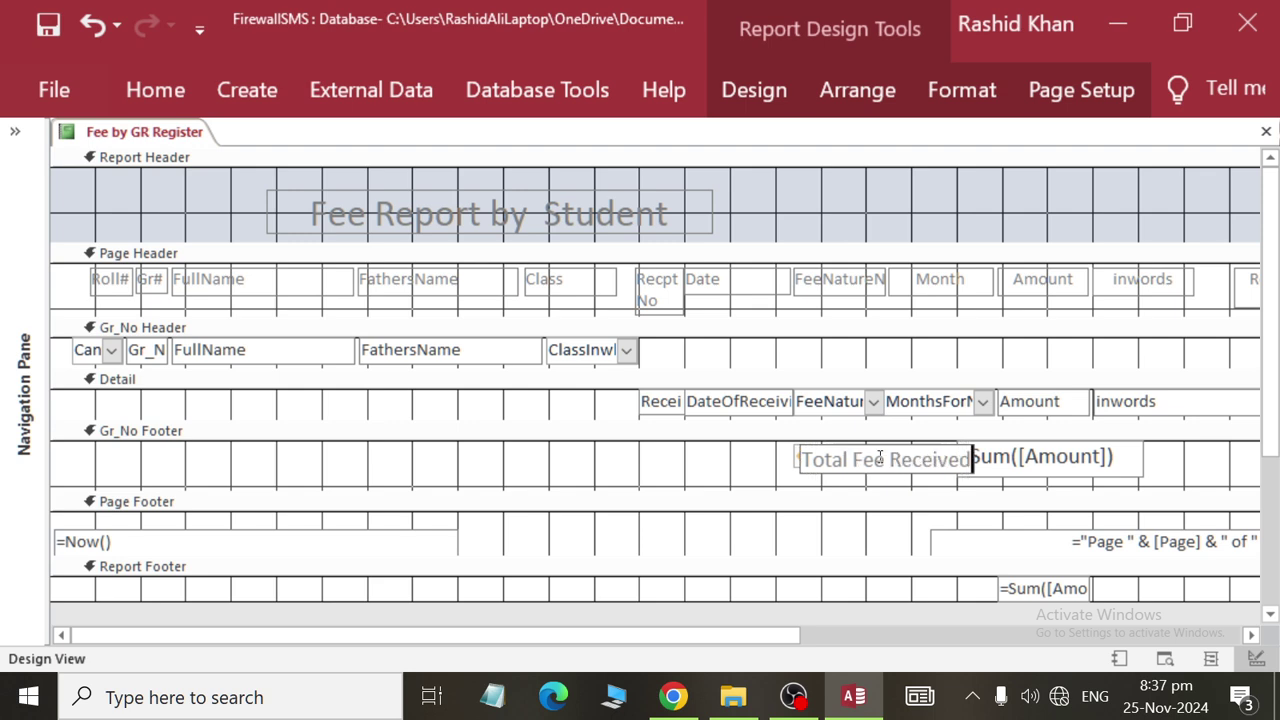
{"action": "left_click", "coordinate": [785, 471]}
Shift the Total Fee Received label left until it clears the Amount sum box.
{"action": "left_click", "coordinate": [830, 462]}
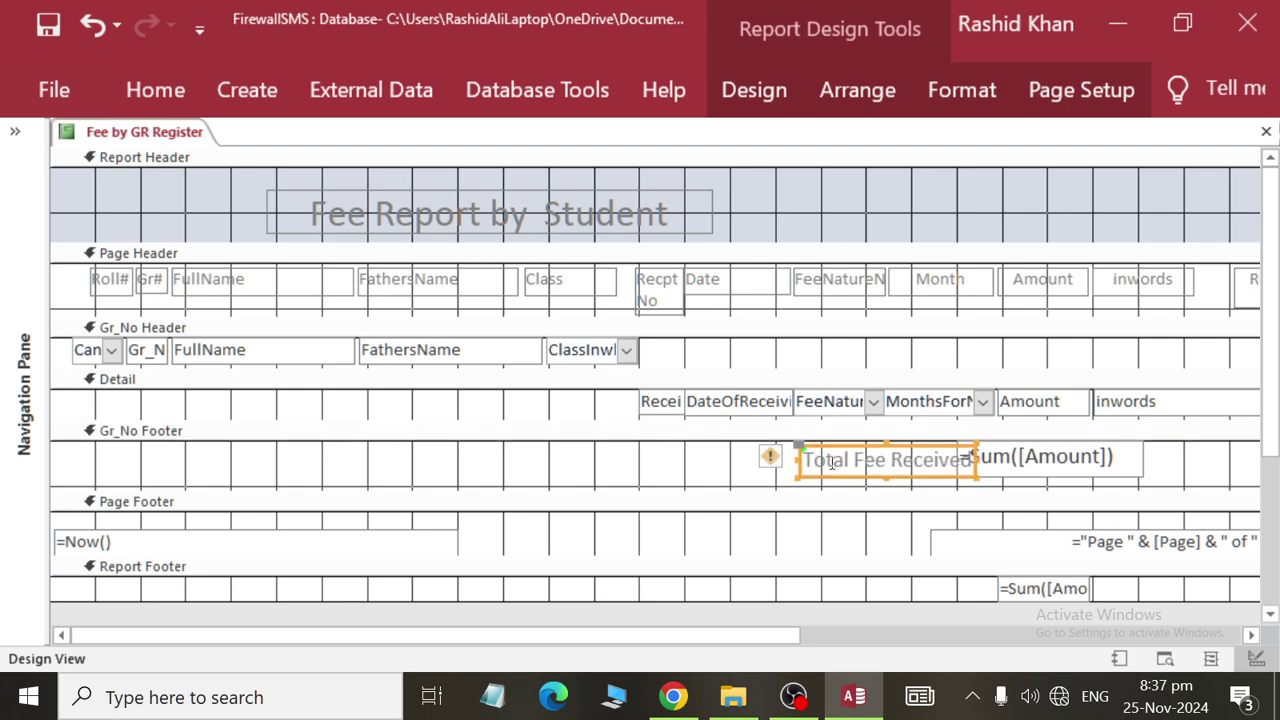
{"action": "key", "text": "Left"}
{"action": "key", "text": "Left"}
{"action": "key", "text": "Left"}
{"action": "key", "text": "Left"}
{"action": "key", "text": "Left"}
{"action": "key", "text": "Left"}
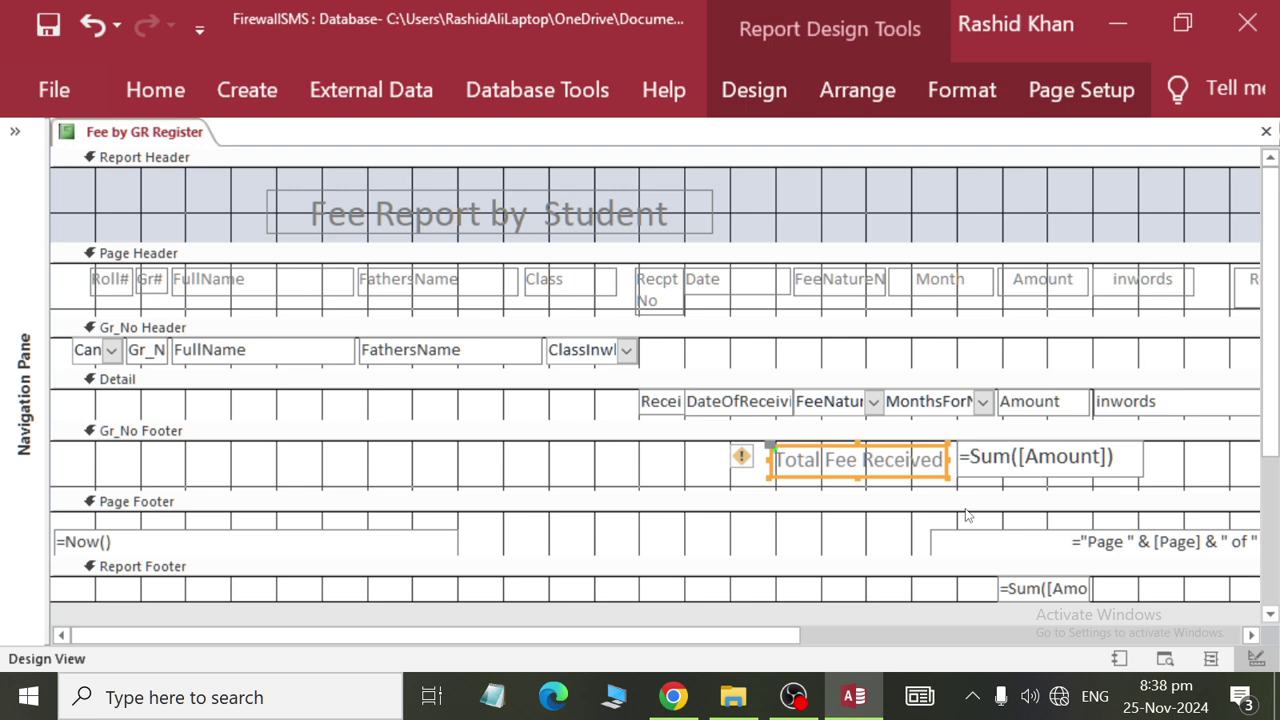
Show the report in Report View and check the Total Fee Received lines and the grand total at the end.
{"action": "right_click", "coordinate": [170, 116]}
{"action": "right_click", "coordinate": [118, 138]}
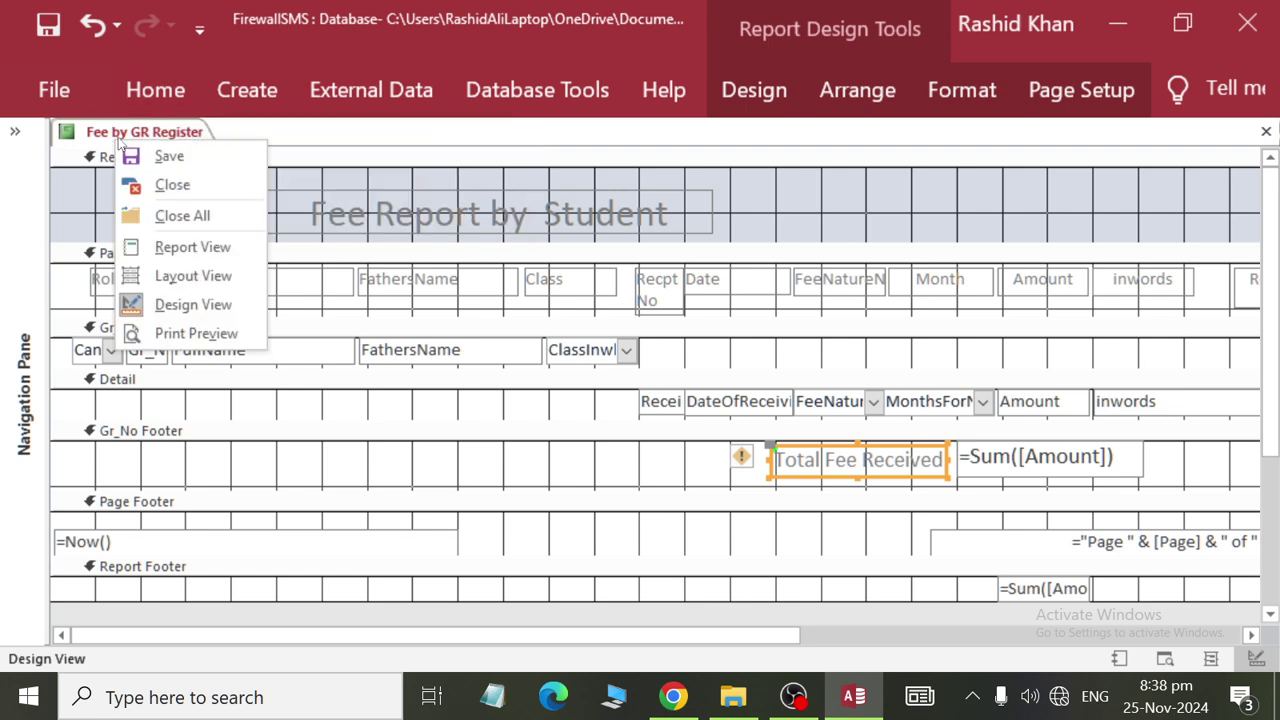
{"action": "left_click", "coordinate": [195, 248]}
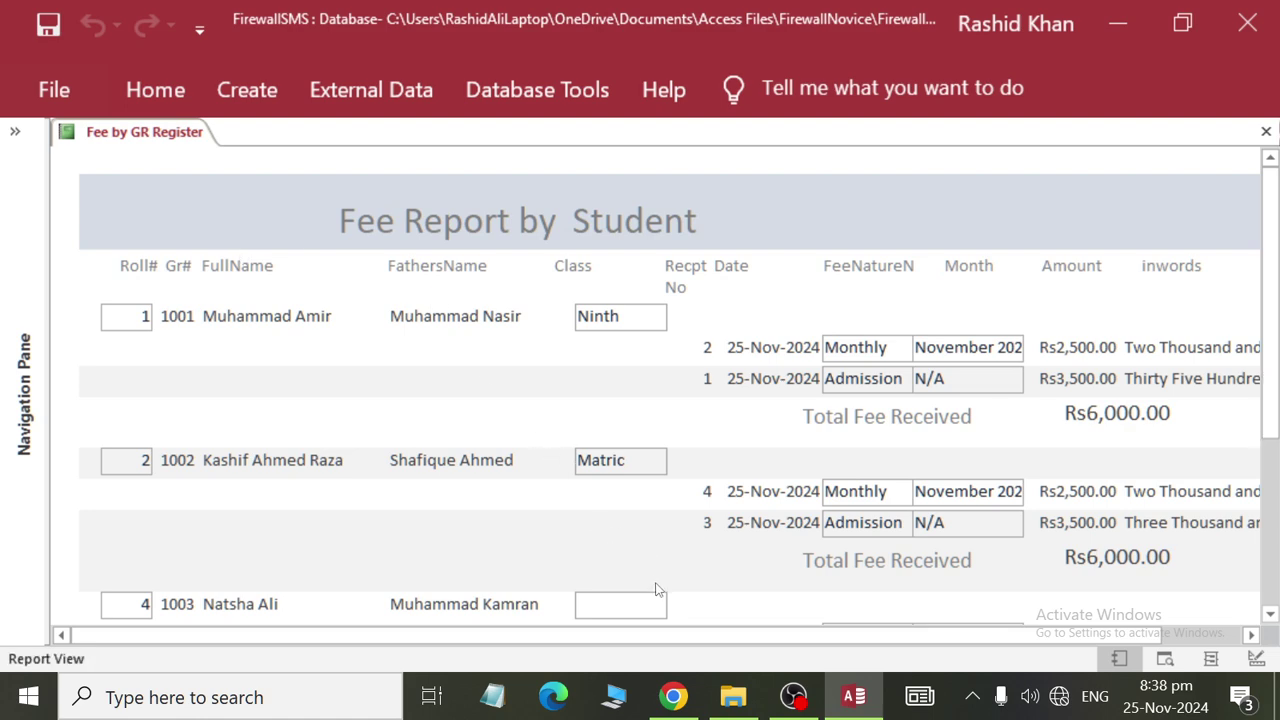
{"action": "scroll", "coordinate": [926, 434], "scroll_direction": "down", "scroll_amount": 5}
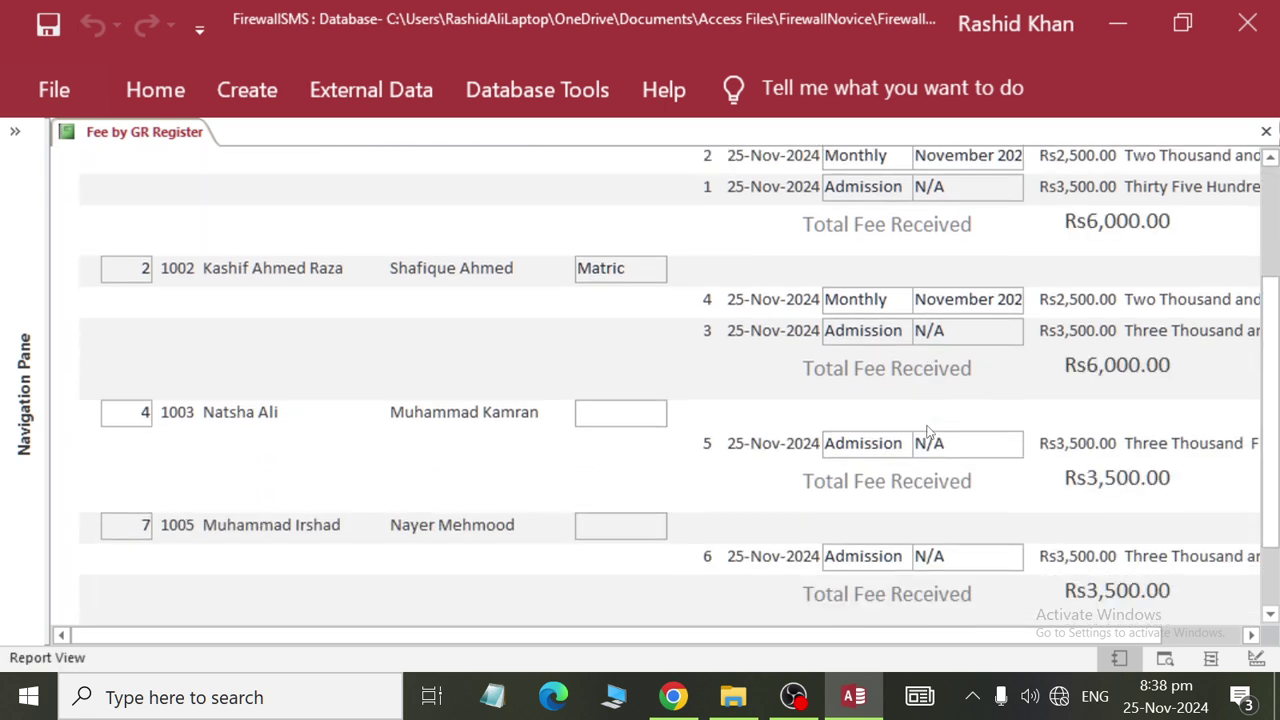
{"action": "scroll", "coordinate": [926, 434], "scroll_direction": "down", "scroll_amount": 2}
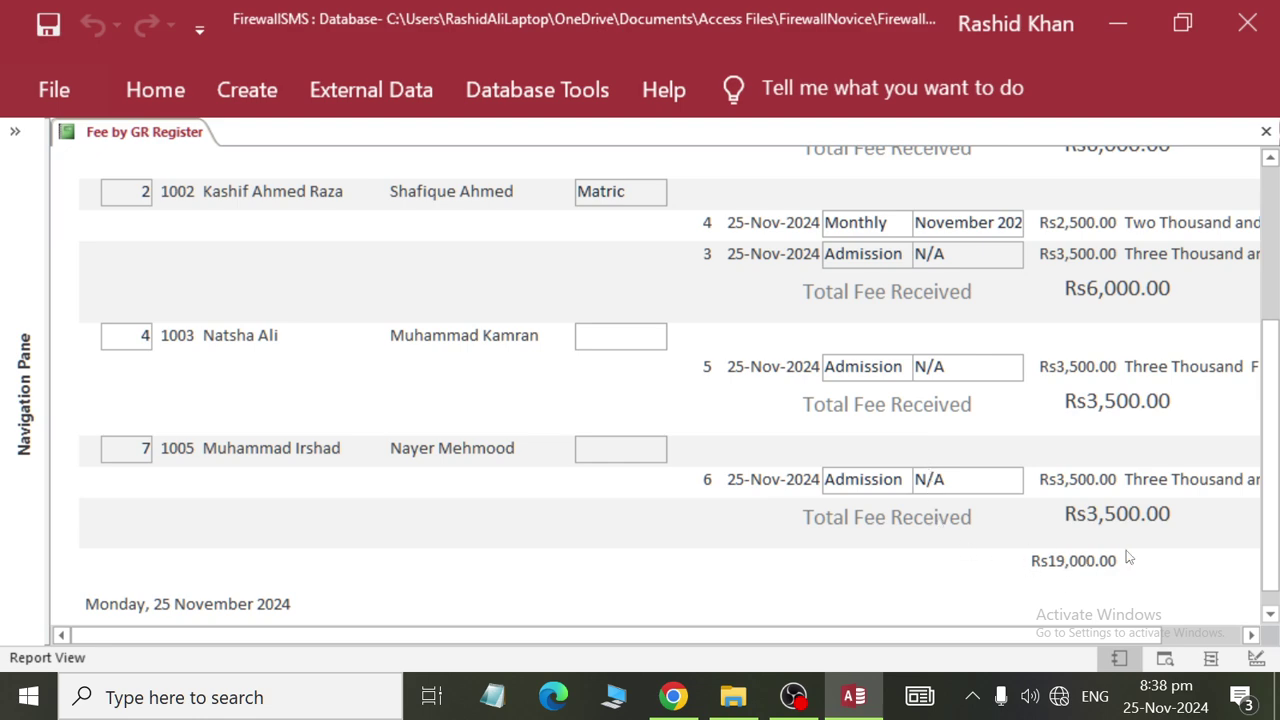
{"action": "left_click", "coordinate": [1045, 563]}
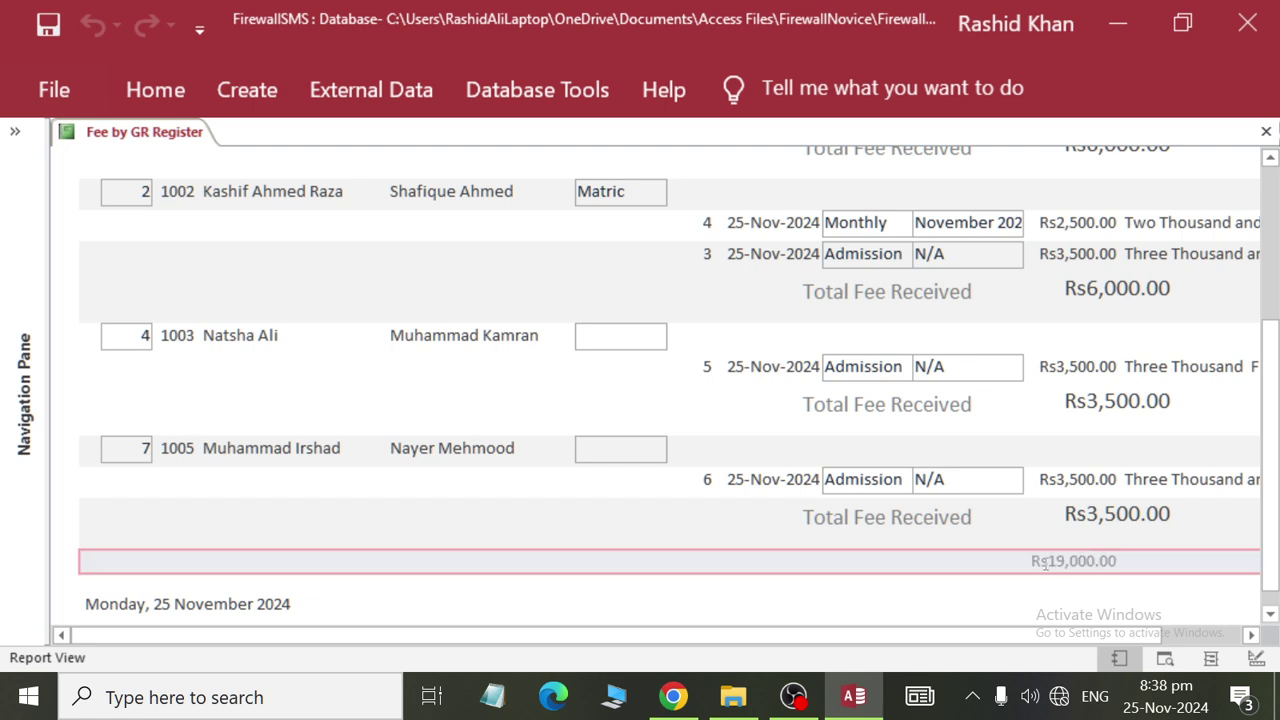
{"action": "left_click", "coordinate": [1127, 600]}
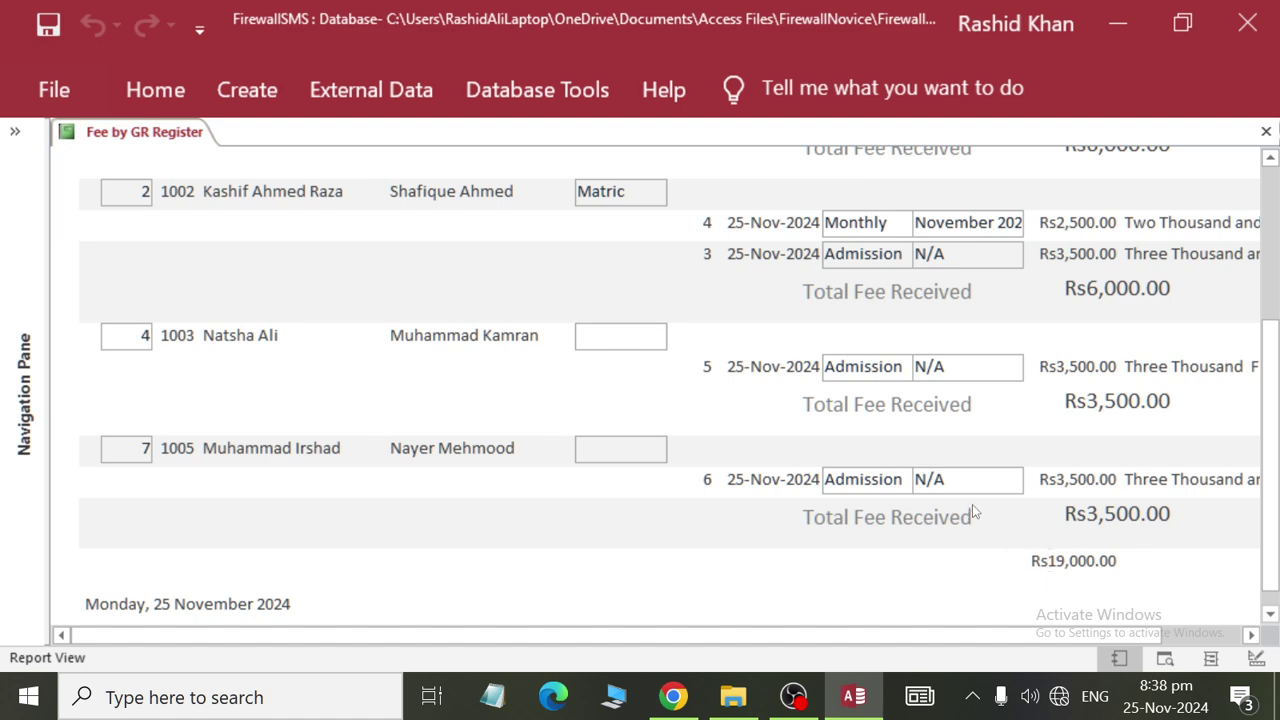
Return the report to Design View and set the Report Footer's Amount sum to font size 14.
{"action": "right_click", "coordinate": [168, 138]}
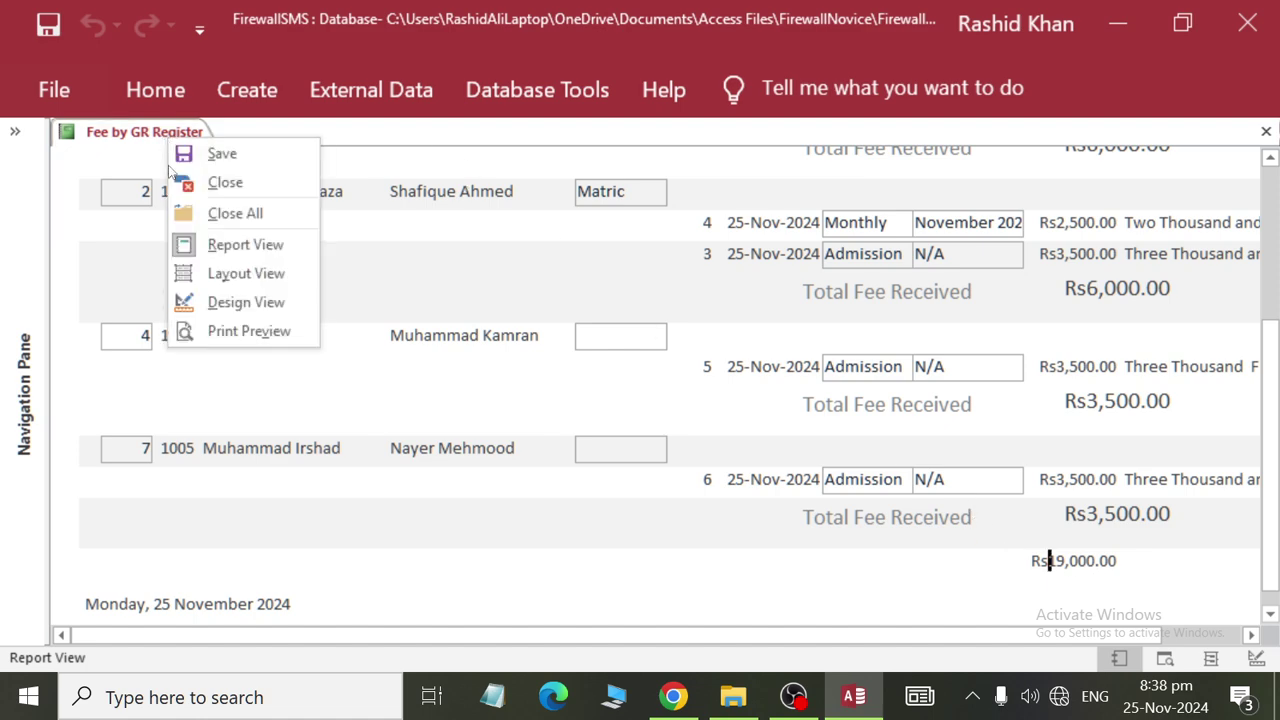
{"action": "left_click", "coordinate": [210, 302]}
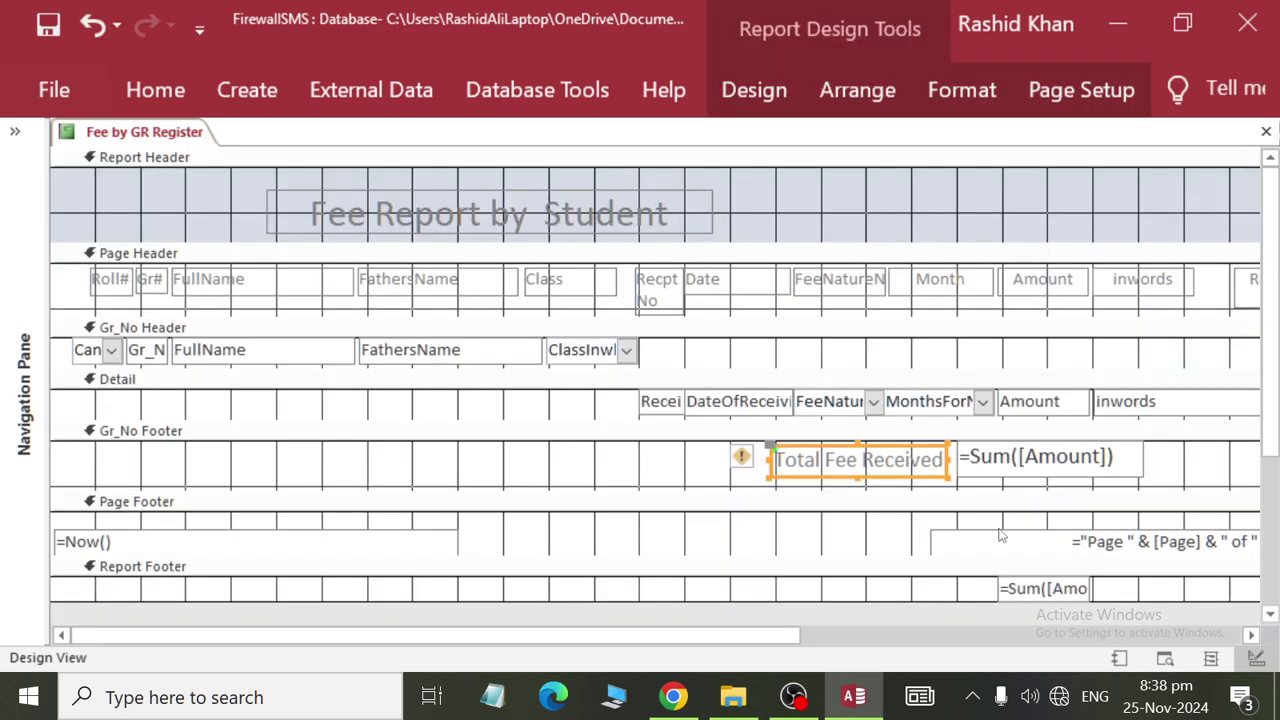
{"action": "scroll", "coordinate": [1001, 536], "scroll_direction": "down", "scroll_amount": 2}
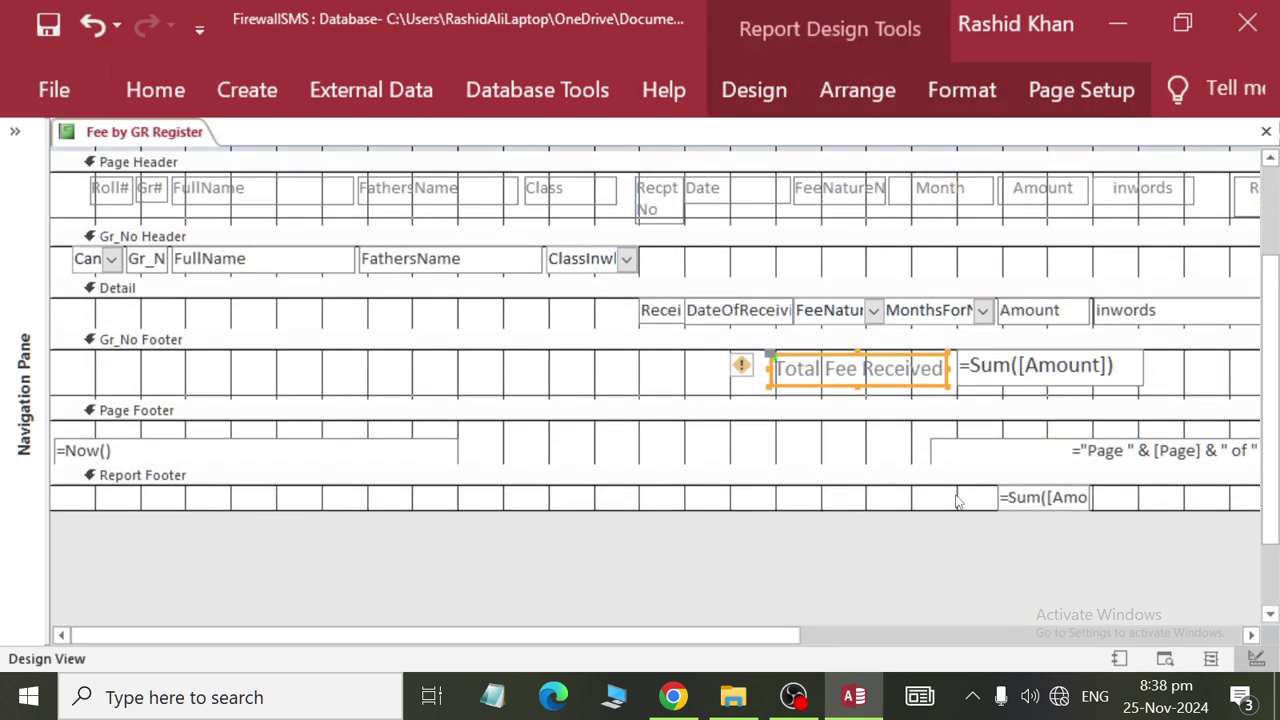
{"action": "left_click", "coordinate": [1002, 497]}
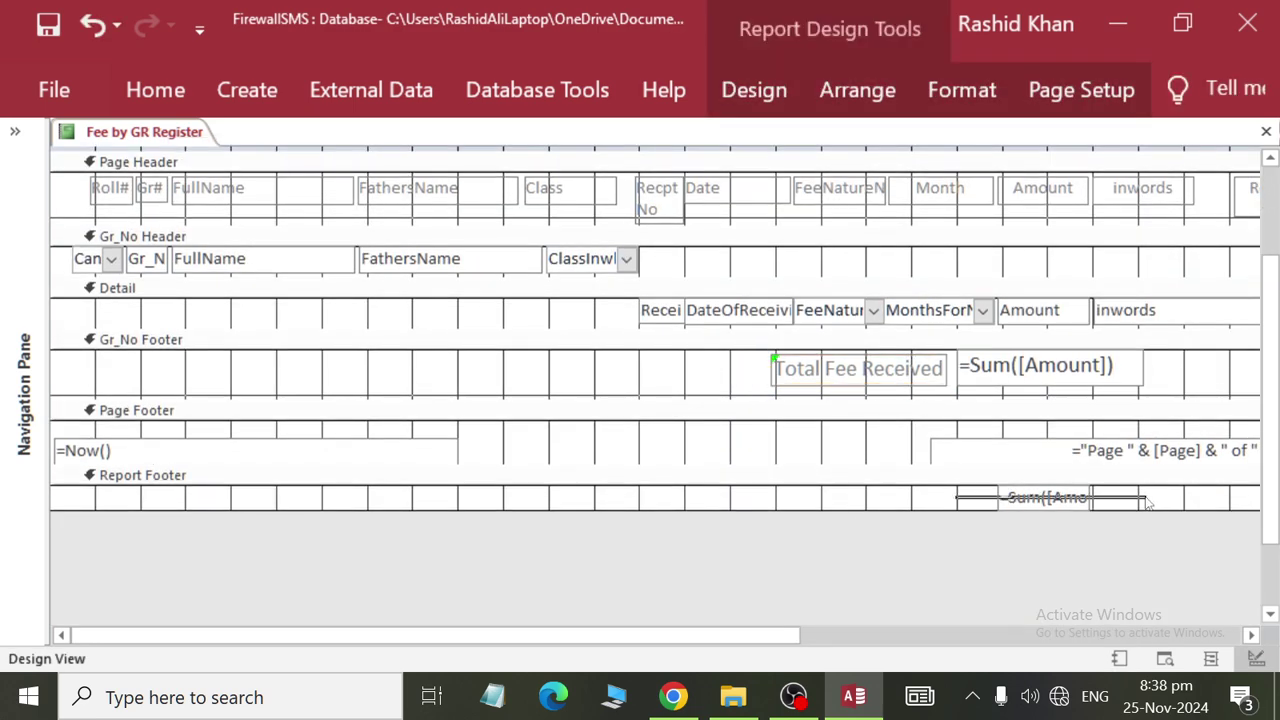
{"action": "left_click", "coordinate": [955, 95]}
{"action": "left_click", "coordinate": [551, 156]}
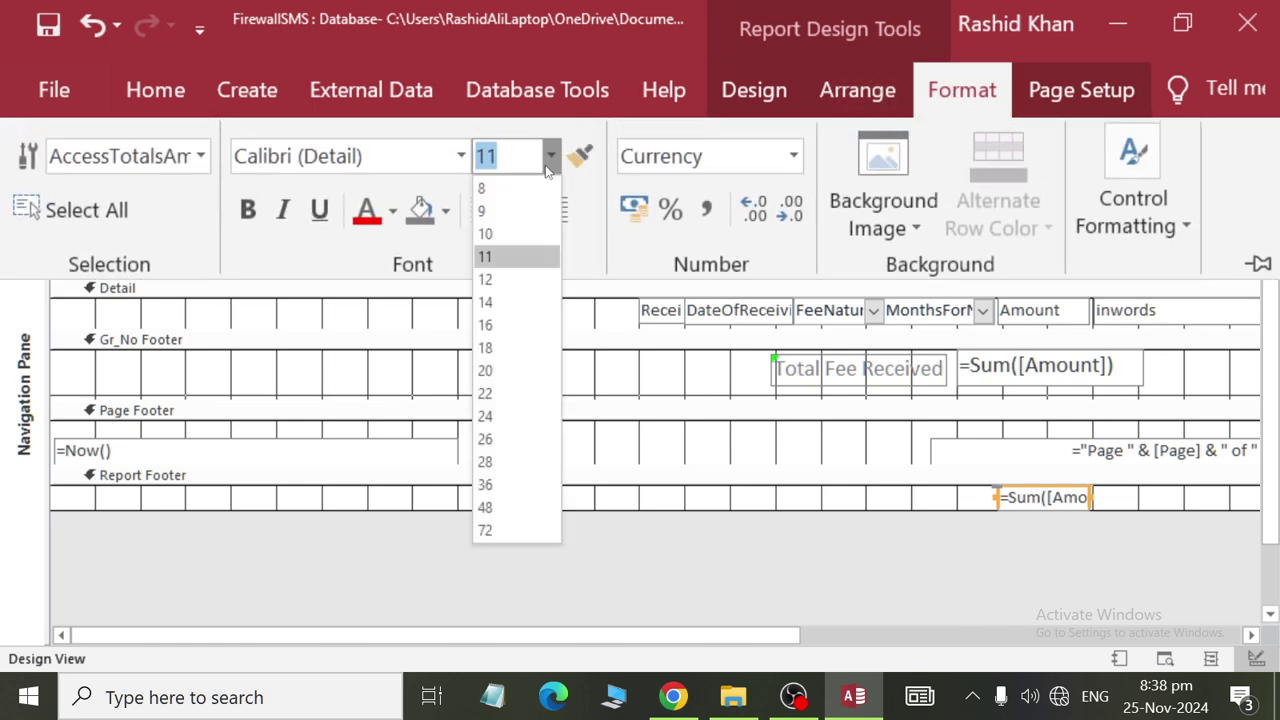
{"action": "left_click", "coordinate": [516, 303]}
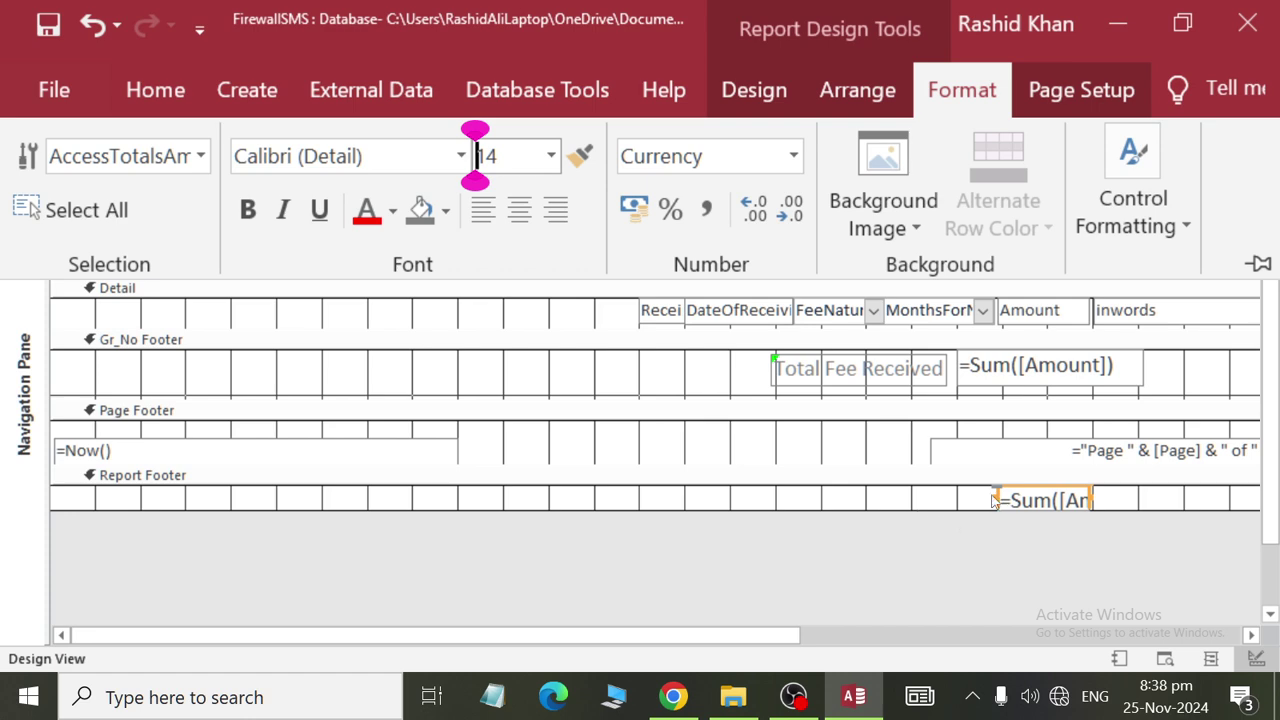
Widen the Report Footer's Amount sum box on both sides so the whole expression fits.
{"action": "key", "text": "ctrl+F1"}
{"action": "left_click_drag", "start_coordinate": [996, 497], "coordinate": [955, 495]}
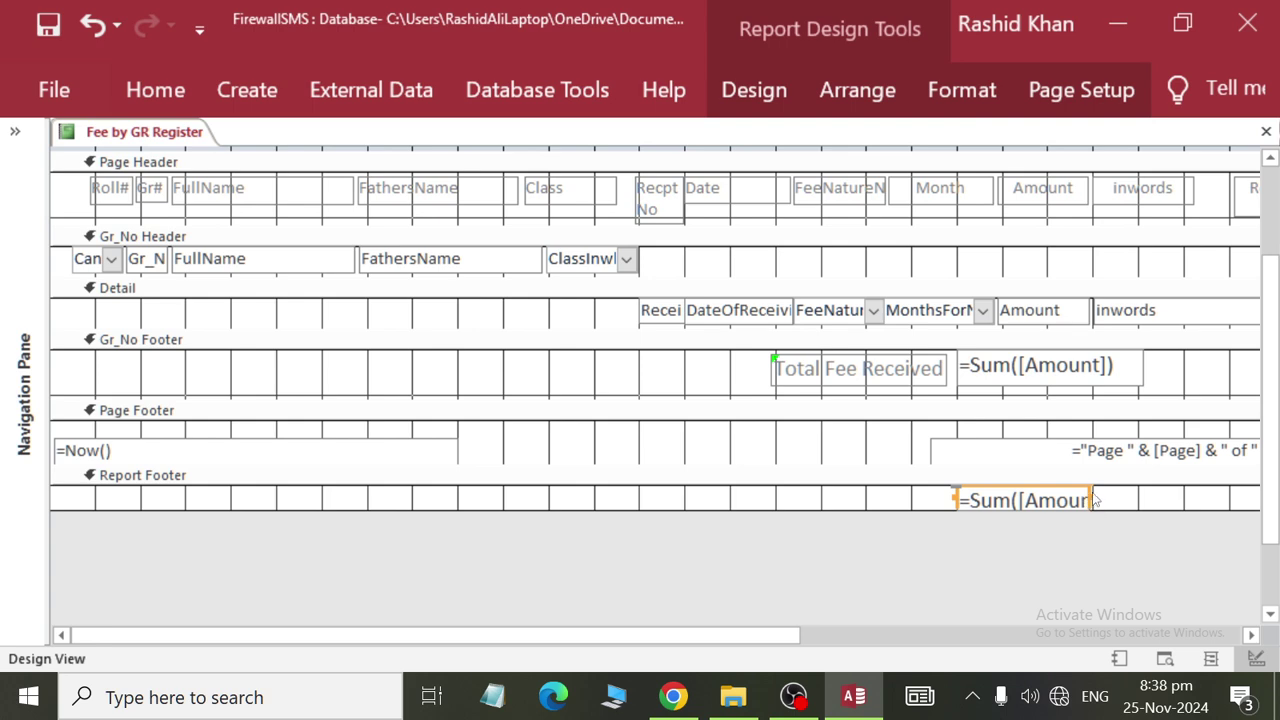
{"action": "left_click_drag", "start_coordinate": [1080, 500], "coordinate": [1140, 497]}
Copy the Total Fee Received label from the Gr_No Footer into the Report Footer, just before the Amount sum box.
{"action": "left_click", "coordinate": [854, 397]}
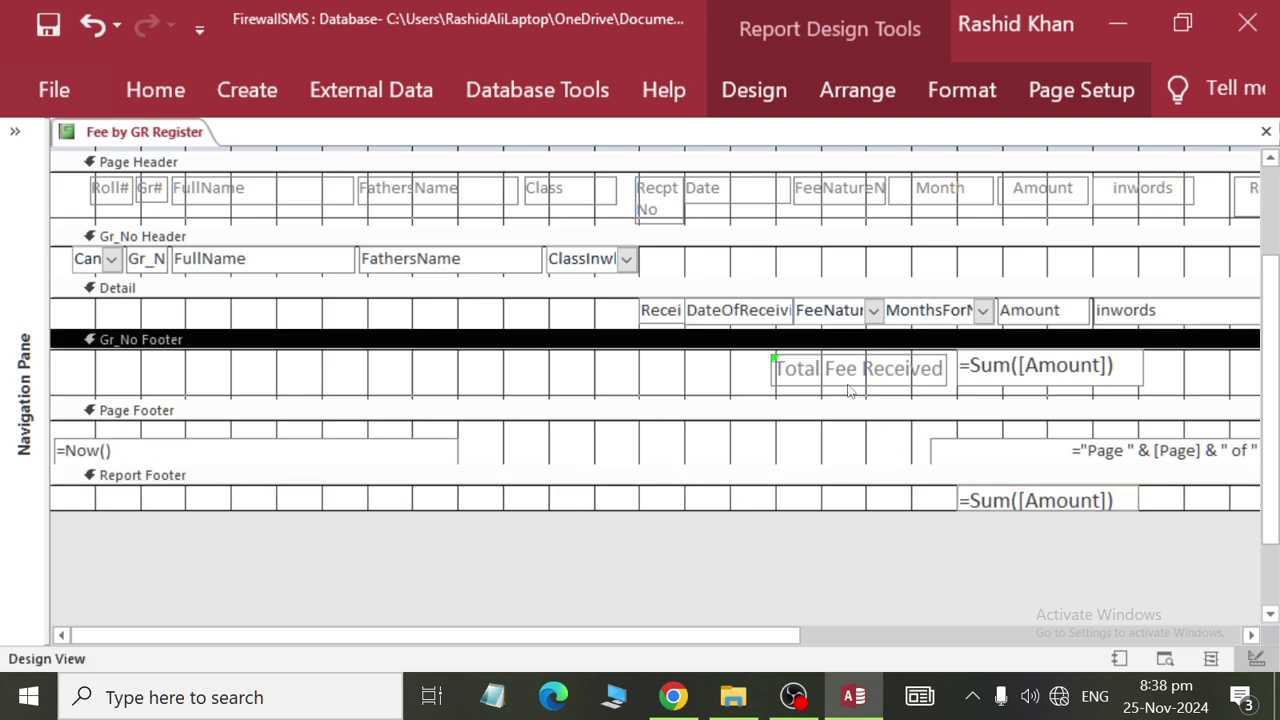
{"action": "left_click", "coordinate": [846, 376]}
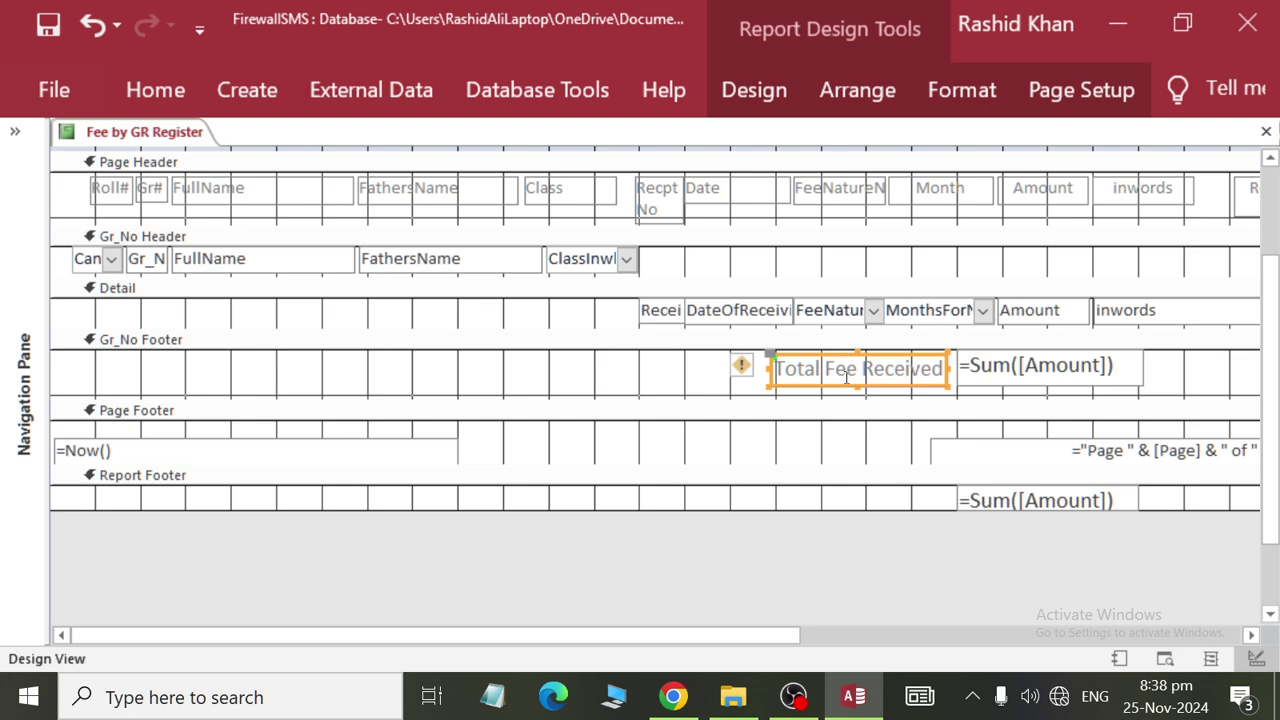
{"action": "left_click", "coordinate": [806, 500]}
{"action": "key", "text": "ctrl+v"}
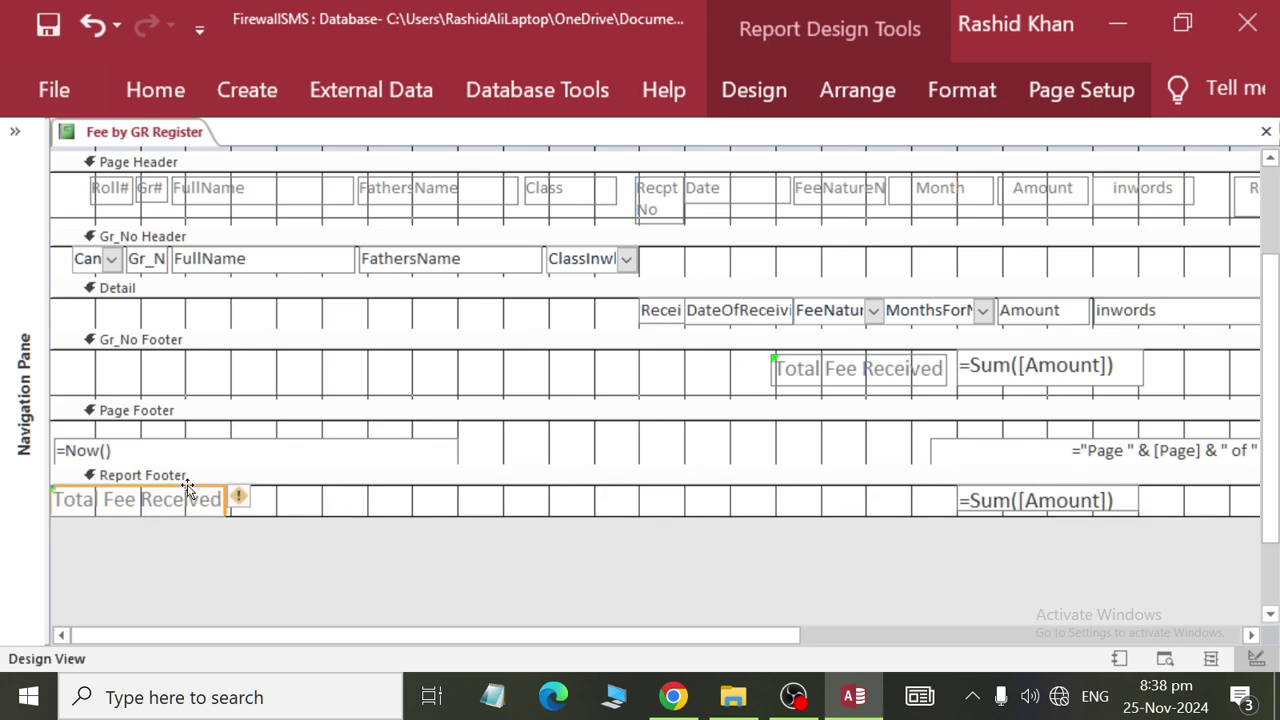
{"action": "left_click_drag", "start_coordinate": [187, 487], "coordinate": [903, 474]}
Change the caption of the label in the Gr_No Footer to "Total Amount Received".
{"action": "double_click", "coordinate": [840, 371]}
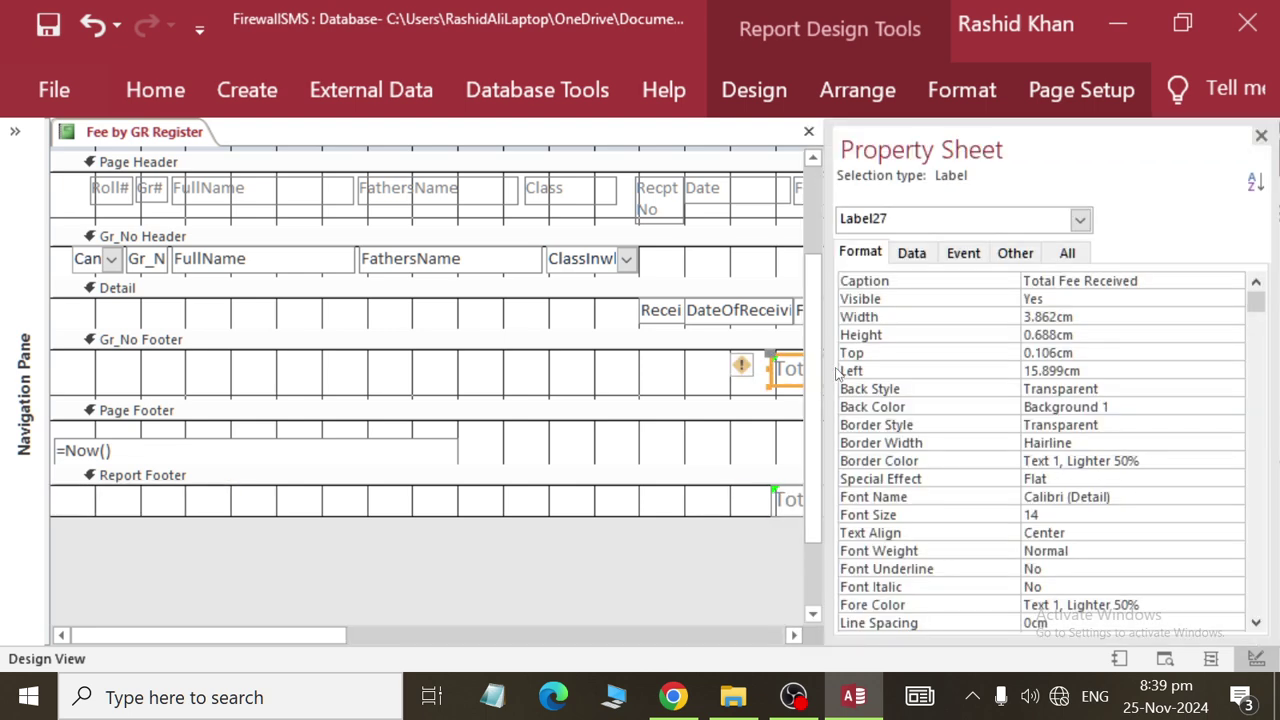
{"action": "left_click", "coordinate": [1261, 135]}
{"action": "left_click", "coordinate": [775, 368]}
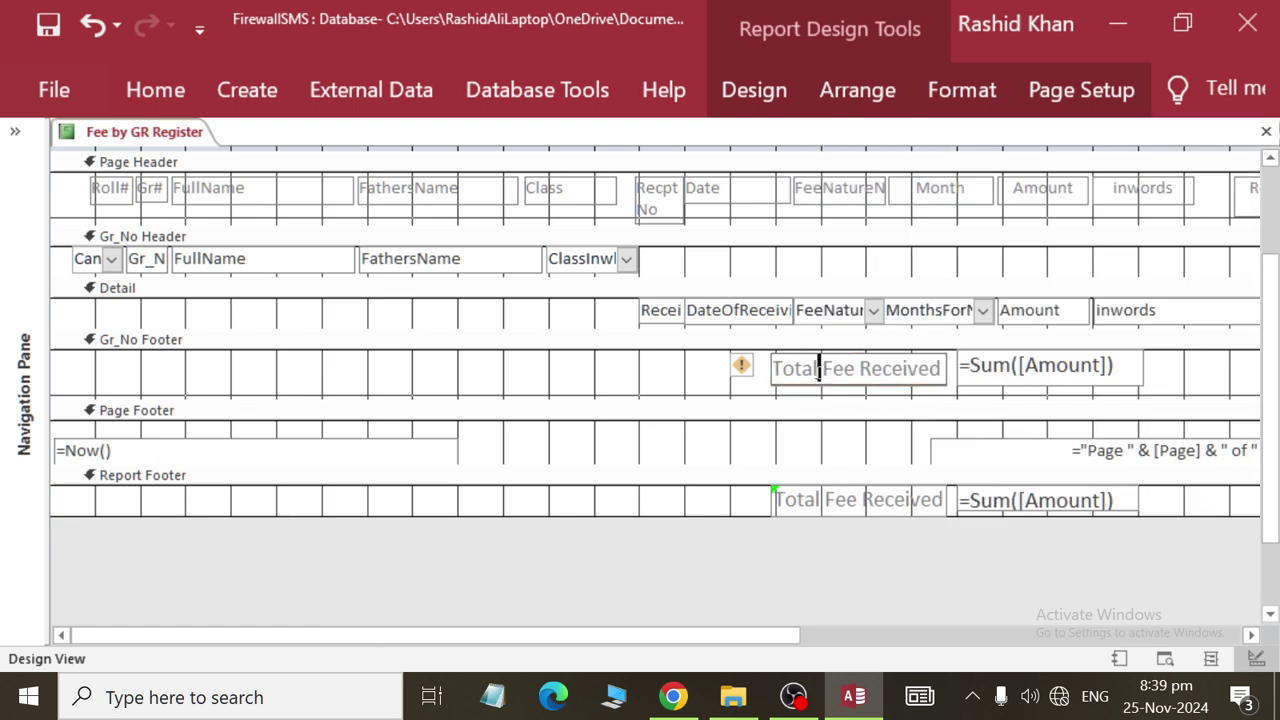
{"action": "left_click_drag", "start_coordinate": [773, 368], "coordinate": [820, 368]}
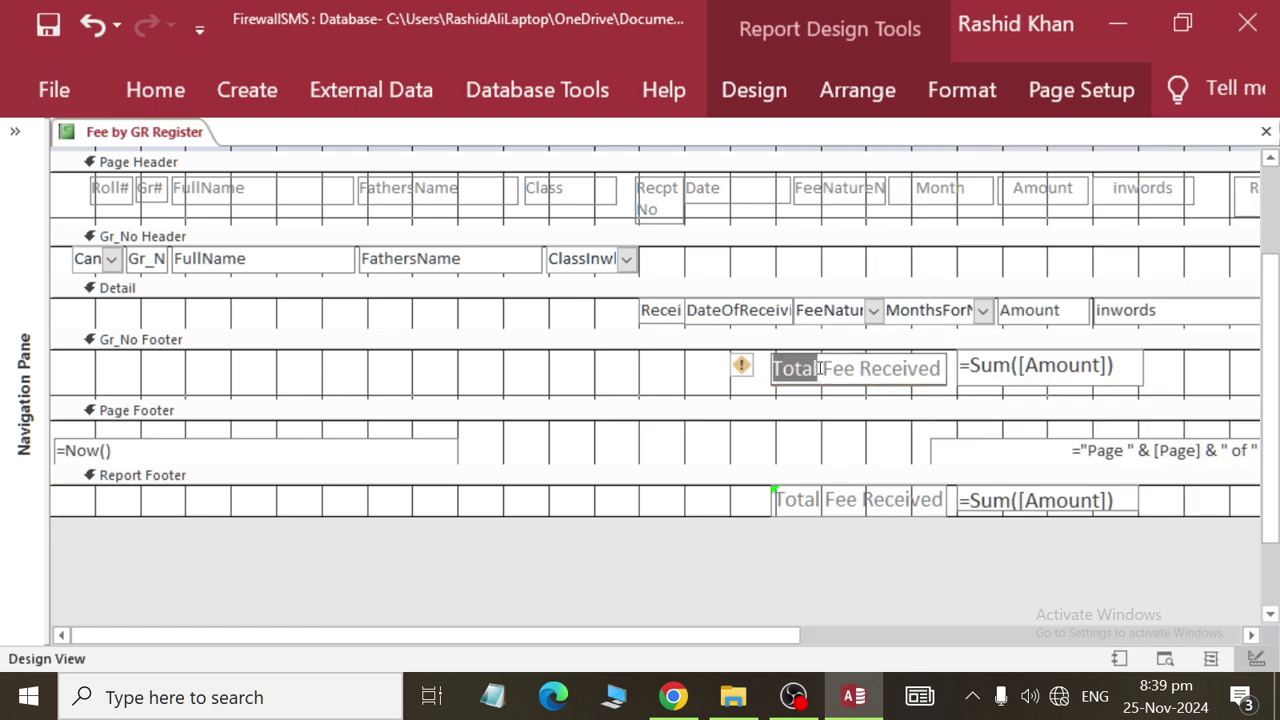
{"action": "left_click", "coordinate": [822, 368]}
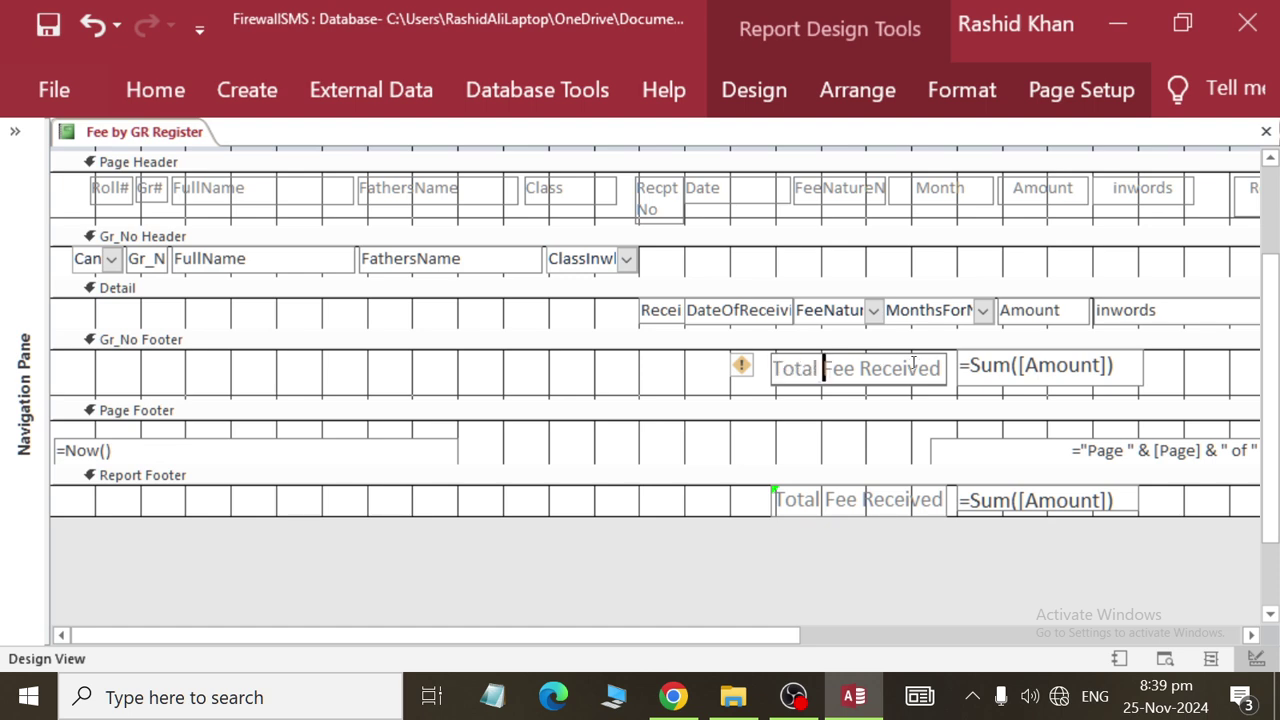
{"action": "left_click", "coordinate": [941, 368], "text": "shift"}
{"action": "type", "text": "Fee"}
{"action": "key", "text": "BackSpace"}
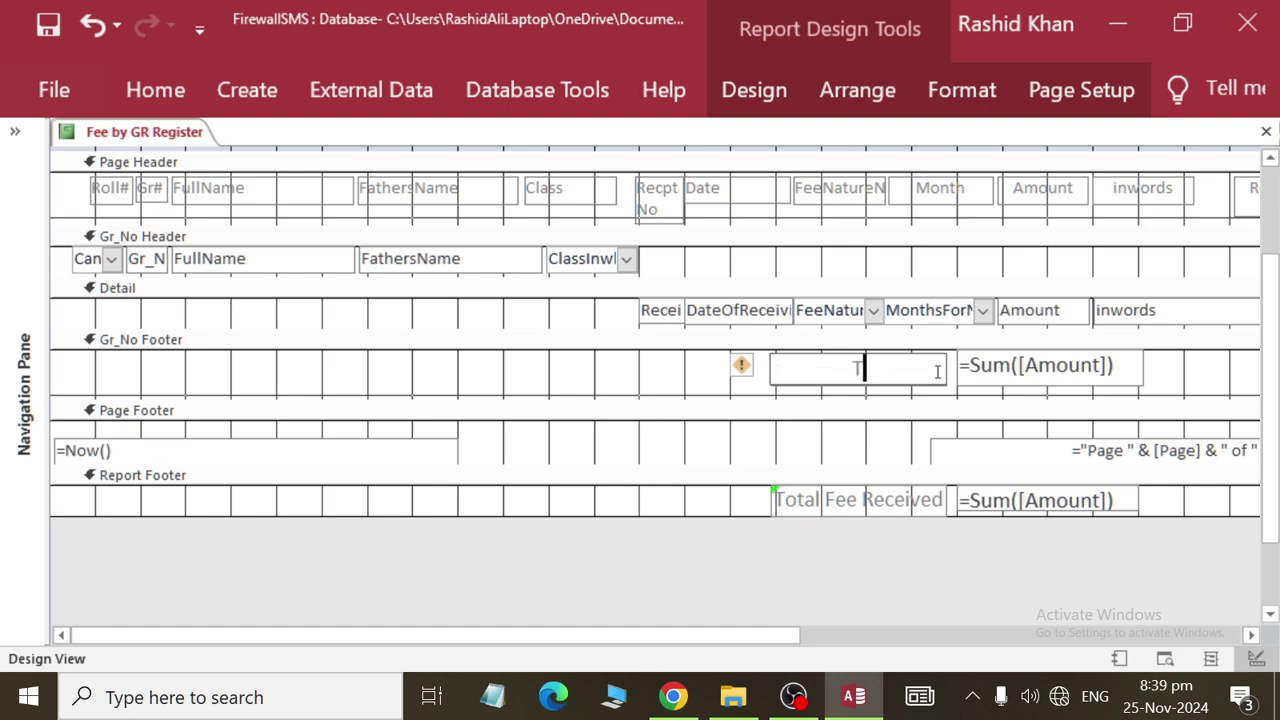
{"action": "type", "text": "Total Amount Re"}
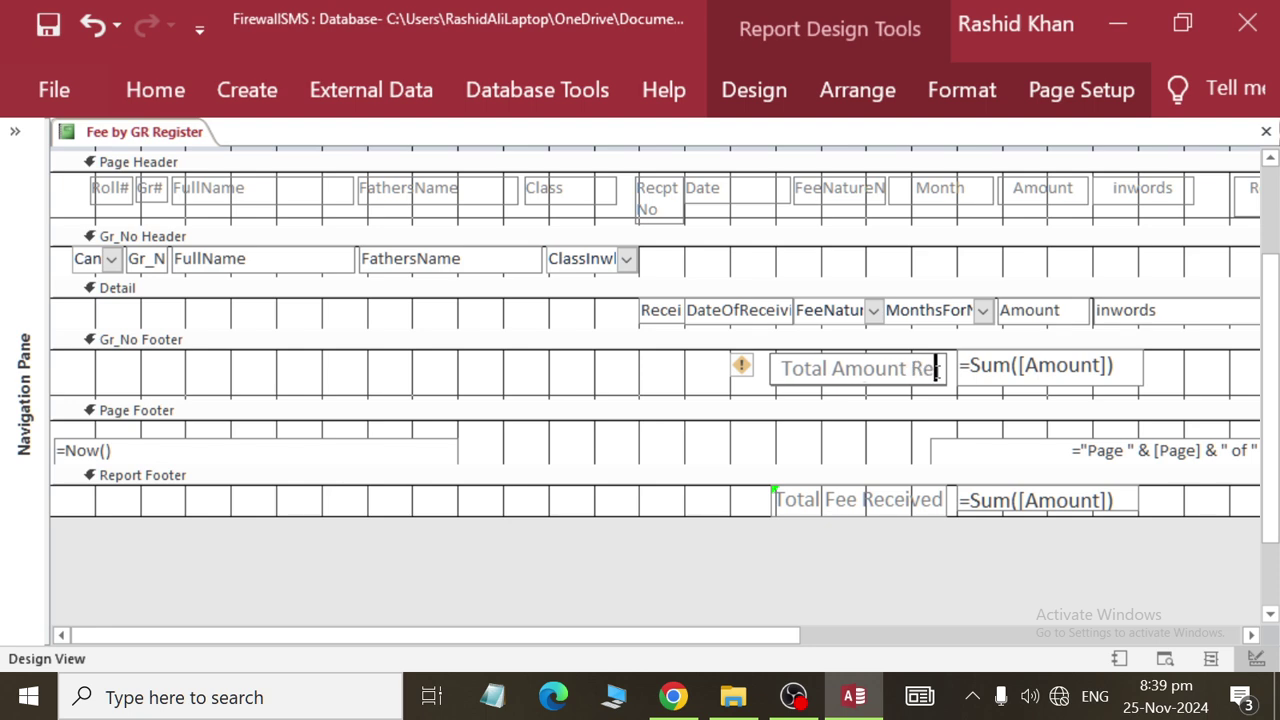
{"action": "type", "text": "ceived"}
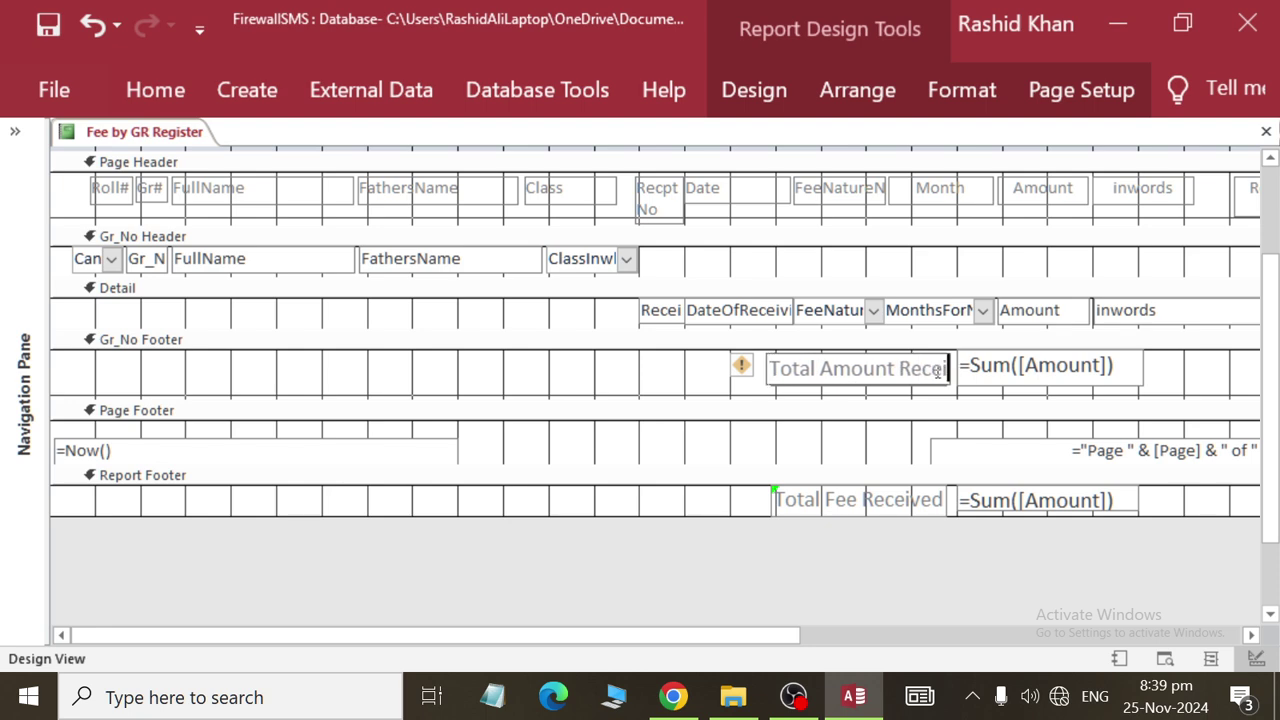
{"action": "left_click", "coordinate": [770, 387]}
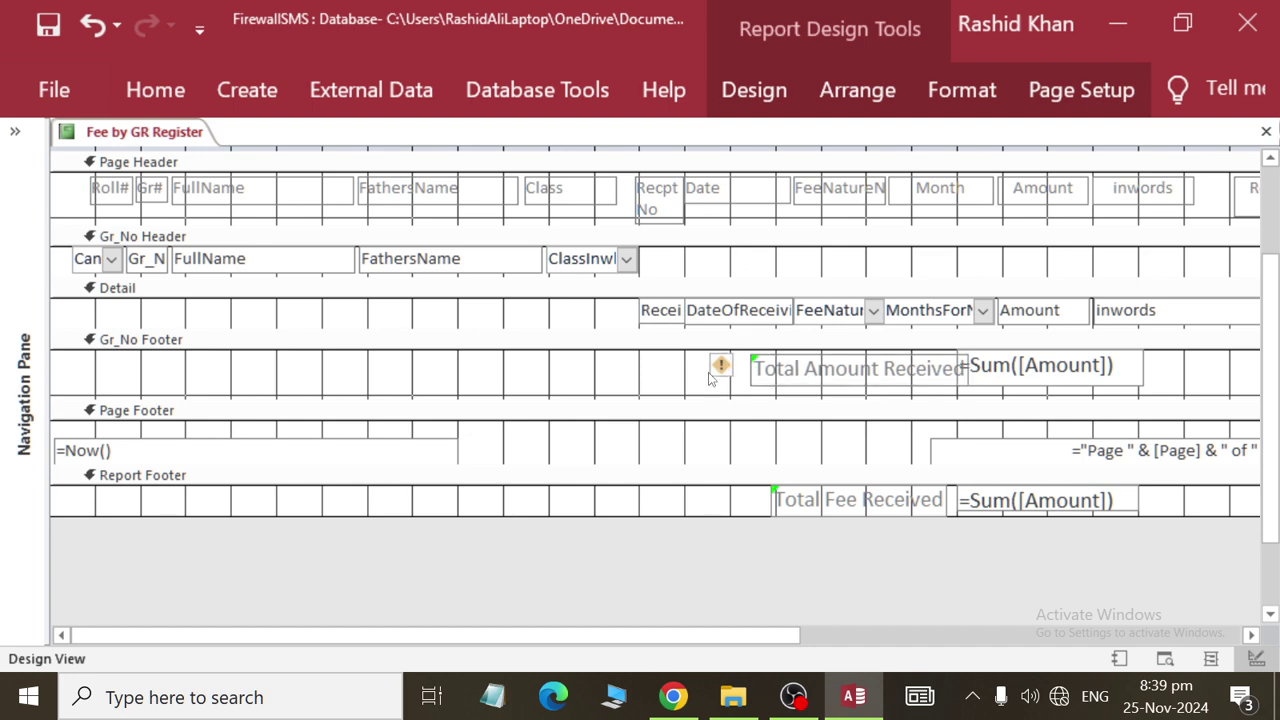
Extend the Total Amount Received label to the left, pull its right edge clear of the sum box and right-align its text.
{"action": "left_click_drag", "start_coordinate": [696, 365], "coordinate": [662, 365]}
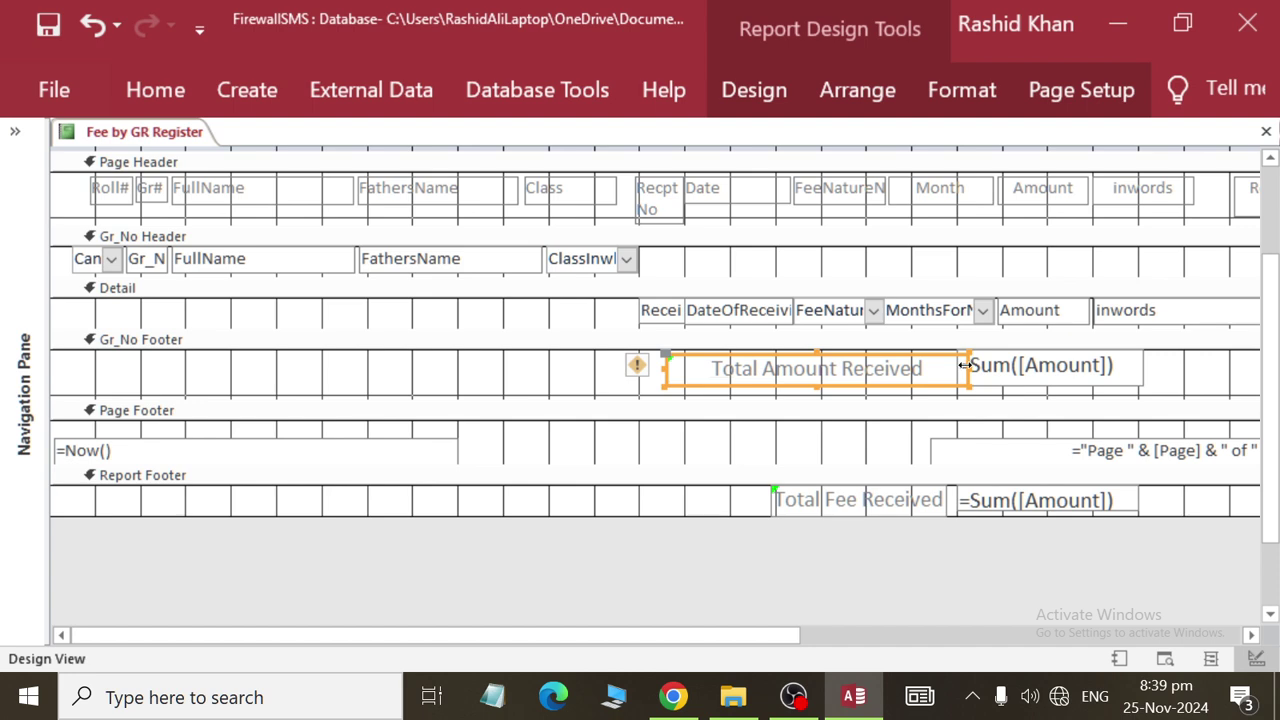
{"action": "left_click_drag", "start_coordinate": [966, 365], "coordinate": [940, 367]}
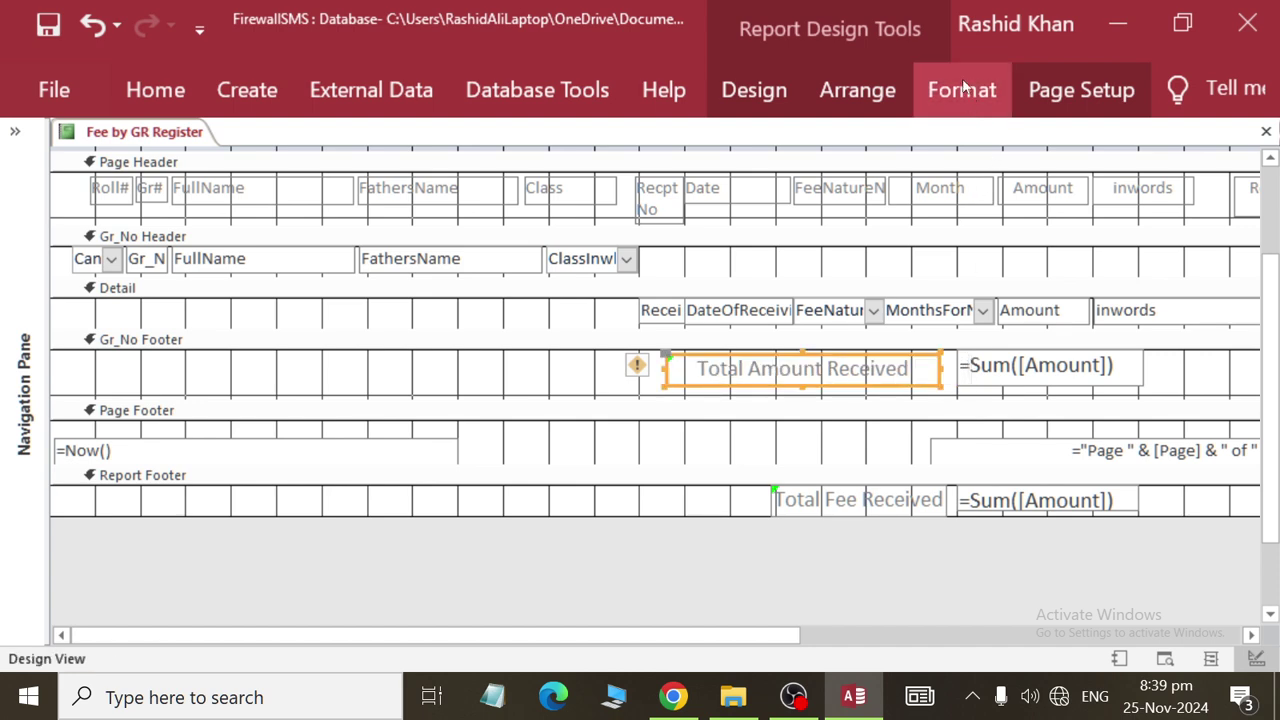
{"action": "left_click", "coordinate": [962, 89]}
{"action": "left_click", "coordinate": [556, 208]}
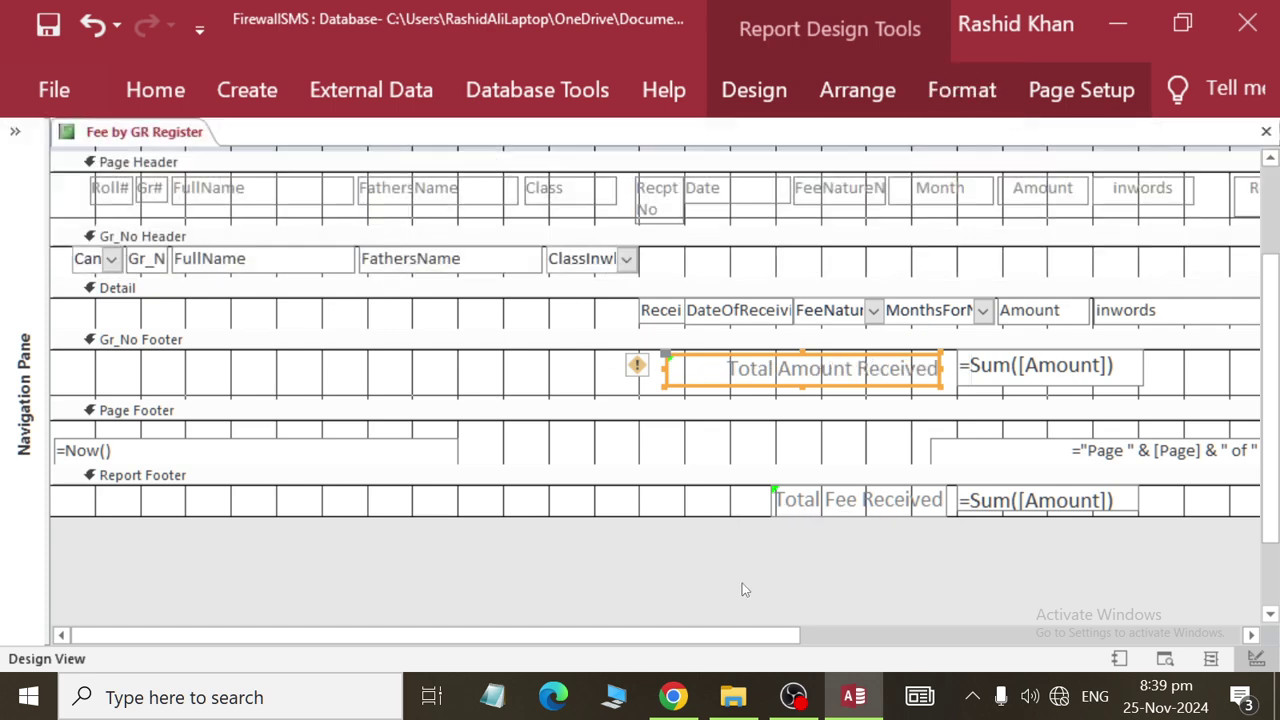
{"action": "left_click", "coordinate": [742, 590]}
Move the Gr_No Footer's Amount sum box slightly left, close to the Total Amount Received label.
{"action": "left_click", "coordinate": [1018, 374]}
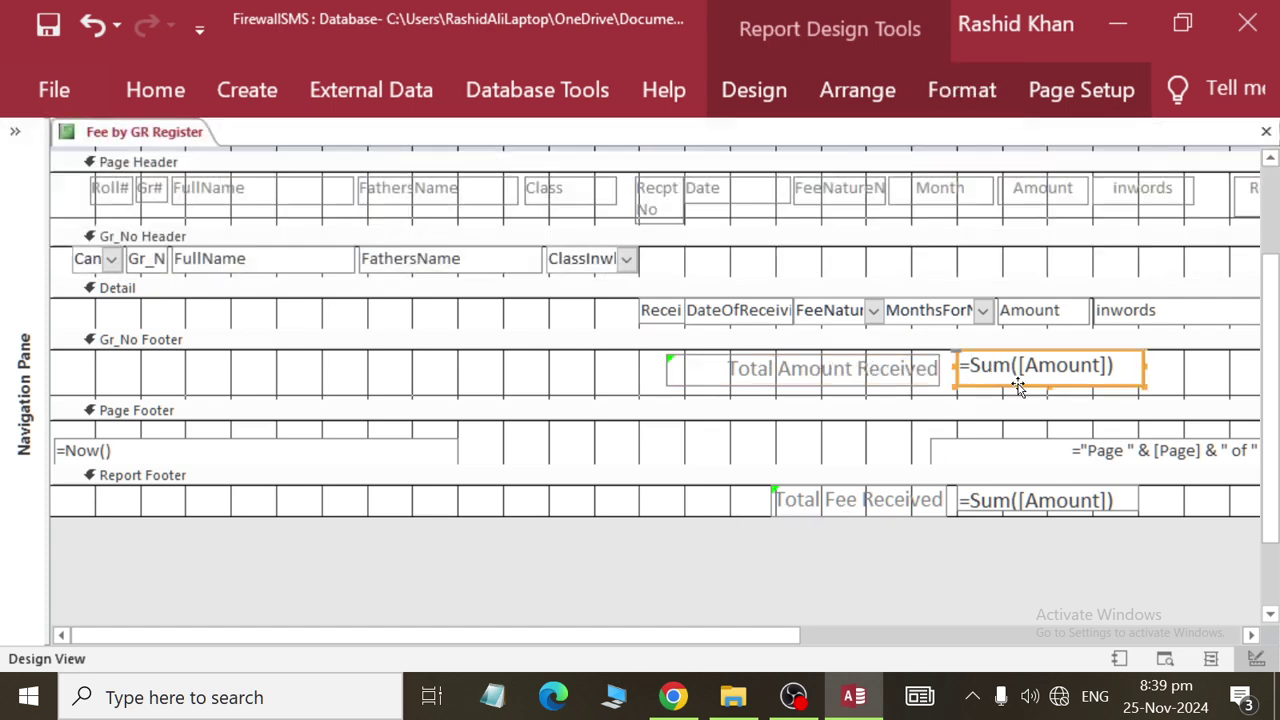
{"action": "left_click_drag", "start_coordinate": [1018, 387], "coordinate": [1010, 382]}
{"action": "left_click", "coordinate": [1020, 590]}
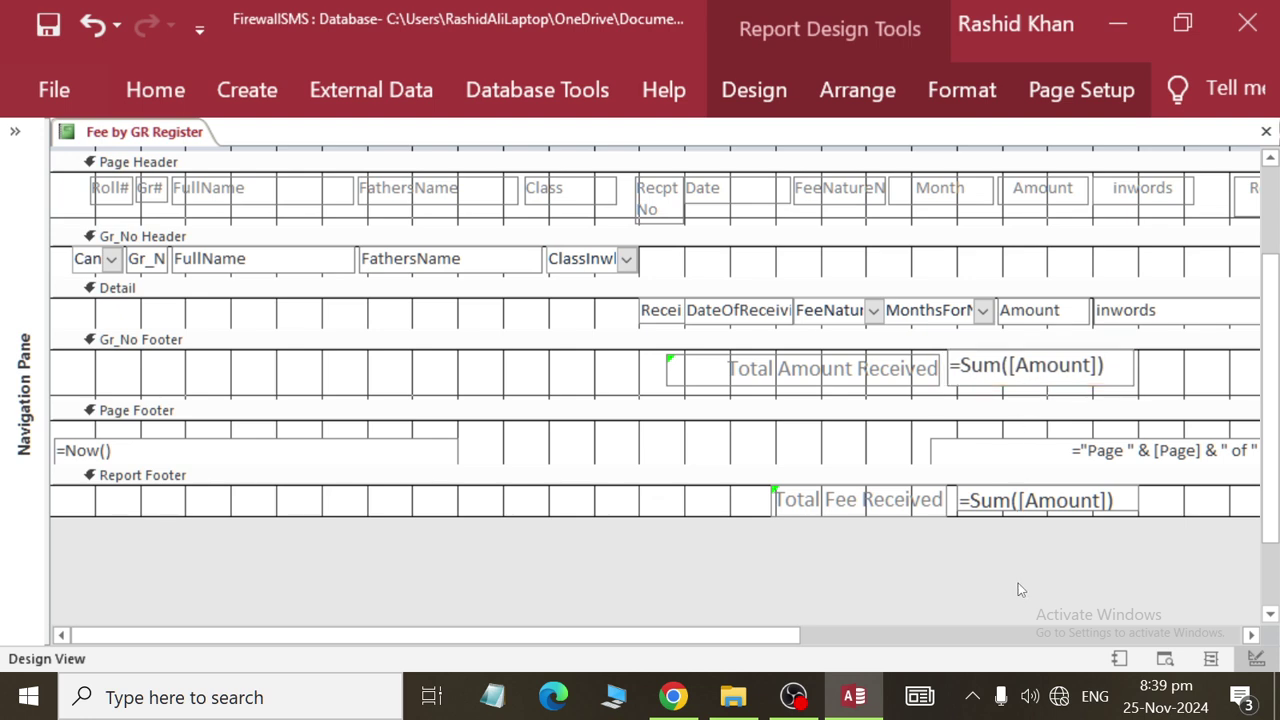
Show the report in Report View and check the student total lines and the labelled grand total at the end.
{"action": "right_click", "coordinate": [196, 133]}
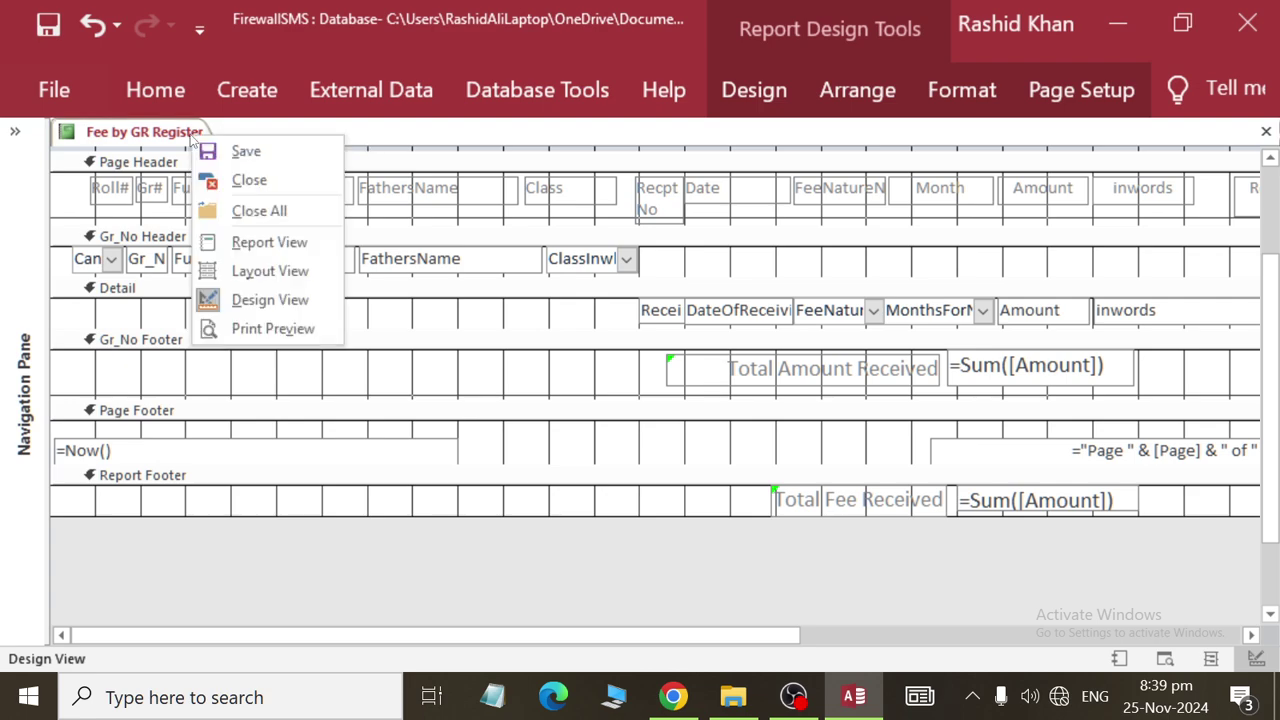
{"action": "left_click", "coordinate": [262, 242]}
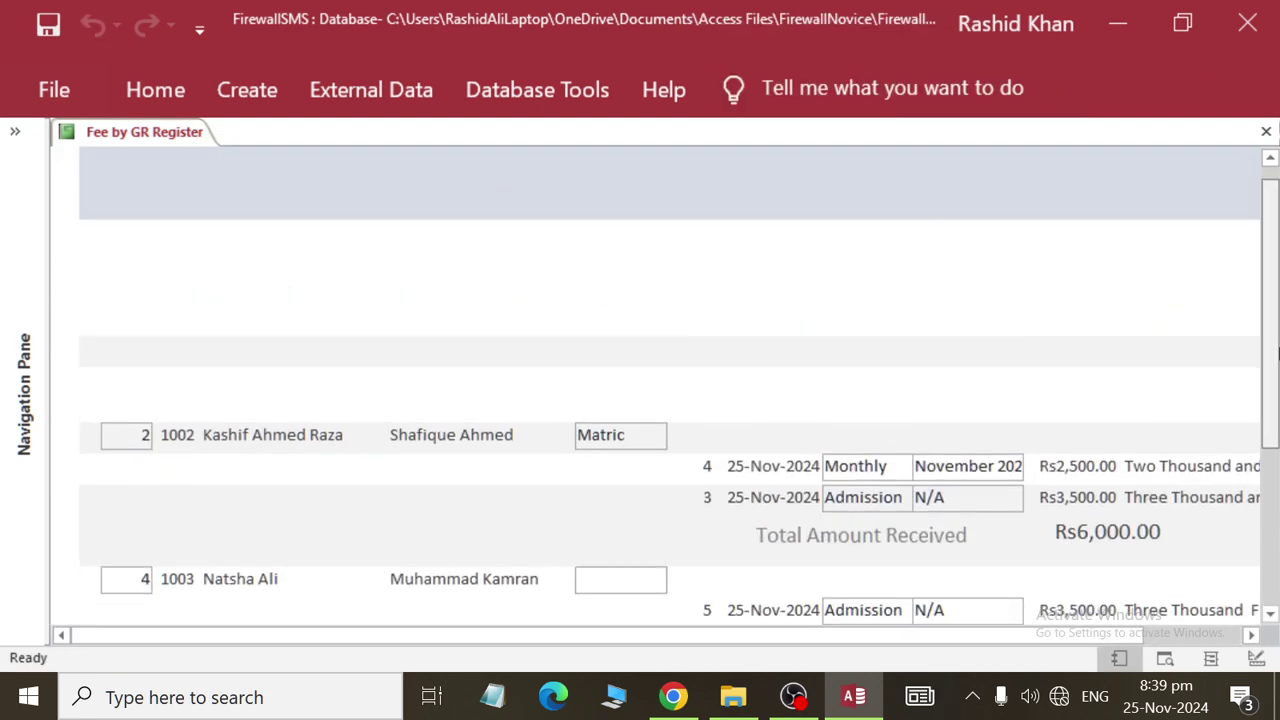
{"action": "left_click_drag", "start_coordinate": [1276, 336], "coordinate": [1252, 482]}
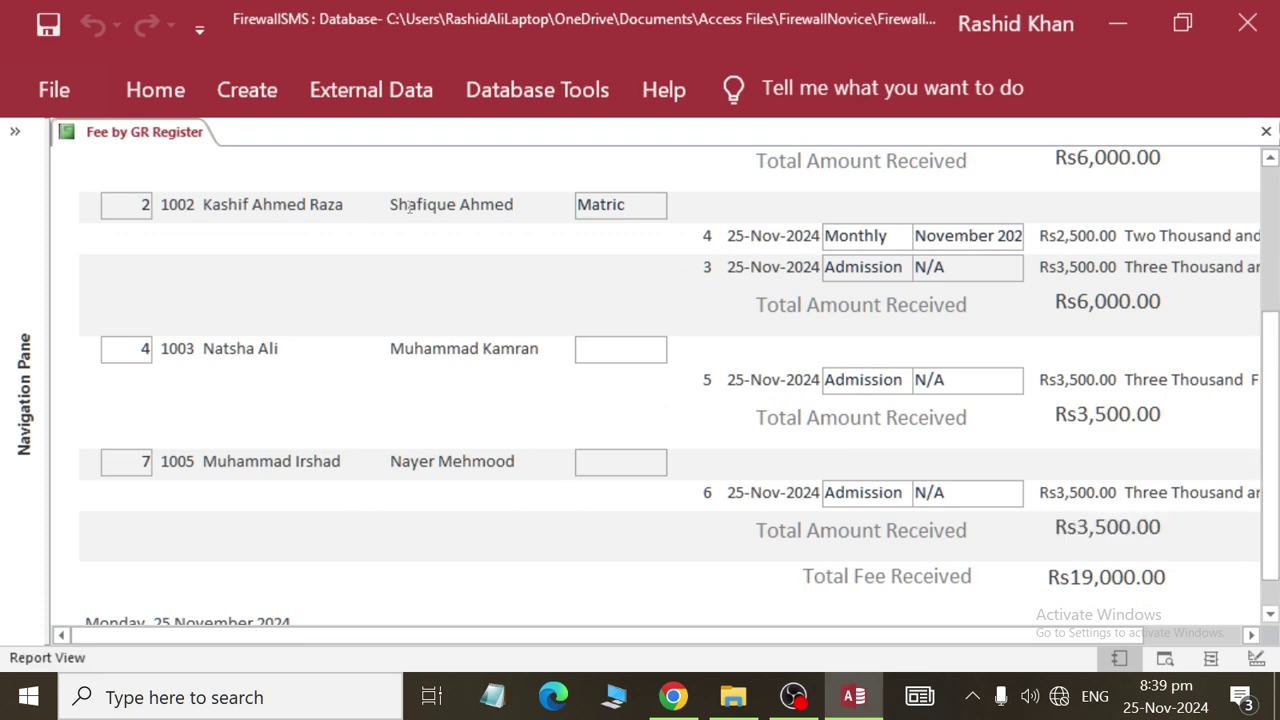
Return to Design View and give the Gr_No Footer's Amount sum the darkest green theme font color.
{"action": "right_click", "coordinate": [160, 128]}
{"action": "left_click", "coordinate": [230, 300]}
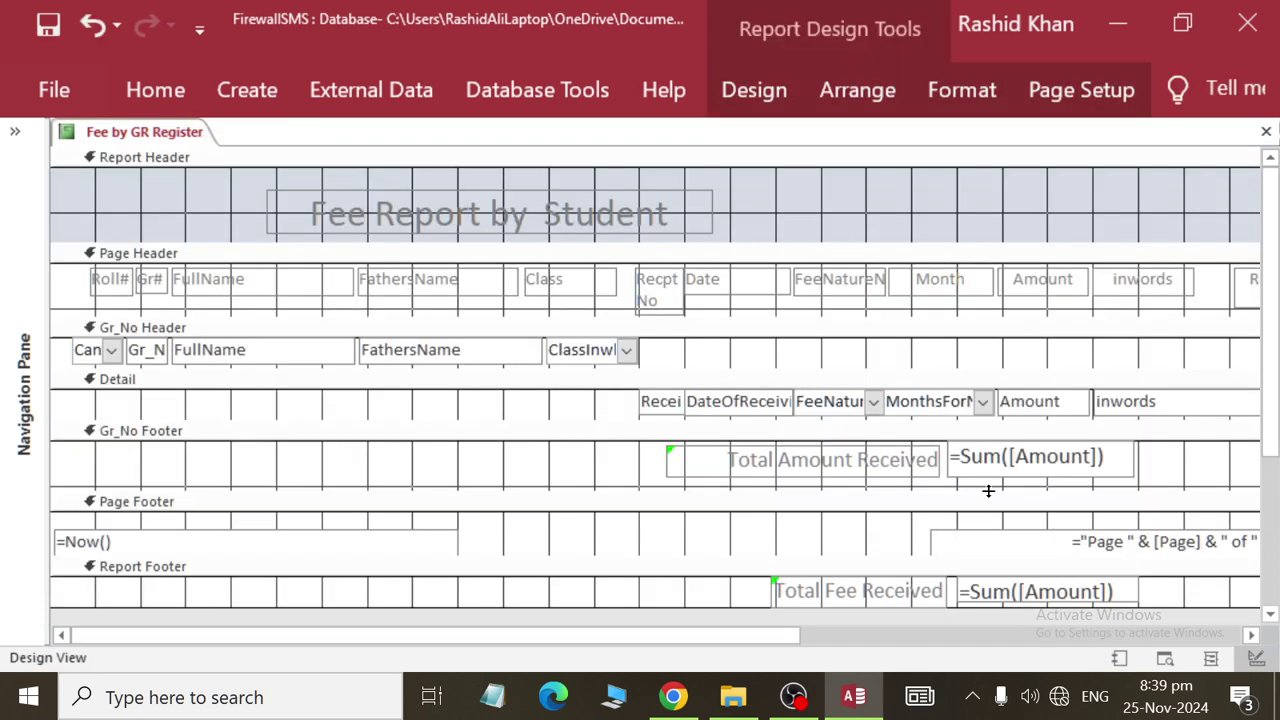
{"action": "left_click", "coordinate": [1060, 478]}
{"action": "left_click_drag", "start_coordinate": [1212, 452], "coordinate": [948, 456]}
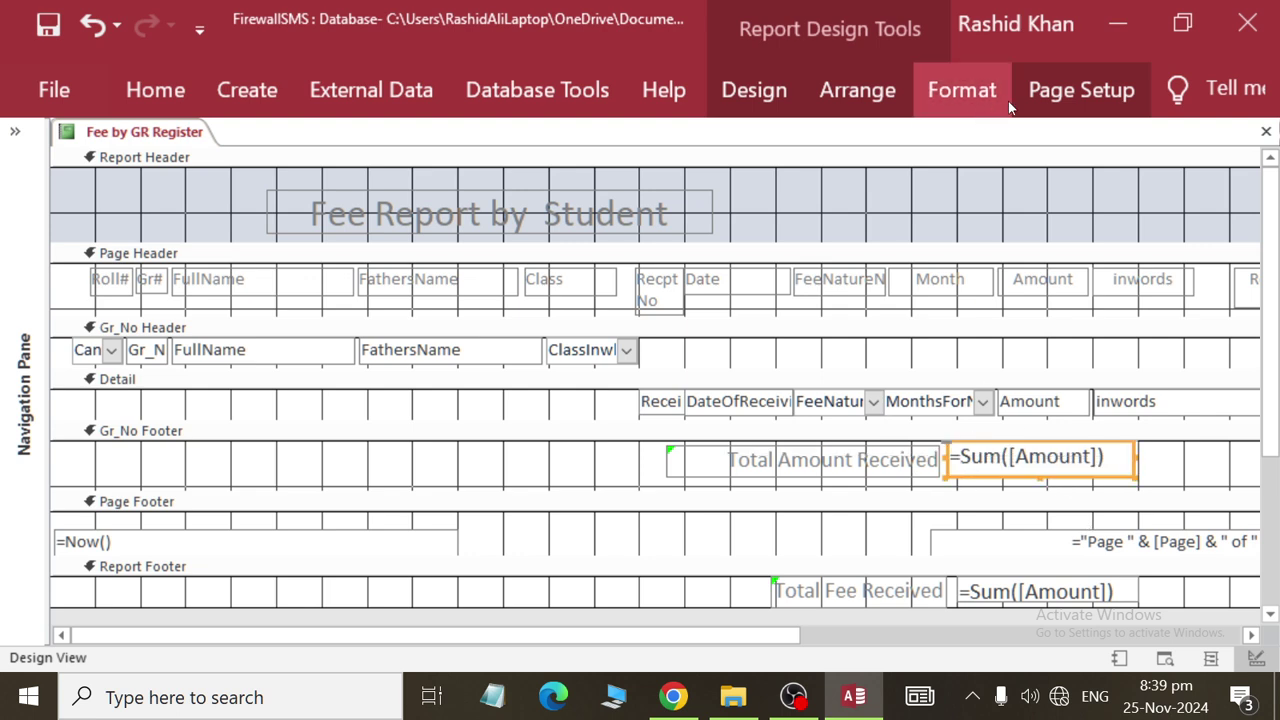
{"action": "left_click", "coordinate": [962, 90]}
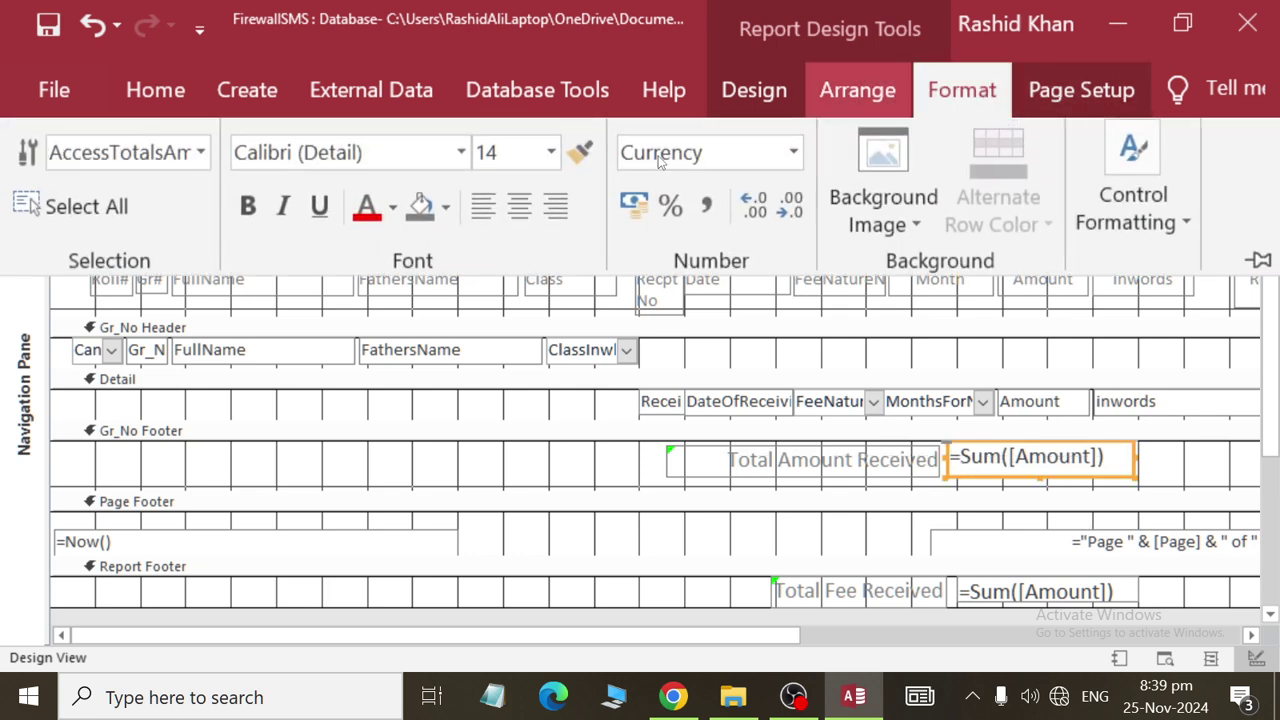
{"action": "left_click", "coordinate": [445, 209]}
{"action": "left_click", "coordinate": [391, 211]}
{"action": "left_click", "coordinate": [391, 211]}
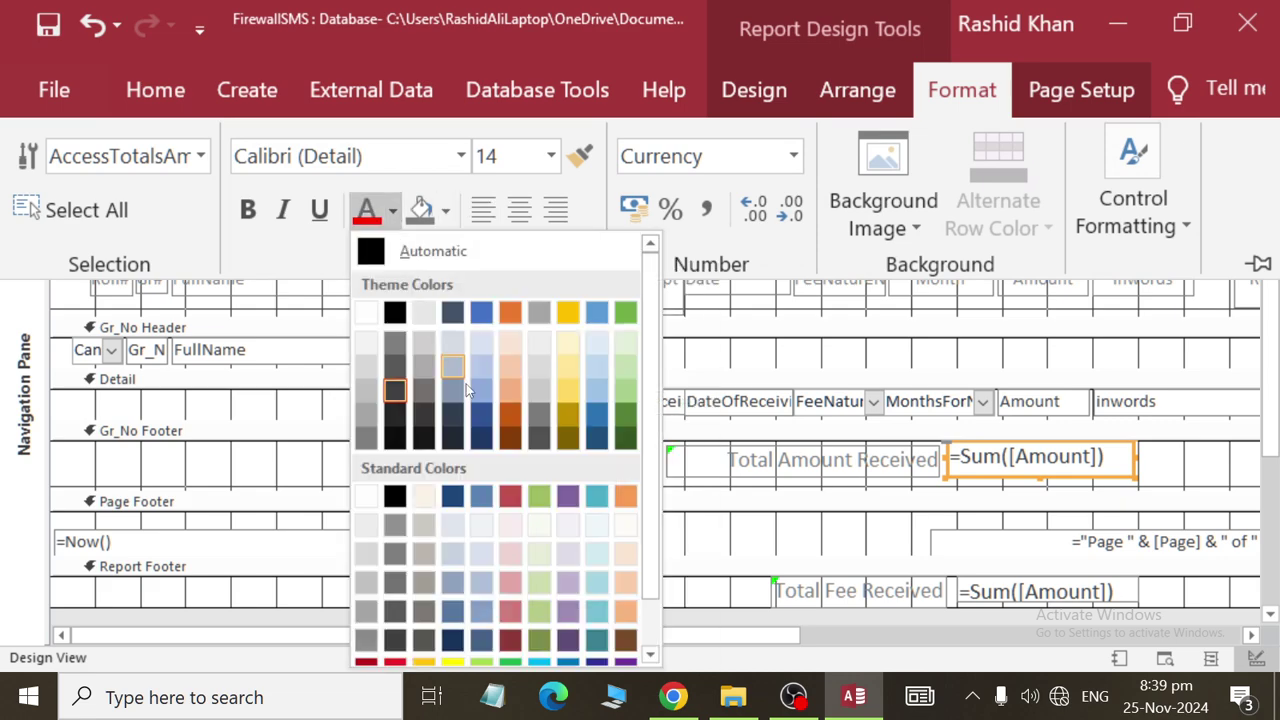
{"action": "left_click", "coordinate": [624, 438]}
{"action": "left_click", "coordinate": [1278, 507]}
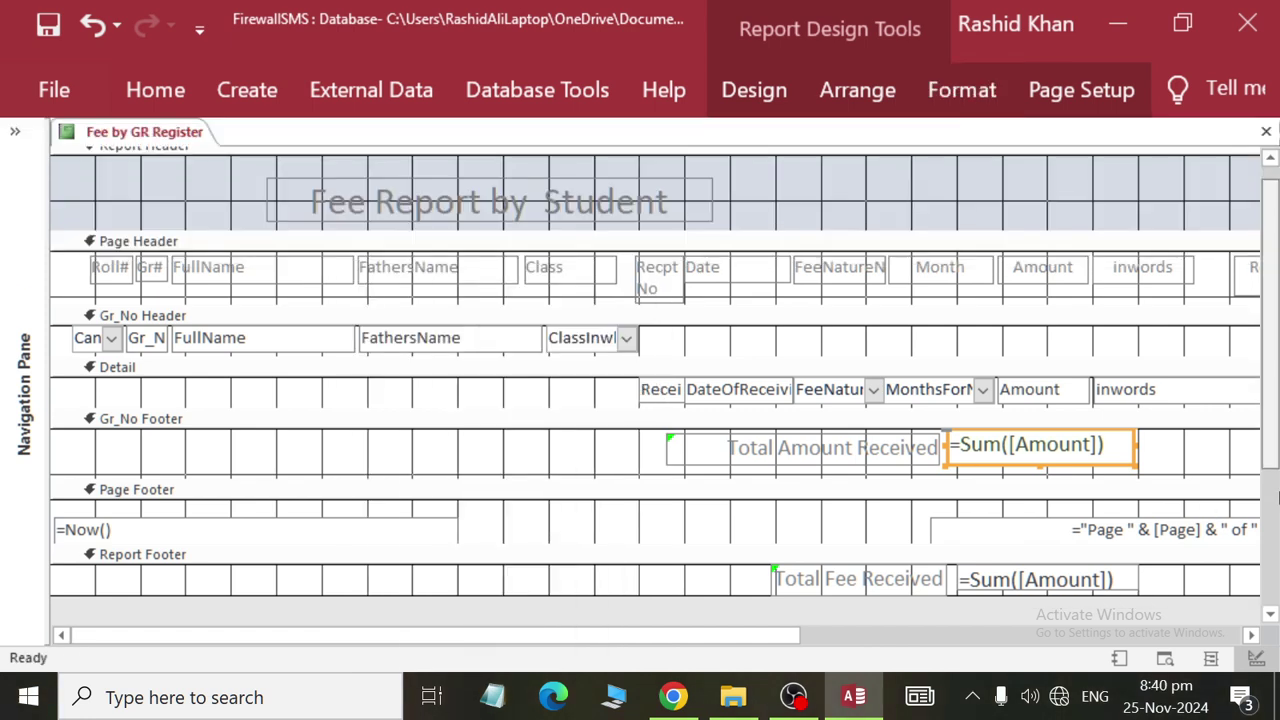
Apply the same dark green font color to the Total Fee Received label and Amount sum in the Report Footer.
{"action": "scroll", "coordinate": [1270, 460], "scroll_direction": "down", "scroll_amount": 2}
{"action": "left_click_drag", "start_coordinate": [1187, 485], "coordinate": [920, 477]}
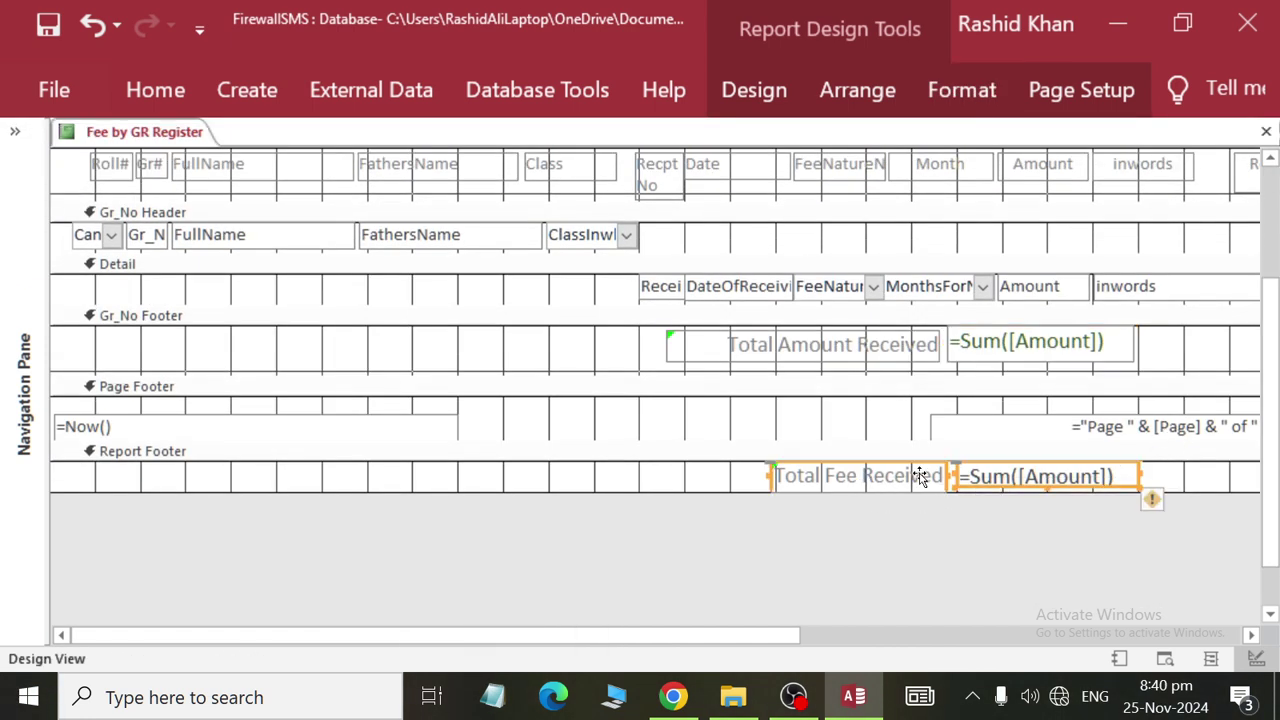
{"action": "left_click", "coordinate": [932, 91]}
{"action": "left_click", "coordinate": [378, 218]}
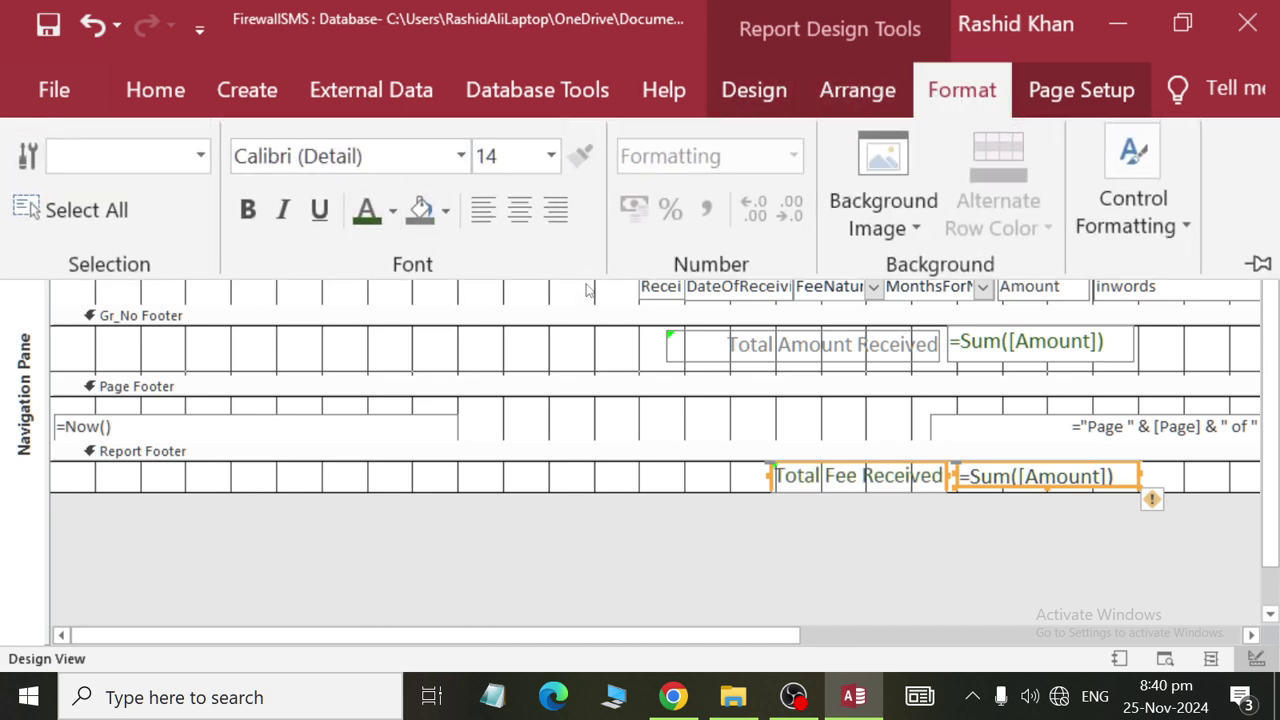
{"action": "key", "text": "ctrl+F1"}
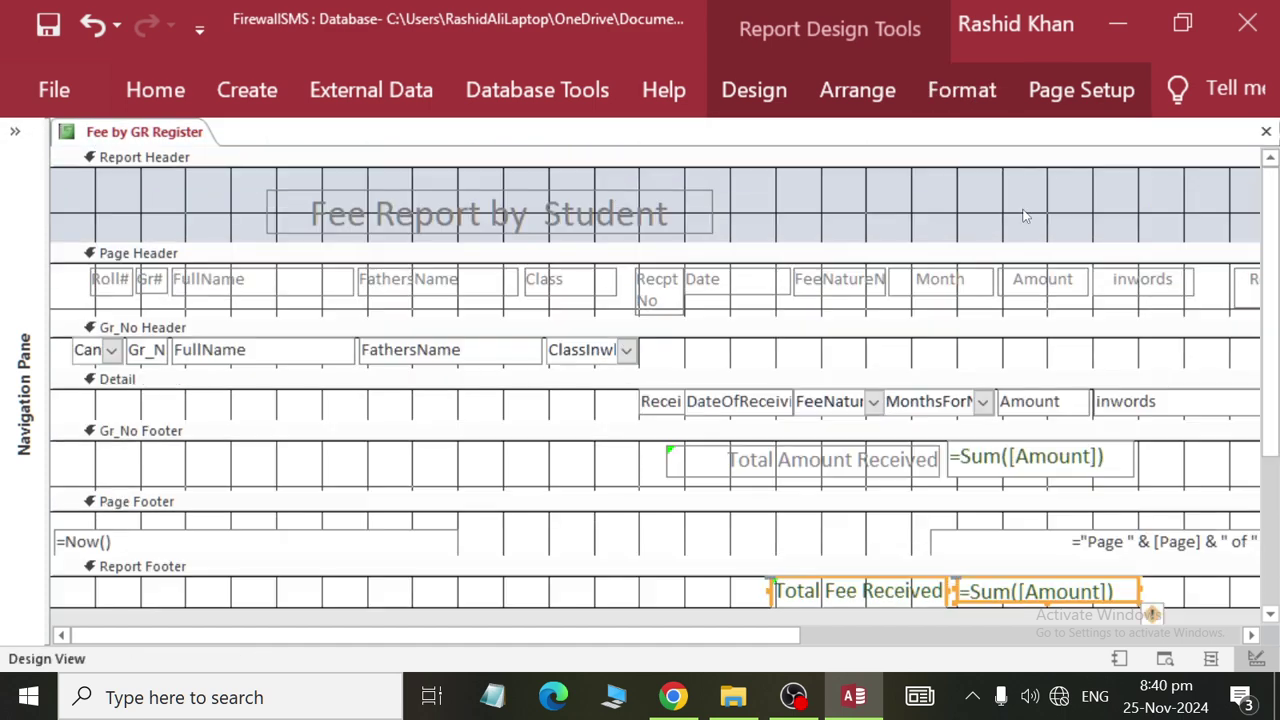
Close the Fee by GR Register report and save its design changes.
{"action": "right_click", "coordinate": [93, 139]}
{"action": "left_click", "coordinate": [112, 182]}
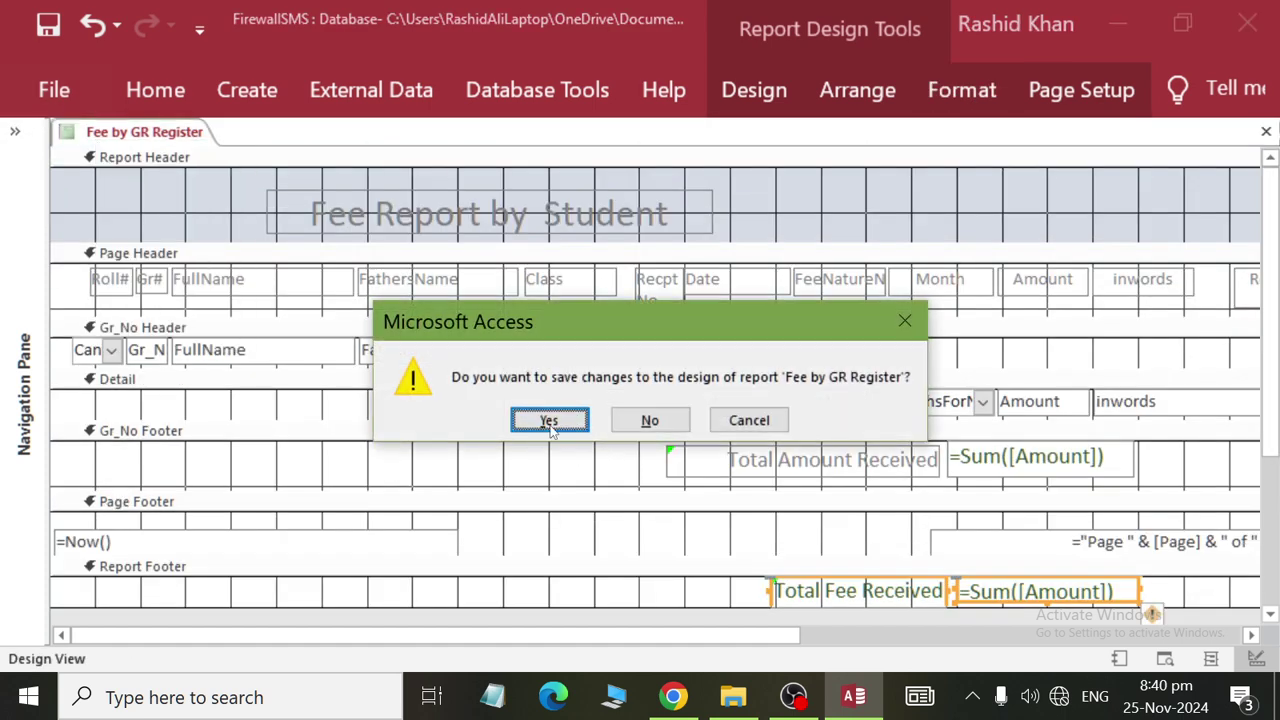
{"action": "left_click", "coordinate": [549, 419]}
Reopen the Fee by GR Register report, check its student total lines across the columns, and select Fee query among the database objects.
{"action": "left_click", "coordinate": [17, 158]}
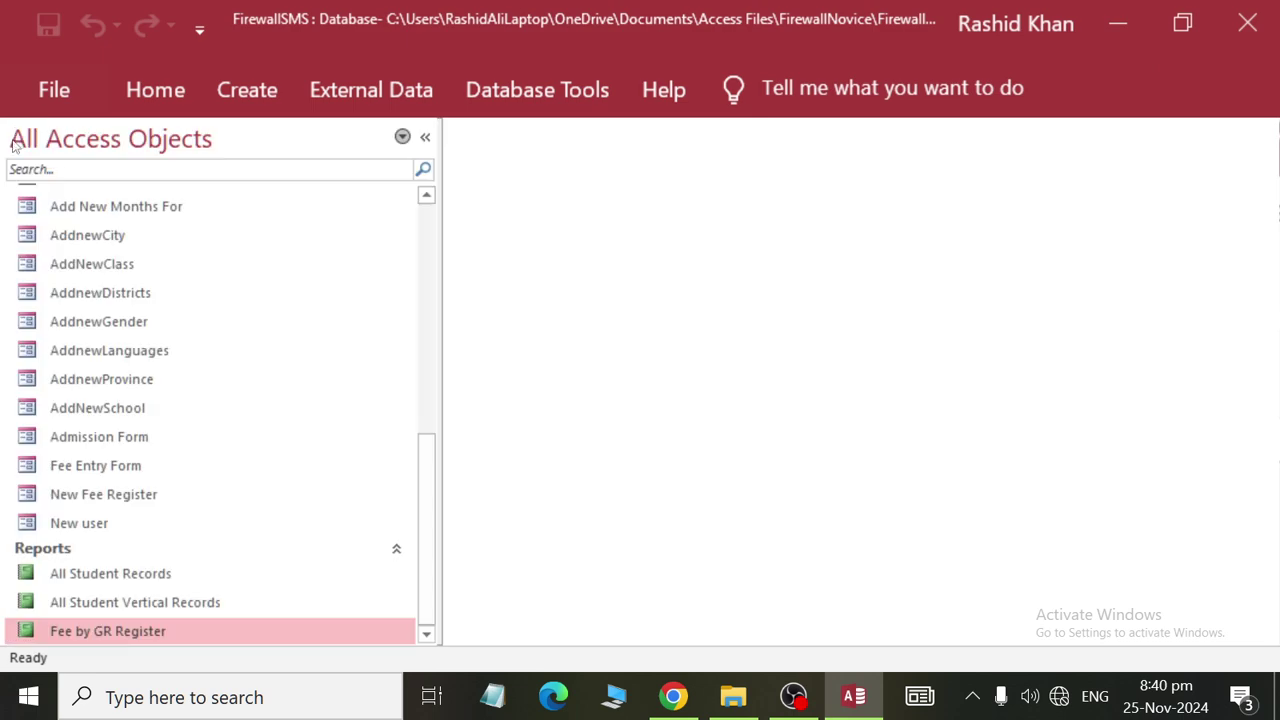
{"action": "double_click", "coordinate": [108, 631]}
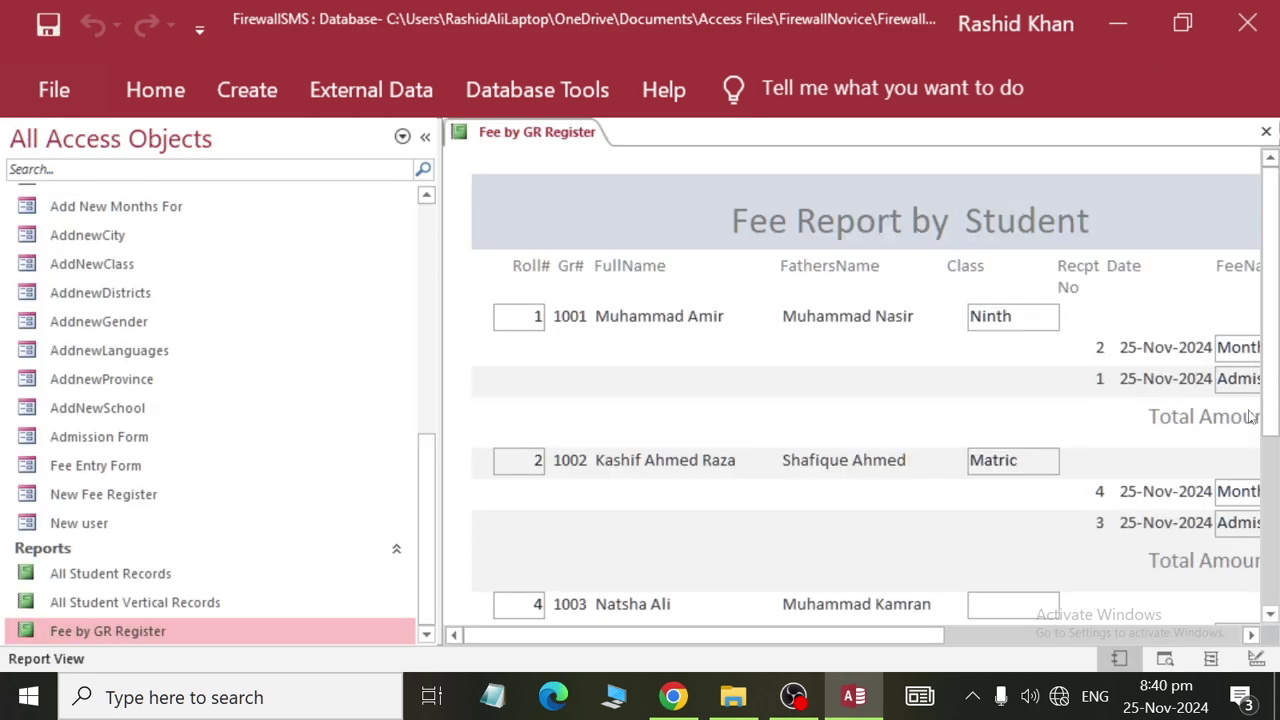
{"action": "left_click_drag", "start_coordinate": [874, 636], "coordinate": [1052, 663]}
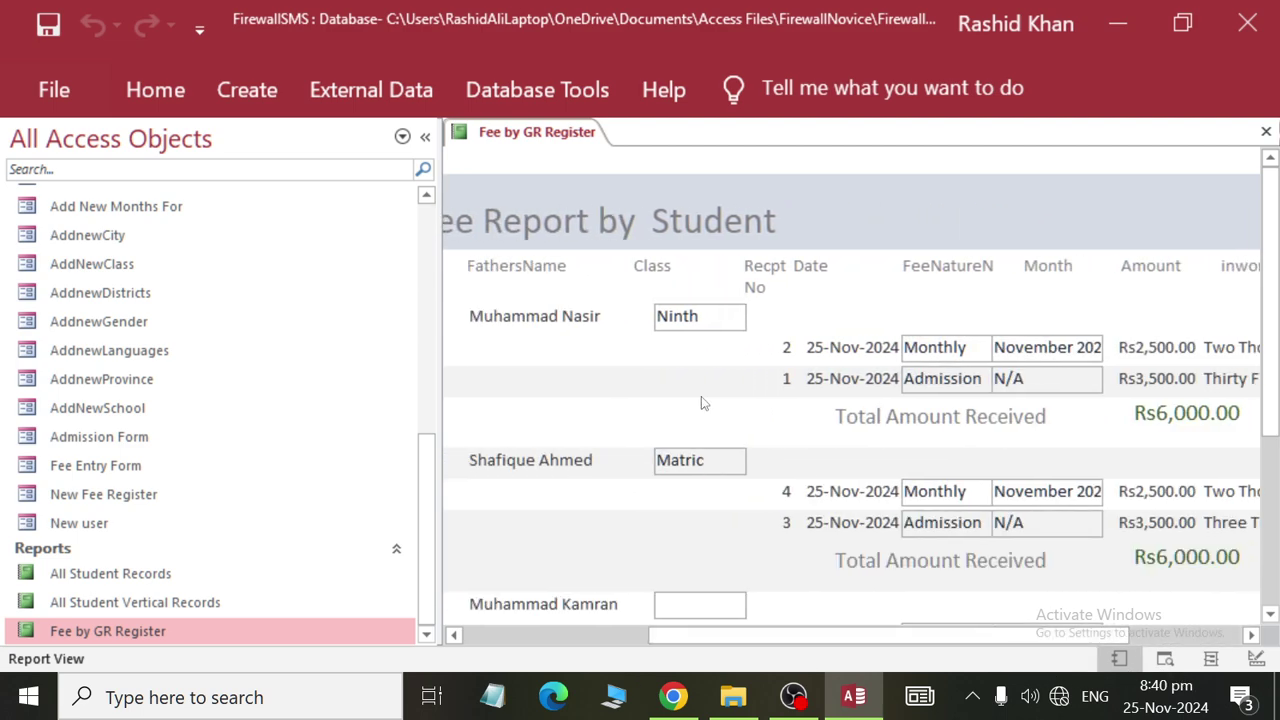
{"action": "left_click_drag", "start_coordinate": [698, 645], "coordinate": [470, 636]}
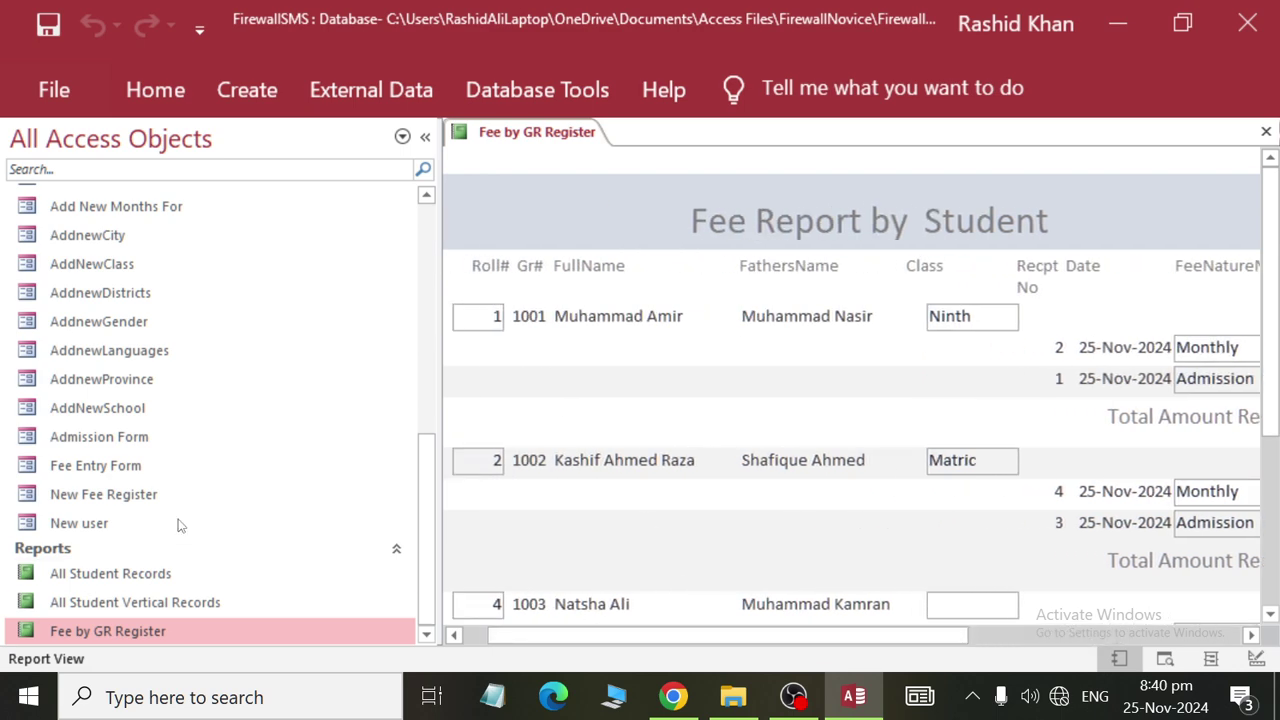
{"action": "left_click_drag", "start_coordinate": [418, 527], "coordinate": [415, 398]}
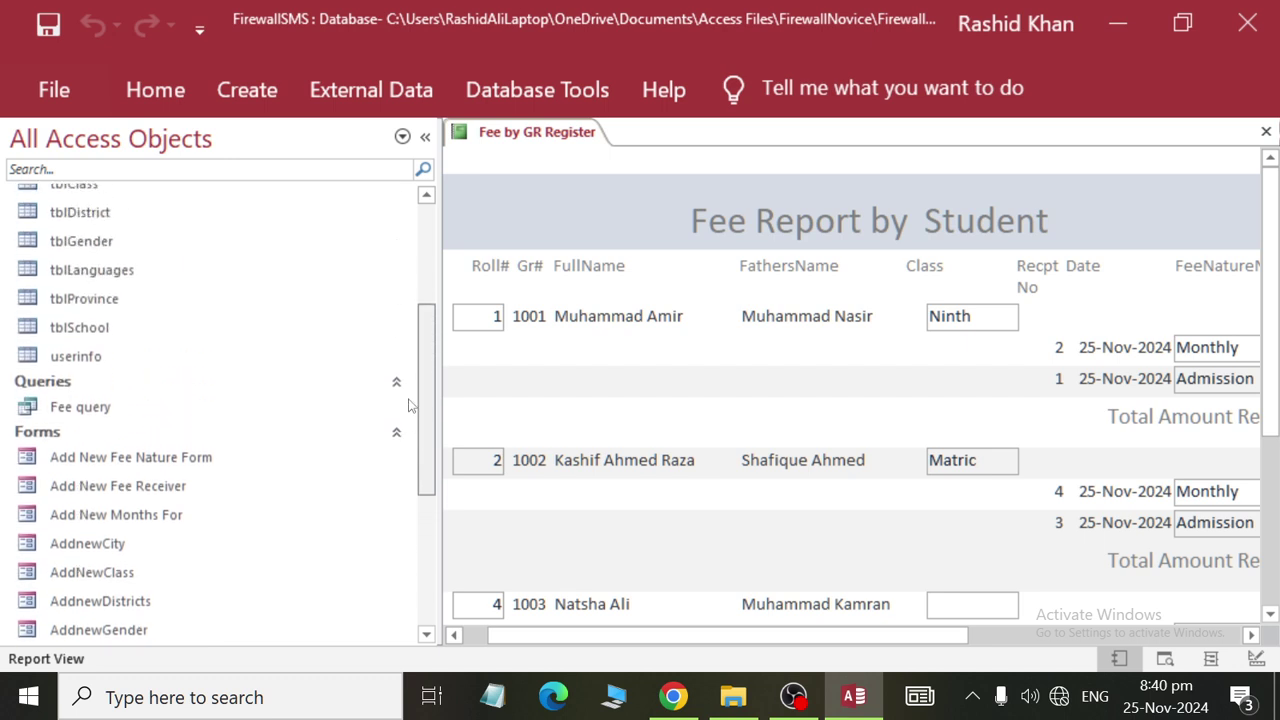
{"action": "left_click", "coordinate": [214, 404]}
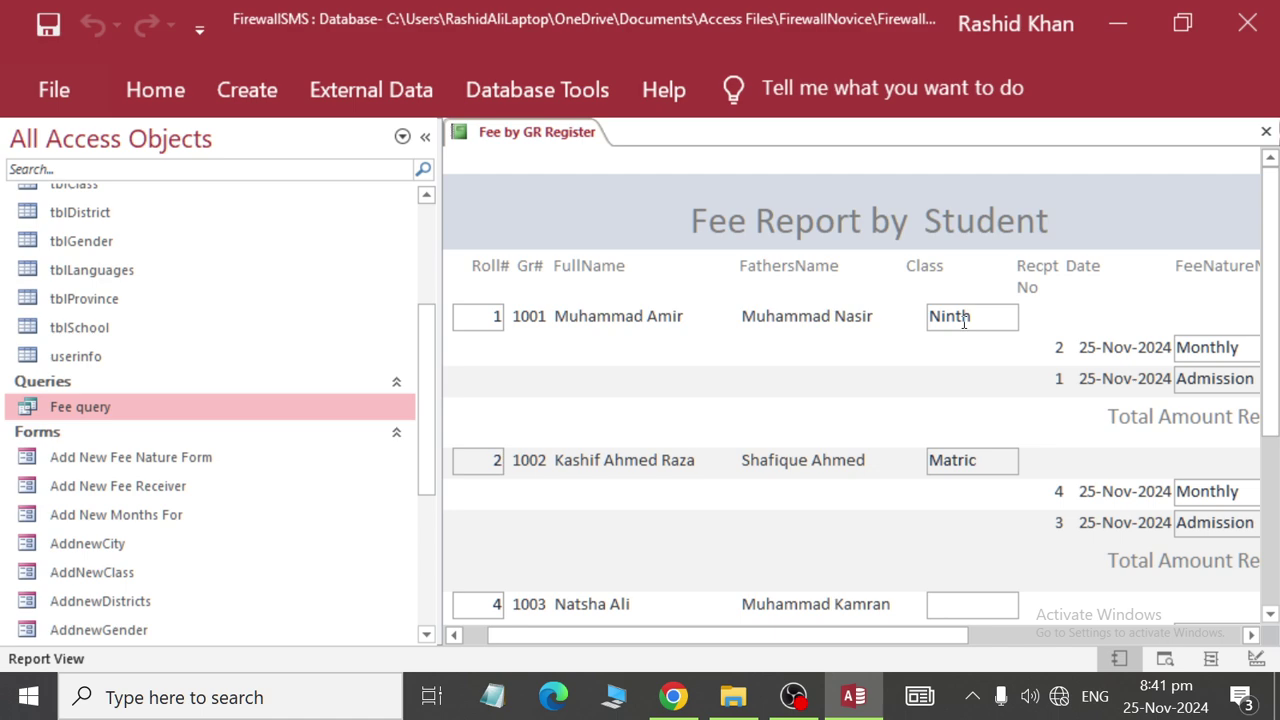
Collapse the list of database objects and close the Fee by GR Register report.
{"action": "left_click", "coordinate": [424, 136]}
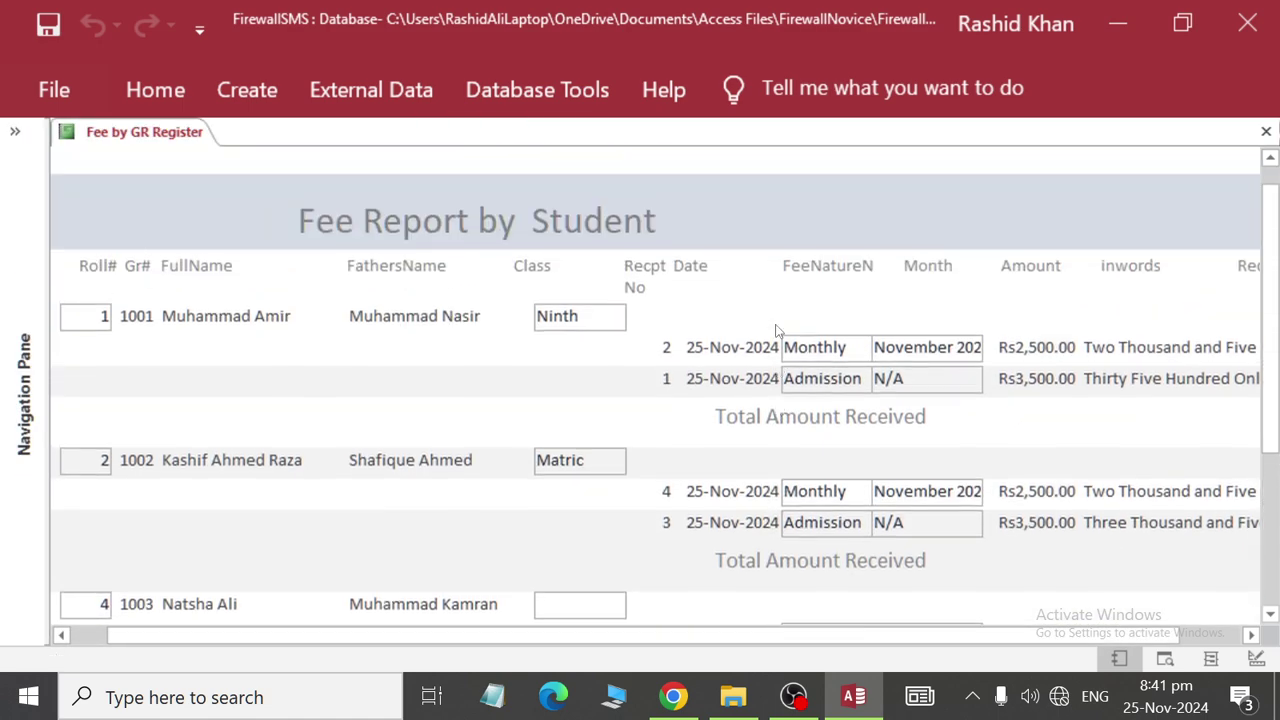
{"action": "right_click", "coordinate": [151, 130]}
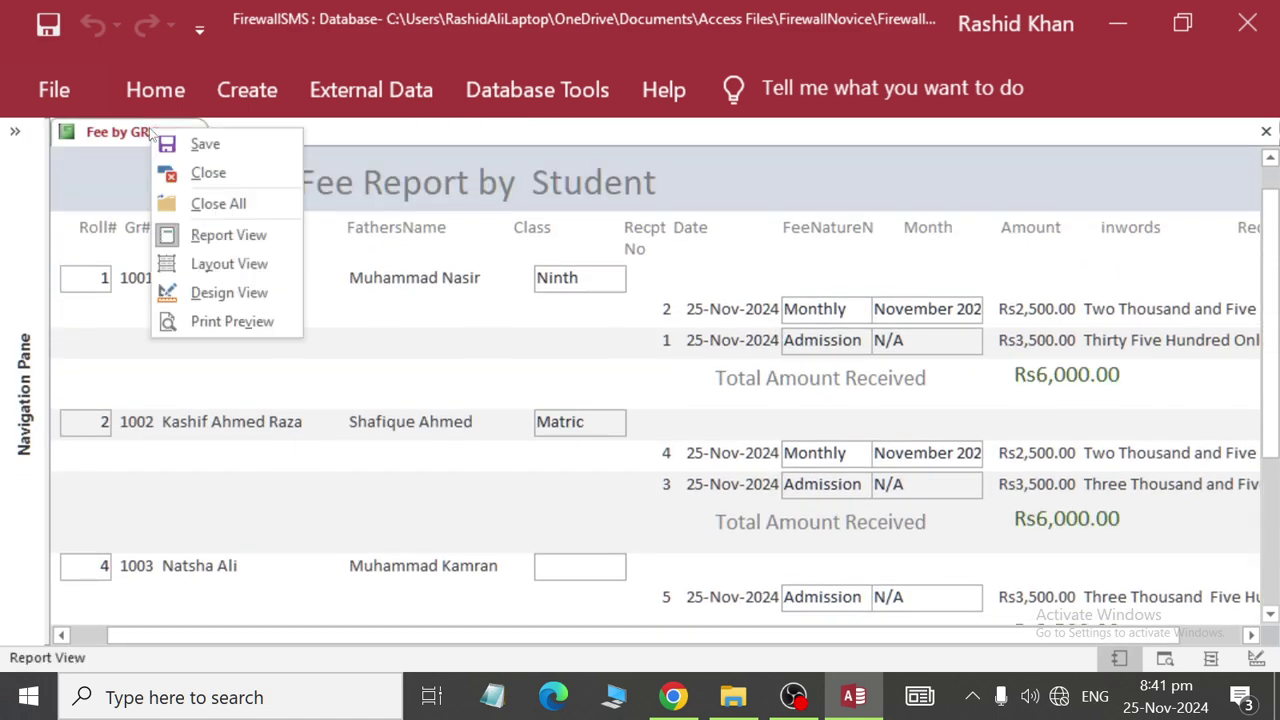
{"action": "left_click", "coordinate": [197, 173]}
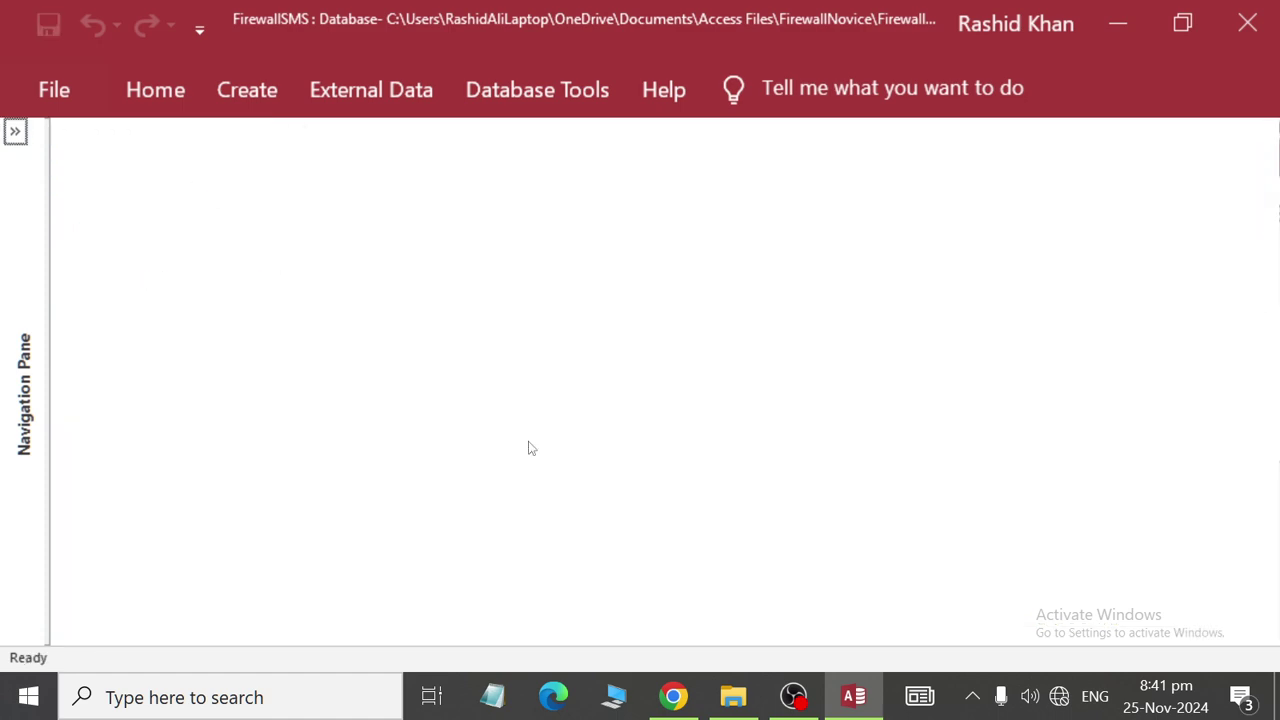